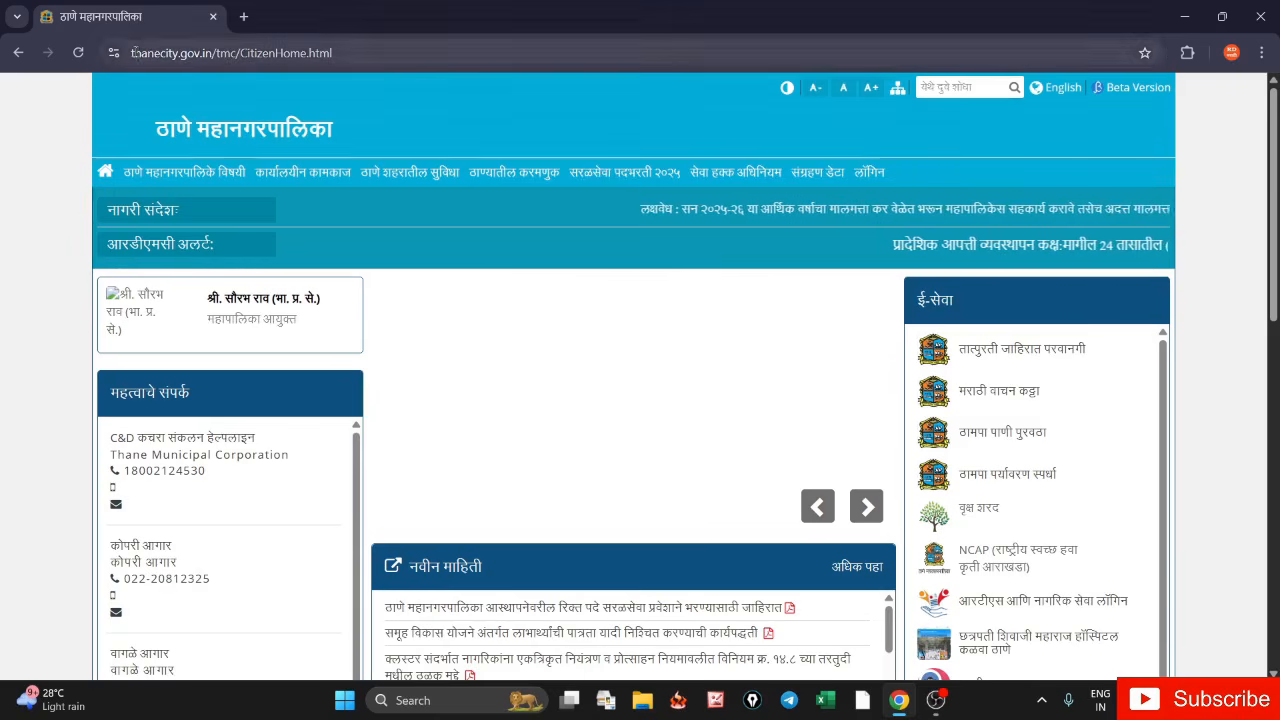
- Open the सरळसेवा पदभरती २०२५ recruitment link from the Thane Municipal Corporation home page
{"action": "left_click_drag", "start_coordinate": [131, 54], "coordinate": [175, 62]}
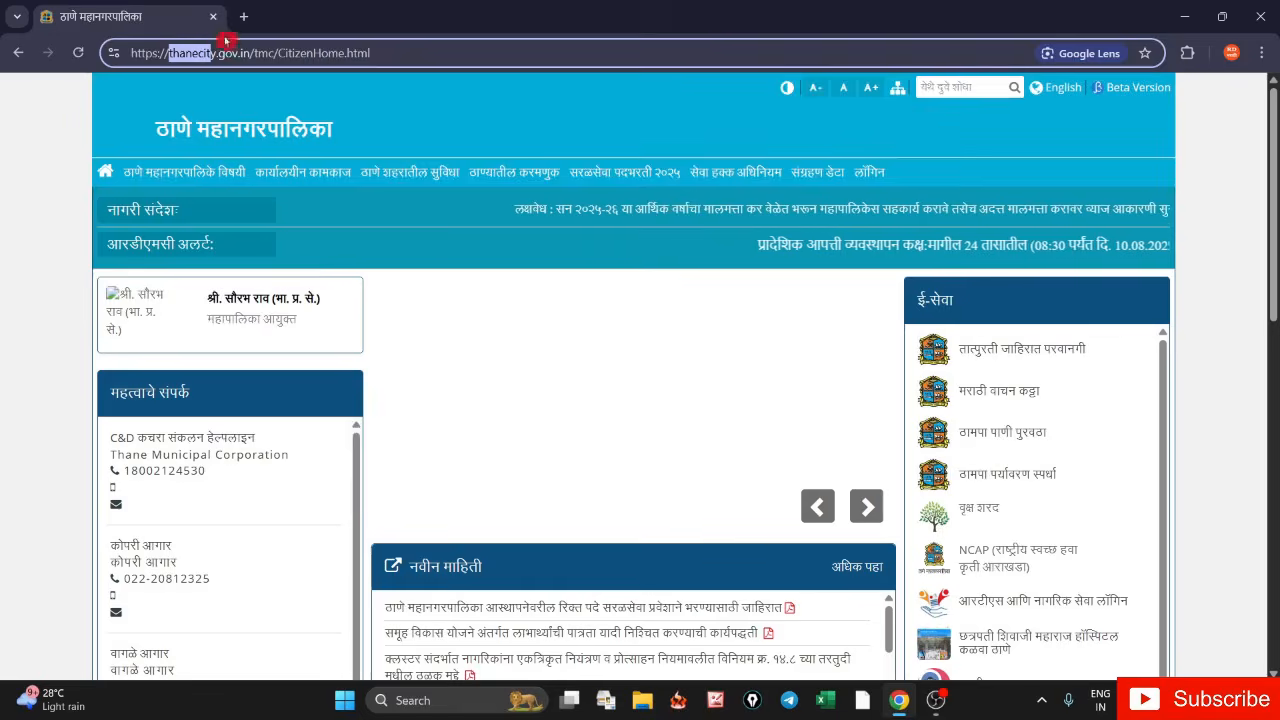
{"action": "left_click", "coordinate": [443, 123]}
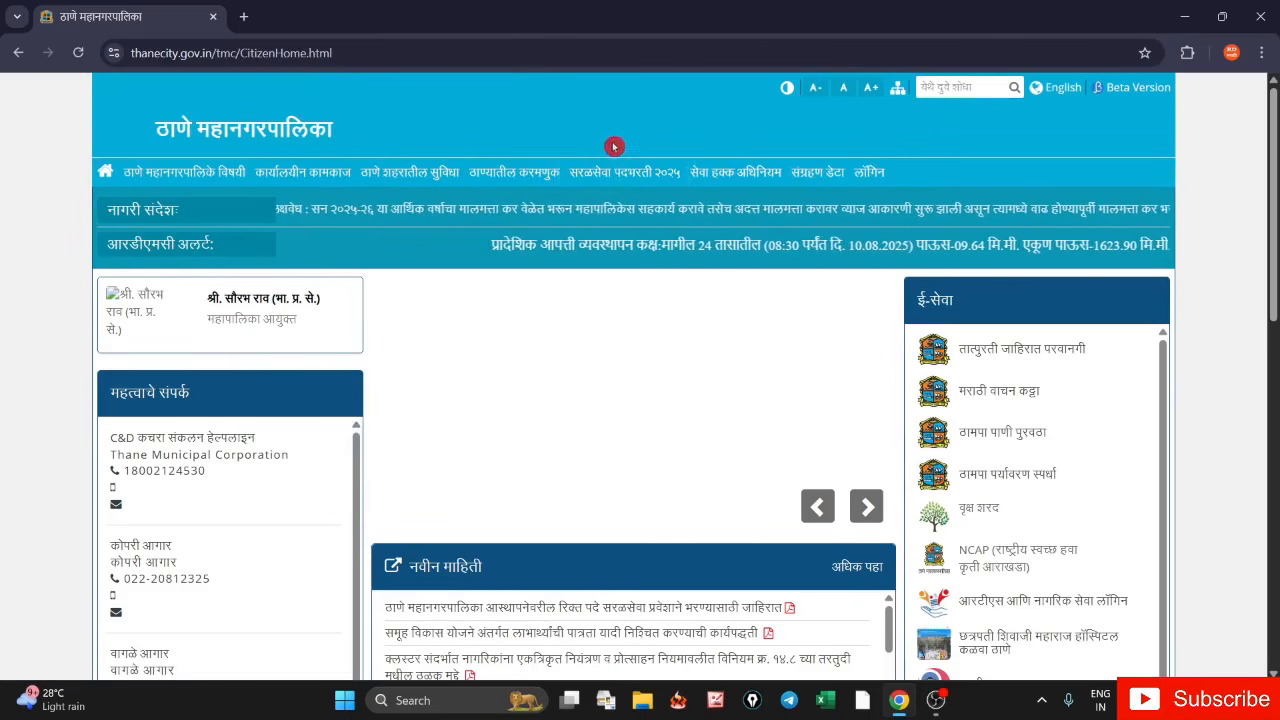
{"action": "left_click", "coordinate": [631, 180]}
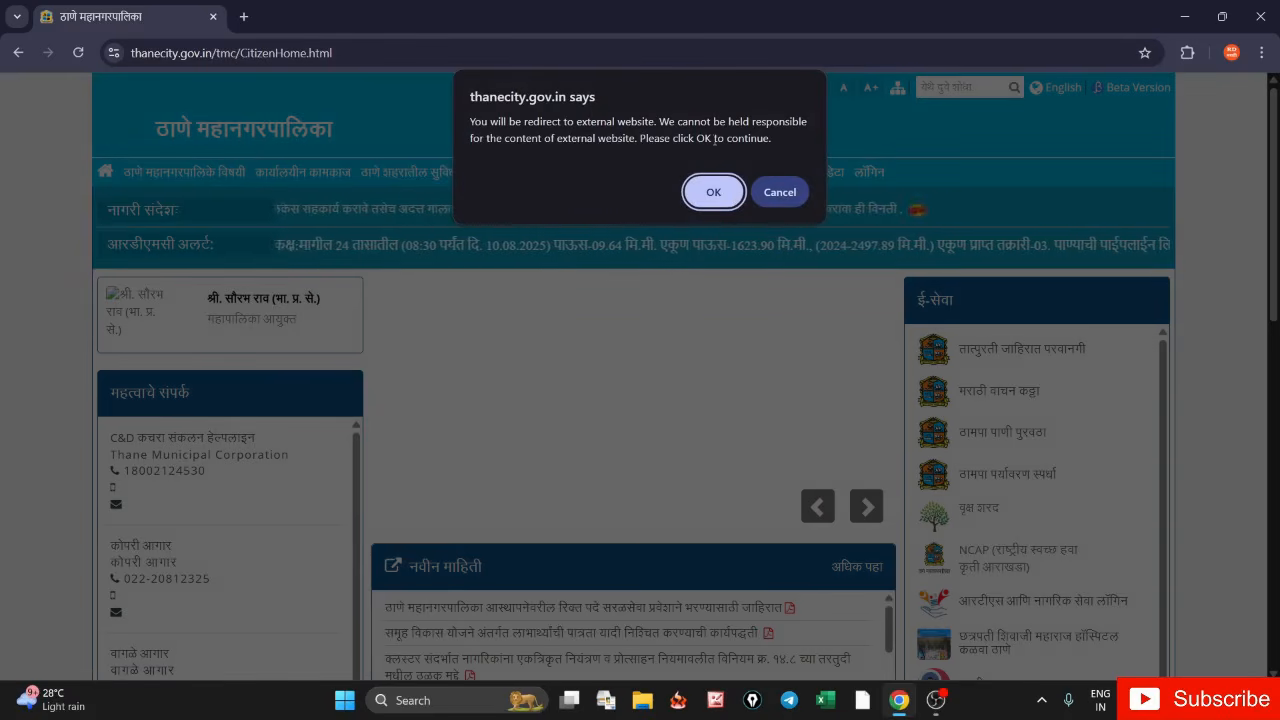
- Continue to the TCS iON portal and review the 12 August–2 September 2025 application dates
{"action": "left_click", "coordinate": [724, 193]}
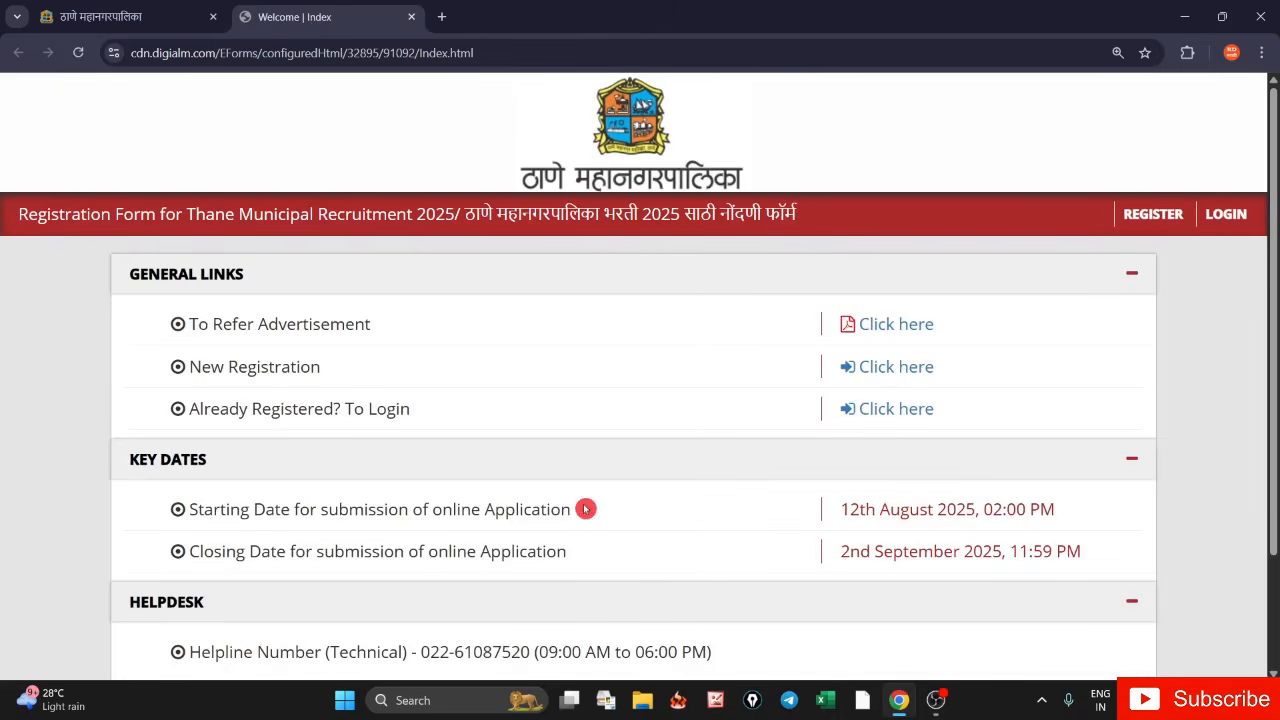
{"action": "left_click_drag", "start_coordinate": [444, 512], "coordinate": [606, 526]}
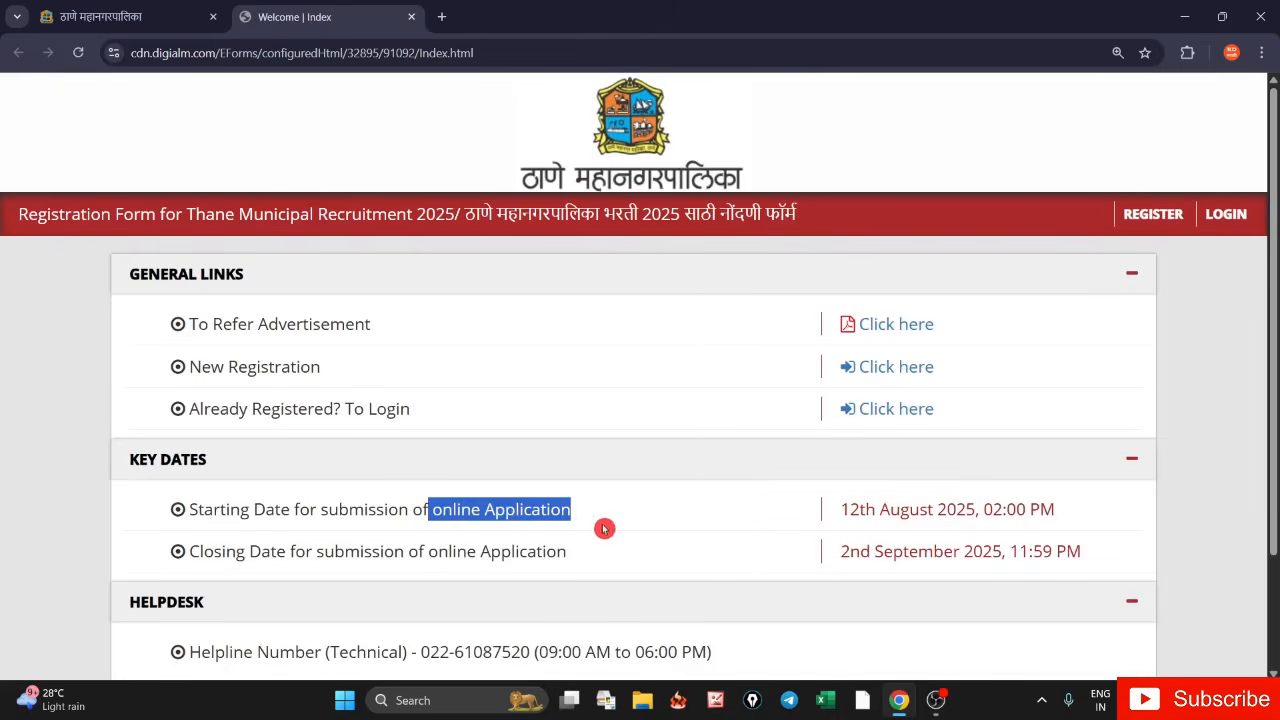
{"action": "left_click_drag", "start_coordinate": [840, 509], "coordinate": [972, 511]}
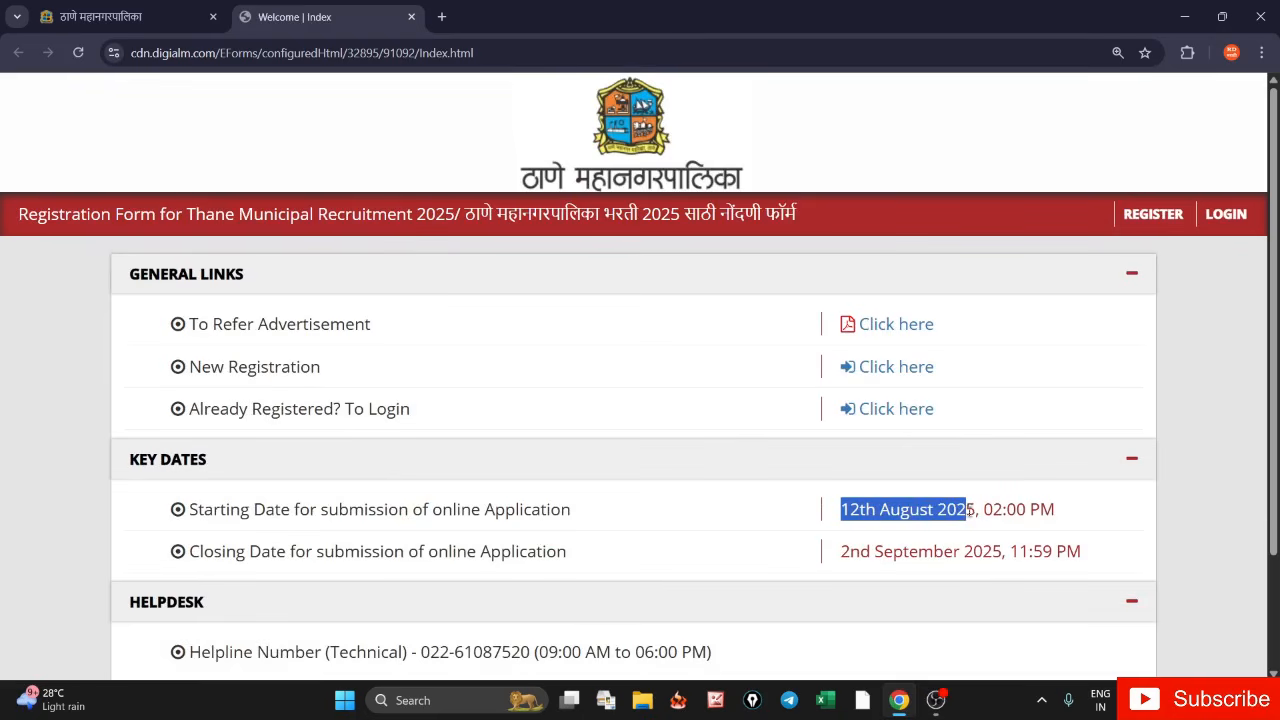
{"action": "left_click_drag", "start_coordinate": [838, 552], "coordinate": [1020, 553]}
{"action": "scroll", "coordinate": [437, 528], "scroll_direction": "down", "scroll_amount": 3}
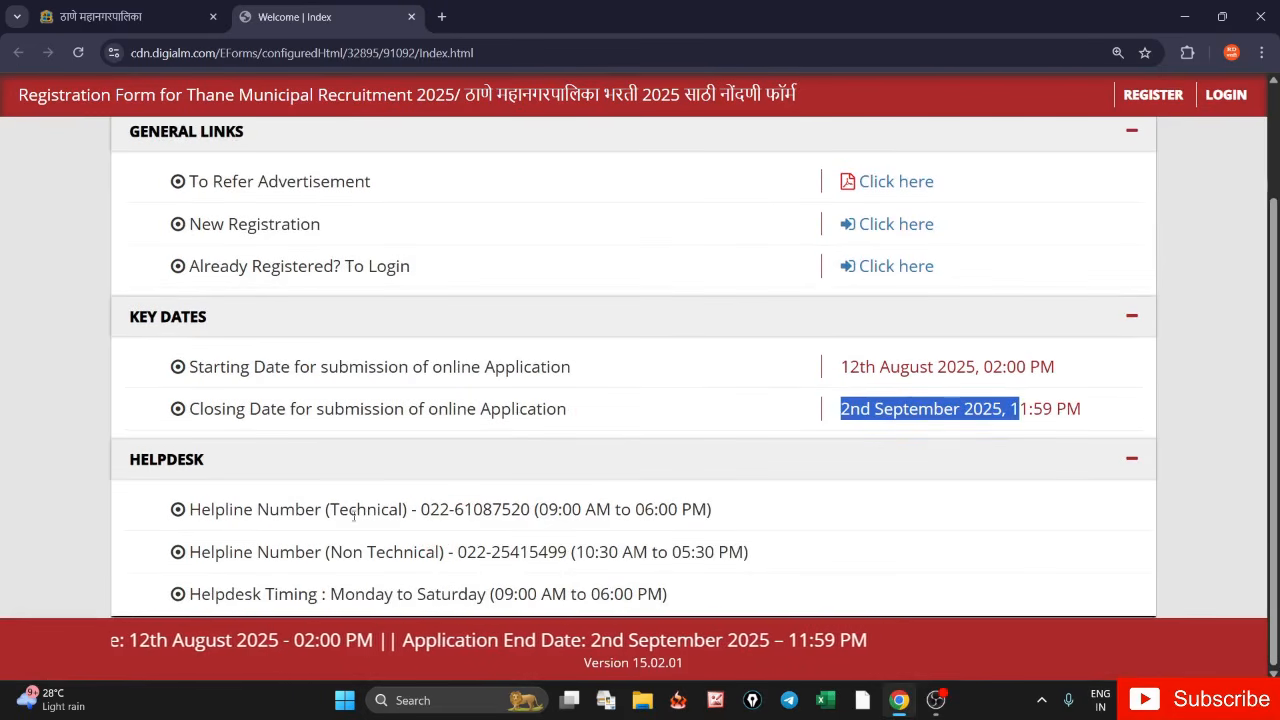
- Note the technical helpline number and bring up the context menu on the advertisement PDF link
{"action": "left_click_drag", "start_coordinate": [326, 511], "coordinate": [452, 524]}
{"action": "scroll", "coordinate": [594, 360], "scroll_direction": "up", "scroll_amount": 3}
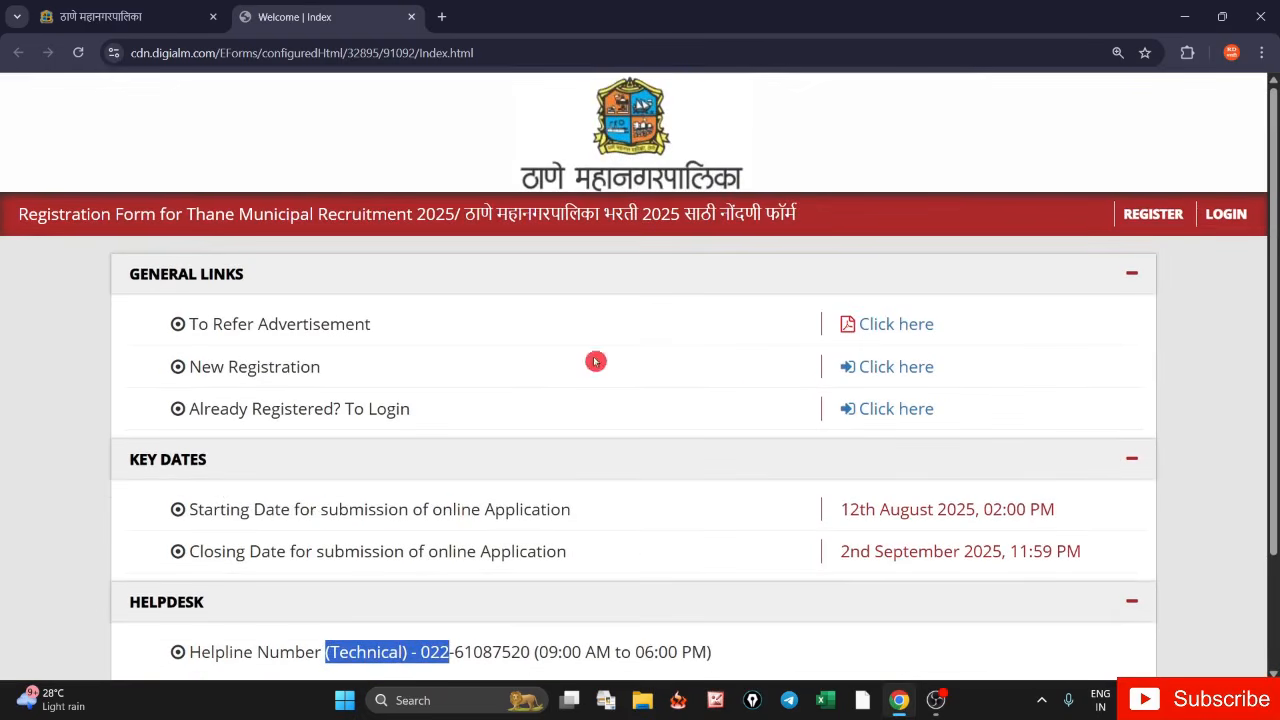
{"action": "left_click", "coordinate": [212, 499]}
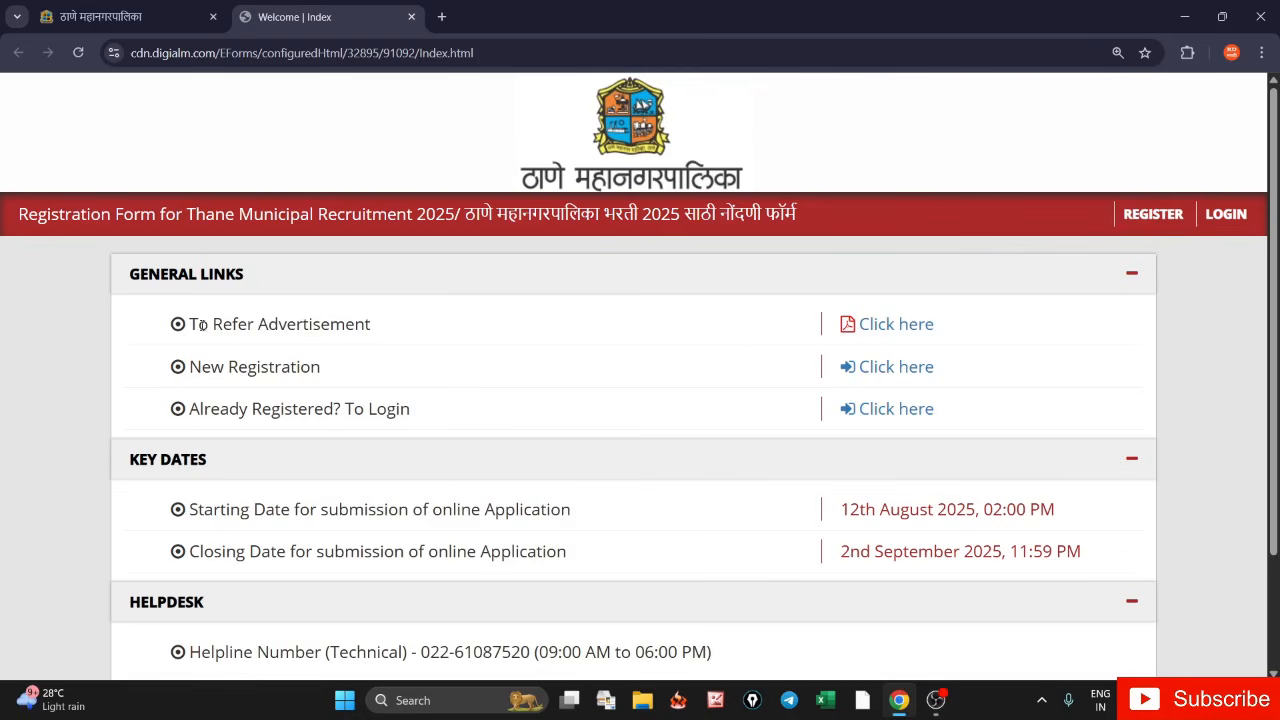
{"action": "mouse_move", "coordinate": [194, 323]}
{"action": "left_mouse_down"}
{"action": "mouse_move", "coordinate": [589, 343]}
{"action": "mouse_move", "coordinate": [511, 312]}
{"action": "mouse_move", "coordinate": [768, 330]}
{"action": "mouse_move", "coordinate": [838, 313]}
{"action": "mouse_move", "coordinate": [889, 326]}
{"action": "left_mouse_up"}
{"action": "right_click", "coordinate": [878, 327]}
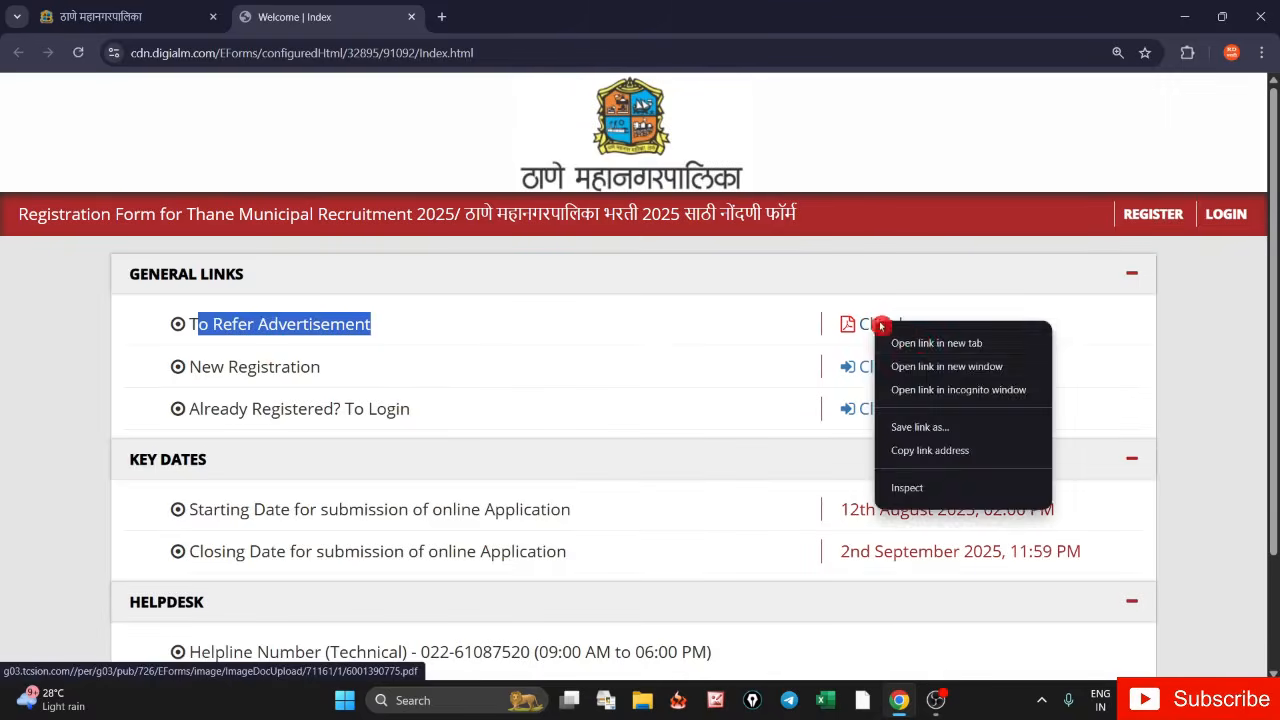
- Open the advertisement PDF in a new tab and review its post, pay level and vacancies columns
{"action": "left_click", "coordinate": [935, 338]}
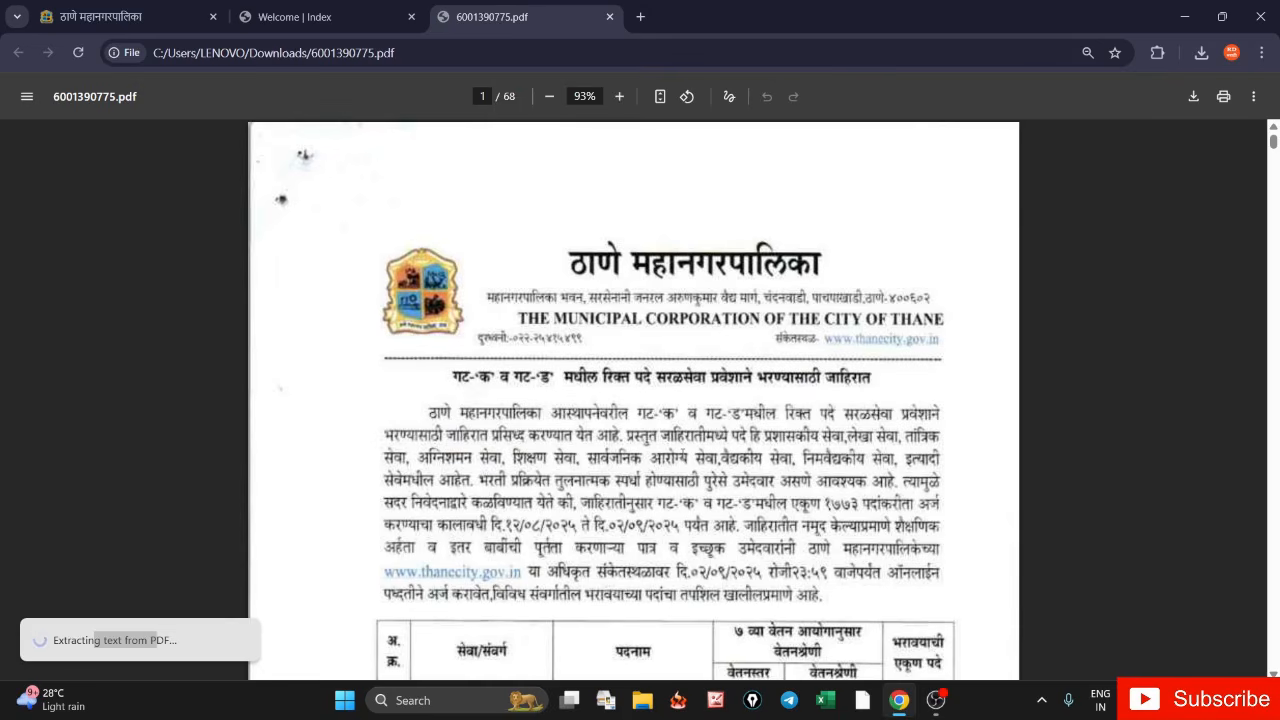
{"action": "scroll", "coordinate": [618, 384], "scroll_direction": "down", "scroll_amount": 5}
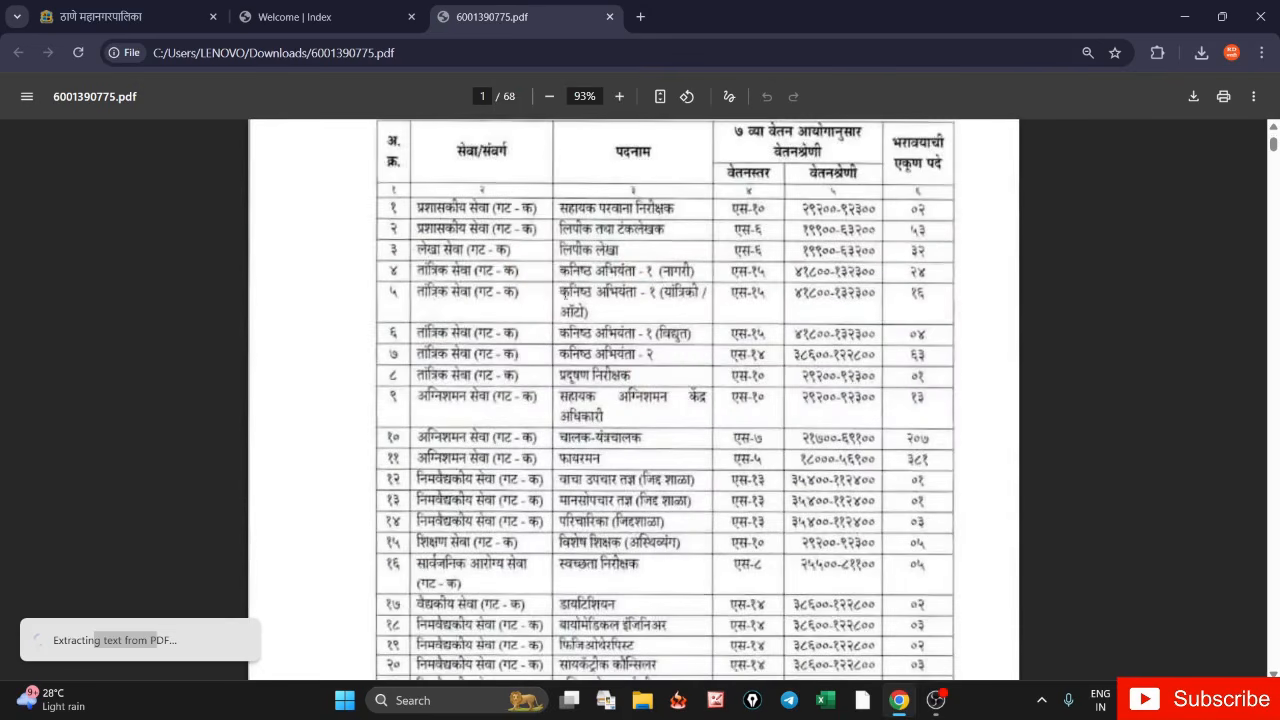
{"action": "scroll", "coordinate": [622, 480], "scroll_direction": "up", "scroll_amount": 3}
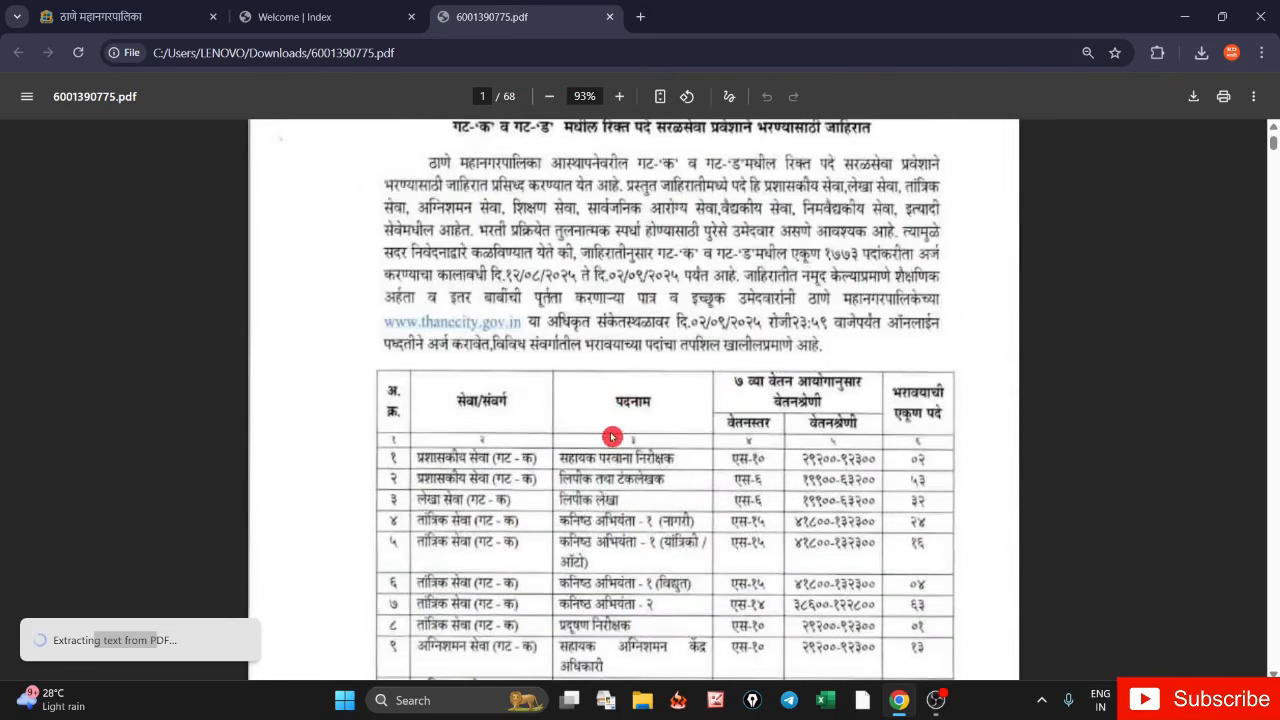
{"action": "left_click_drag", "start_coordinate": [598, 458], "coordinate": [758, 470]}
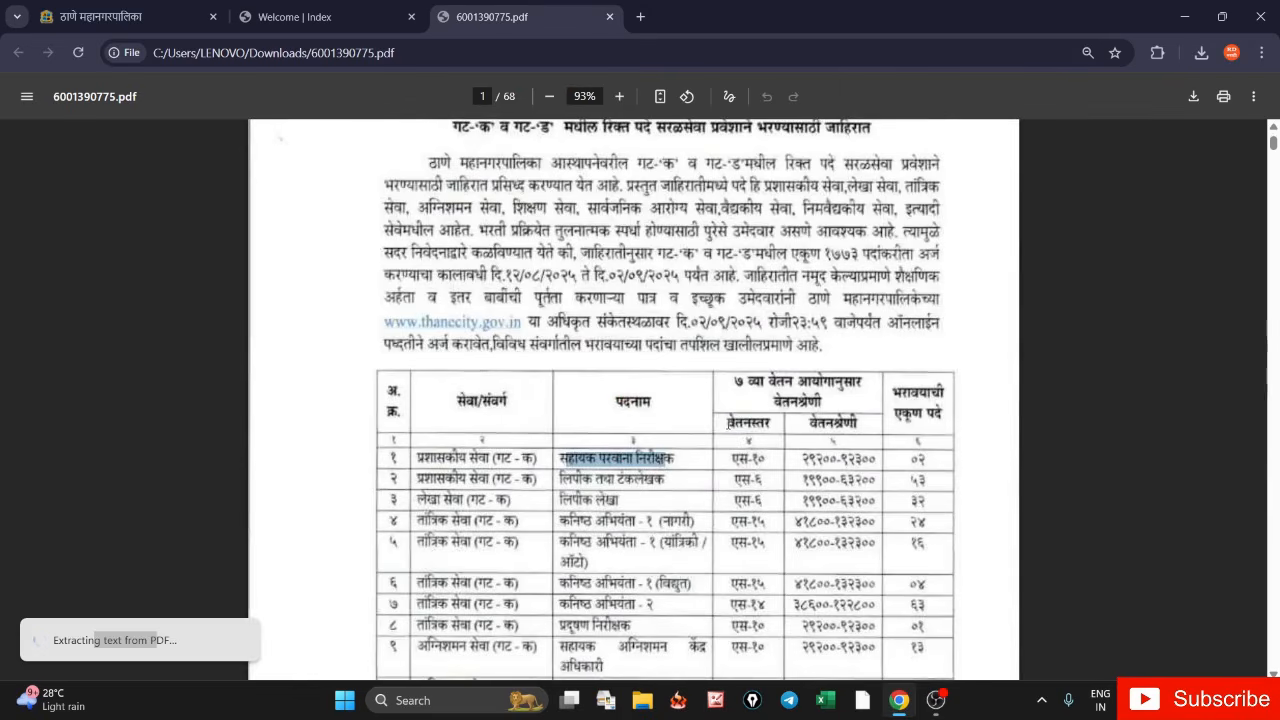
{"action": "left_click_drag", "start_coordinate": [729, 424], "coordinate": [941, 420]}
{"action": "left_click", "coordinate": [891, 392]}
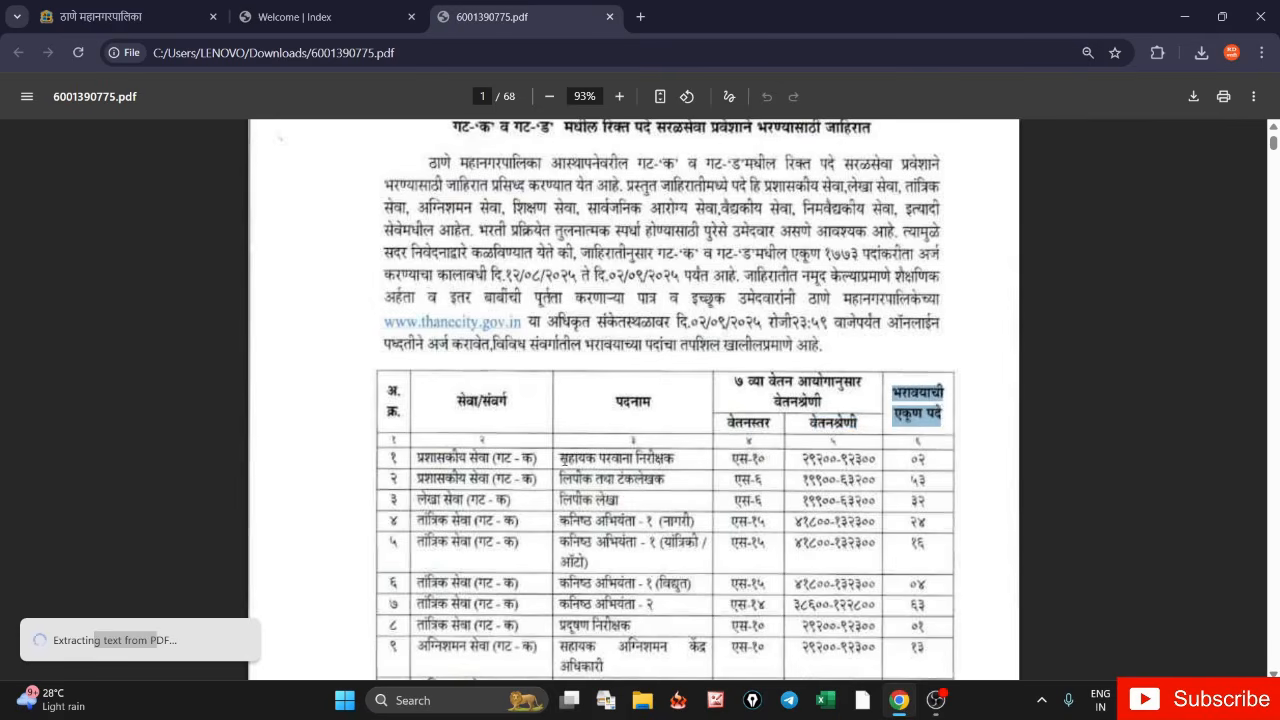
- Highlight the post names in rows 2 to 4 of the vacancy table
{"action": "scroll", "coordinate": [704, 502], "scroll_direction": "up", "scroll_amount": 3, "text": "ctrl"}
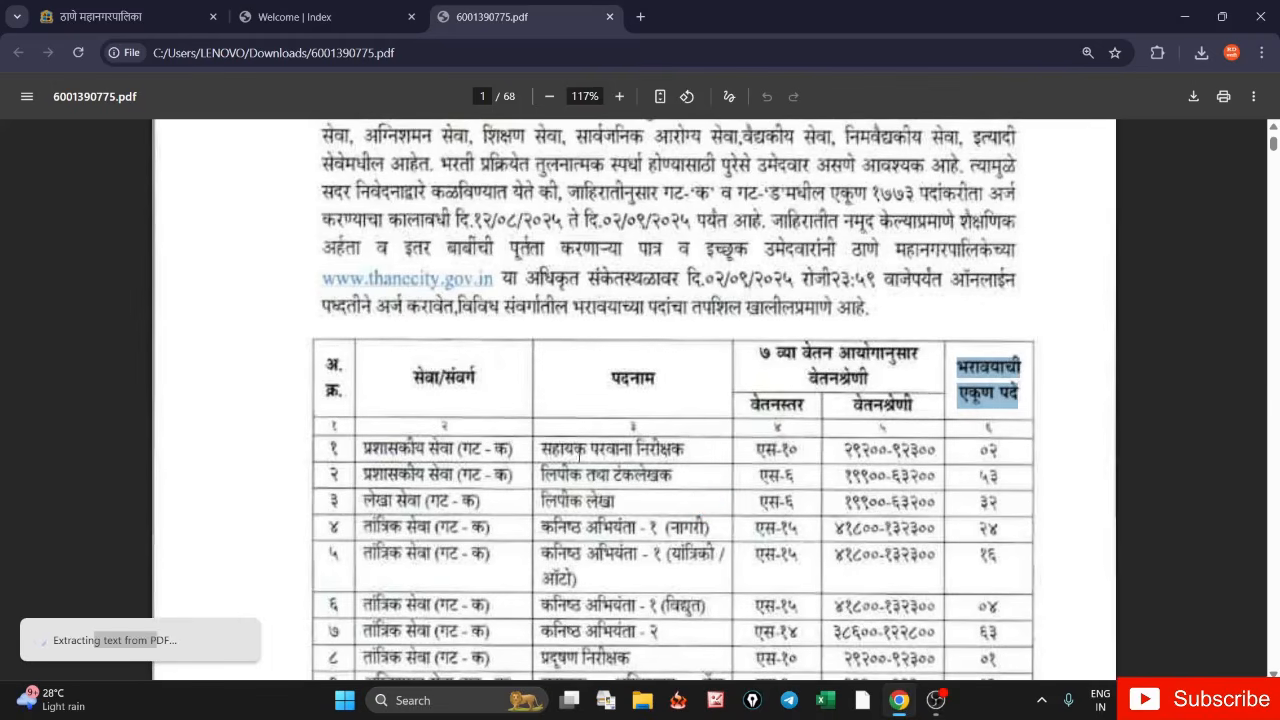
{"action": "left_click_drag", "start_coordinate": [541, 474], "coordinate": [673, 478]}
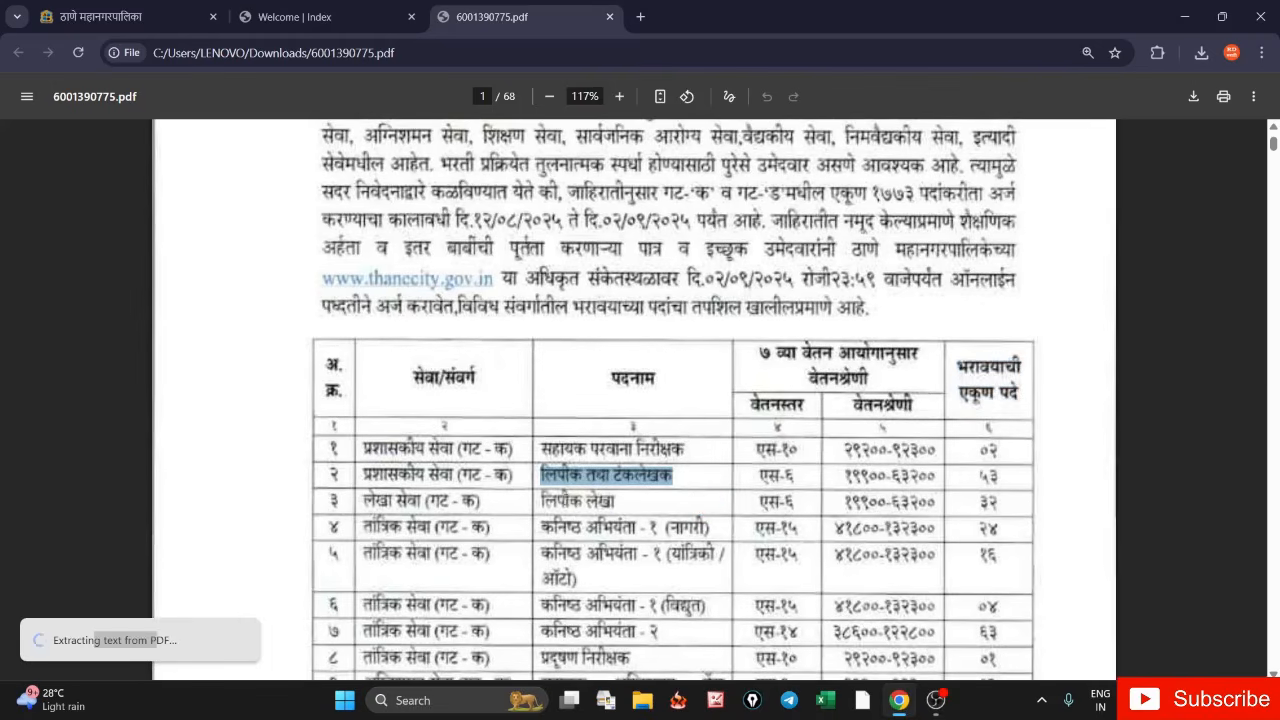
{"action": "left_click_drag", "start_coordinate": [541, 500], "coordinate": [614, 502]}
{"action": "left_click_drag", "start_coordinate": [541, 527], "coordinate": [633, 530]}
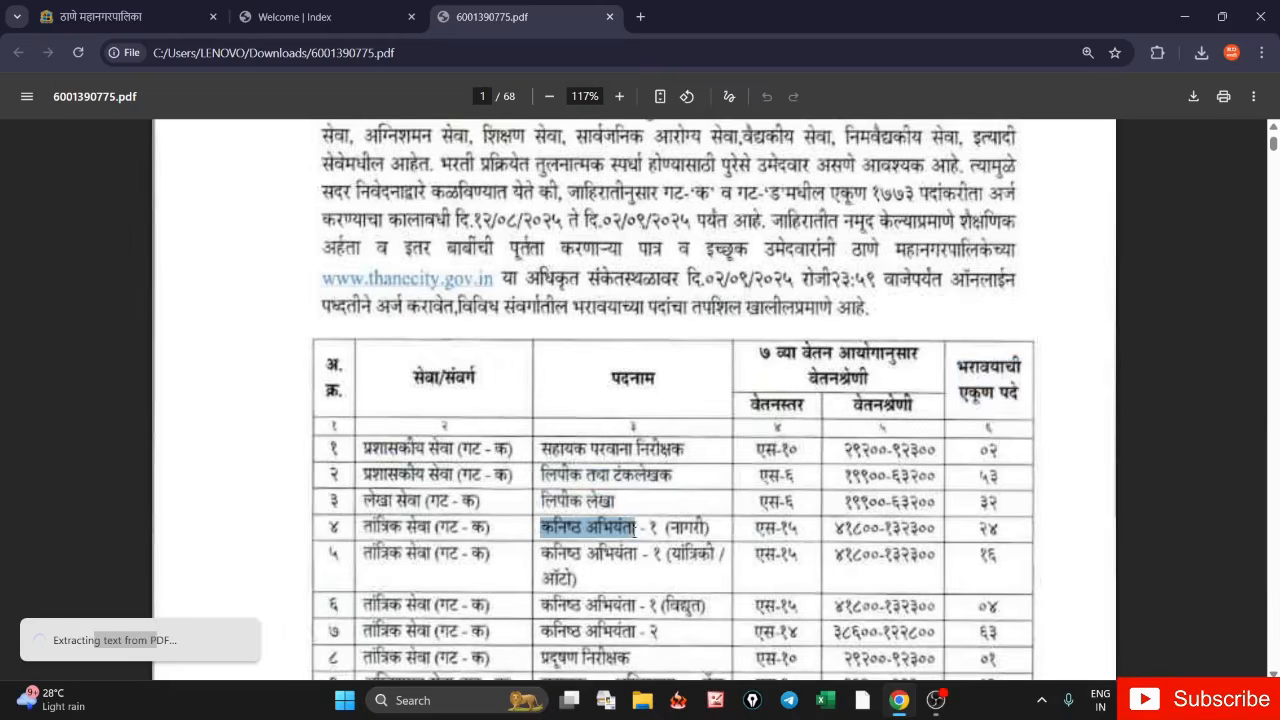
{"action": "scroll", "coordinate": [634, 530], "scroll_direction": "down", "scroll_amount": 3}
{"action": "scroll", "coordinate": [648, 414], "scroll_direction": "down", "scroll_amount": 3}
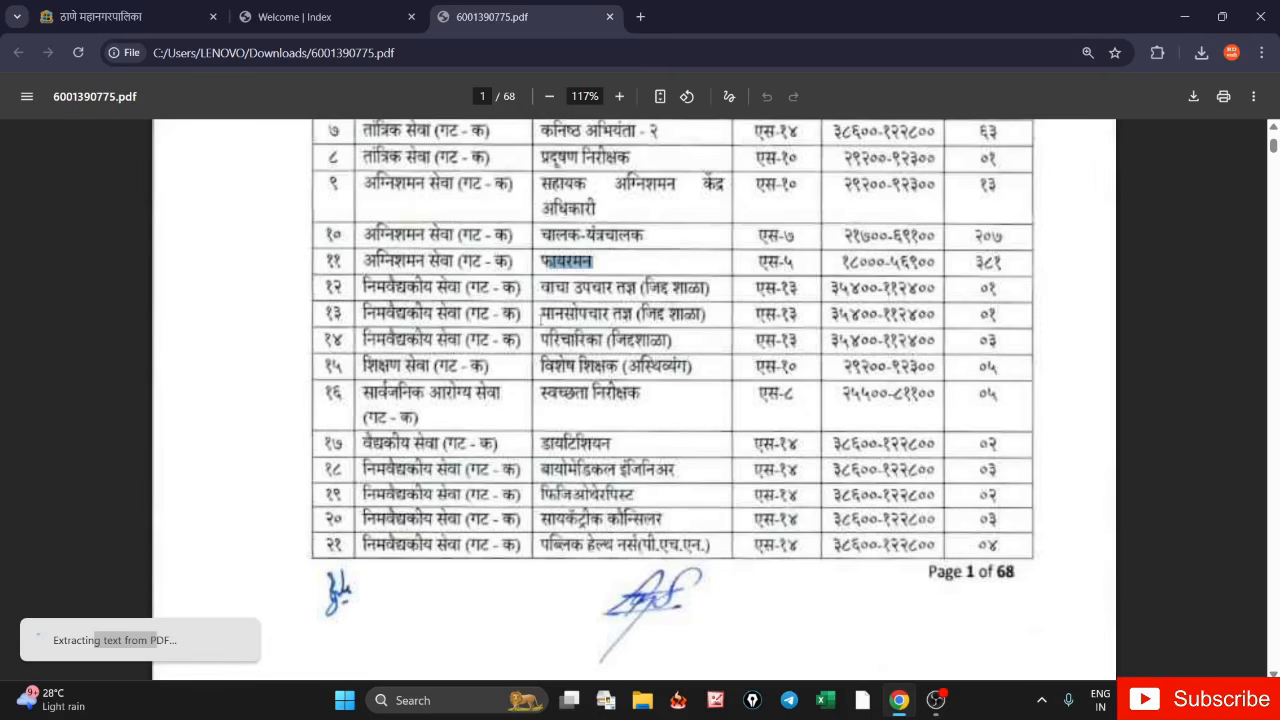
{"action": "left_click_drag", "start_coordinate": [537, 346], "coordinate": [620, 344]}
- Scroll through the remaining vacancy tables on pages 1 and 2
{"action": "scroll", "coordinate": [654, 447], "scroll_direction": "down", "scroll_amount": 3}
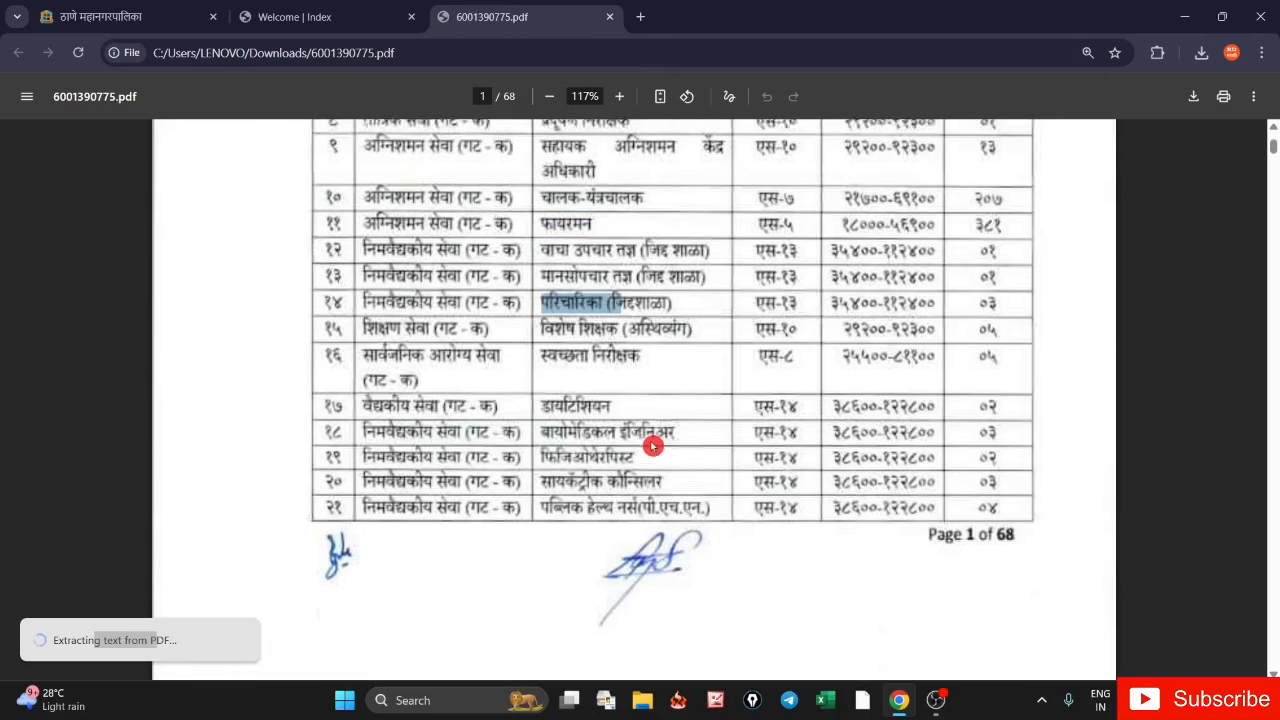
{"action": "scroll", "coordinate": [612, 400], "scroll_direction": "down", "scroll_amount": 3}
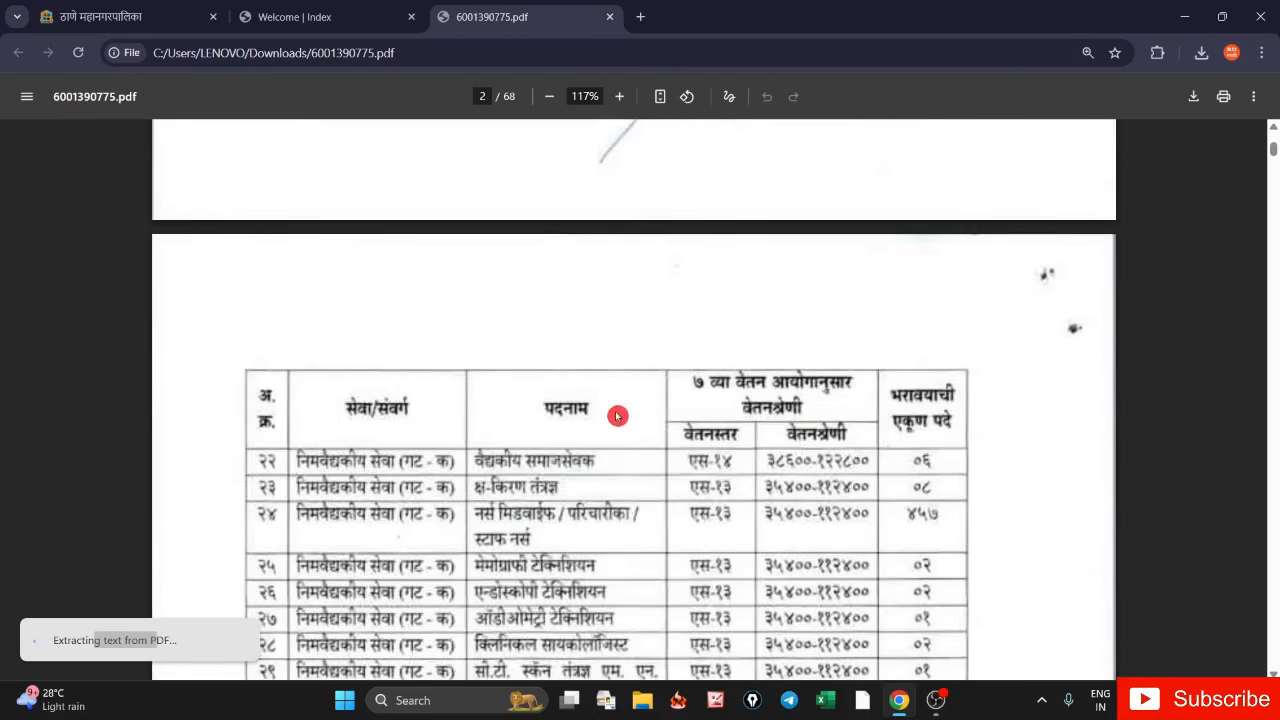
{"action": "scroll", "coordinate": [612, 410], "scroll_direction": "down", "scroll_amount": 3}
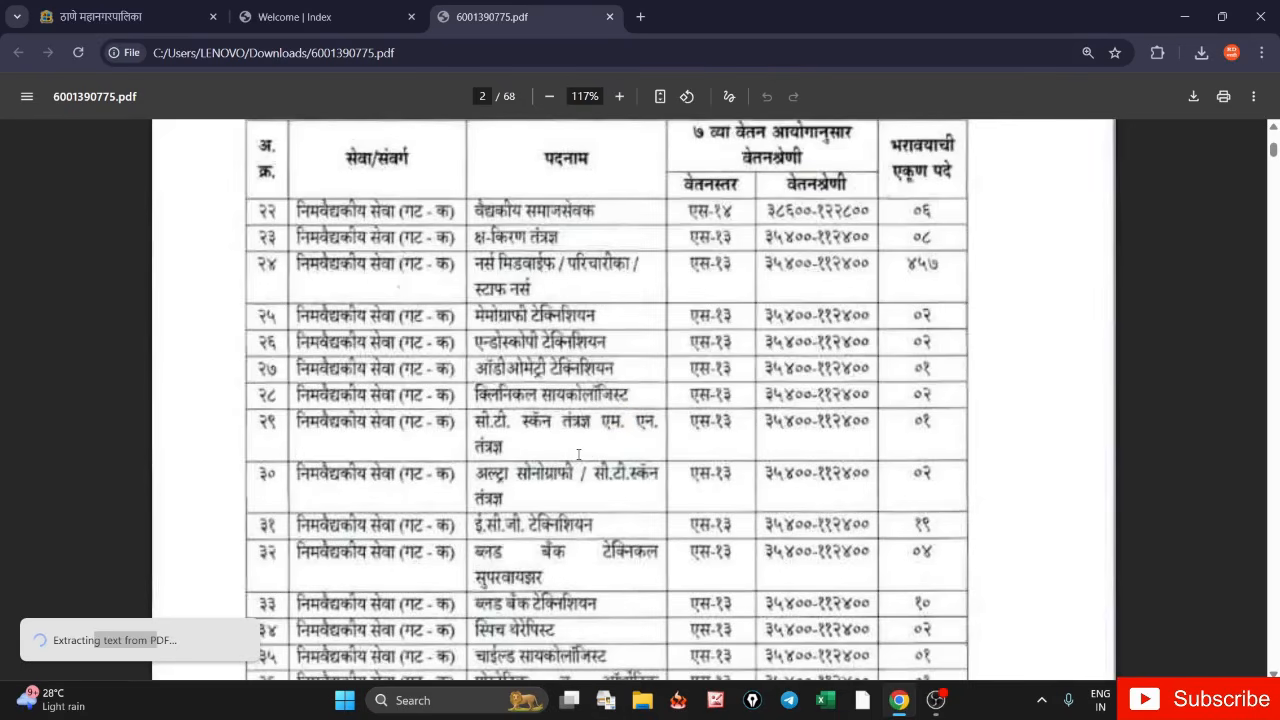
{"action": "scroll", "coordinate": [578, 456], "scroll_direction": "down", "scroll_amount": 3}
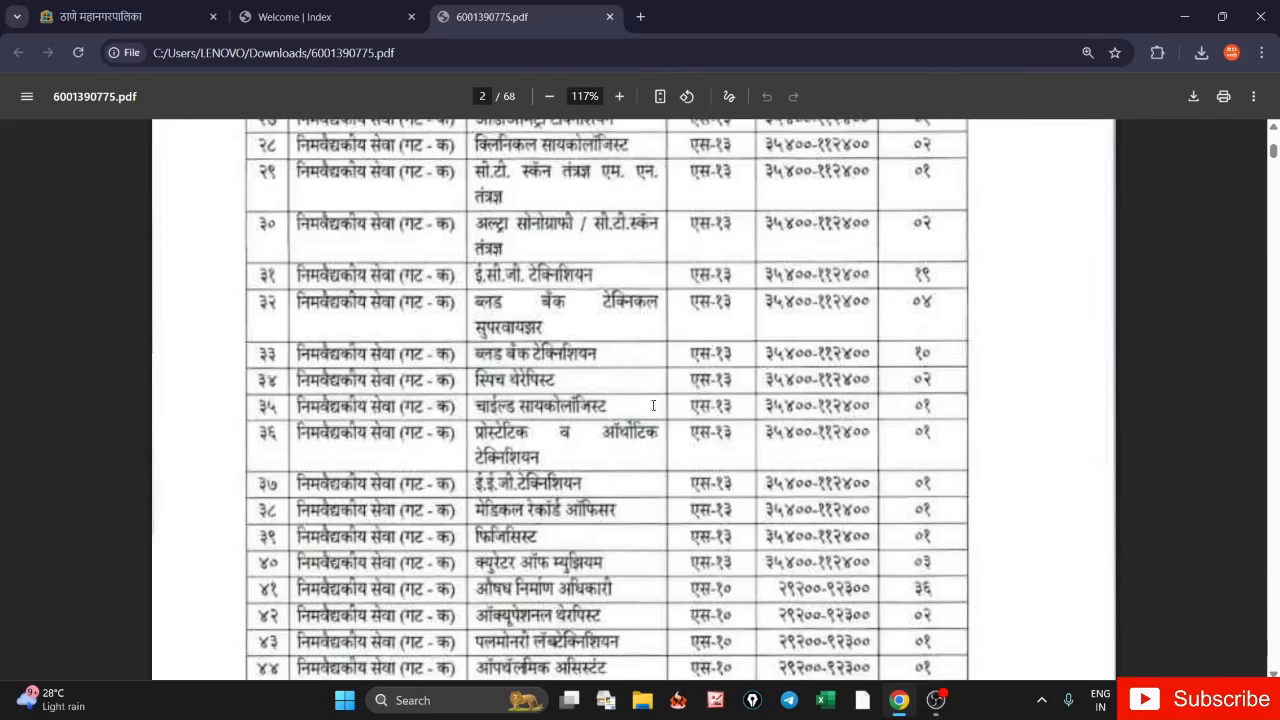
{"action": "scroll", "coordinate": [612, 392], "scroll_direction": "down", "scroll_amount": 3}
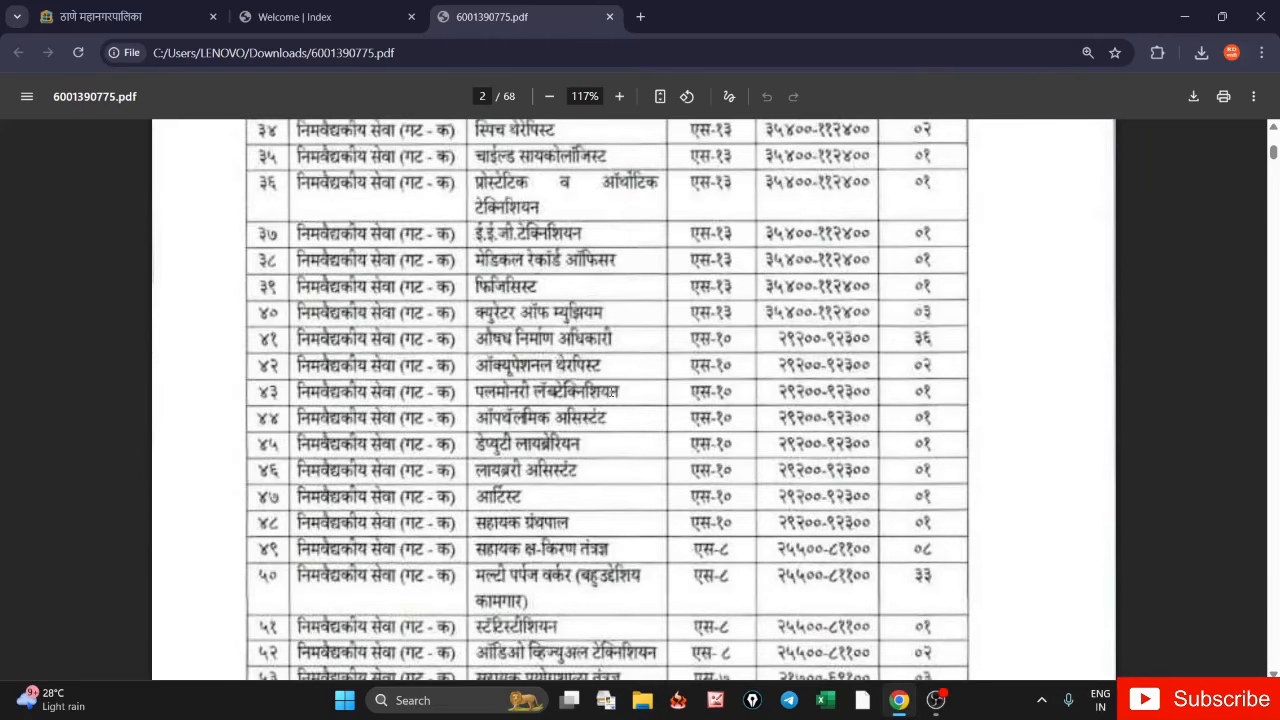
{"action": "scroll", "coordinate": [612, 392], "scroll_direction": "down", "scroll_amount": 3}
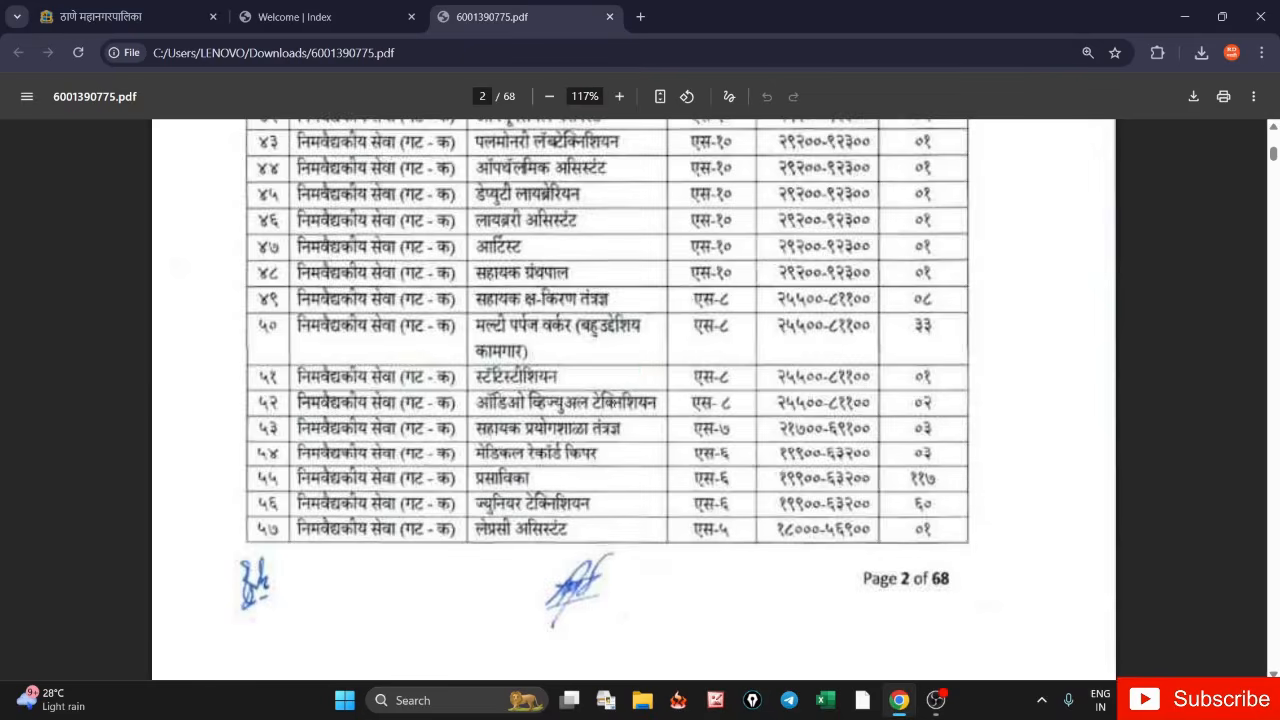
{"action": "scroll", "coordinate": [574, 437], "scroll_direction": "down", "scroll_amount": 3}
{"action": "scroll", "coordinate": [634, 363], "scroll_direction": "down", "scroll_amount": 3}
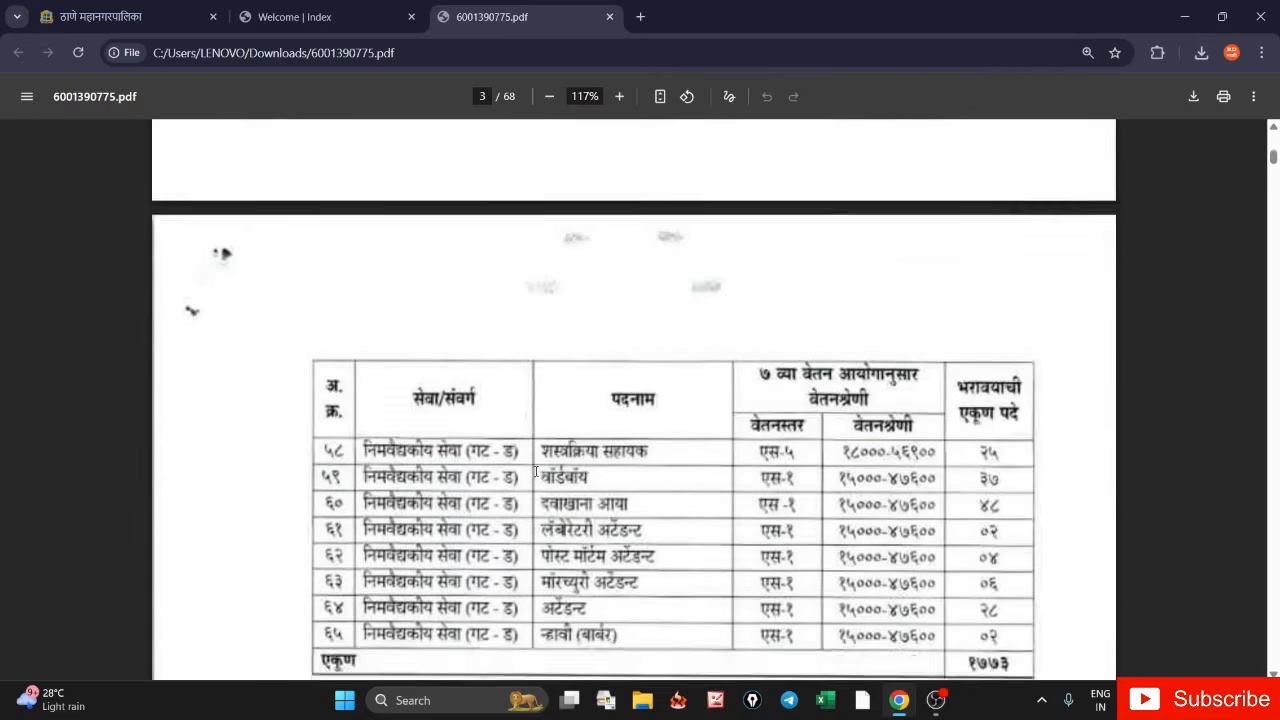
- Check the last post row ६५ and the total of १७७३ vacancies
{"action": "scroll", "coordinate": [535, 471], "scroll_direction": "down", "scroll_amount": 3}
{"action": "left_click_drag", "start_coordinate": [323, 419], "coordinate": [634, 427]}
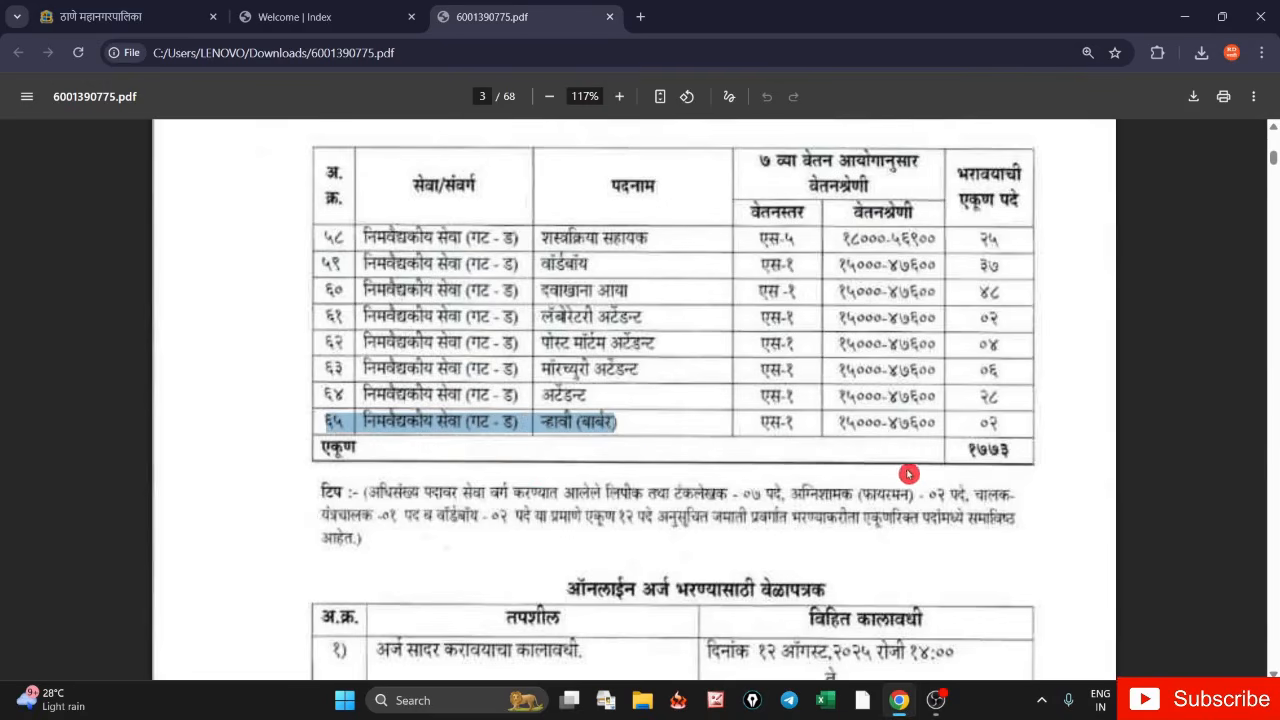
{"action": "double_click", "coordinate": [988, 450]}
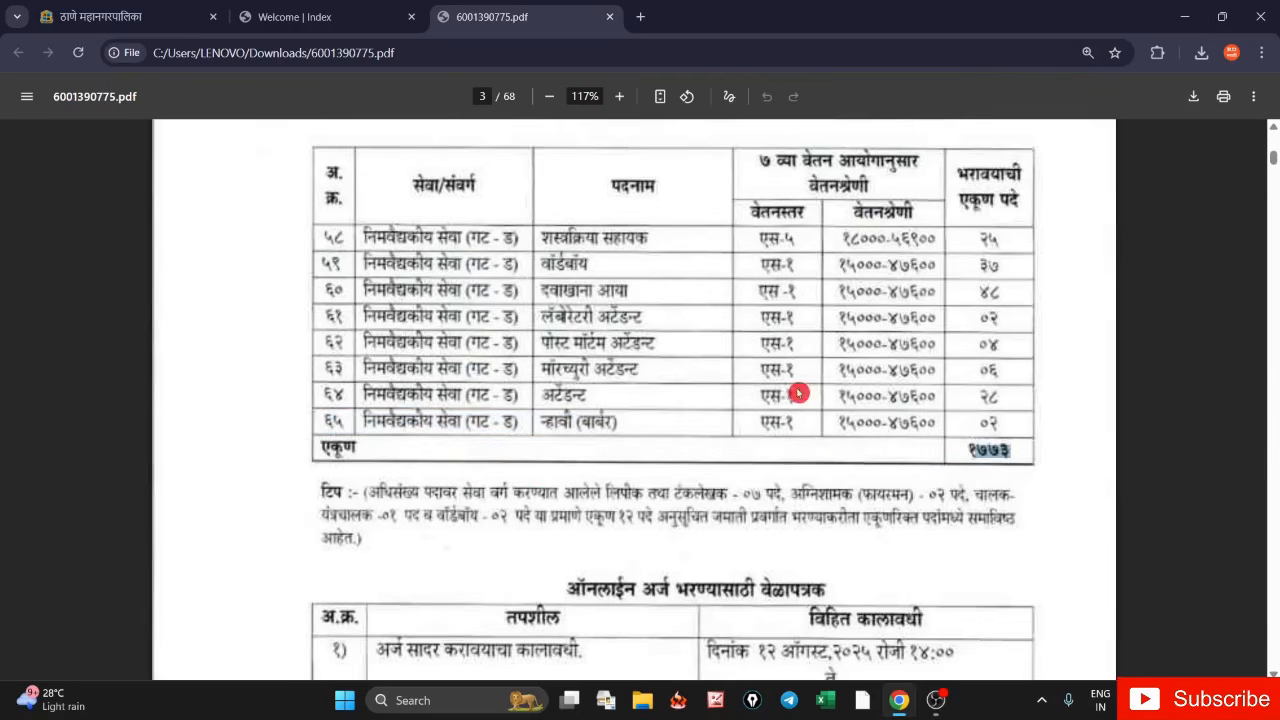
{"action": "scroll", "coordinate": [630, 470], "scroll_direction": "down", "scroll_amount": 3}
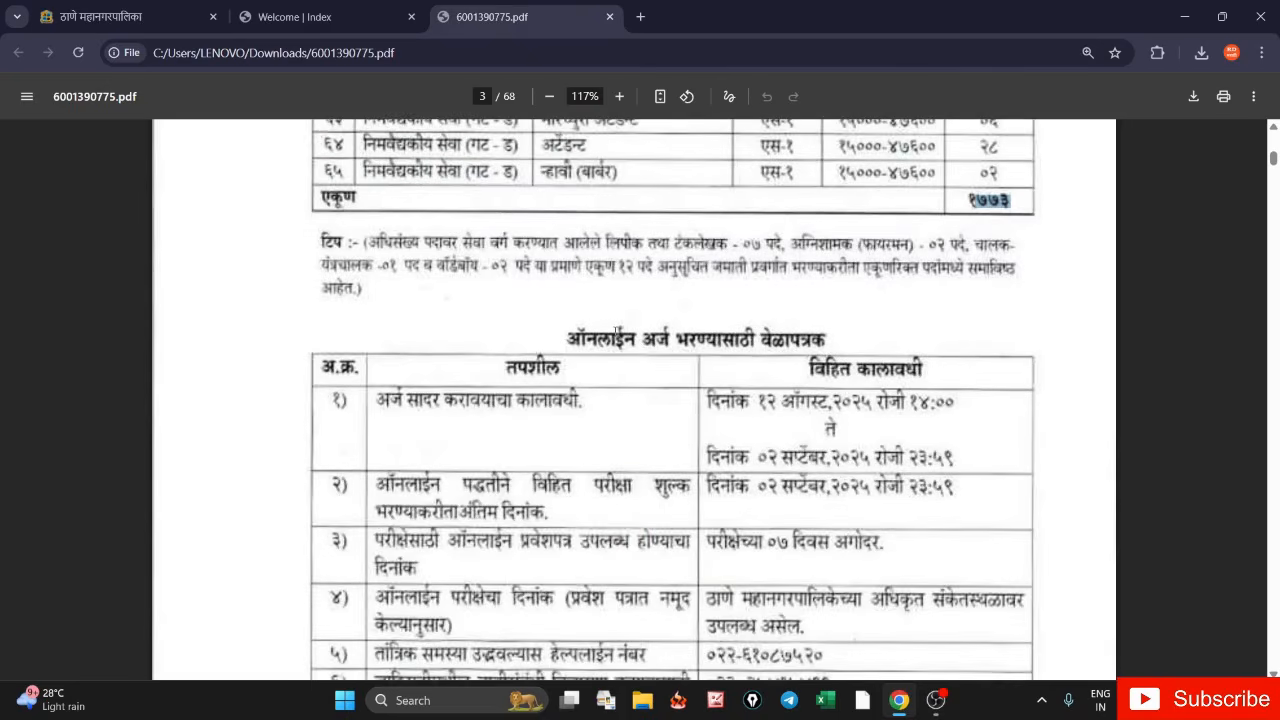
{"action": "scroll", "coordinate": [615, 333], "scroll_direction": "down", "scroll_amount": 4}
{"action": "scroll", "coordinate": [587, 331], "scroll_direction": "up", "scroll_amount": 4}
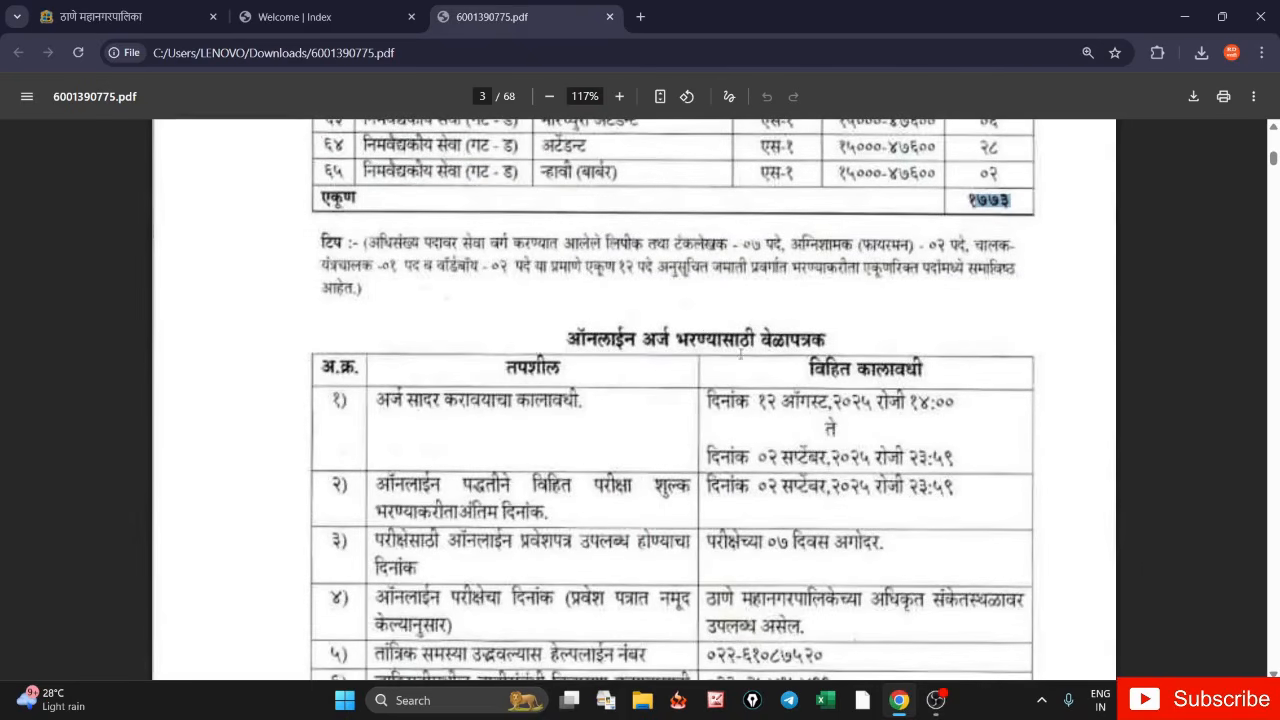
- Review the 12 August–02 September application dates and the Rs 900 and Rs 1,000 exam fees
{"action": "left_click_drag", "start_coordinate": [752, 401], "coordinate": [812, 403]}
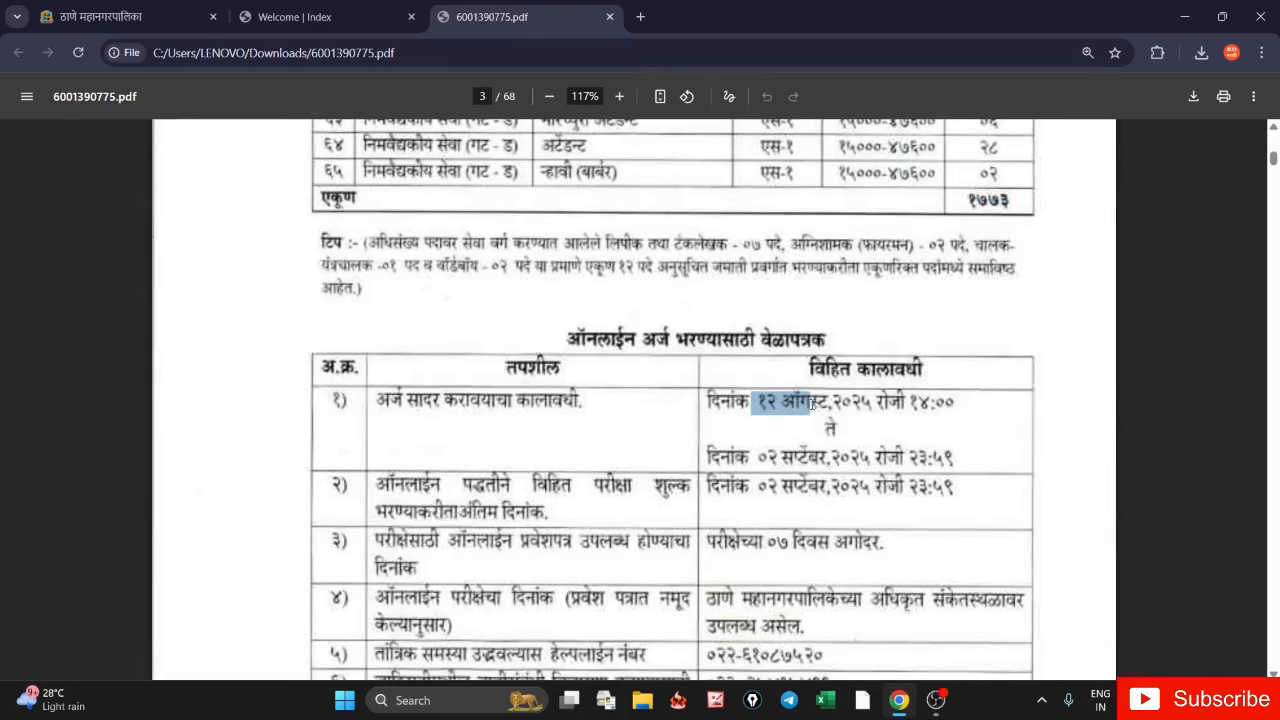
{"action": "left_click_drag", "start_coordinate": [759, 458], "coordinate": [833, 464]}
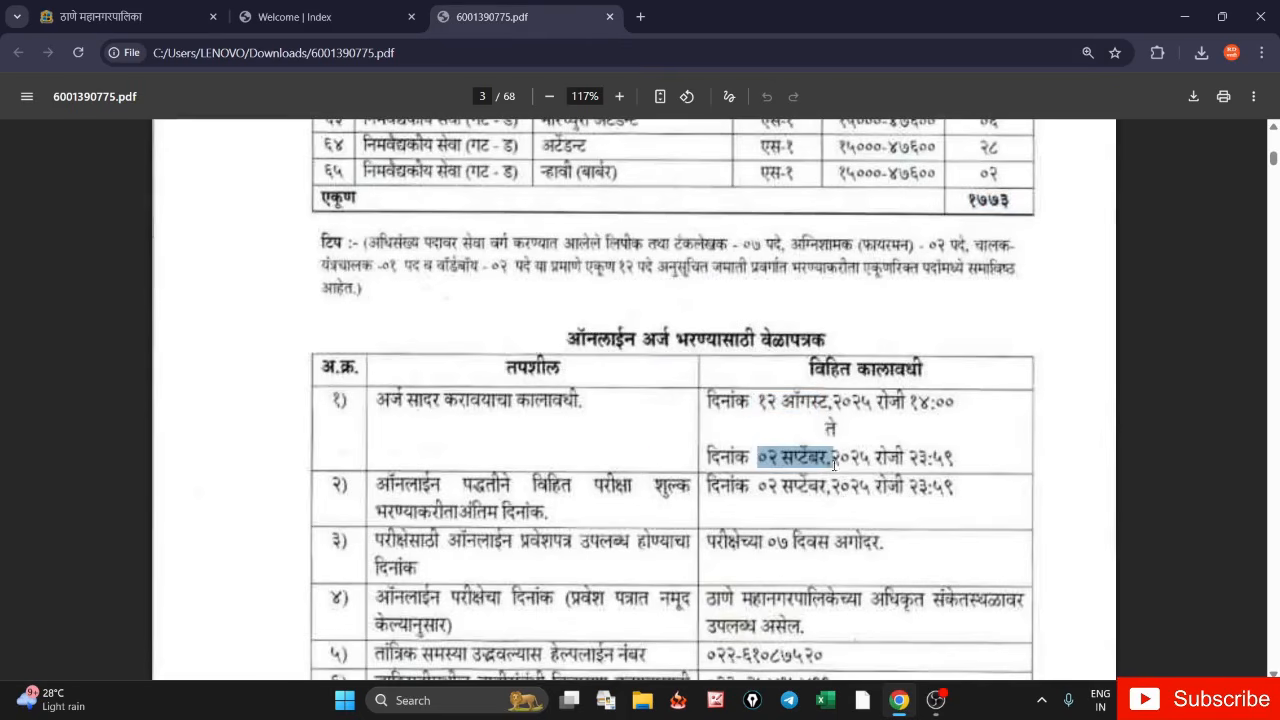
{"action": "scroll", "coordinate": [561, 292], "scroll_direction": "down", "scroll_amount": 8}
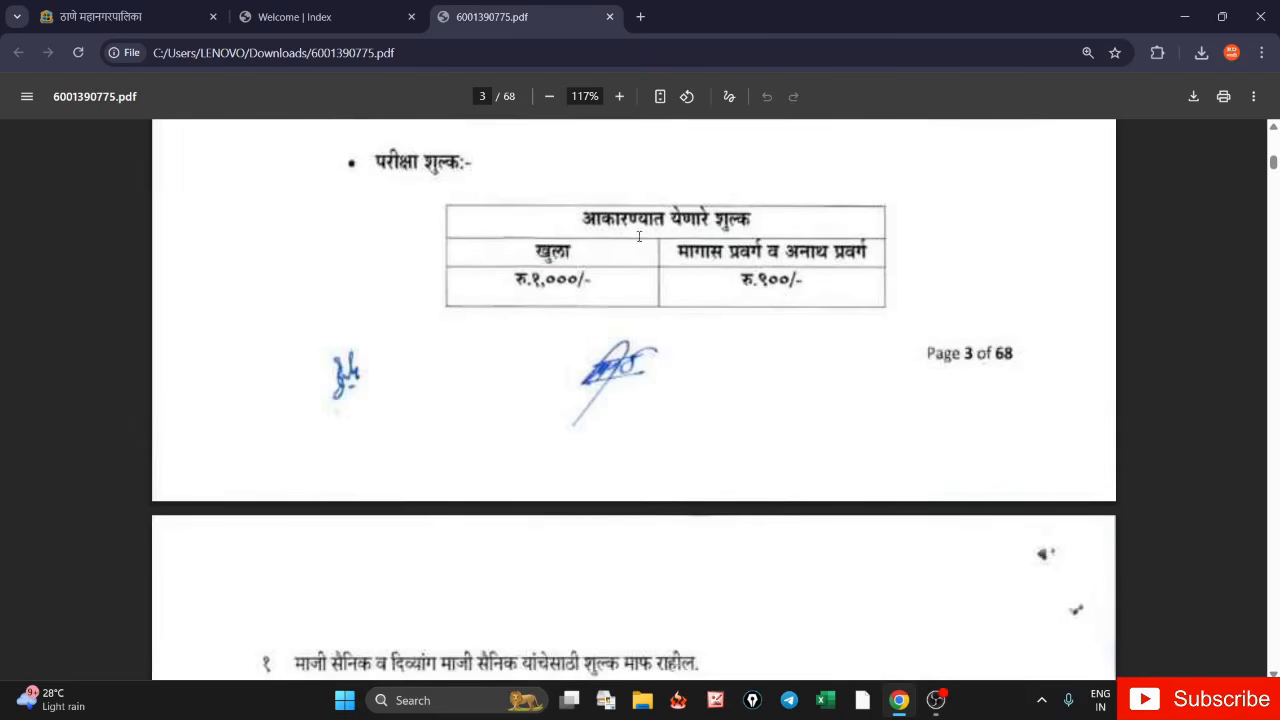
{"action": "left_click_drag", "start_coordinate": [679, 251], "coordinate": [687, 347]}
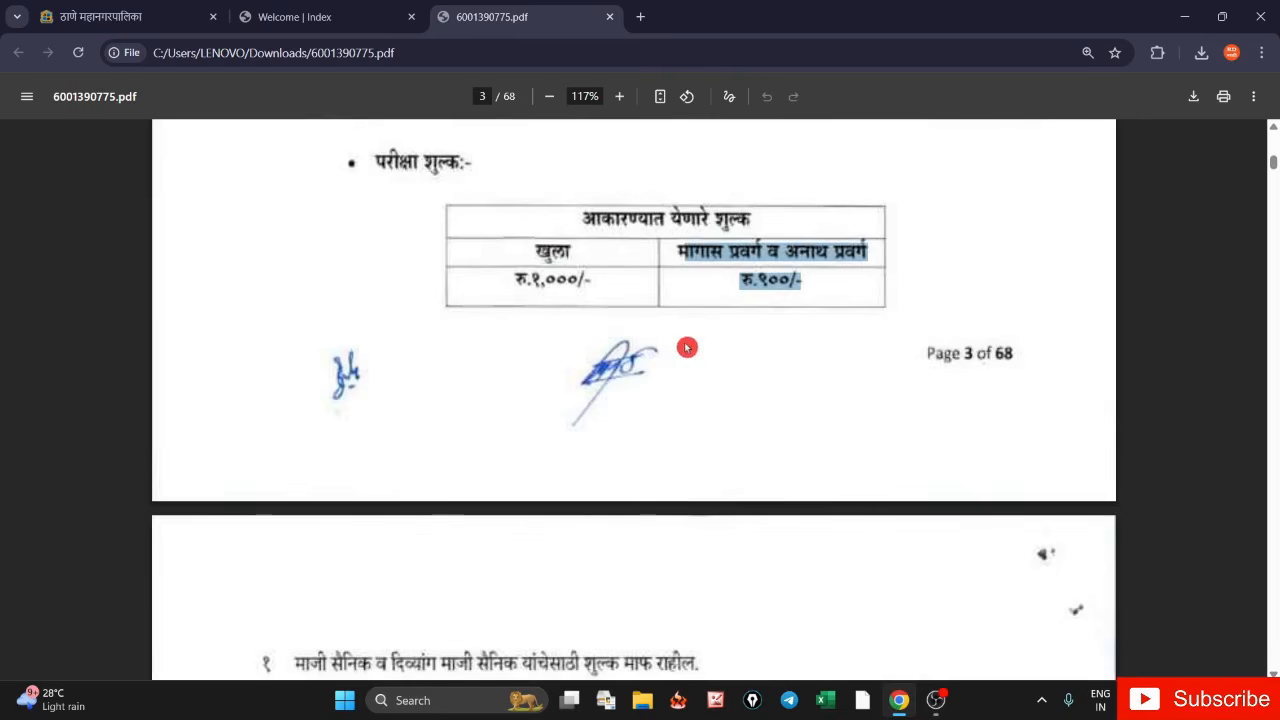
{"action": "left_click", "coordinate": [530, 257]}
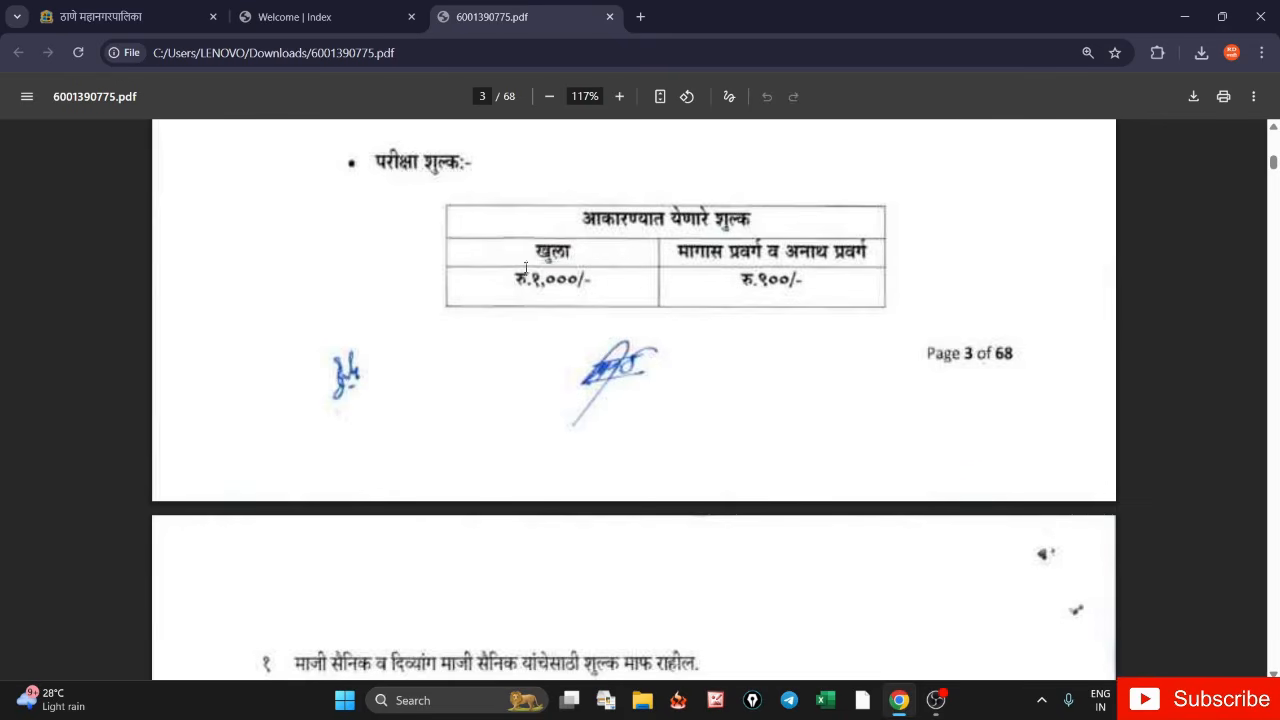
{"action": "left_click", "coordinate": [535, 321]}
{"action": "double_click", "coordinate": [570, 270]}
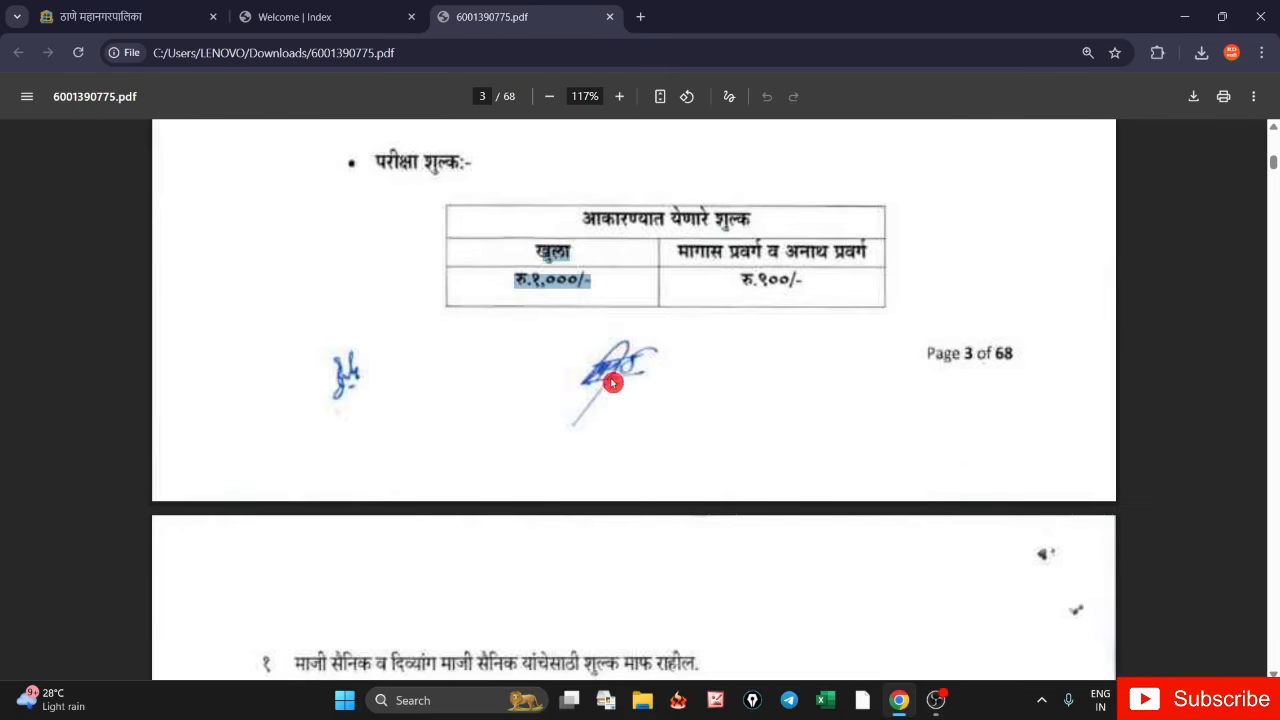
- Move to the post details and mark the first post's qualification lines
{"action": "scroll", "coordinate": [705, 368], "scroll_direction": "down", "scroll_amount": 5}
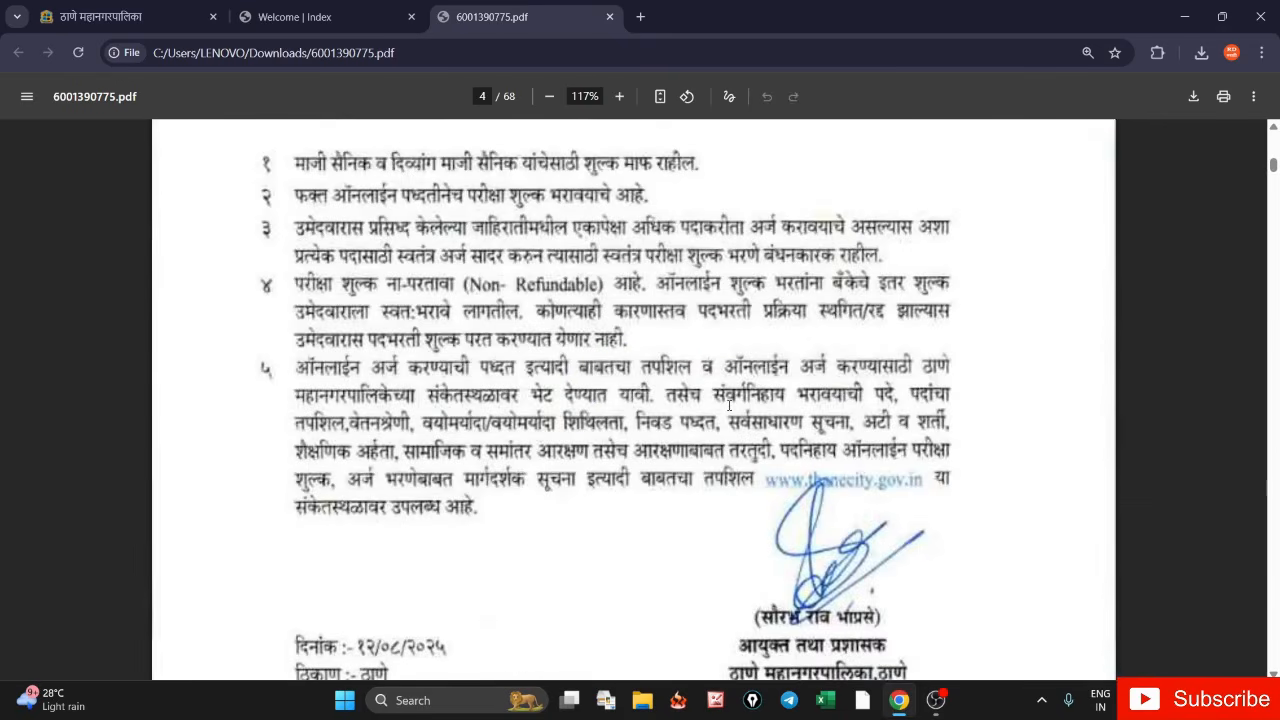
{"action": "scroll", "coordinate": [729, 405], "scroll_direction": "down", "scroll_amount": 3, "text": "ctrl"}
{"action": "scroll", "coordinate": [723, 405], "scroll_direction": "down", "scroll_amount": 8}
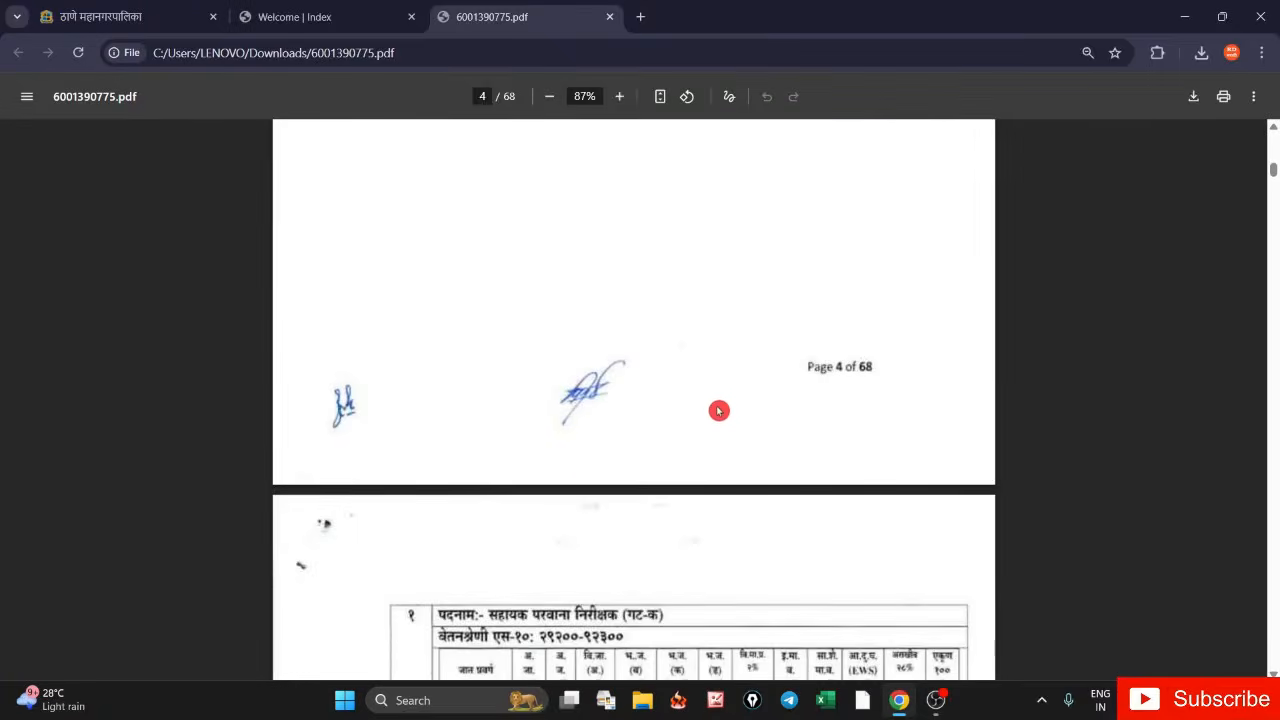
{"action": "scroll", "coordinate": [719, 410], "scroll_direction": "down", "scroll_amount": 3}
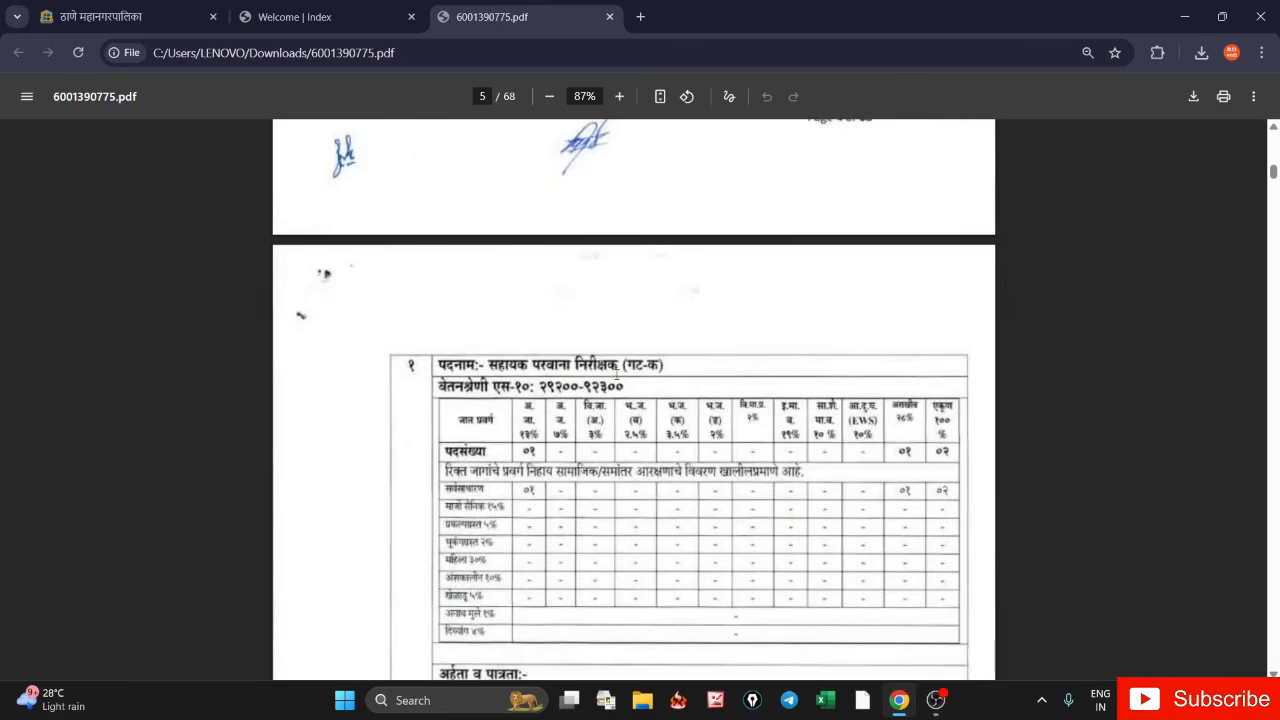
{"action": "scroll", "coordinate": [529, 391], "scroll_direction": "down", "scroll_amount": 3}
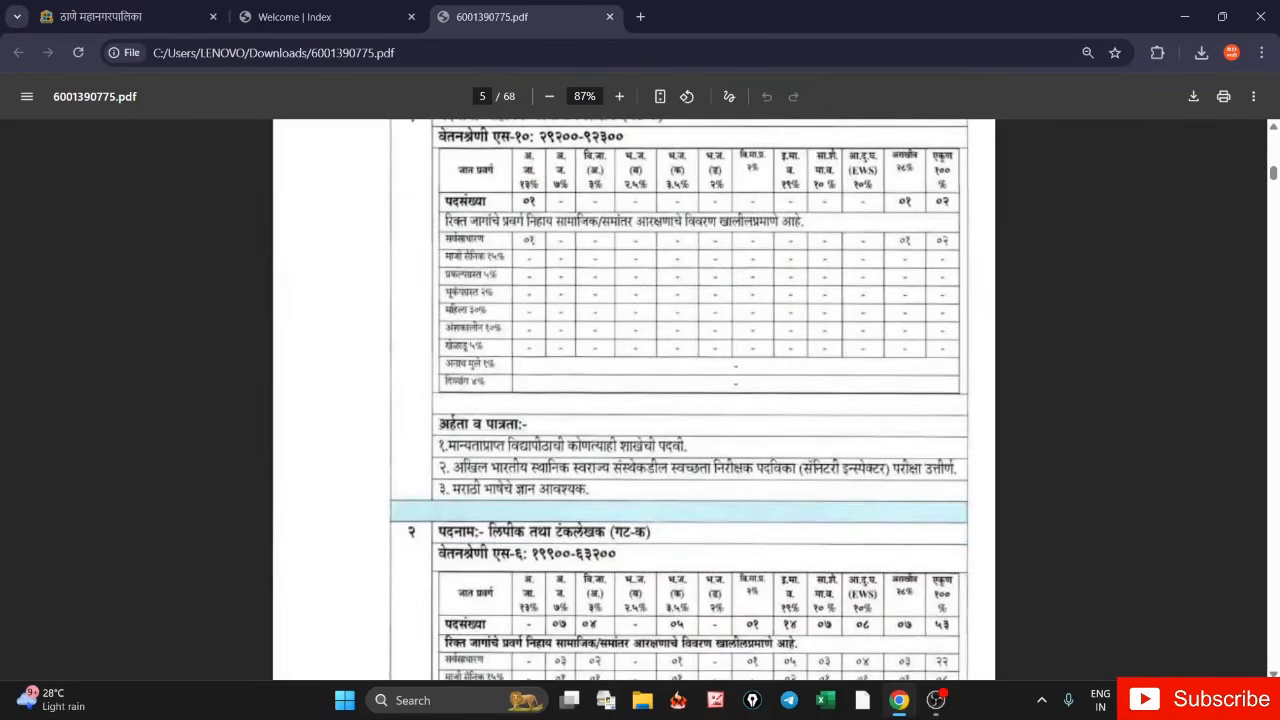
{"action": "left_click_drag", "start_coordinate": [438, 420], "coordinate": [627, 493]}
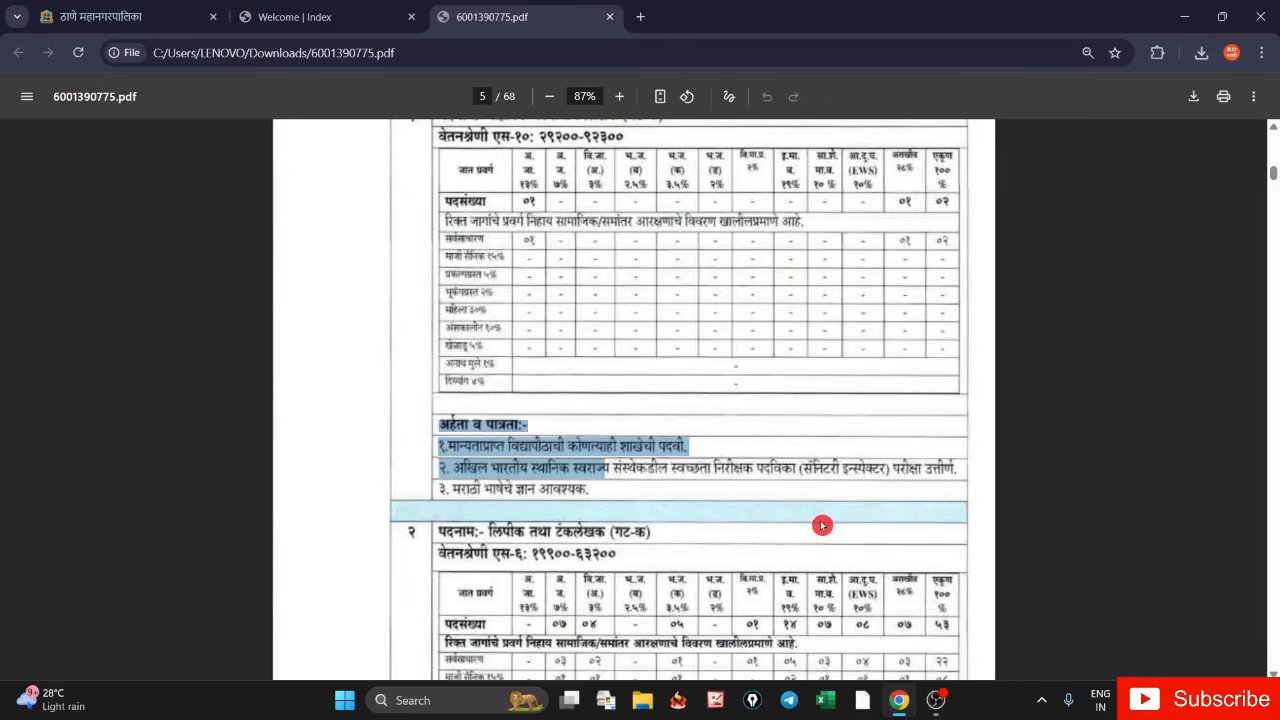
{"action": "scroll", "coordinate": [822, 525], "scroll_direction": "down", "scroll_amount": 3}
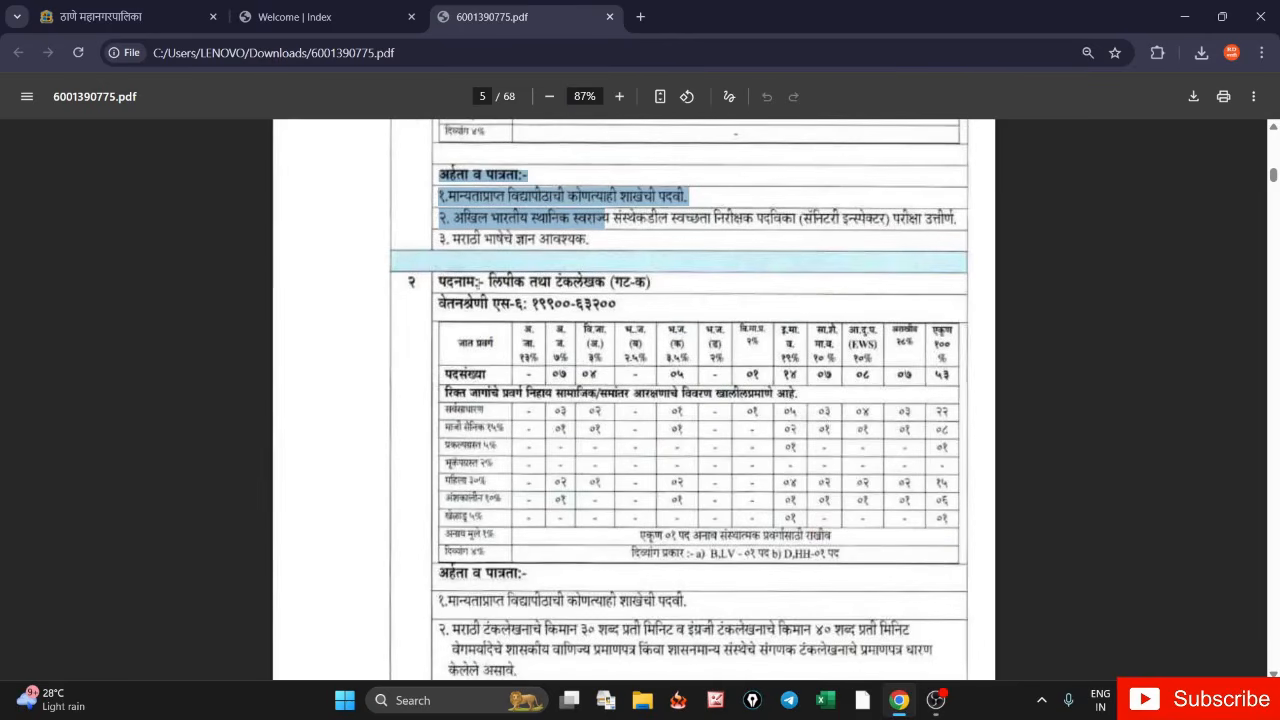
- Mark the clerk-typist degree, 30/40 wpm typing speeds, Marathi requirement and vacancy table
{"action": "left_click_drag", "start_coordinate": [488, 278], "coordinate": [669, 296]}
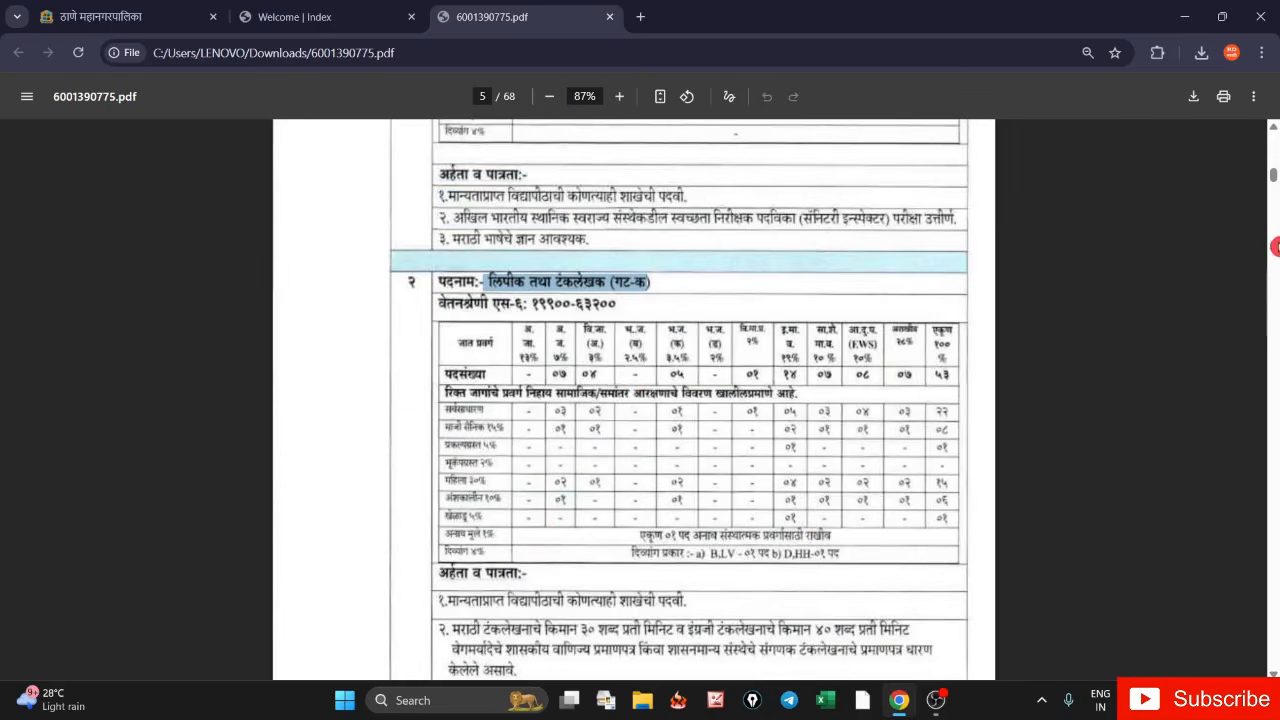
{"action": "scroll", "coordinate": [539, 521], "scroll_direction": "down", "scroll_amount": 1}
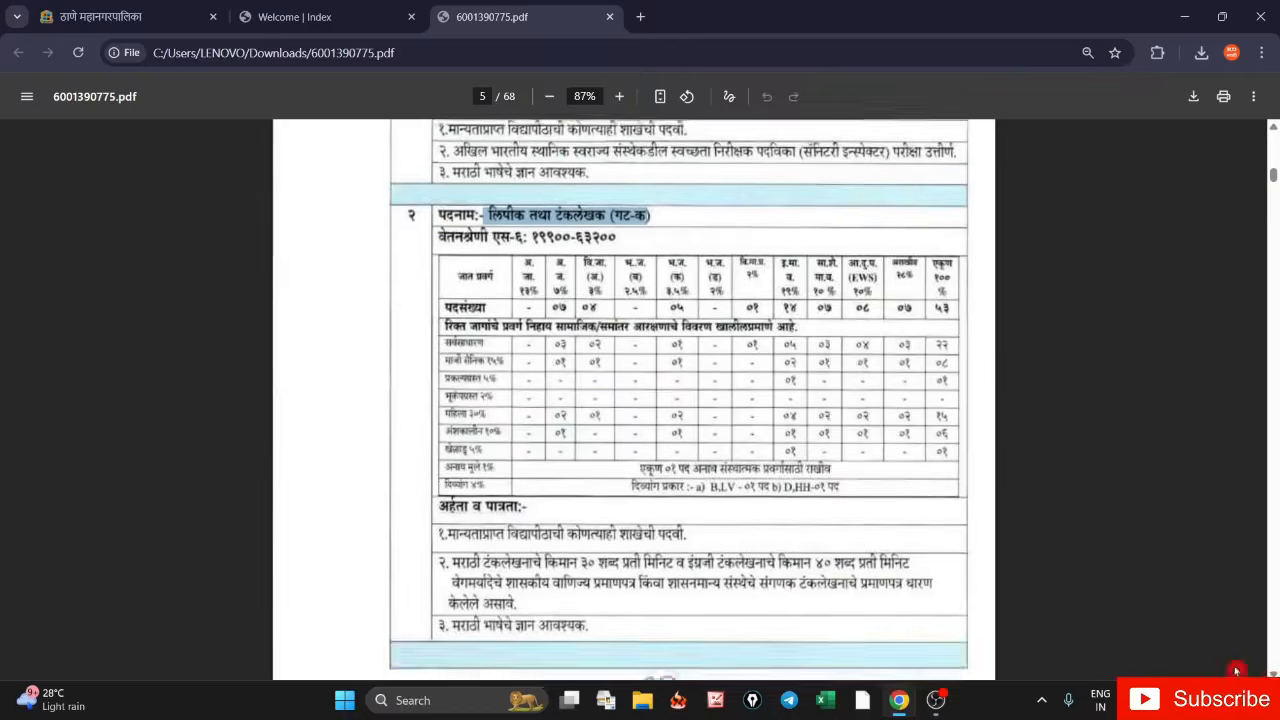
{"action": "left_click_drag", "start_coordinate": [457, 541], "coordinate": [688, 546]}
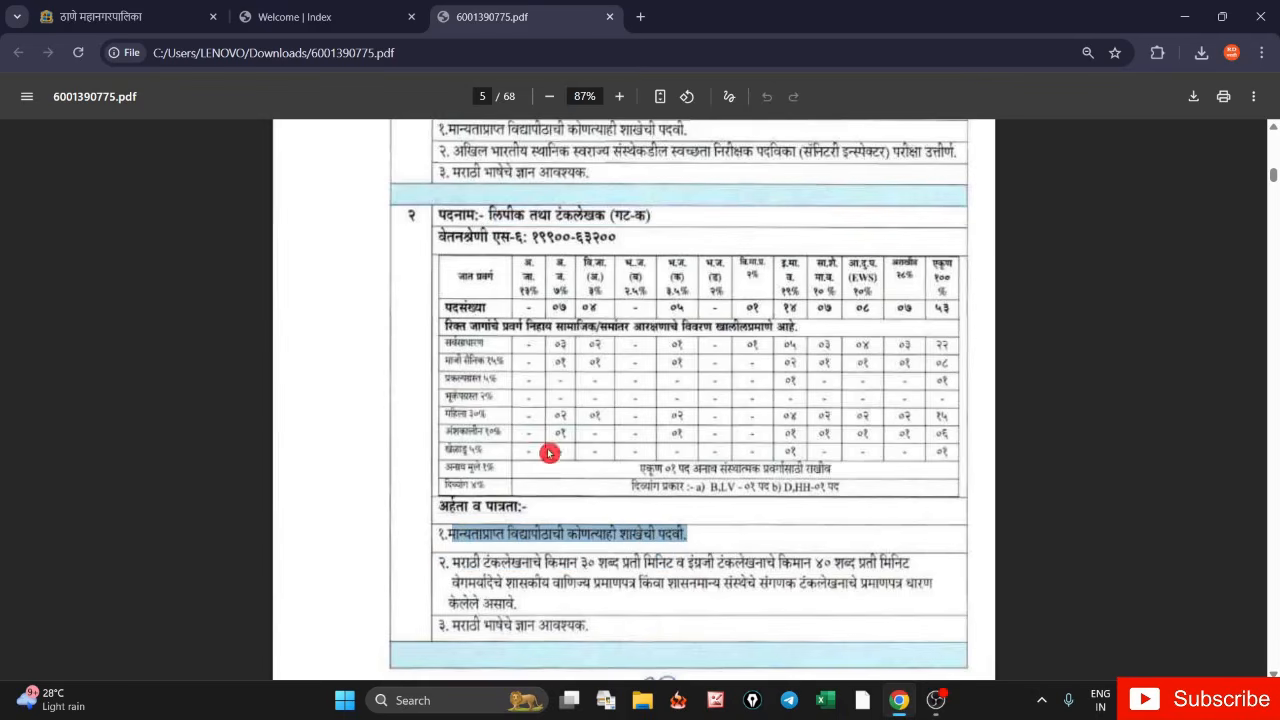
{"action": "left_click_drag", "start_coordinate": [452, 563], "coordinate": [576, 569]}
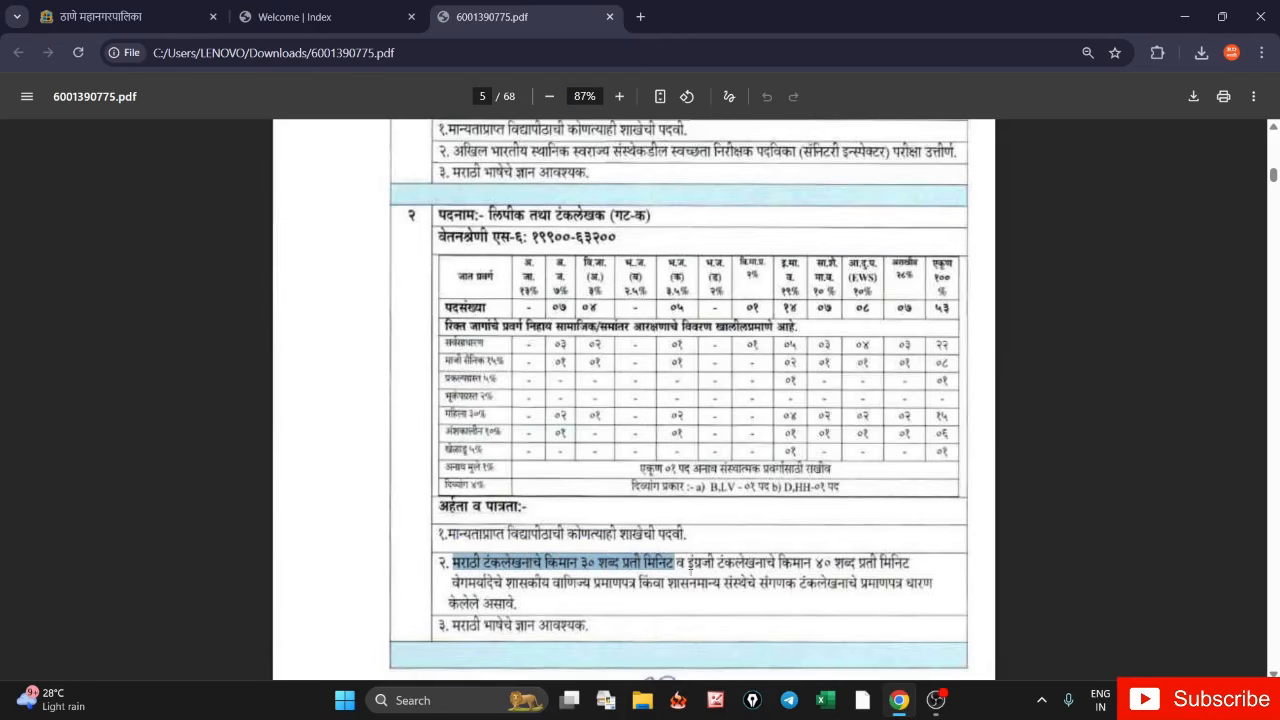
{"action": "left_click_drag", "start_coordinate": [686, 566], "coordinate": [848, 565]}
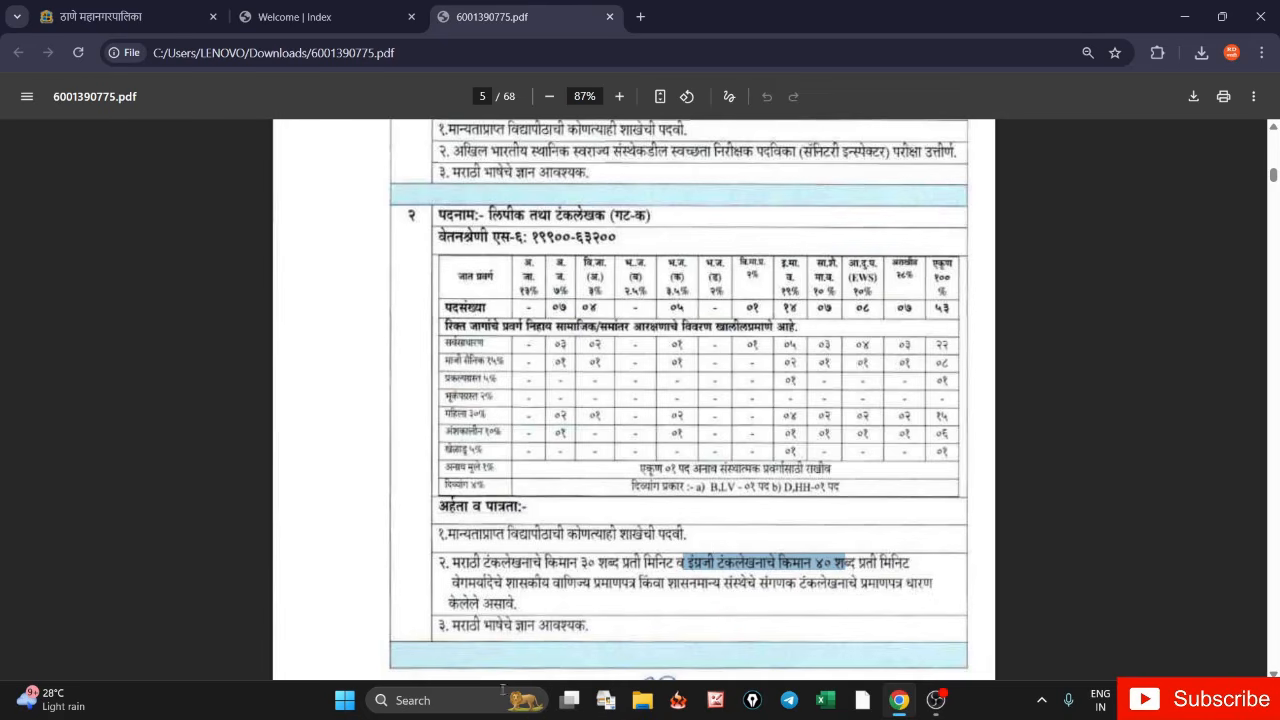
{"action": "left_click_drag", "start_coordinate": [480, 627], "coordinate": [590, 616]}
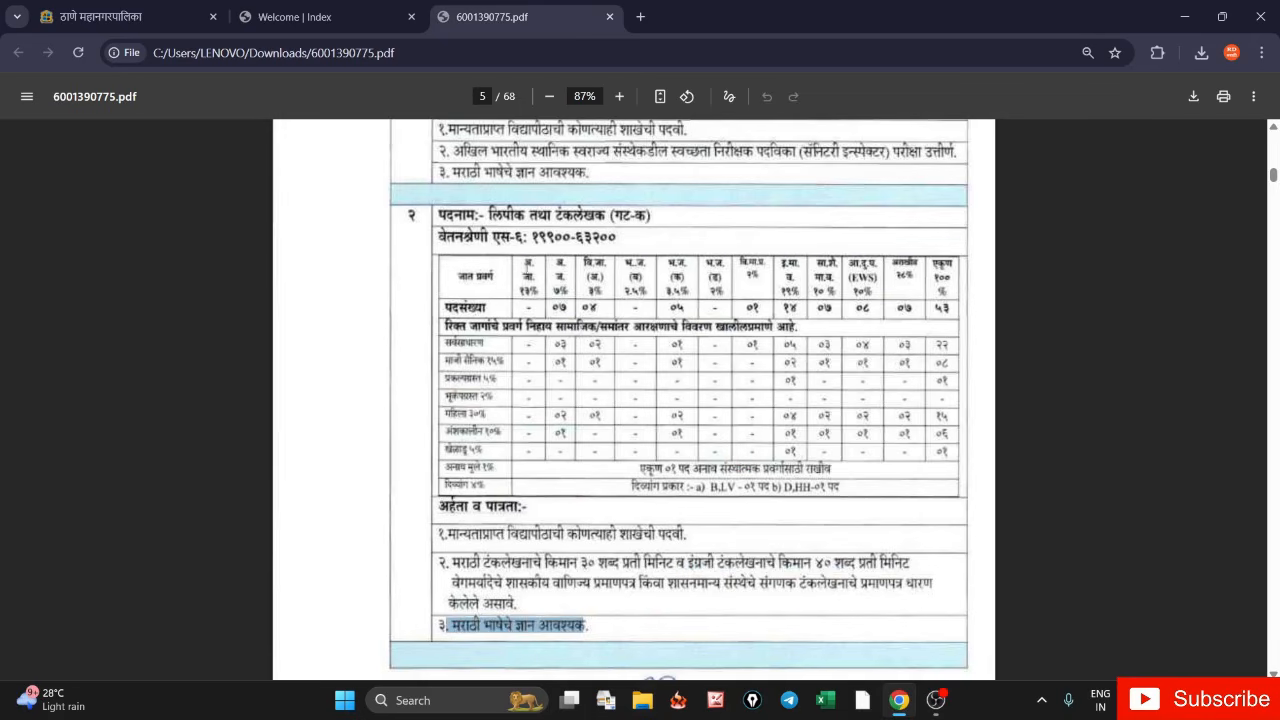
{"action": "left_click_drag", "start_coordinate": [528, 264], "coordinate": [790, 450]}
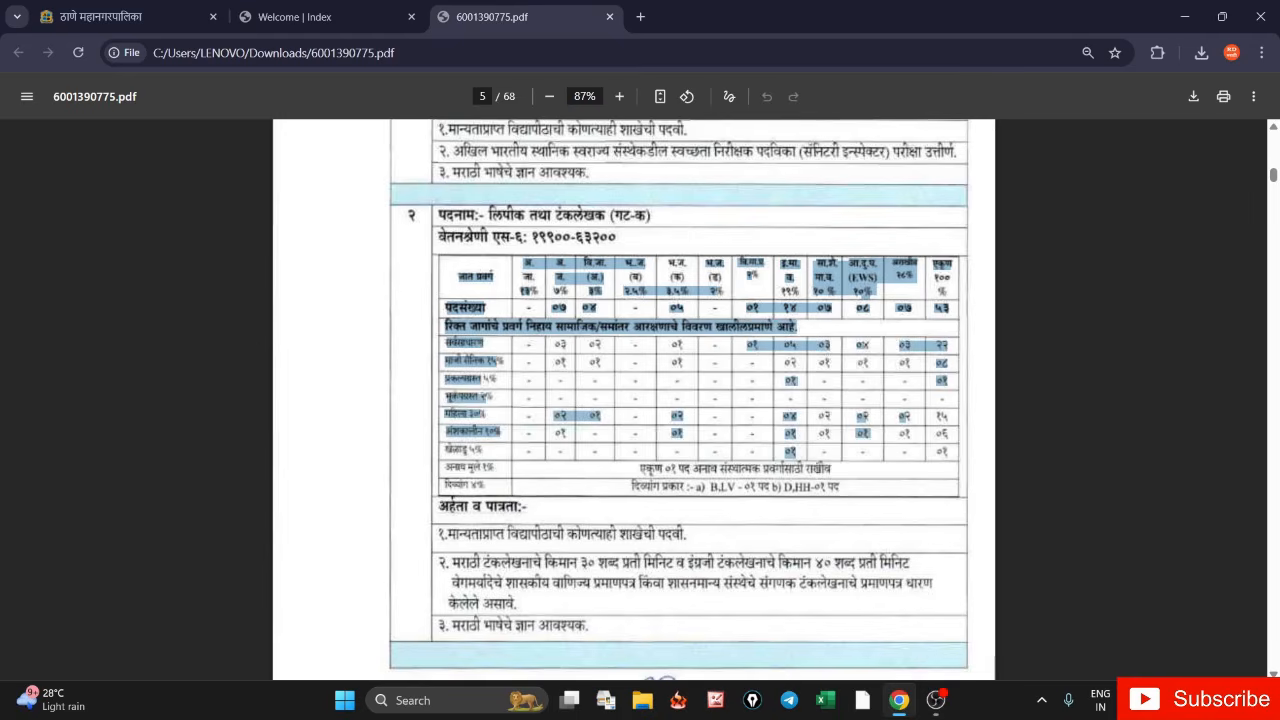
{"action": "scroll", "coordinate": [771, 466], "scroll_direction": "down", "scroll_amount": 8}
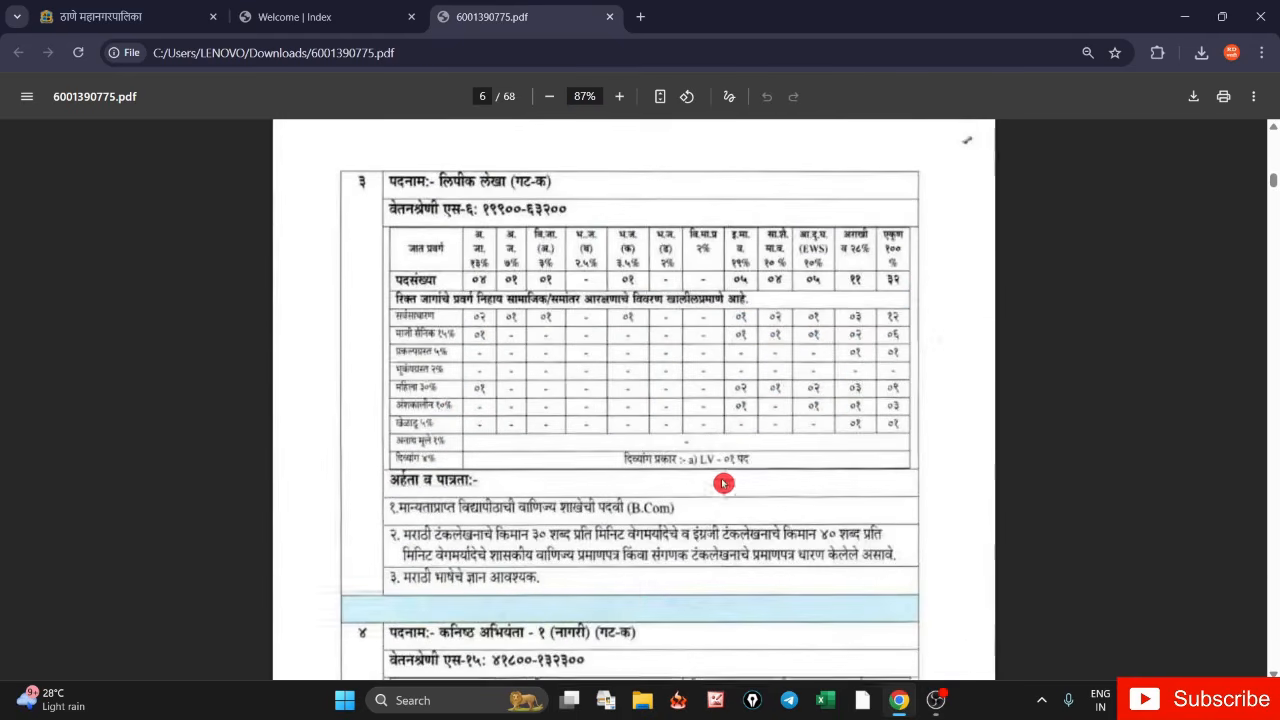
- Scroll past the post-wise tables to page 41's general conditions on counting experience
{"action": "scroll", "coordinate": [520, 535], "scroll_direction": "down", "scroll_amount": 5}
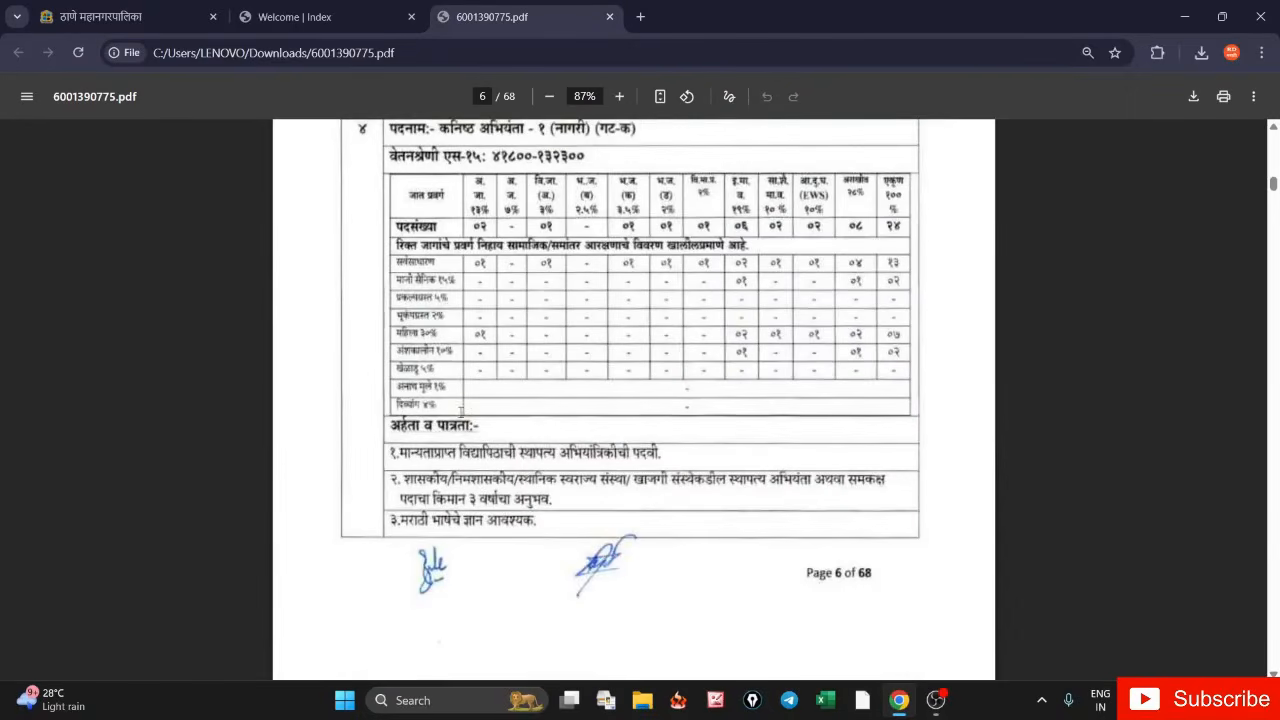
{"action": "scroll", "coordinate": [623, 469], "scroll_direction": "down", "scroll_amount": 2}
{"action": "scroll", "coordinate": [623, 469], "scroll_direction": "down", "scroll_amount": 6}
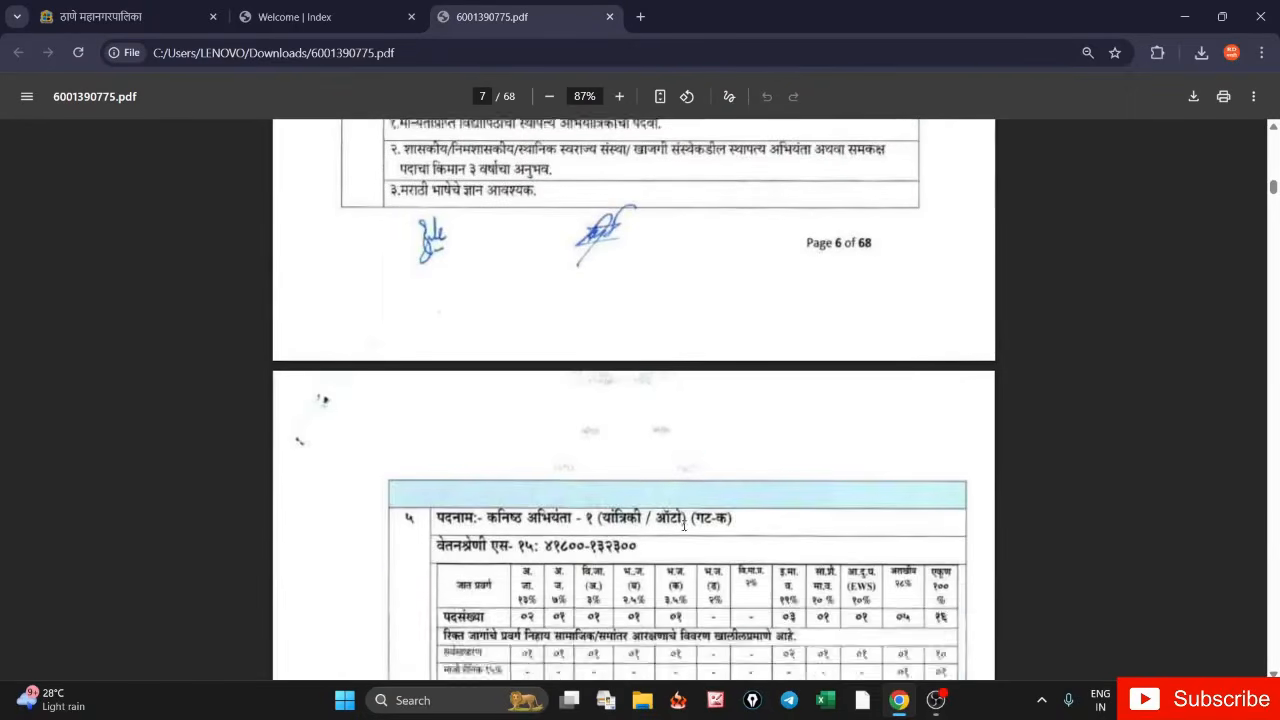
{"action": "scroll", "coordinate": [662, 521], "scroll_direction": "down", "scroll_amount": 3}
{"action": "scroll", "coordinate": [662, 521], "scroll_direction": "down", "scroll_amount": 3}
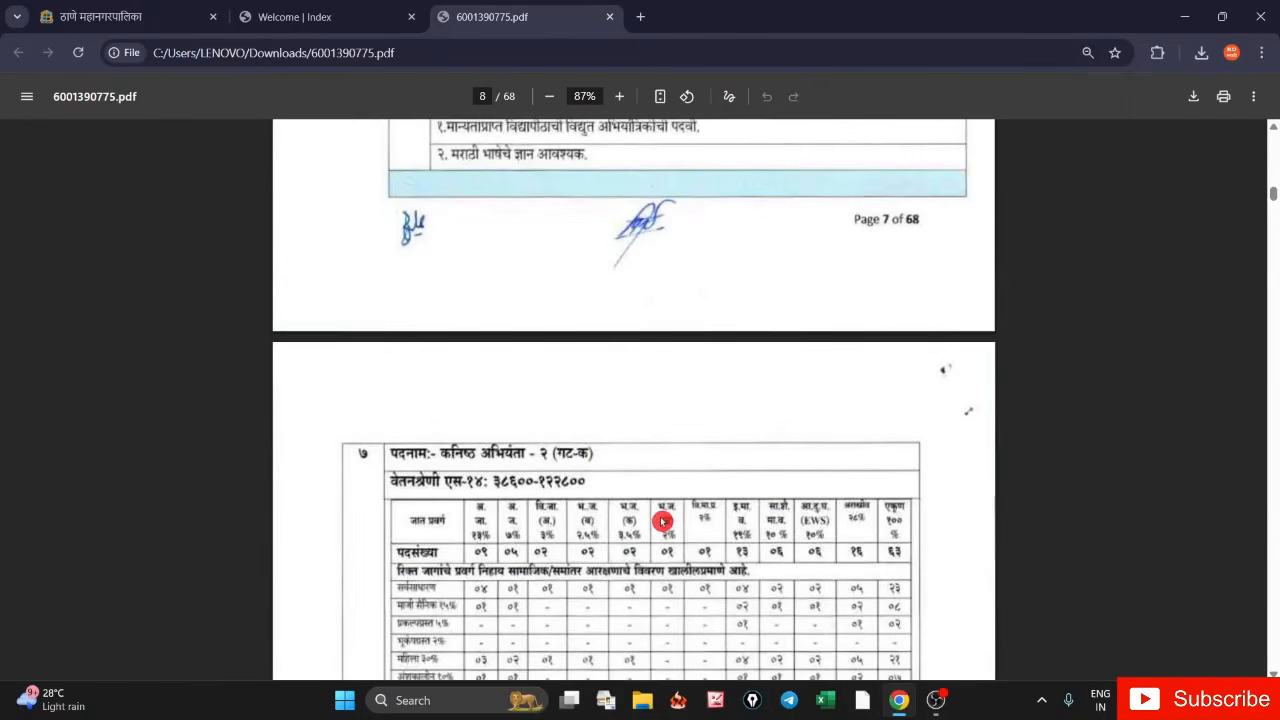
{"action": "scroll", "coordinate": [637, 466], "scroll_direction": "down", "scroll_amount": 2}
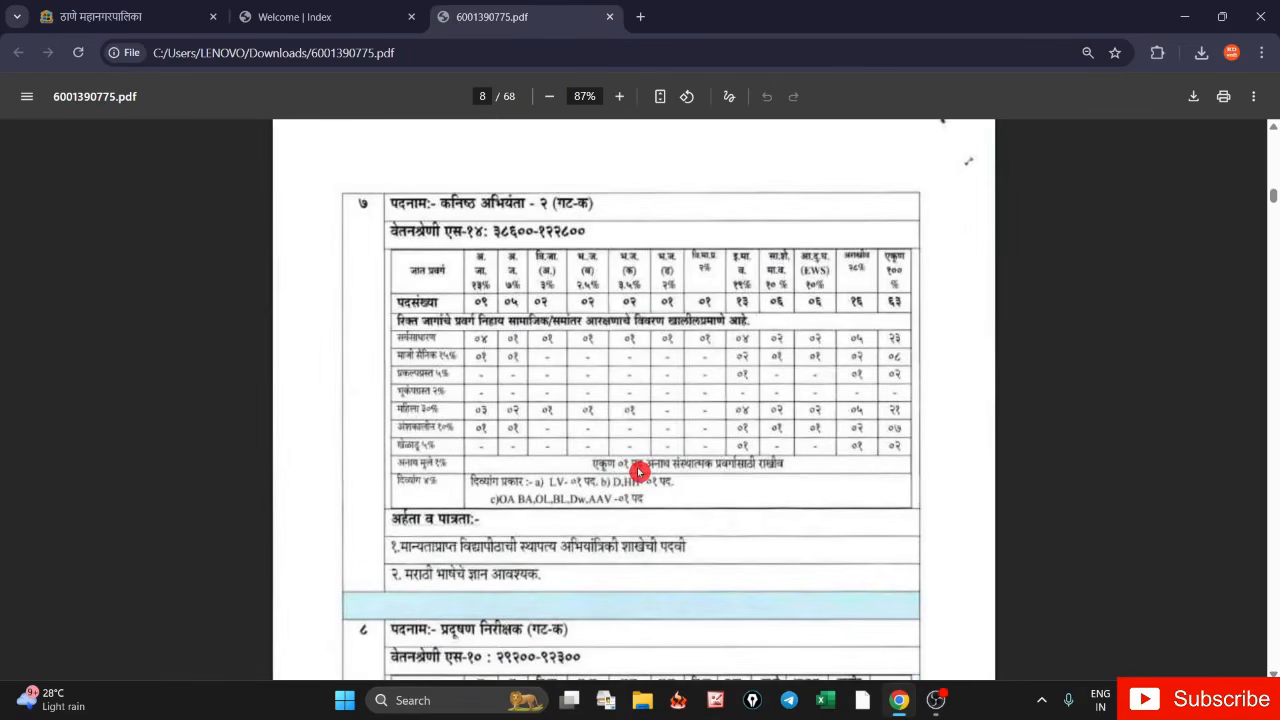
{"action": "scroll", "coordinate": [640, 470], "scroll_direction": "down", "scroll_amount": 5}
{"action": "scroll", "coordinate": [651, 448], "scroll_direction": "down", "scroll_amount": 5}
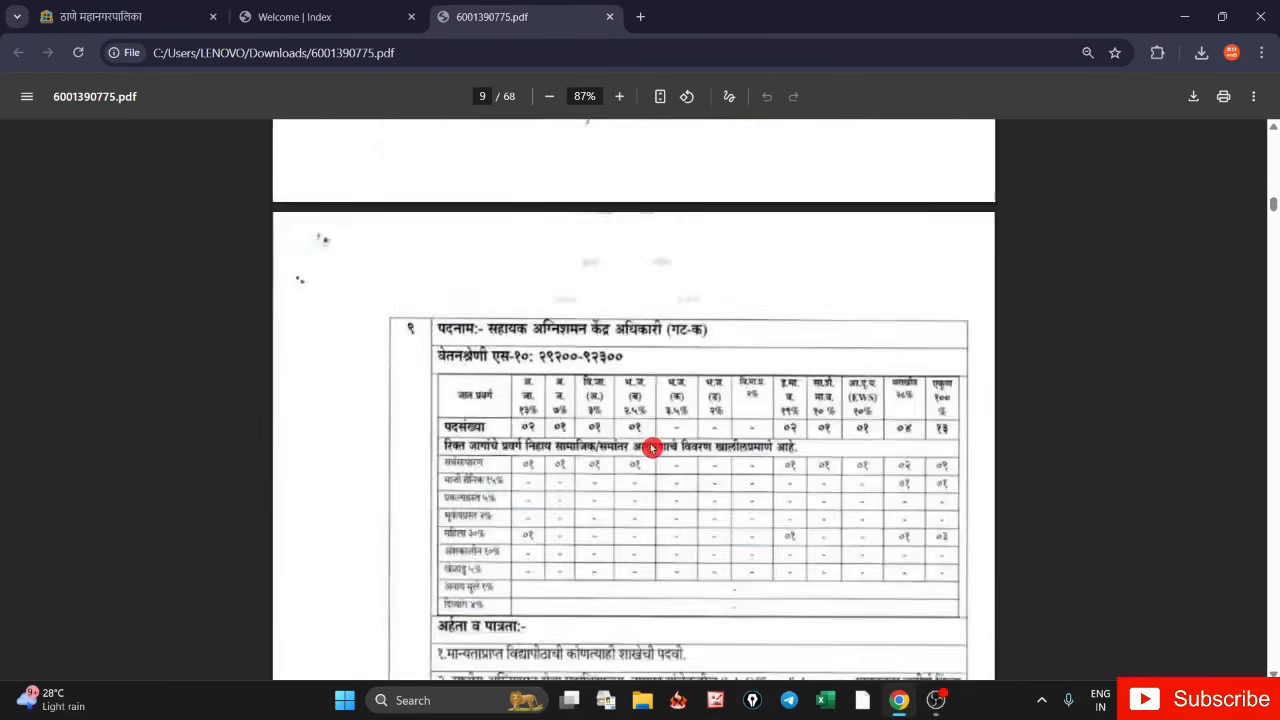
{"action": "scroll", "coordinate": [651, 448], "scroll_direction": "down", "scroll_amount": 10}
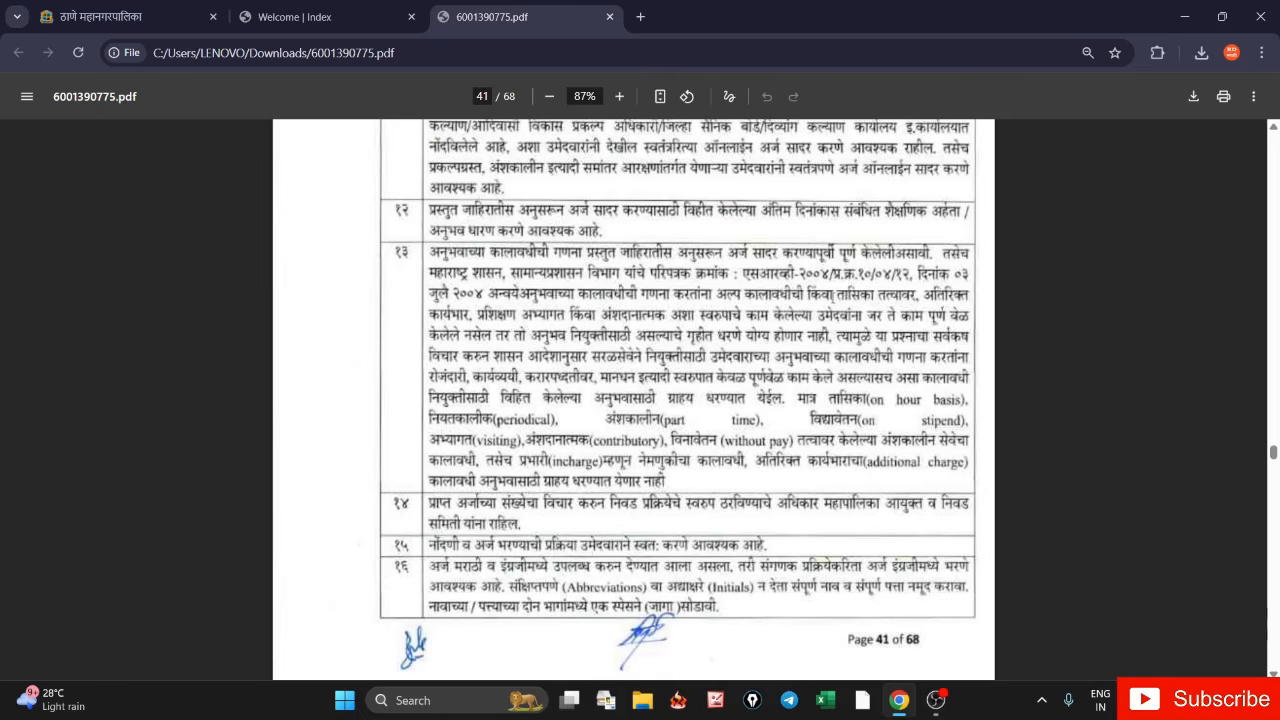
- Highlight condition १३'s non-countable experience, such as daily-wage and work-charged service, then clear it
{"action": "left_click_drag", "start_coordinate": [921, 295], "coordinate": [764, 326]}
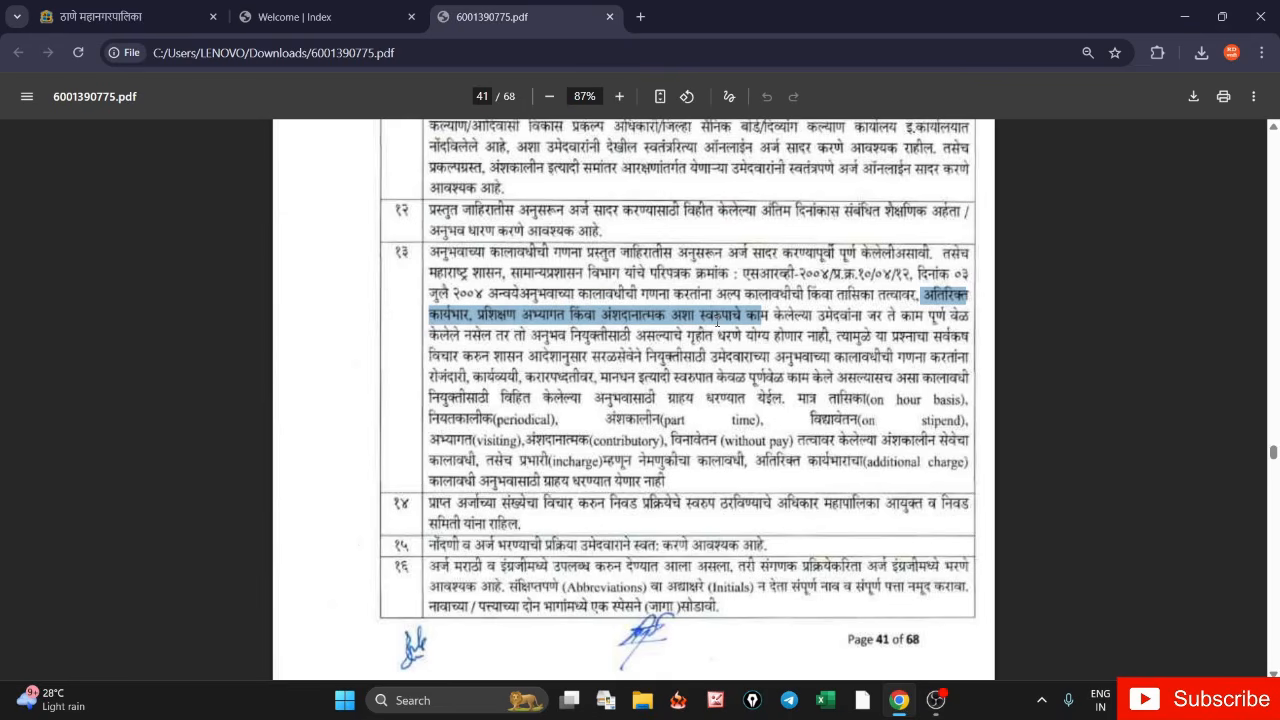
{"action": "left_click_drag", "start_coordinate": [413, 381], "coordinate": [634, 378]}
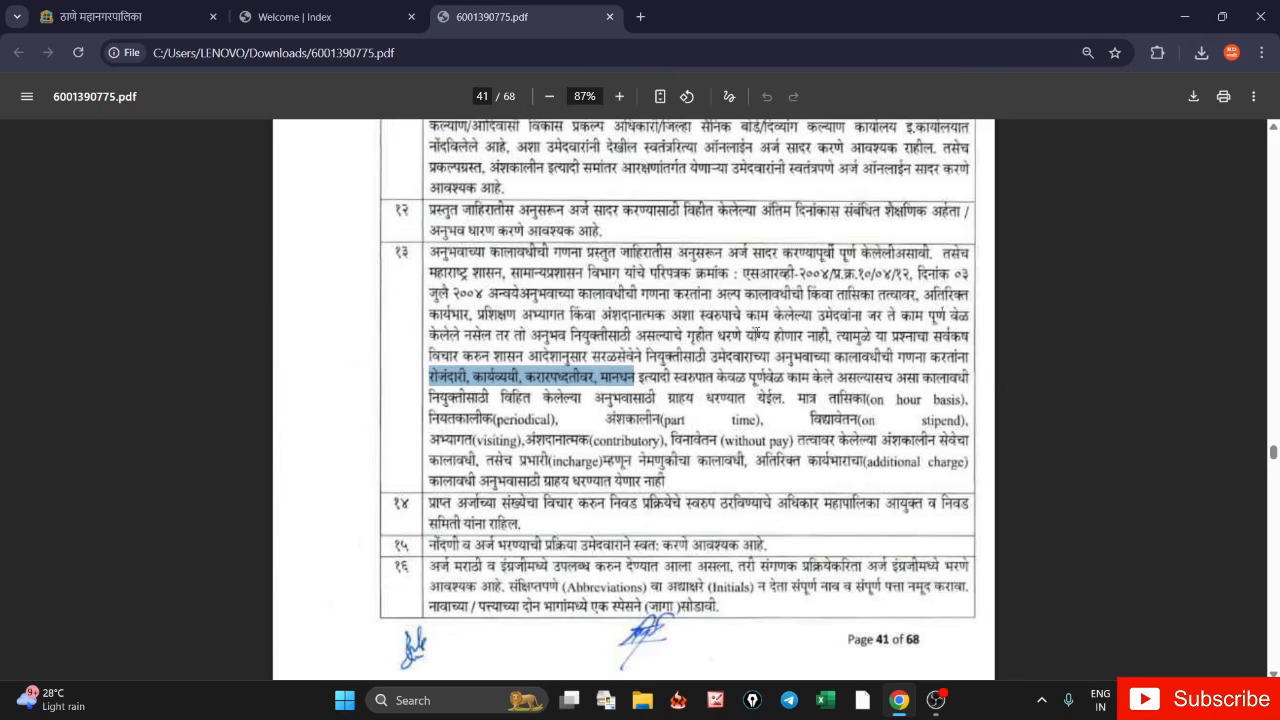
{"action": "left_click", "coordinate": [692, 378]}
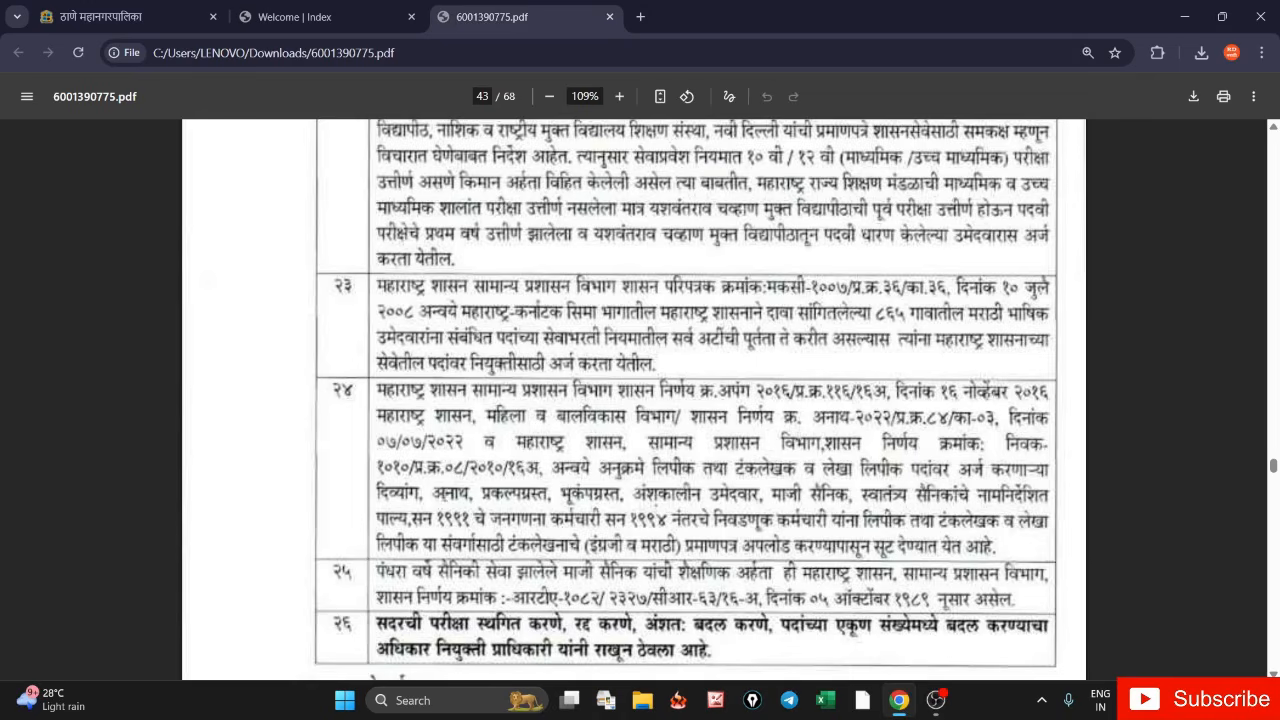
{"action": "left_click_drag", "start_coordinate": [376, 494], "coordinate": [997, 552]}
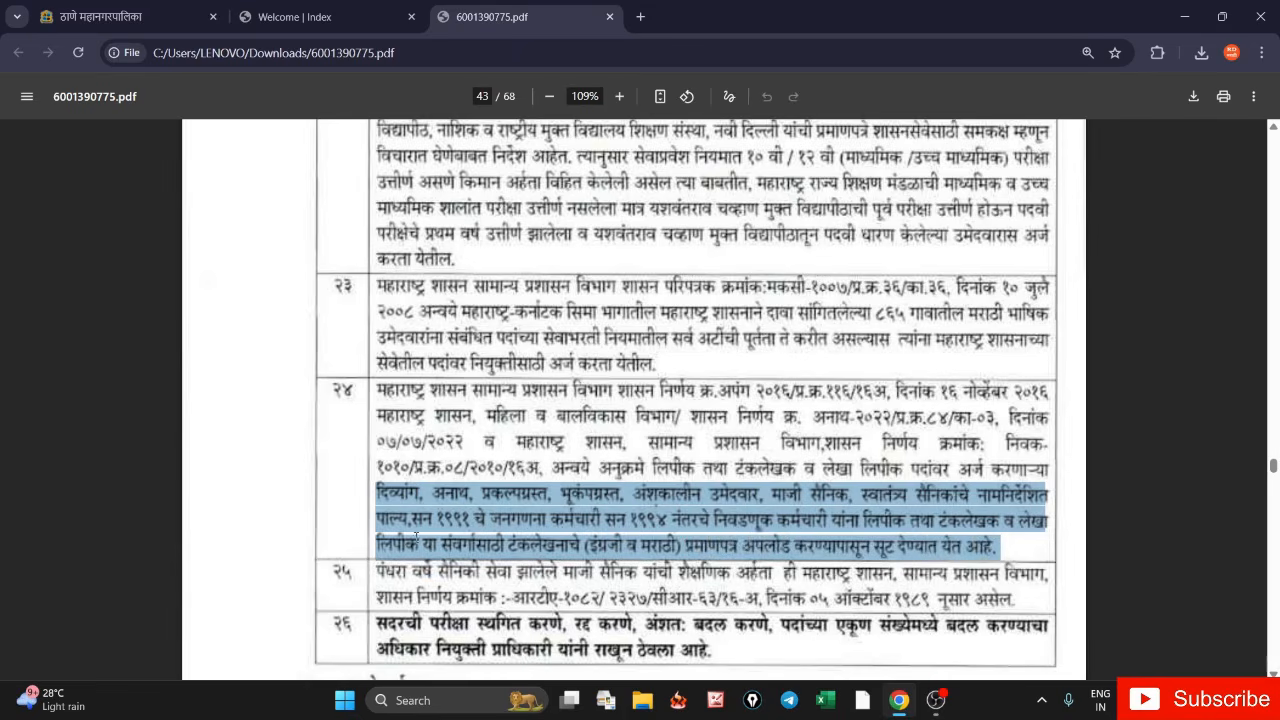
{"action": "left_click", "coordinate": [308, 502]}
{"action": "left_click", "coordinate": [529, 606]}
- Review the वयोमर्यादा age-limit table (minimum age १८), then return to the registration page tab
{"action": "scroll", "coordinate": [666, 506], "scroll_direction": "down", "scroll_amount": 5}
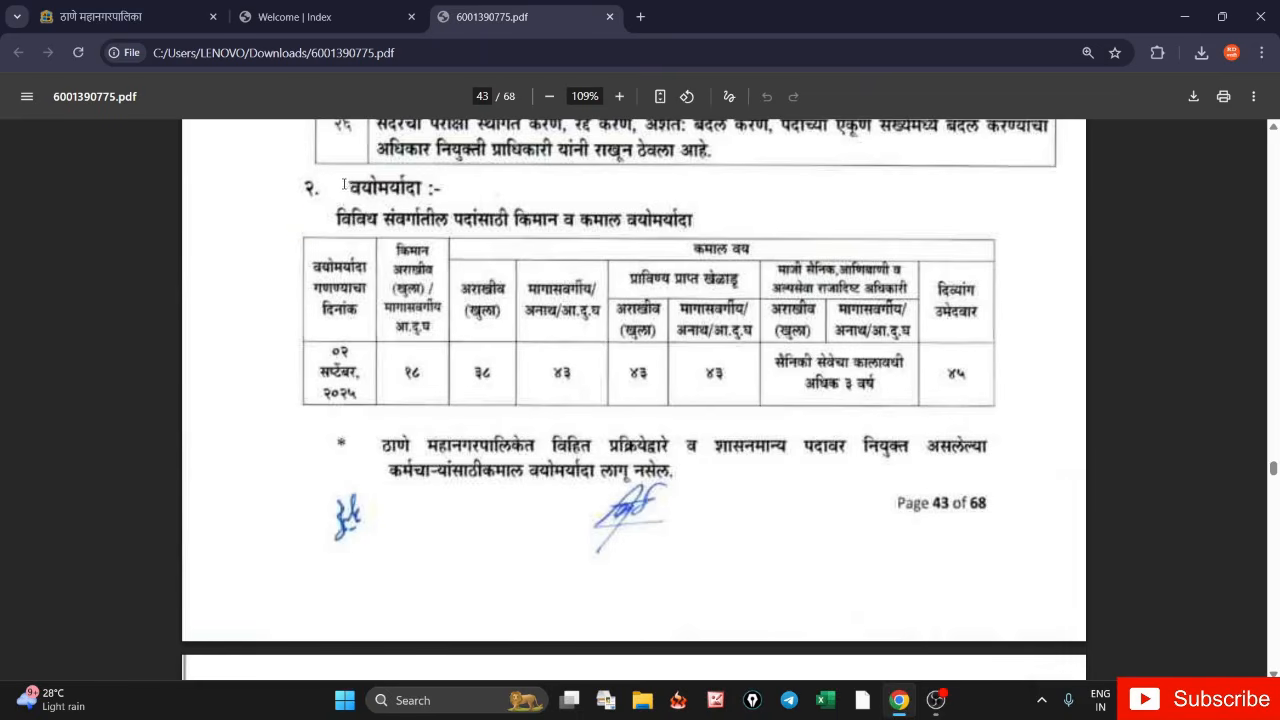
{"action": "left_click_drag", "start_coordinate": [343, 186], "coordinate": [432, 200]}
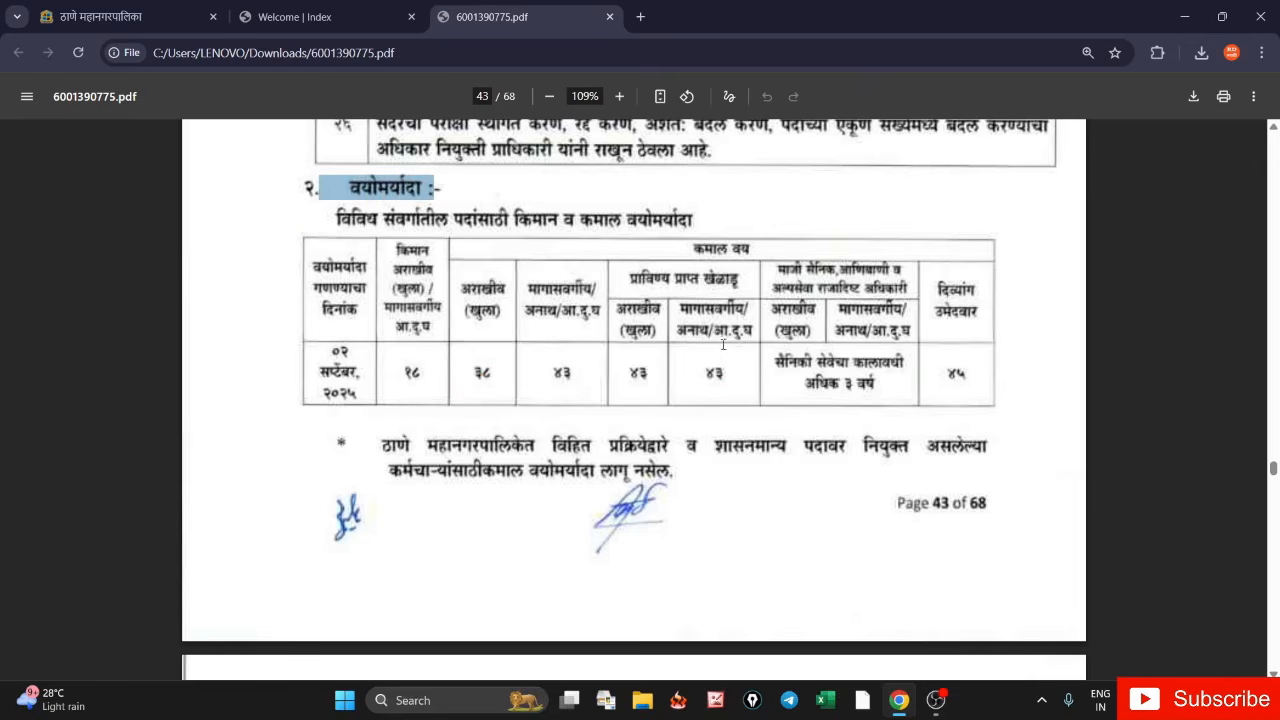
{"action": "left_click", "coordinate": [409, 374]}
{"action": "double_click", "coordinate": [409, 374]}
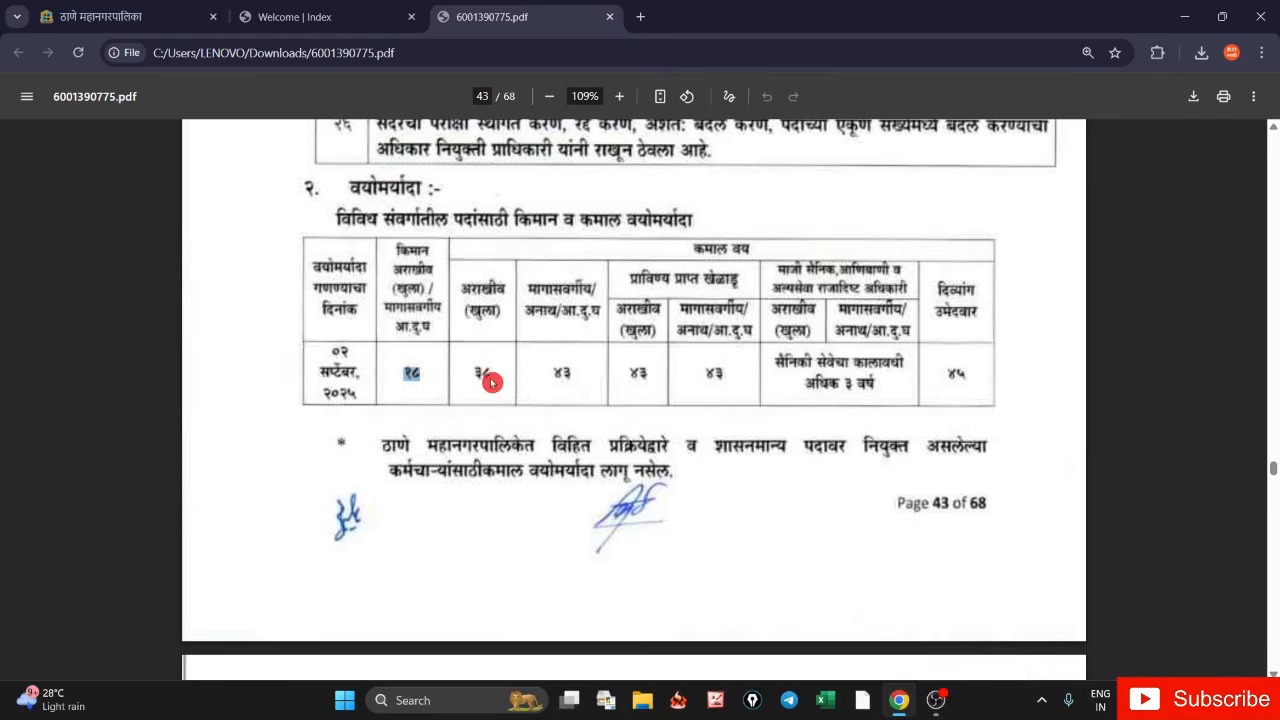
{"action": "left_click_drag", "start_coordinate": [528, 290], "coordinate": [595, 290]}
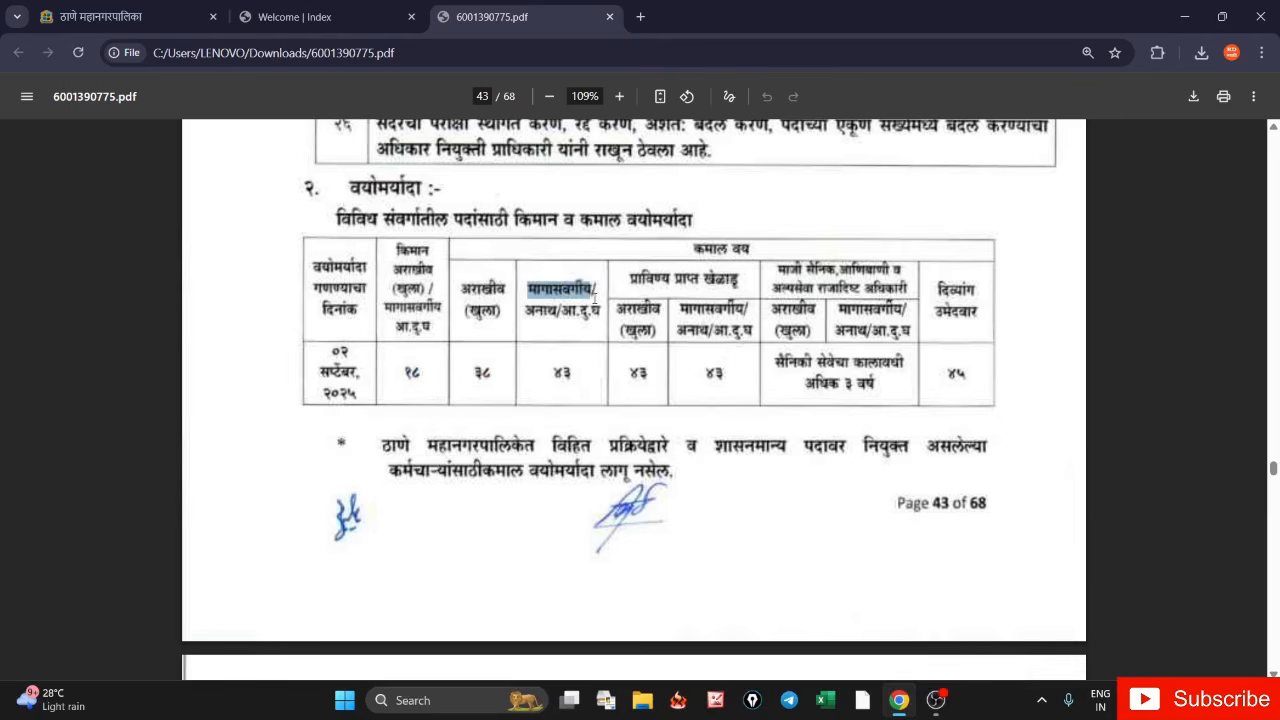
{"action": "left_click", "coordinate": [549, 383]}
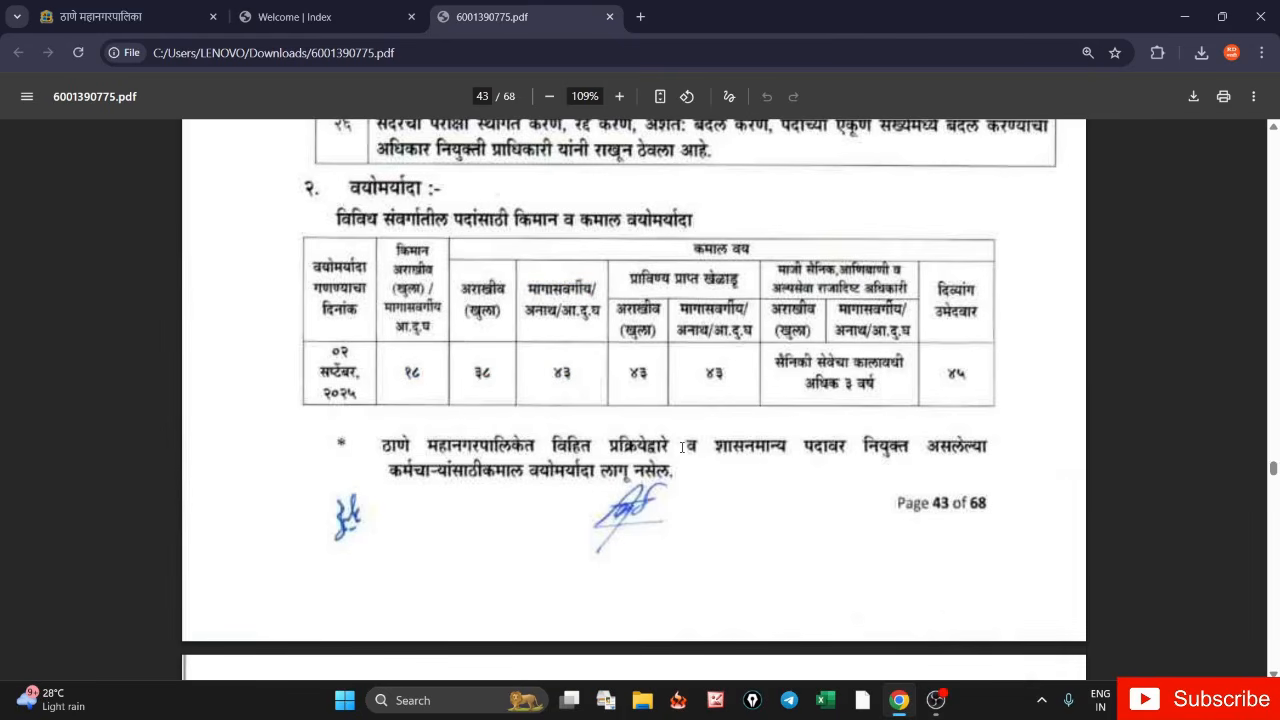
{"action": "key", "text": "ctrl+shift+Tab"}
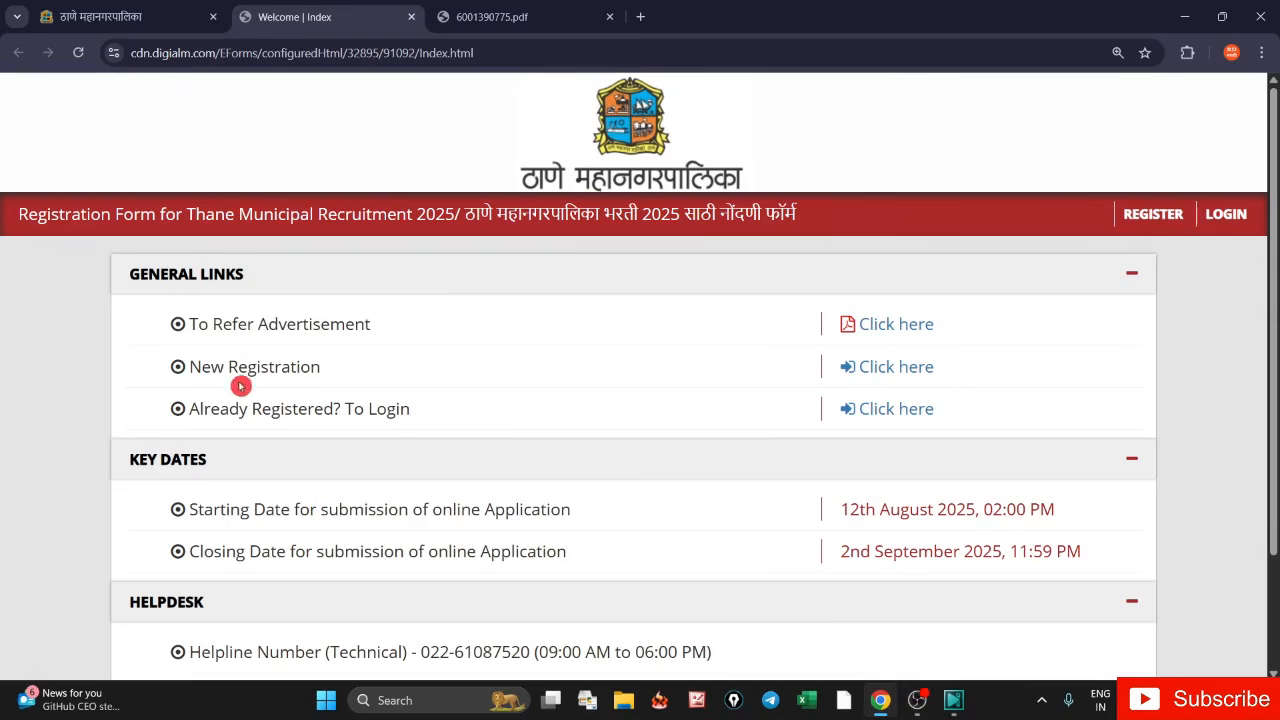
- Start New Registration, closing the Instructions popup and agreeing to the Privacy Notice
{"action": "left_click_drag", "start_coordinate": [189, 367], "coordinate": [322, 371]}
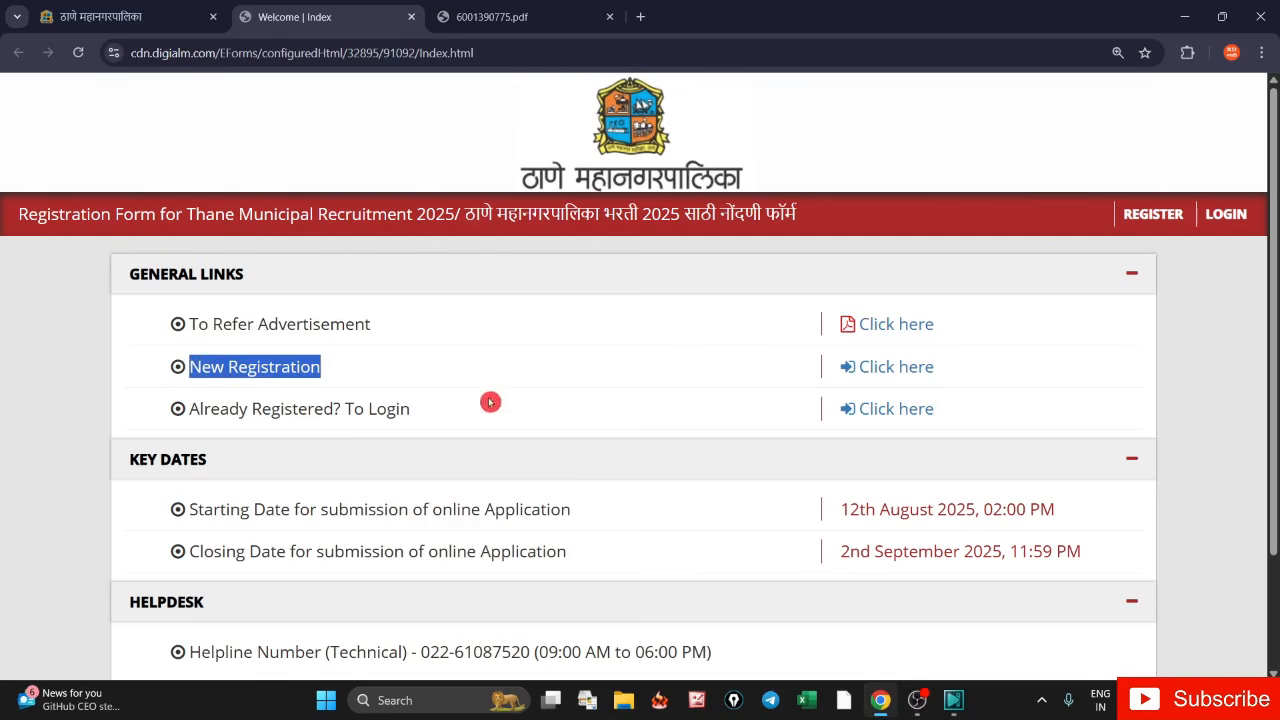
{"action": "left_click", "coordinate": [877, 368]}
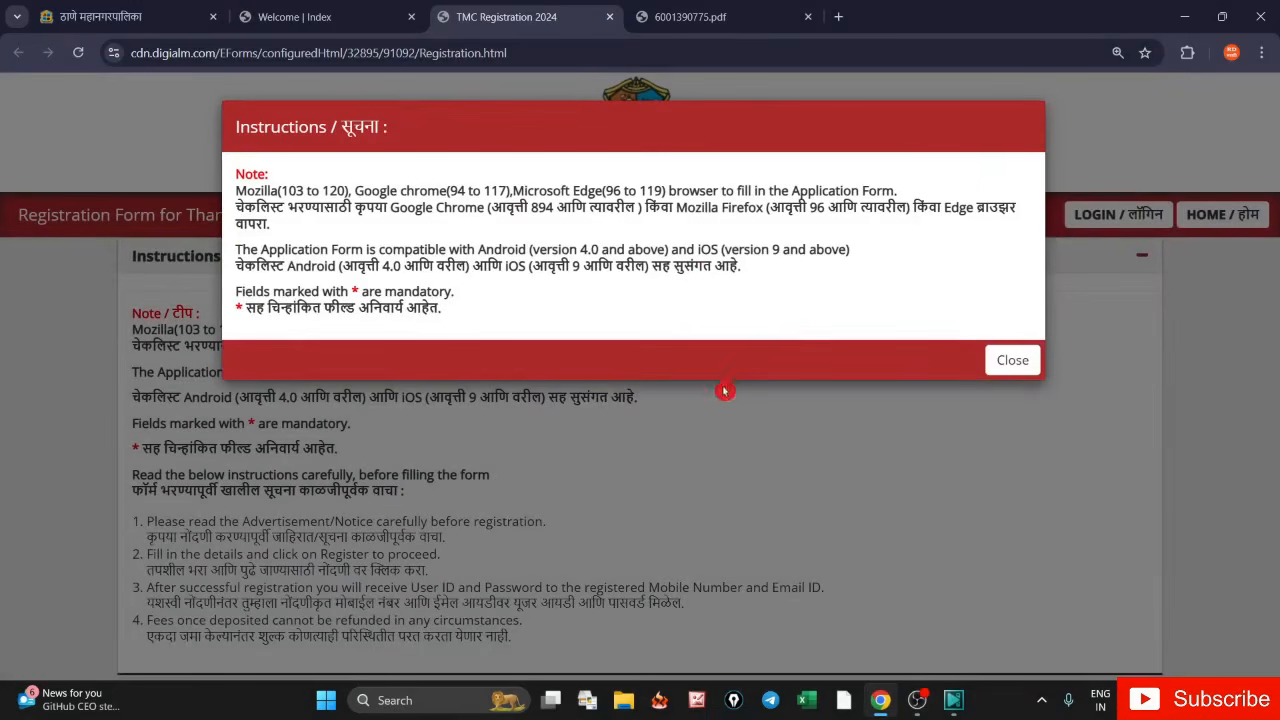
{"action": "left_click", "coordinate": [1011, 361]}
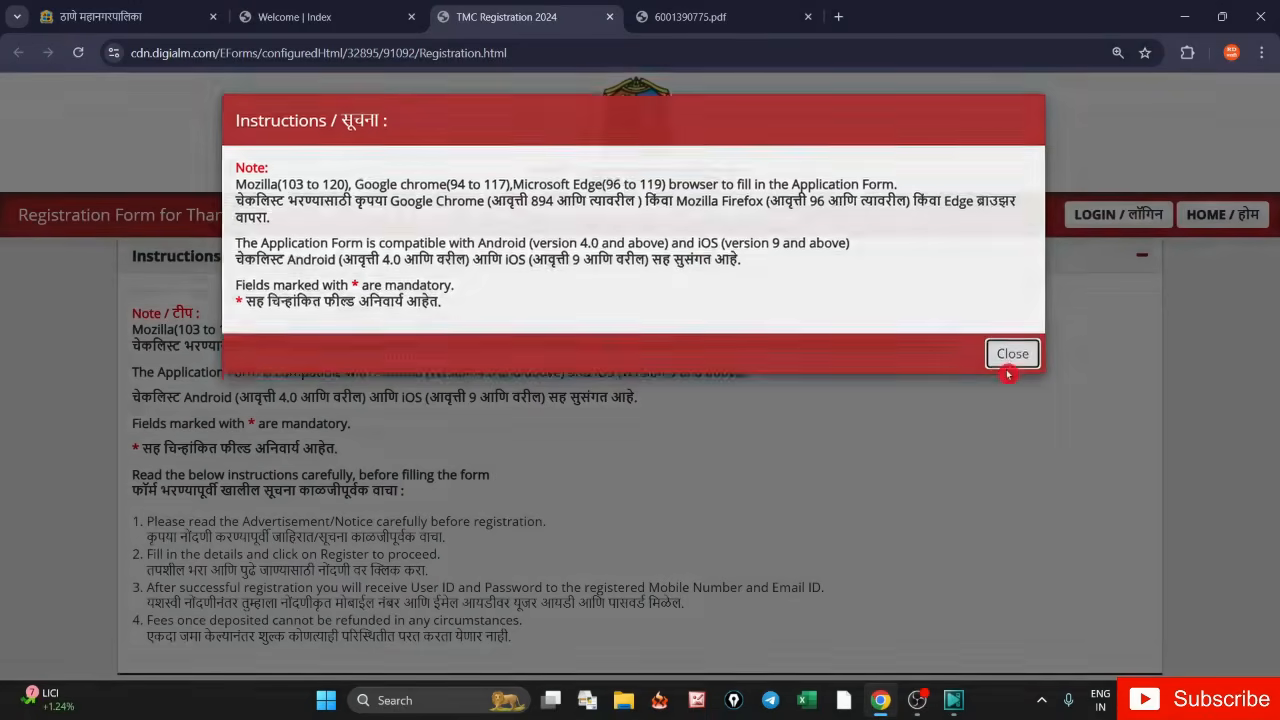
{"action": "scroll", "coordinate": [728, 347], "scroll_direction": "down", "scroll_amount": 3}
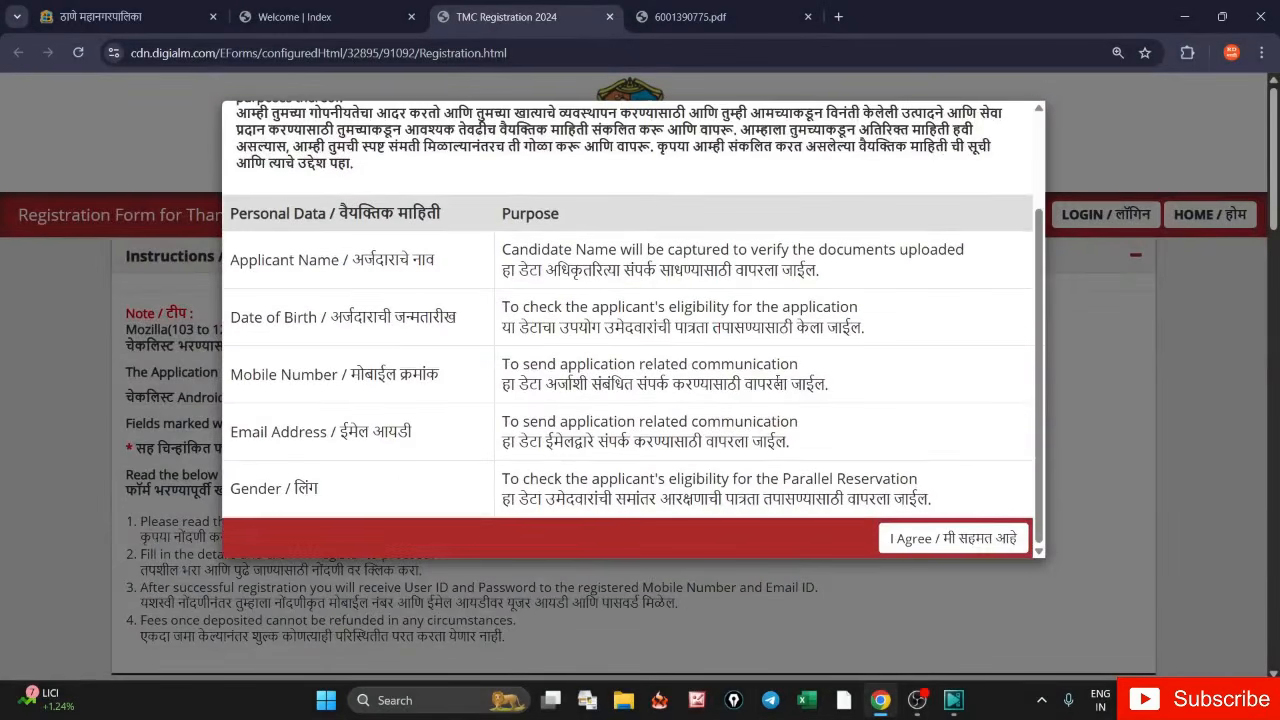
{"action": "left_click", "coordinate": [910, 538]}
{"action": "scroll", "coordinate": [771, 386], "scroll_direction": "up", "scroll_amount": 2}
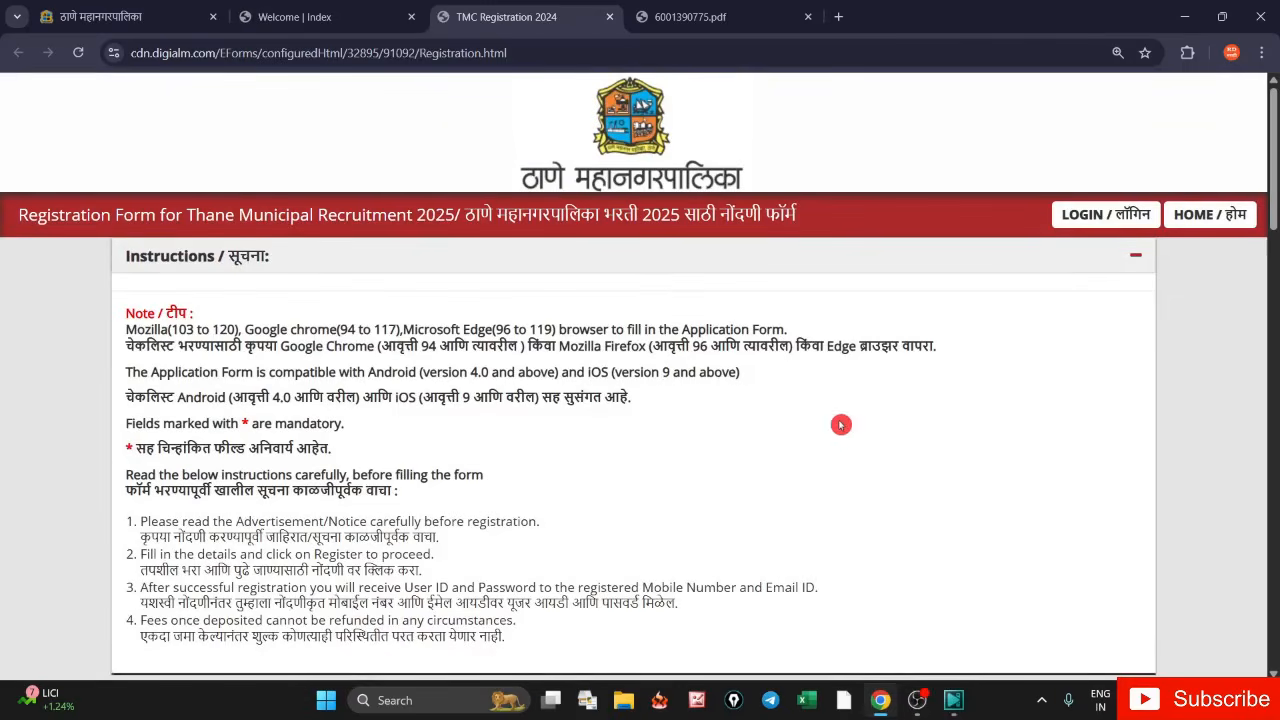
{"action": "scroll", "coordinate": [835, 395], "scroll_direction": "down", "scroll_amount": 2}
{"action": "scroll", "coordinate": [832, 402], "scroll_direction": "down", "scroll_amount": 3}
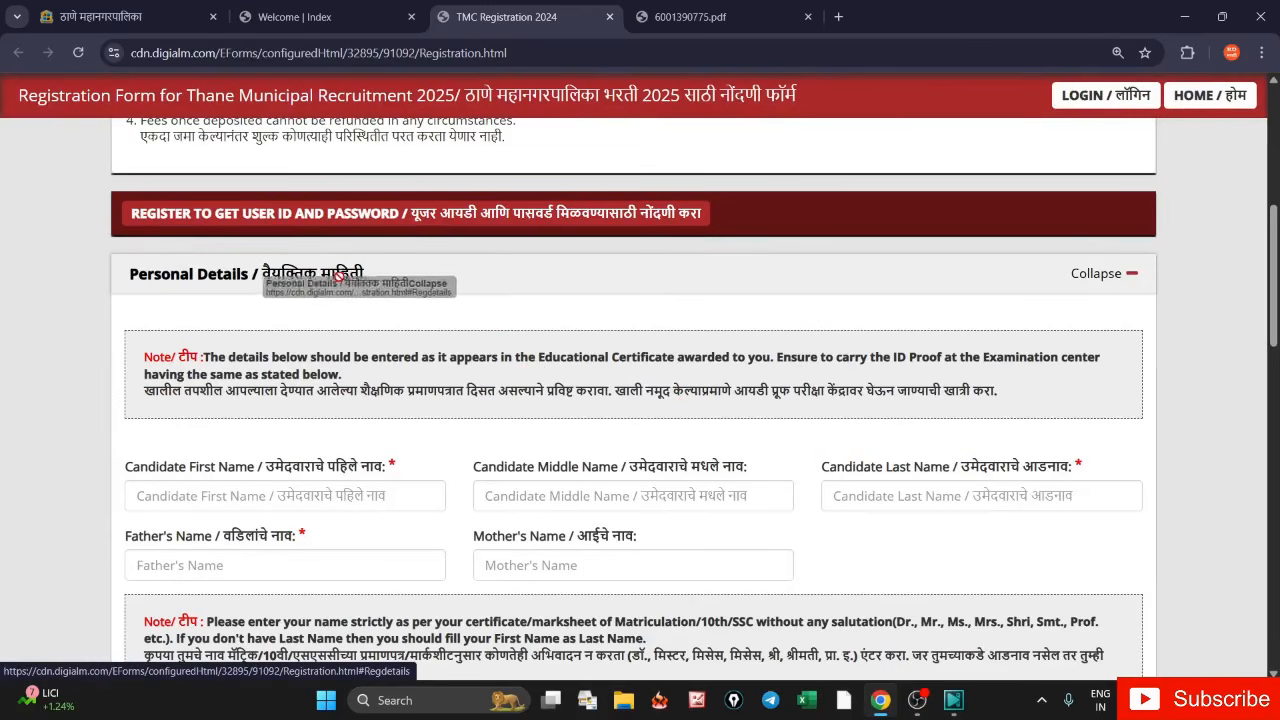
{"action": "scroll", "coordinate": [1111, 378], "scroll_direction": "down", "scroll_amount": 2}
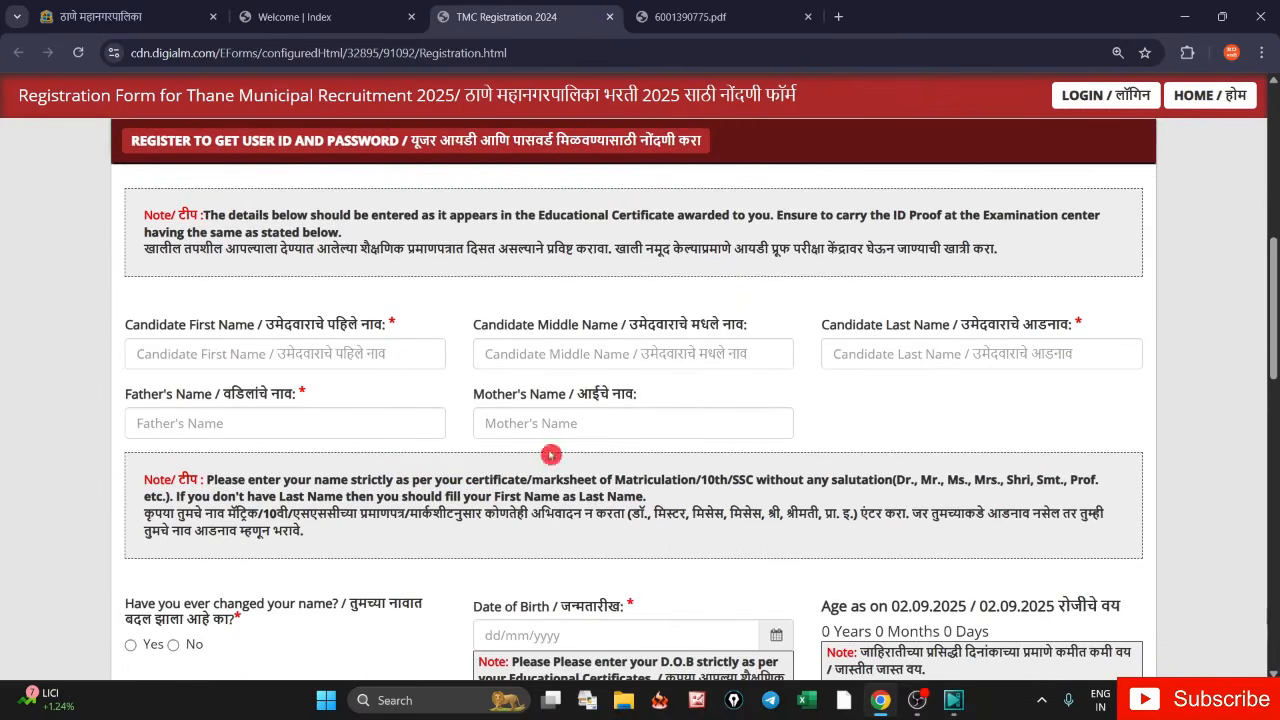
{"action": "left_click_drag", "start_coordinate": [133, 325], "coordinate": [234, 338]}
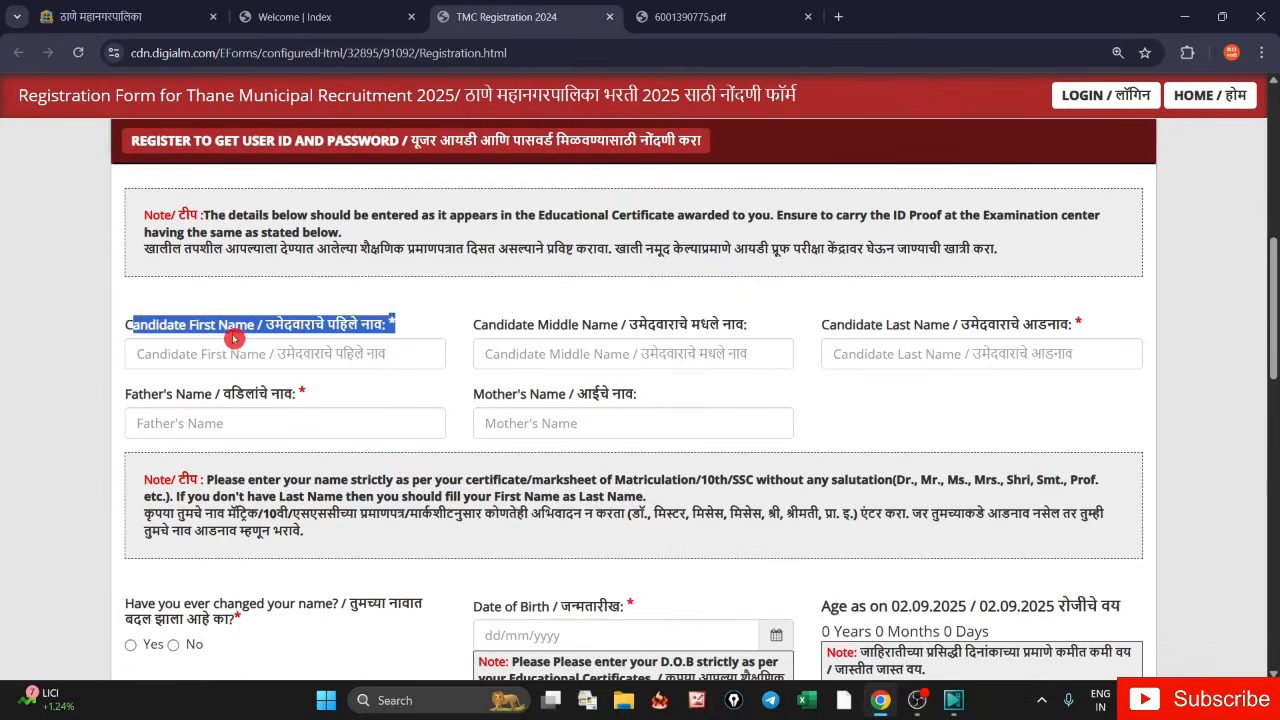
{"action": "left_click_drag", "start_coordinate": [473, 321], "coordinate": [590, 340]}
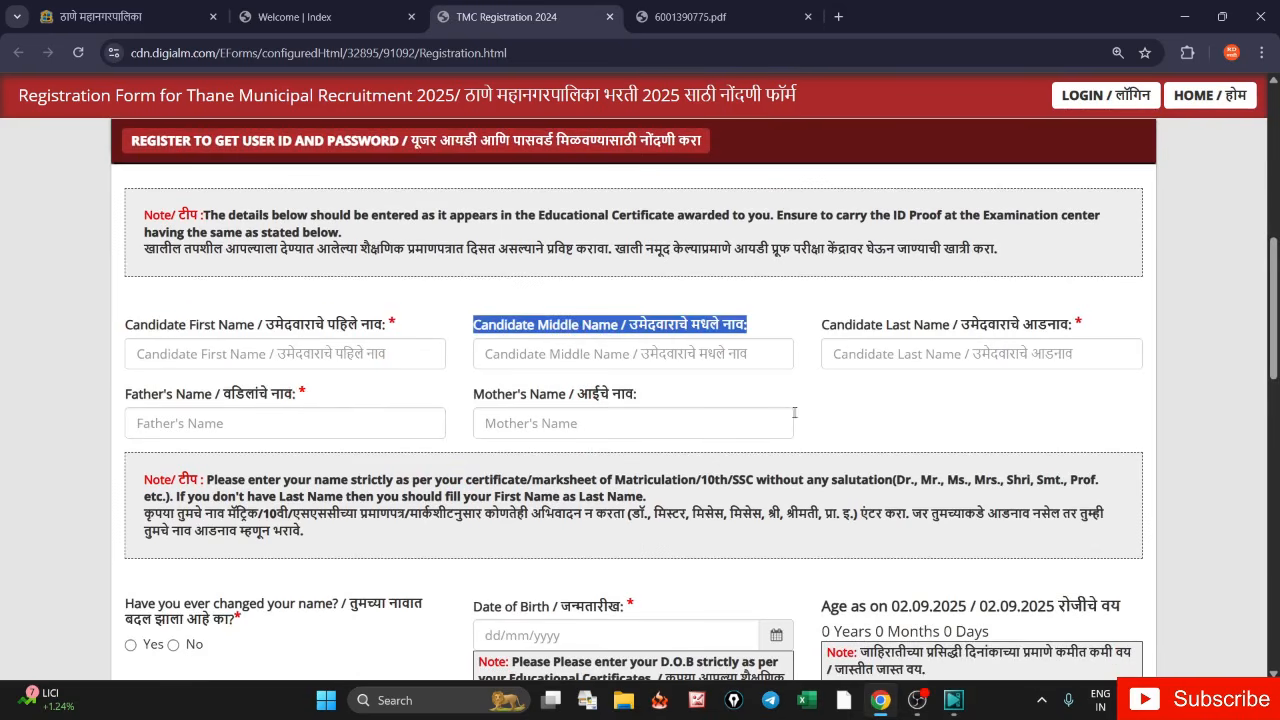
{"action": "left_click_drag", "start_coordinate": [821, 328], "coordinate": [976, 336]}
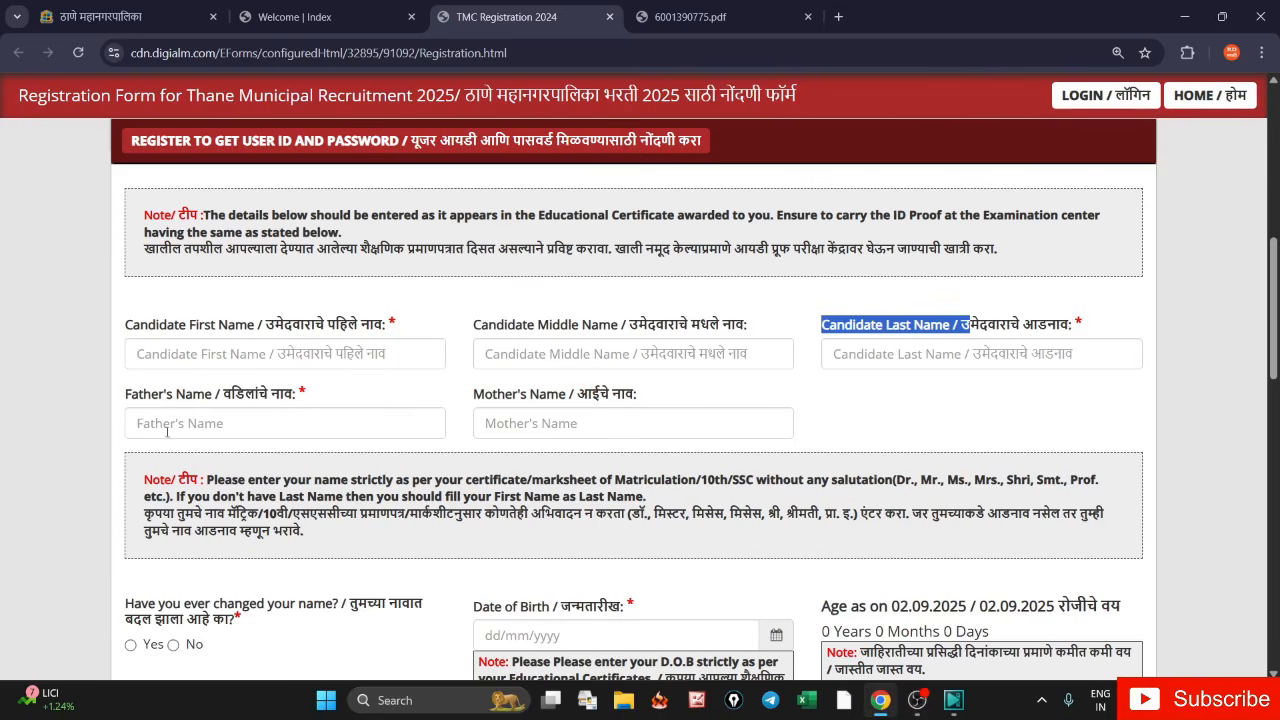
{"action": "left_click_drag", "start_coordinate": [139, 395], "coordinate": [268, 396]}
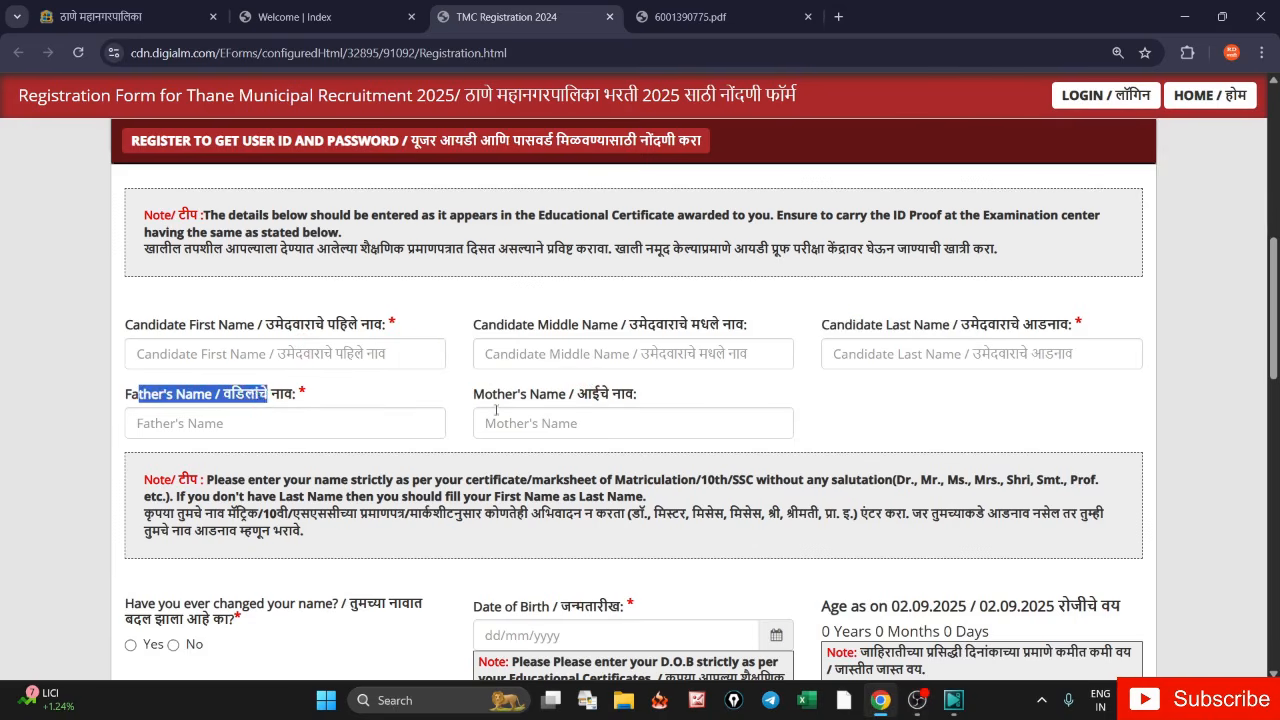
{"action": "left_click_drag", "start_coordinate": [472, 393], "coordinate": [575, 394]}
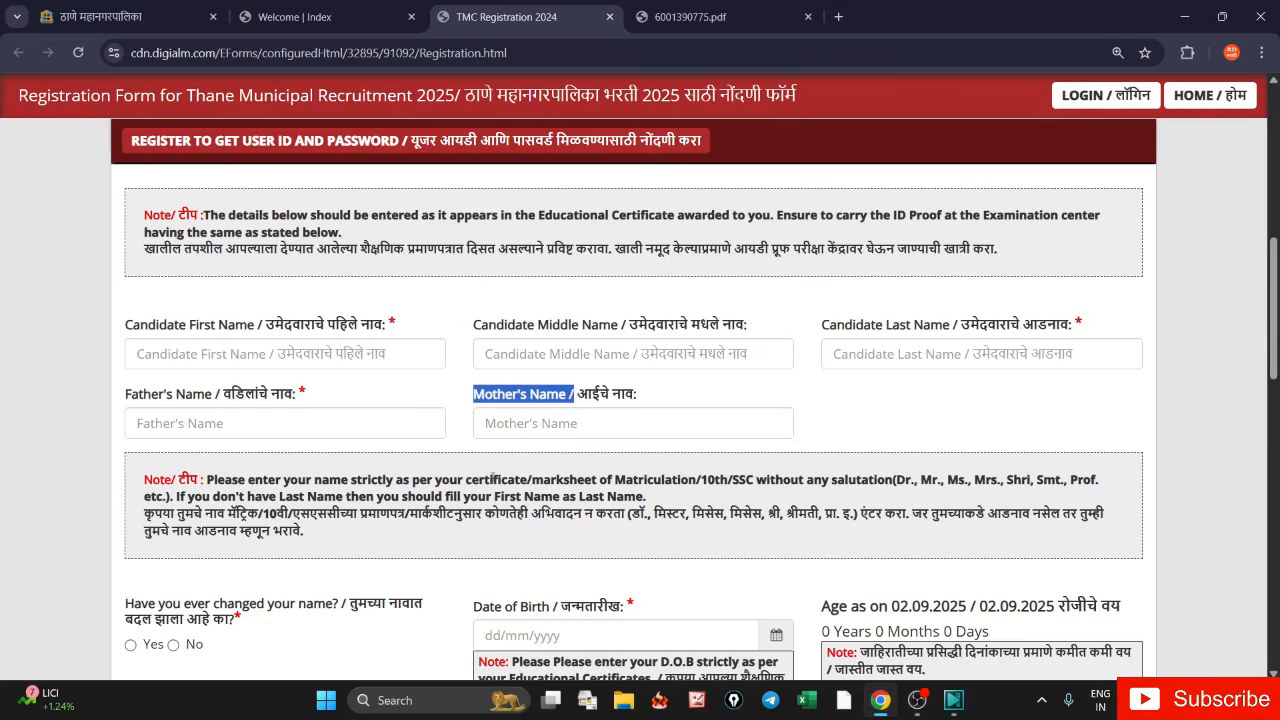
{"action": "scroll", "coordinate": [400, 544], "scroll_direction": "down", "scroll_amount": 2}
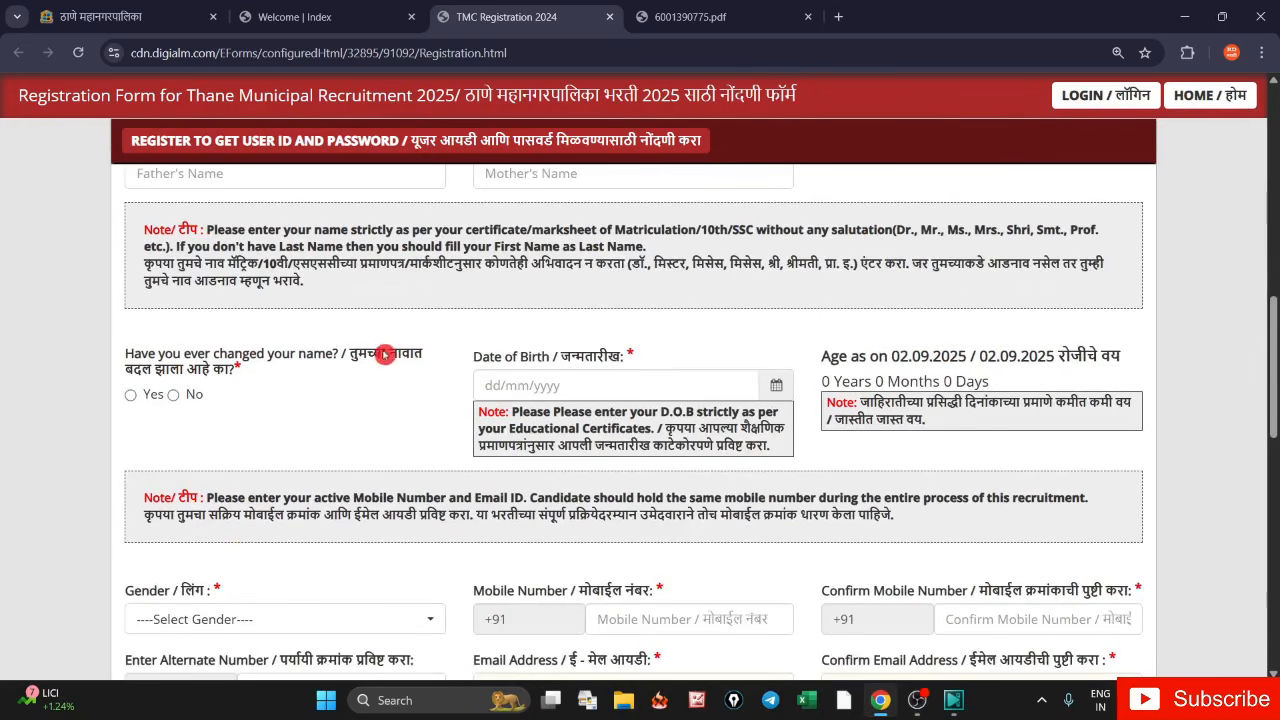
- Answer No to the name-change question after checking the new-name field
{"action": "left_click", "coordinate": [129, 398]}
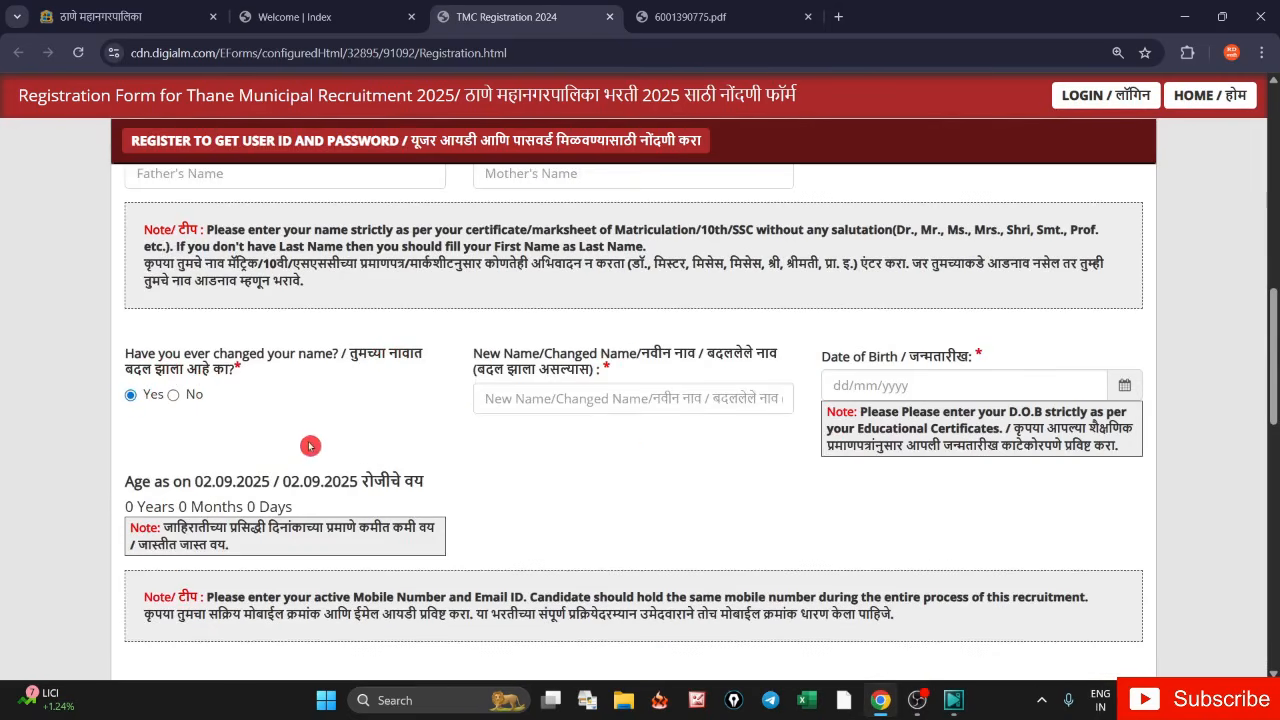
{"action": "left_click_drag", "start_coordinate": [474, 352], "coordinate": [601, 375]}
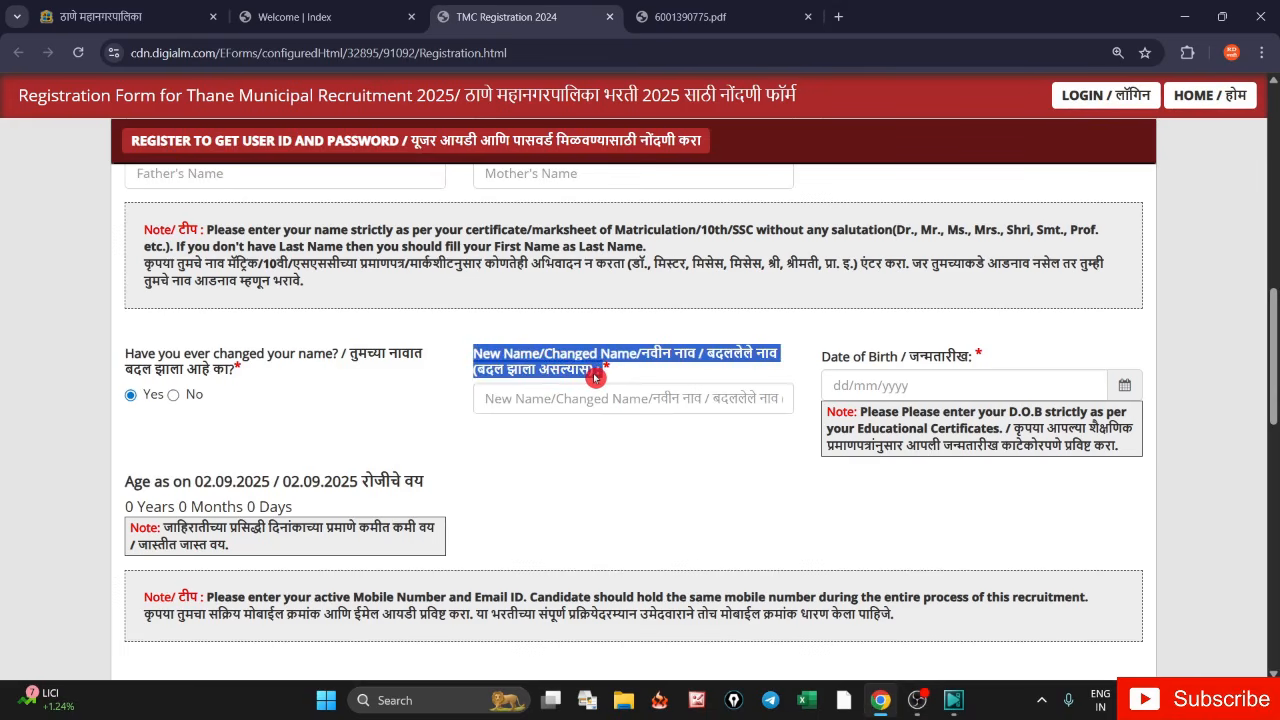
{"action": "left_click", "coordinate": [364, 402]}
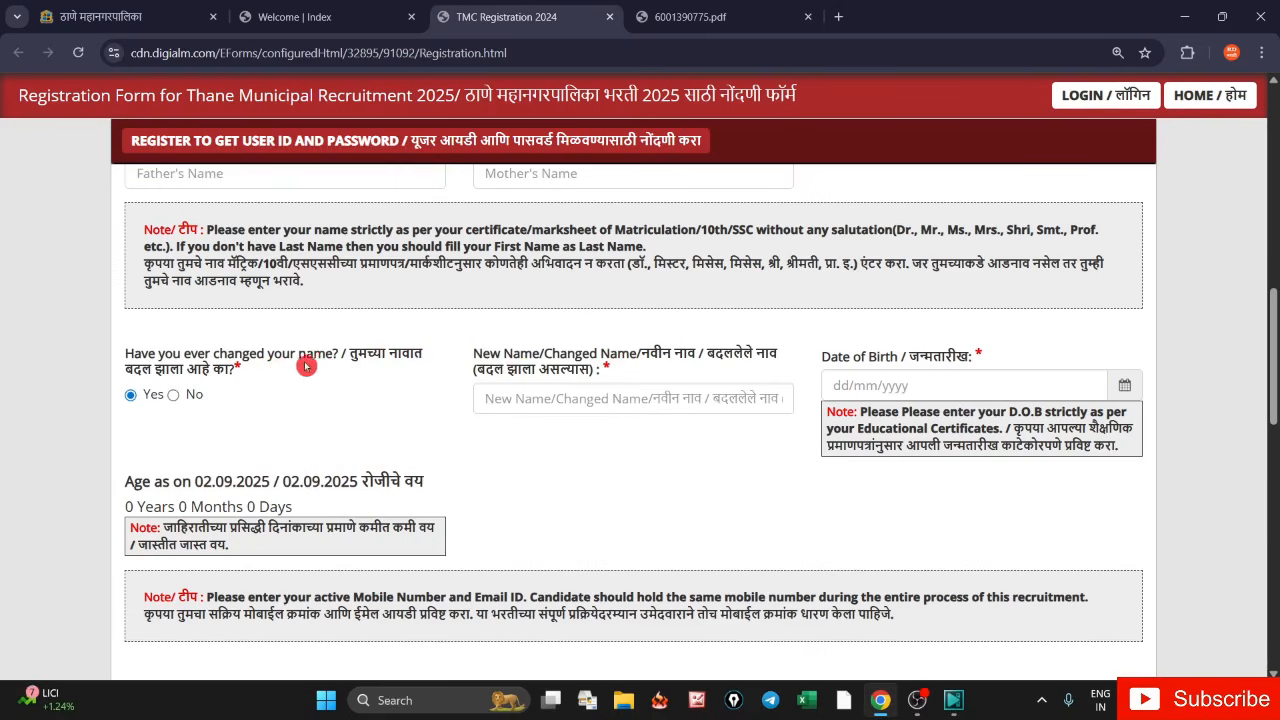
{"action": "left_click", "coordinate": [172, 395]}
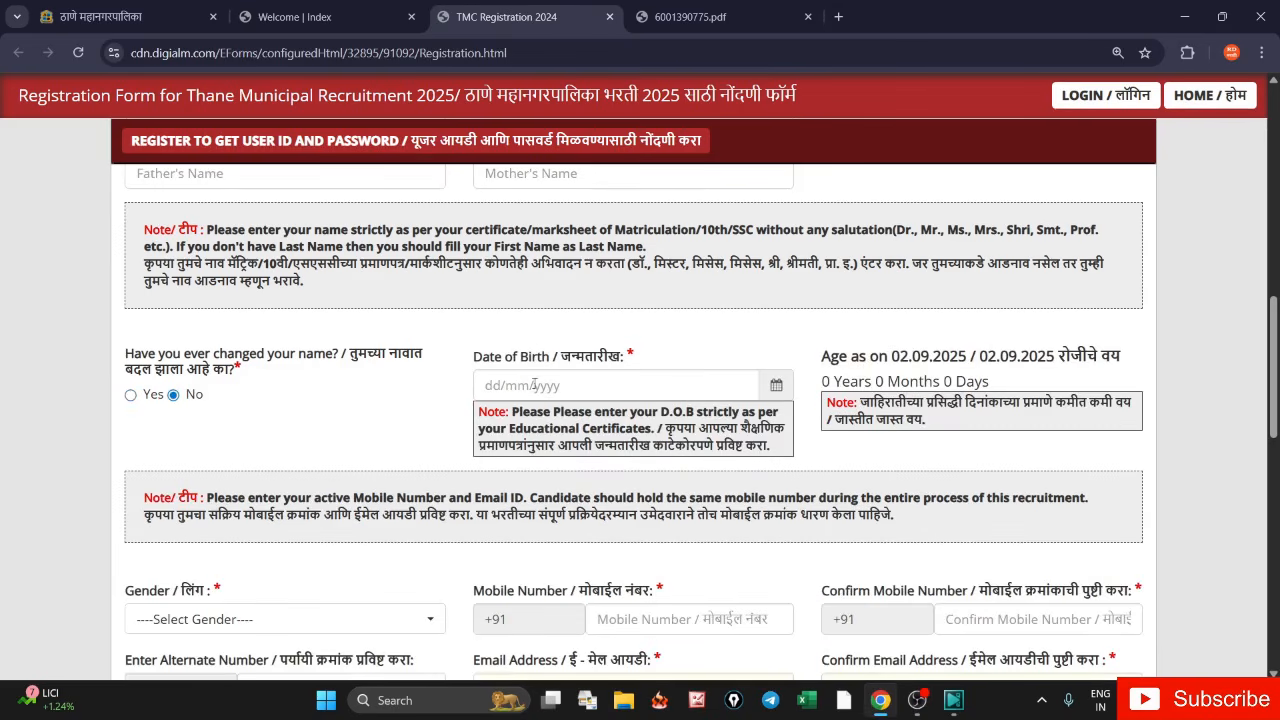
- Set the date of birth to 04/07/2000 and check the calculated age as on 02.09.2025
{"action": "left_click_drag", "start_coordinate": [472, 356], "coordinate": [574, 357]}
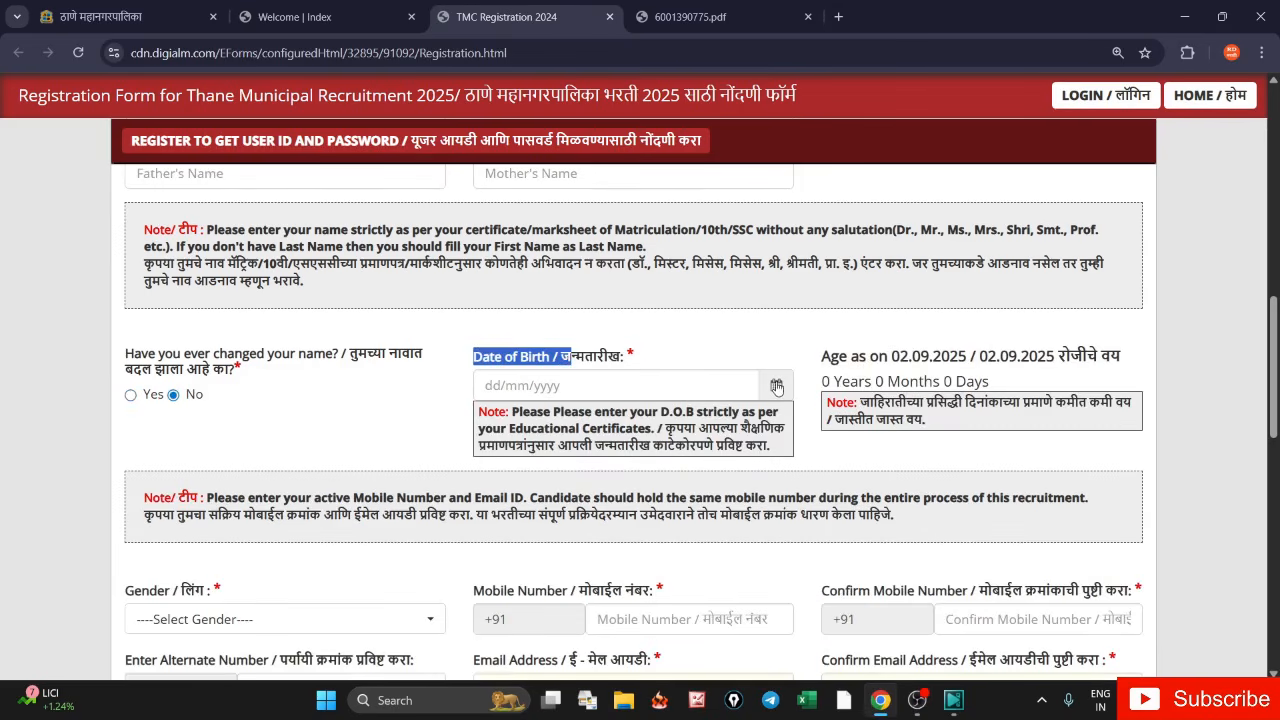
{"action": "left_click", "coordinate": [776, 387]}
{"action": "left_click", "coordinate": [589, 126]}
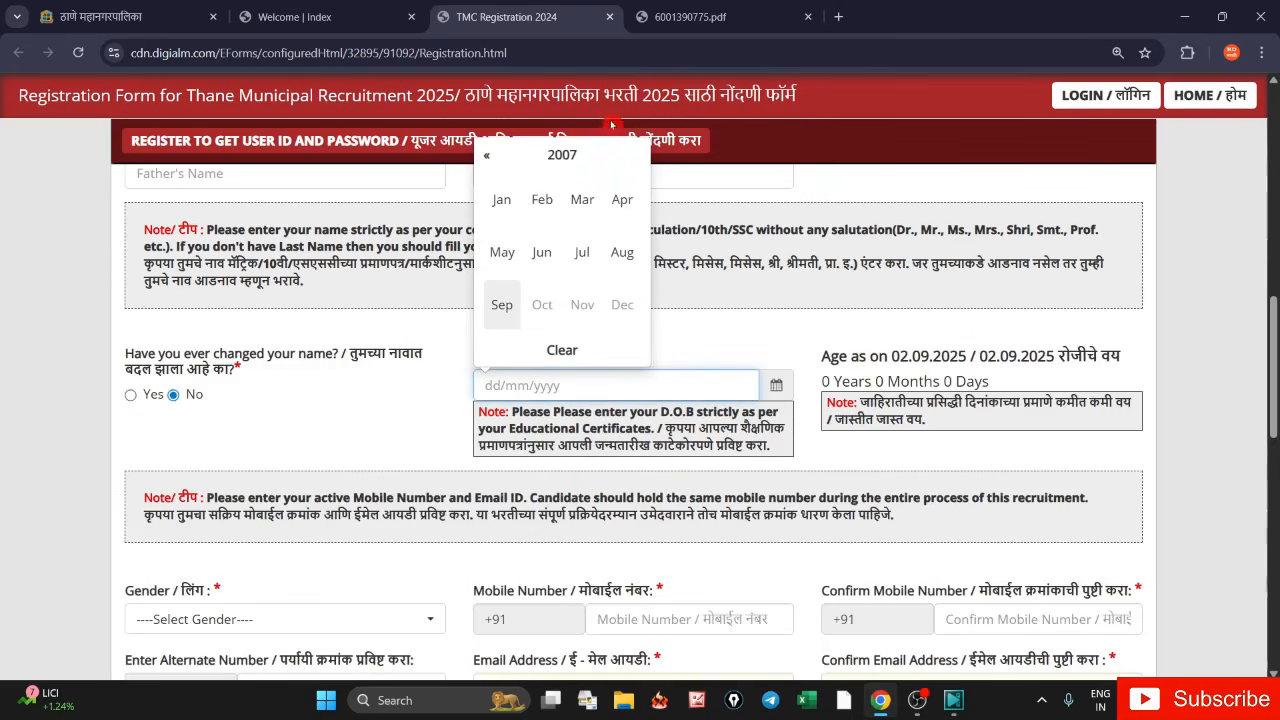
{"action": "left_click", "coordinate": [558, 155]}
{"action": "left_click", "coordinate": [541, 199]}
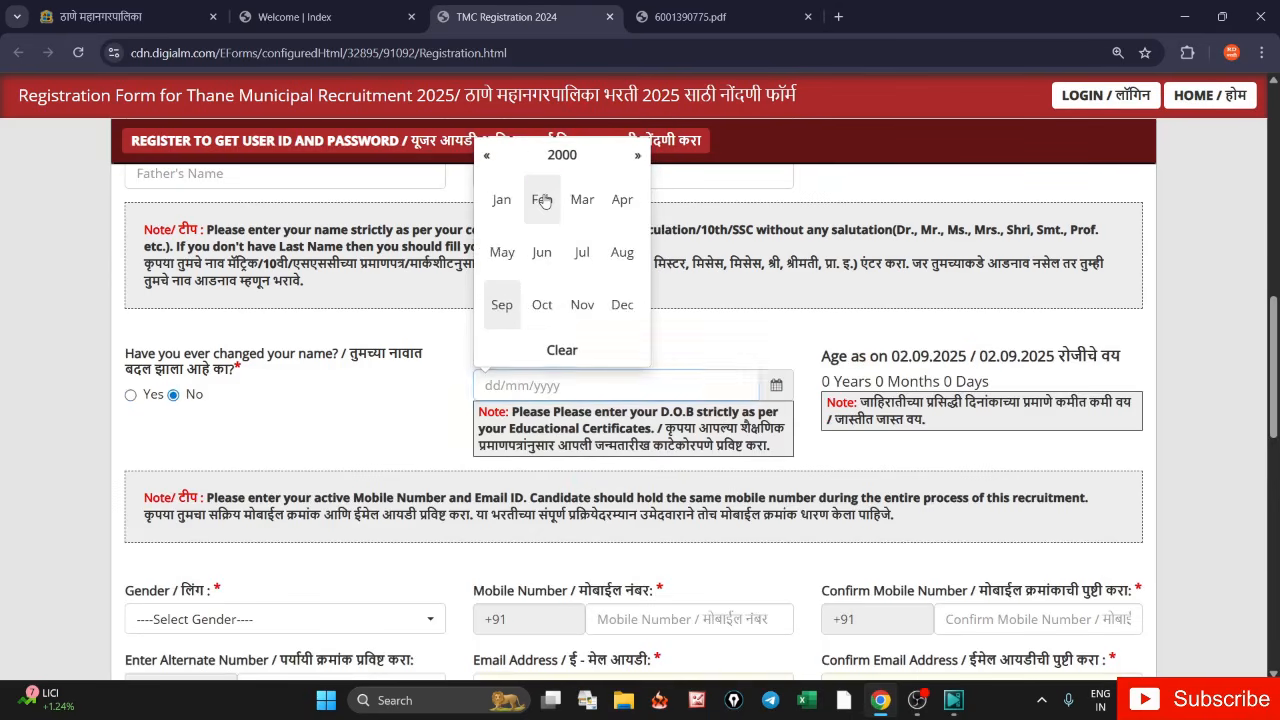
{"action": "left_click", "coordinate": [582, 252]}
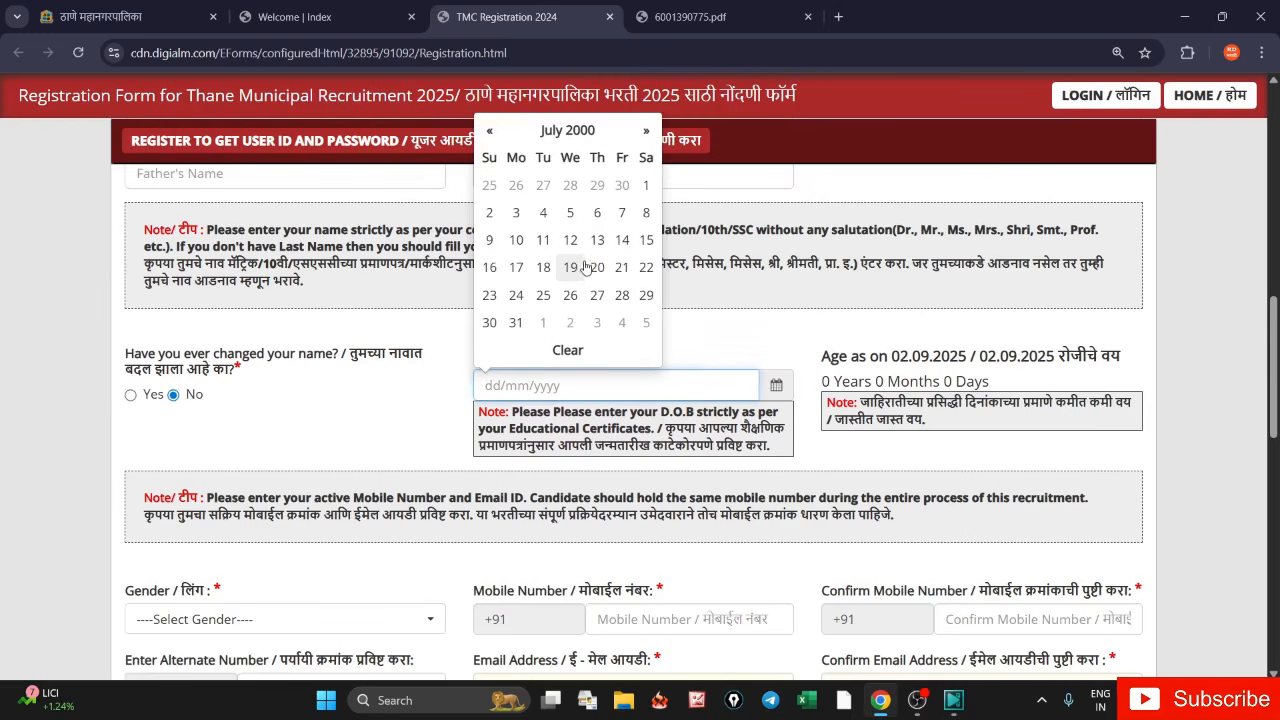
{"action": "left_click", "coordinate": [544, 214]}
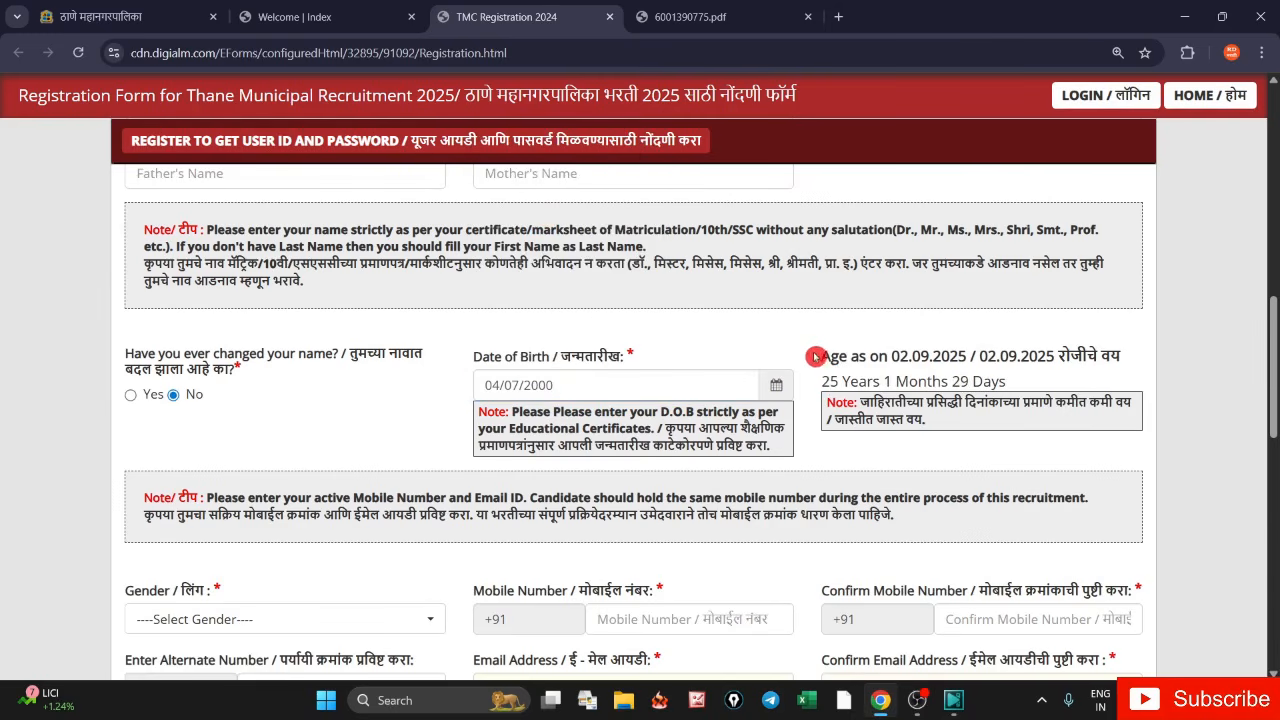
{"action": "left_click_drag", "start_coordinate": [820, 352], "coordinate": [918, 382]}
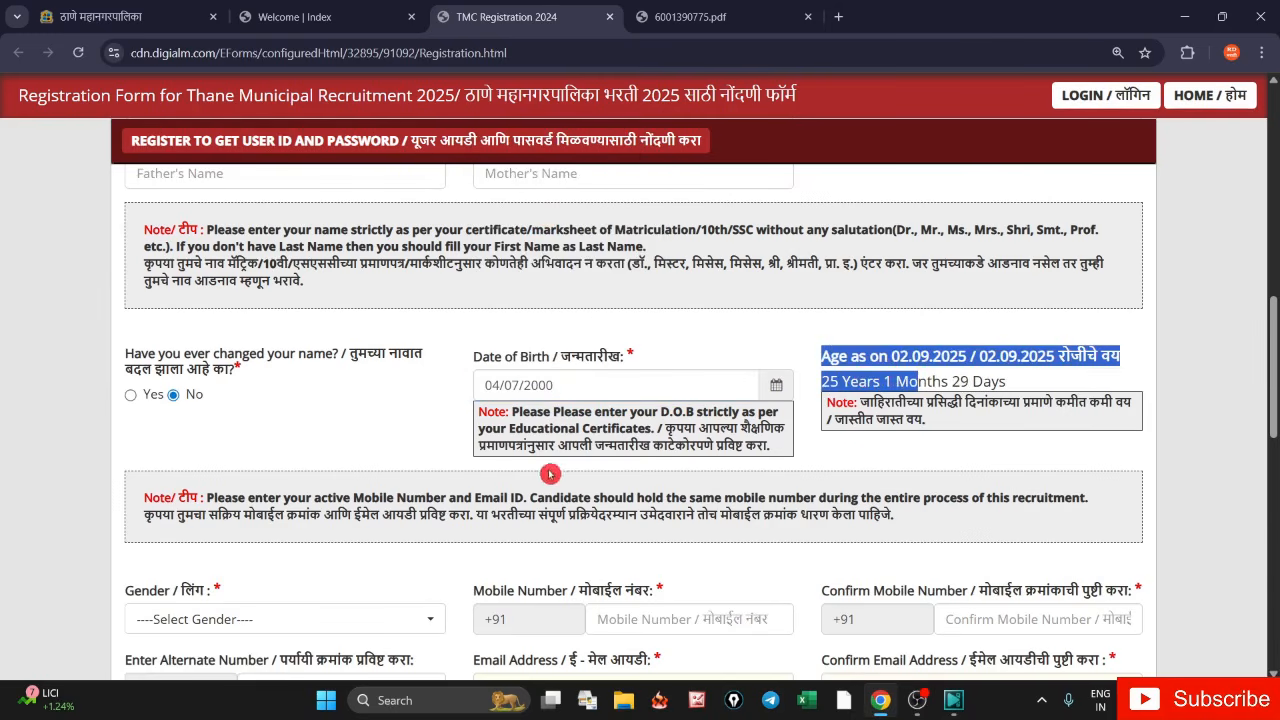
- Select Male as the gender
{"action": "scroll", "coordinate": [350, 538], "scroll_direction": "down", "scroll_amount": 3}
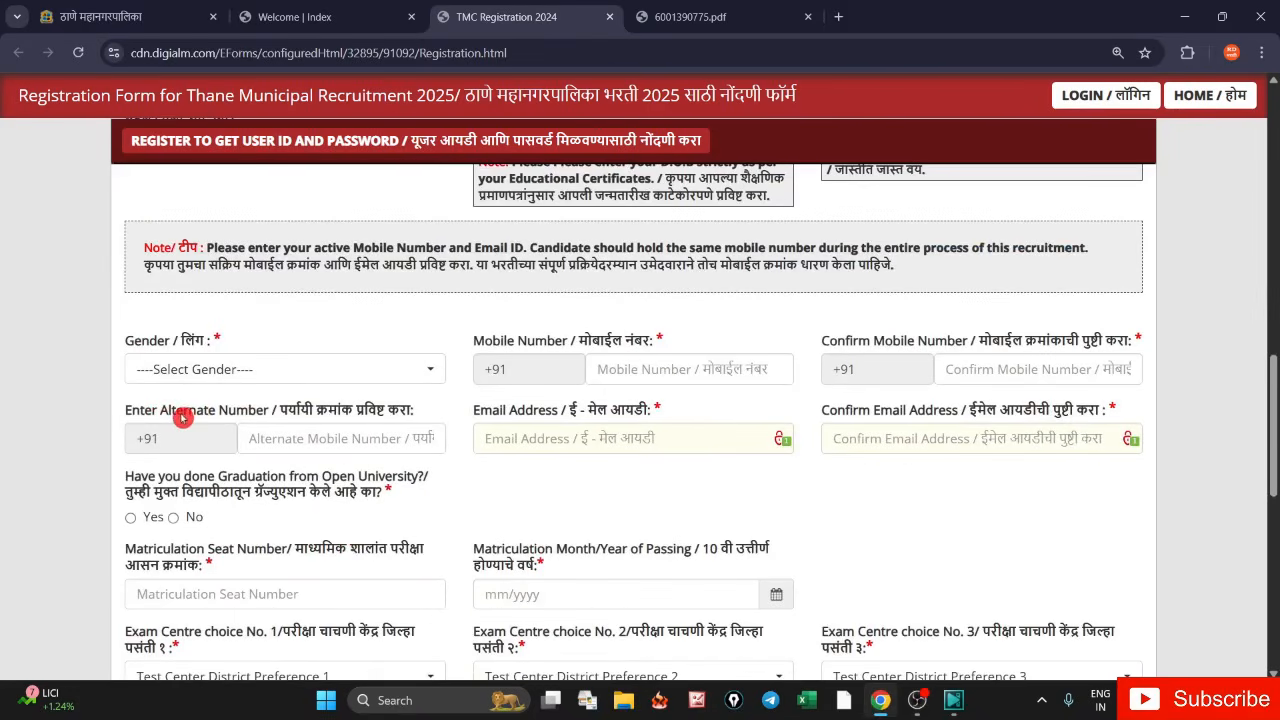
{"action": "left_click_drag", "start_coordinate": [133, 340], "coordinate": [213, 351]}
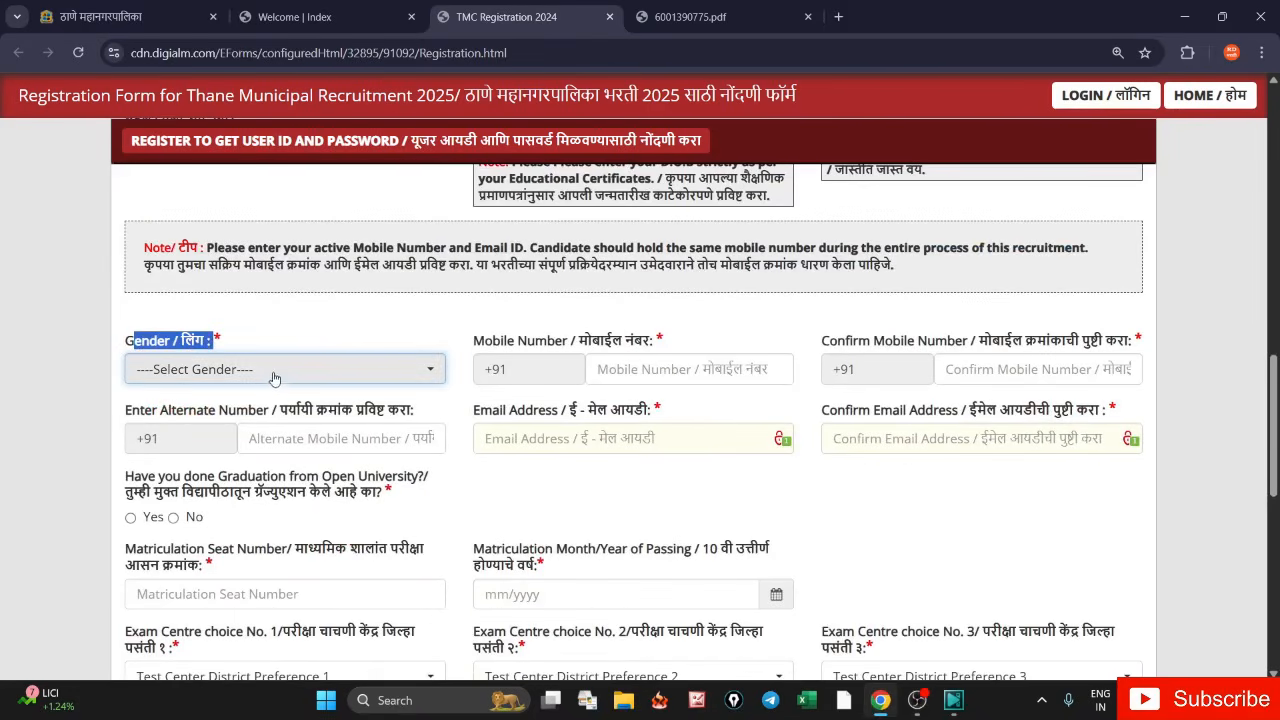
{"action": "left_click", "coordinate": [210, 369]}
{"action": "left_click", "coordinate": [172, 467]}
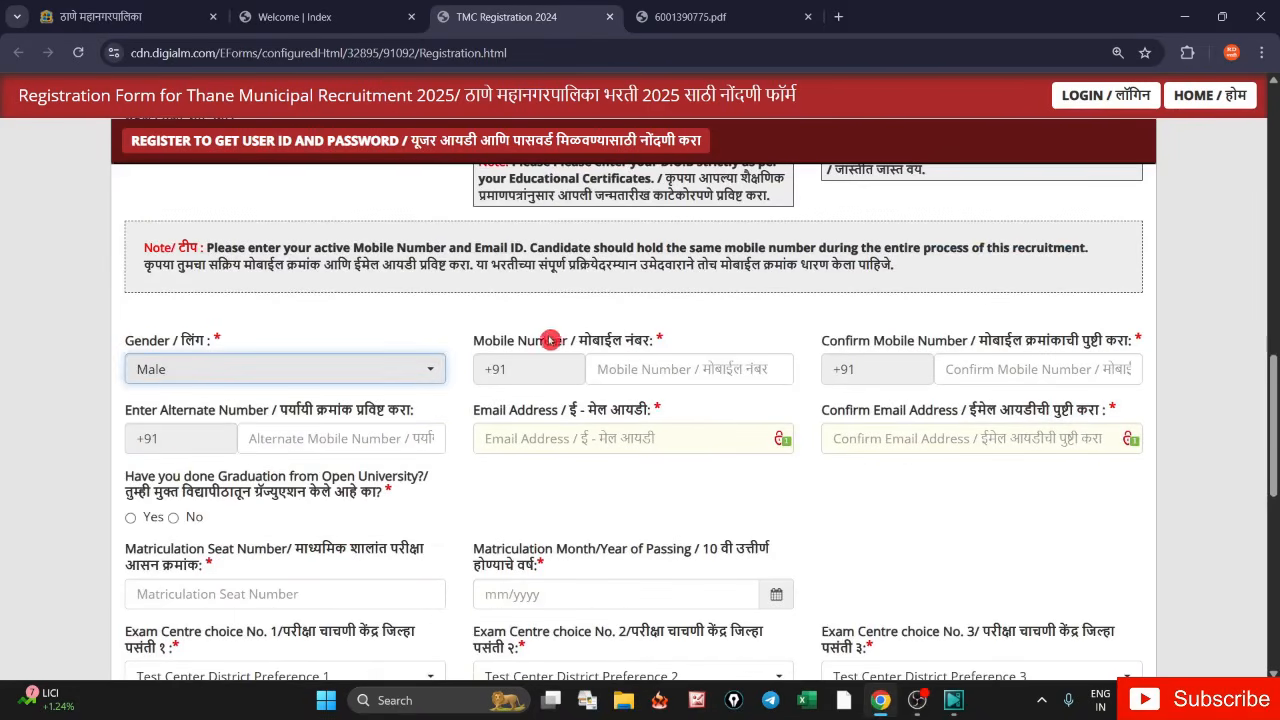
- Review the mobile and email fields and answer No to Open University graduation
{"action": "left_click_drag", "start_coordinate": [474, 340], "coordinate": [619, 351]}
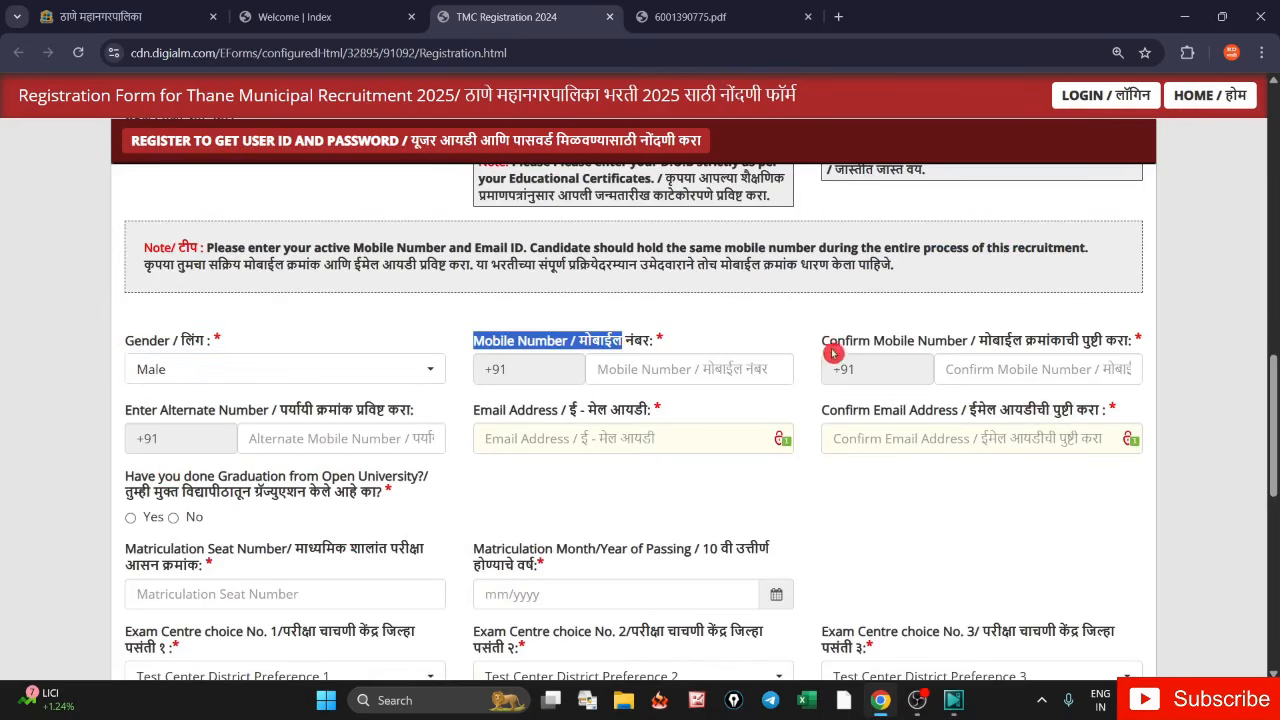
{"action": "left_click_drag", "start_coordinate": [821, 342], "coordinate": [978, 343]}
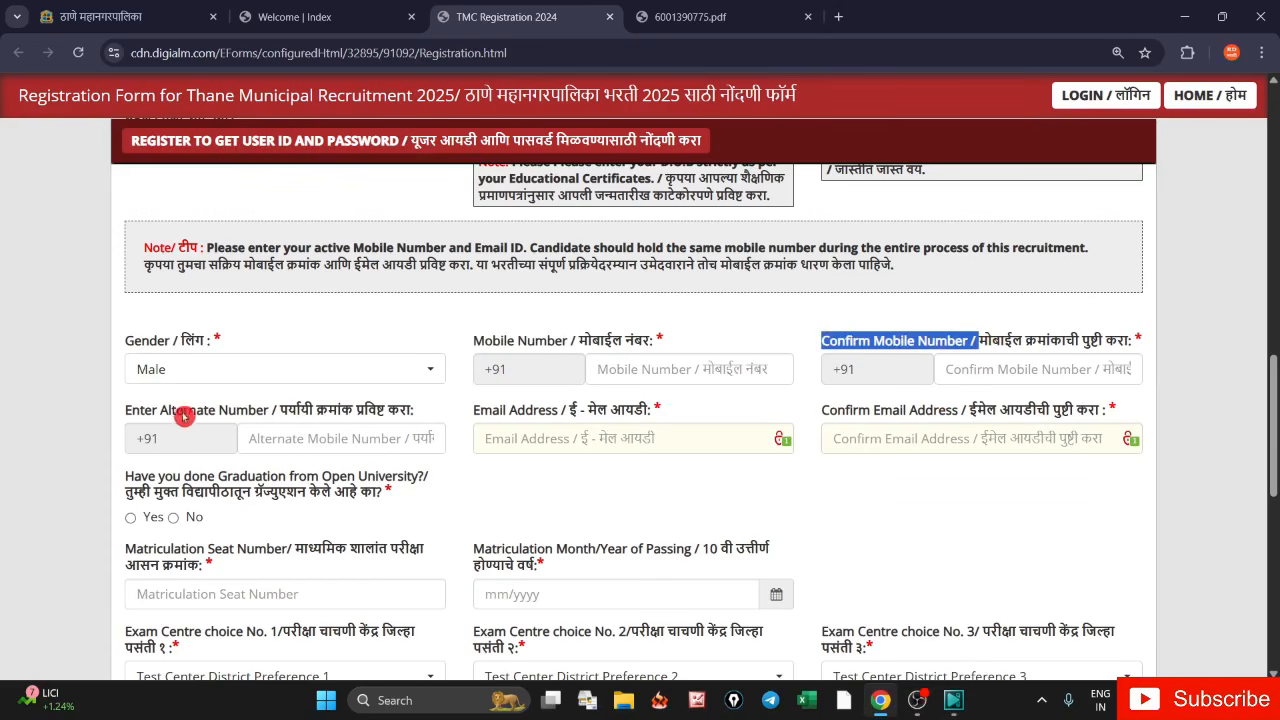
{"action": "left_click_drag", "start_coordinate": [155, 412], "coordinate": [270, 423]}
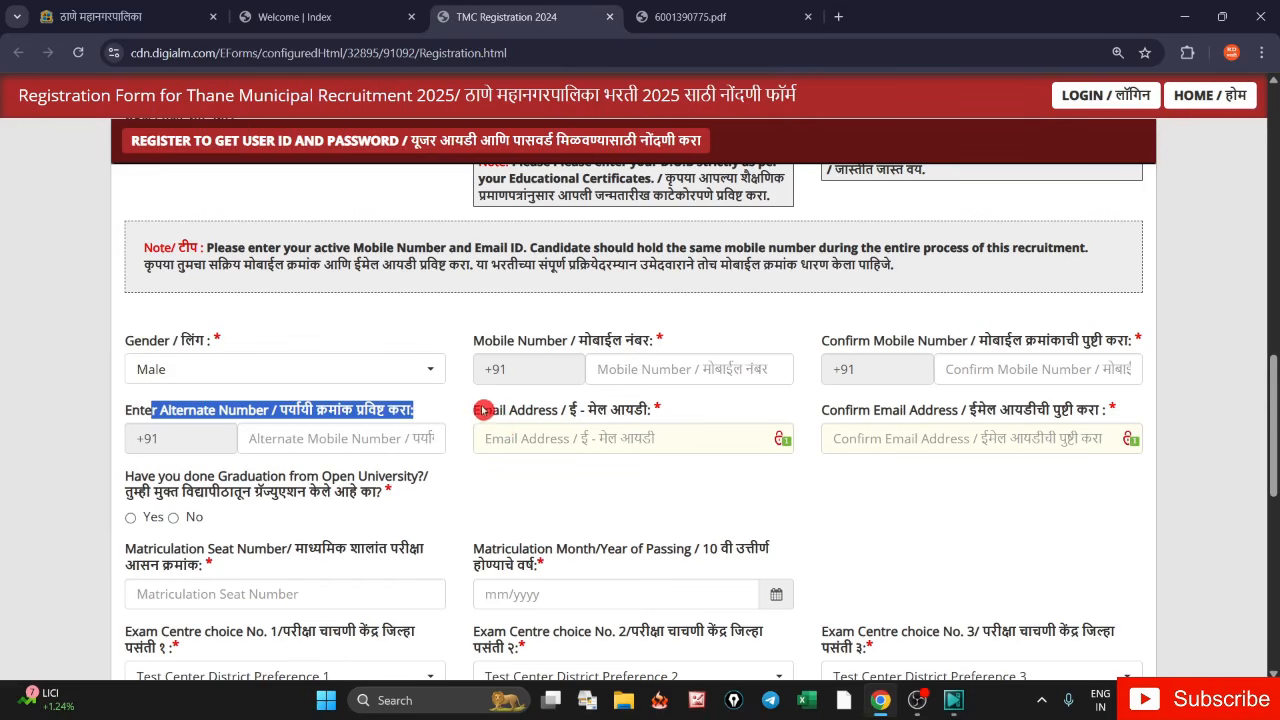
{"action": "left_click_drag", "start_coordinate": [477, 415], "coordinate": [579, 424]}
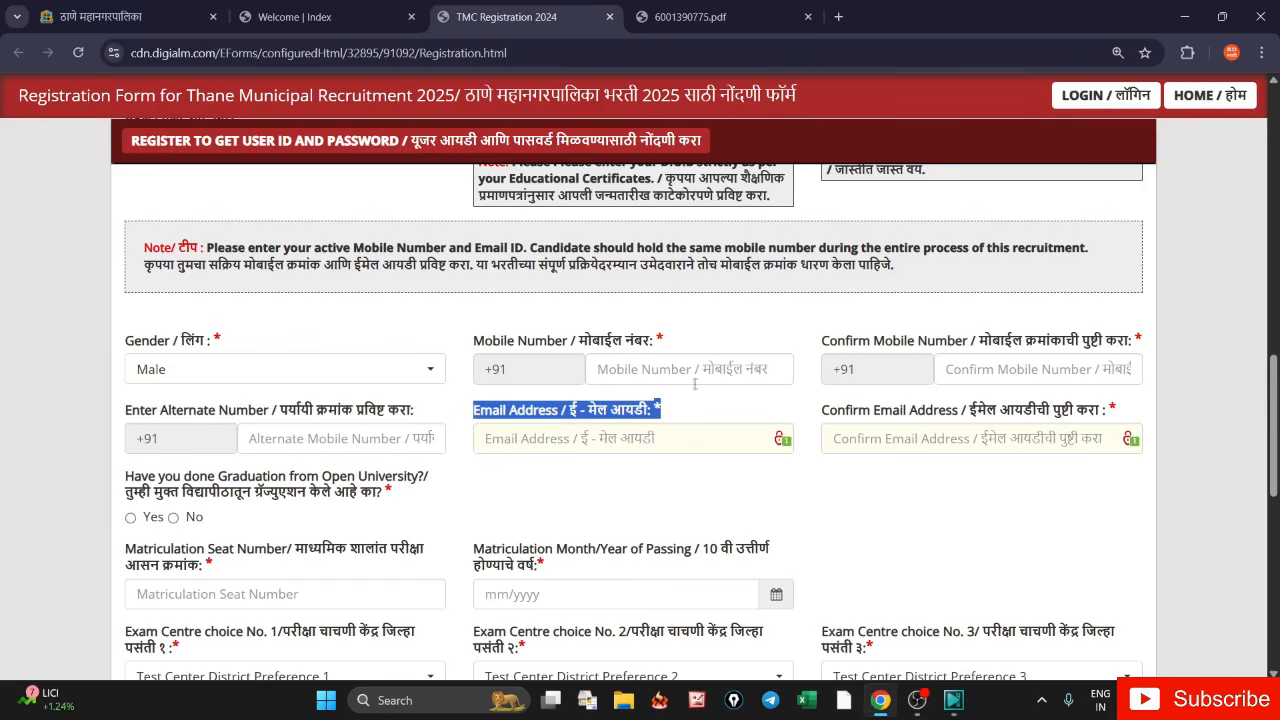
{"action": "left_click_drag", "start_coordinate": [822, 412], "coordinate": [903, 412]}
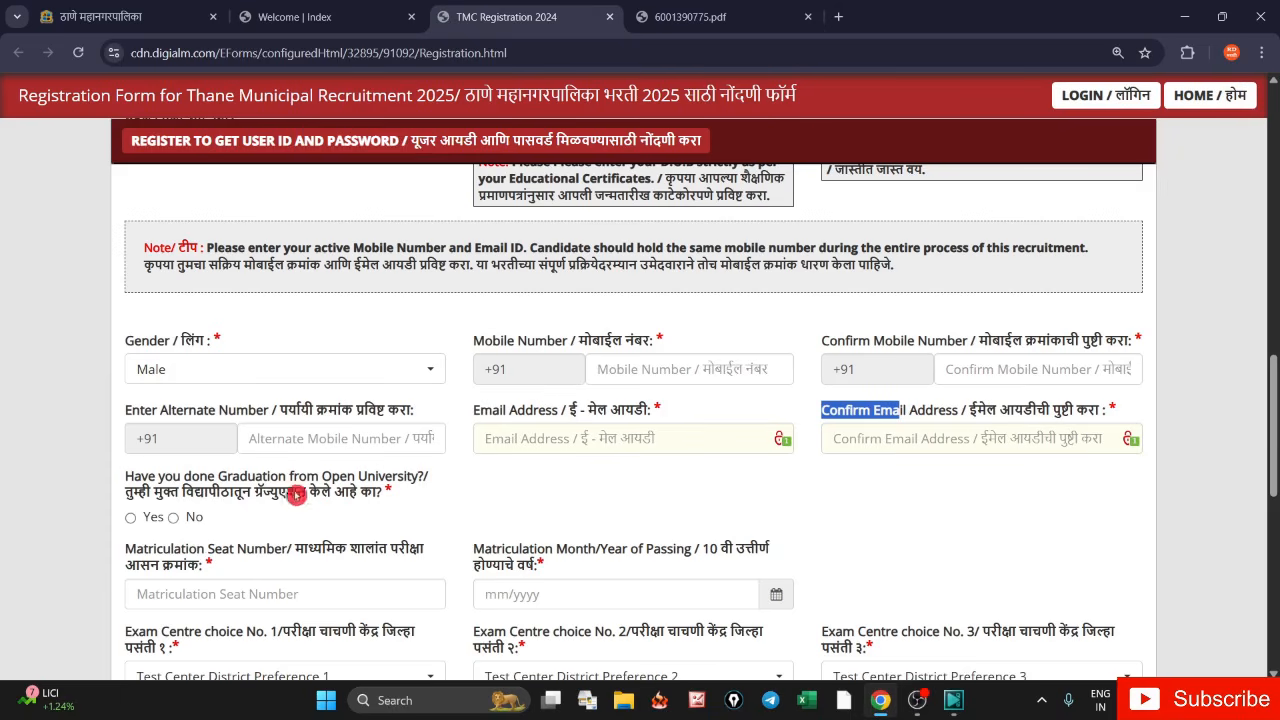
{"action": "left_click", "coordinate": [131, 518]}
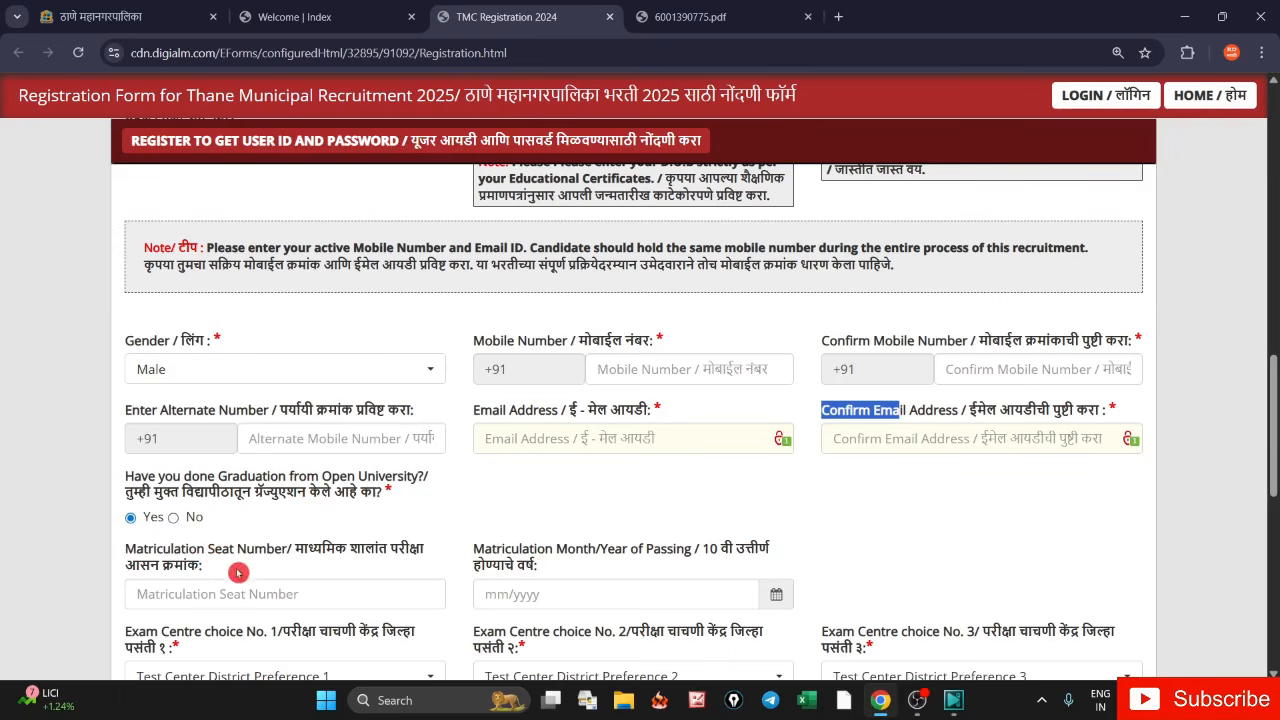
{"action": "left_click", "coordinate": [174, 518]}
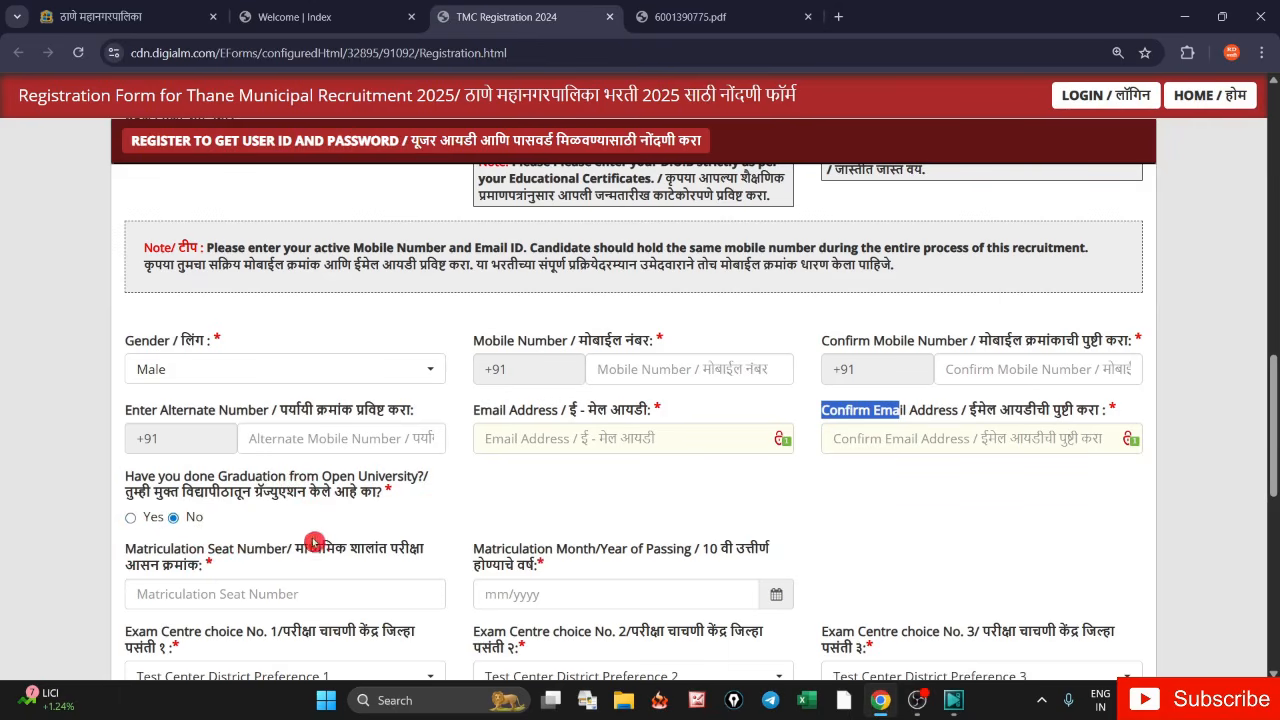
- Set the matriculation month/year of passing to 06/2016
{"action": "scroll", "coordinate": [320, 505], "scroll_direction": "down", "scroll_amount": 3}
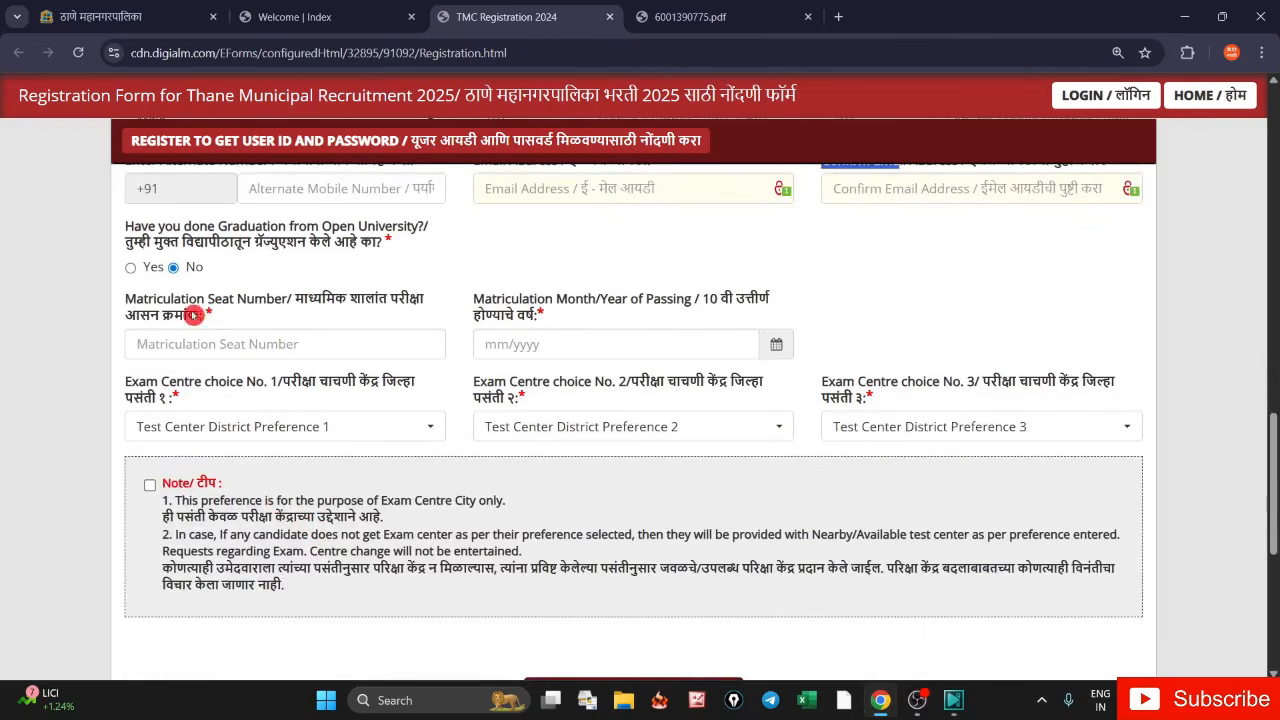
{"action": "left_click_drag", "start_coordinate": [127, 306], "coordinate": [213, 318]}
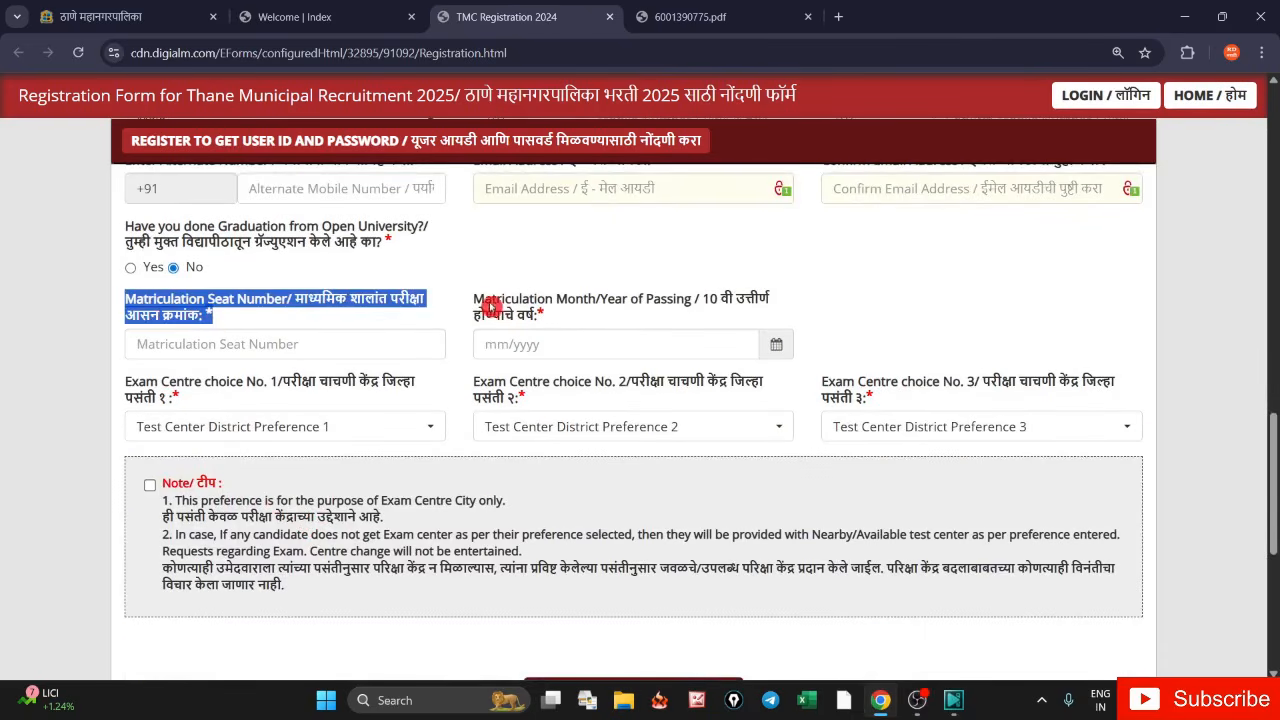
{"action": "left_click_drag", "start_coordinate": [474, 298], "coordinate": [537, 317]}
{"action": "left_click", "coordinate": [776, 344]}
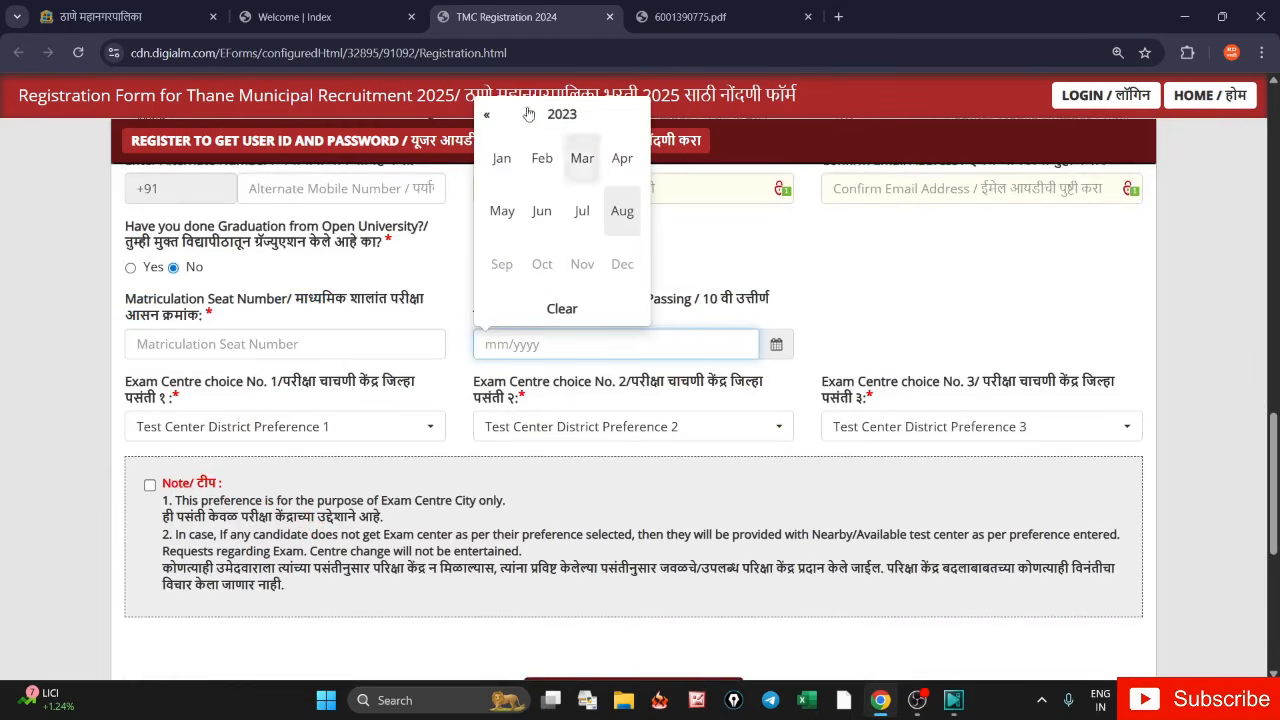
{"action": "left_click", "coordinate": [562, 113]}
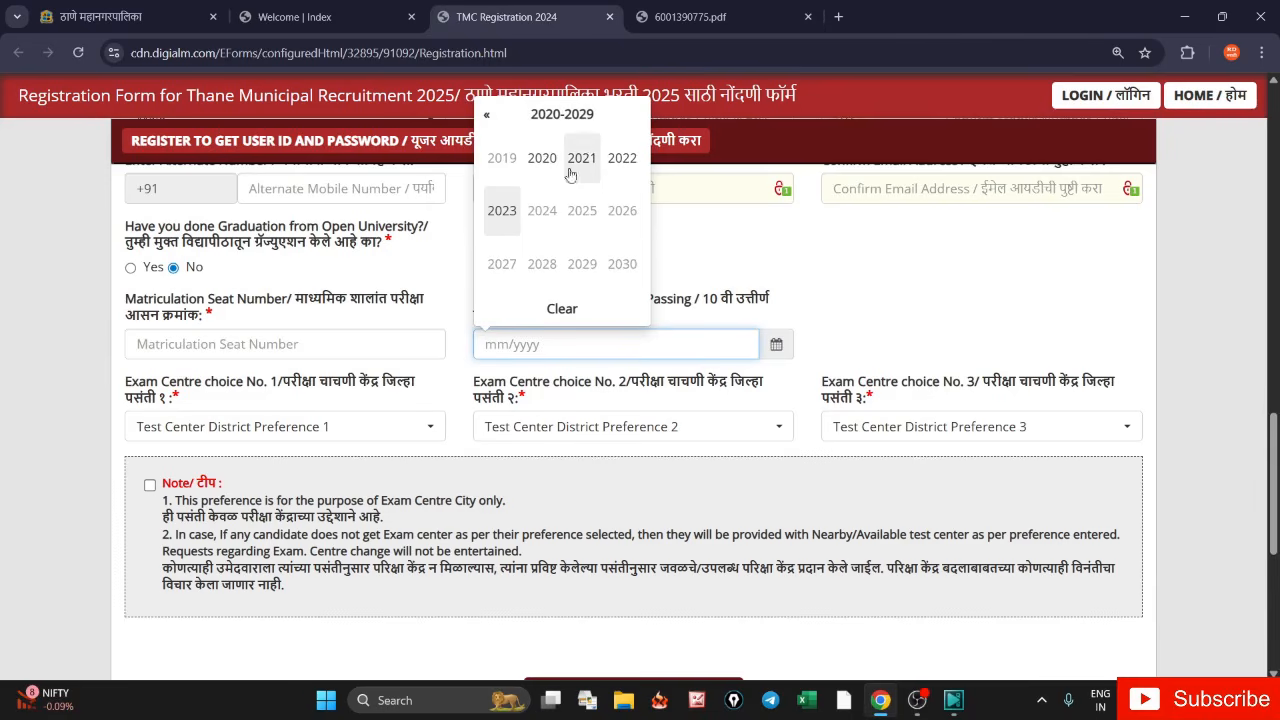
{"action": "left_click", "coordinate": [486, 114]}
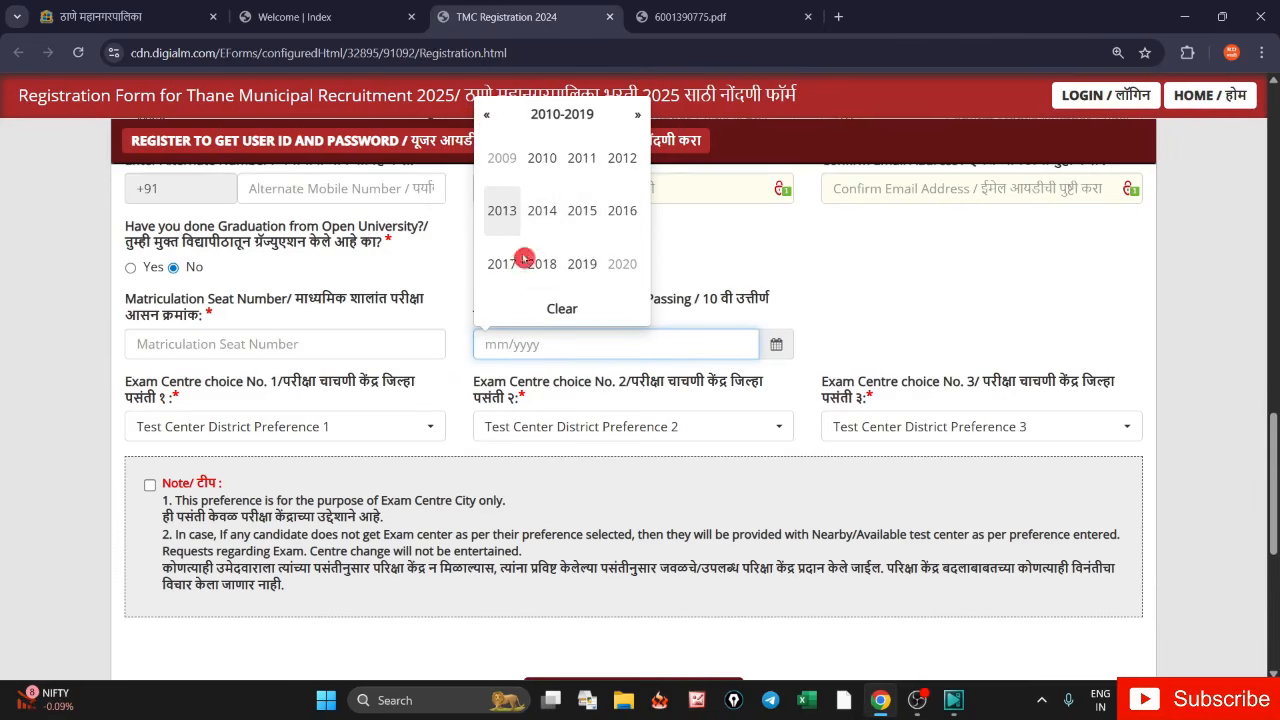
{"action": "left_click", "coordinate": [620, 210]}
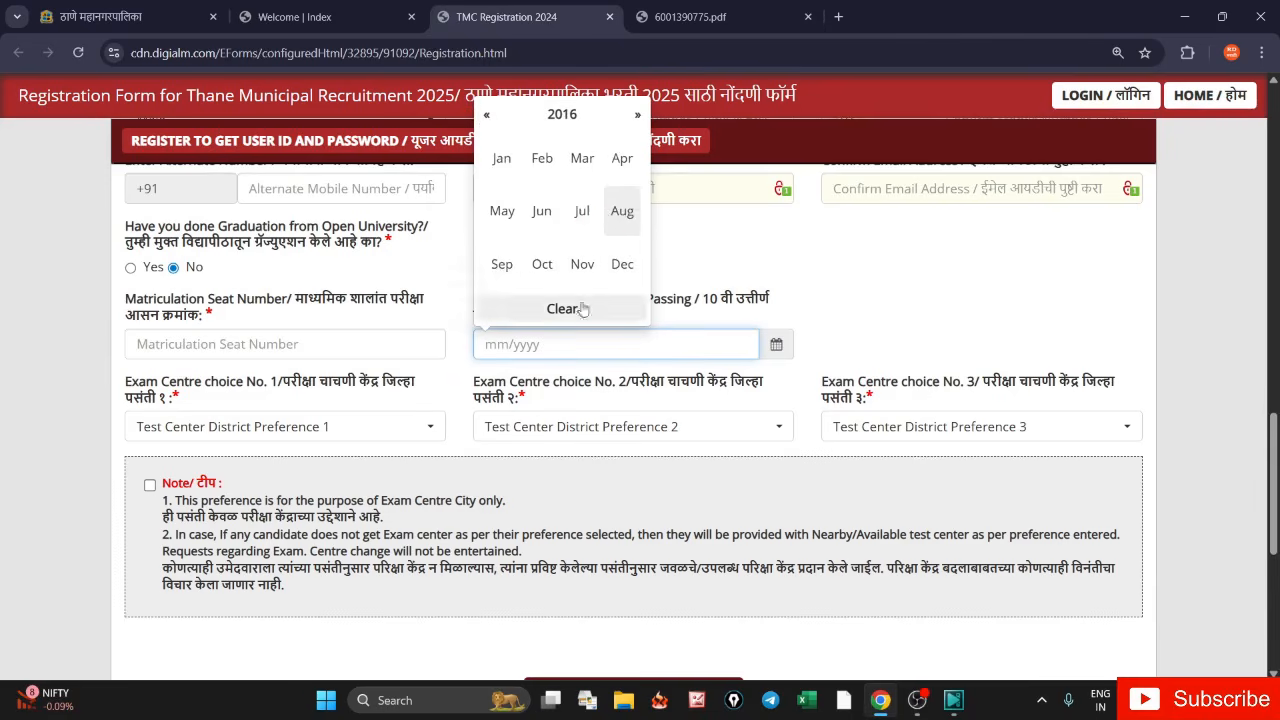
{"action": "left_click", "coordinate": [550, 221]}
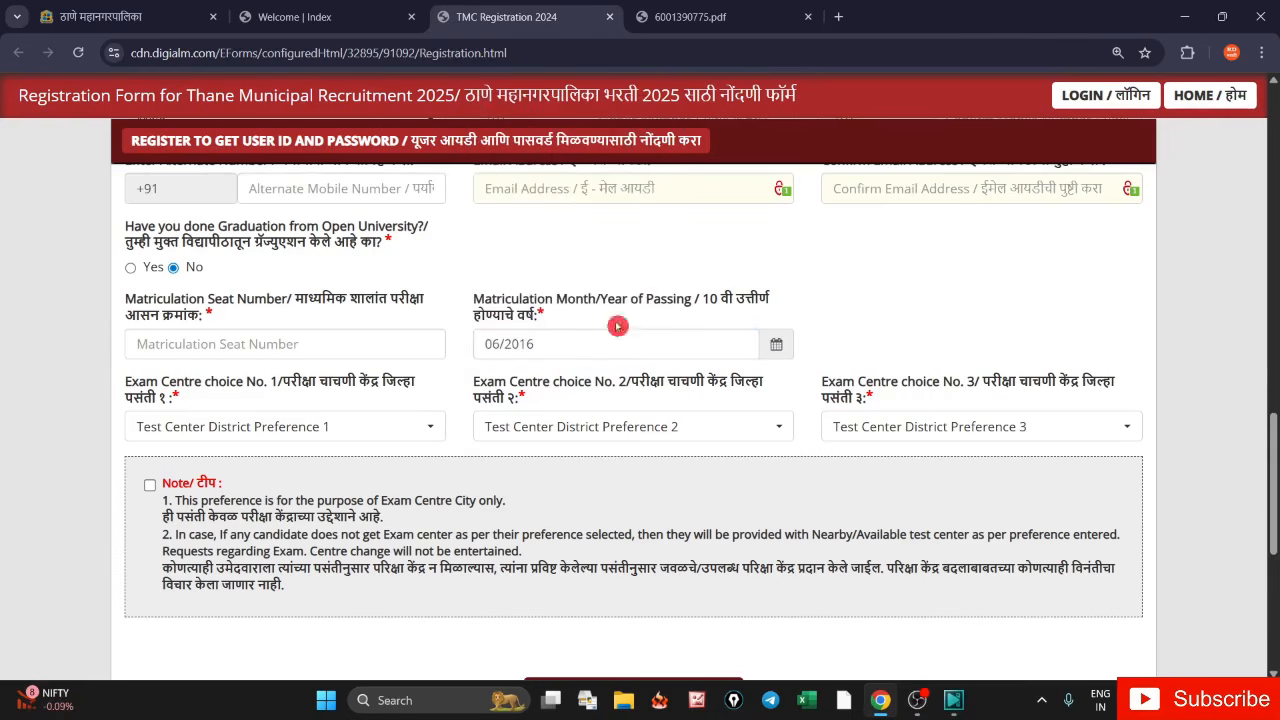
- Choose Nashik as the first exam centre district
{"action": "left_click_drag", "start_coordinate": [136, 300], "coordinate": [212, 314]}
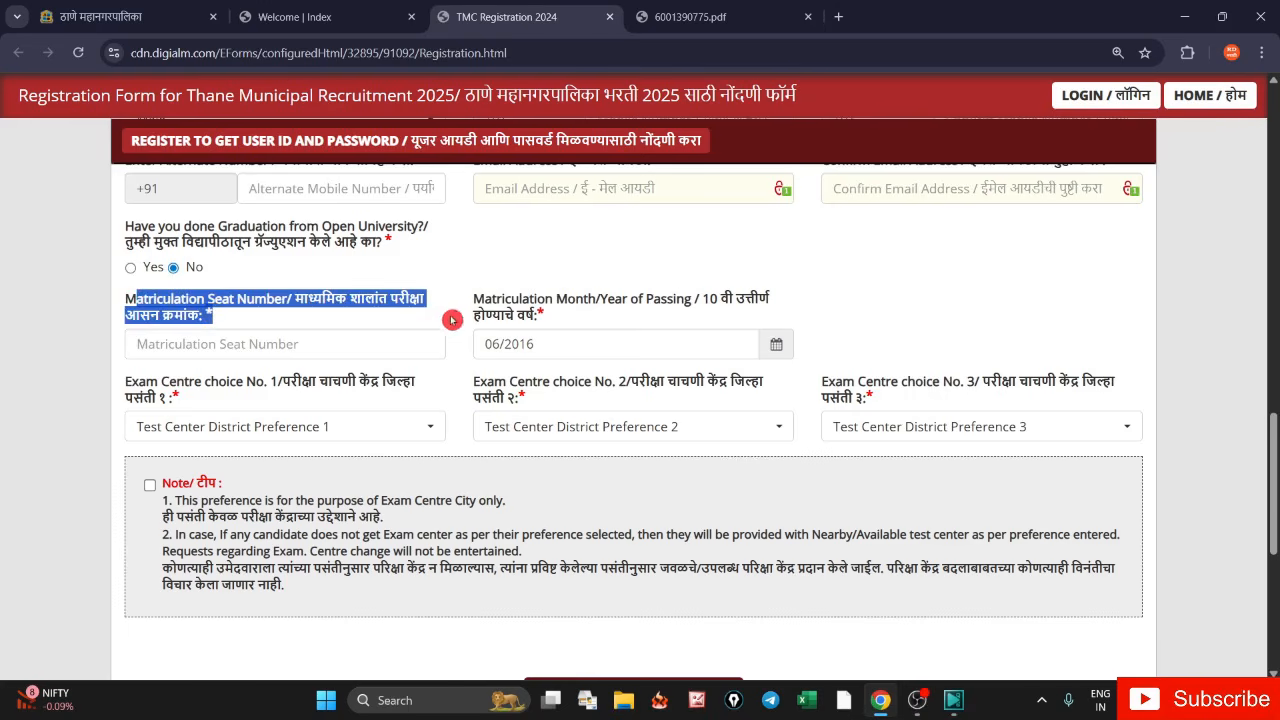
{"action": "left_click_drag", "start_coordinate": [474, 300], "coordinate": [538, 316]}
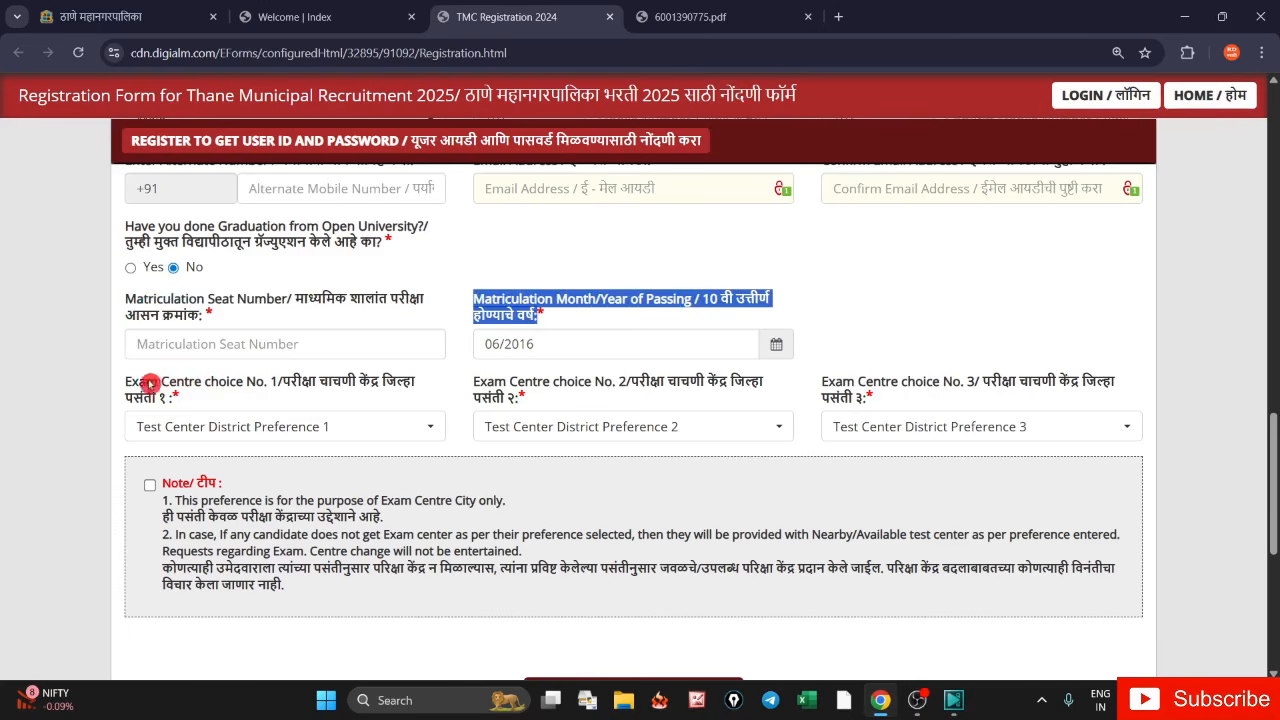
{"action": "left_click_drag", "start_coordinate": [132, 385], "coordinate": [342, 416]}
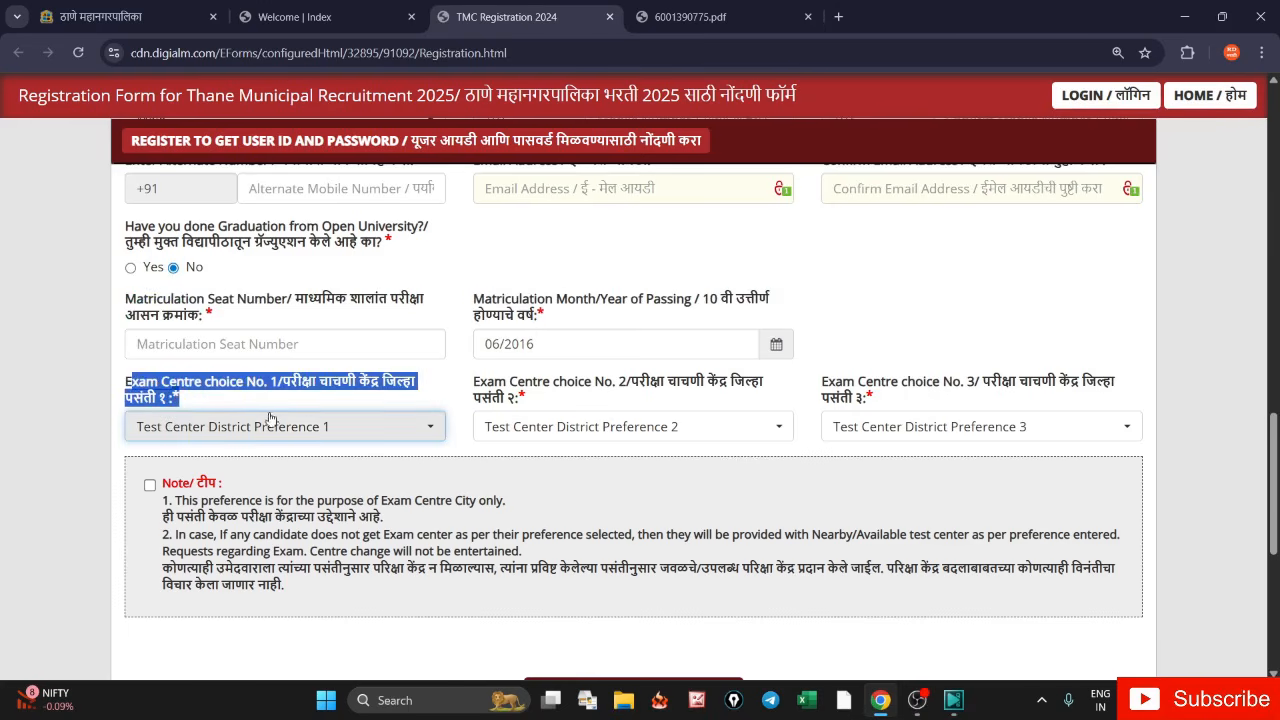
{"action": "left_click_drag", "start_coordinate": [480, 385], "coordinate": [613, 446]}
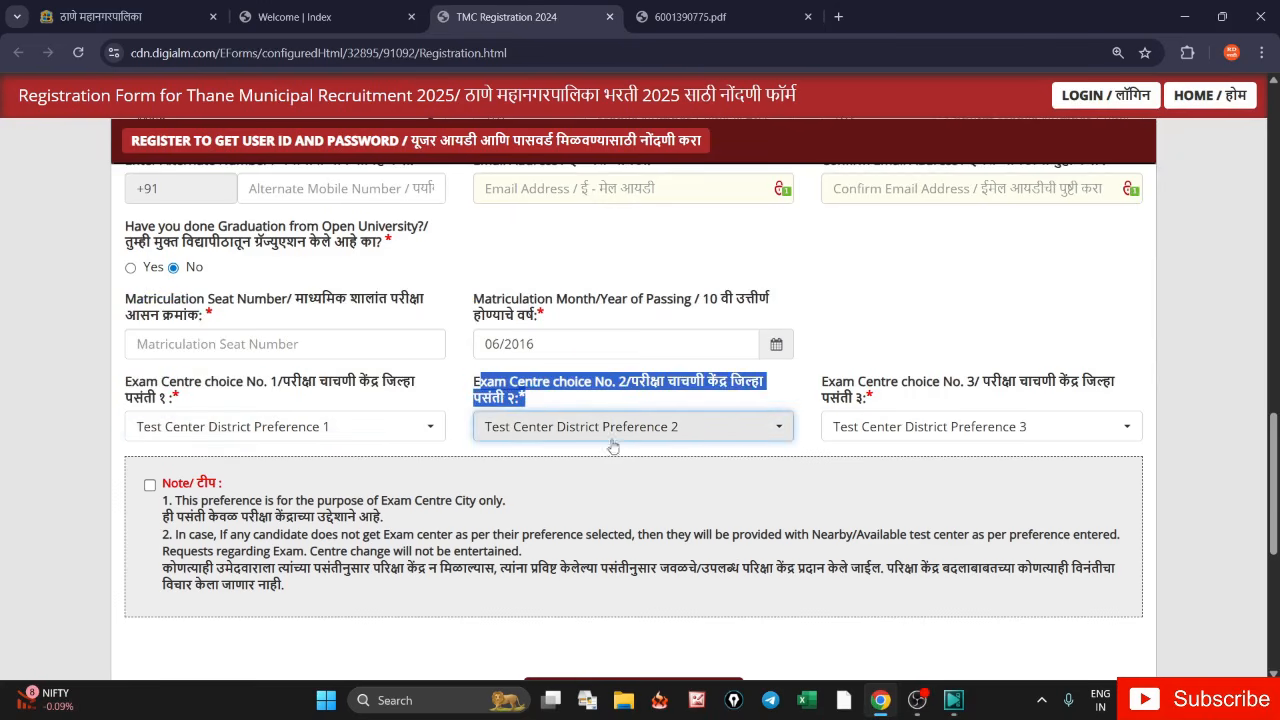
{"action": "left_click_drag", "start_coordinate": [822, 384], "coordinate": [866, 400]}
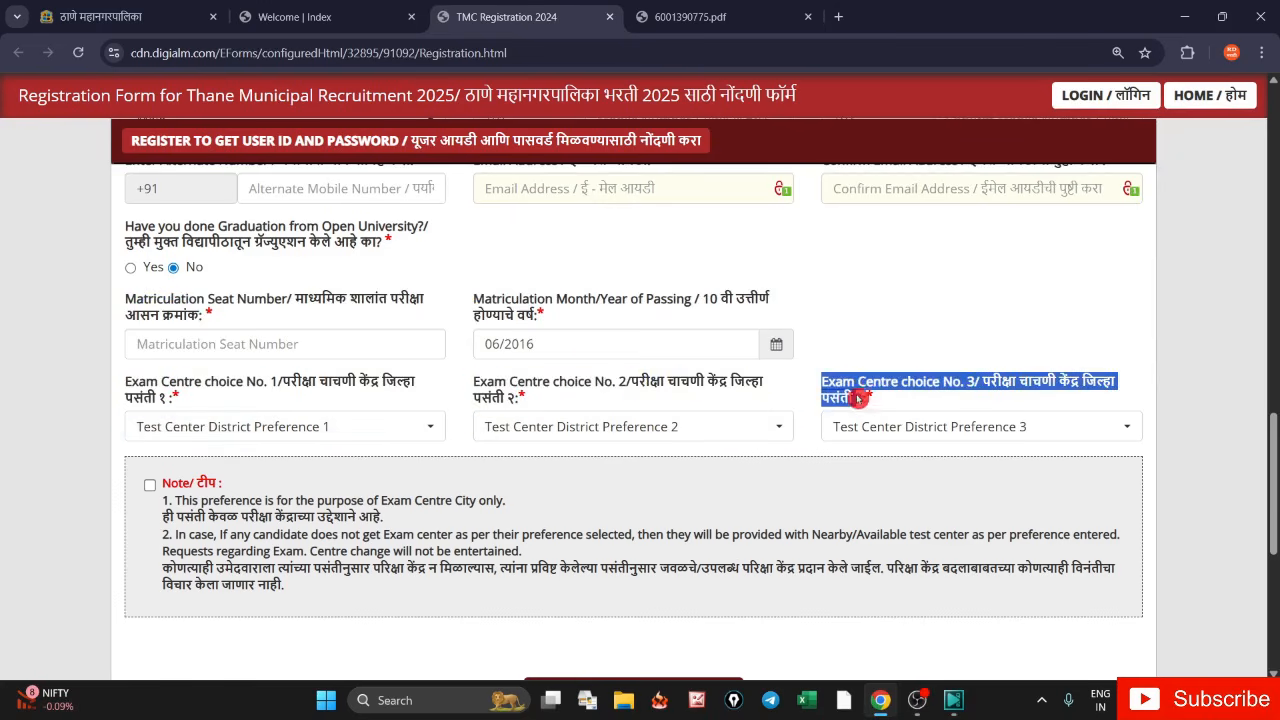
{"action": "left_click", "coordinate": [330, 421]}
{"action": "scroll", "coordinate": [329, 354], "scroll_direction": "down", "scroll_amount": 3}
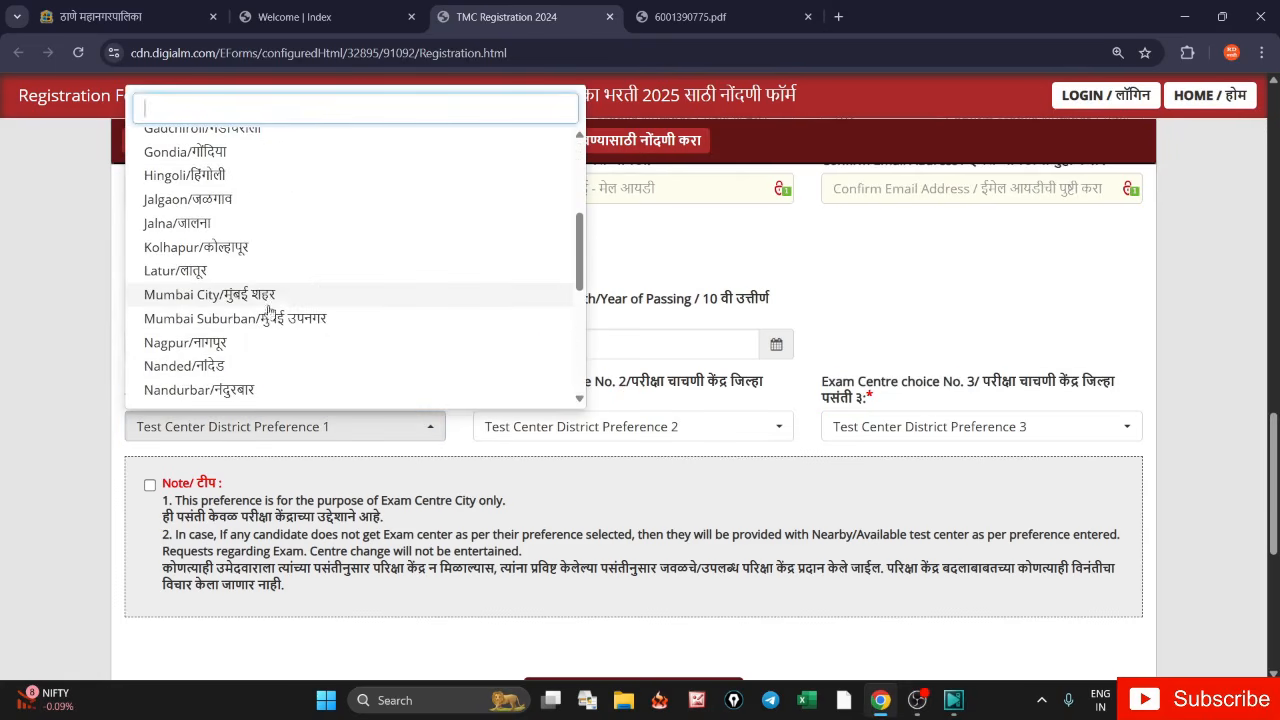
{"action": "scroll", "coordinate": [276, 295], "scroll_direction": "down", "scroll_amount": 3}
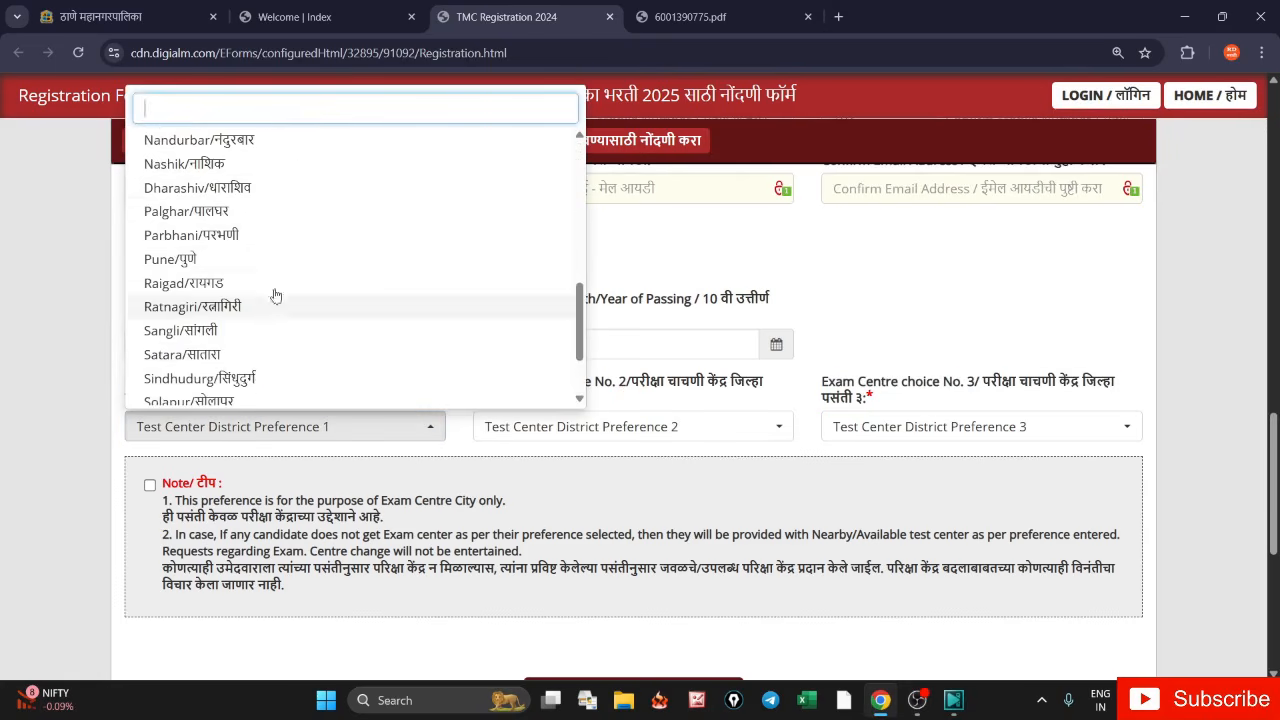
{"action": "left_click", "coordinate": [266, 165]}
- Choose Mumbai City and Pune as second and third centres and tick the preference note
{"action": "left_click", "coordinate": [572, 424]}
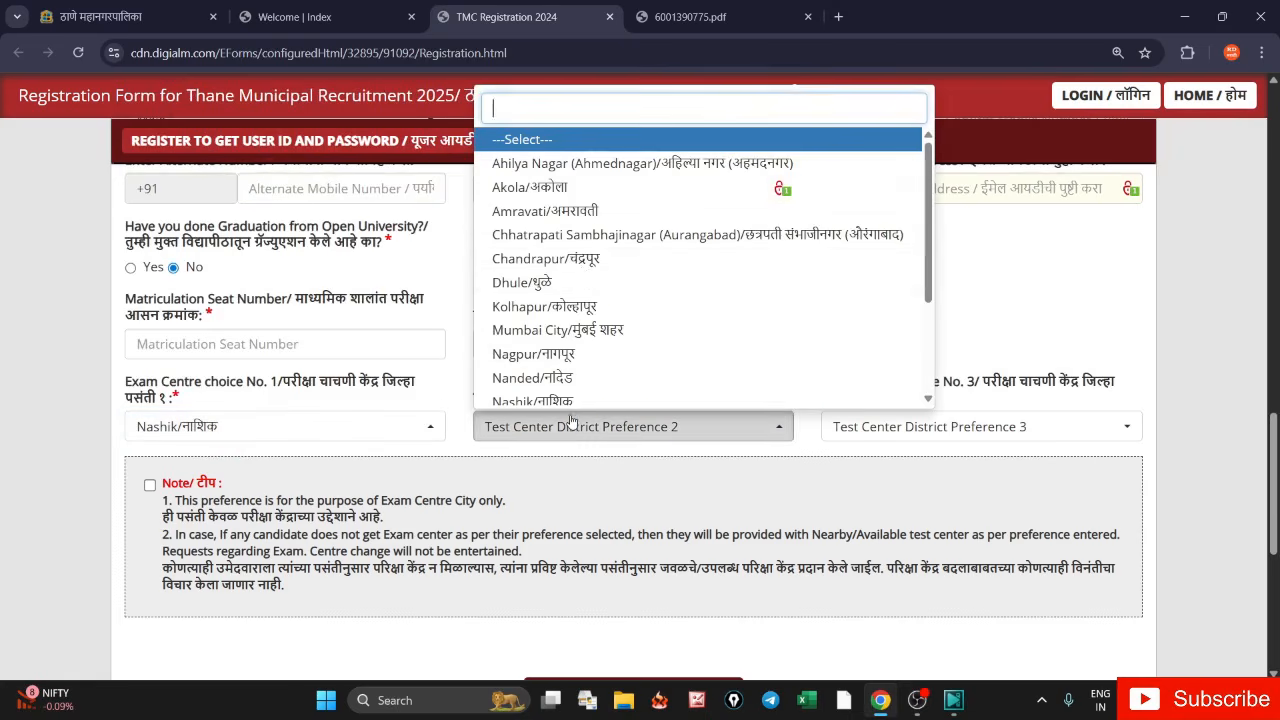
{"action": "left_click", "coordinate": [580, 330]}
{"action": "left_click", "coordinate": [855, 437]}
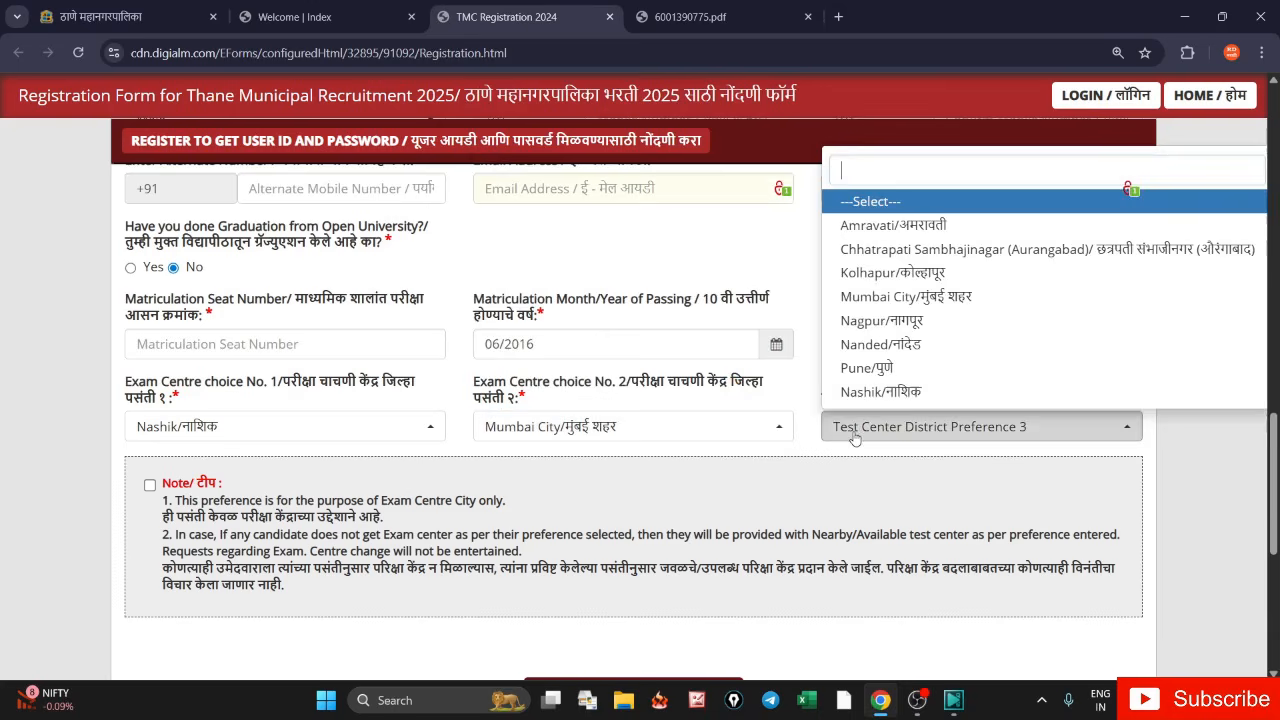
{"action": "left_click", "coordinate": [893, 368]}
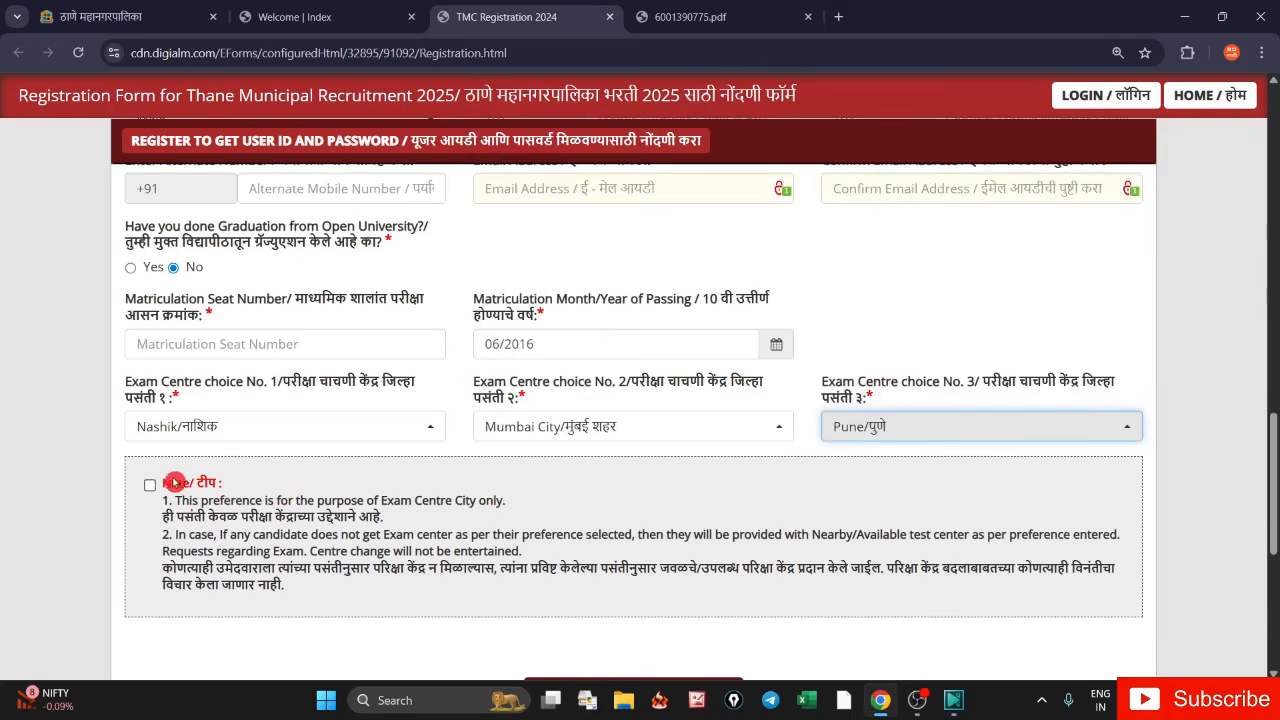
{"action": "left_click", "coordinate": [150, 486]}
{"action": "scroll", "coordinate": [427, 519], "scroll_direction": "down", "scroll_amount": 3}
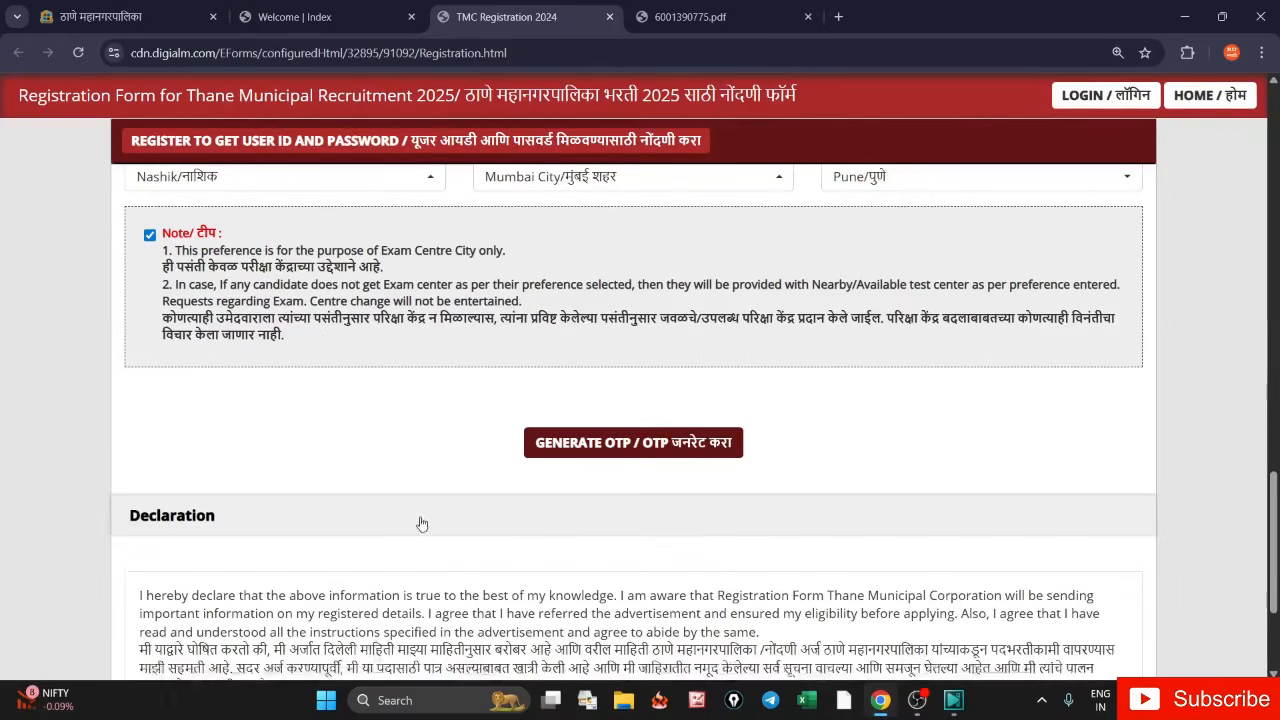
- Request a one-time password by solving the captcha, and dismiss the OTP alert
{"action": "left_click", "coordinate": [582, 443]}
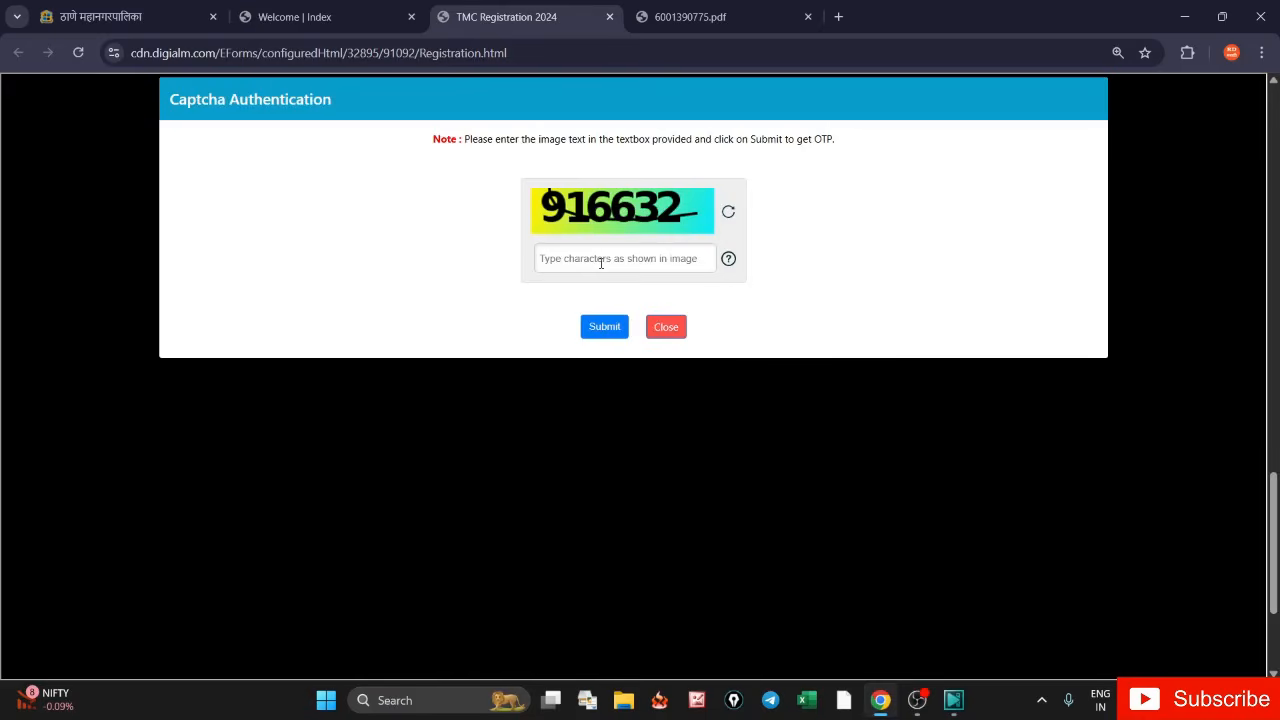
{"action": "left_click", "coordinate": [601, 263]}
{"action": "type", "text": "916632"}
{"action": "left_click", "coordinate": [610, 327]}
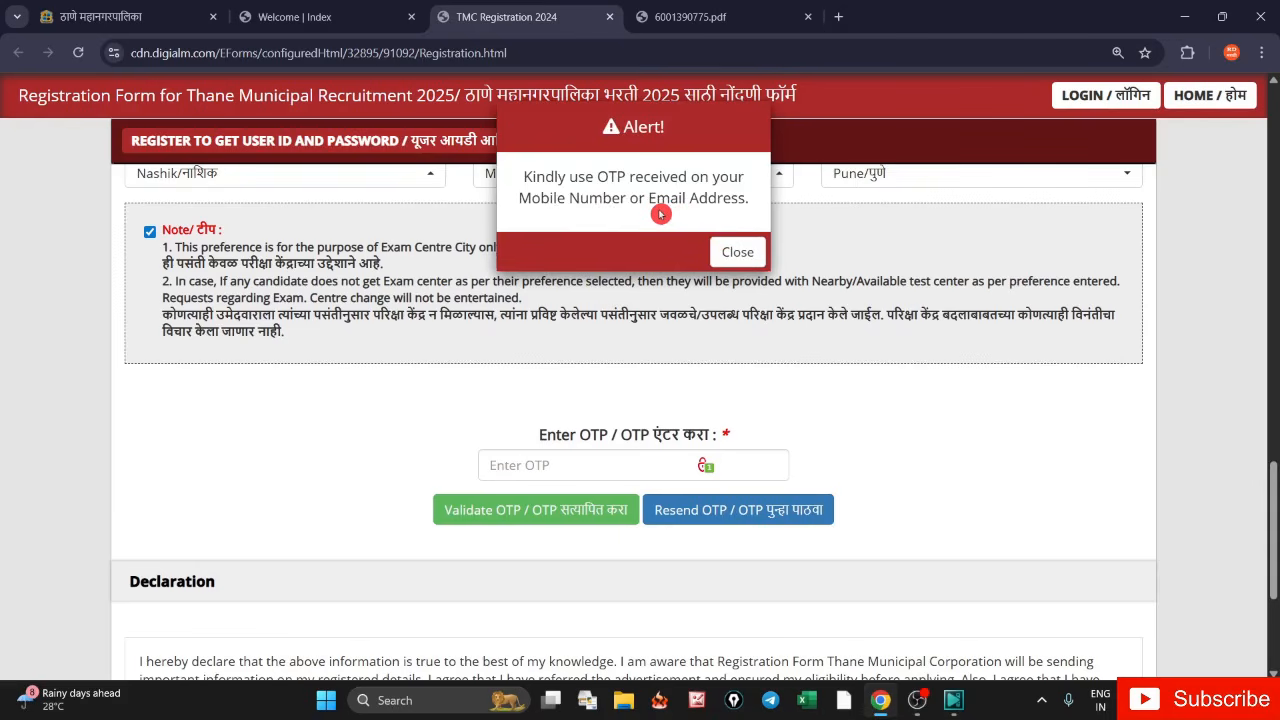
{"action": "left_click", "coordinate": [737, 252]}
- Enter the received OTP, validate it, and close the success message
{"action": "left_click", "coordinate": [533, 464]}
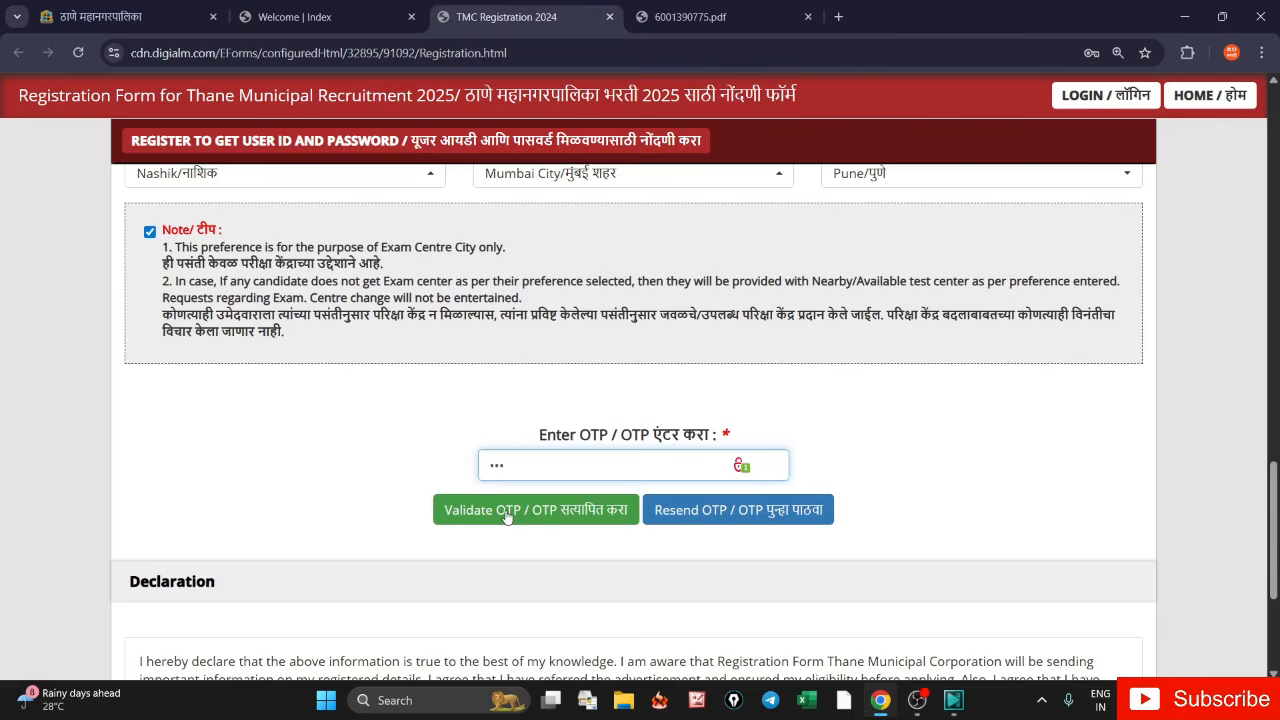
{"action": "left_click", "coordinate": [509, 517]}
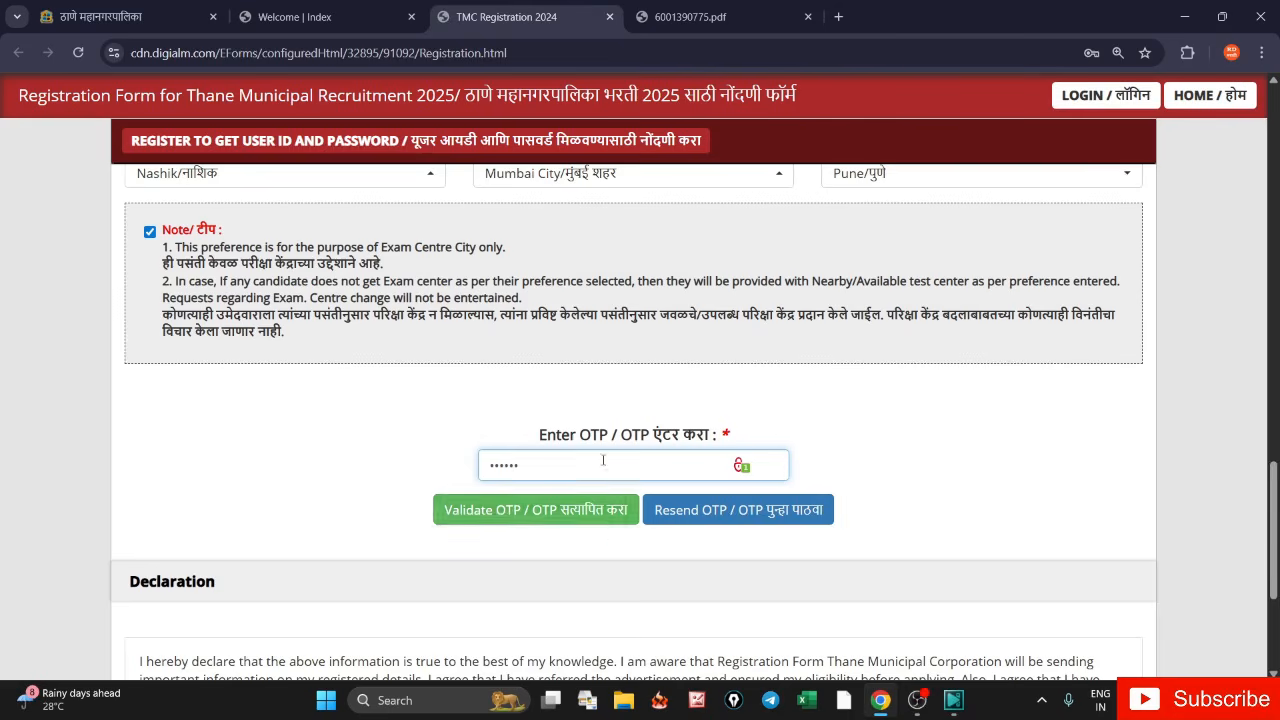
{"action": "left_click", "coordinate": [538, 518]}
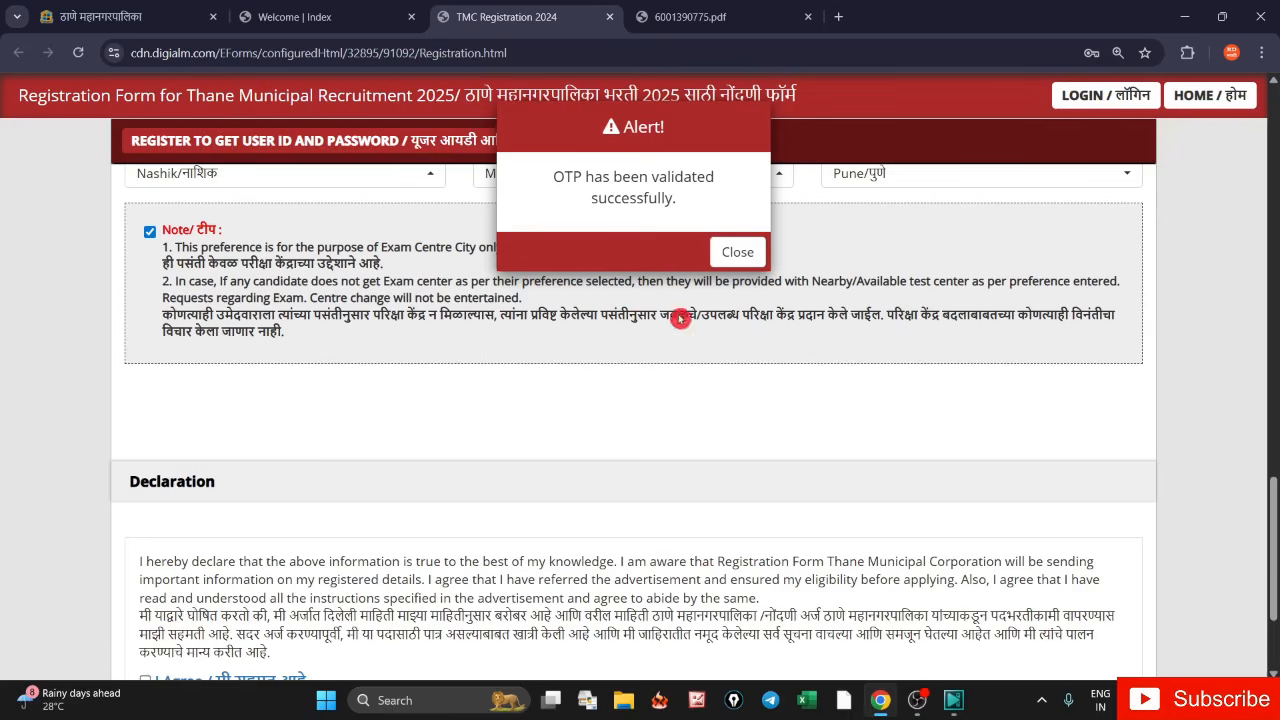
{"action": "left_click", "coordinate": [737, 252]}
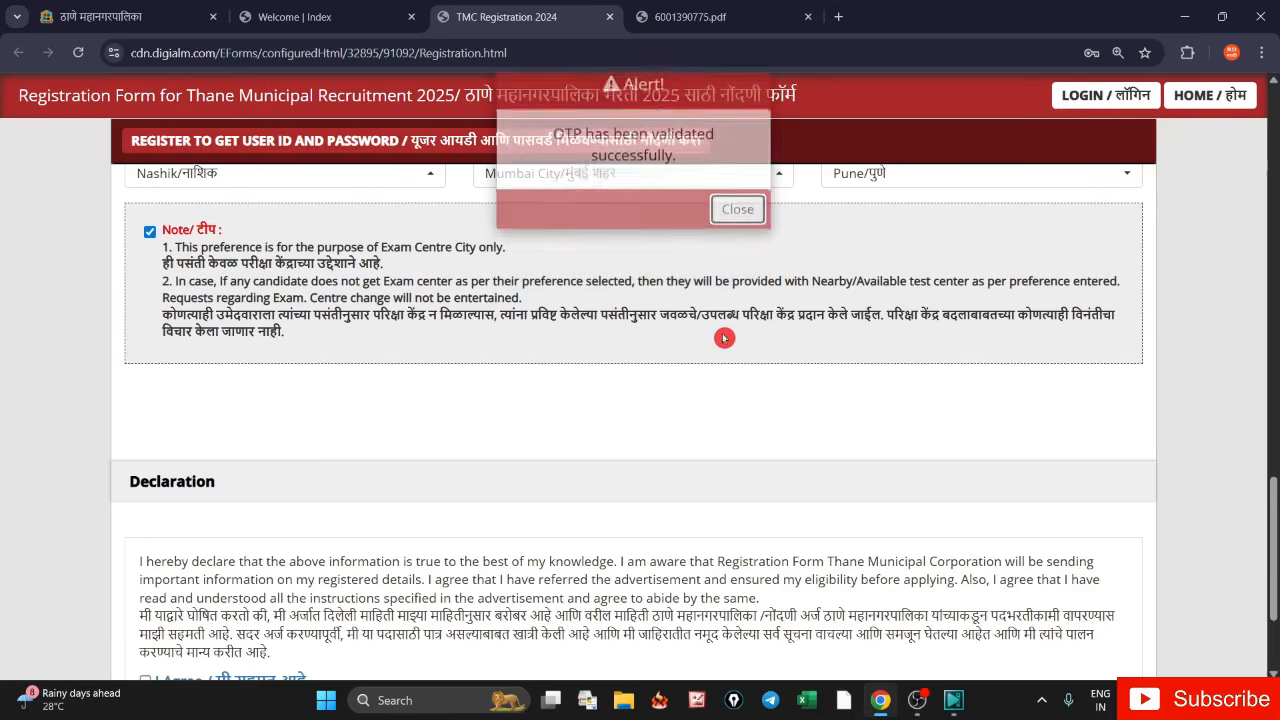
{"action": "scroll", "coordinate": [706, 381], "scroll_direction": "down", "scroll_amount": 3}
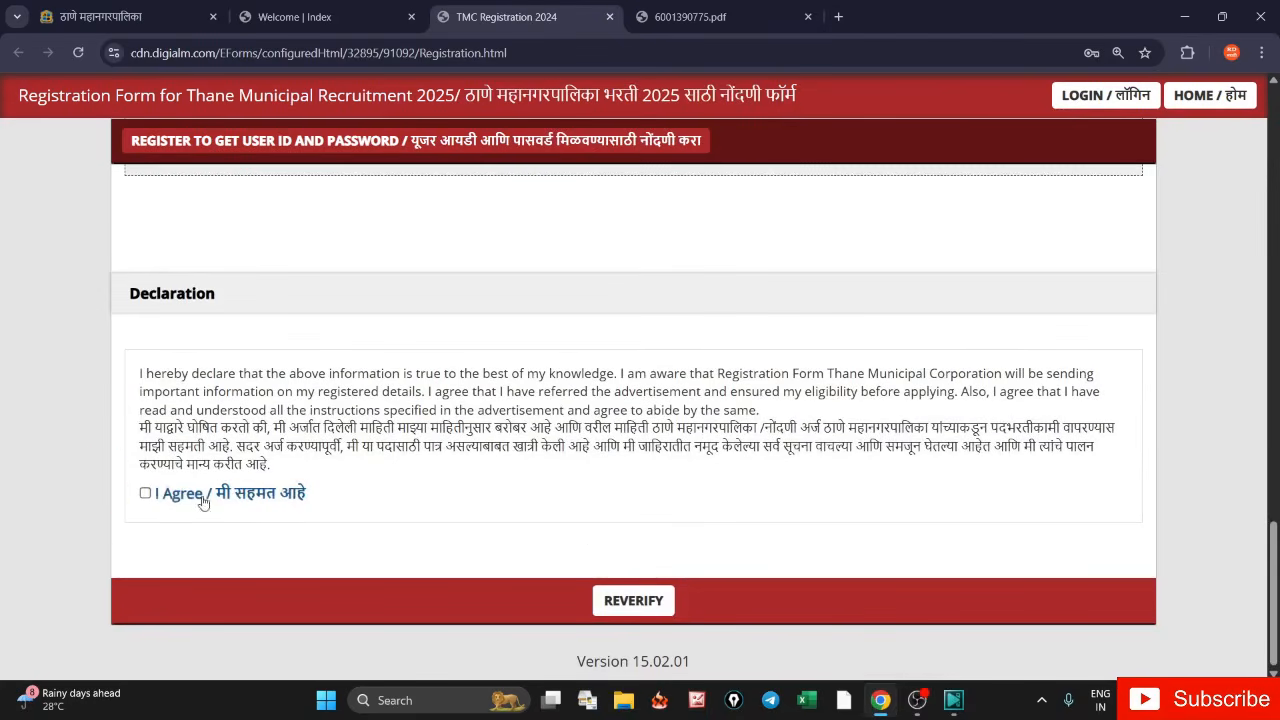
- Agree to the declaration and bring up the reverification table
{"action": "left_click", "coordinate": [146, 496]}
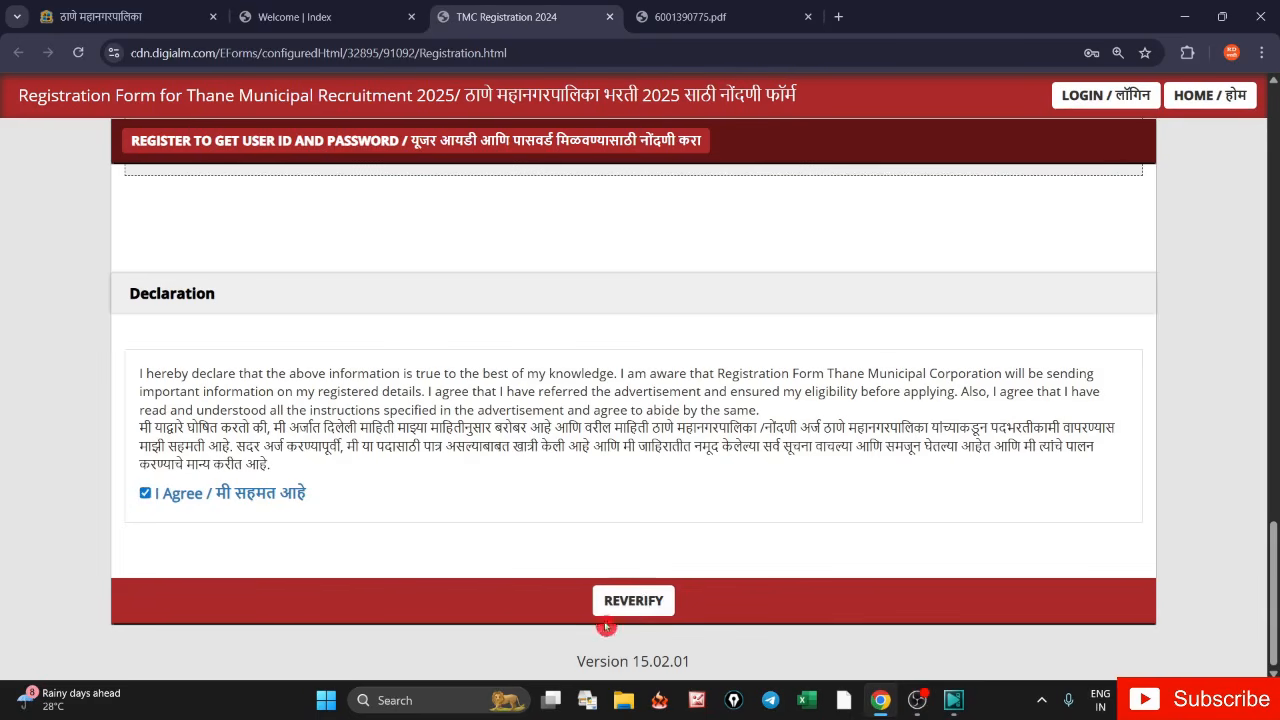
{"action": "left_click", "coordinate": [633, 603]}
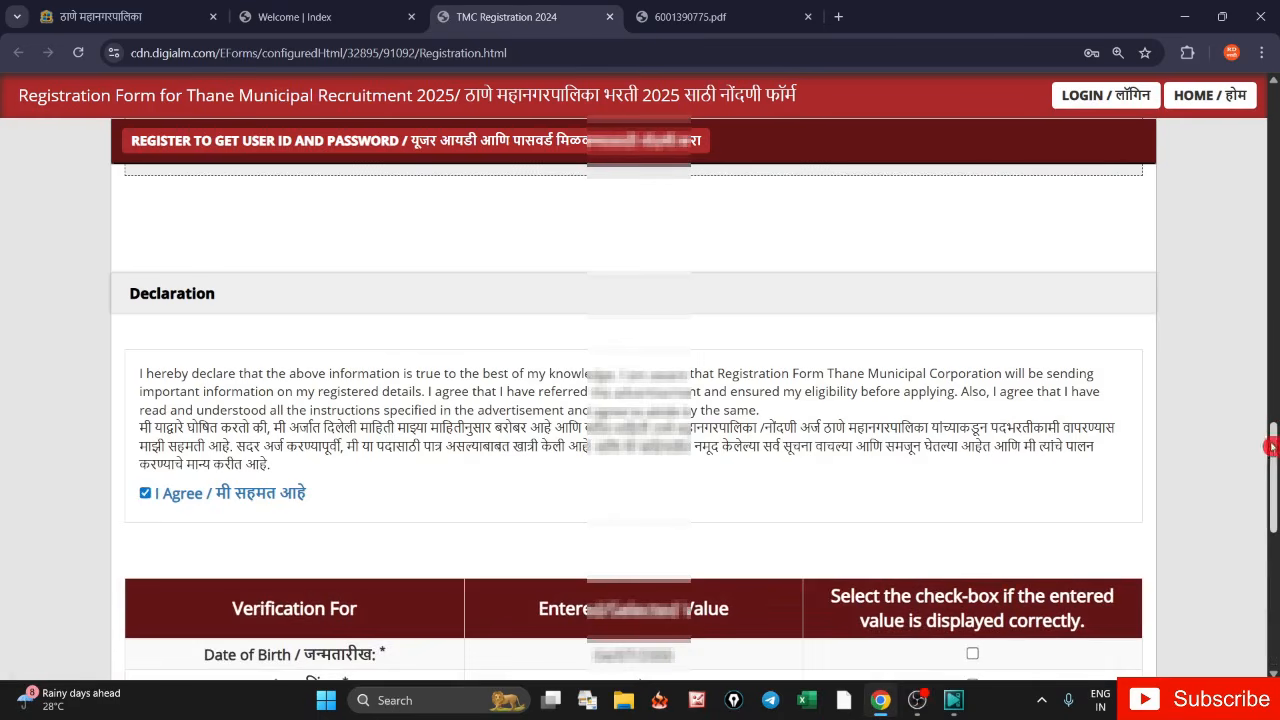
{"action": "left_click_drag", "start_coordinate": [1275, 453], "coordinate": [1275, 520]}
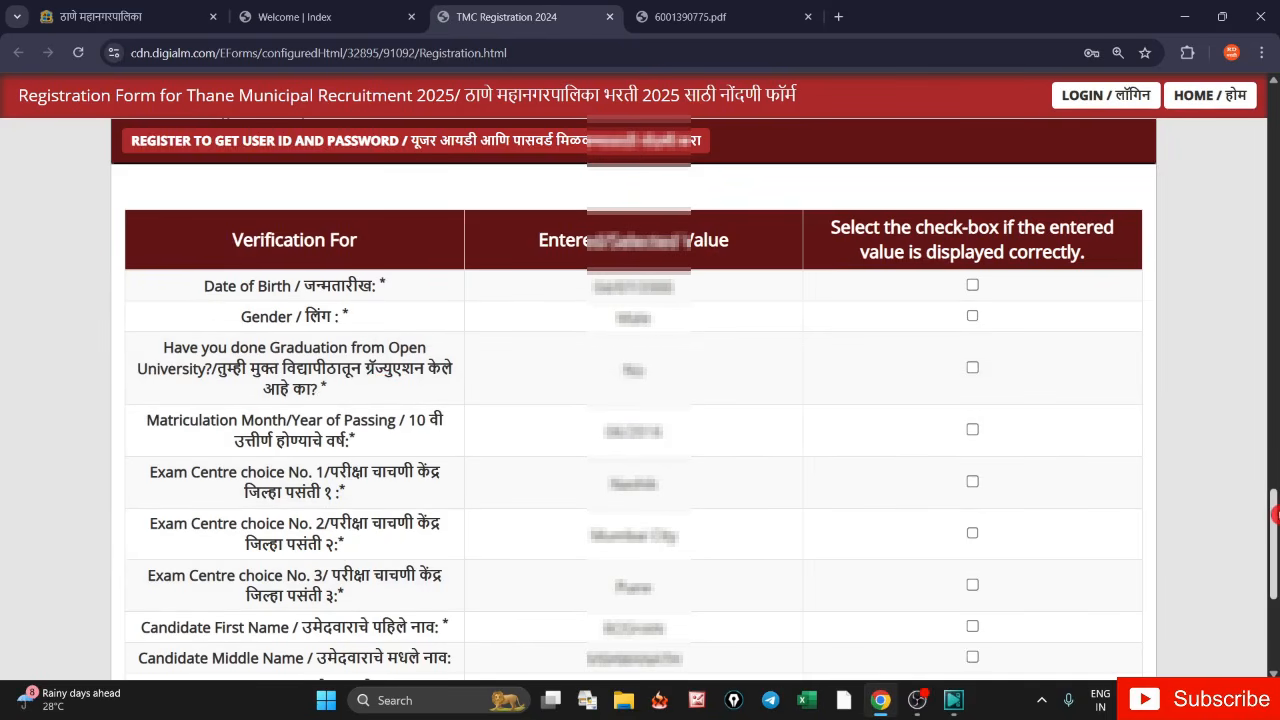
{"action": "scroll", "coordinate": [1014, 468], "scroll_direction": "down", "scroll_amount": 2}
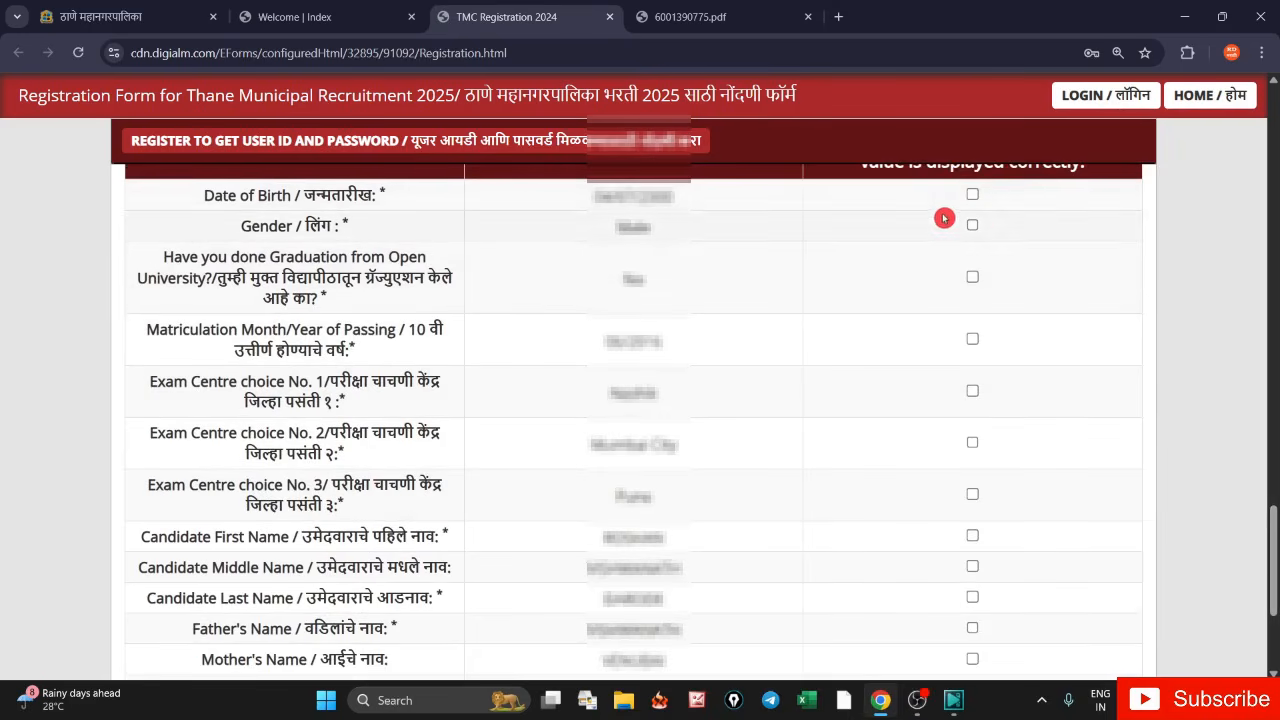
- Confirm Date of Birth, Gender, Open University answer and exam centre choices 1–3
{"action": "left_click", "coordinate": [972, 194]}
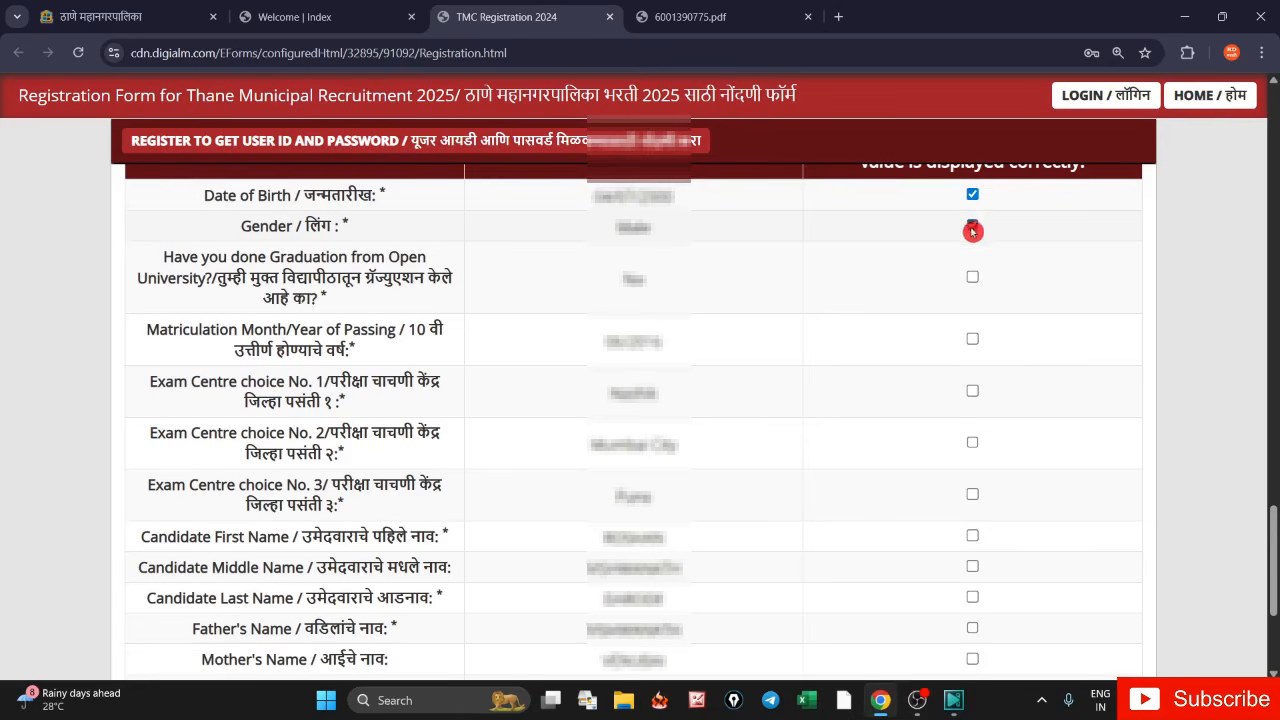
{"action": "left_click", "coordinate": [972, 227]}
{"action": "left_click", "coordinate": [972, 277]}
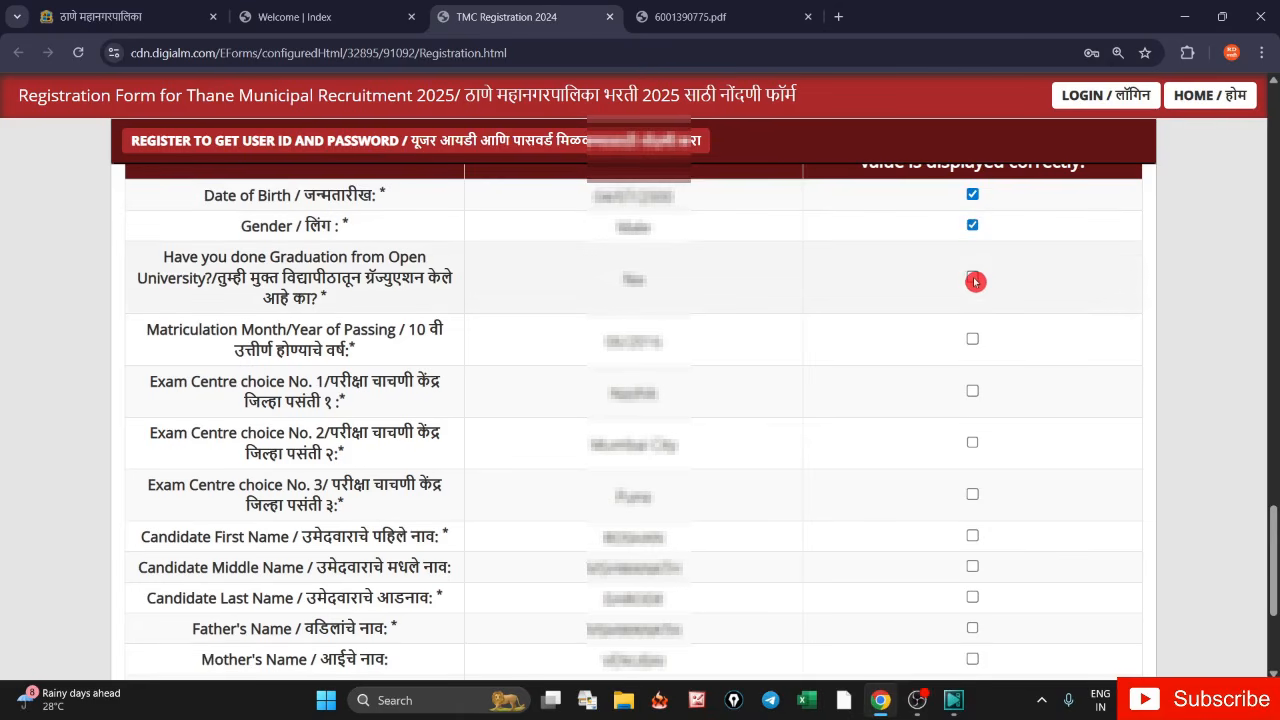
{"action": "left_click", "coordinate": [972, 391]}
{"action": "left_click", "coordinate": [973, 445]}
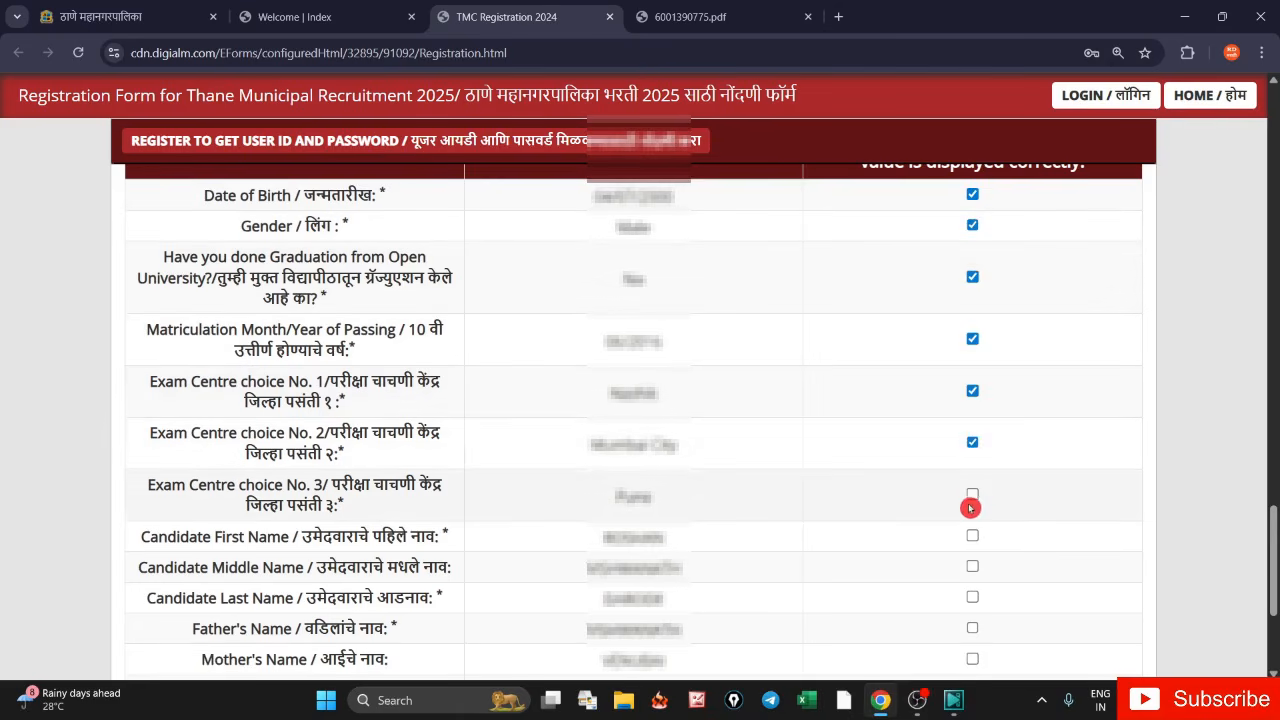
{"action": "left_click", "coordinate": [974, 495]}
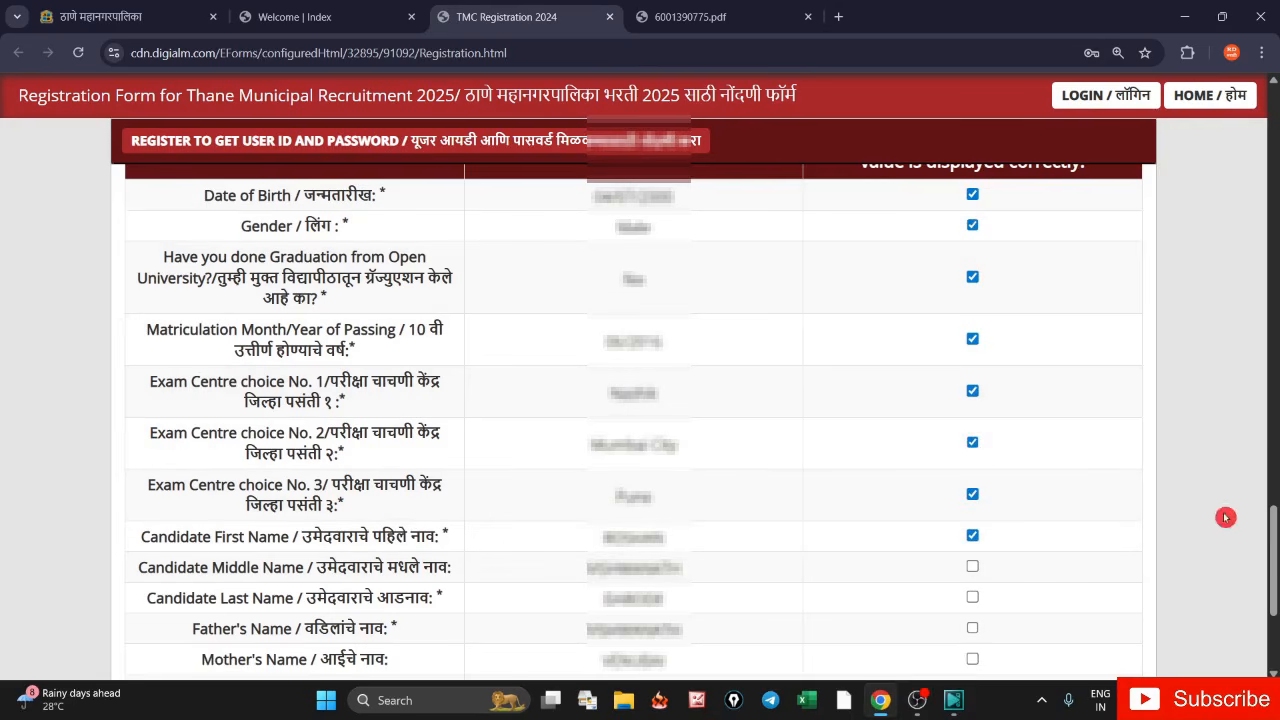
- Confirm Father's Name, Mobile Number, Email Address and Matriculation Seat Number
{"action": "scroll", "coordinate": [1272, 547], "scroll_direction": "down", "scroll_amount": 3}
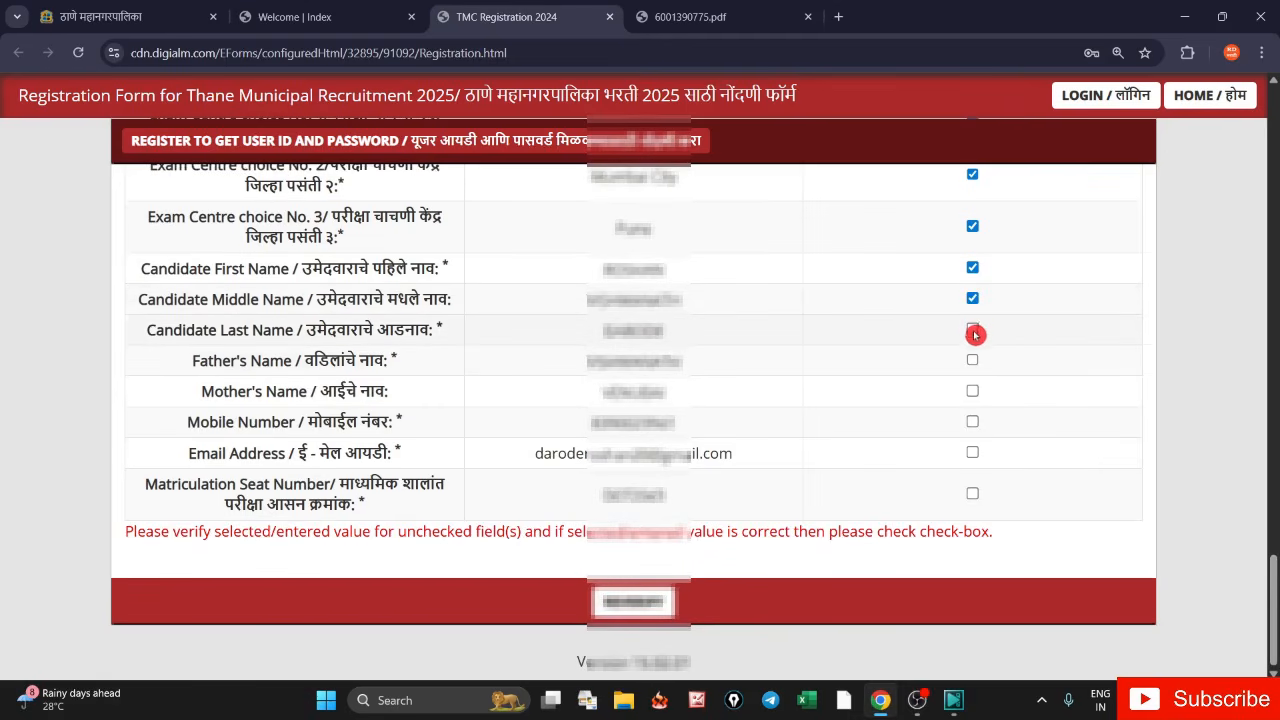
{"action": "left_click", "coordinate": [972, 360]}
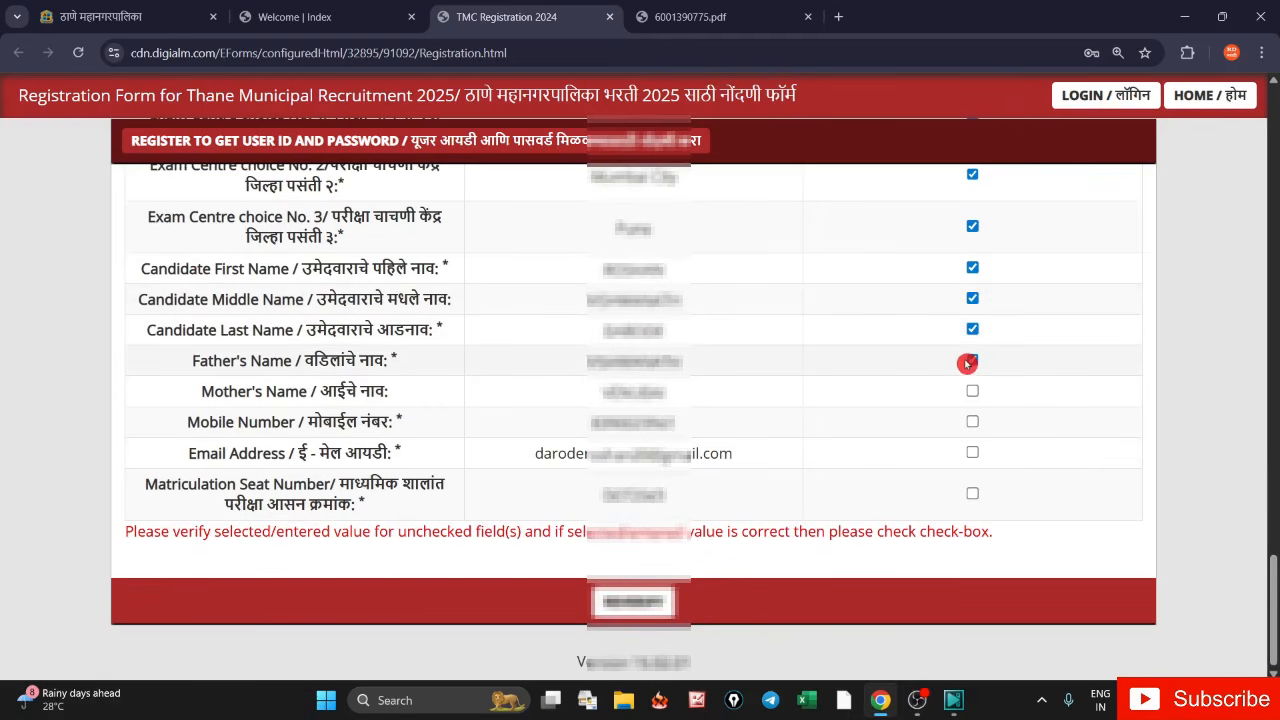
{"action": "left_click", "coordinate": [972, 422]}
{"action": "left_click", "coordinate": [972, 453]}
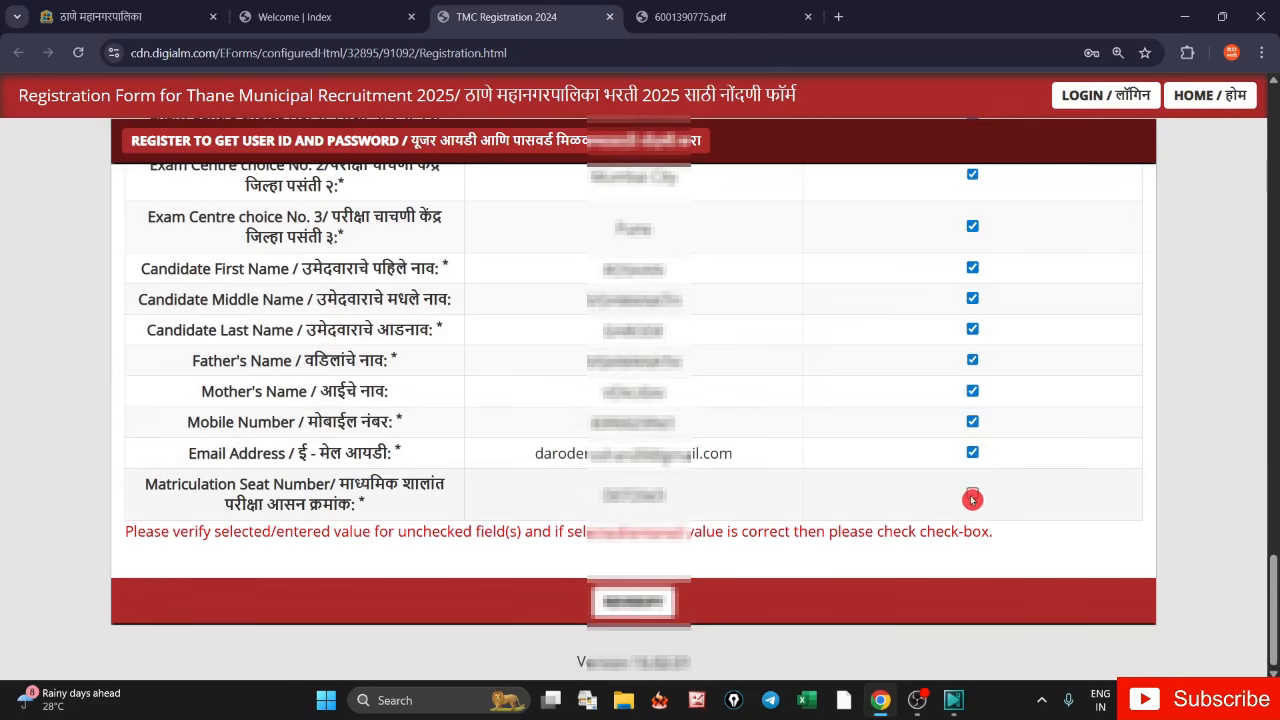
{"action": "left_click", "coordinate": [972, 499]}
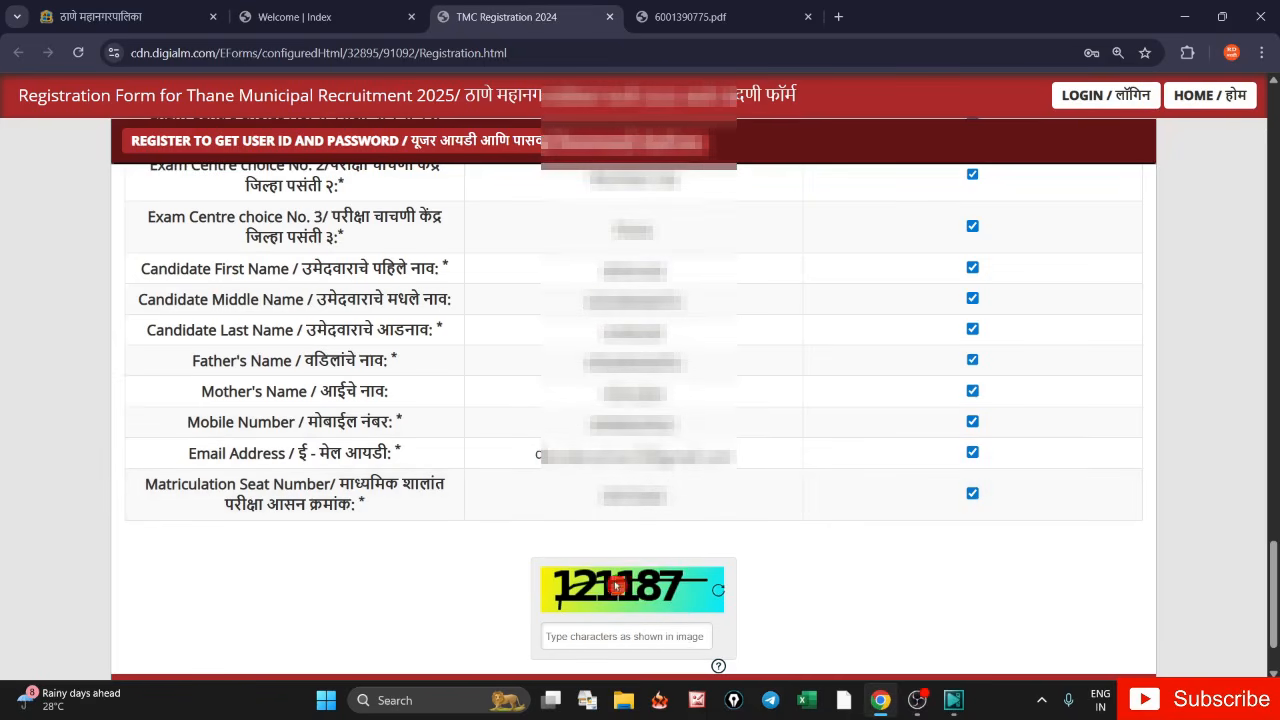
- Enter the final captcha, submit the registration form and confirm with OK
{"action": "left_click", "coordinate": [556, 635]}
{"action": "type", "text": "12118"}
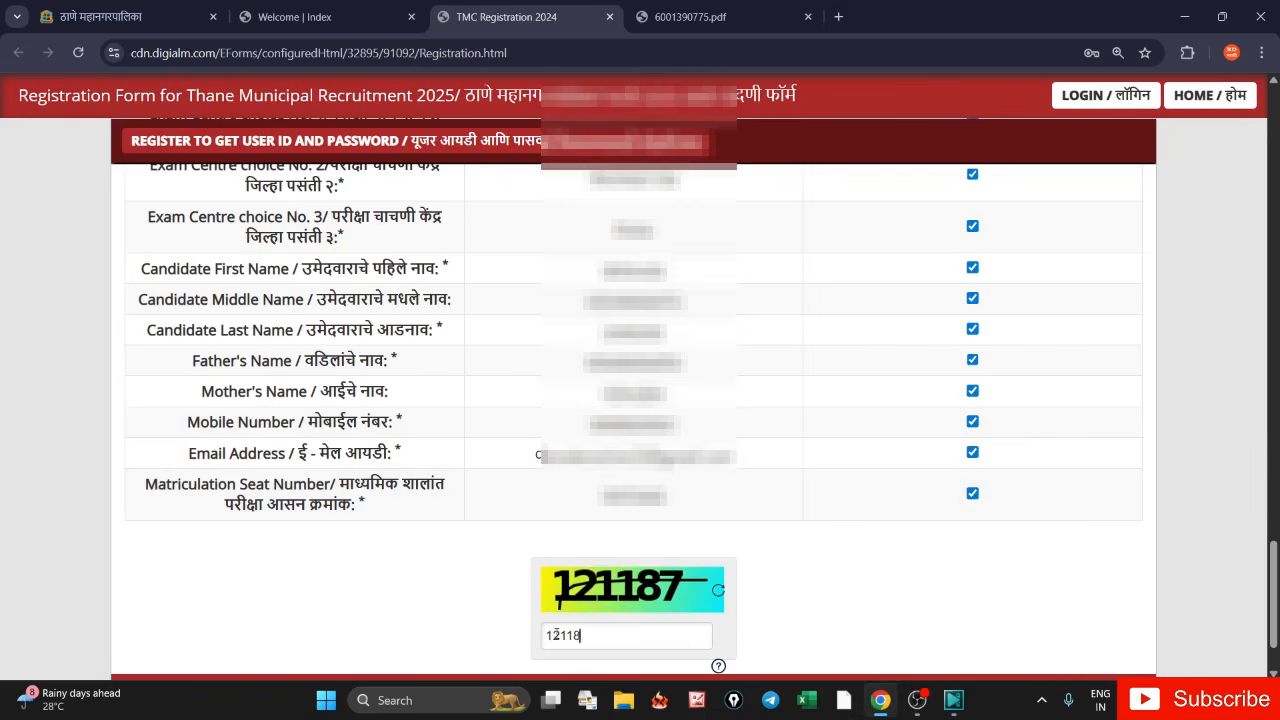
{"action": "type", "text": "7"}
{"action": "scroll", "coordinate": [1275, 584], "scroll_direction": "down", "scroll_amount": 1}
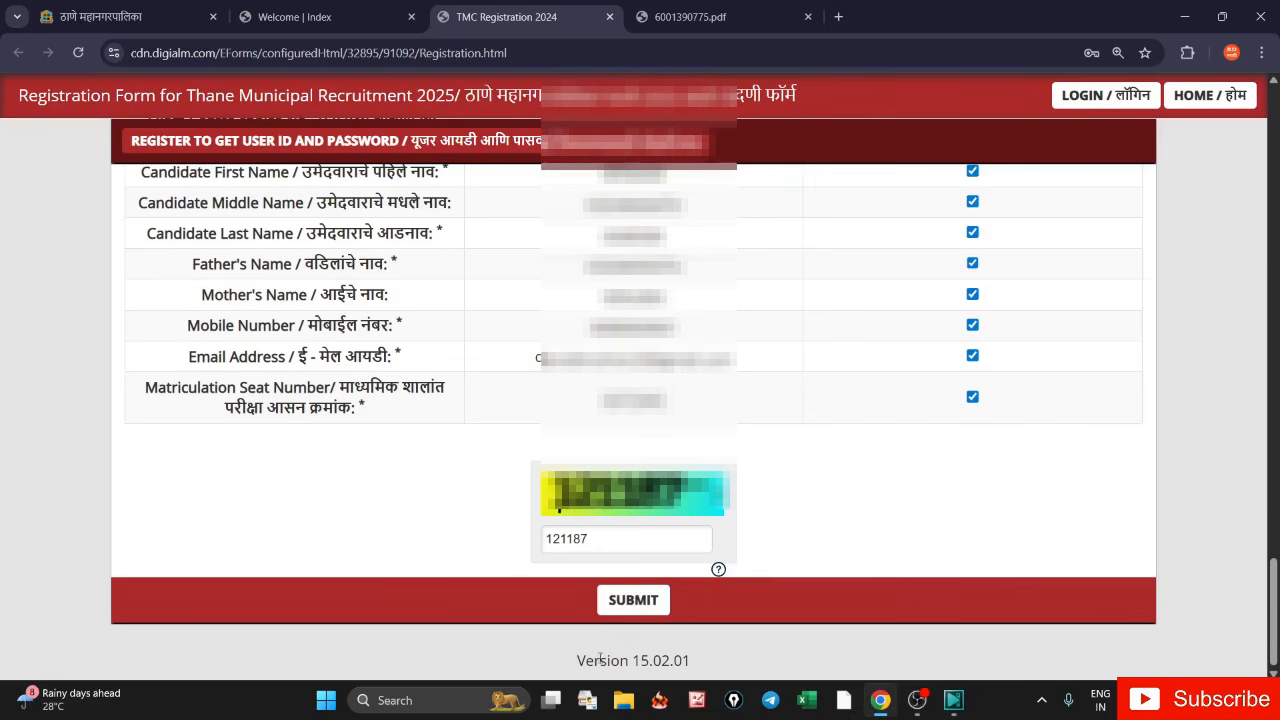
{"action": "left_click", "coordinate": [633, 600]}
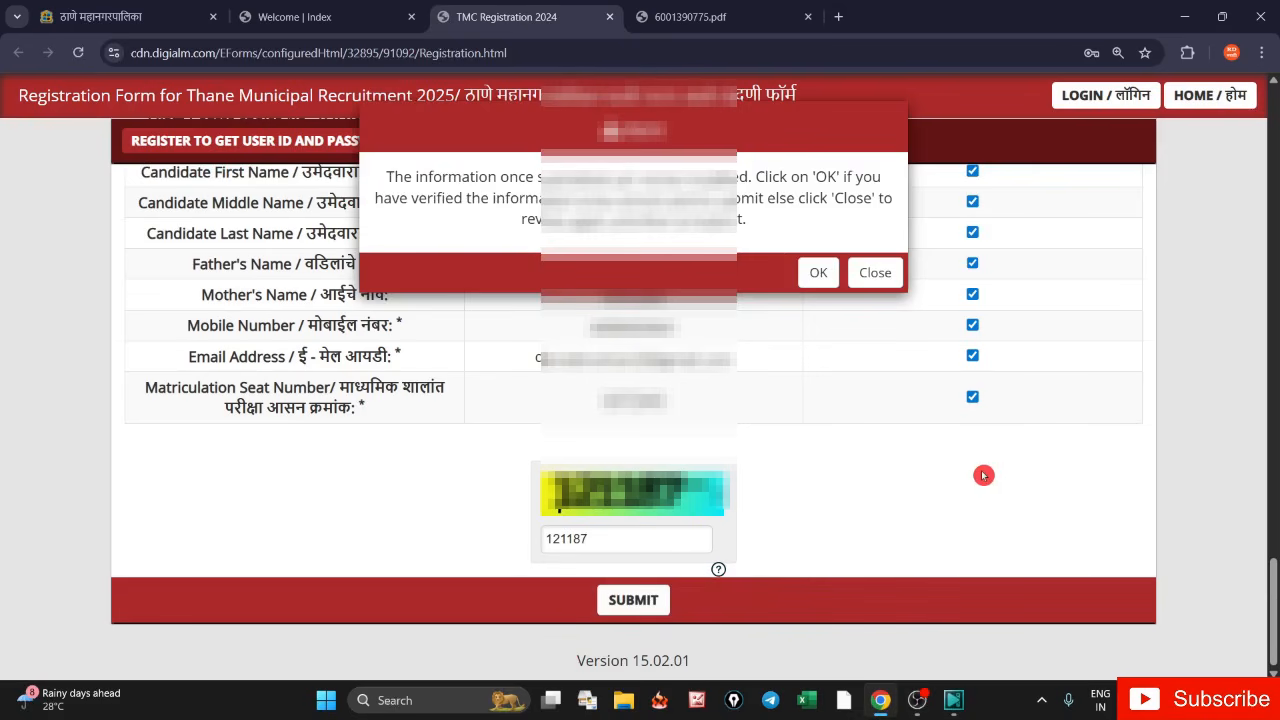
{"action": "left_click", "coordinate": [816, 272]}
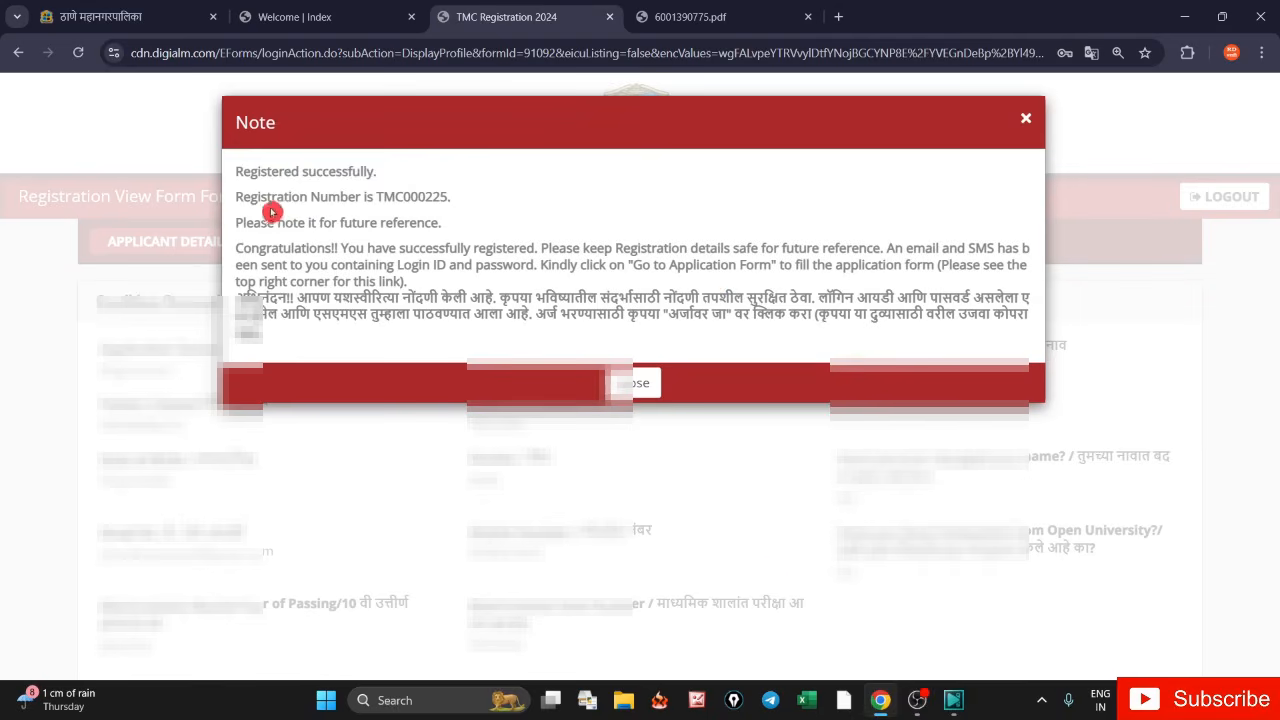
- Note the registration number and success message, close the Note, and select the personal details
{"action": "left_click_drag", "start_coordinate": [240, 203], "coordinate": [458, 208]}
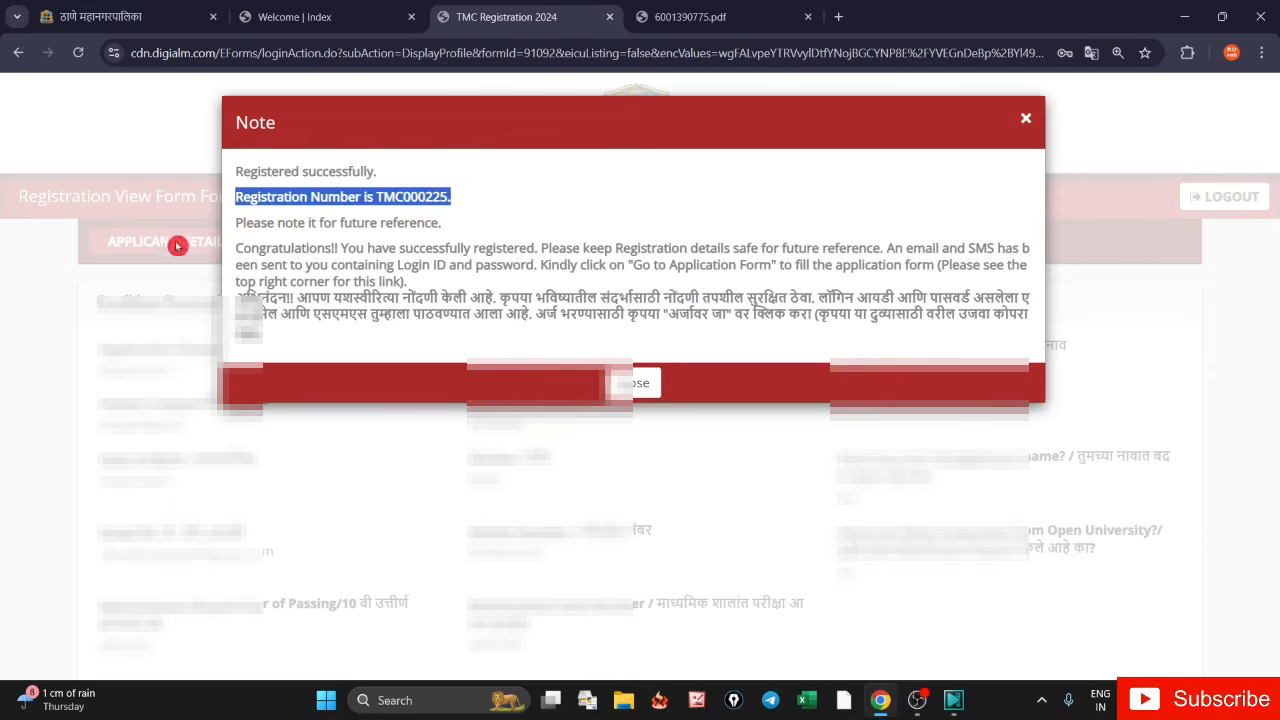
{"action": "left_click_drag", "start_coordinate": [245, 172], "coordinate": [363, 174]}
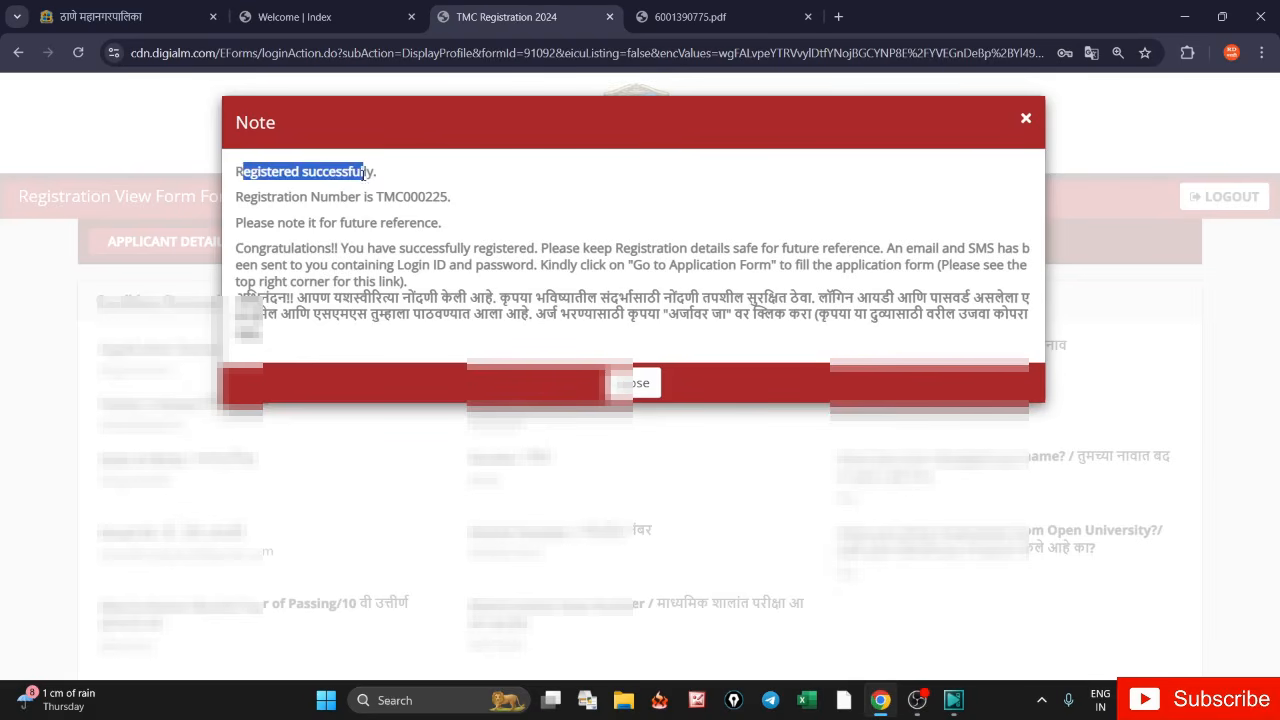
{"action": "left_click", "coordinate": [638, 385]}
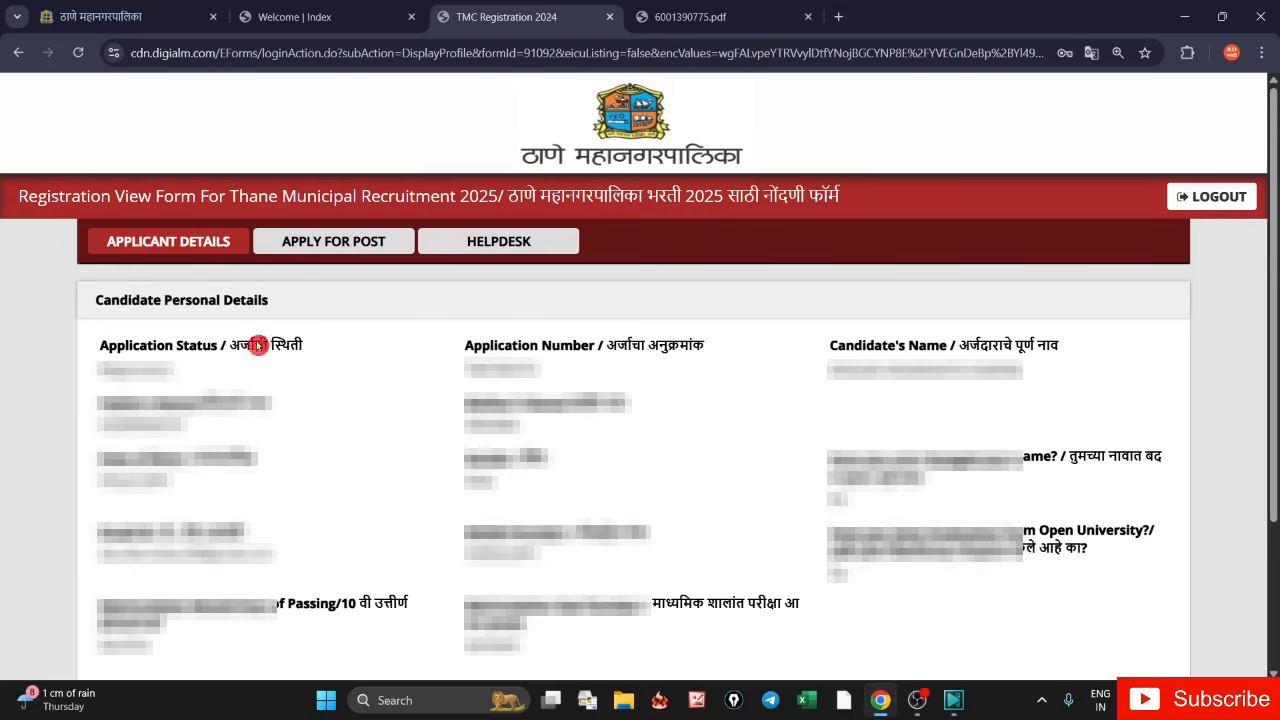
{"action": "left_click_drag", "start_coordinate": [99, 350], "coordinate": [560, 506]}
- Start a new post application from Apply for Post and dismiss the translation offer
{"action": "left_click", "coordinate": [363, 516]}
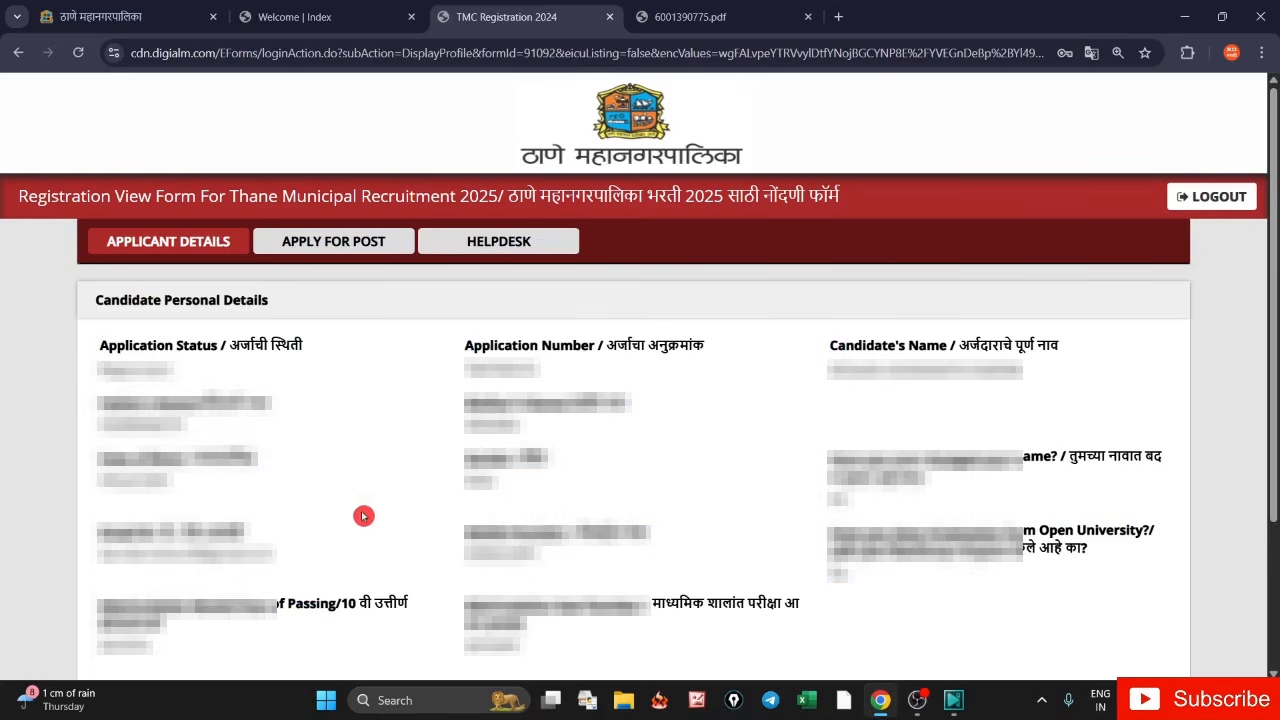
{"action": "left_click", "coordinate": [325, 256]}
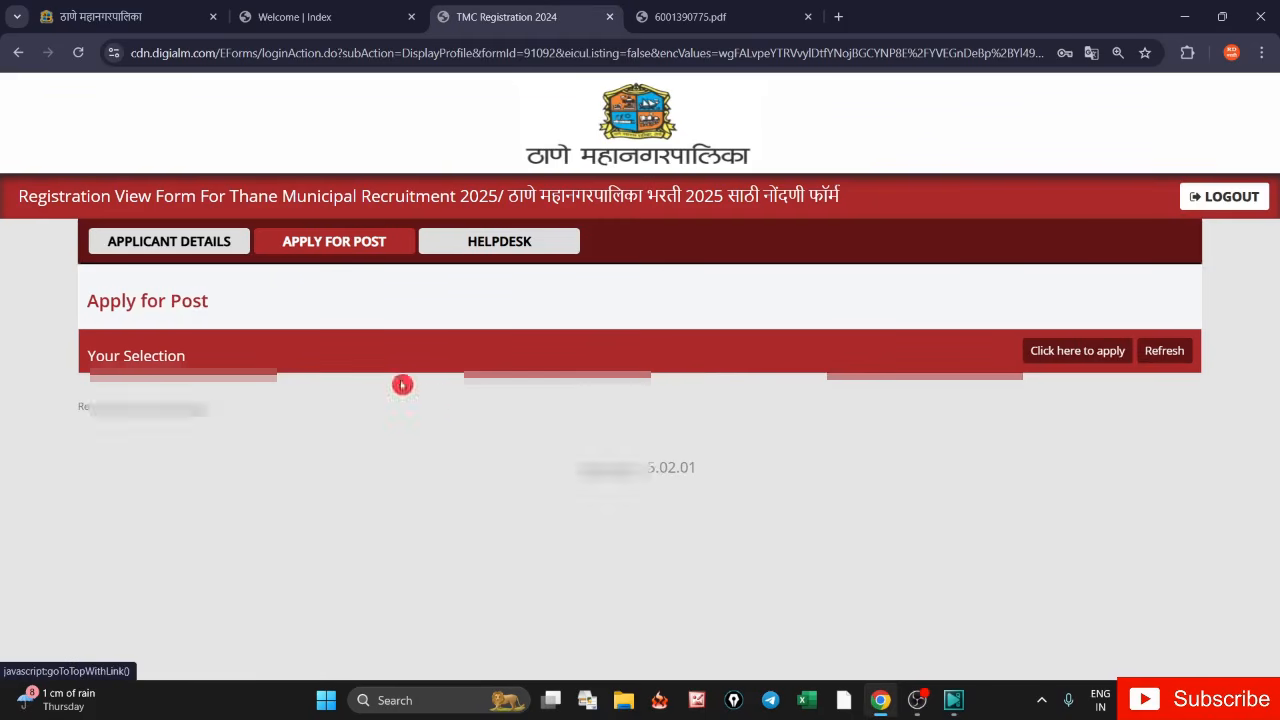
{"action": "left_click", "coordinate": [1077, 358]}
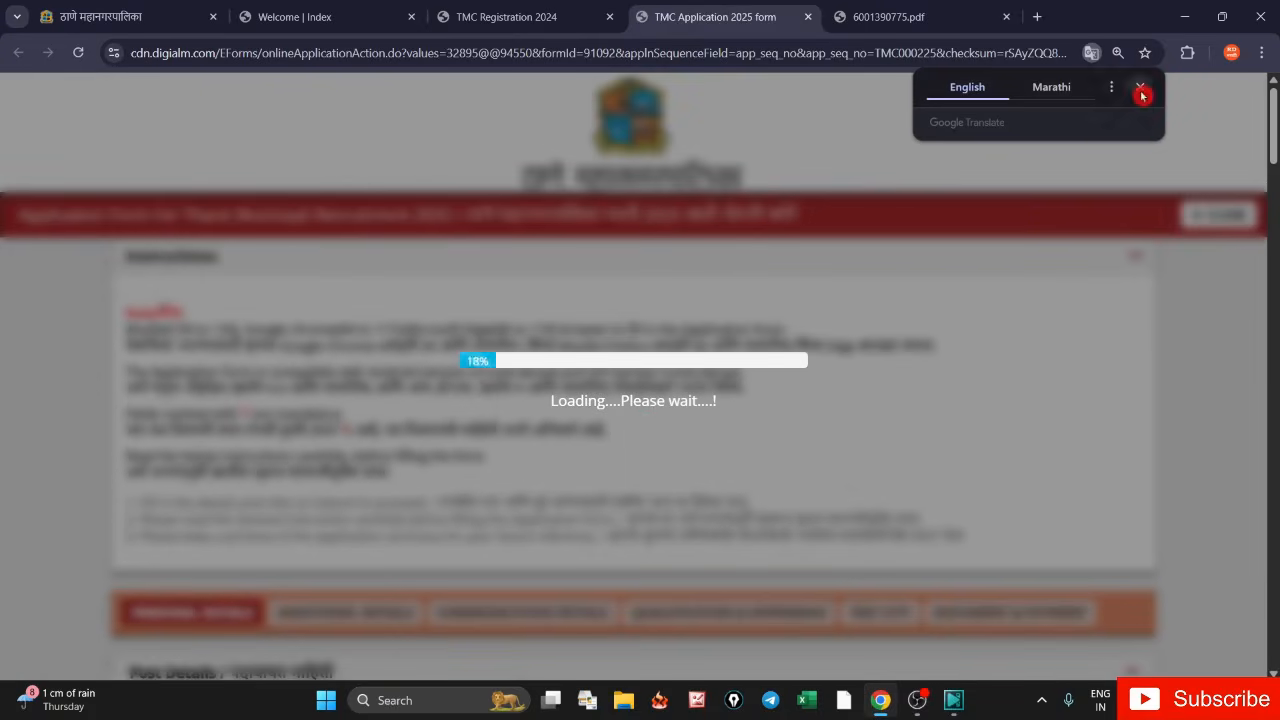
{"action": "left_click", "coordinate": [1141, 93]}
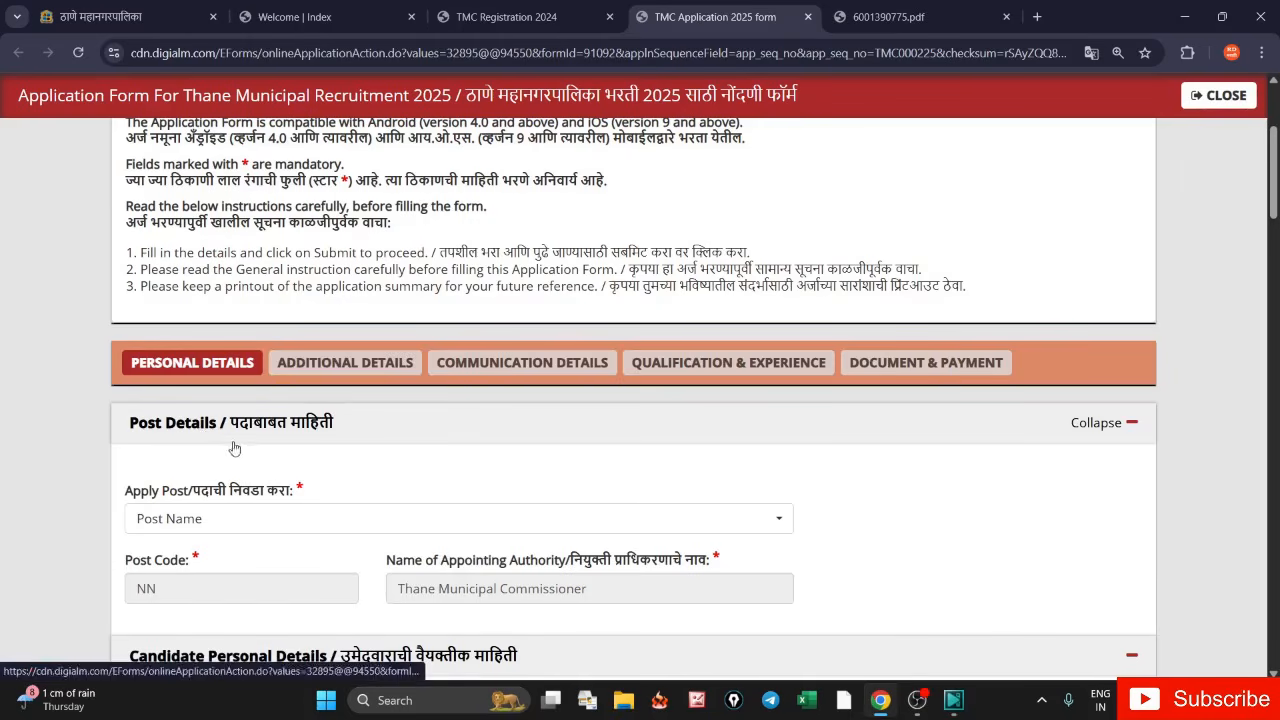
- Choose Clerk - लिपिक तथा टंकलेखक from the Apply Post list, giving post code 77
{"action": "left_click", "coordinate": [257, 520]}
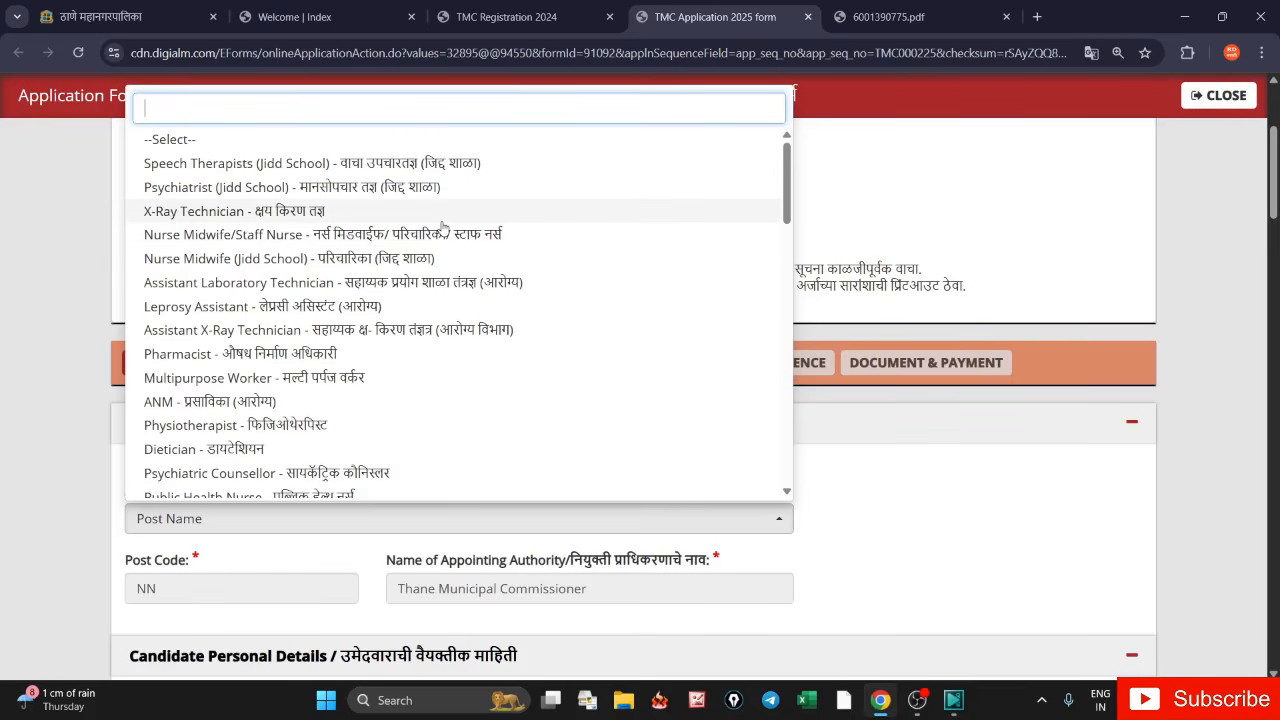
{"action": "left_click", "coordinate": [783, 192]}
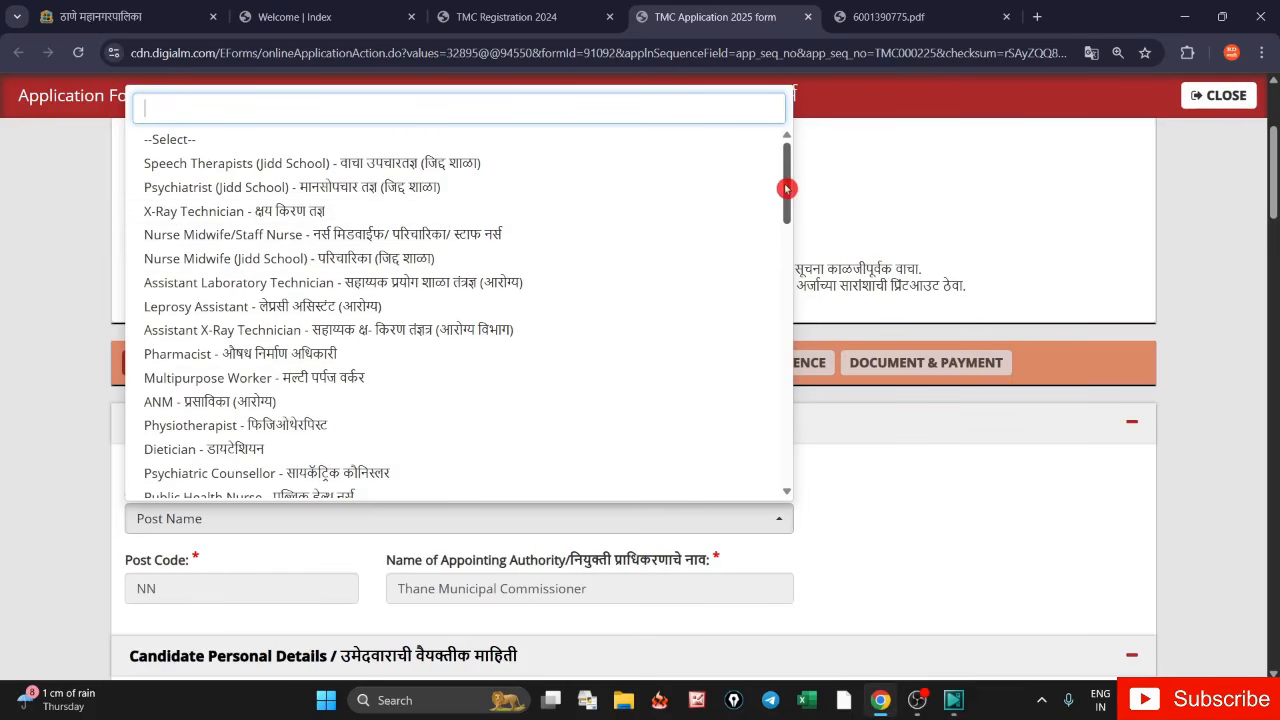
{"action": "left_click_drag", "start_coordinate": [786, 189], "coordinate": [786, 297]}
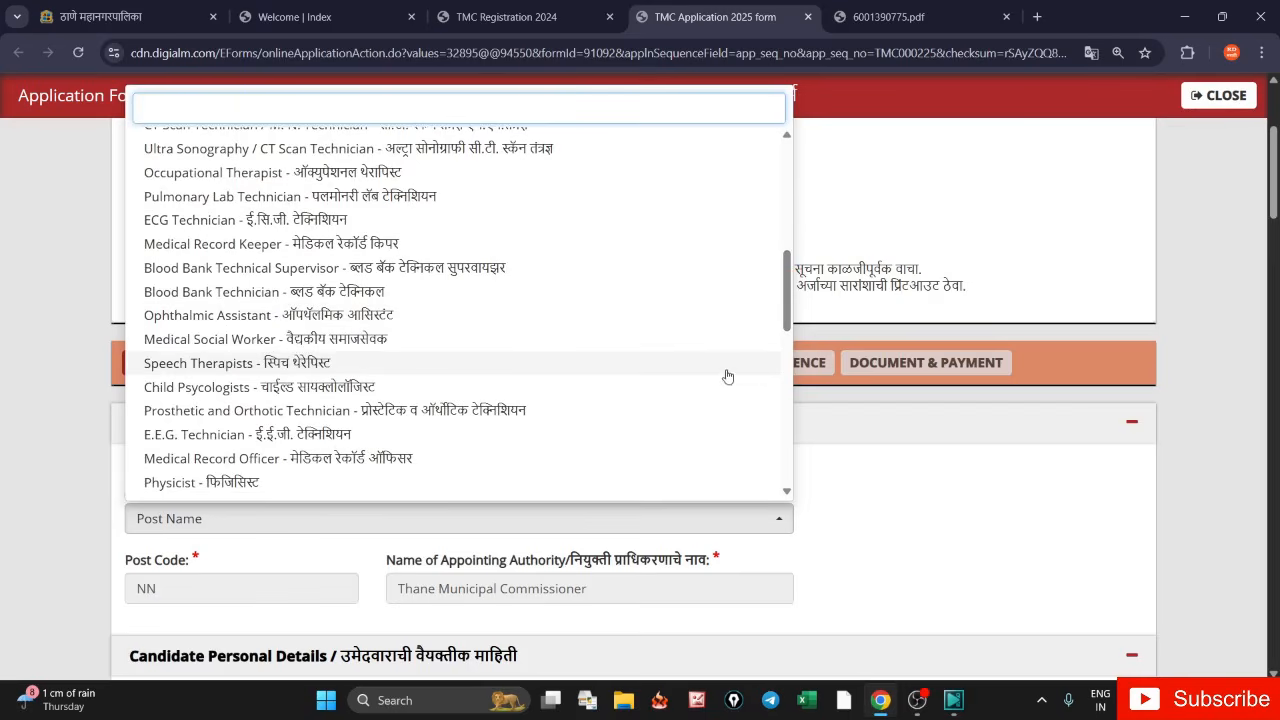
{"action": "left_click_drag", "start_coordinate": [784, 295], "coordinate": [786, 457]}
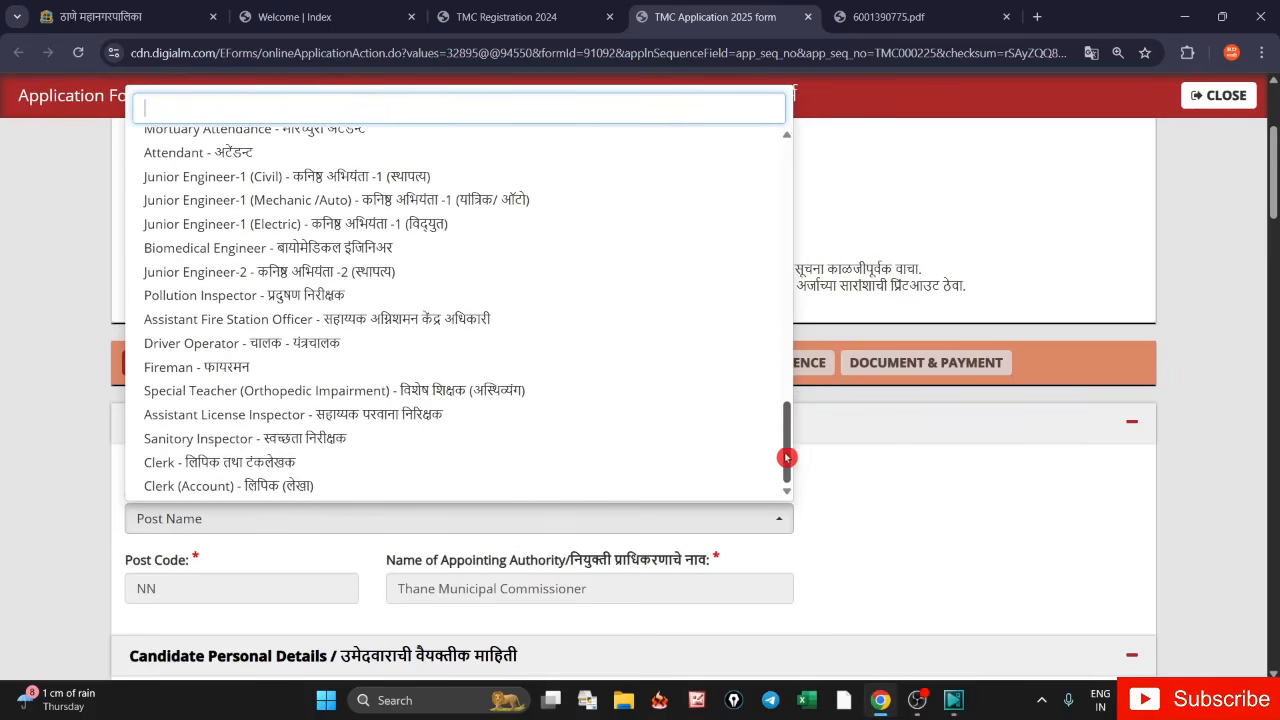
{"action": "left_click", "coordinate": [347, 464]}
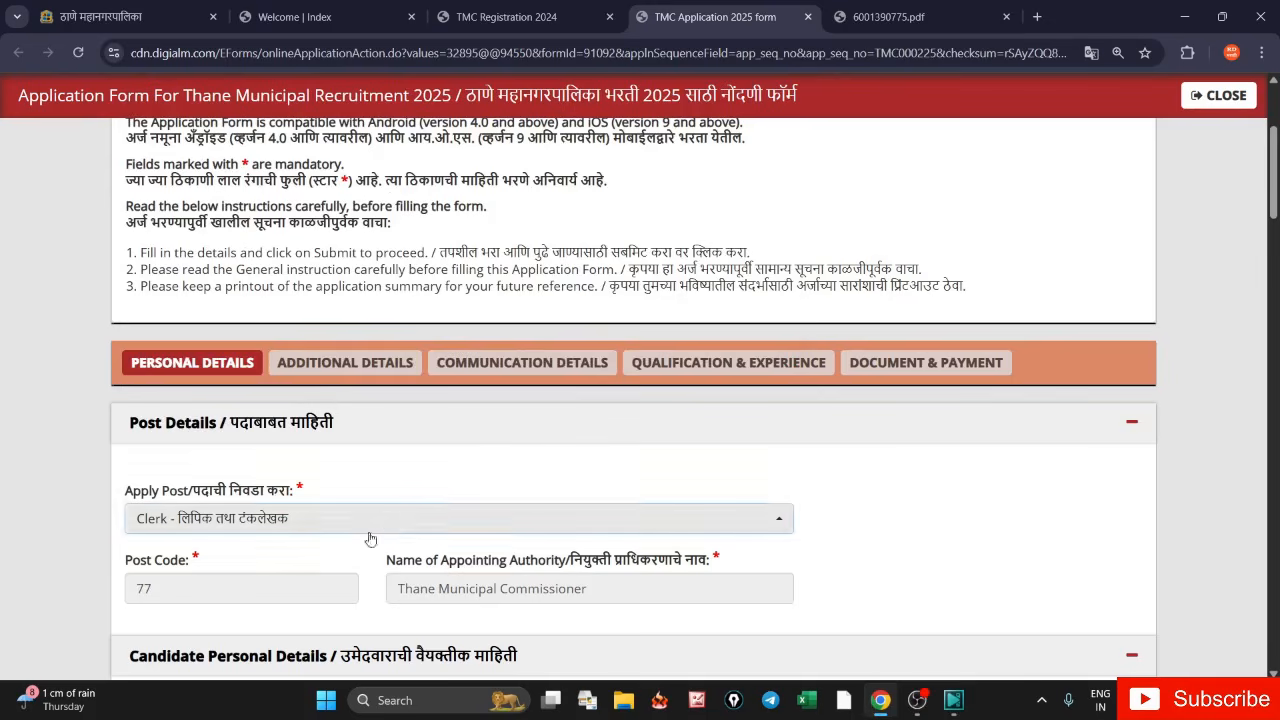
{"action": "left_click_drag", "start_coordinate": [129, 565], "coordinate": [355, 565]}
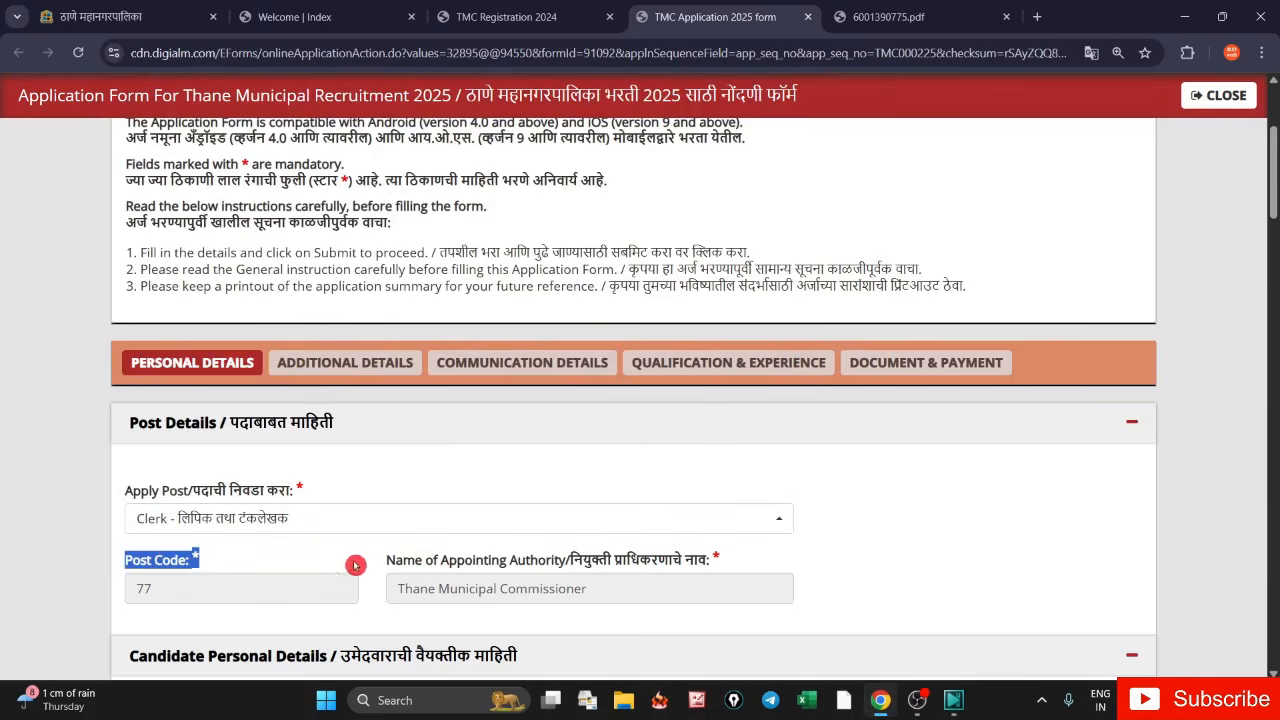
{"action": "left_click", "coordinate": [589, 580]}
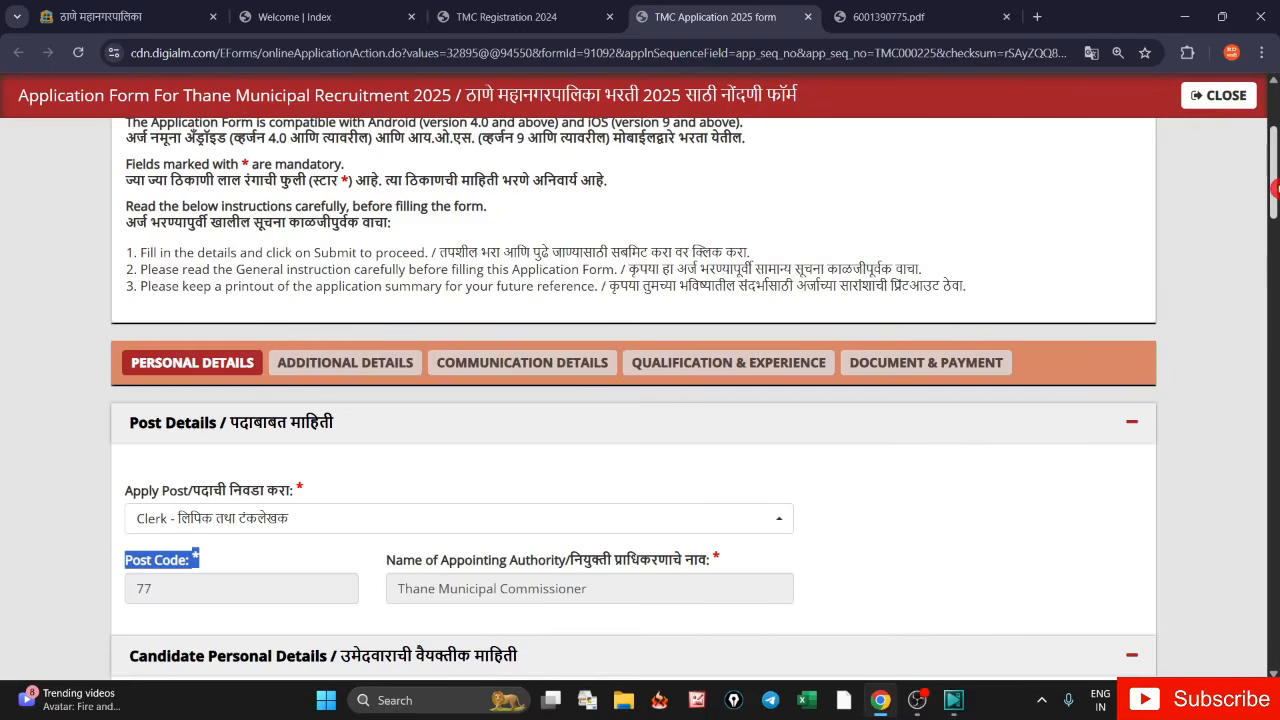
{"action": "left_click", "coordinate": [1271, 290]}
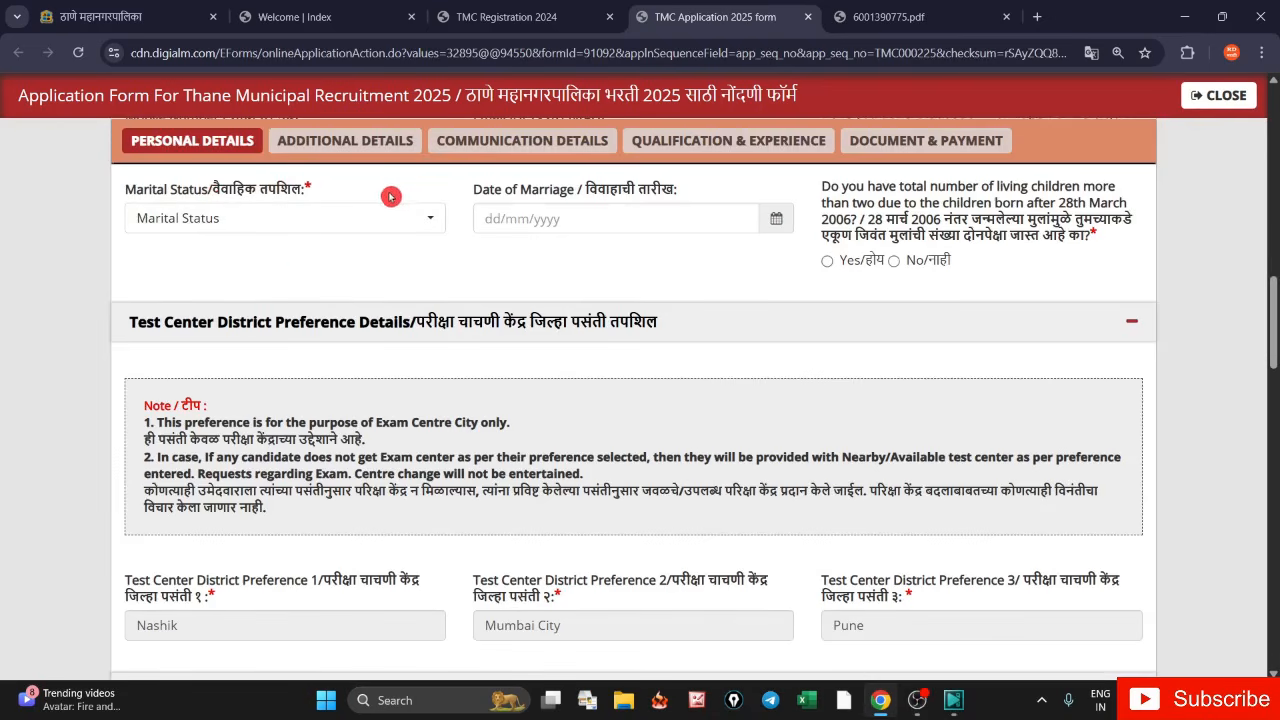
- Set marital status to Married, answer Yes to more than two children, and dismiss the warning
{"action": "left_click", "coordinate": [237, 224]}
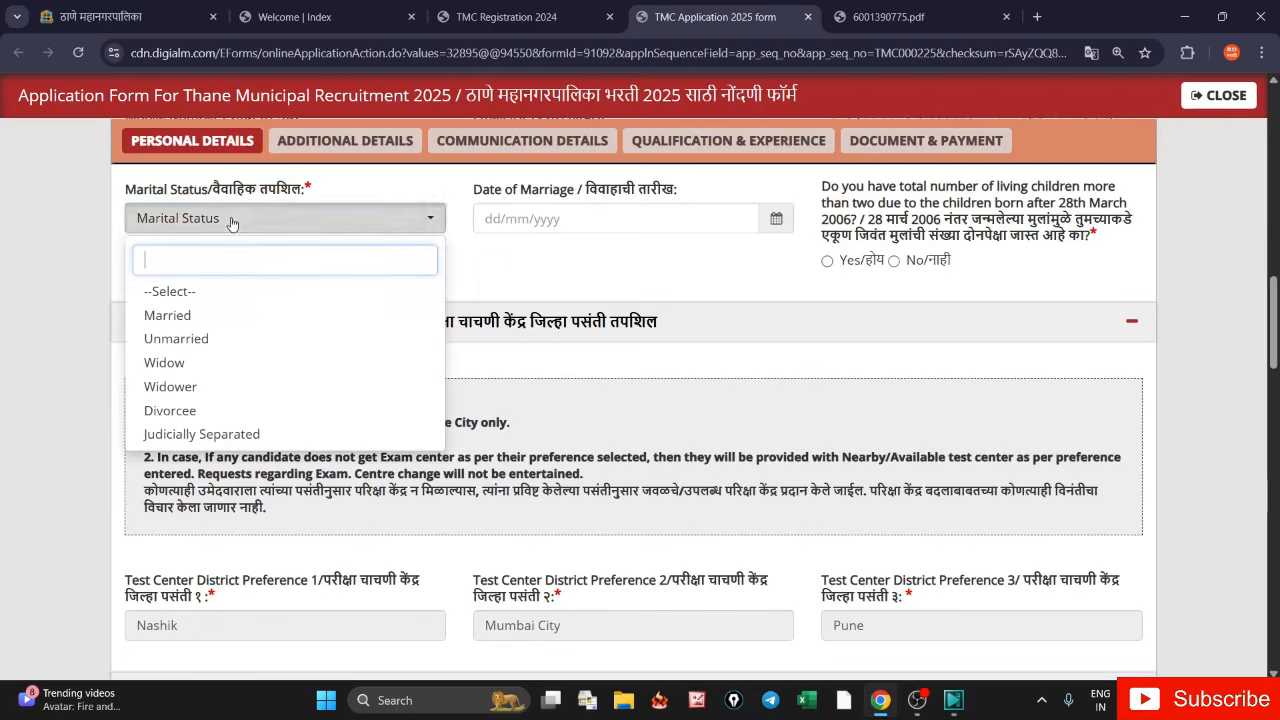
{"action": "left_click", "coordinate": [198, 318]}
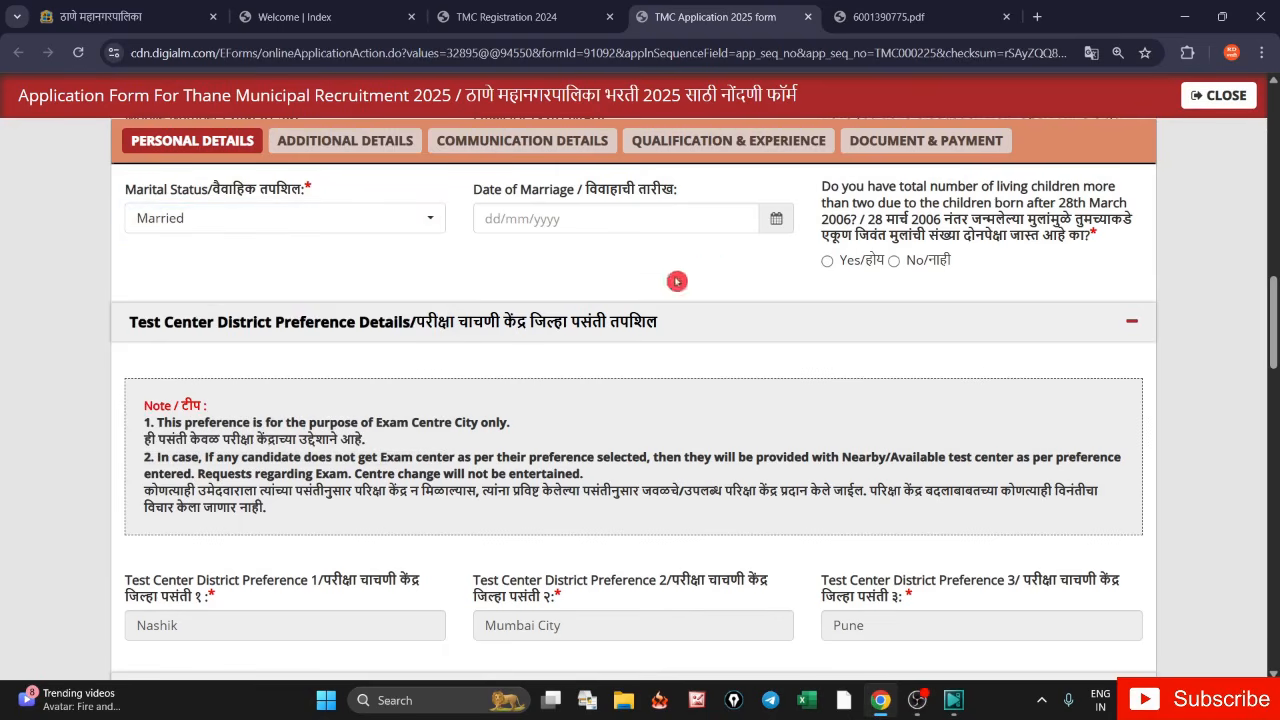
{"action": "left_click_drag", "start_coordinate": [585, 193], "coordinate": [675, 196]}
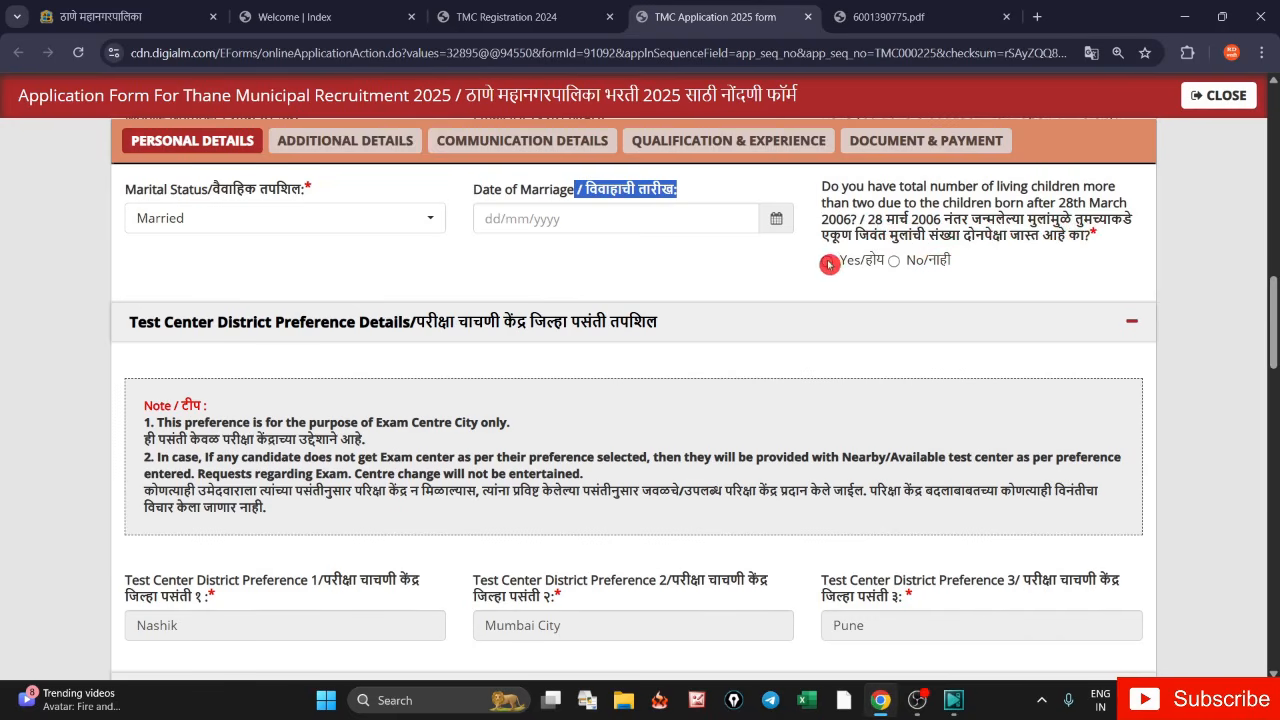
{"action": "left_click", "coordinate": [828, 264]}
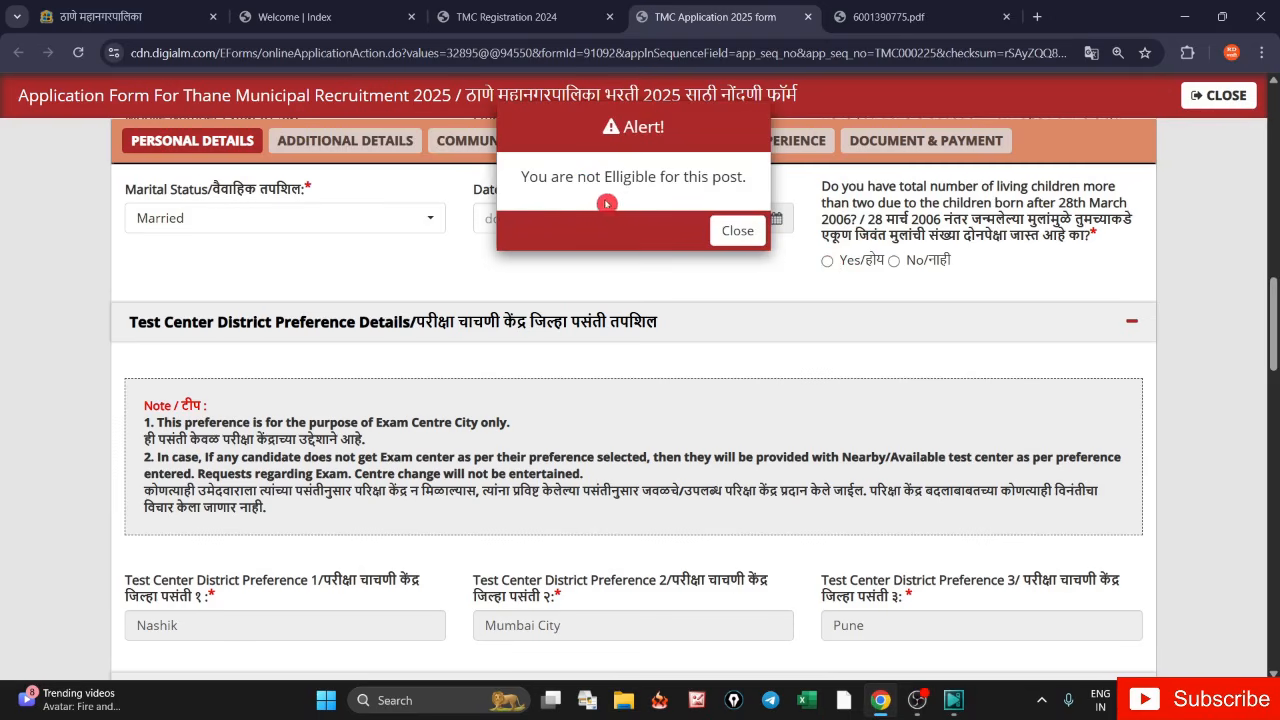
{"action": "left_click", "coordinate": [737, 230]}
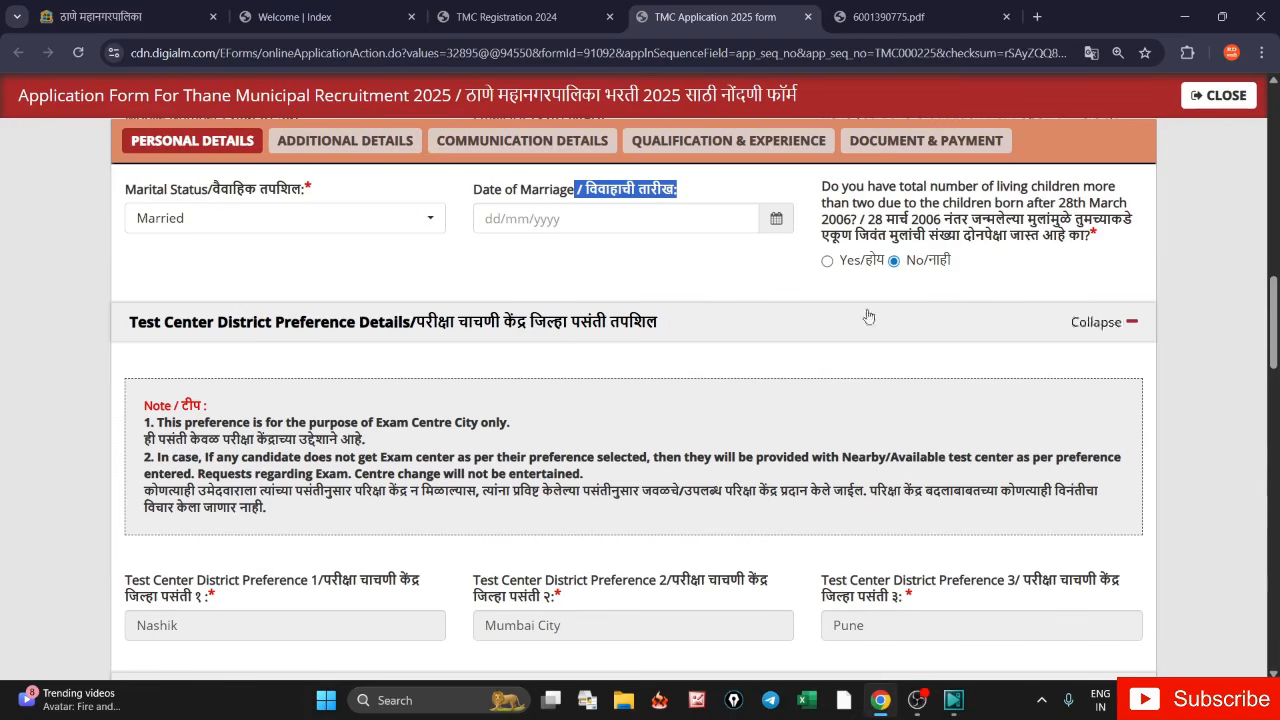
{"action": "left_click", "coordinate": [597, 272]}
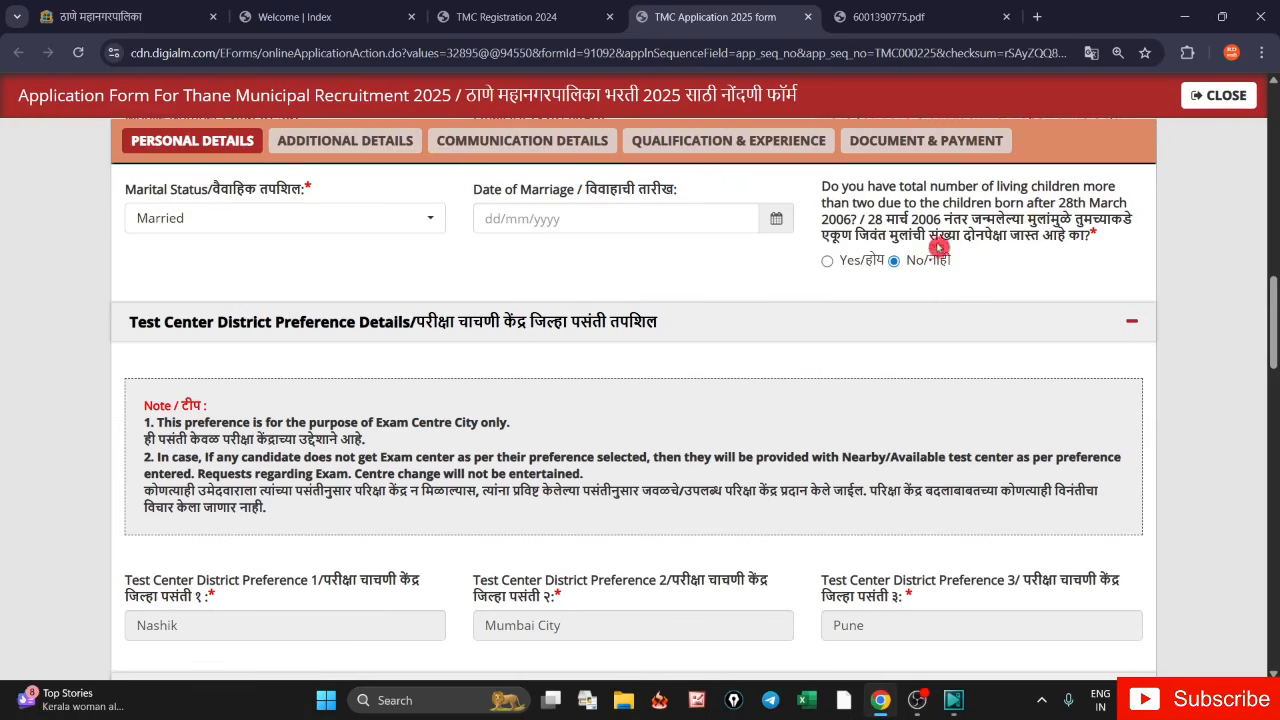
- Change the marital status to Unmarried
{"action": "left_click", "coordinate": [250, 220]}
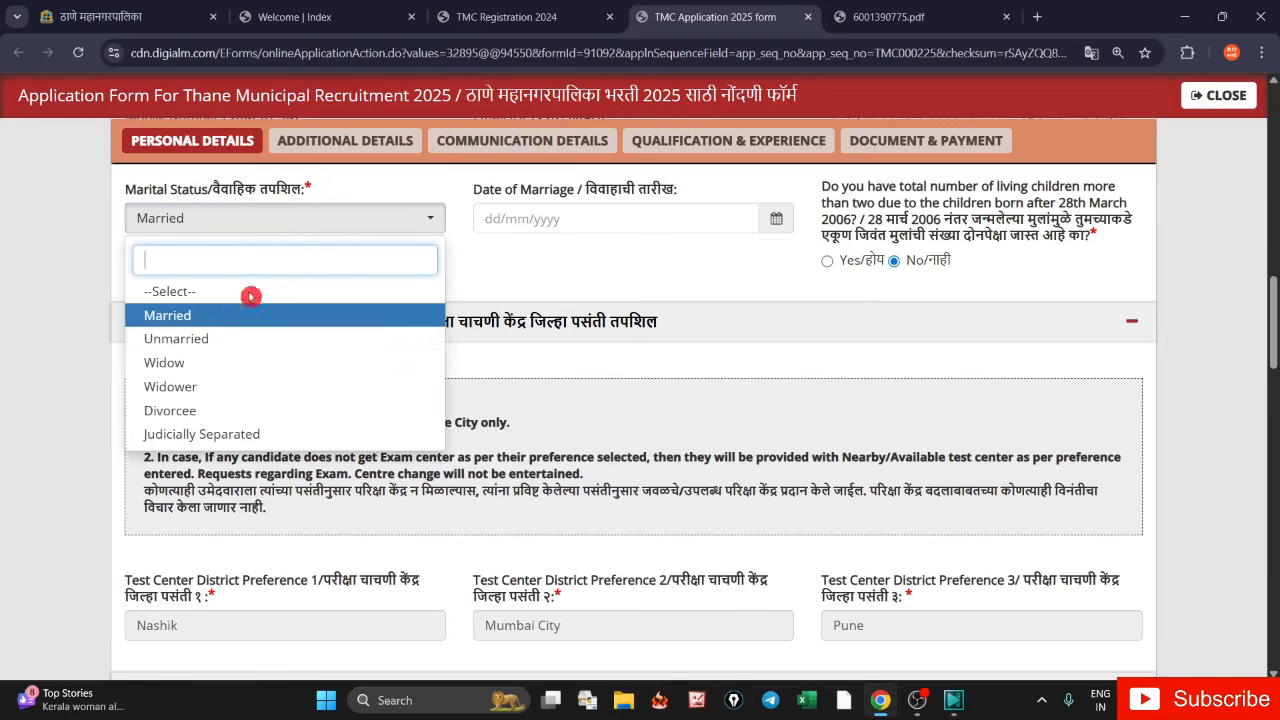
{"action": "left_click", "coordinate": [200, 340]}
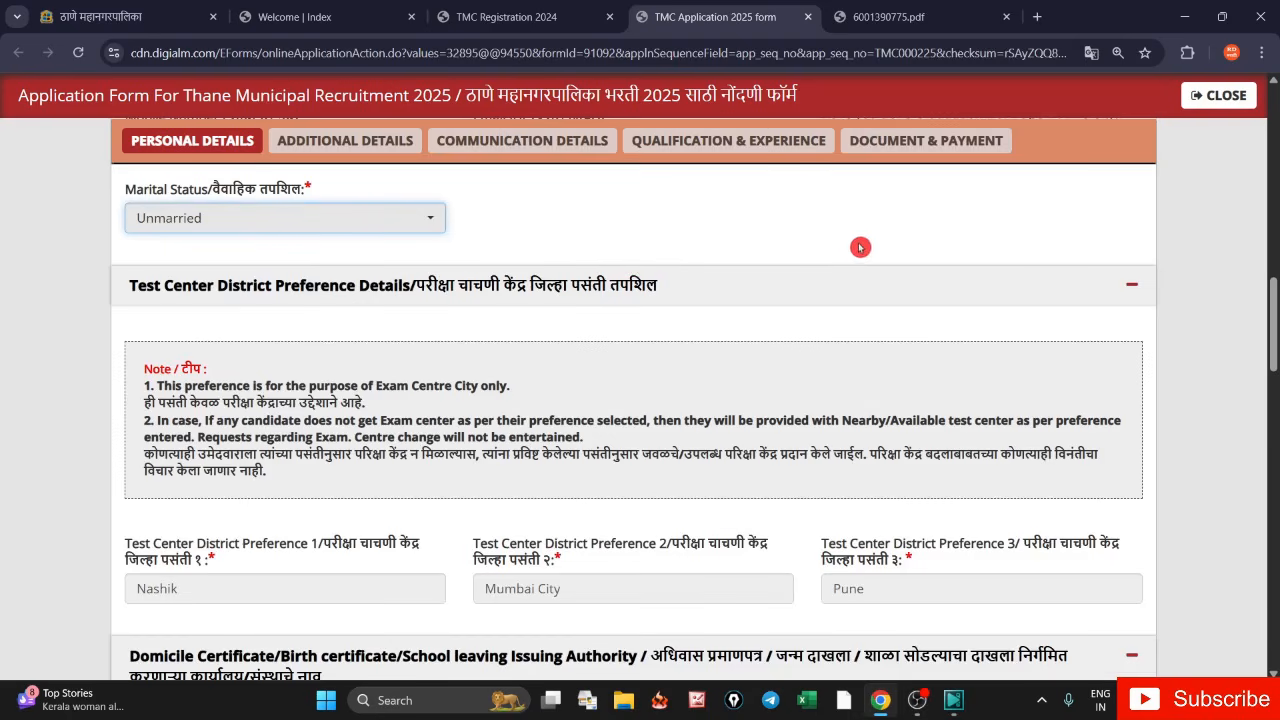
{"action": "left_click", "coordinate": [754, 235]}
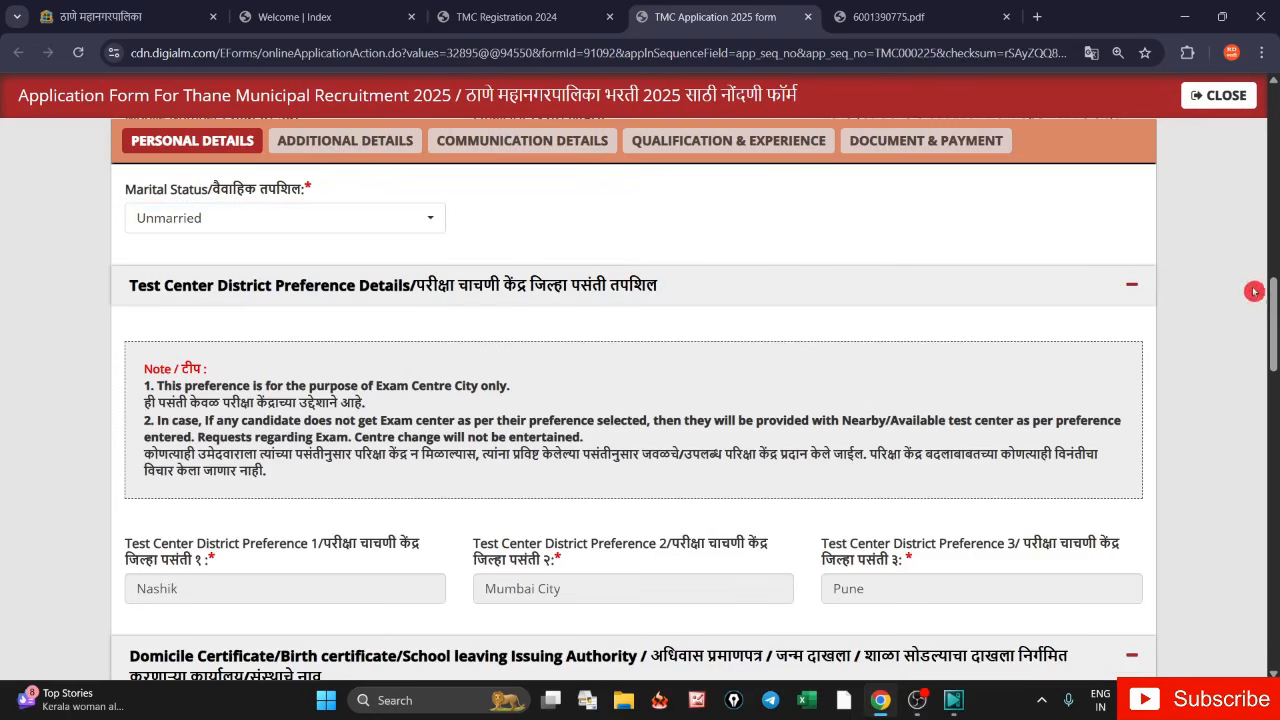
{"action": "left_click_drag", "start_coordinate": [1271, 304], "coordinate": [1271, 374]}
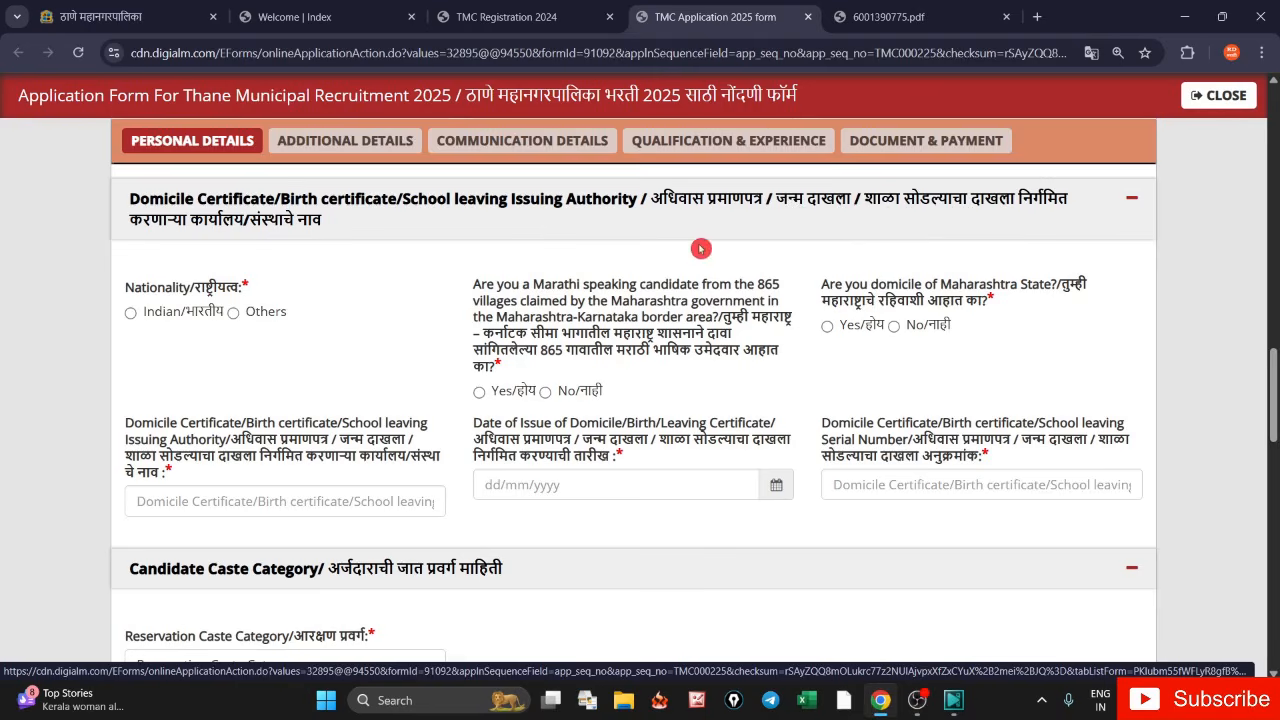
{"action": "left_click", "coordinate": [130, 316]}
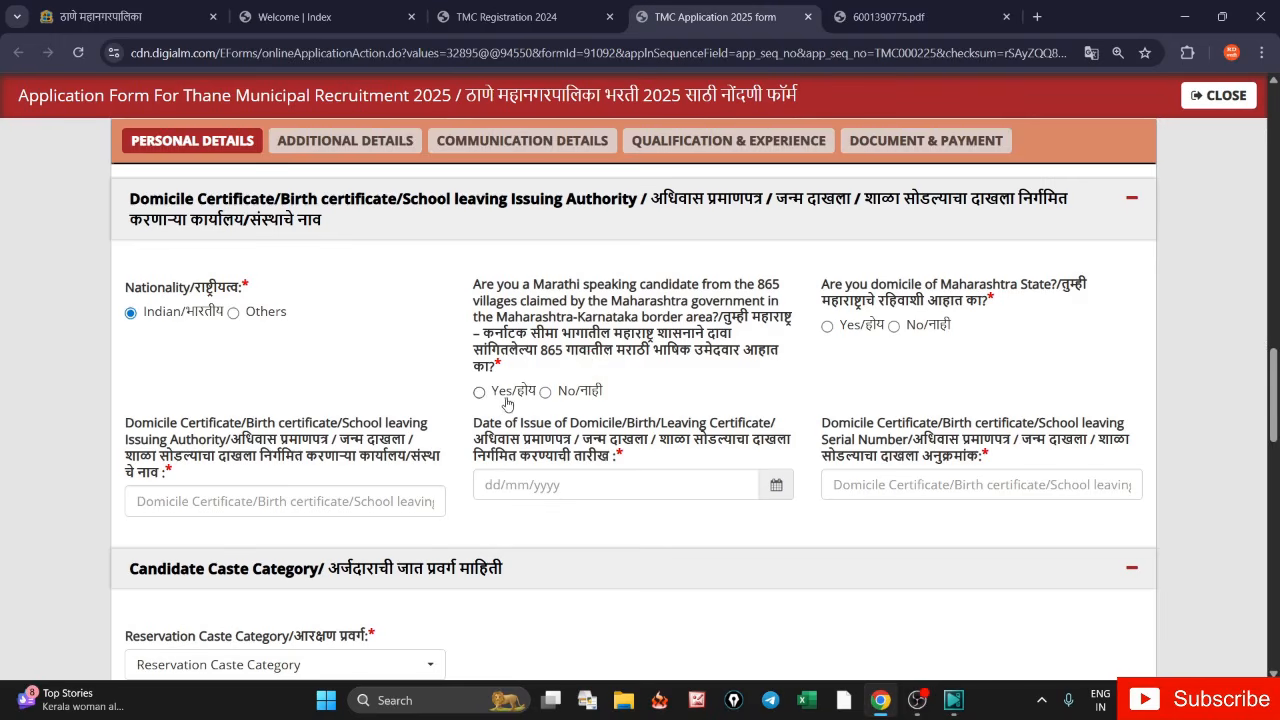
{"action": "left_click", "coordinate": [544, 392]}
{"action": "left_click", "coordinate": [895, 332]}
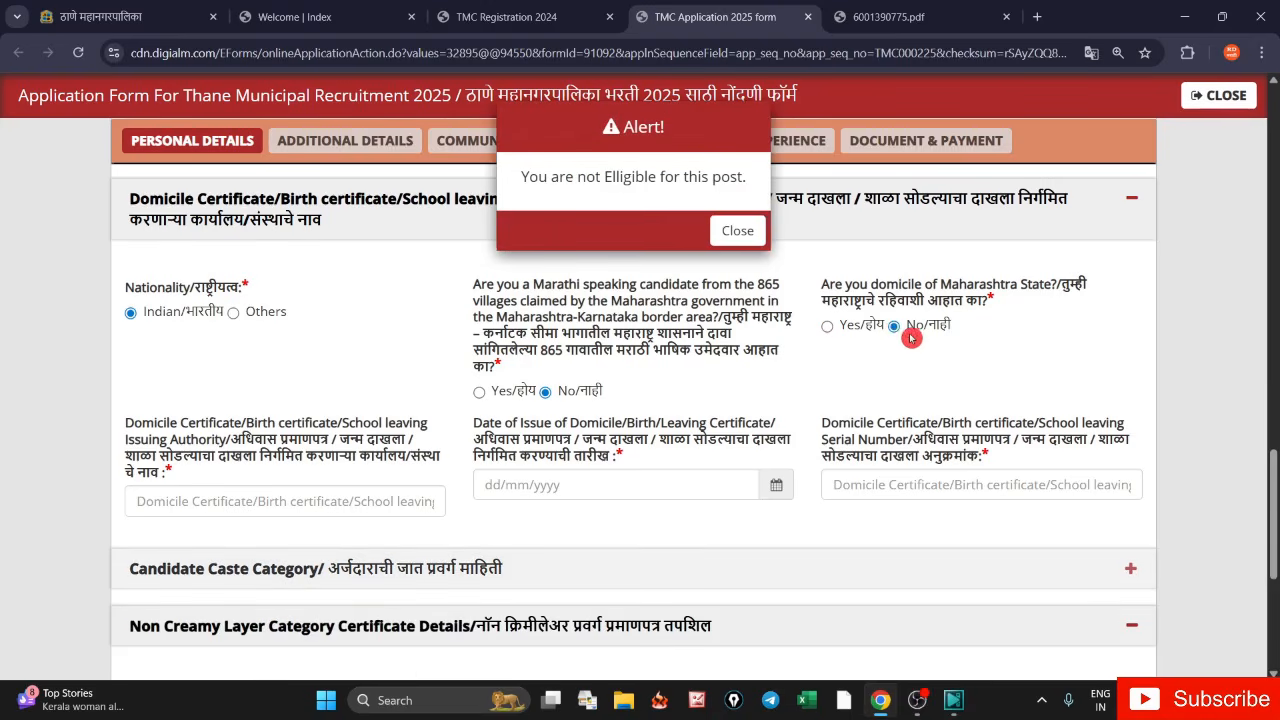
{"action": "left_click", "coordinate": [738, 230]}
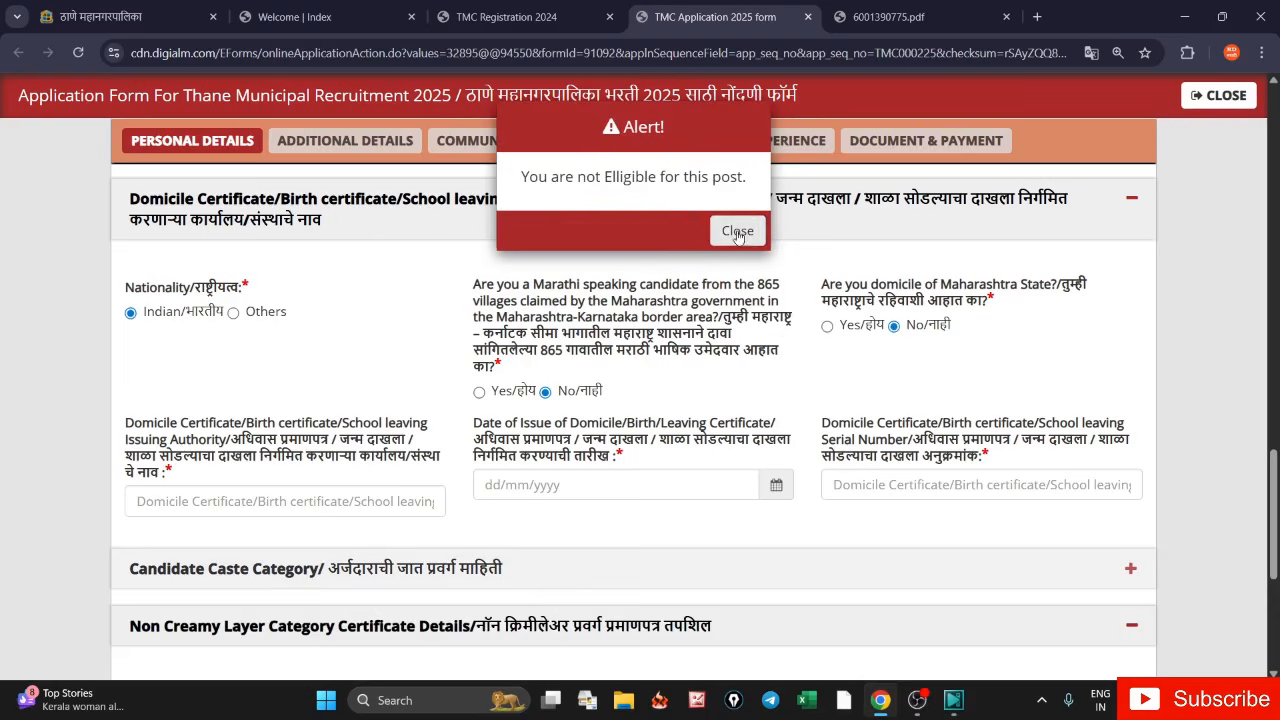
{"action": "left_click", "coordinate": [826, 328]}
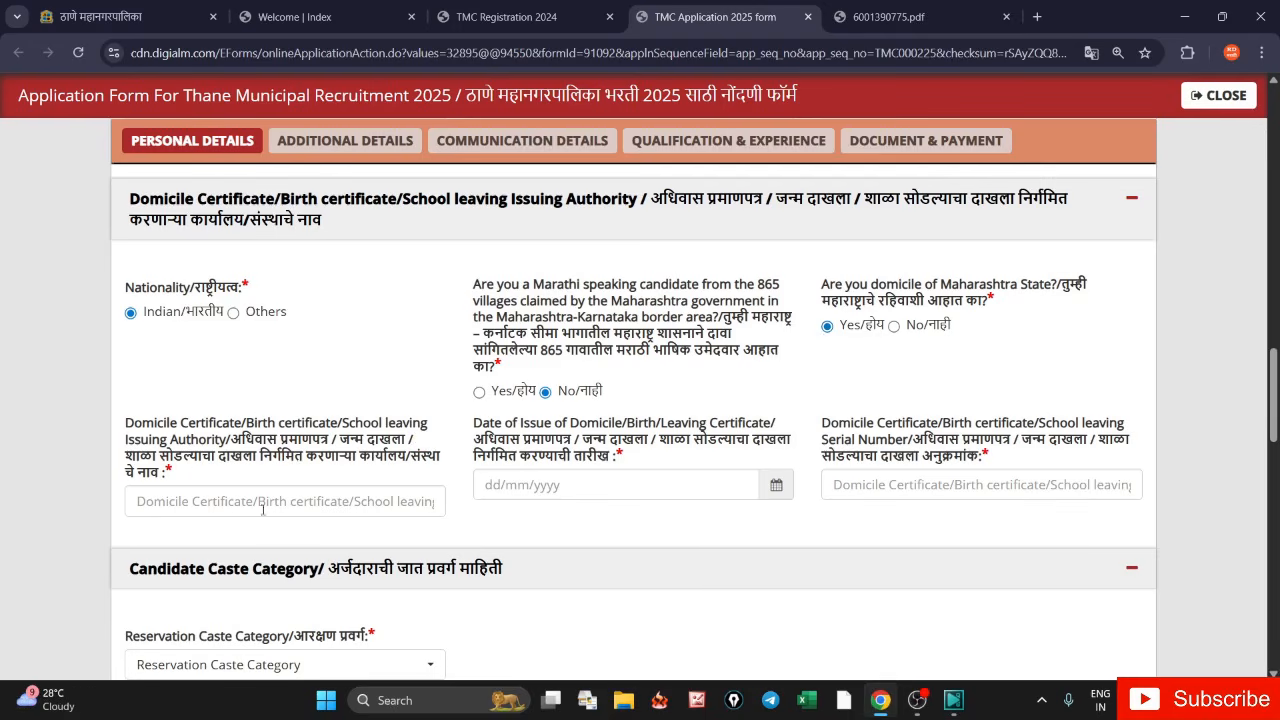
{"action": "left_click_drag", "start_coordinate": [125, 424], "coordinate": [232, 450]}
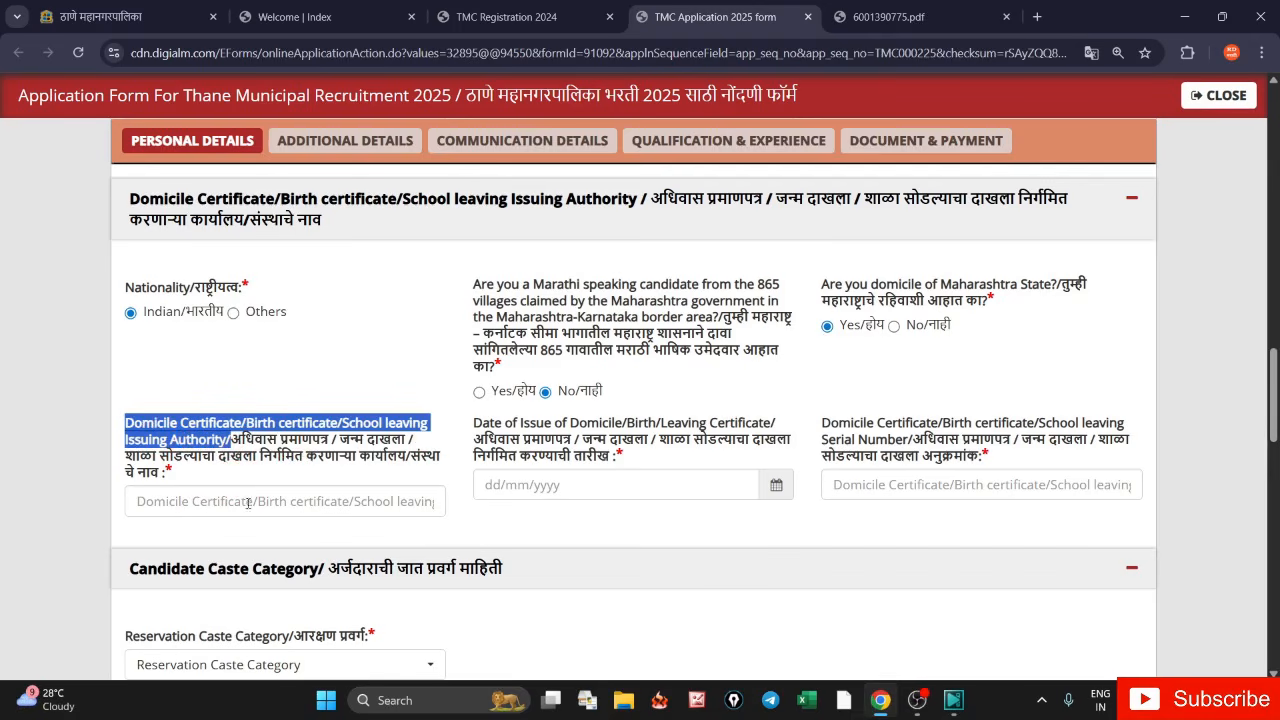
{"action": "left_click", "coordinate": [265, 474]}
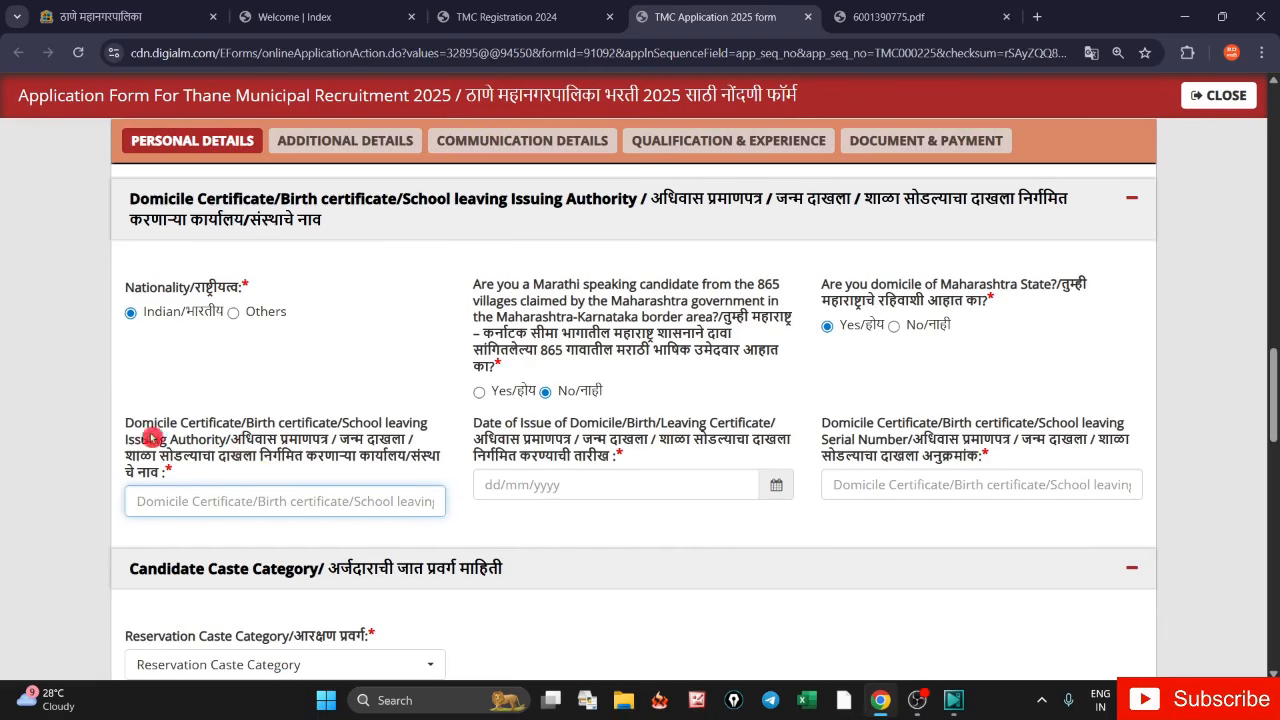
{"action": "left_click_drag", "start_coordinate": [128, 424], "coordinate": [173, 474]}
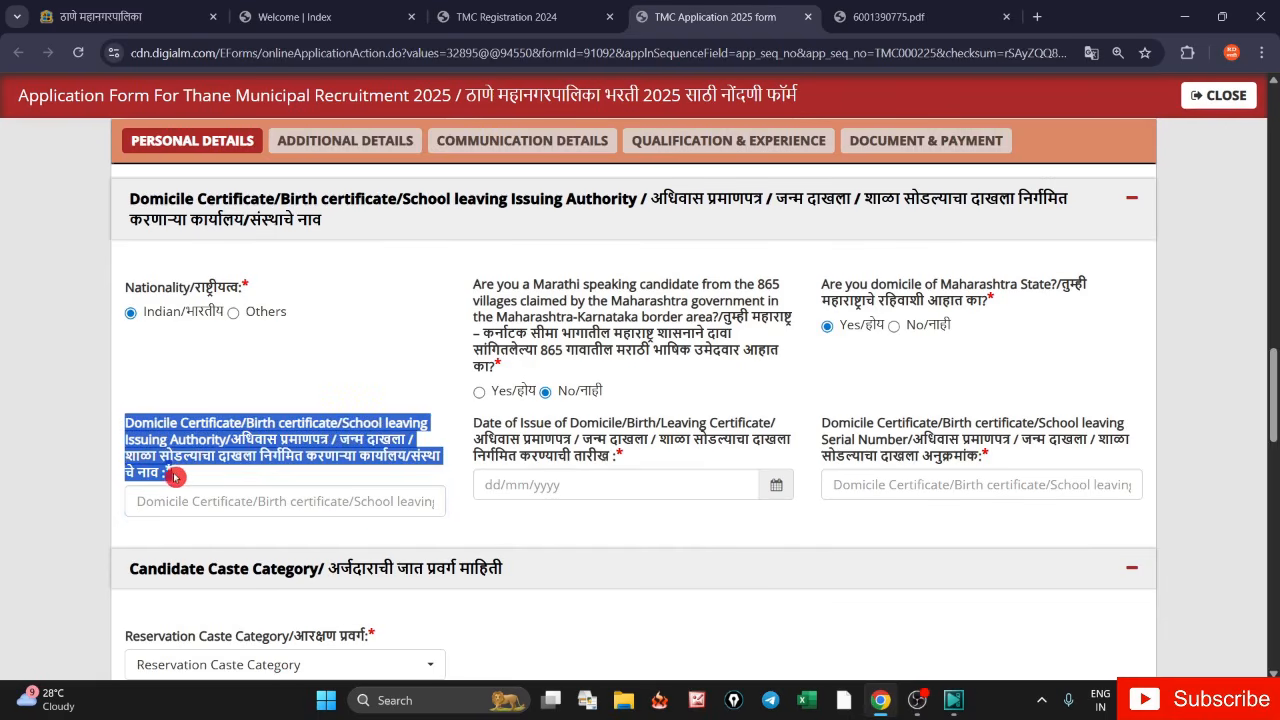
{"action": "left_click", "coordinate": [251, 469]}
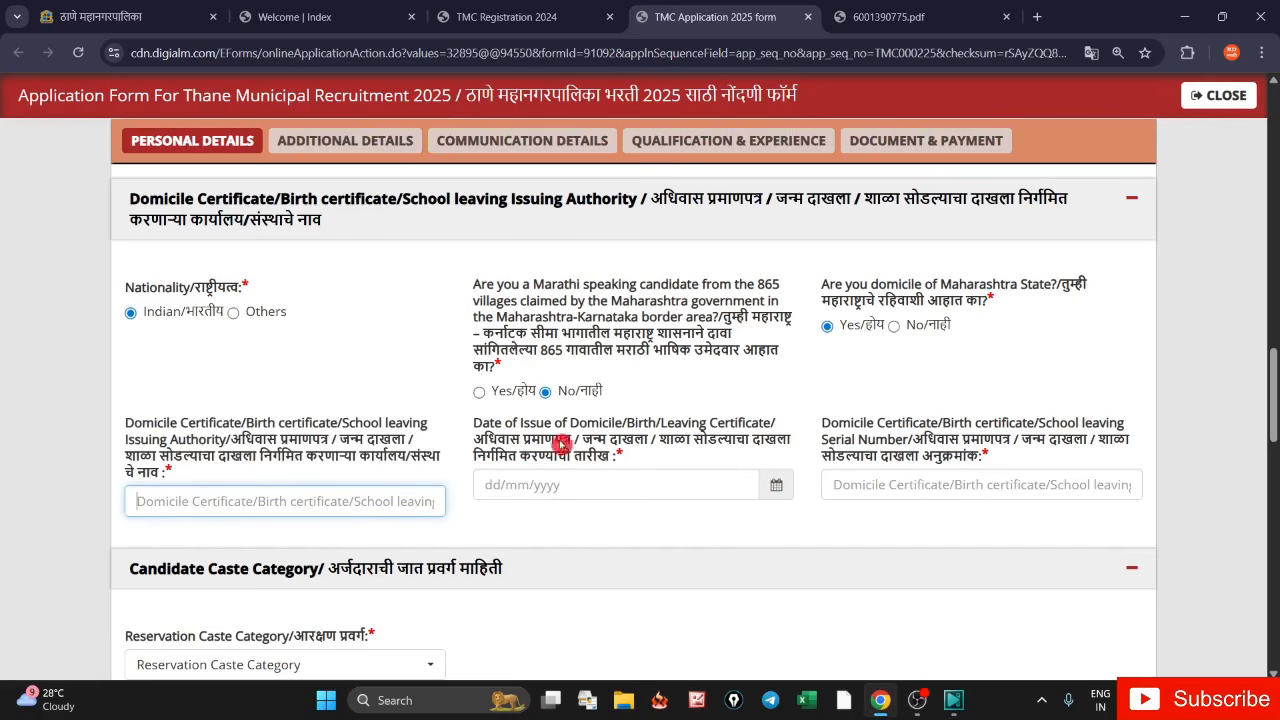
{"action": "left_click_drag", "start_coordinate": [474, 420], "coordinate": [612, 456]}
{"action": "left_click_drag", "start_coordinate": [822, 420], "coordinate": [1002, 456]}
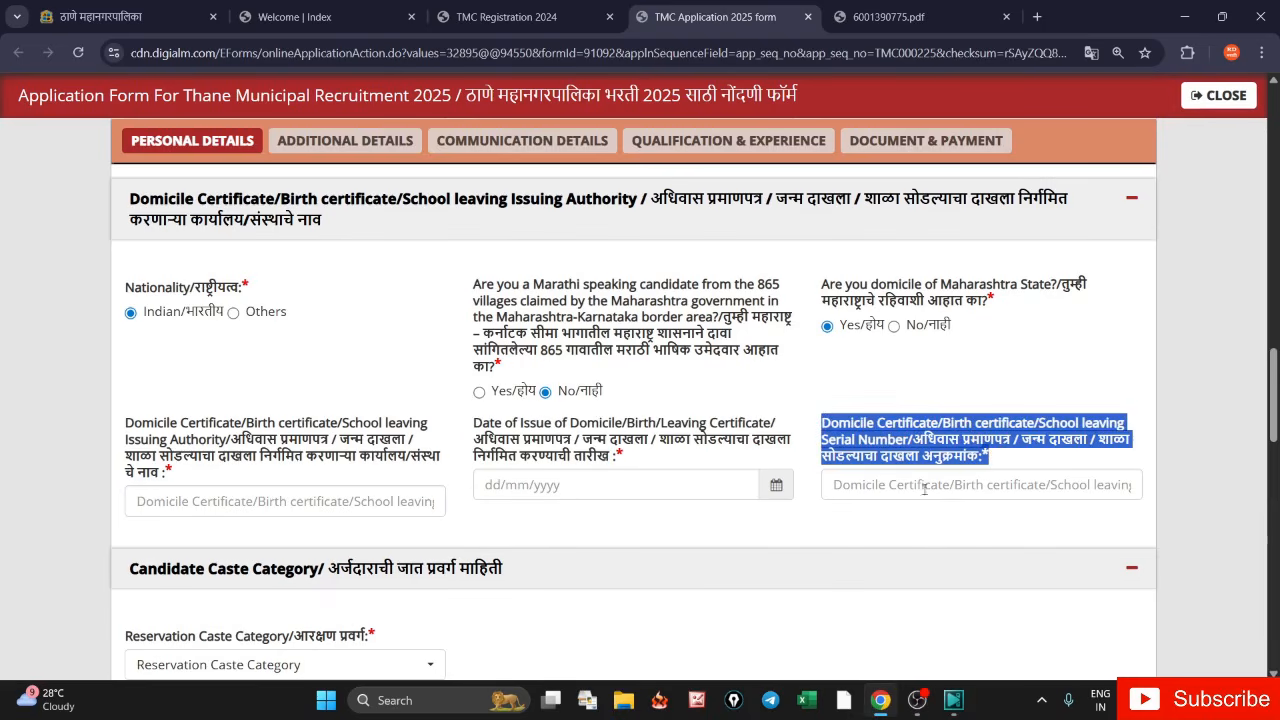
{"action": "scroll", "coordinate": [1275, 413], "scroll_direction": "down", "scroll_amount": 1}
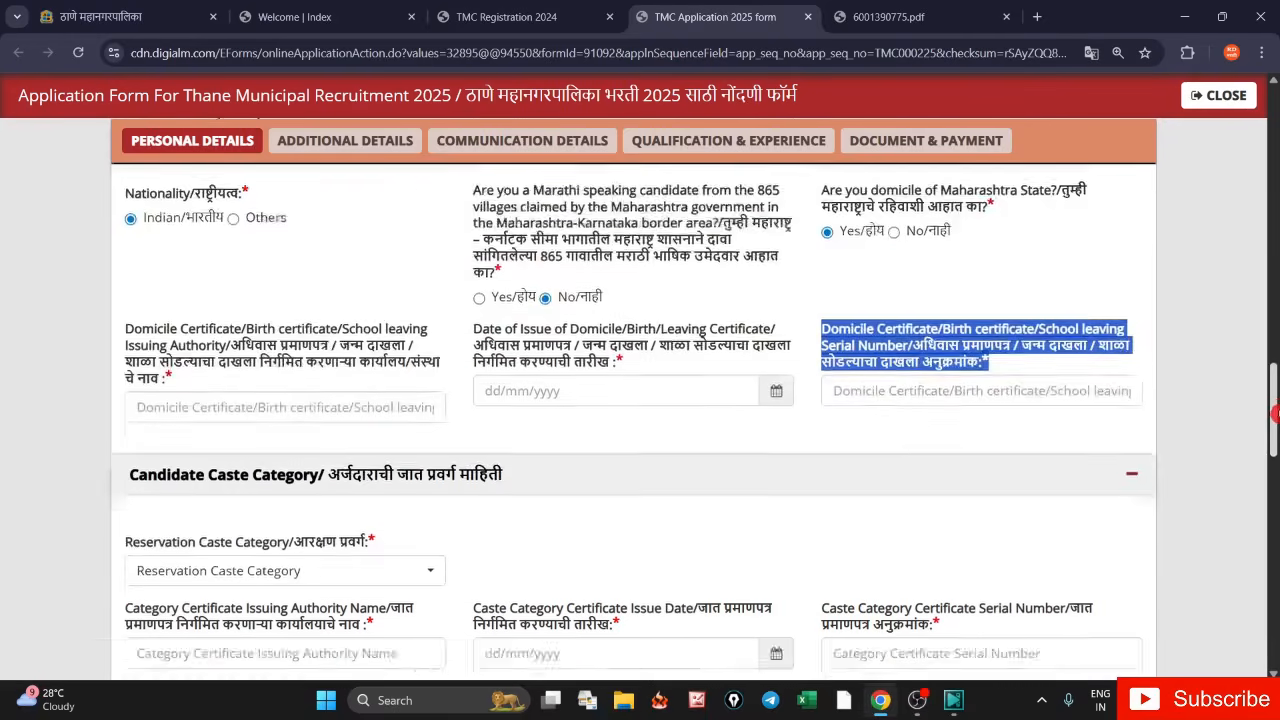
{"action": "scroll", "coordinate": [1275, 413], "scroll_direction": "down", "scroll_amount": 3}
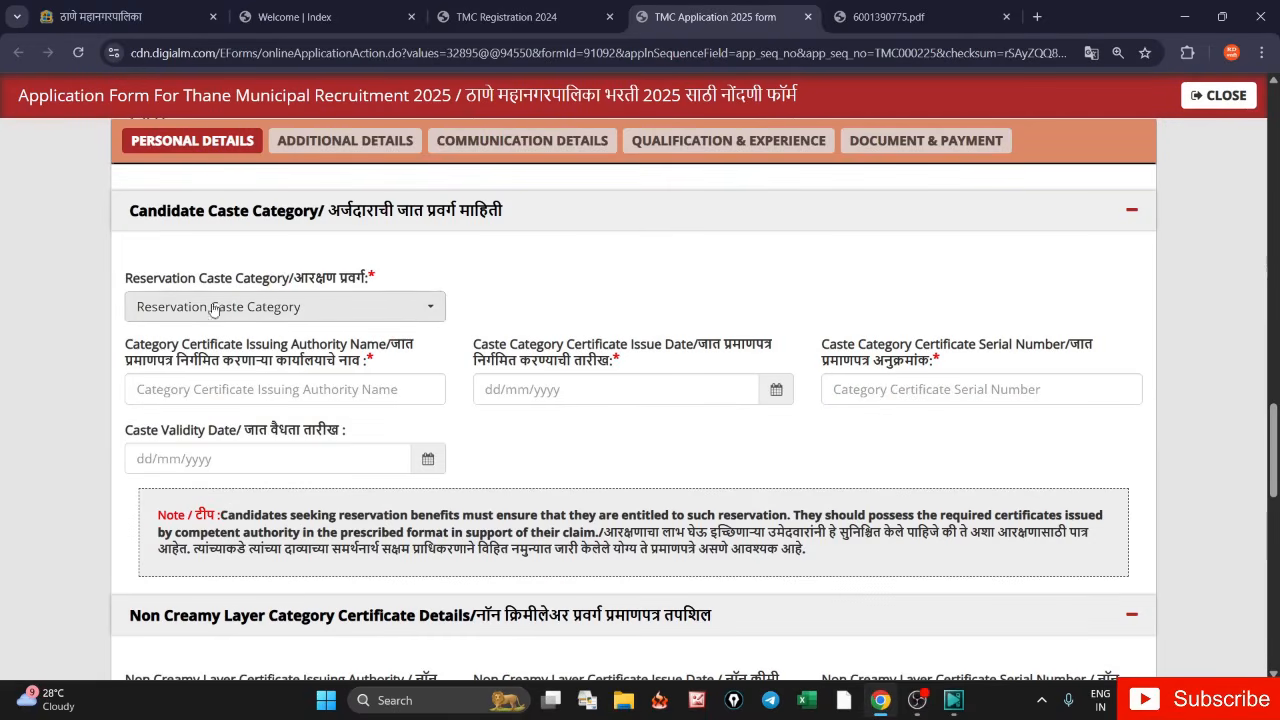
- Pick Schedule Cast (SC), then switch the reservation category to Other Backward Class (OBC)
{"action": "left_click", "coordinate": [420, 306]}
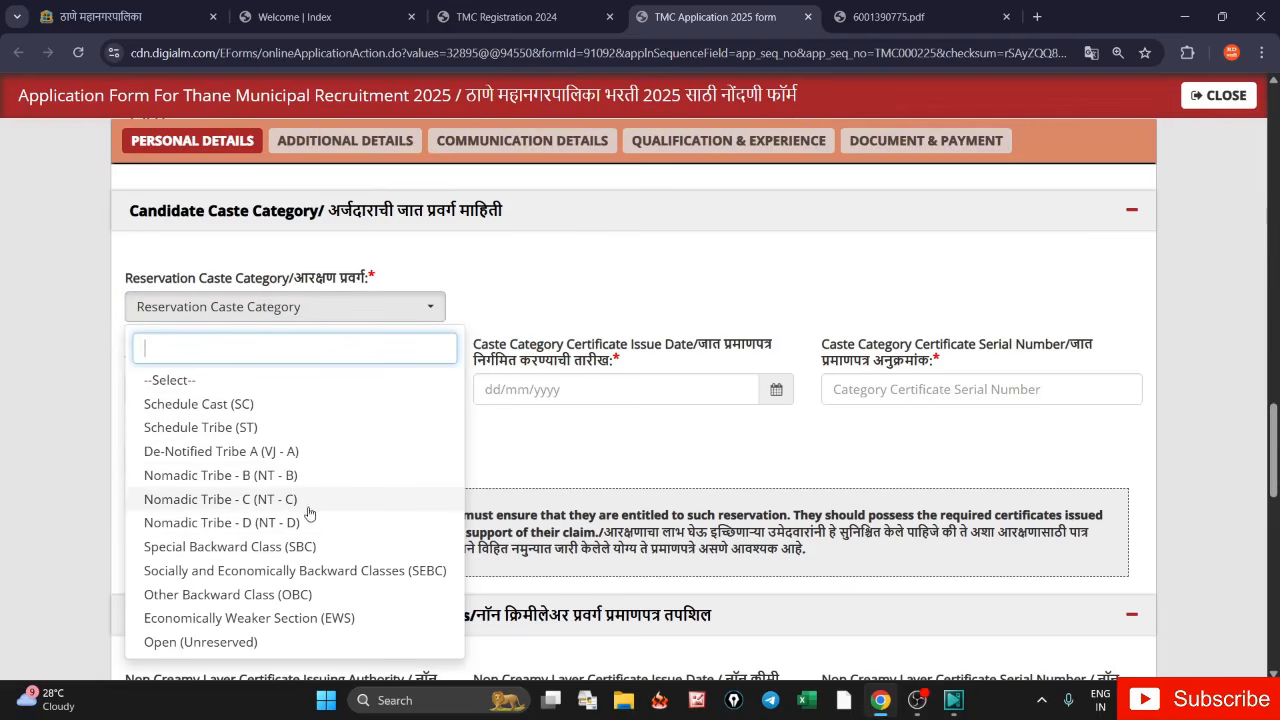
{"action": "left_click", "coordinate": [273, 408]}
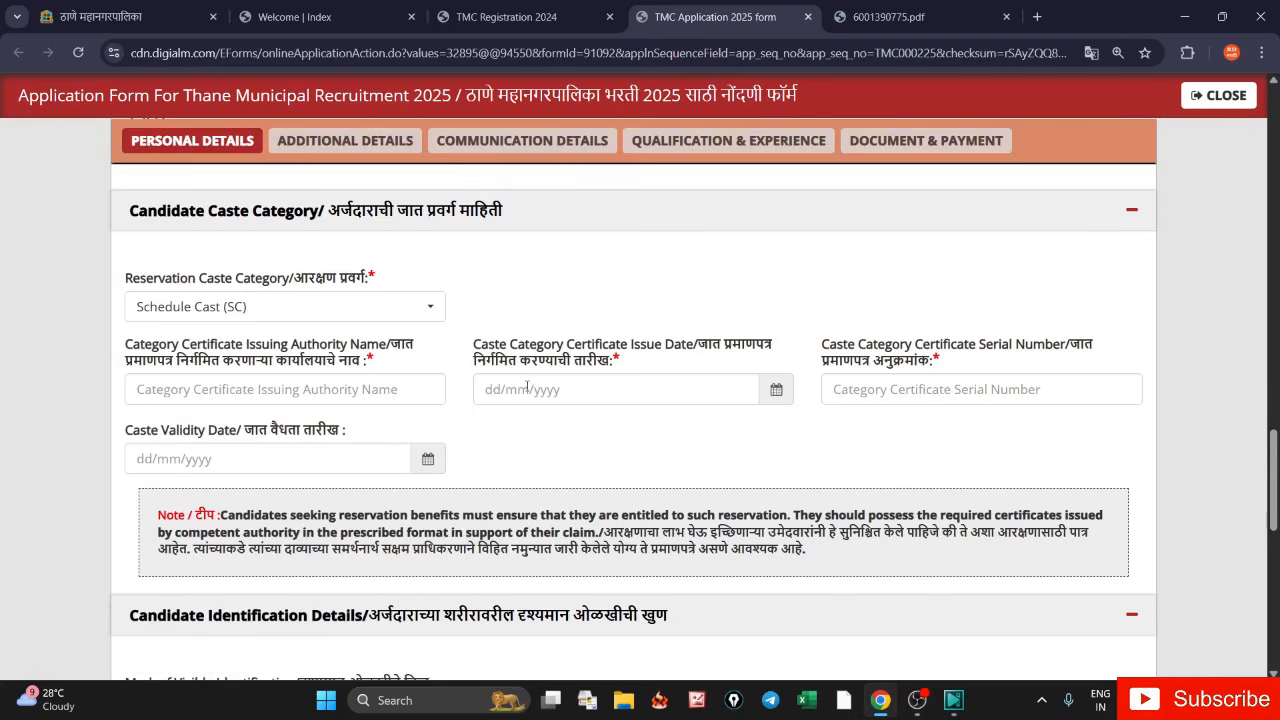
{"action": "left_click", "coordinate": [215, 292]}
{"action": "left_click", "coordinate": [342, 310]}
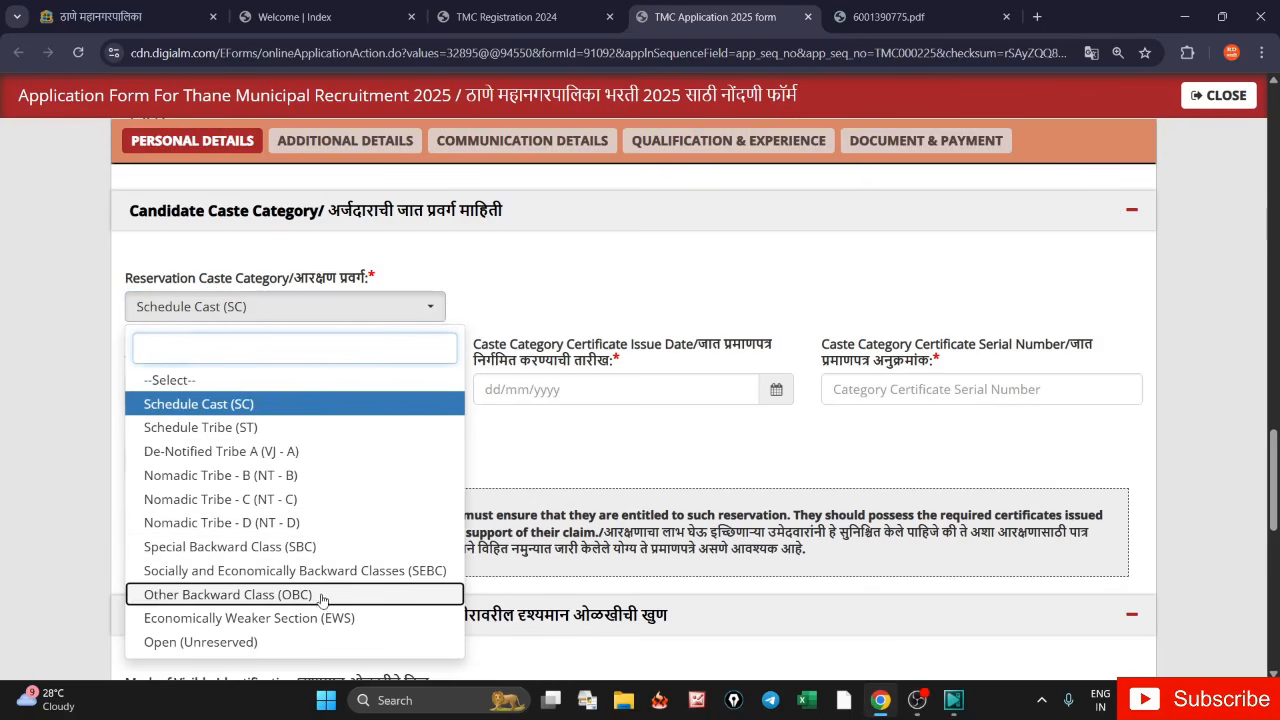
{"action": "left_click", "coordinate": [358, 597]}
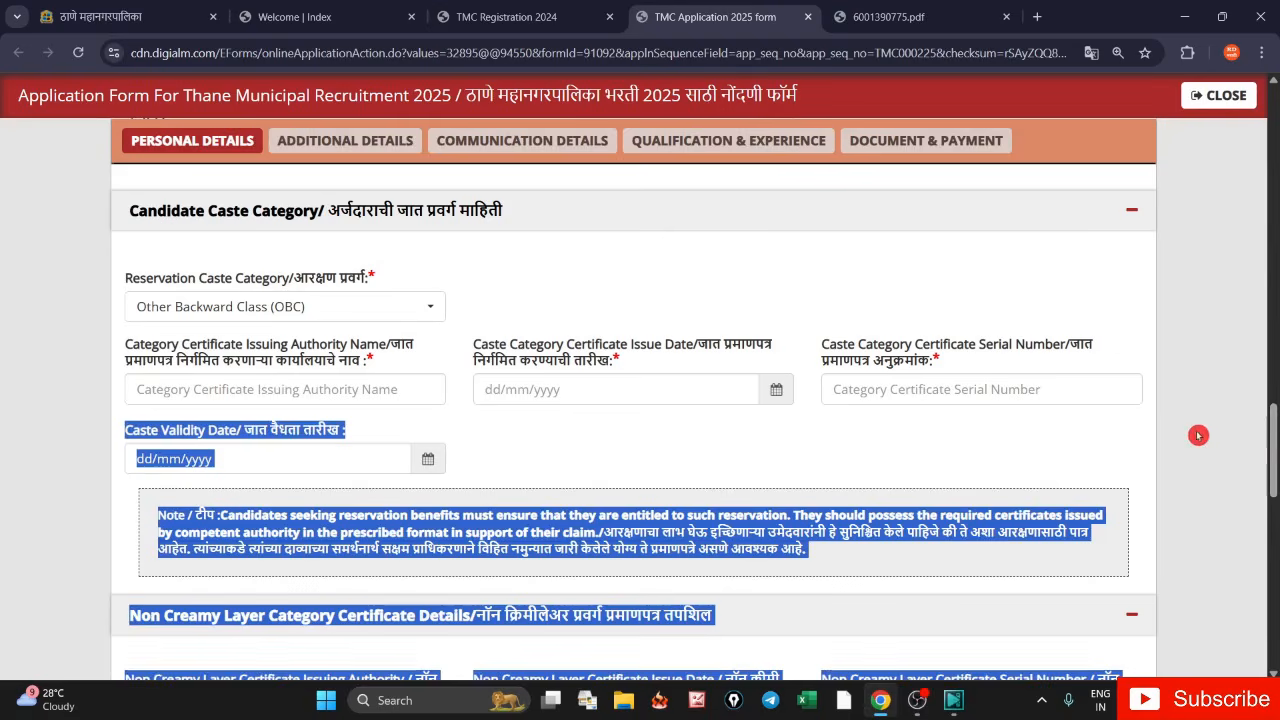
- Review the Non Creamy Layer issuing authority, issue date and serial number fields, then reopen the category list
{"action": "scroll", "coordinate": [357, 460], "scroll_direction": "down", "scroll_amount": 2}
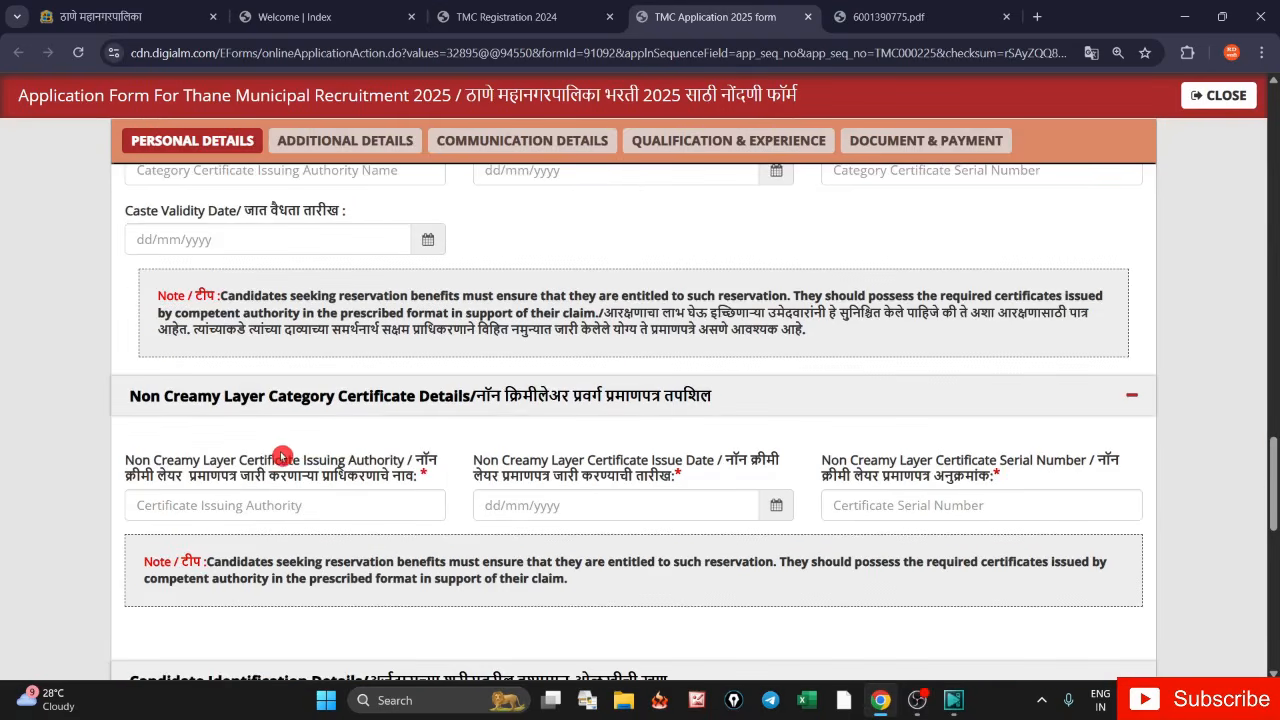
{"action": "left_click_drag", "start_coordinate": [127, 459], "coordinate": [427, 482]}
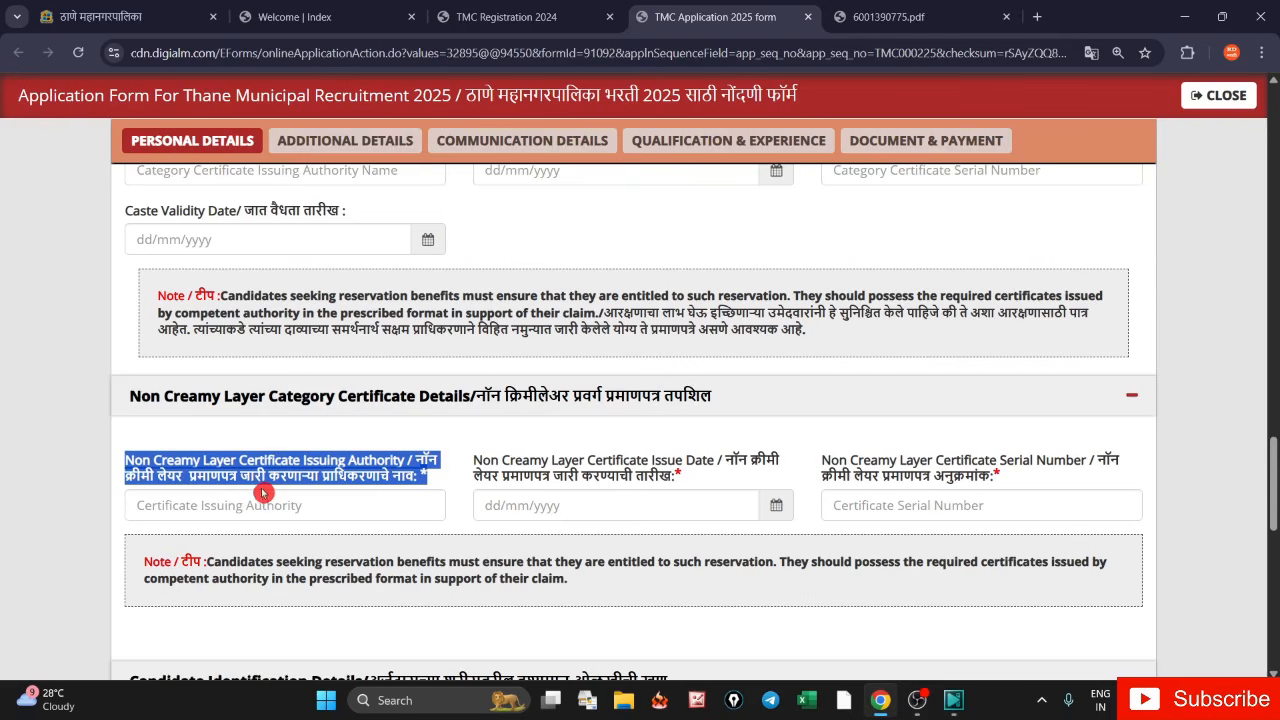
{"action": "left_click", "coordinate": [319, 497]}
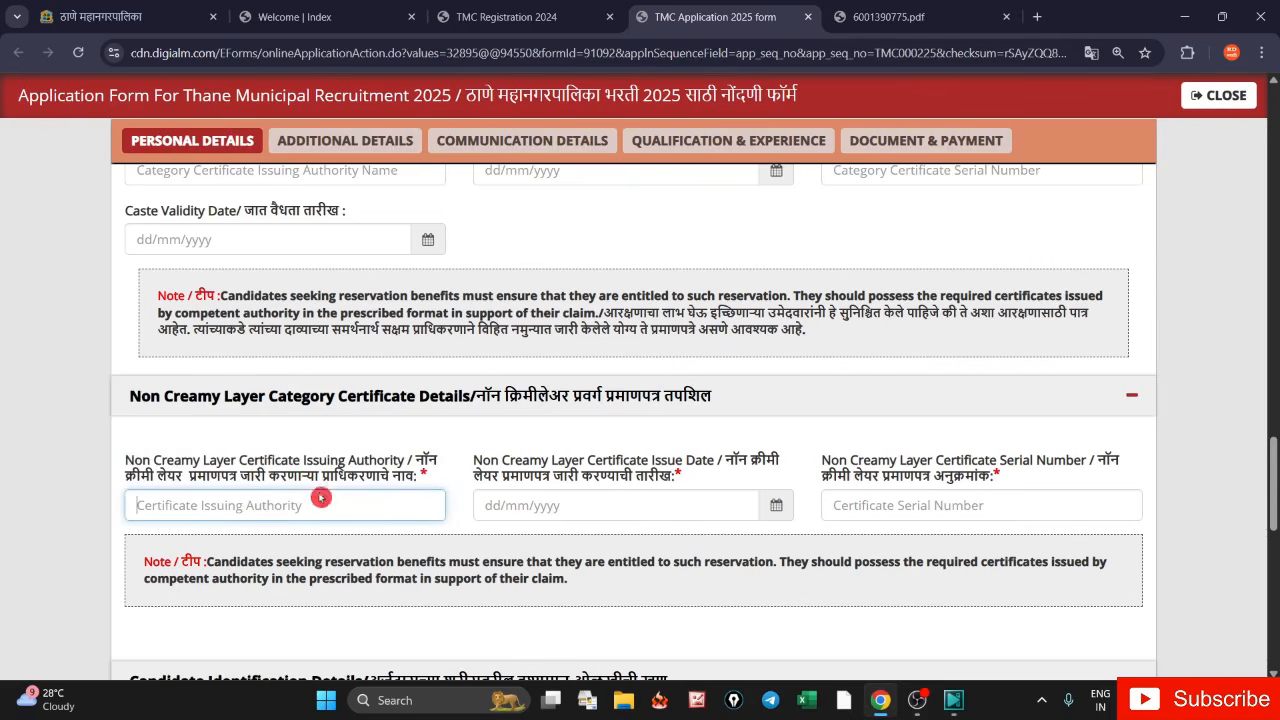
{"action": "left_click_drag", "start_coordinate": [482, 462], "coordinate": [781, 510]}
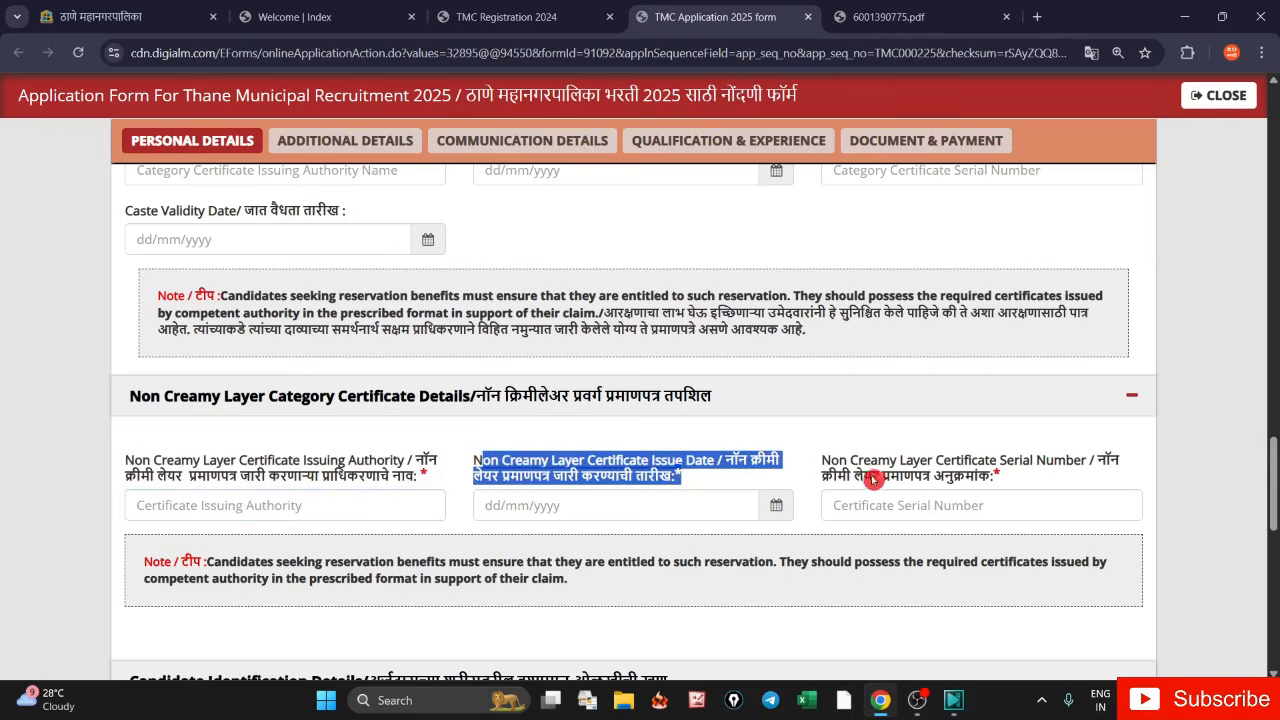
{"action": "left_click_drag", "start_coordinate": [828, 462], "coordinate": [994, 485]}
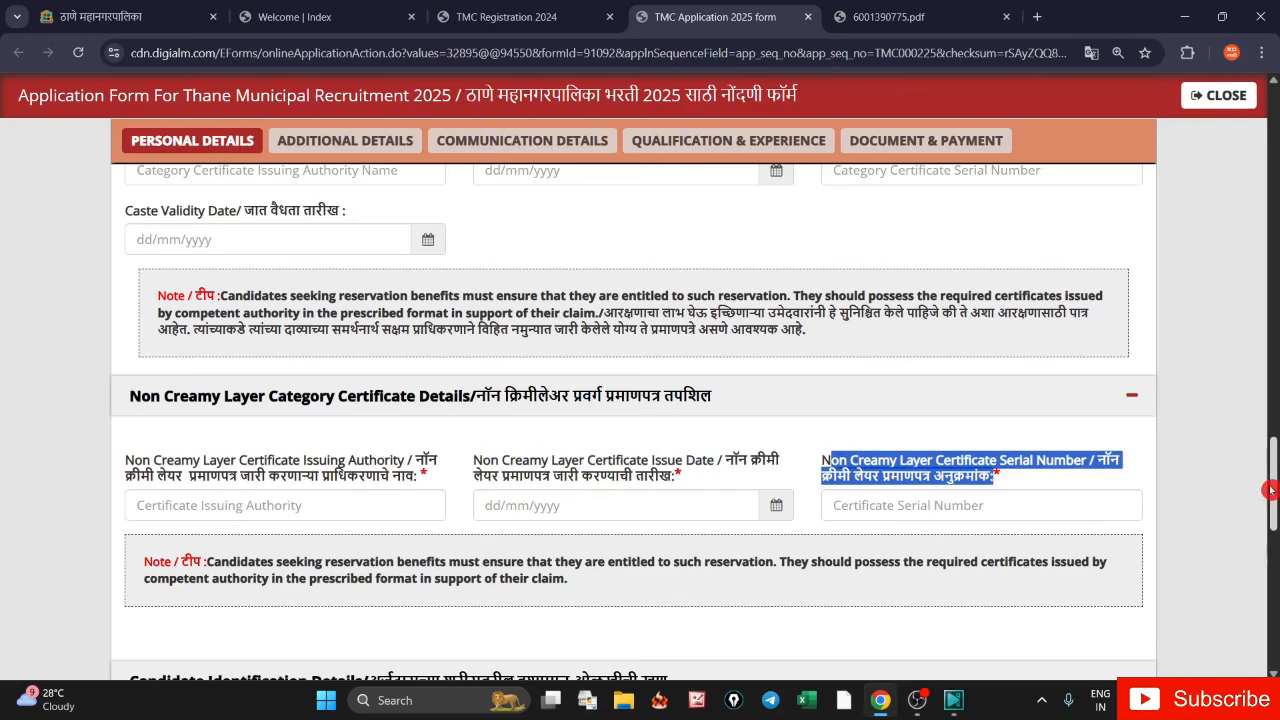
{"action": "scroll", "coordinate": [768, 360], "scroll_direction": "up", "scroll_amount": 2}
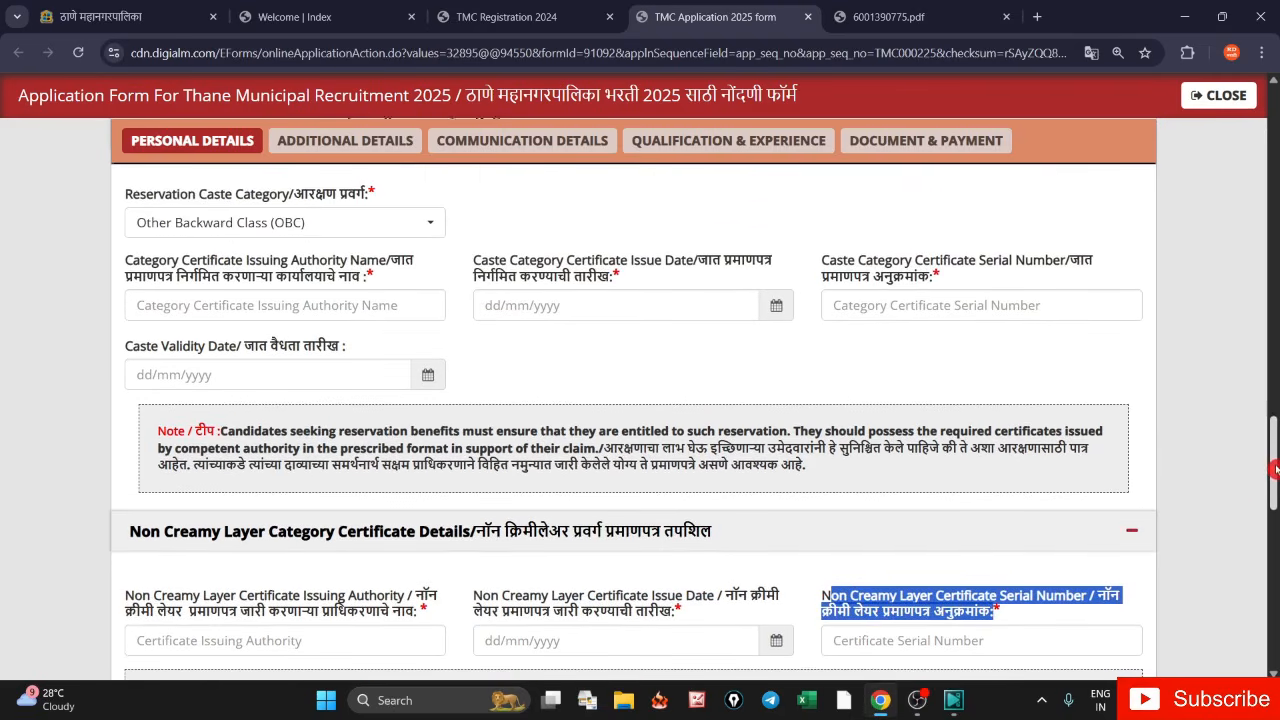
{"action": "left_click", "coordinate": [408, 232]}
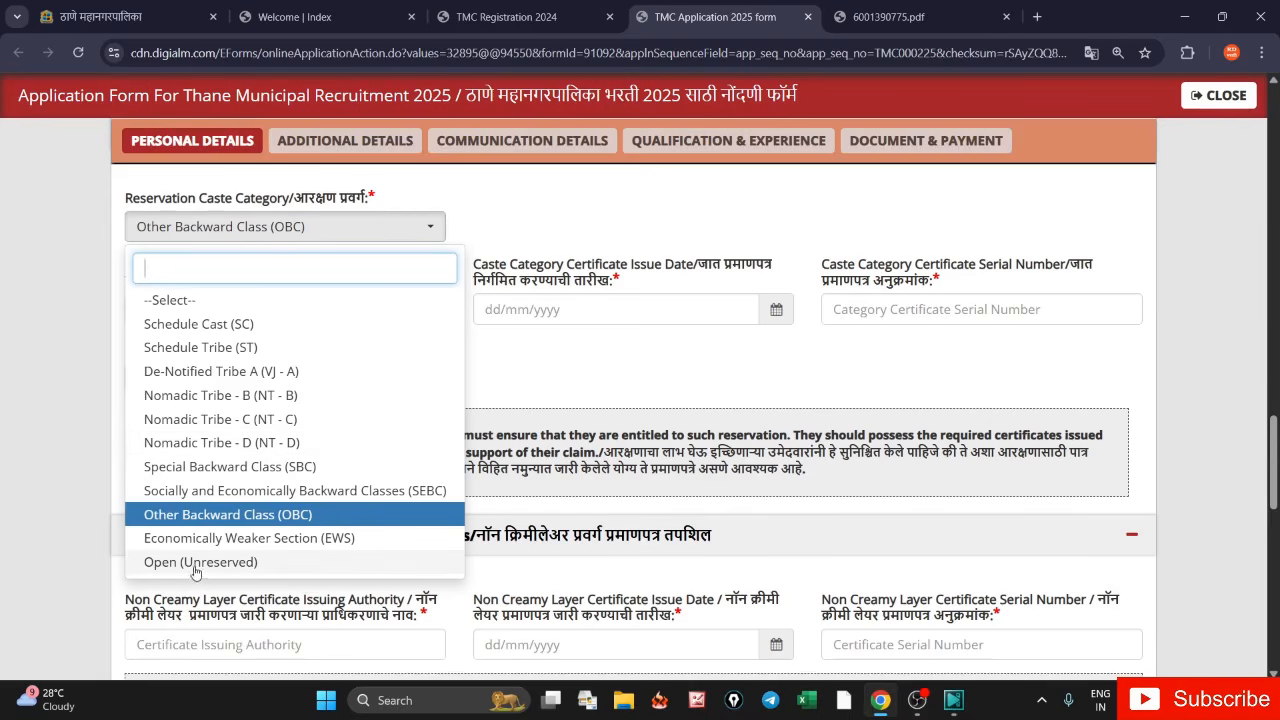
- Switch the reservation category to Open (Unreserved), then to Schedule Tribe (ST)
{"action": "left_click", "coordinate": [280, 568]}
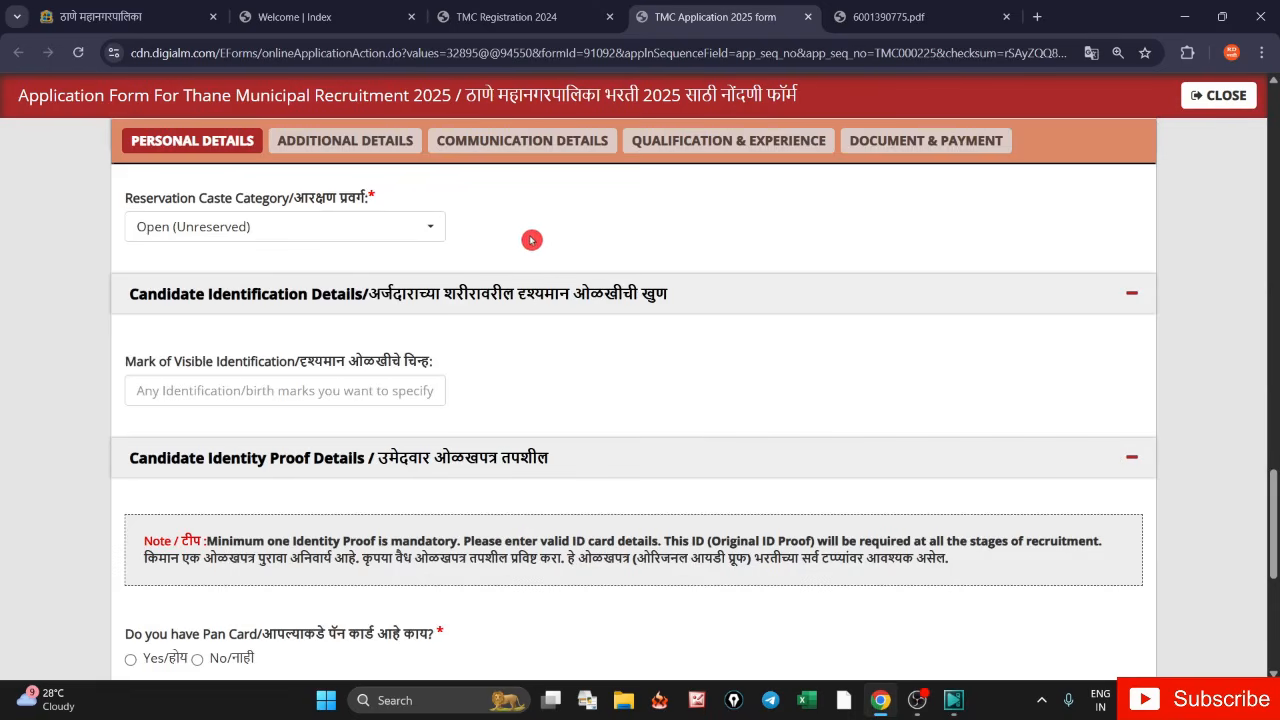
{"action": "left_click", "coordinate": [410, 225]}
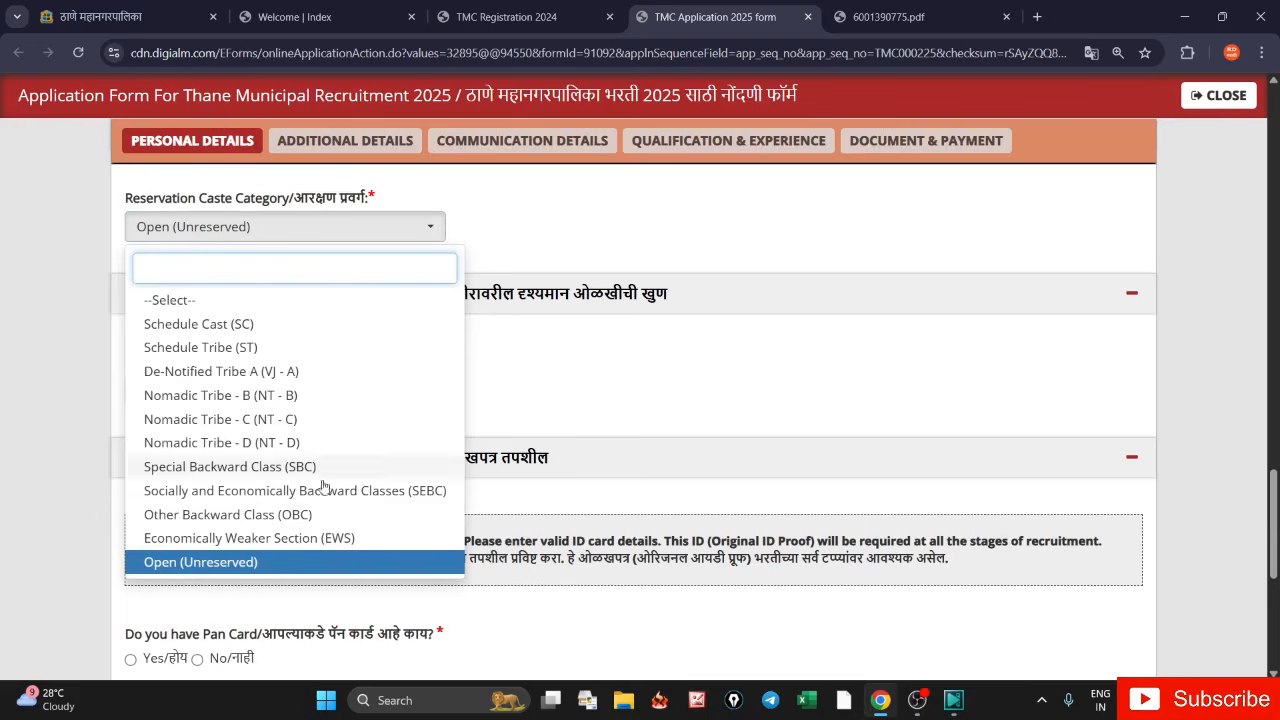
{"action": "left_click", "coordinate": [271, 350]}
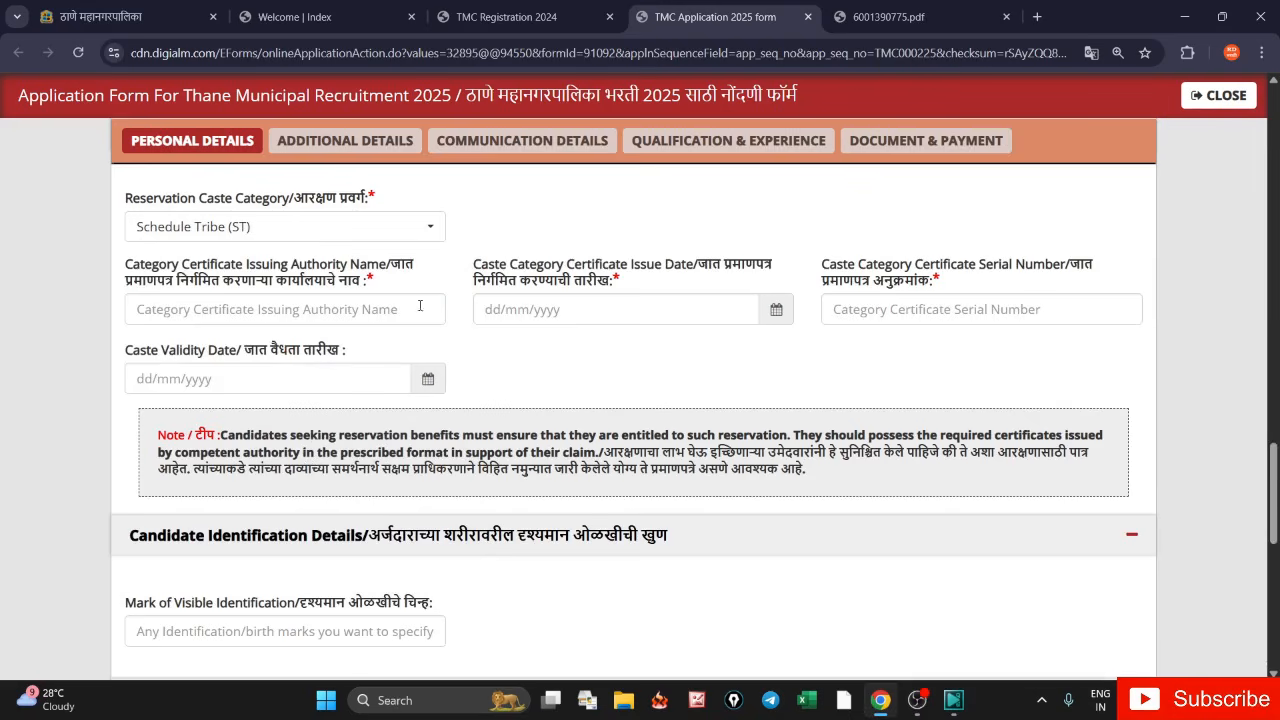
- Highlight the caste certificate authority, issue date, serial number and validity date labels
{"action": "left_click_drag", "start_coordinate": [131, 264], "coordinate": [370, 281]}
{"action": "left_click", "coordinate": [479, 270]}
{"action": "left_click_drag", "start_coordinate": [479, 270], "coordinate": [747, 280]}
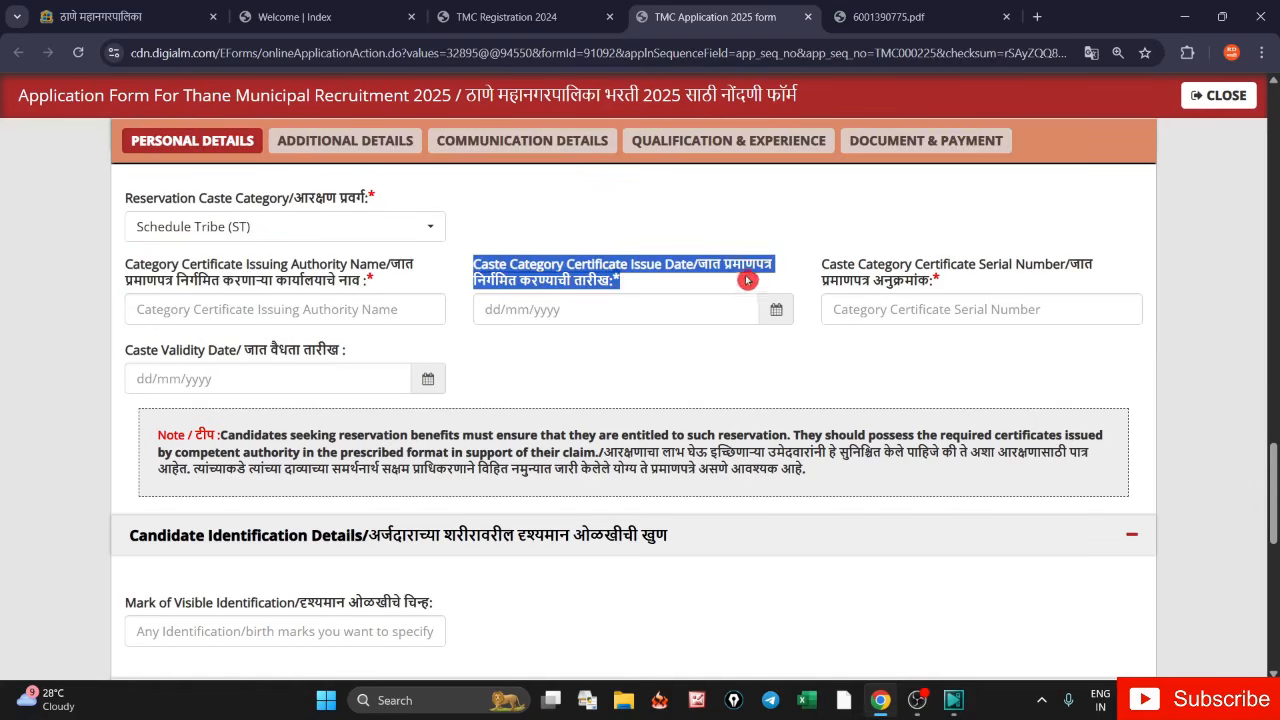
{"action": "left_click", "coordinate": [831, 281]}
{"action": "left_click_drag", "start_coordinate": [826, 264], "coordinate": [942, 282]}
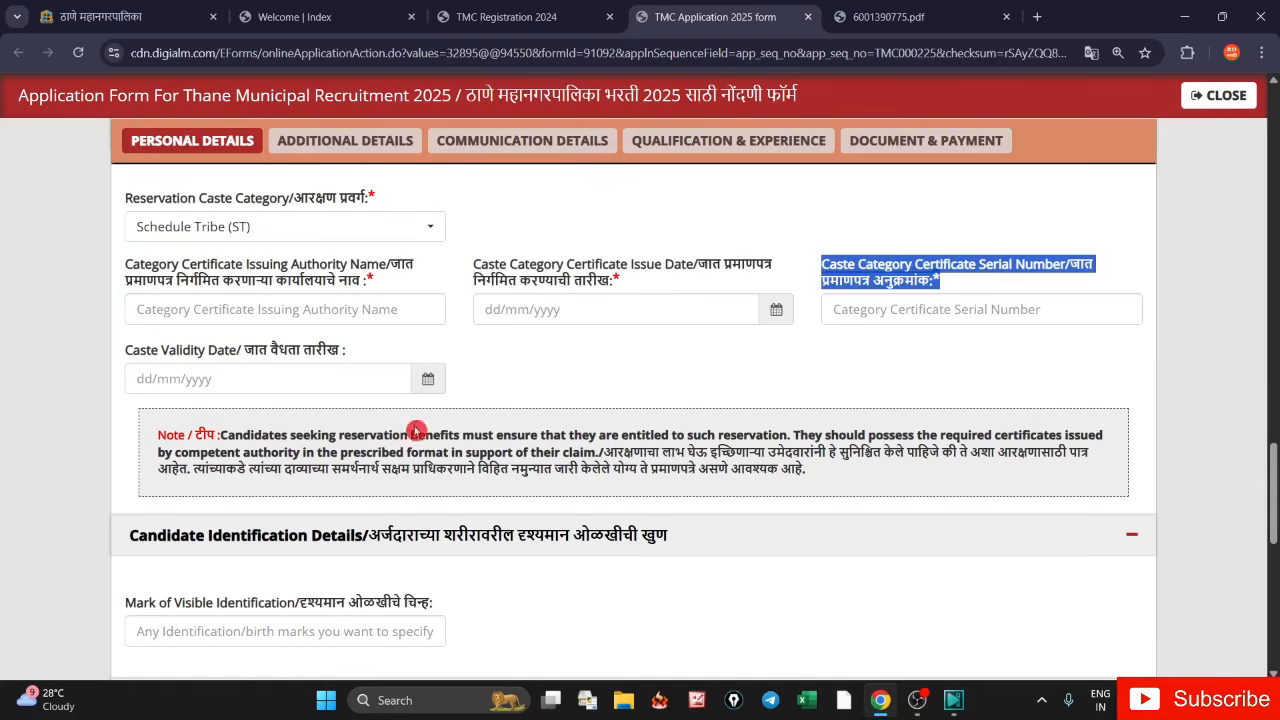
{"action": "left_click_drag", "start_coordinate": [125, 350], "coordinate": [293, 364]}
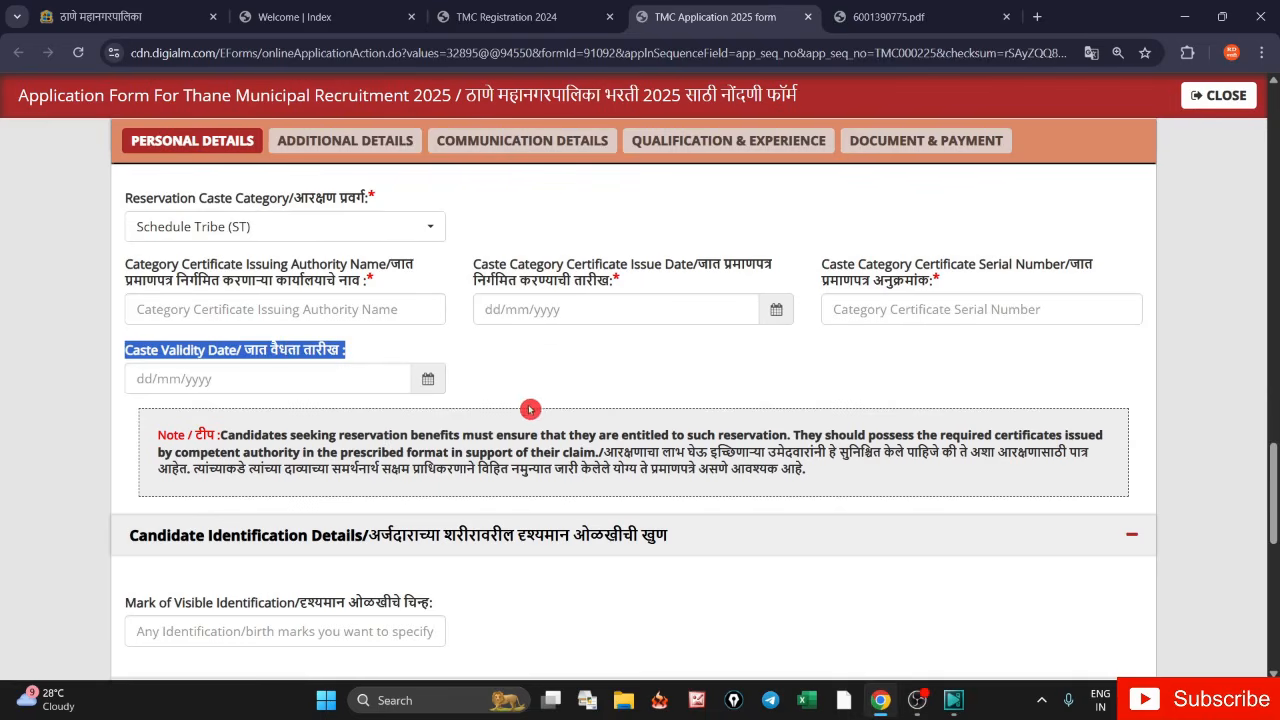
{"action": "scroll", "coordinate": [570, 418], "scroll_direction": "down", "scroll_amount": 3}
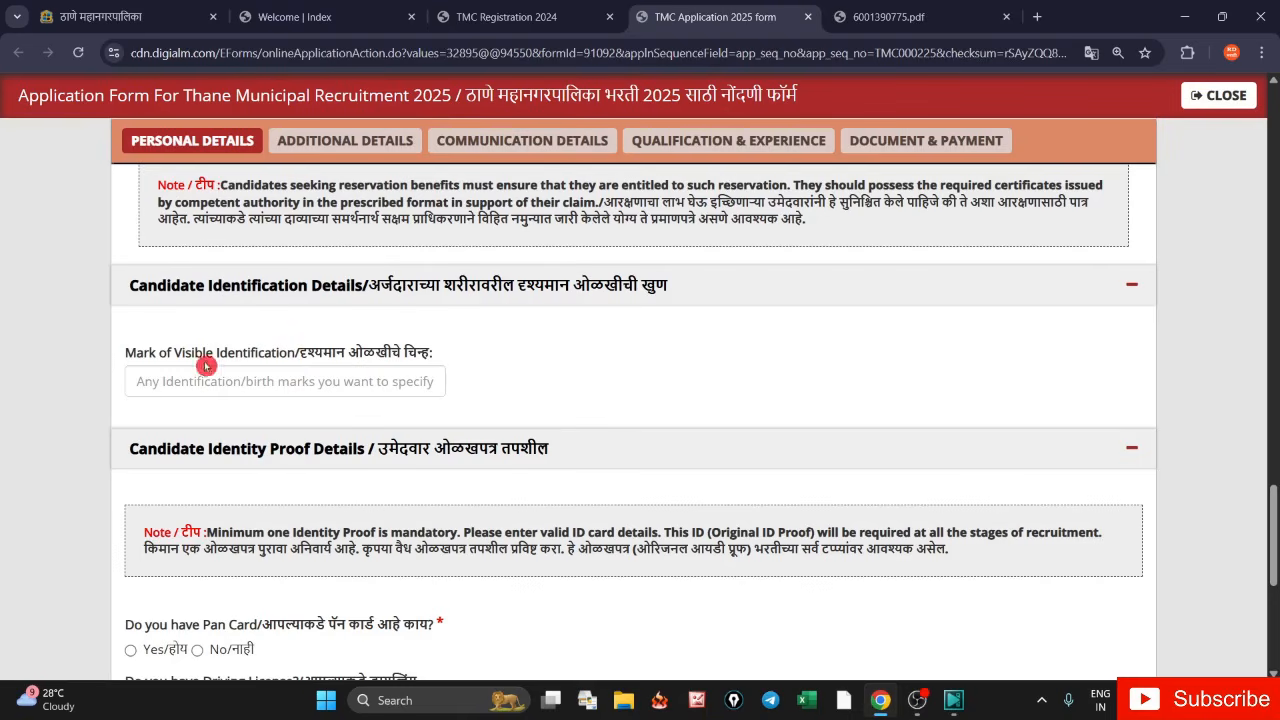
- Enter 'MOLE ON RIGHT HAND' in the Mark of Visible Identification field
{"action": "left_click", "coordinate": [158, 355]}
{"action": "left_click_drag", "start_coordinate": [133, 356], "coordinate": [436, 357]}
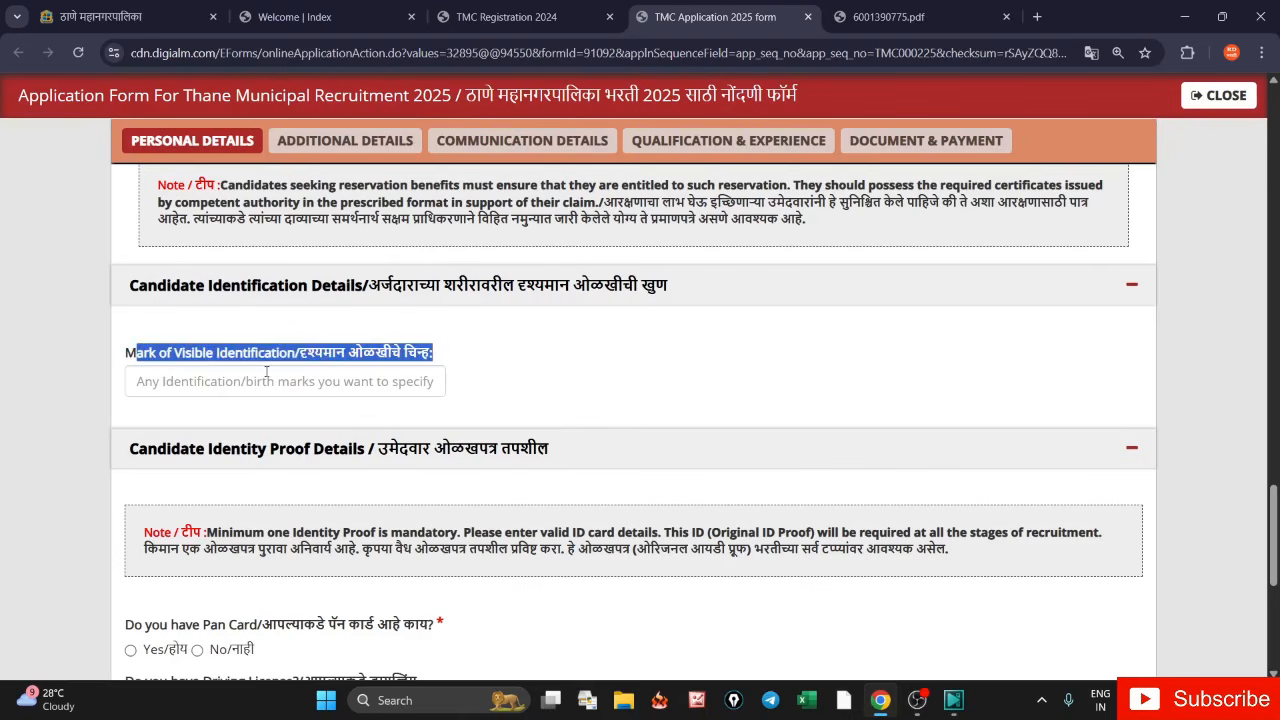
{"action": "type", "text": "MOLE ON RIGHT HAND"}
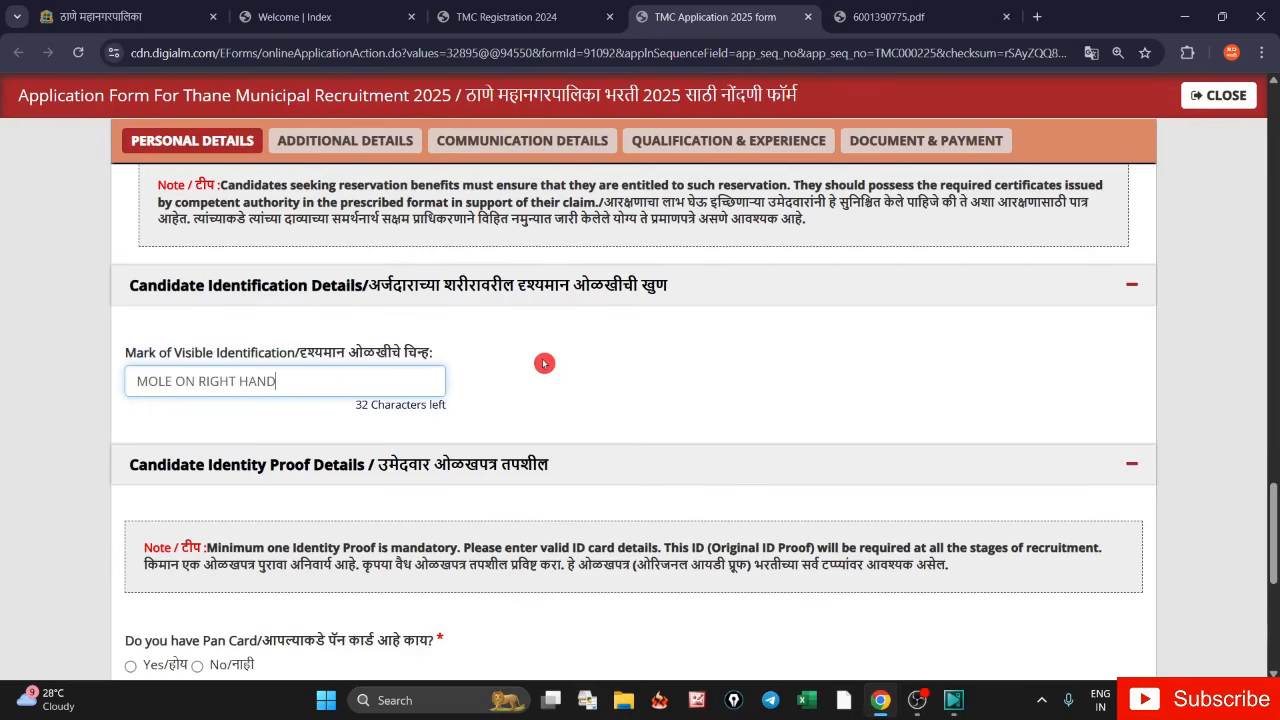
{"action": "left_click", "coordinate": [511, 399]}
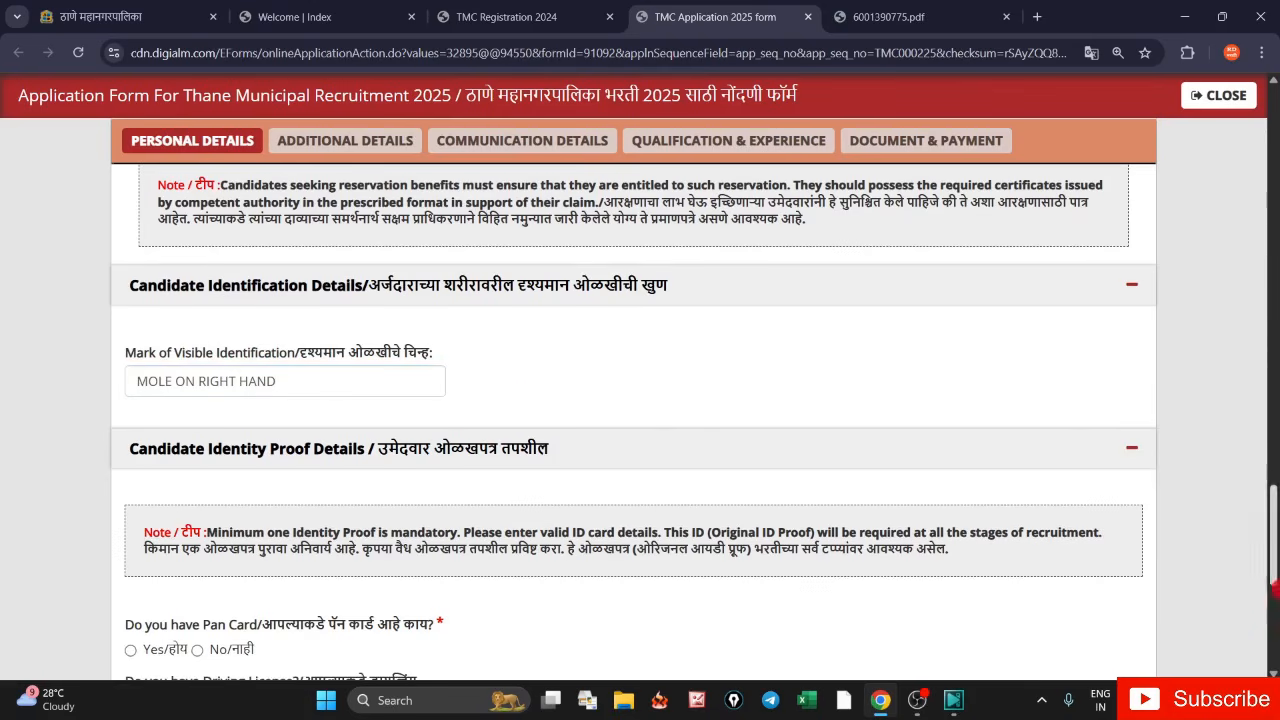
{"action": "left_click_drag", "start_coordinate": [1275, 590], "coordinate": [1275, 600]}
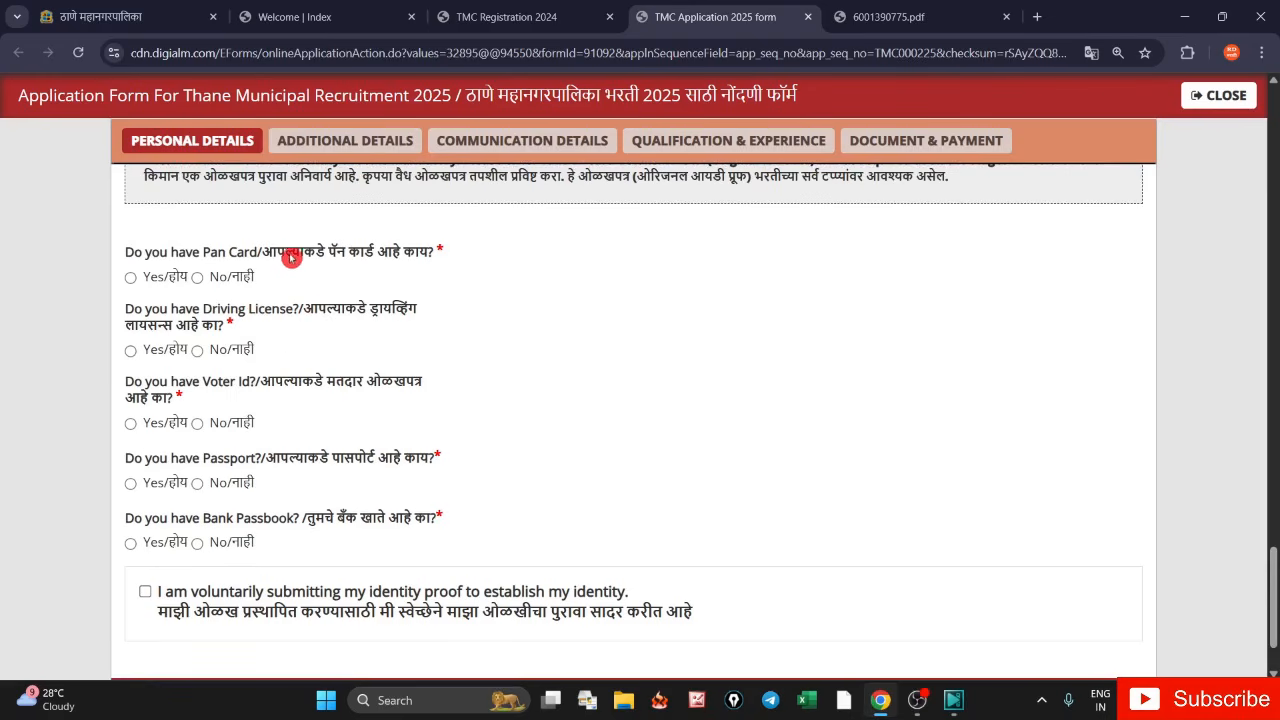
- Review the Pan Card, Driving License, Voter Id, Passport and Bank Passbook questions
{"action": "left_click_drag", "start_coordinate": [286, 256], "coordinate": [371, 257]}
{"action": "left_click_drag", "start_coordinate": [357, 309], "coordinate": [410, 309]}
{"action": "left_click_drag", "start_coordinate": [315, 381], "coordinate": [406, 391]}
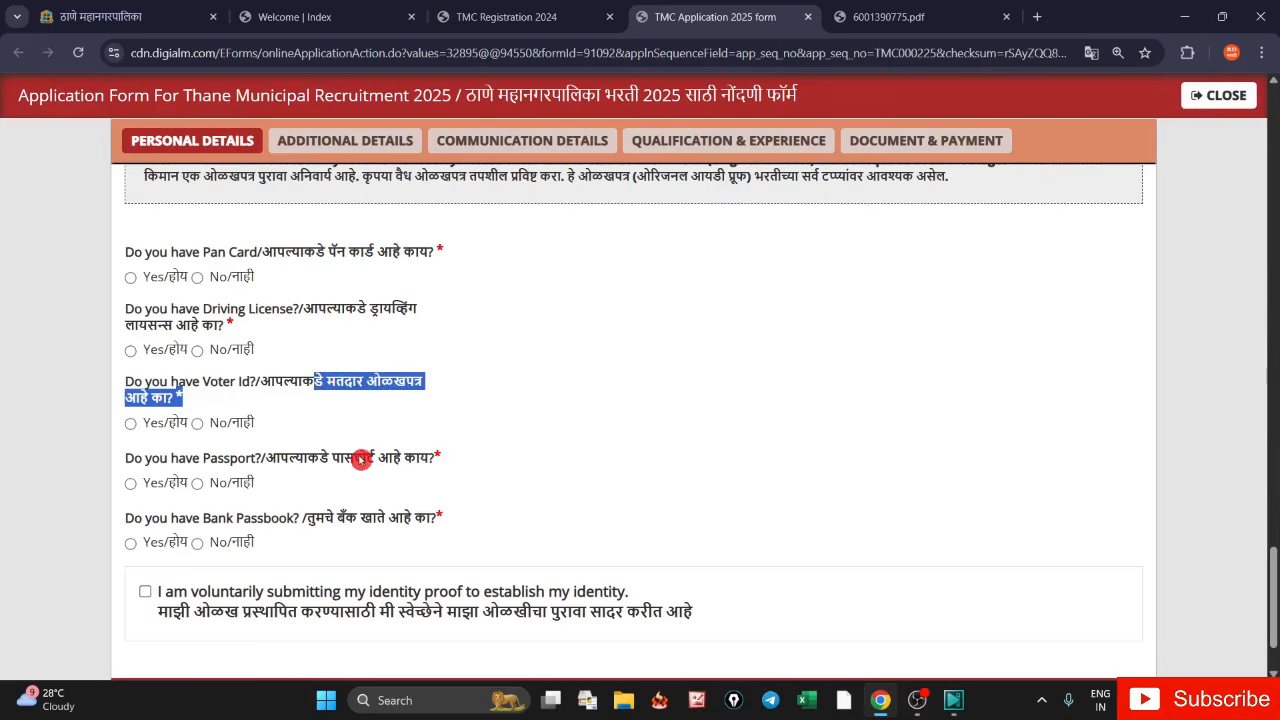
{"action": "left_click_drag", "start_coordinate": [330, 457], "coordinate": [373, 467]}
{"action": "left_click_drag", "start_coordinate": [335, 518], "coordinate": [381, 530]}
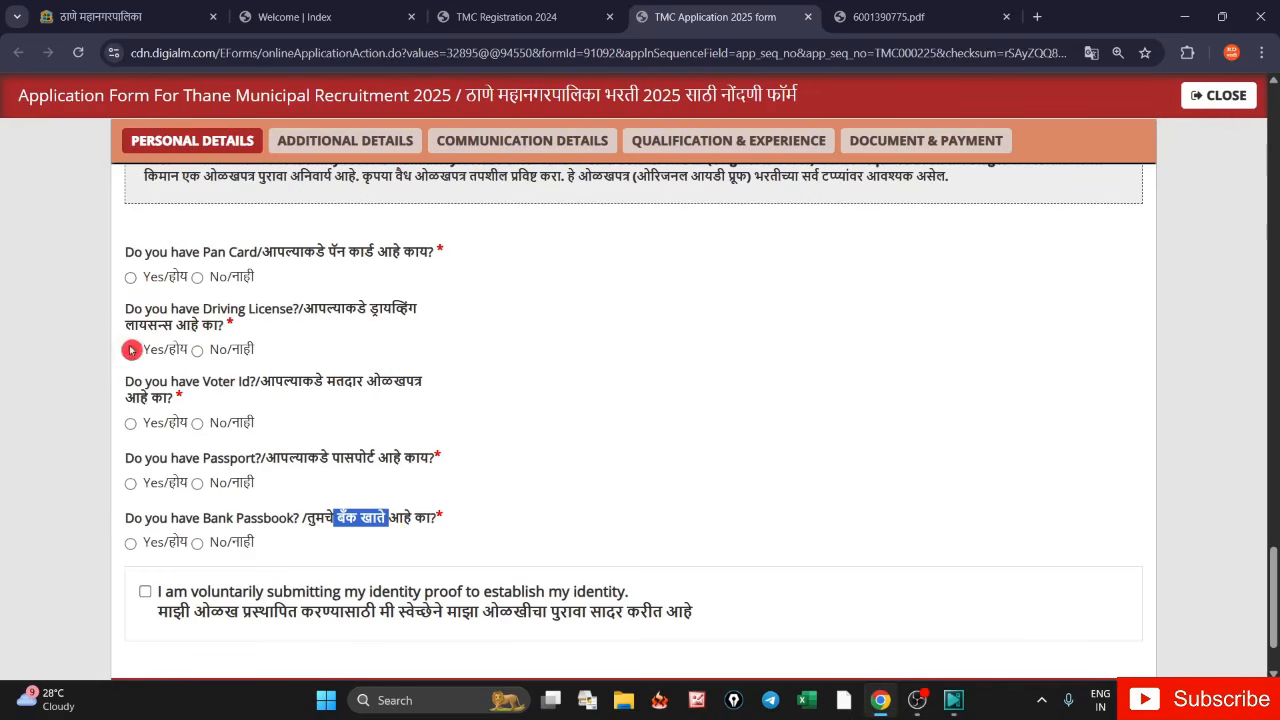
- Answer Yes for Pan Card and No for Driving License, Voter Id, Passport and Bank Passbook
{"action": "left_click", "coordinate": [129, 279]}
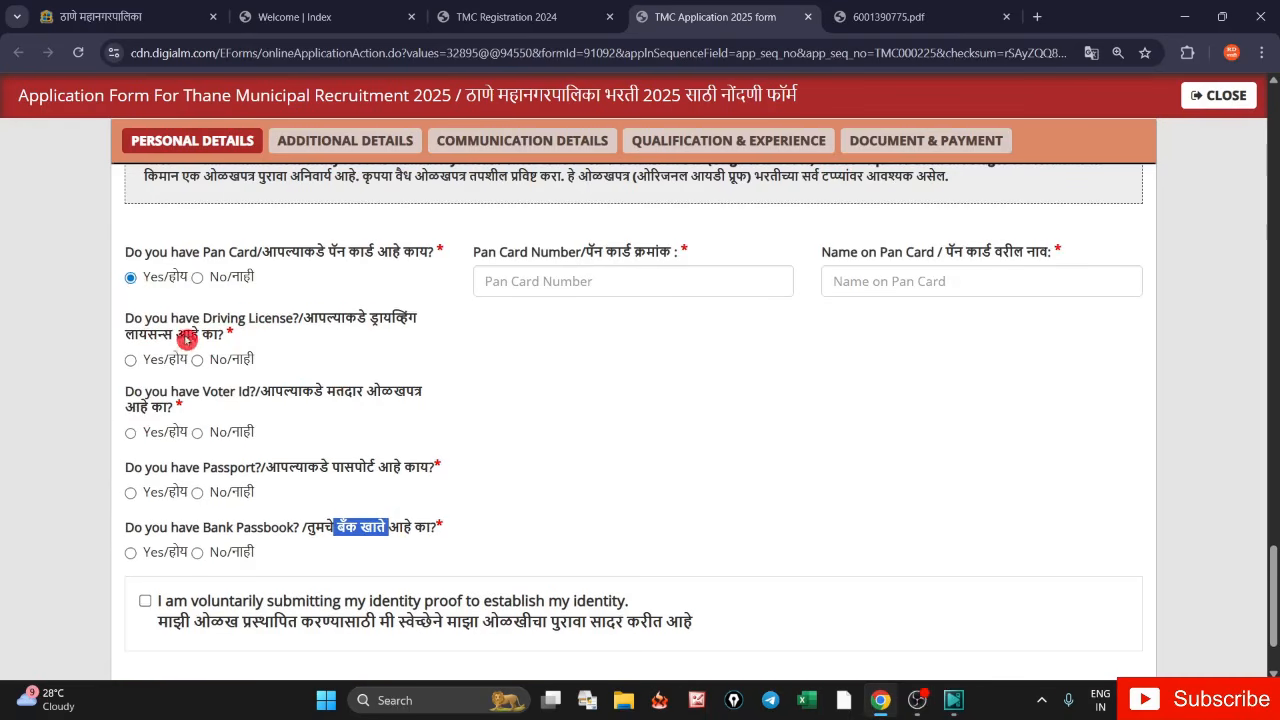
{"action": "left_click", "coordinate": [198, 360]}
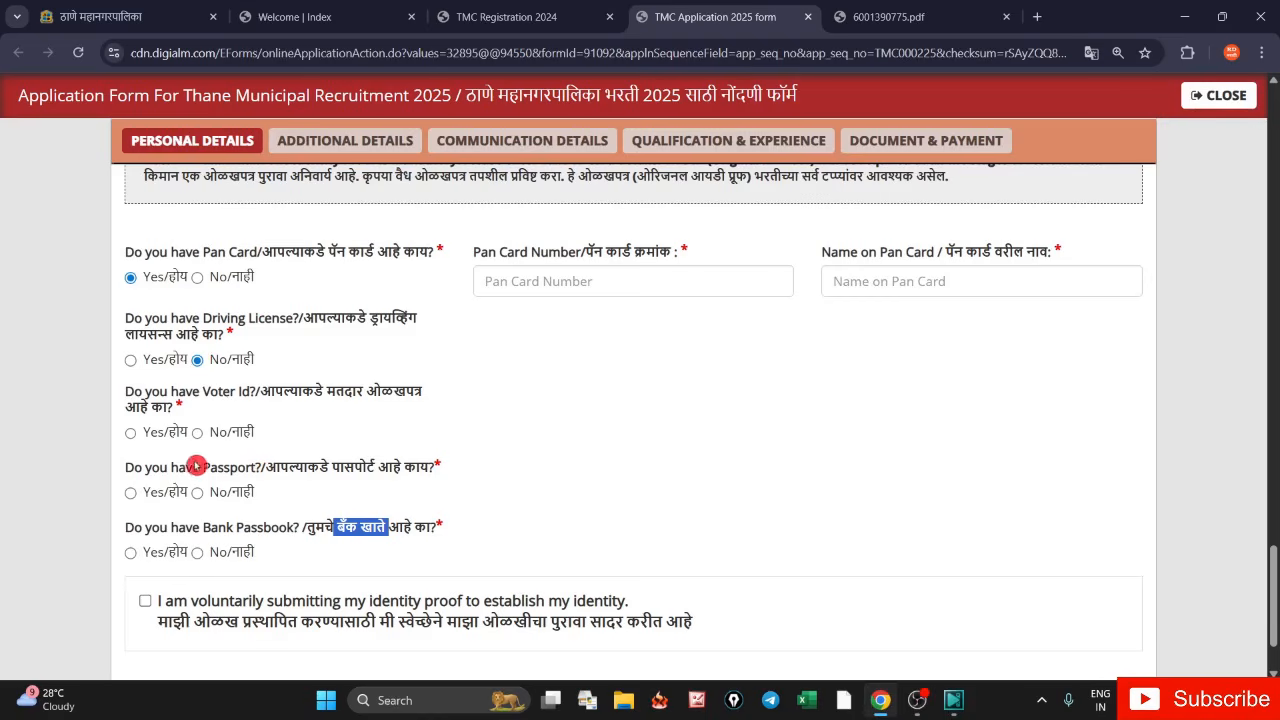
{"action": "left_click", "coordinate": [199, 434]}
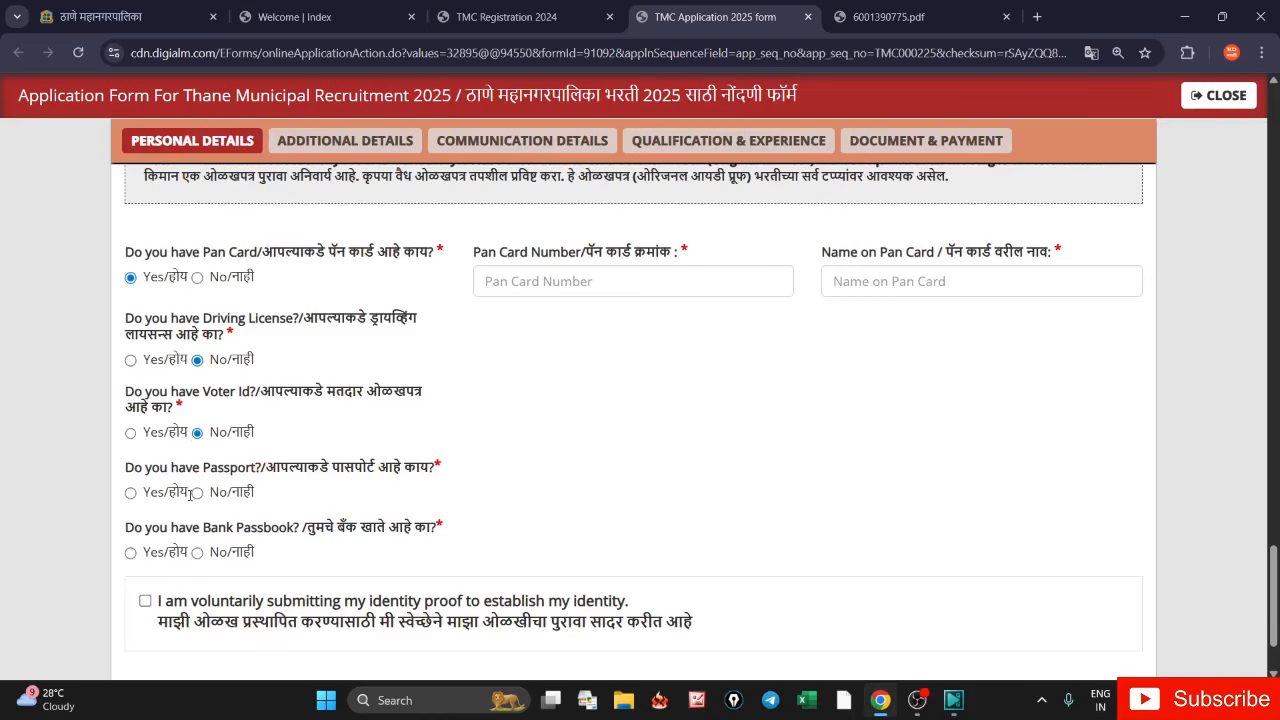
{"action": "left_click", "coordinate": [197, 495]}
{"action": "left_click", "coordinate": [199, 552]}
- Preview the Pan Card, Driving License and Voter Id detail fields, leaving Driving License and Voter Id at No
{"action": "left_click_drag", "start_coordinate": [473, 253], "coordinate": [603, 256]}
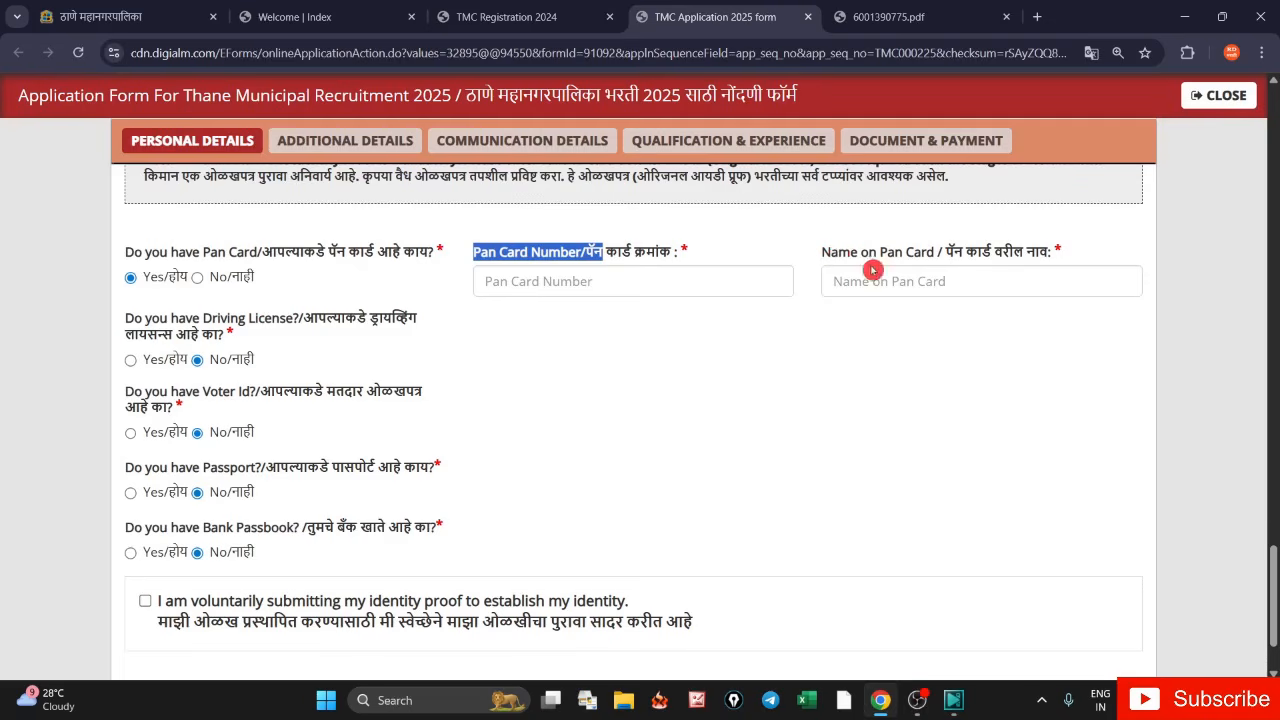
{"action": "left_click_drag", "start_coordinate": [822, 252], "coordinate": [946, 256]}
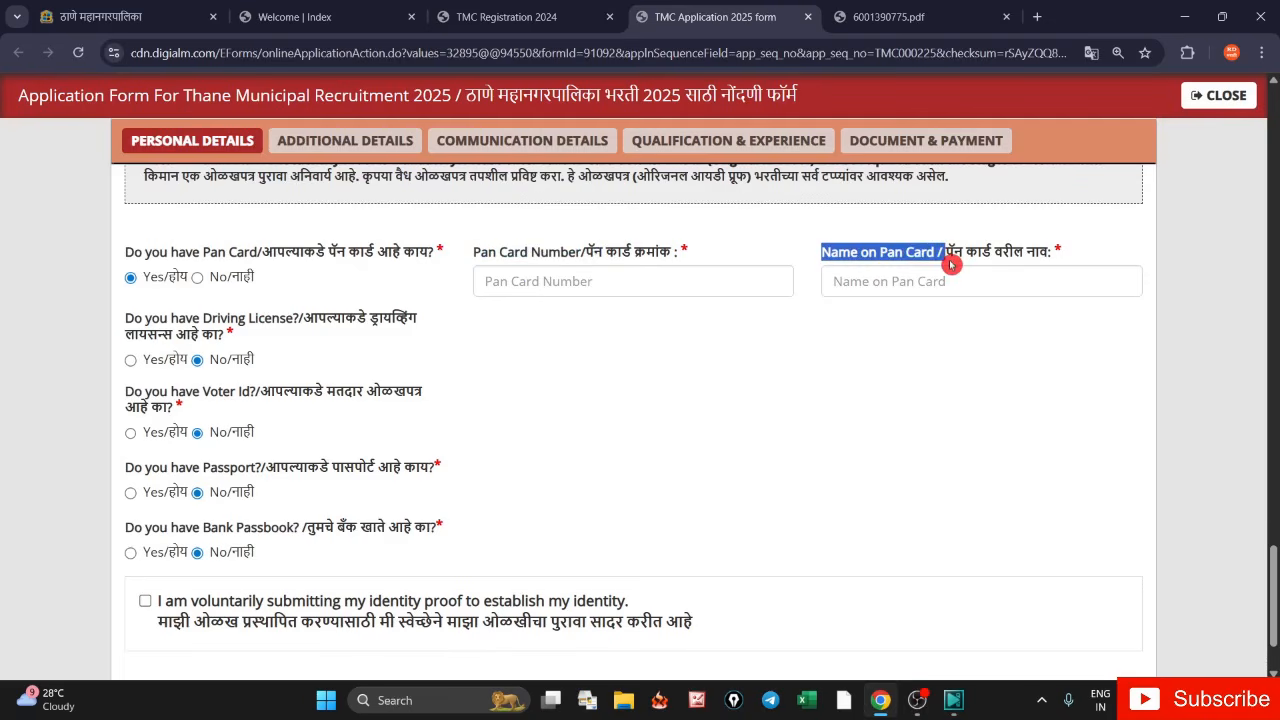
{"action": "left_click", "coordinate": [130, 362]}
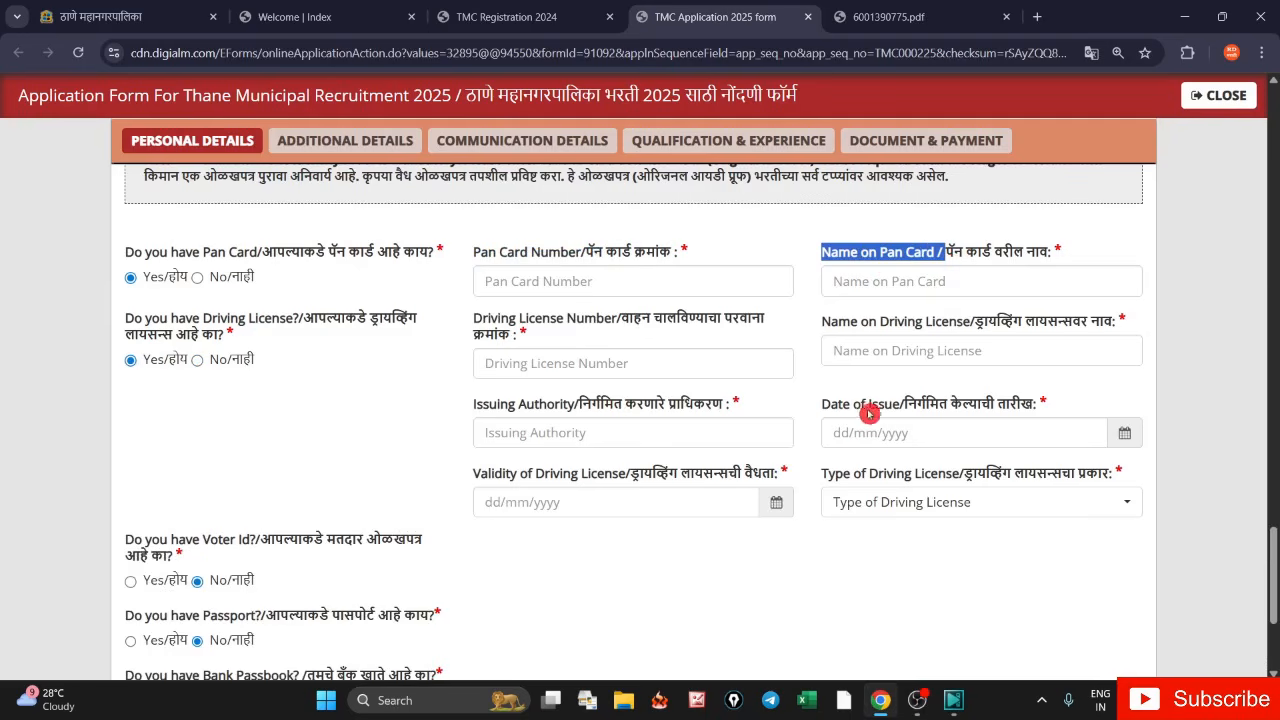
{"action": "left_click", "coordinate": [197, 364]}
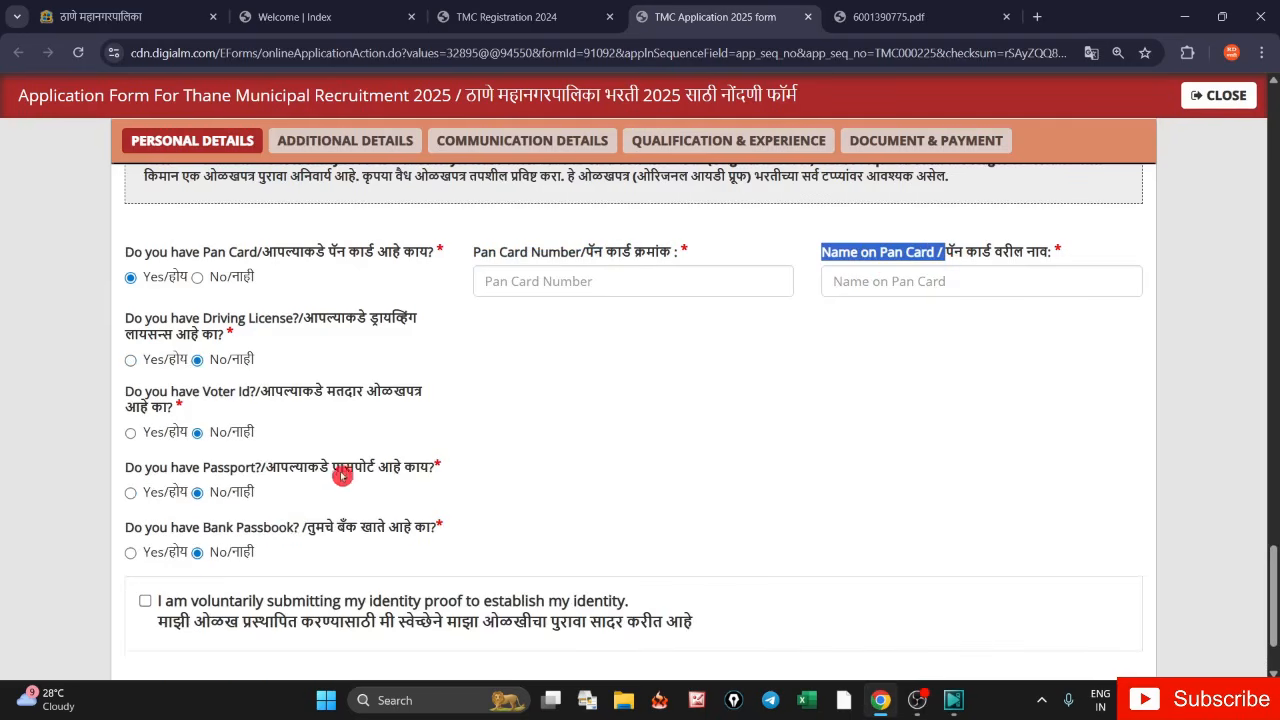
{"action": "left_click", "coordinate": [132, 433]}
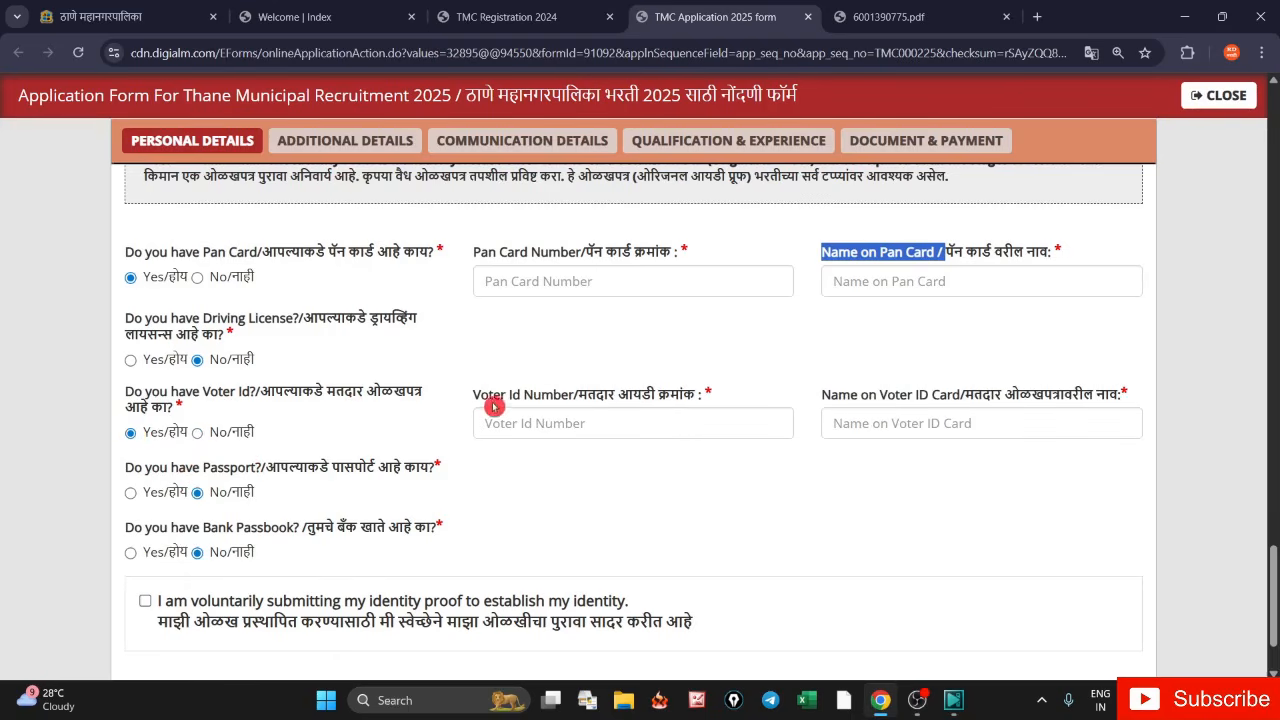
{"action": "left_click_drag", "start_coordinate": [474, 397], "coordinate": [620, 410]}
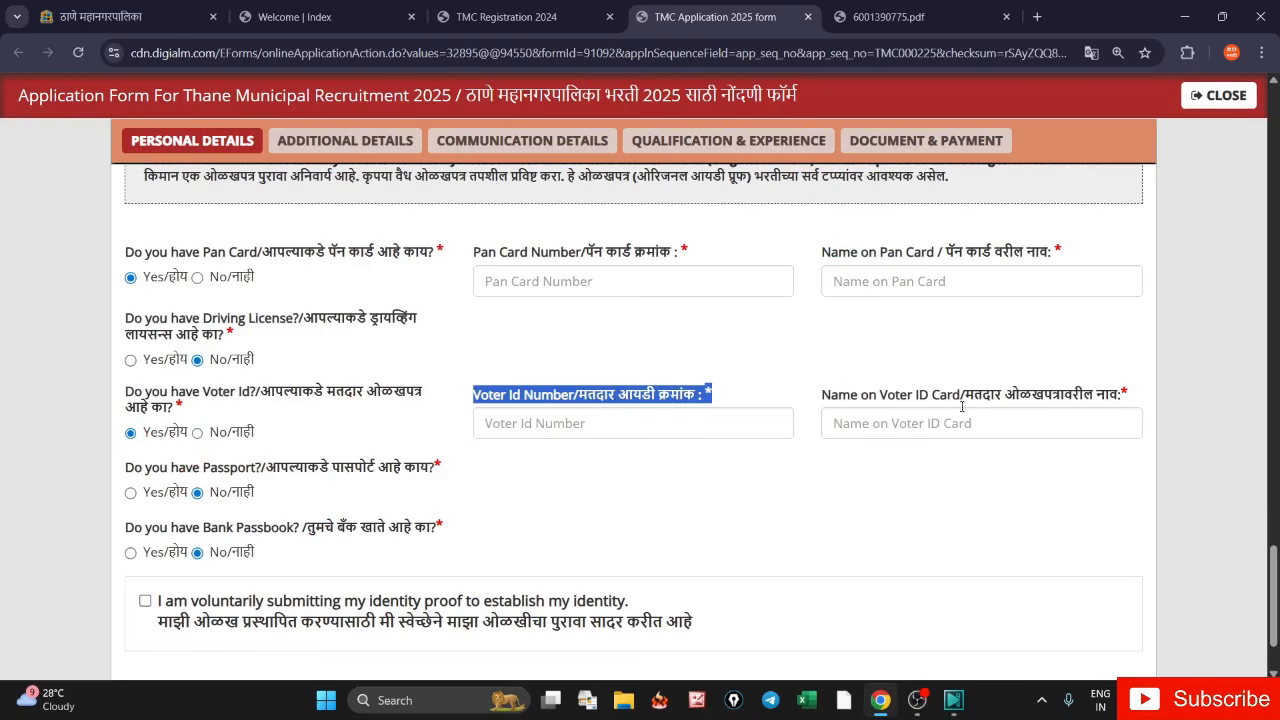
{"action": "left_click_drag", "start_coordinate": [822, 396], "coordinate": [947, 401]}
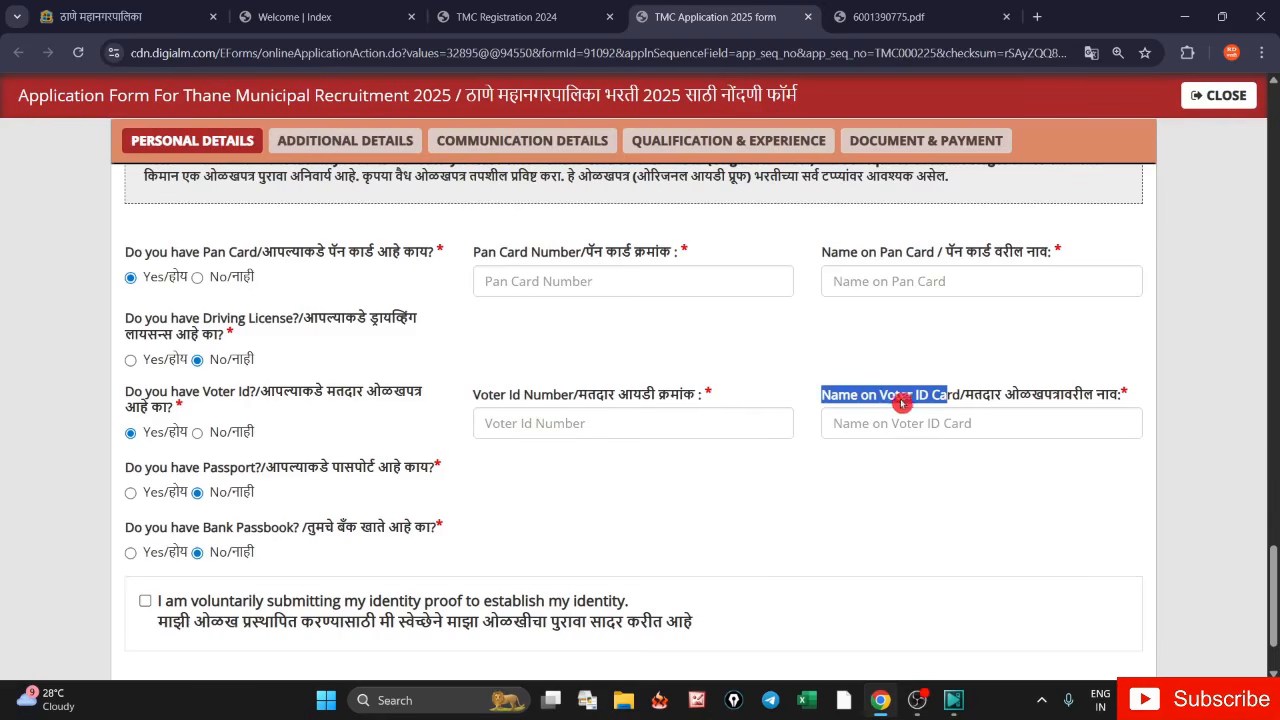
{"action": "left_click", "coordinate": [197, 433]}
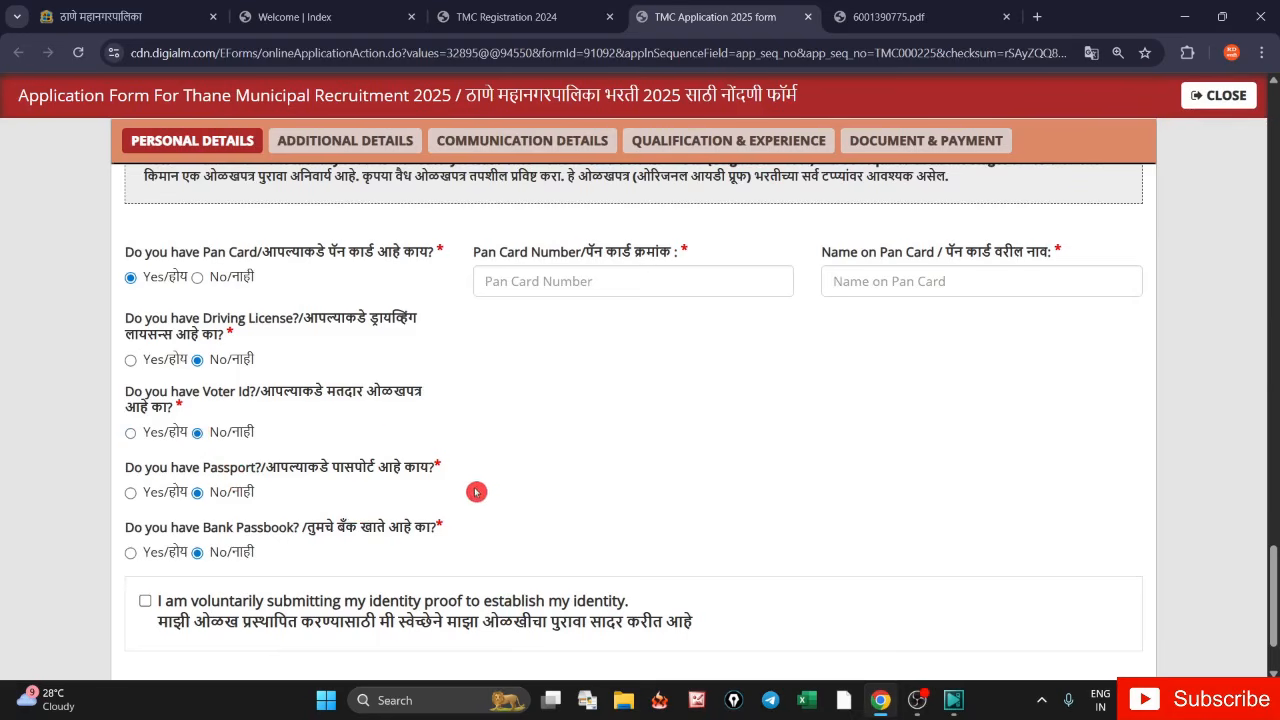
{"action": "scroll", "coordinate": [580, 462], "scroll_direction": "down", "scroll_amount": 1}
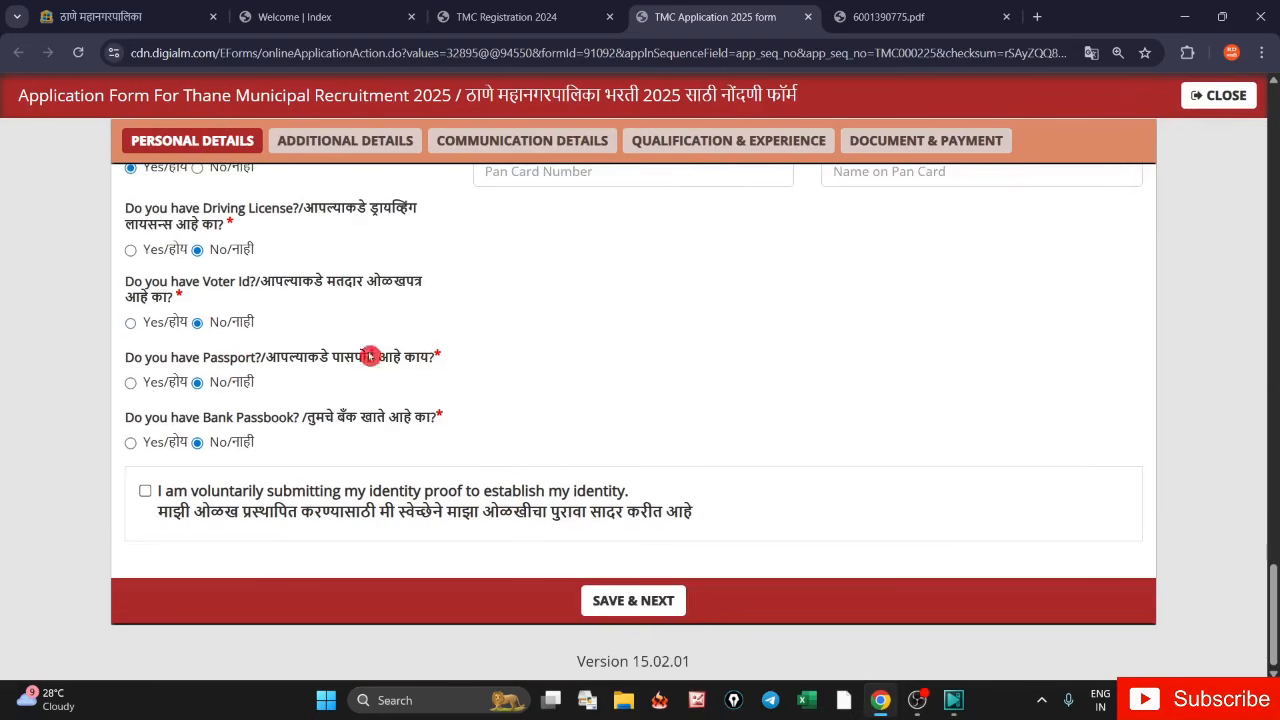
- Tick the identity proof declaration, use SAVE & NEXT, and acknowledge 'Data Saved Successfully'
{"action": "left_click", "coordinate": [145, 492]}
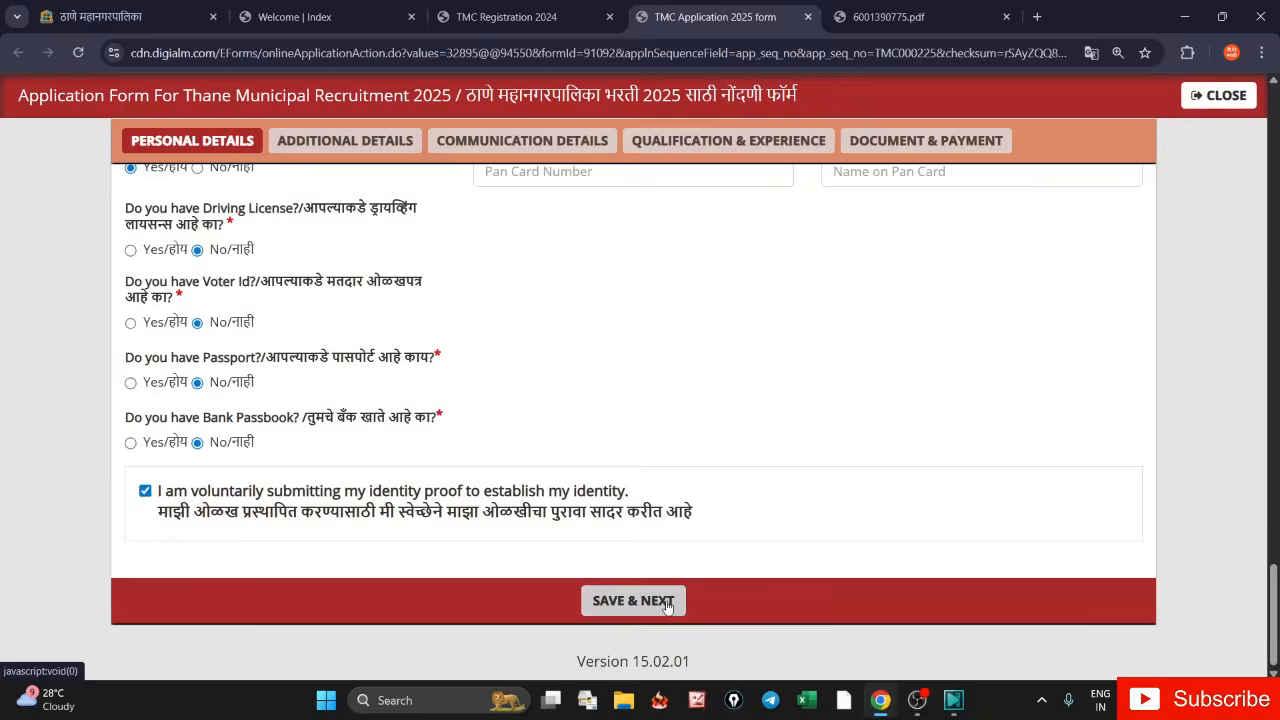
{"action": "left_click", "coordinate": [667, 603]}
{"action": "left_click", "coordinate": [520, 136]}
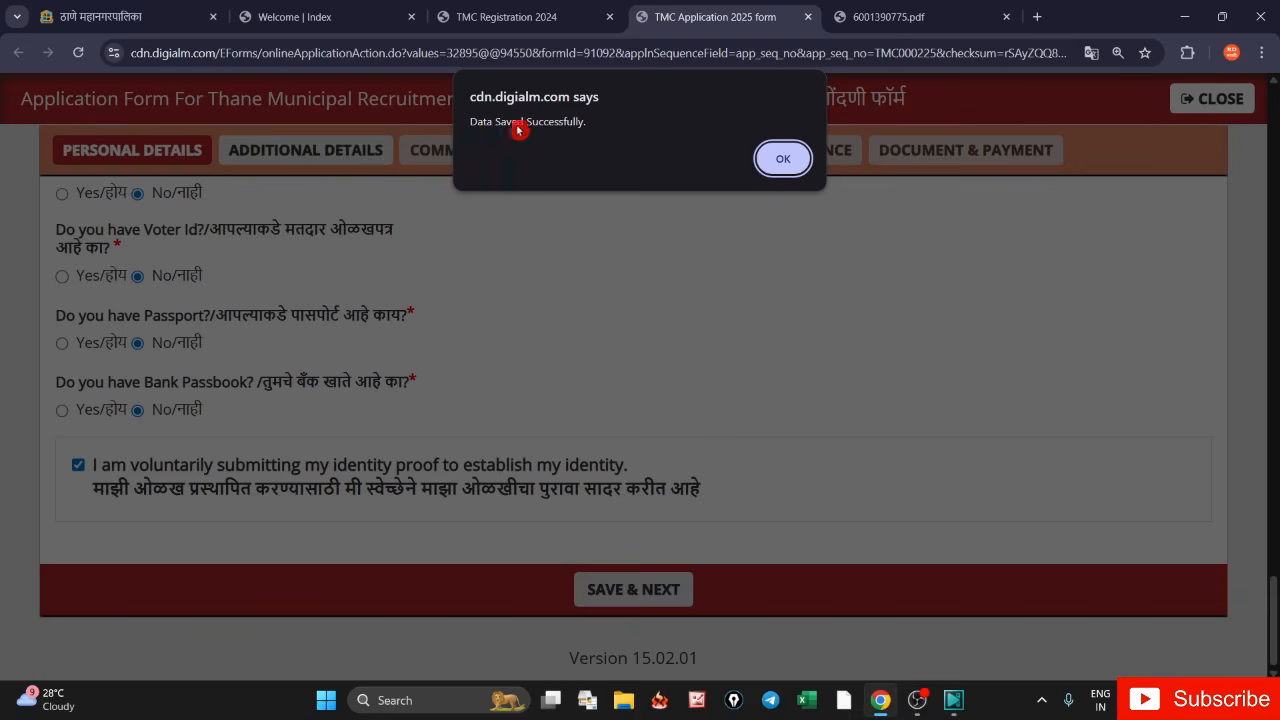
{"action": "left_click", "coordinate": [783, 159]}
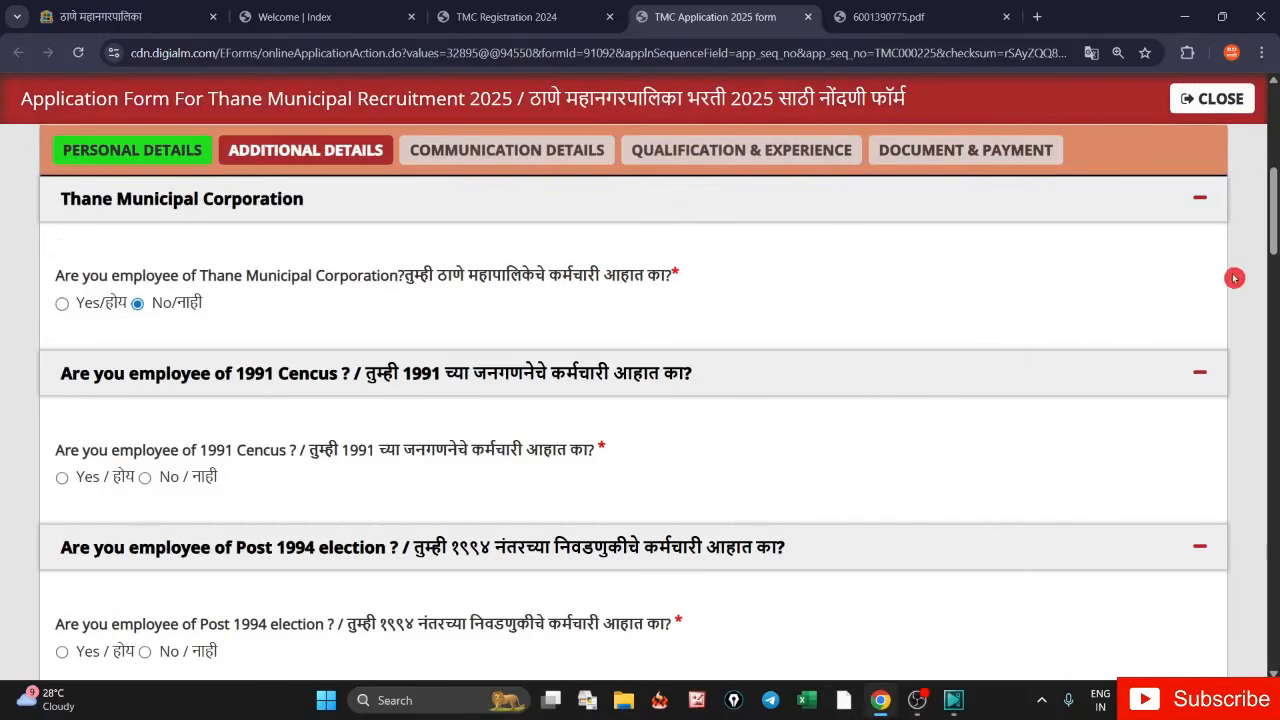
- Mark No for the 1991 Cencus, Post 1994 election employee and farmer-suicide family questions
{"action": "scroll", "coordinate": [1071, 394], "scroll_direction": "up", "scroll_amount": 2}
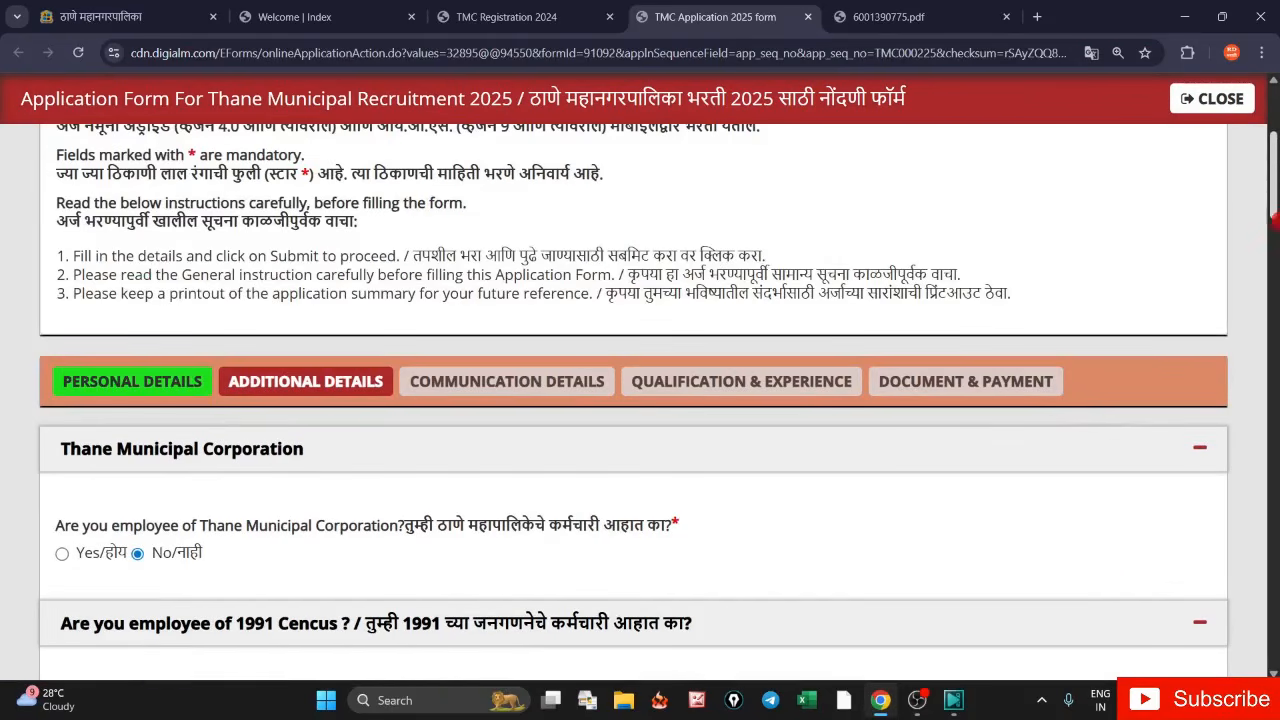
{"action": "scroll", "coordinate": [1275, 197], "scroll_direction": "down", "scroll_amount": 1}
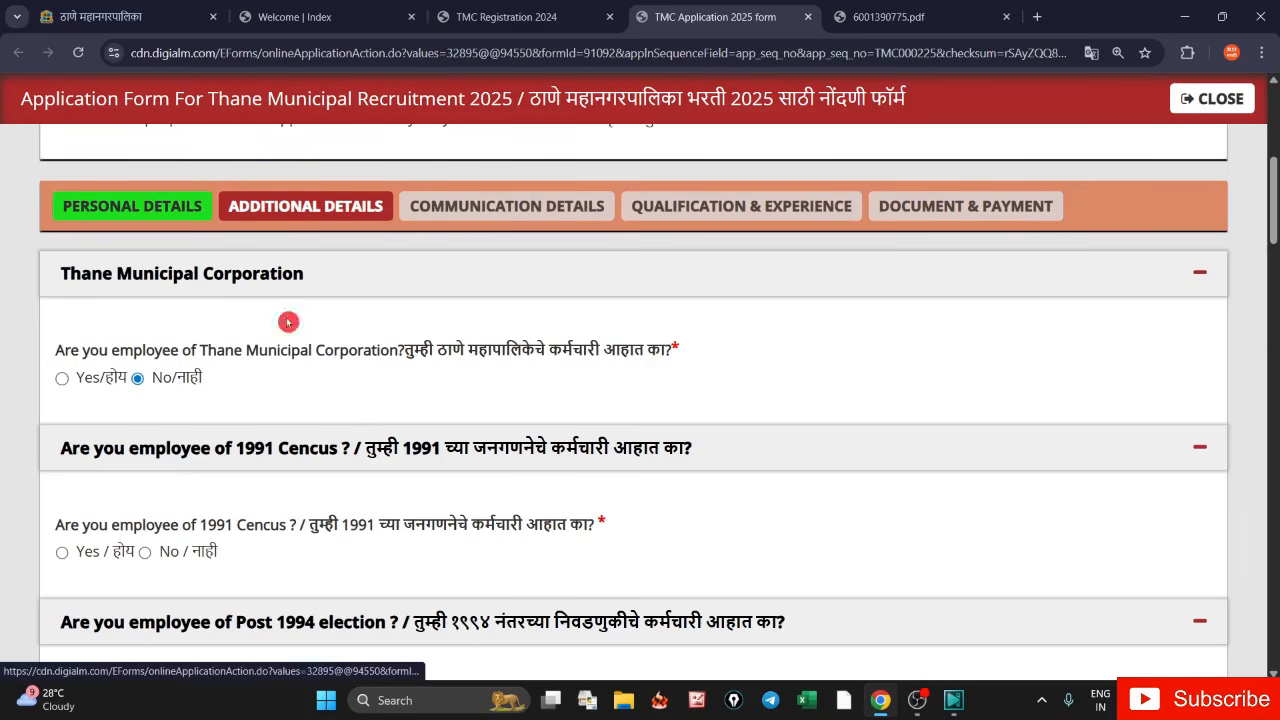
{"action": "scroll", "coordinate": [1275, 225], "scroll_direction": "down", "scroll_amount": 1}
{"action": "scroll", "coordinate": [1275, 225], "scroll_direction": "down", "scroll_amount": 1}
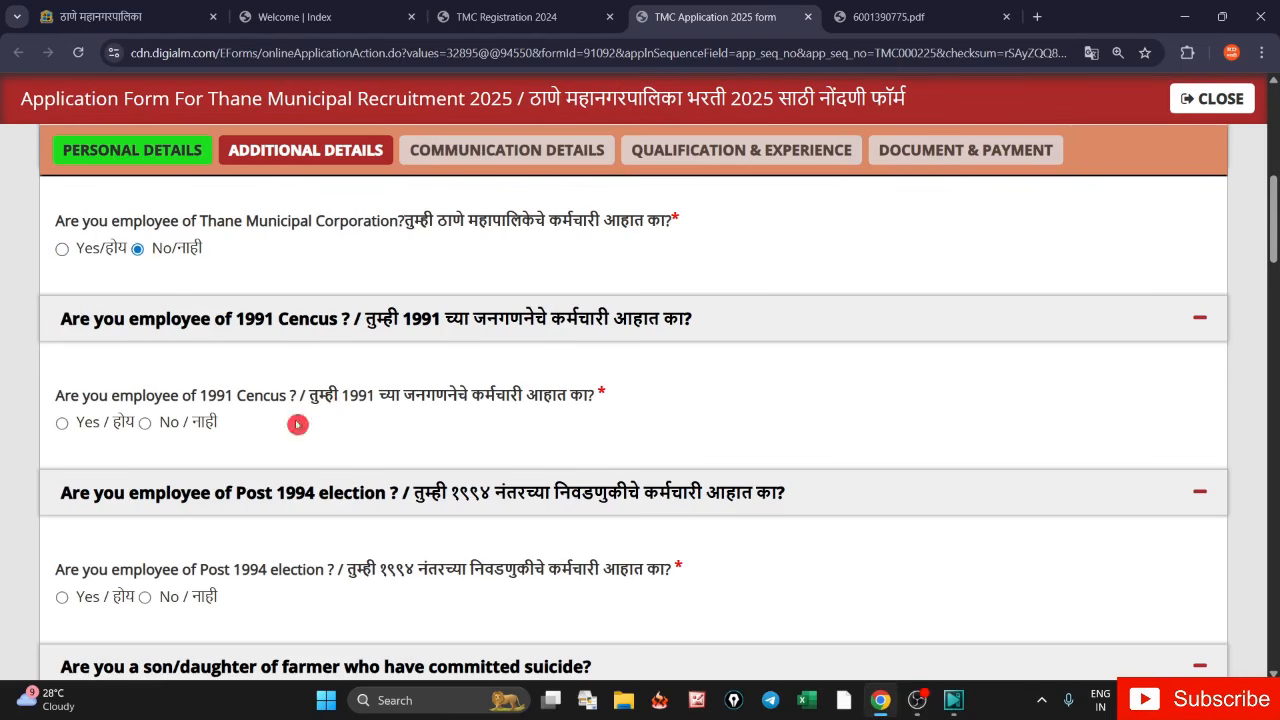
{"action": "left_click", "coordinate": [145, 423]}
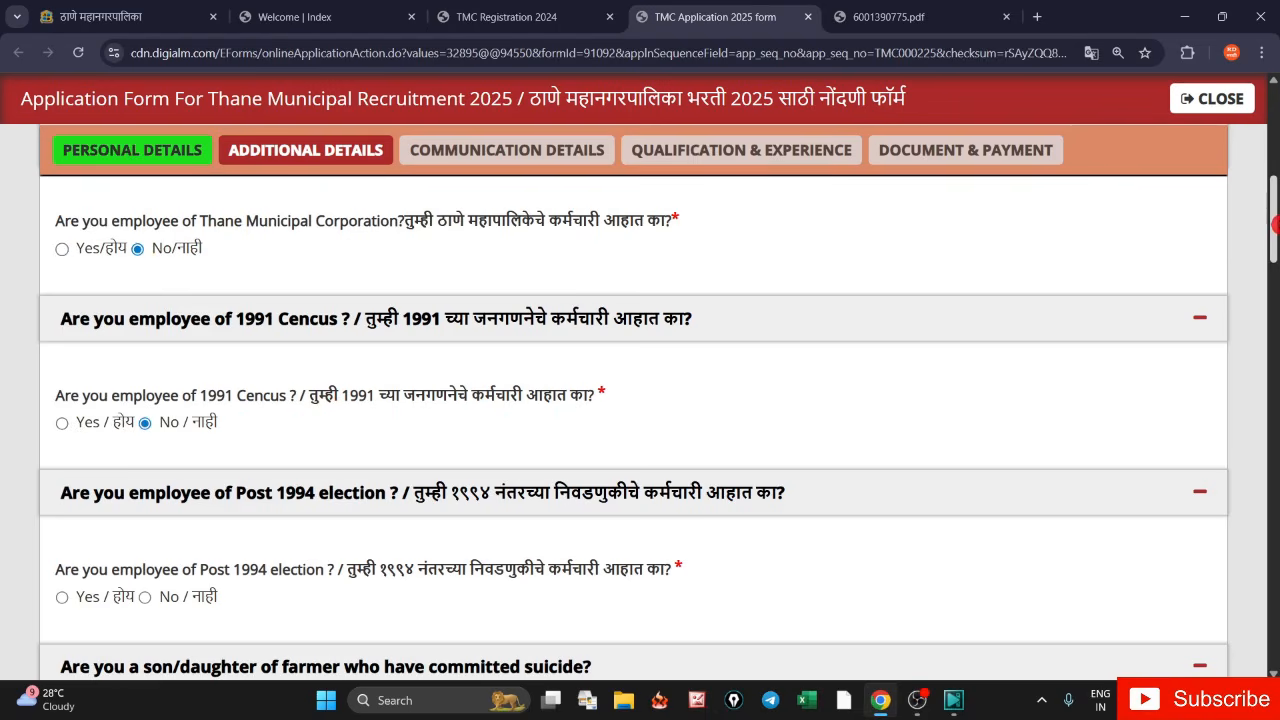
{"action": "left_click_drag", "start_coordinate": [1275, 222], "coordinate": [1275, 264]}
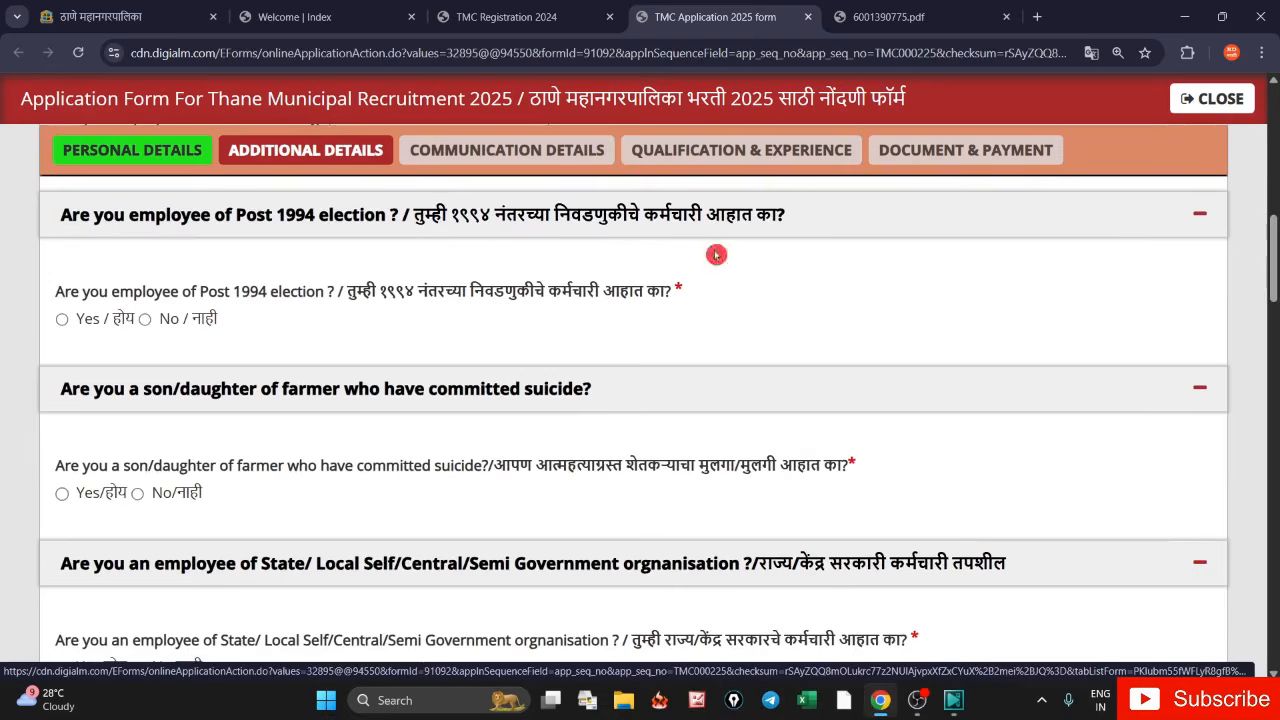
{"action": "left_click", "coordinate": [146, 320]}
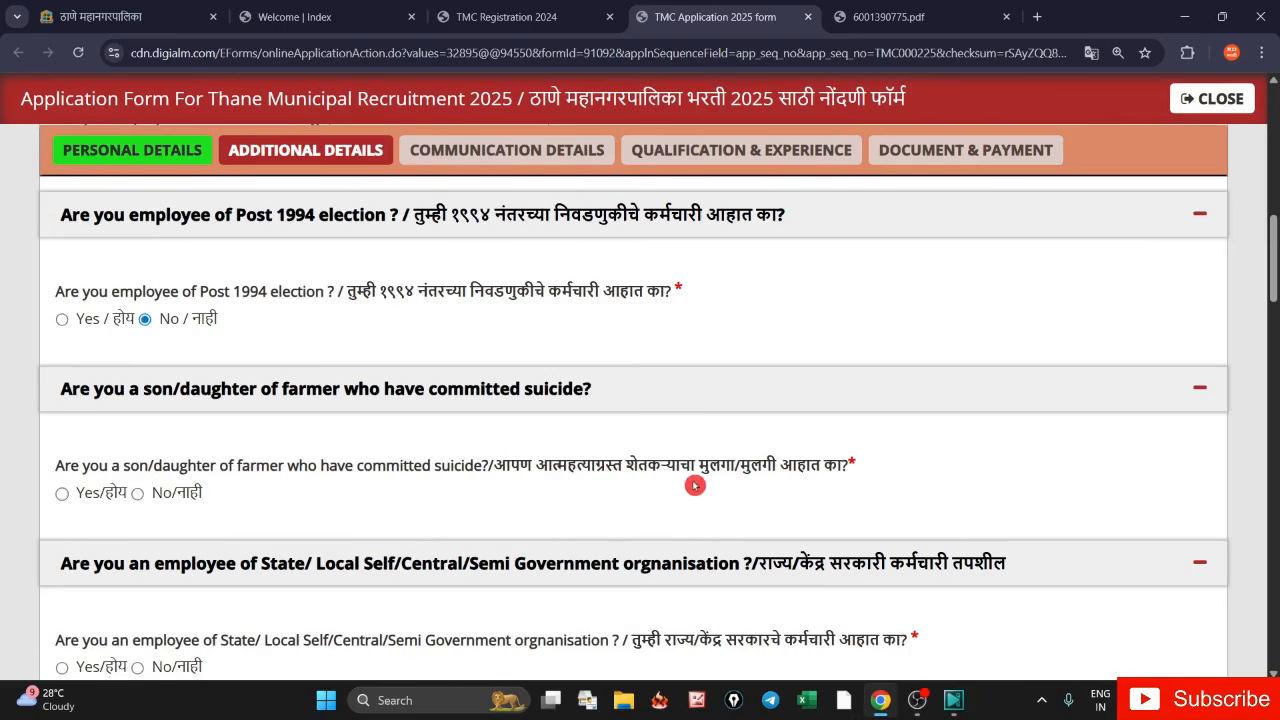
{"action": "left_click", "coordinate": [140, 495]}
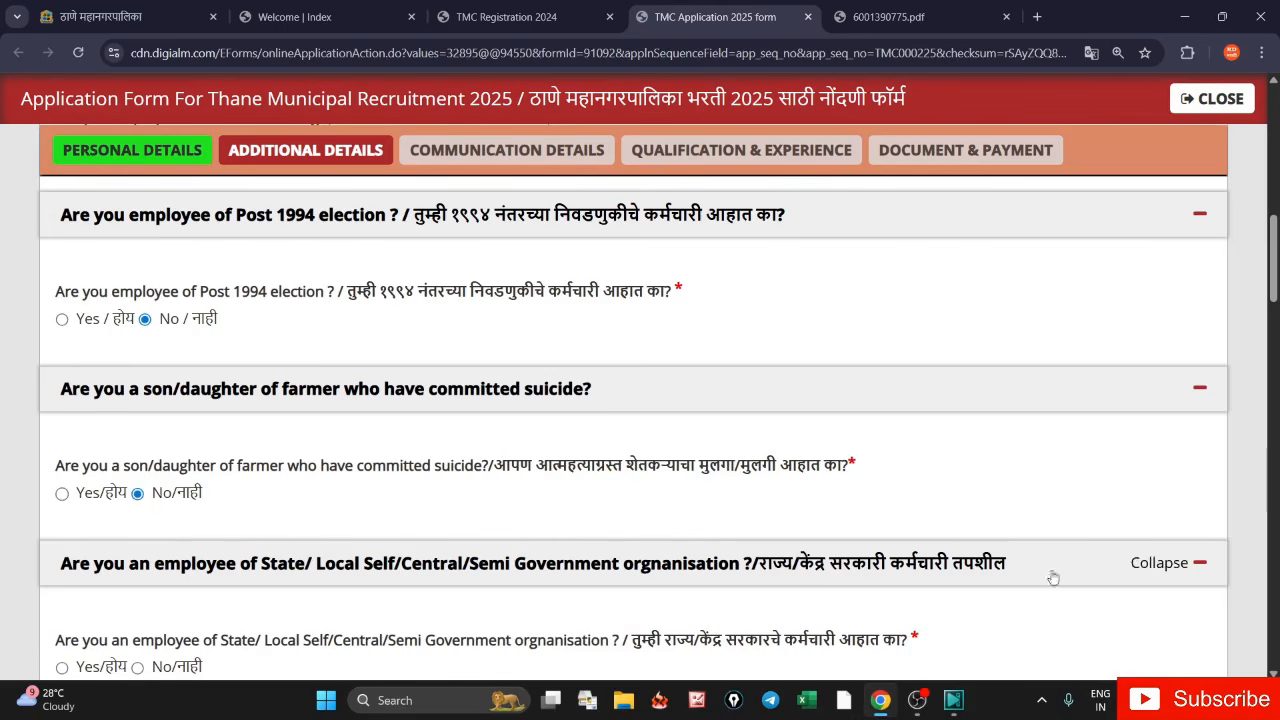
{"action": "left_click_drag", "start_coordinate": [1275, 292], "coordinate": [1276, 316]}
{"action": "scroll", "coordinate": [1013, 346], "scroll_direction": "down", "scroll_amount": 2}
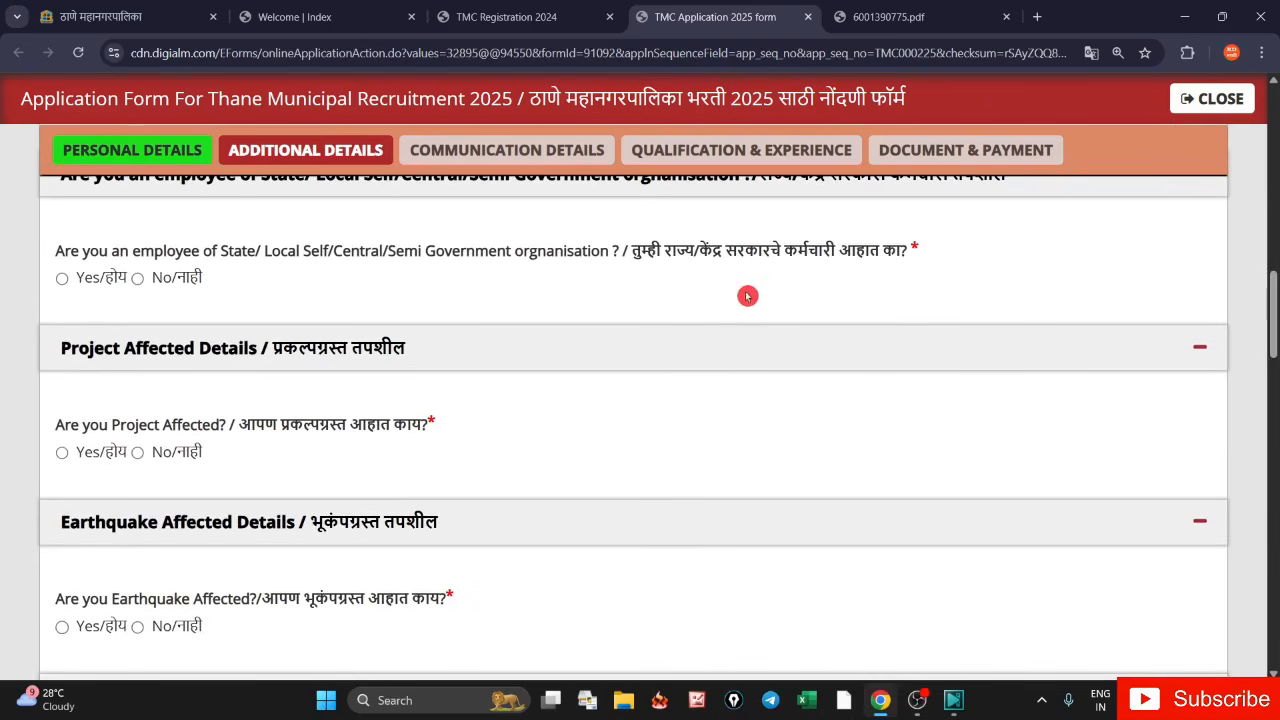
- Answer No to the government employee and Project Affected questions after previewing the certificate fields
{"action": "left_click", "coordinate": [138, 280]}
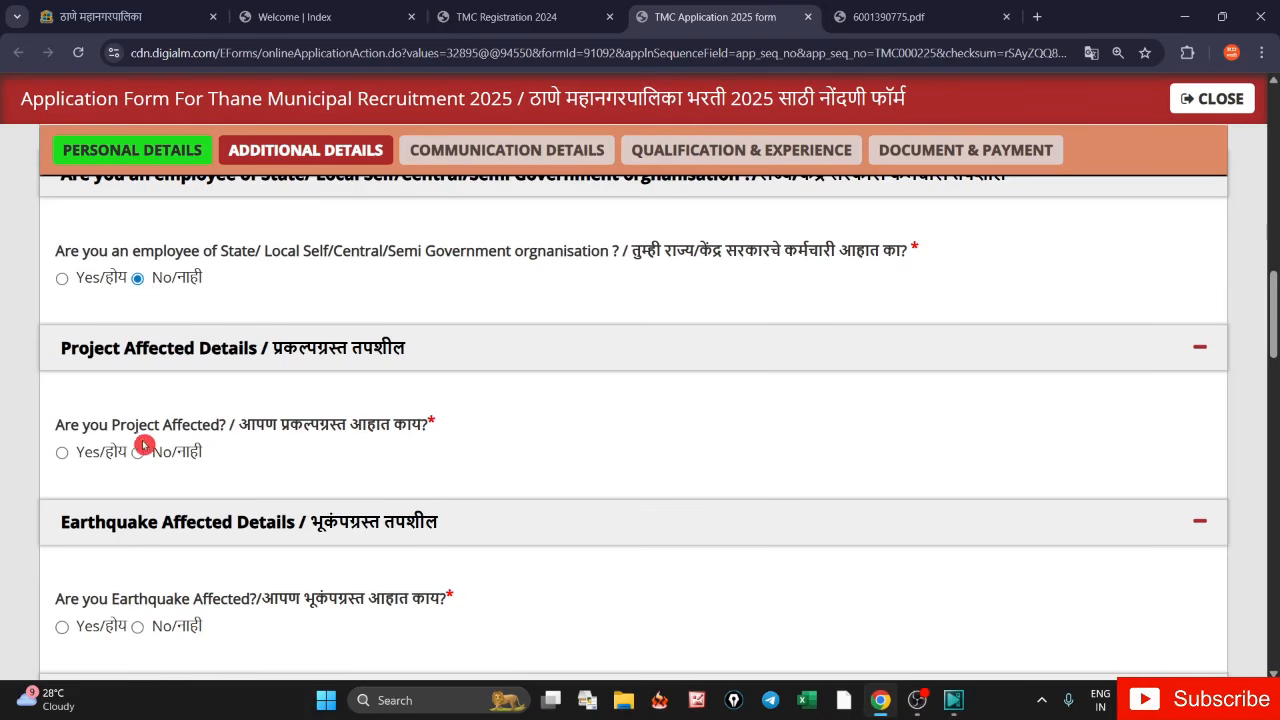
{"action": "left_click", "coordinate": [63, 455]}
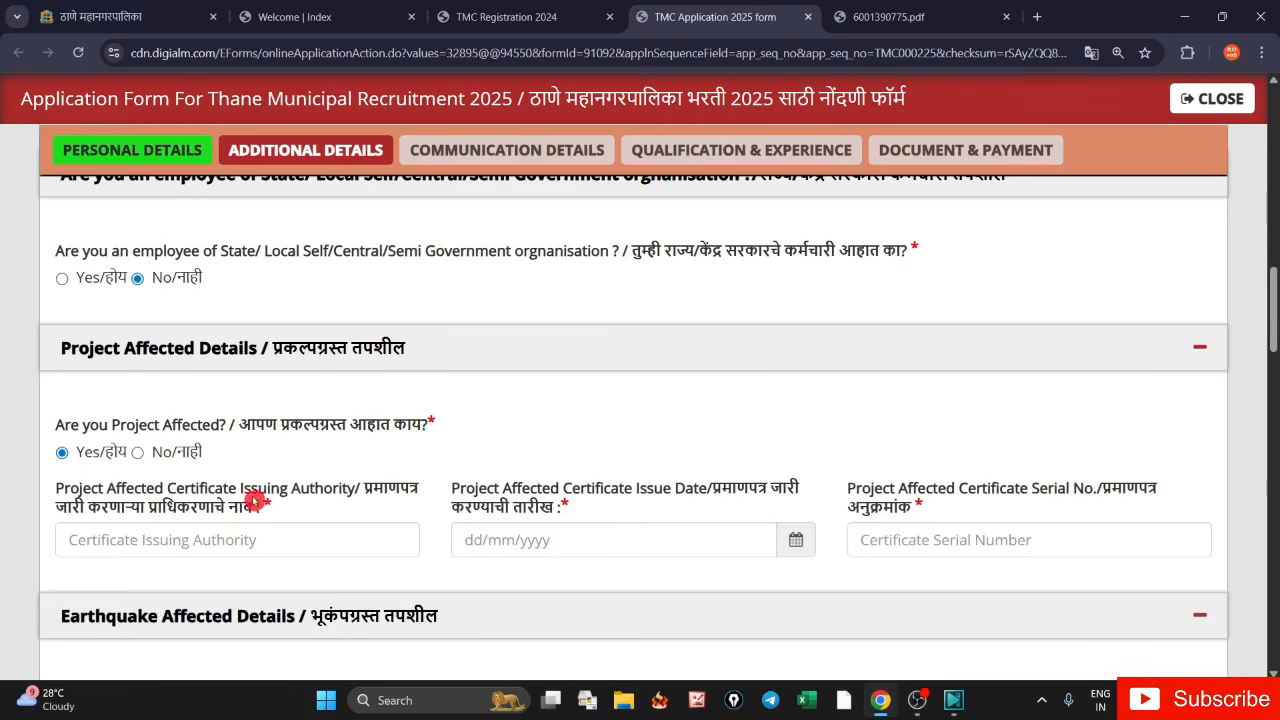
{"action": "left_click_drag", "start_coordinate": [242, 490], "coordinate": [332, 506]}
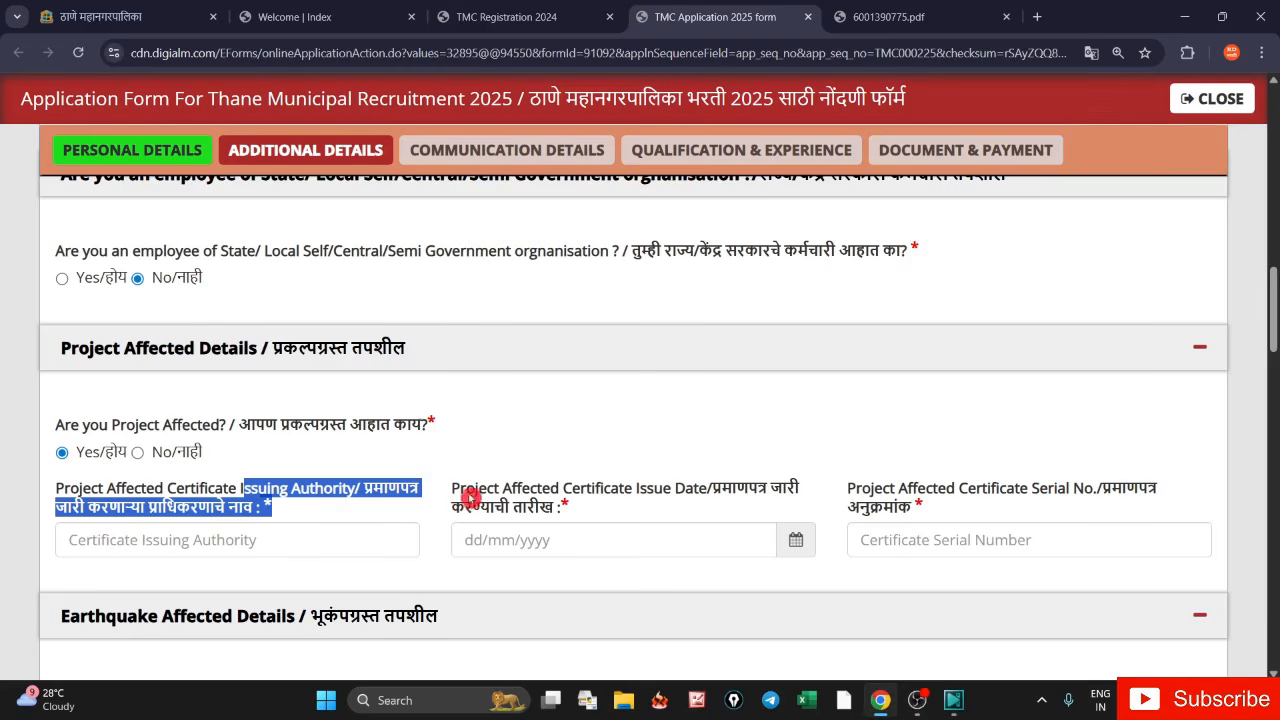
{"action": "left_click_drag", "start_coordinate": [452, 490], "coordinate": [572, 511]}
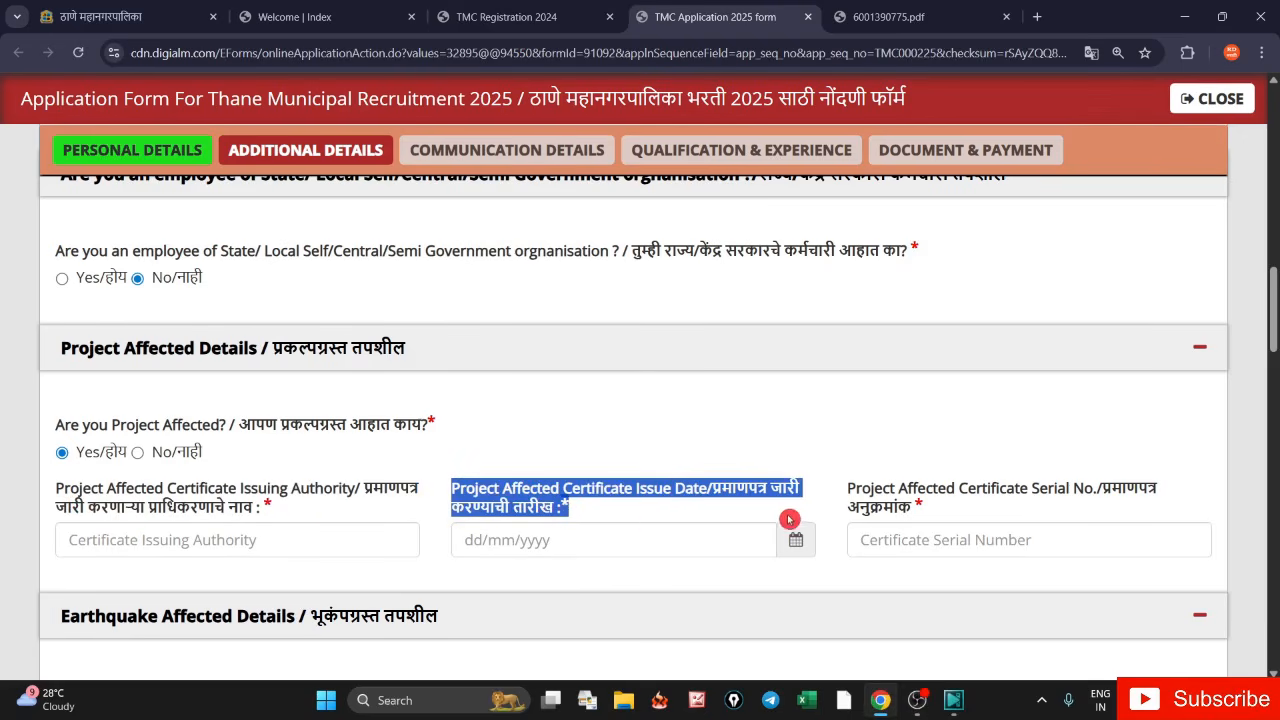
{"action": "left_click", "coordinate": [845, 495]}
{"action": "left_click_drag", "start_coordinate": [845, 495], "coordinate": [912, 515]}
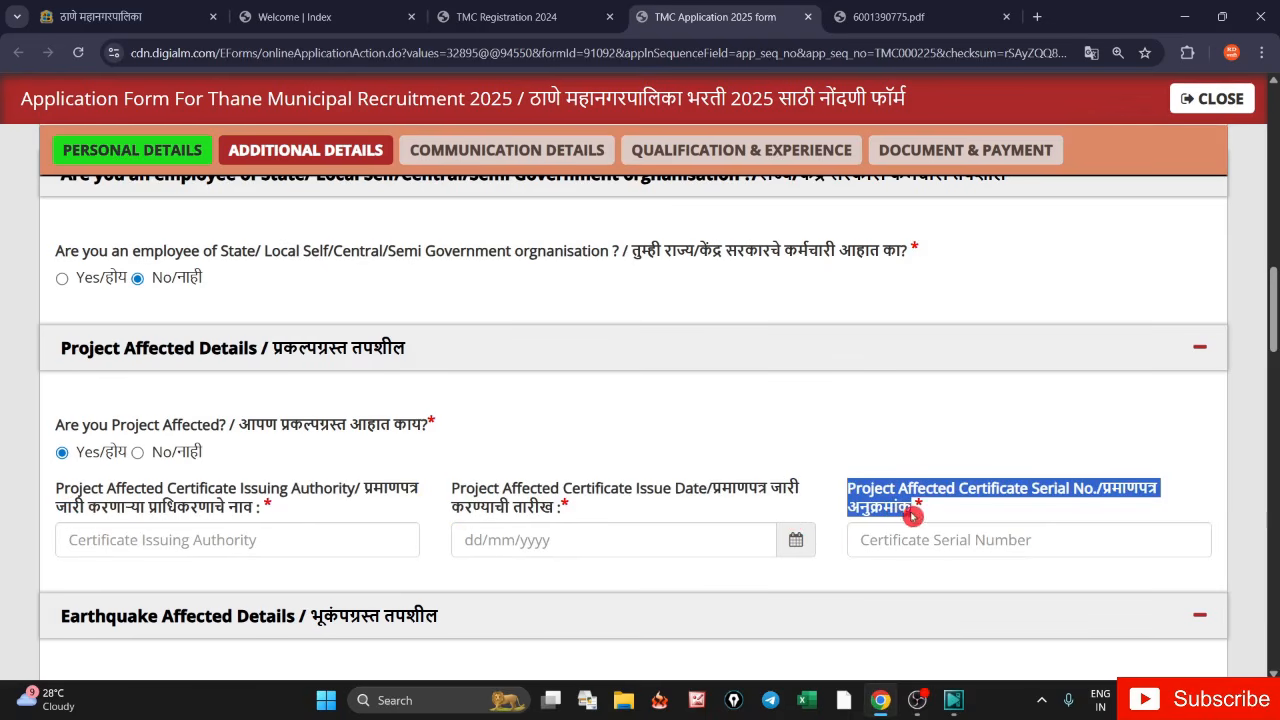
{"action": "left_click", "coordinate": [139, 453]}
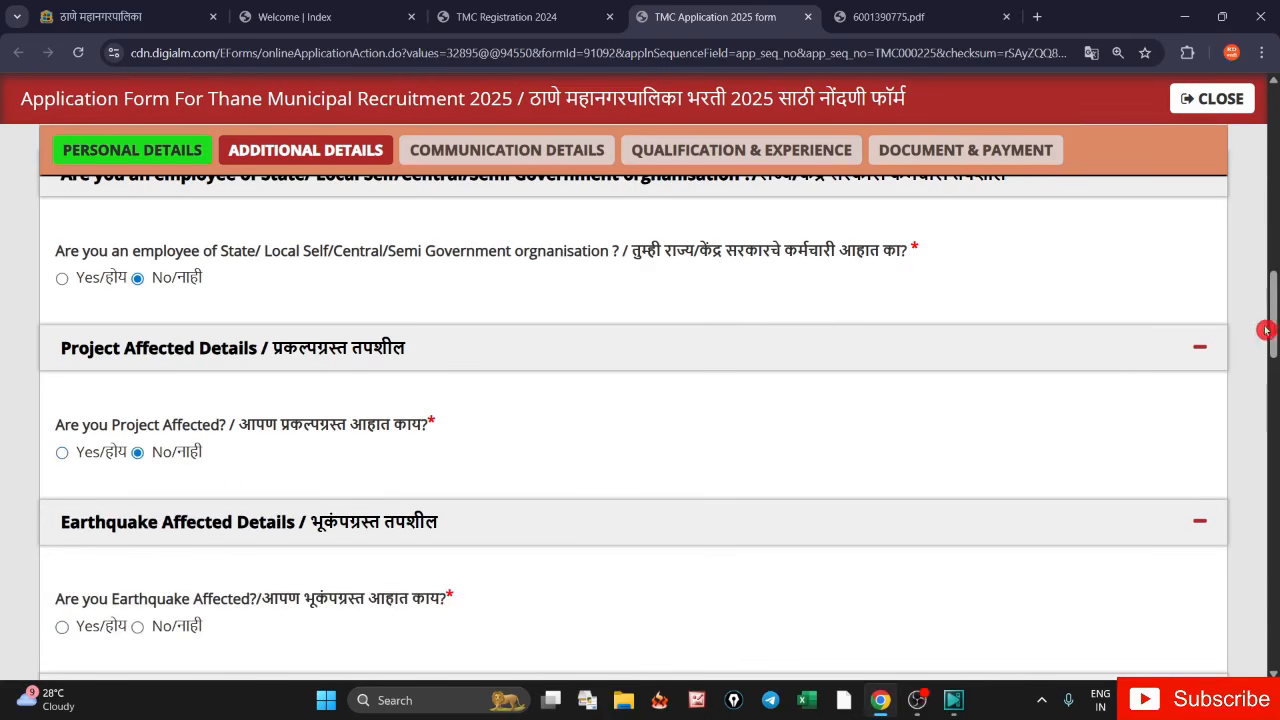
{"action": "left_click_drag", "start_coordinate": [1274, 320], "coordinate": [1275, 376]}
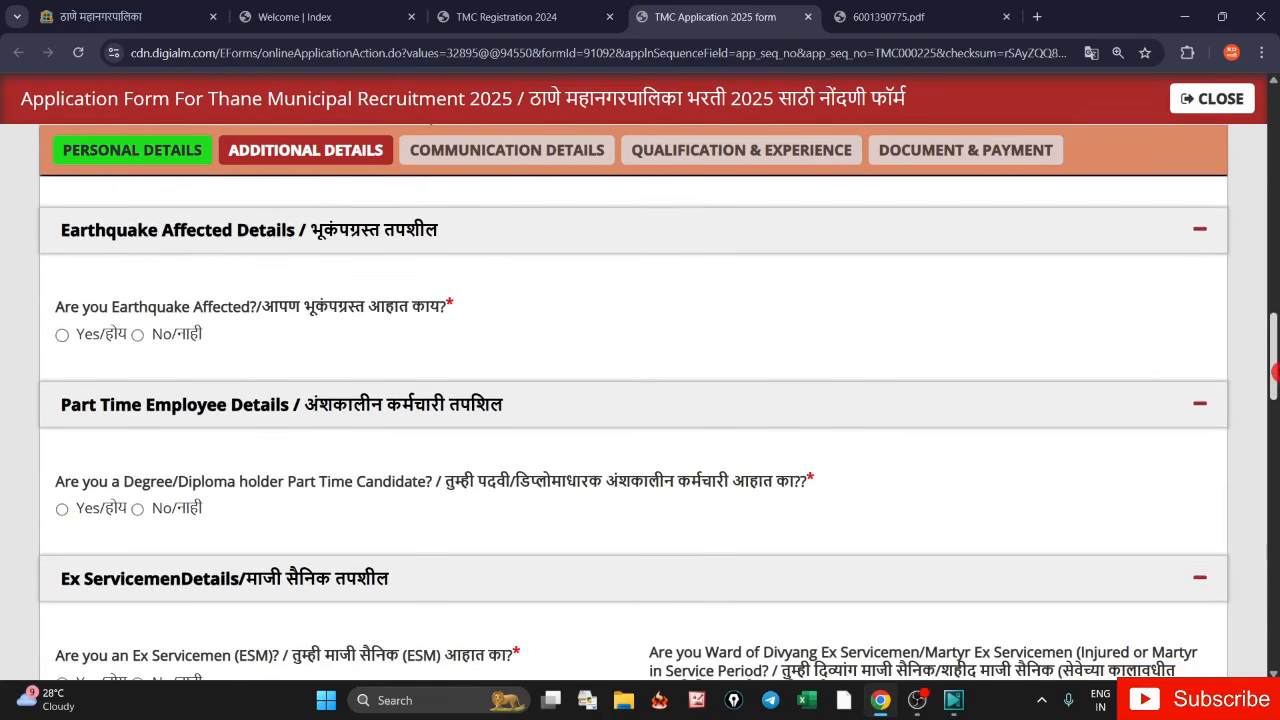
- Answer No to 'Are you Earthquake Affected?' so its certificate fields disappear
{"action": "left_click", "coordinate": [62, 336]}
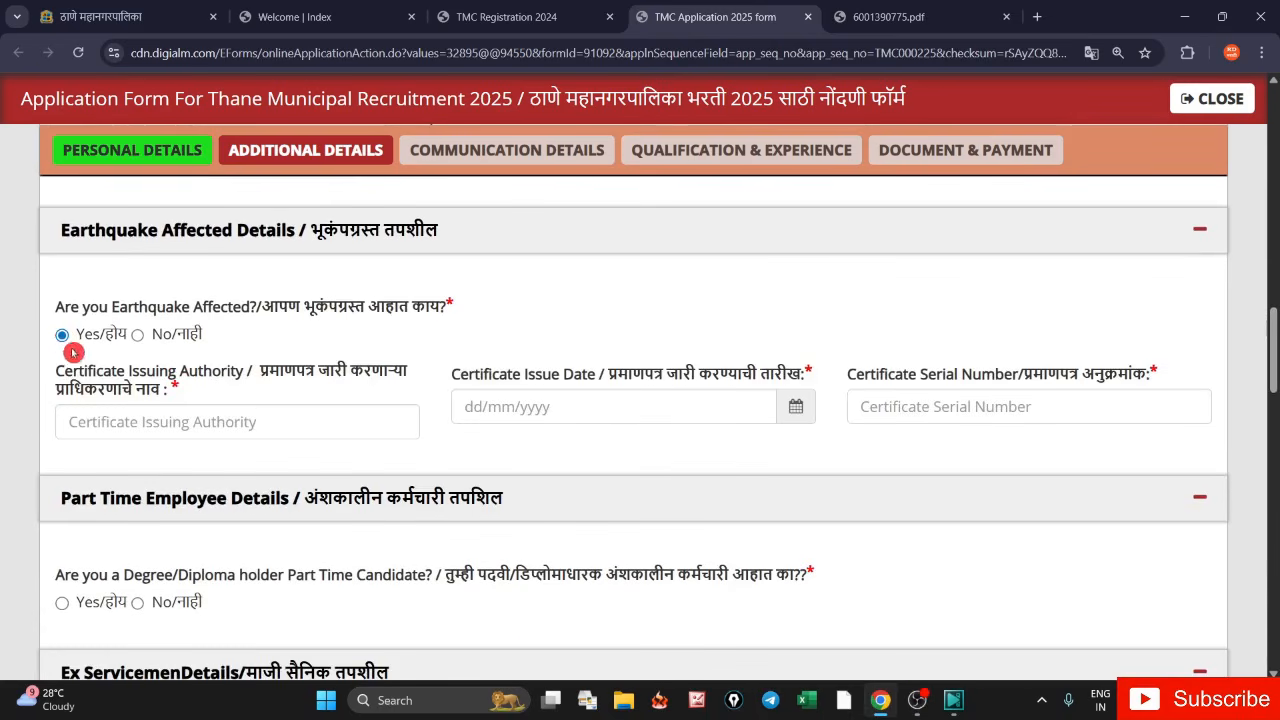
{"action": "left_click_drag", "start_coordinate": [64, 372], "coordinate": [1158, 374]}
{"action": "left_click", "coordinate": [320, 347]}
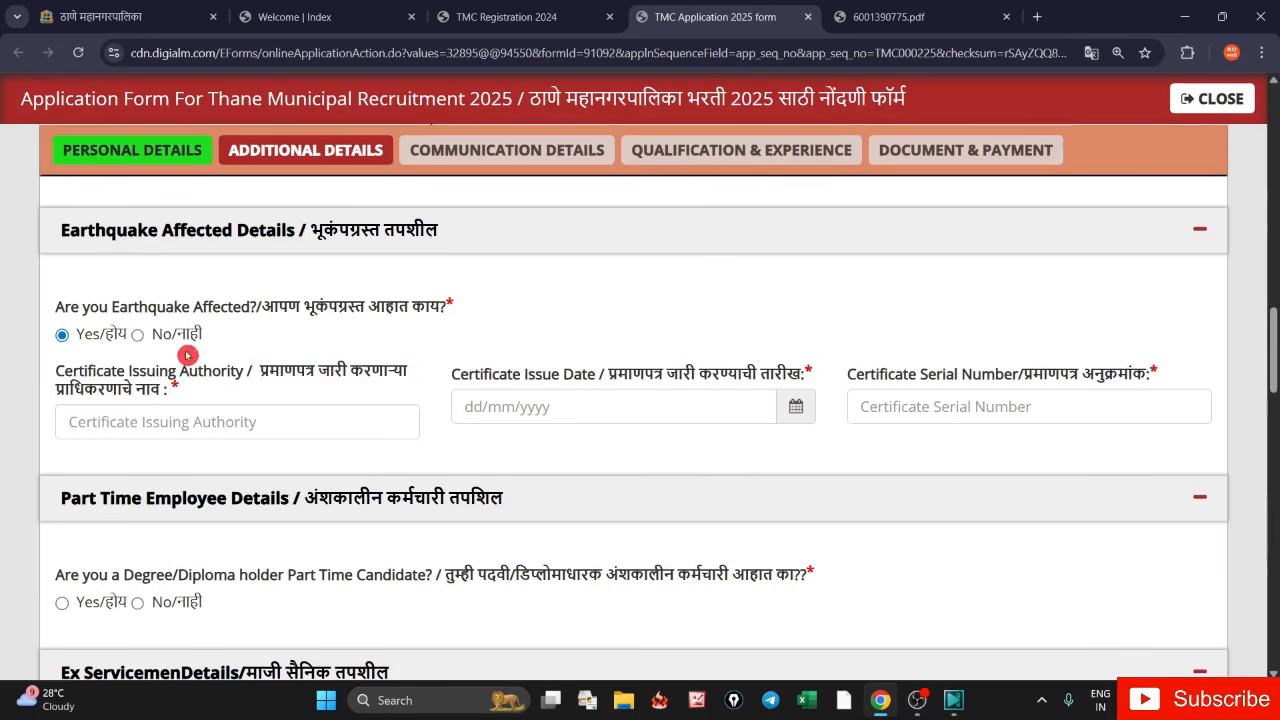
{"action": "left_click", "coordinate": [137, 340]}
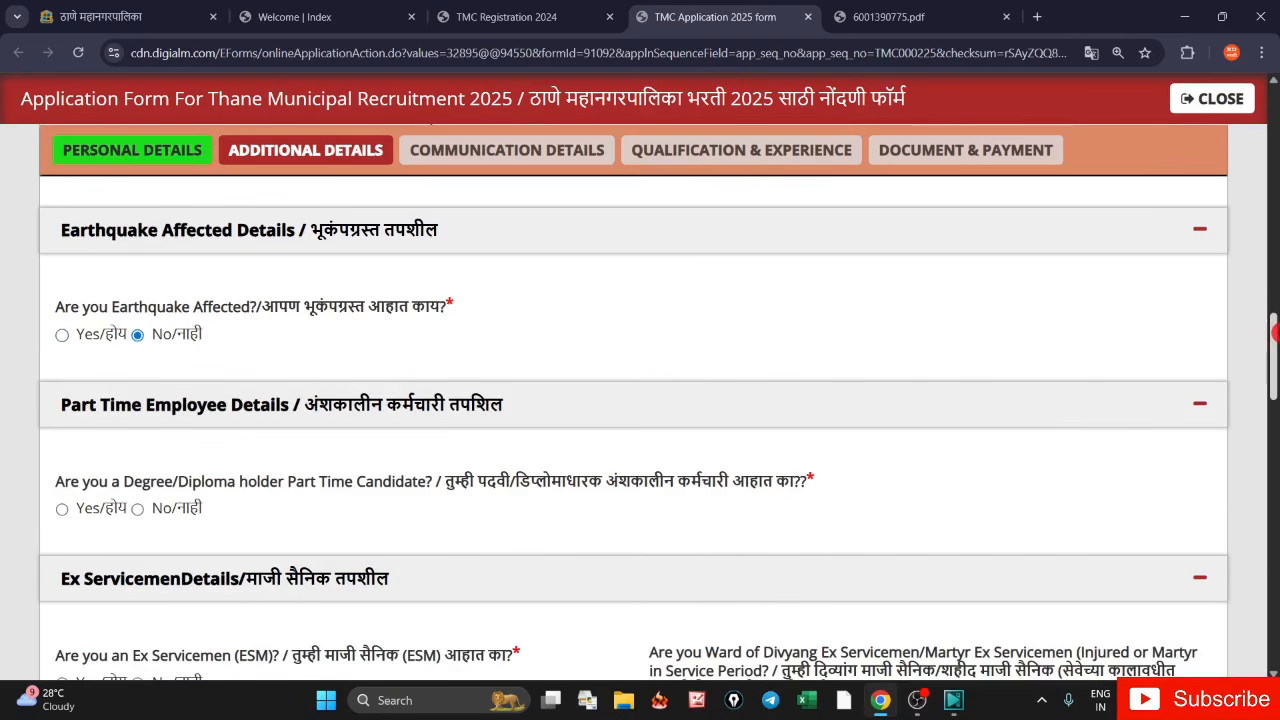
{"action": "scroll", "coordinate": [1274, 365], "scroll_direction": "down", "scroll_amount": 2}
{"action": "scroll", "coordinate": [1275, 365], "scroll_direction": "down", "scroll_amount": 1}
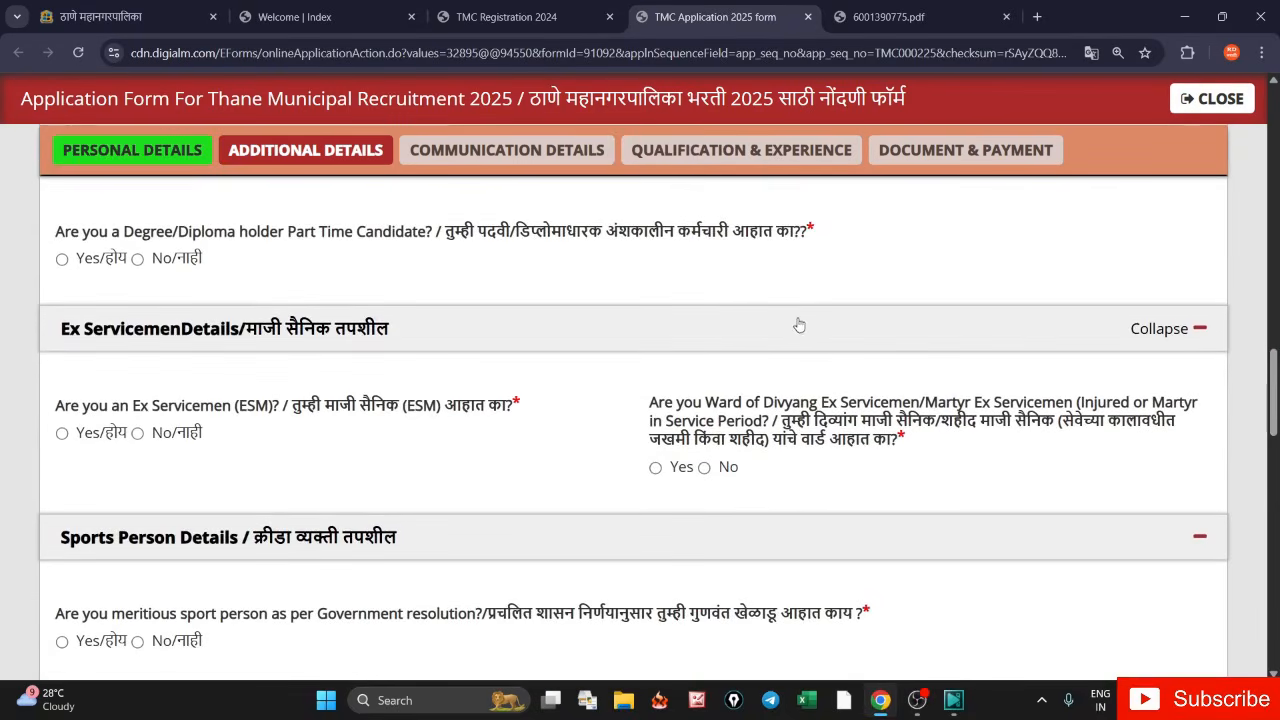
- Answer No to Part Time Candidate and preview the Ex Servicemen joining and relieving date fields
{"action": "left_click", "coordinate": [138, 260]}
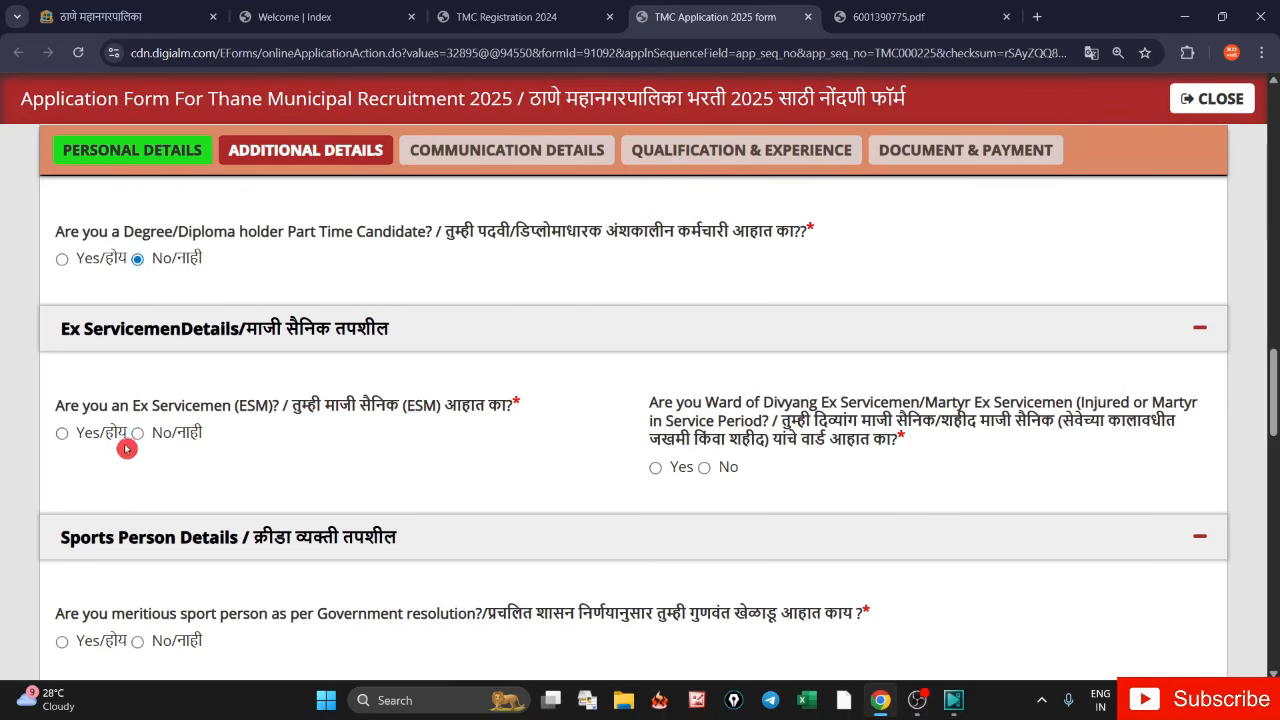
{"action": "left_click", "coordinate": [61, 434]}
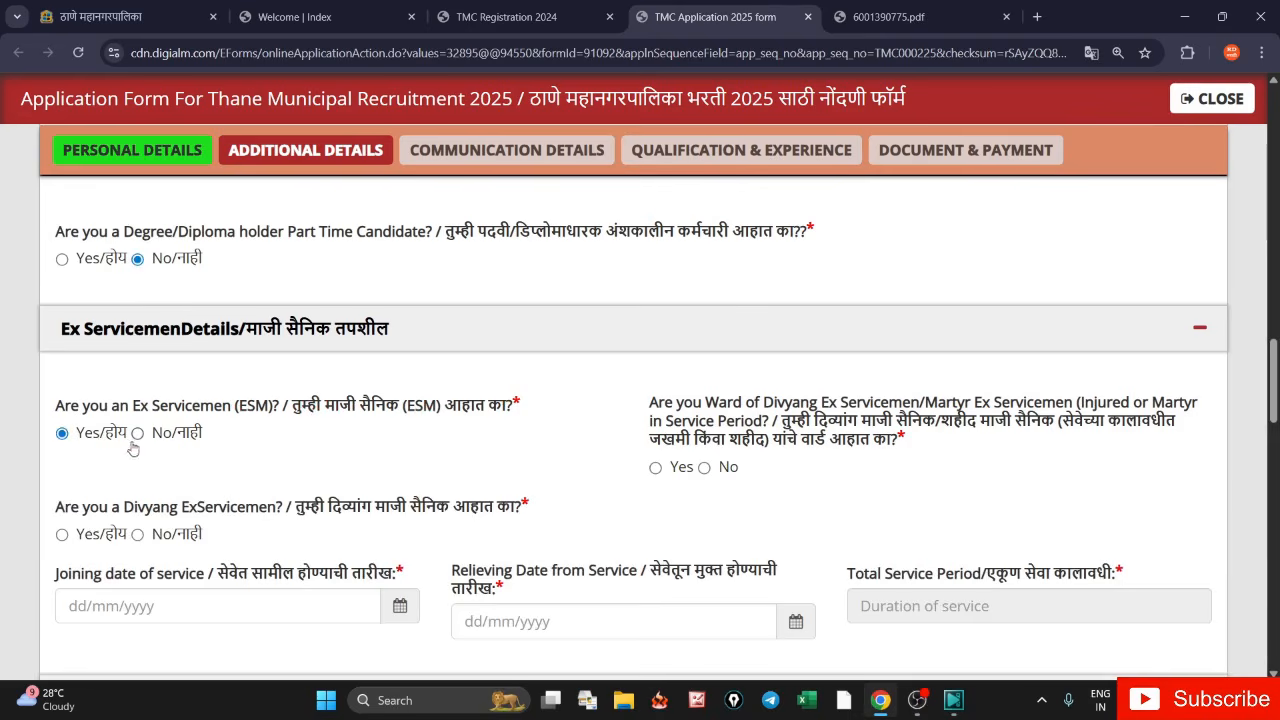
{"action": "left_click", "coordinate": [138, 434]}
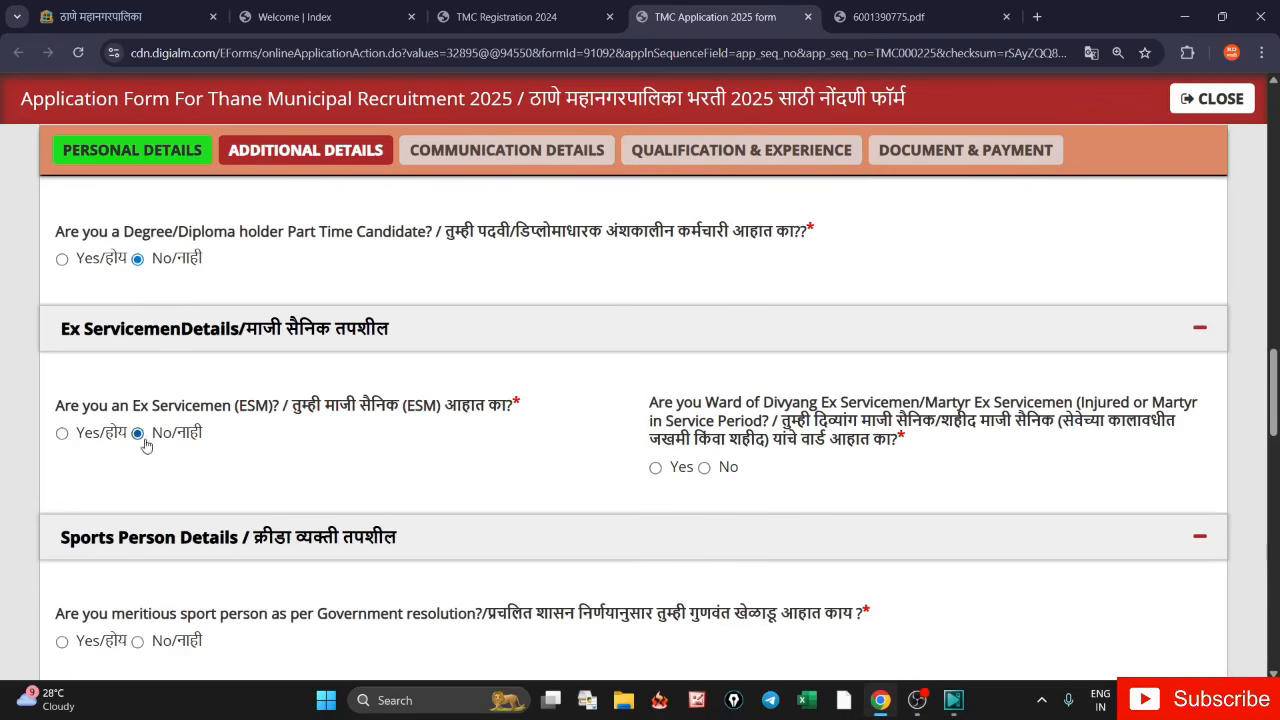
{"action": "left_click", "coordinate": [61, 432]}
{"action": "scroll", "coordinate": [270, 400], "scroll_direction": "down", "scroll_amount": 3}
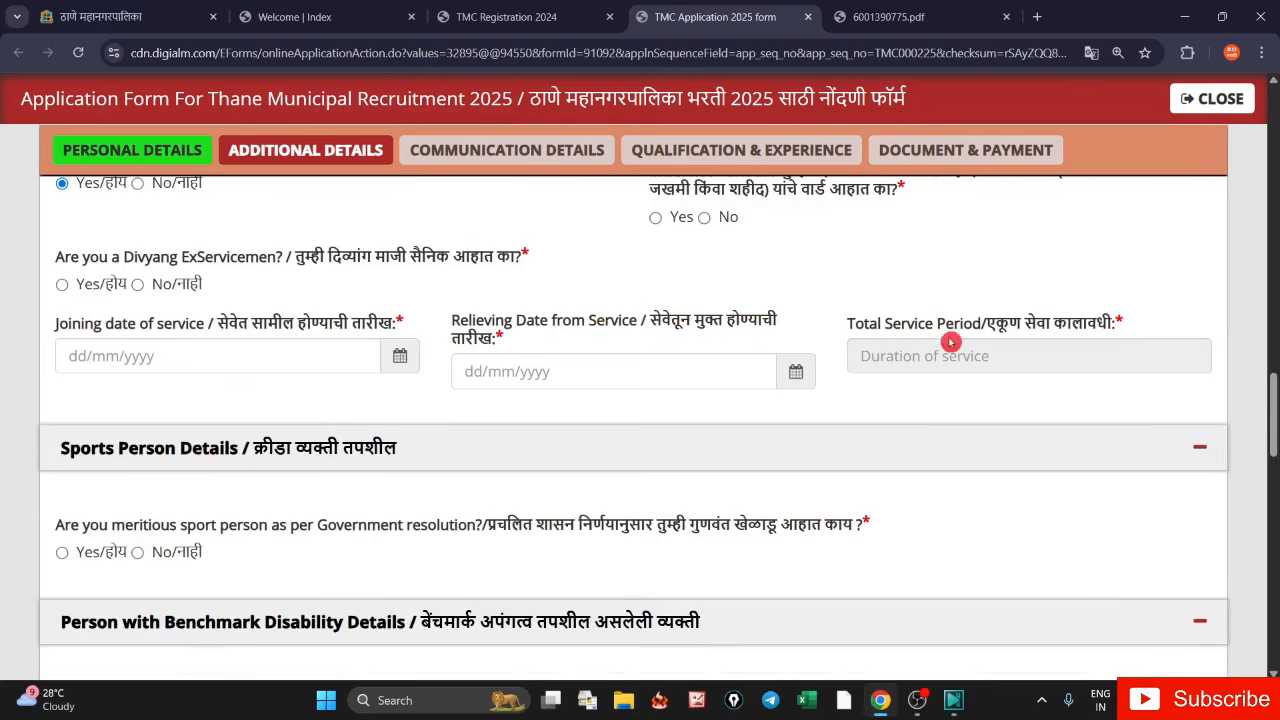
{"action": "left_click_drag", "start_coordinate": [57, 323], "coordinate": [136, 340]}
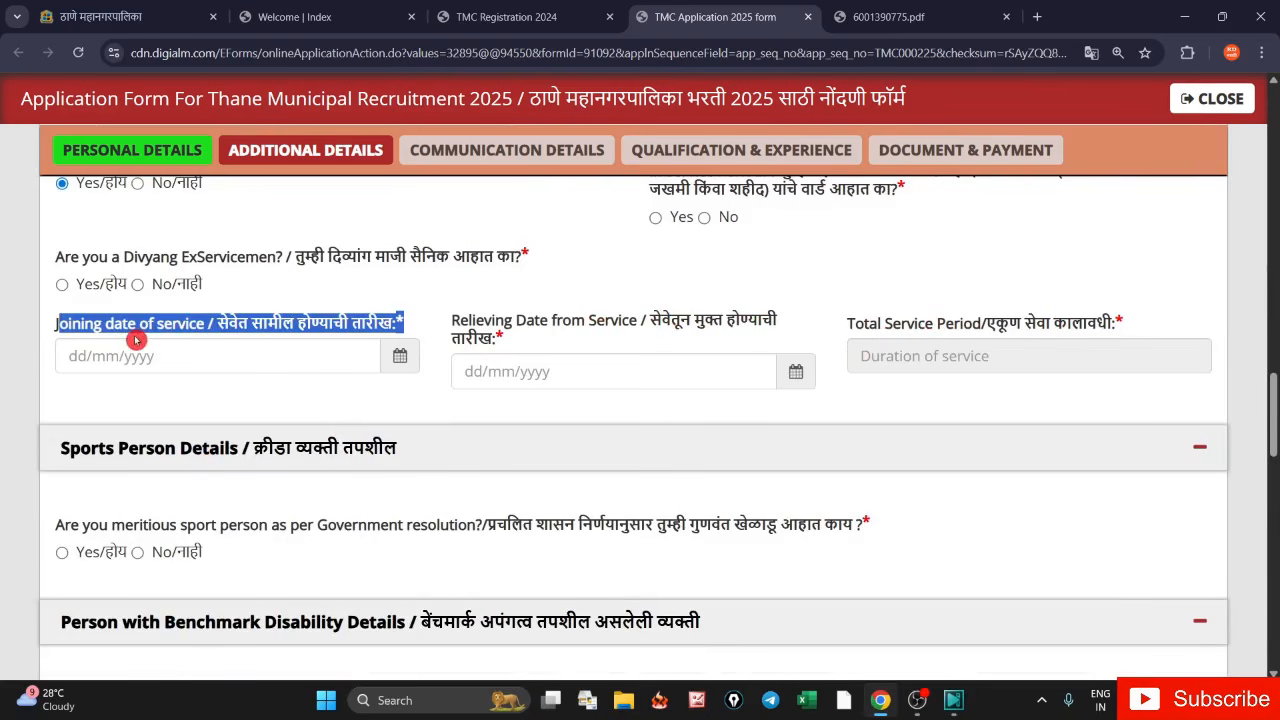
{"action": "left_click_drag", "start_coordinate": [458, 321], "coordinate": [523, 336]}
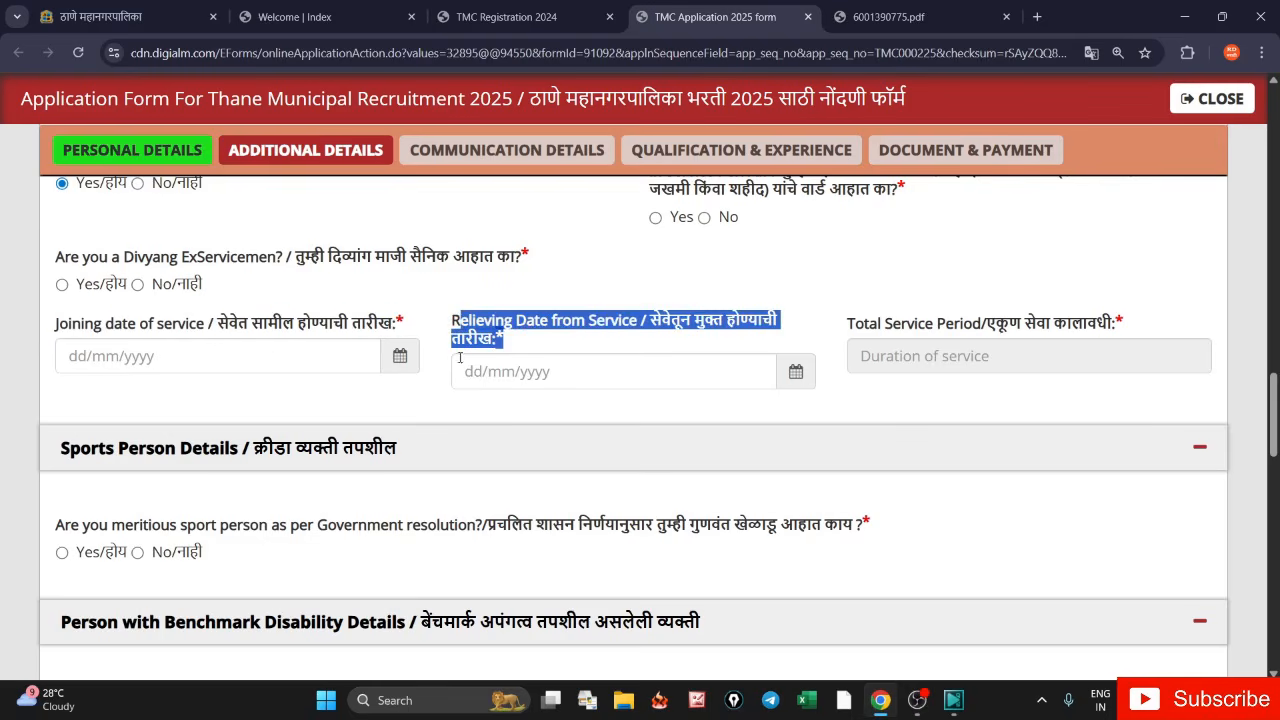
{"action": "scroll", "coordinate": [459, 358], "scroll_direction": "up", "scroll_amount": 3}
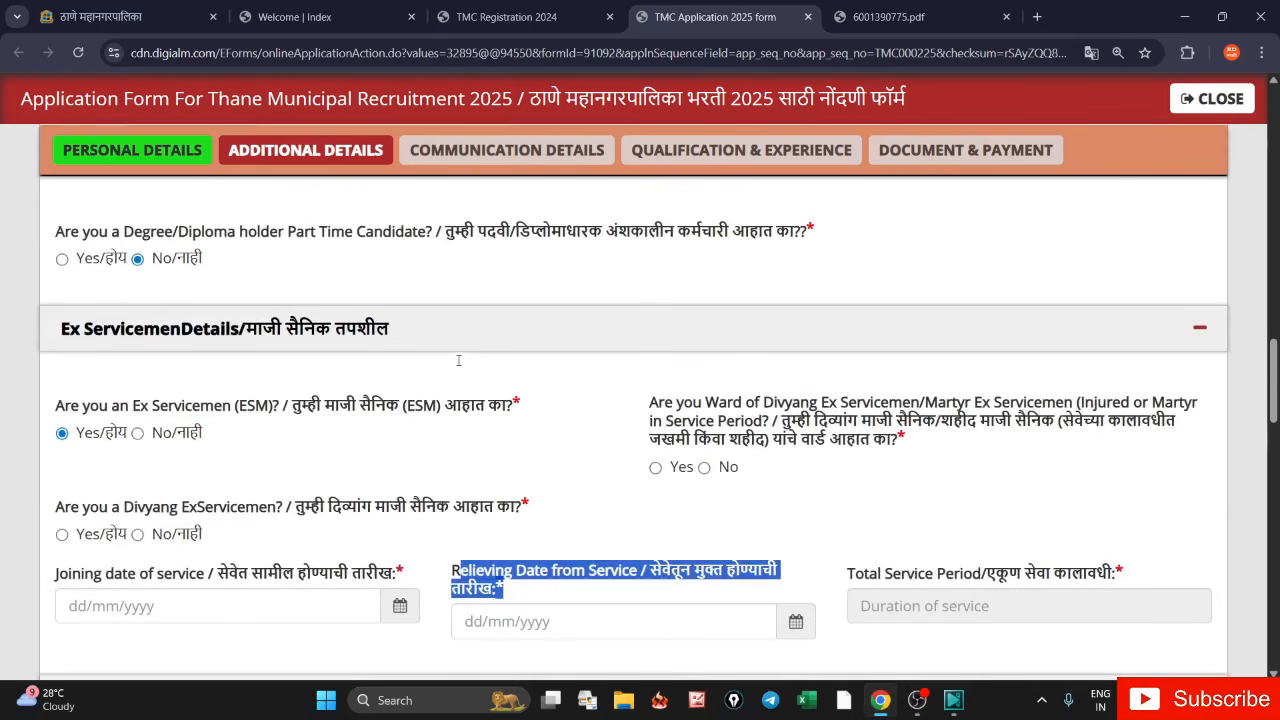
- Set both Ex Servicemen and Ward of Divyang Ex Servicemen to No
{"action": "left_click", "coordinate": [138, 434]}
{"action": "scroll", "coordinate": [440, 432], "scroll_direction": "down", "scroll_amount": 3}
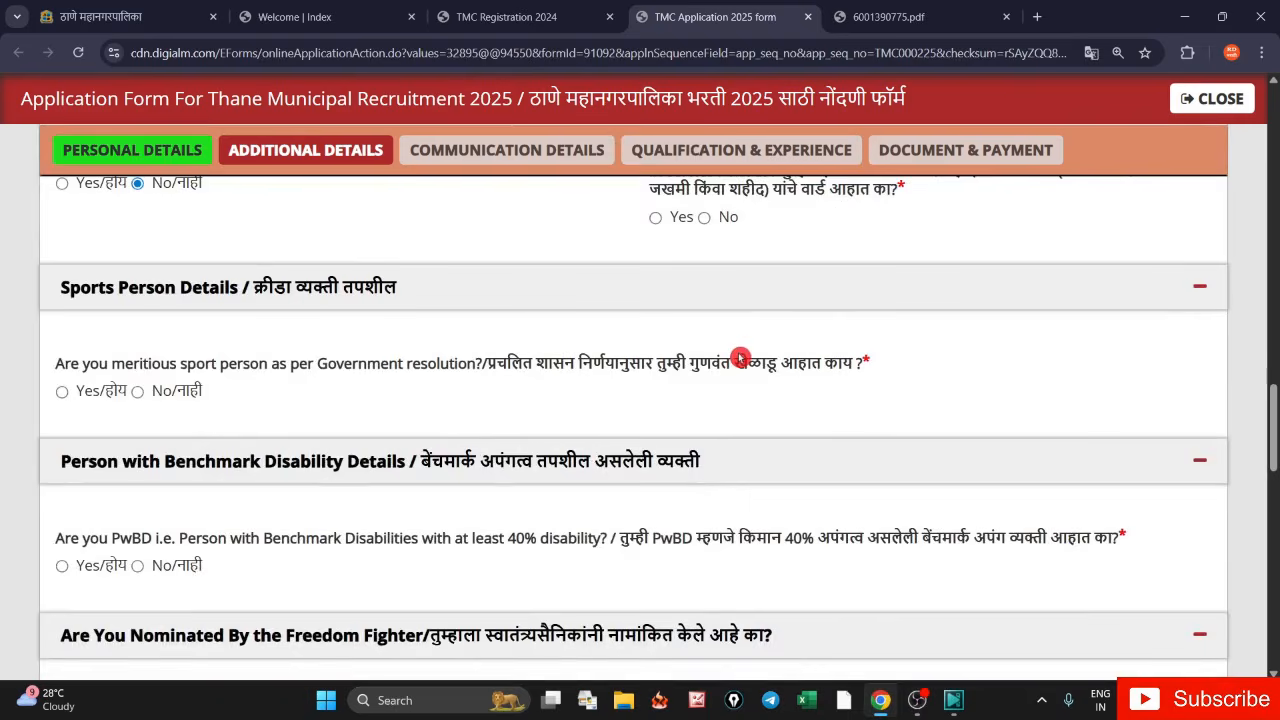
{"action": "scroll", "coordinate": [732, 365], "scroll_direction": "up", "scroll_amount": 3}
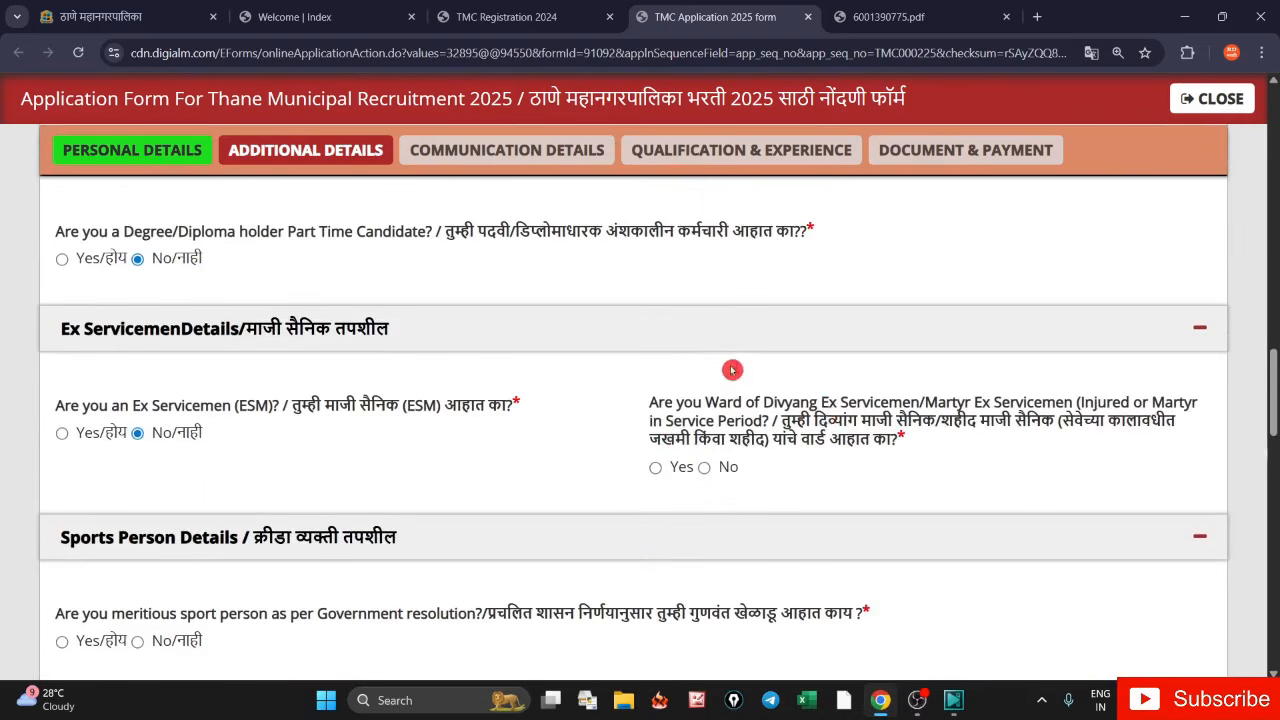
{"action": "left_click", "coordinate": [704, 468]}
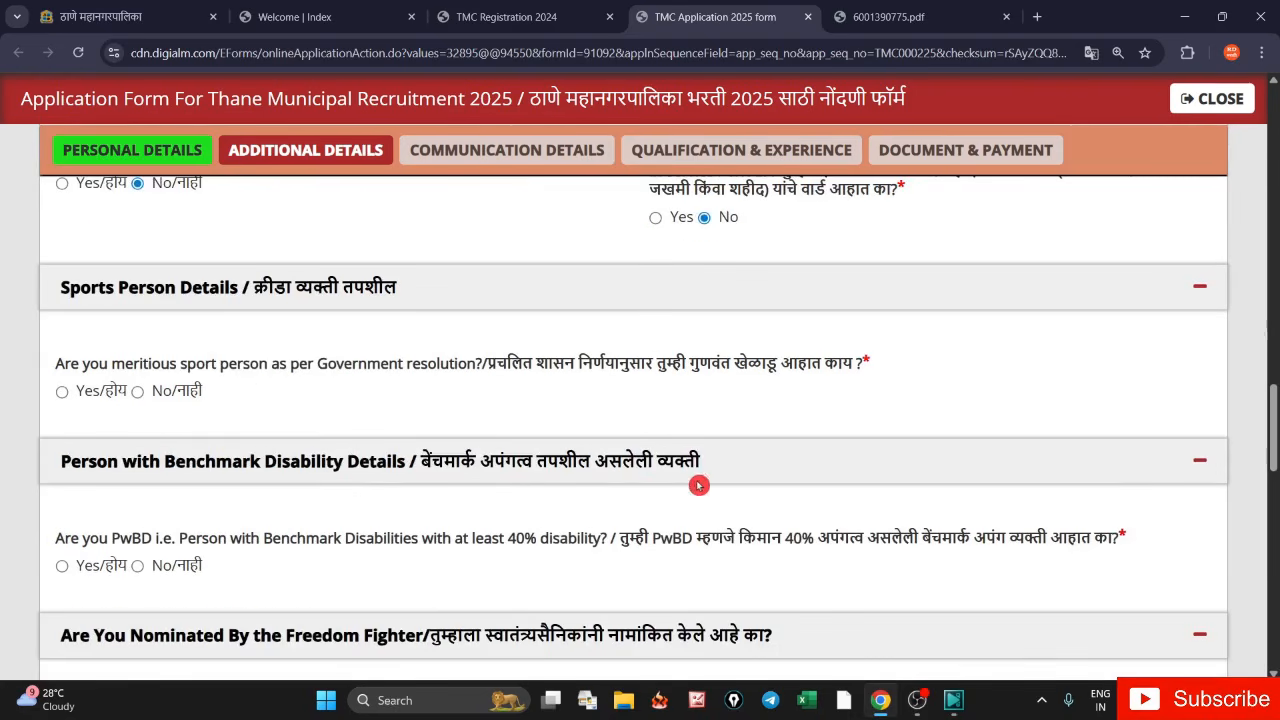
- Answer No to the meritorious sport person question after previewing its Achievement Level options
{"action": "scroll", "coordinate": [690, 488], "scroll_direction": "down", "scroll_amount": 3}
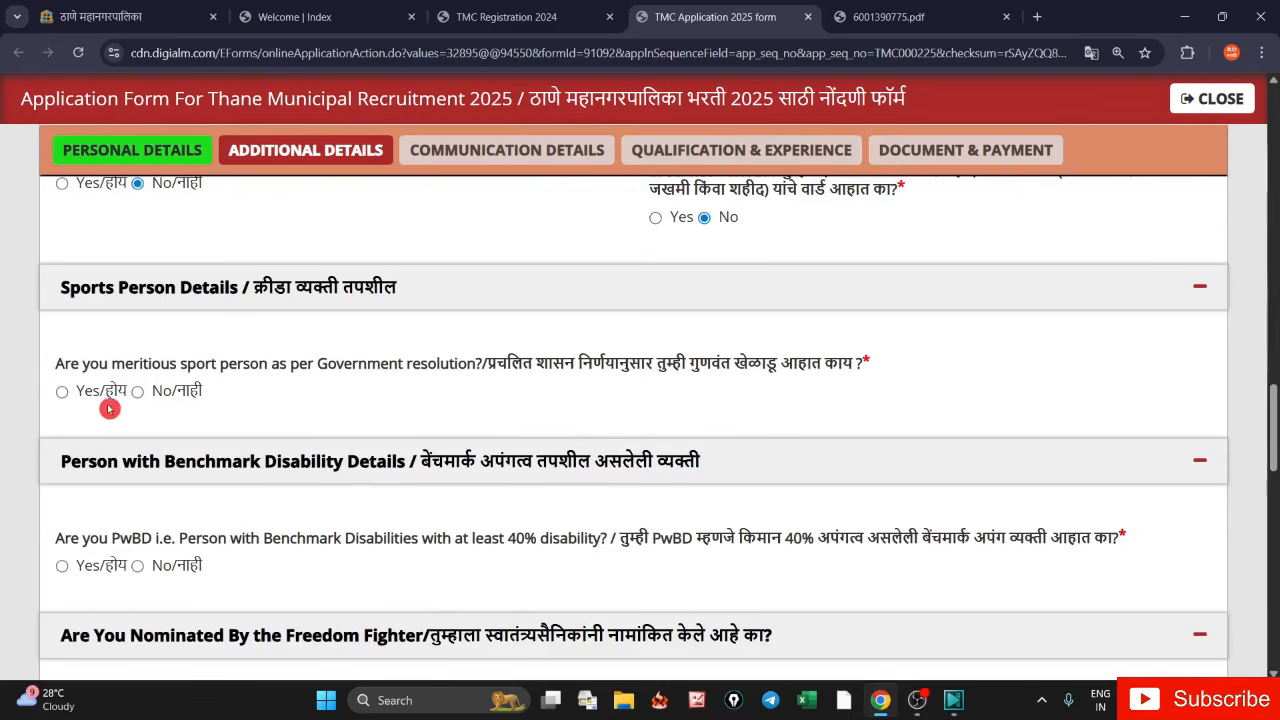
{"action": "left_click", "coordinate": [61, 397]}
{"action": "scroll", "coordinate": [235, 440], "scroll_direction": "down", "scroll_amount": 3}
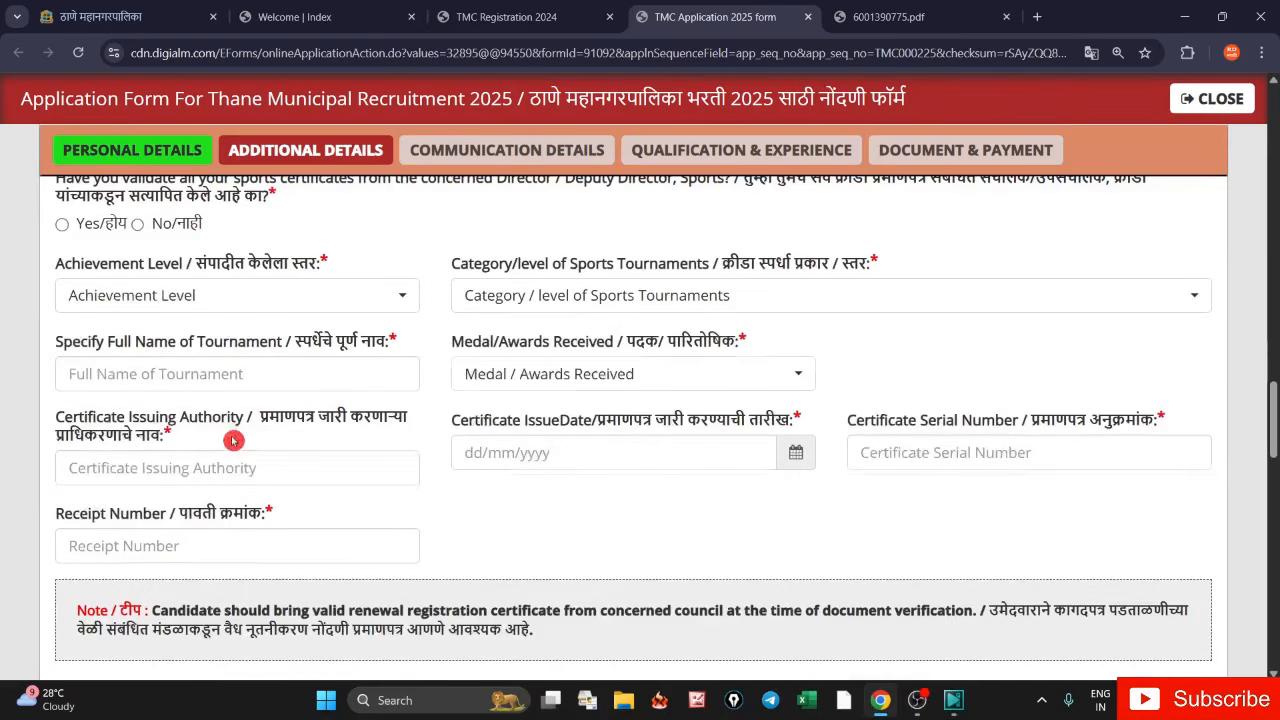
{"action": "left_click", "coordinate": [255, 298]}
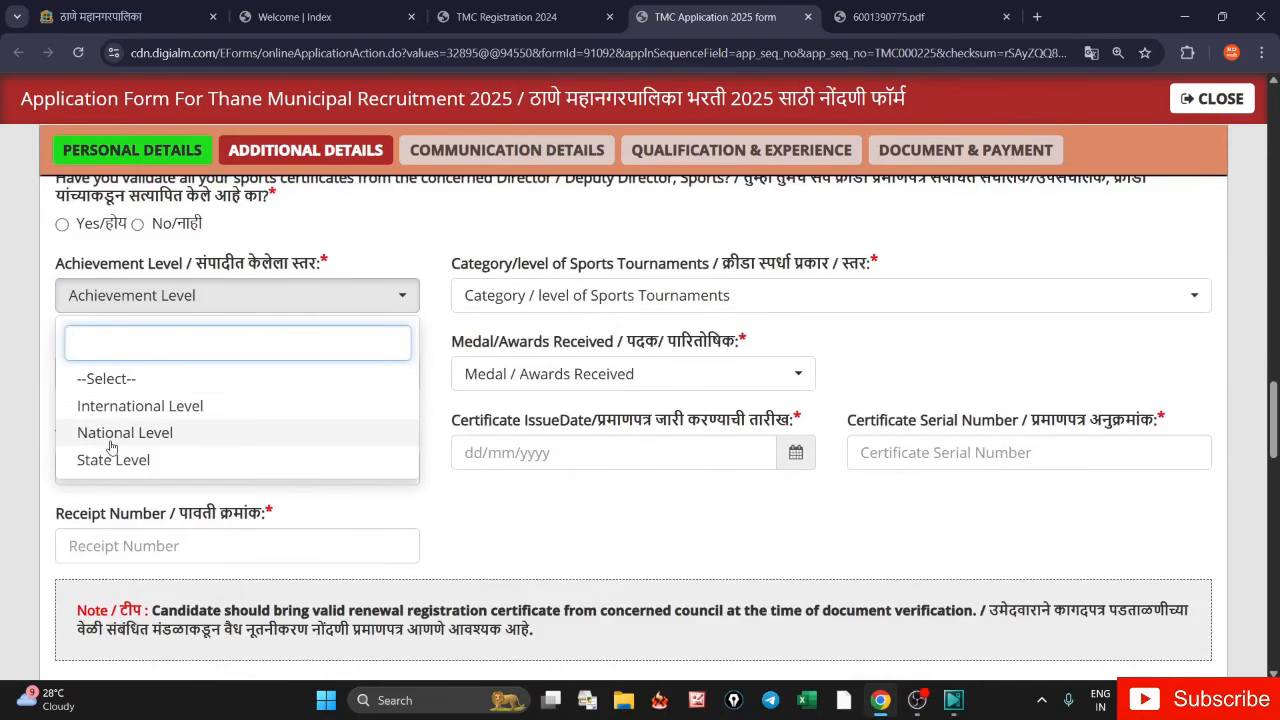
{"action": "left_click", "coordinate": [432, 268]}
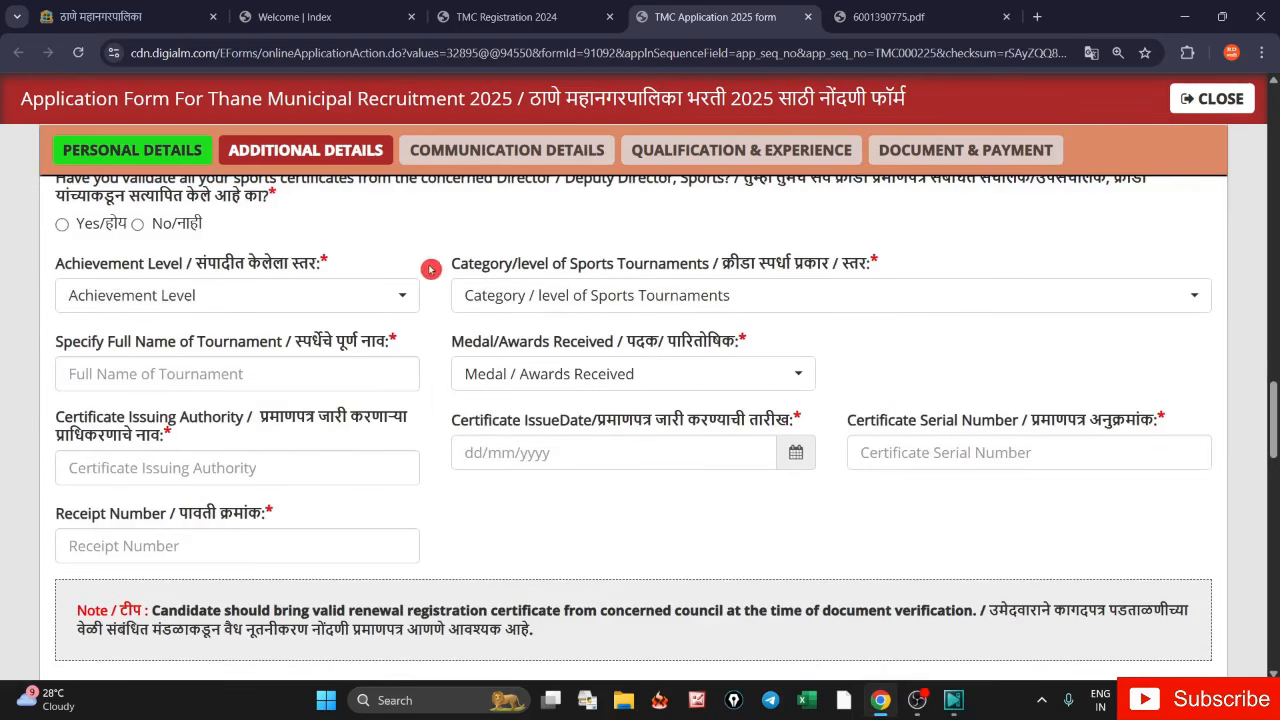
{"action": "scroll", "coordinate": [443, 415], "scroll_direction": "up", "scroll_amount": 2}
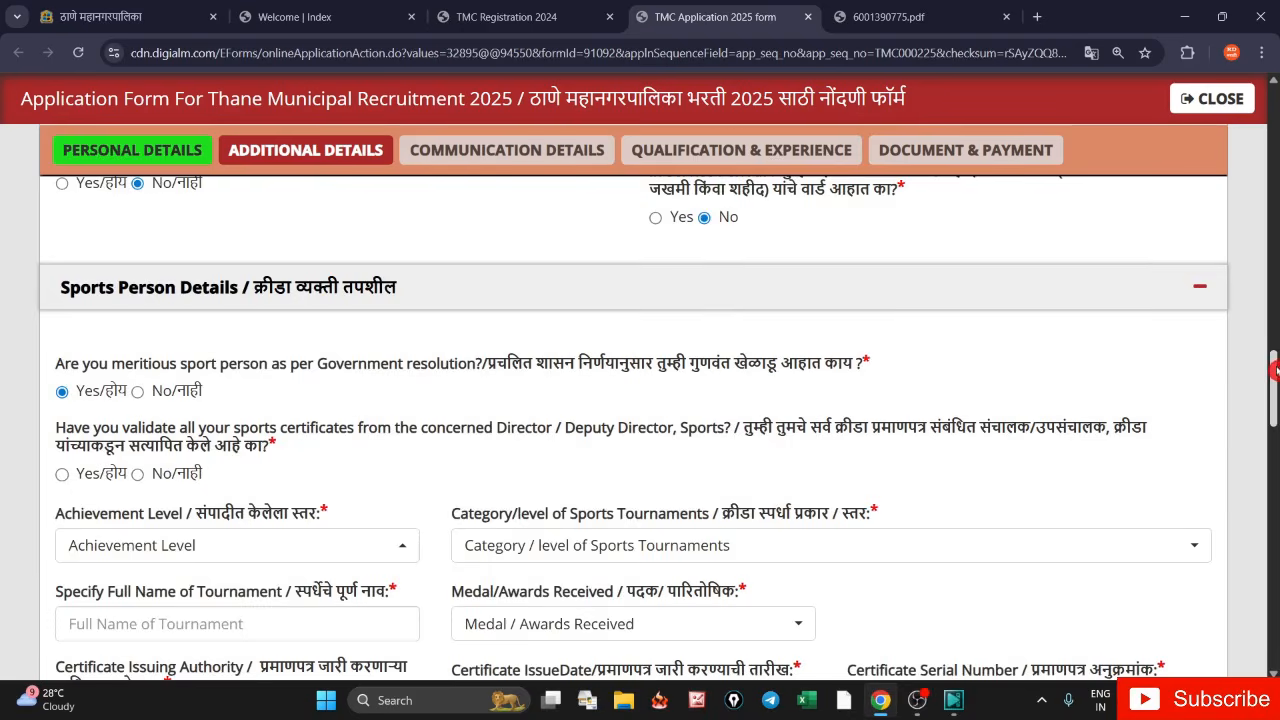
{"action": "scroll", "coordinate": [1275, 370], "scroll_direction": "down", "scroll_amount": 1}
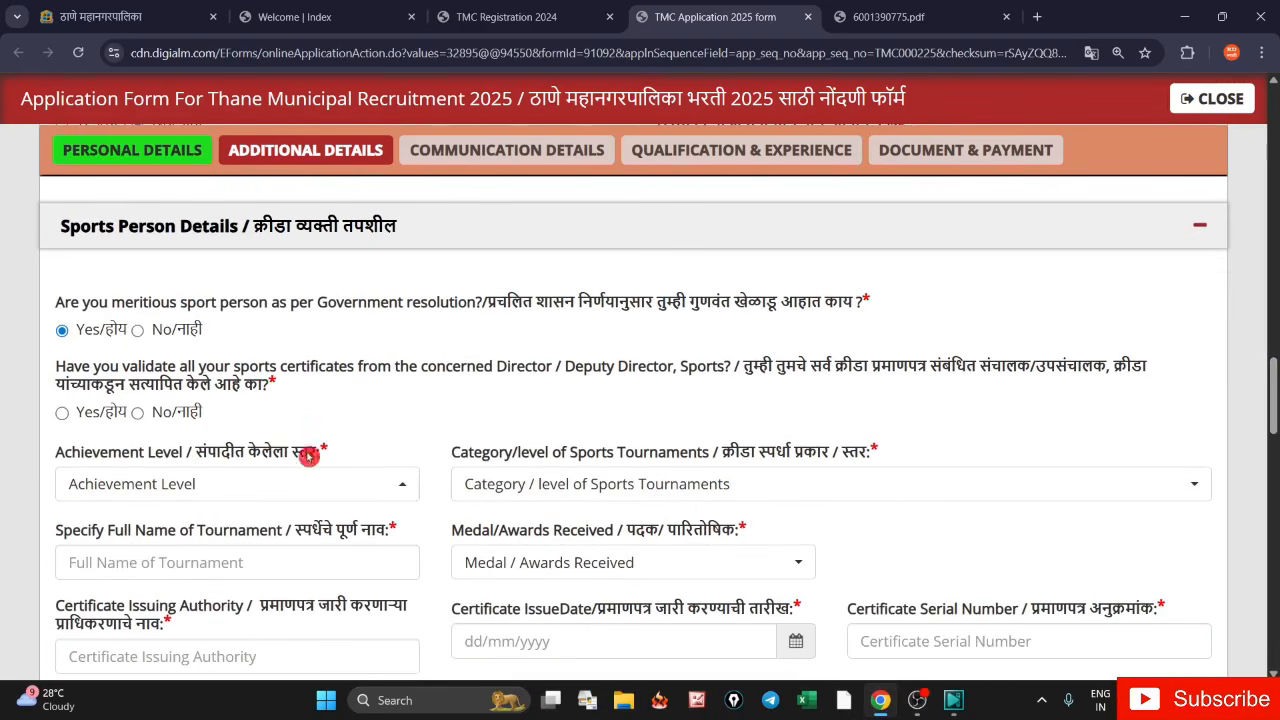
{"action": "left_click", "coordinate": [138, 333]}
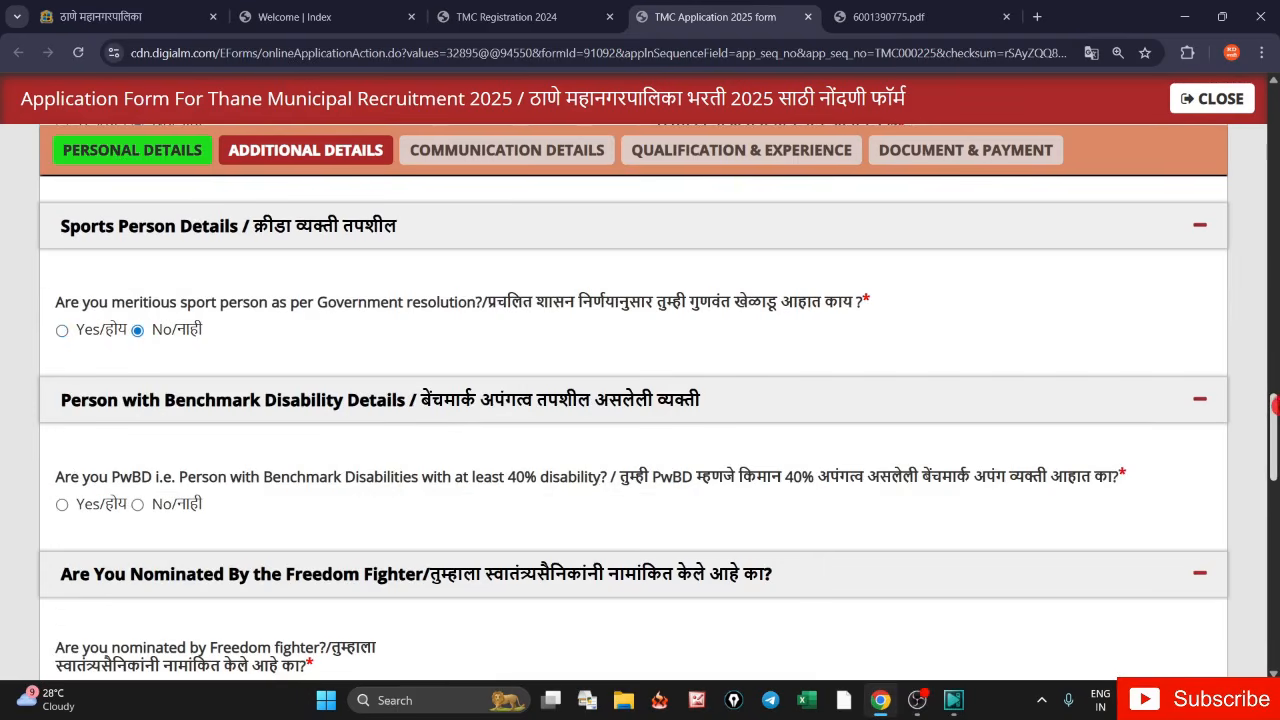
- Answer No to the PwBD benchmark disability and Freedom Fighter nomination questions
{"action": "scroll", "coordinate": [551, 372], "scroll_direction": "down", "scroll_amount": 2}
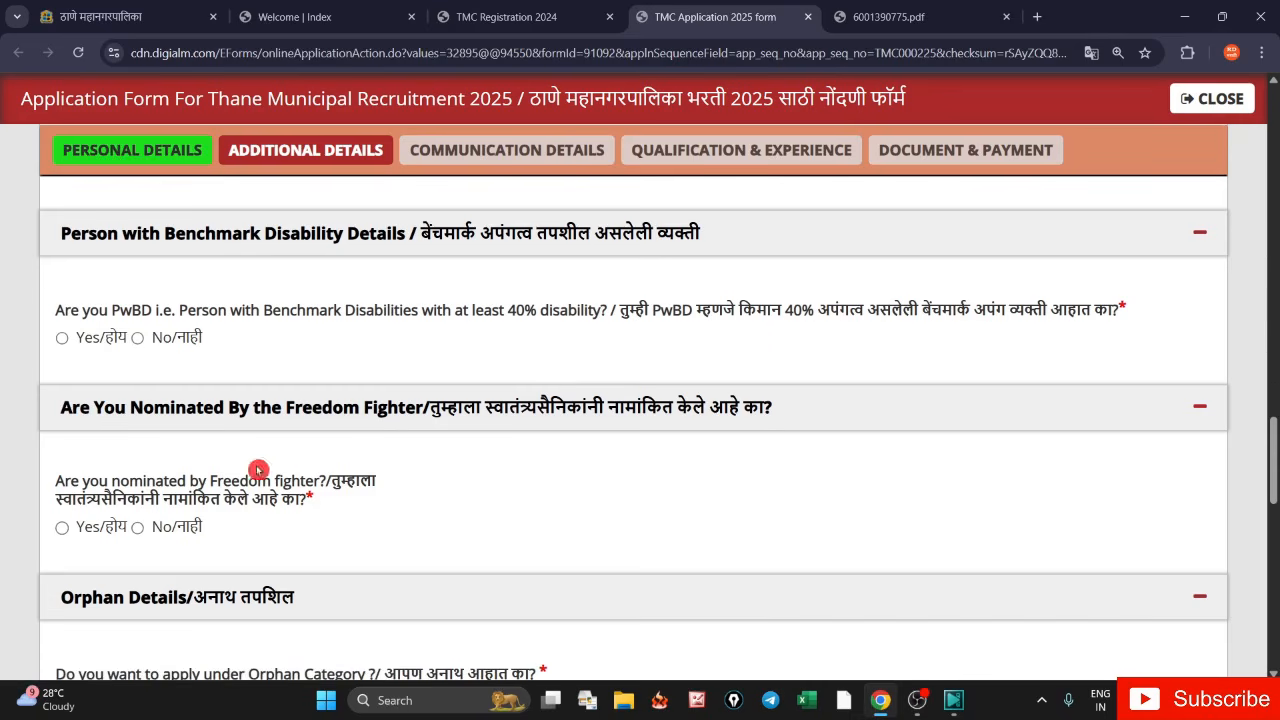
{"action": "left_click", "coordinate": [62, 340]}
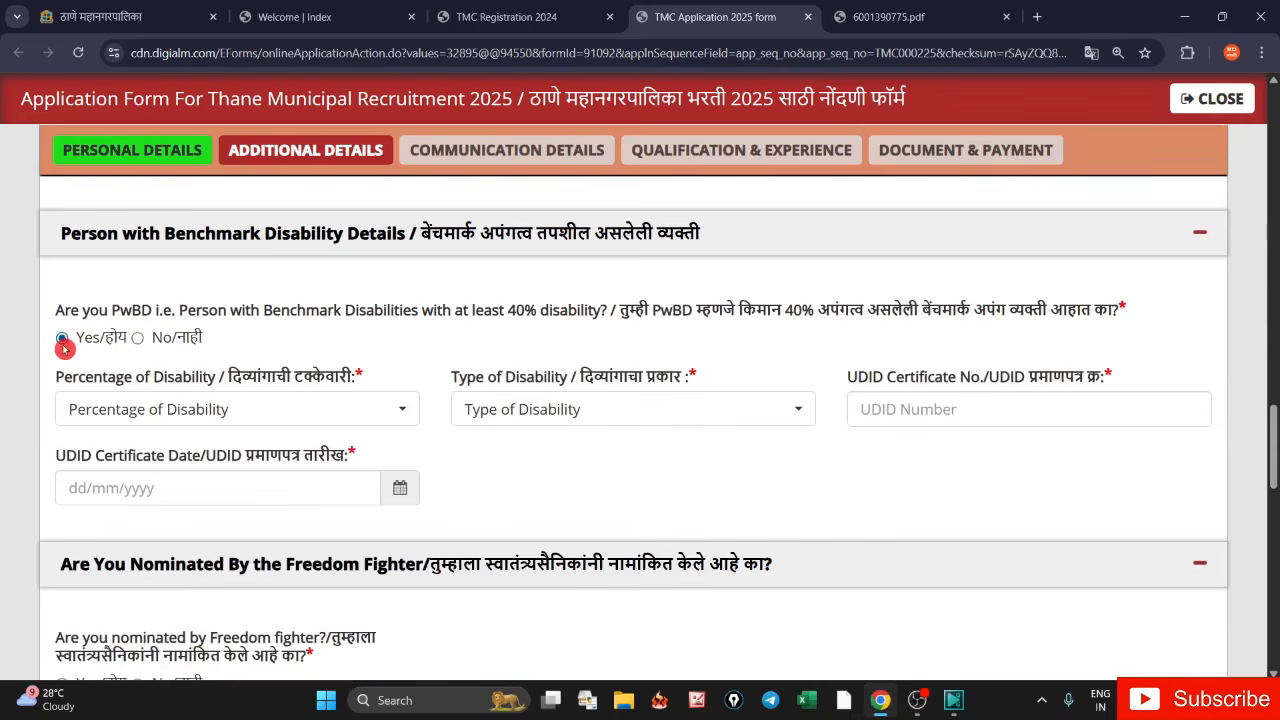
{"action": "left_click", "coordinate": [139, 340]}
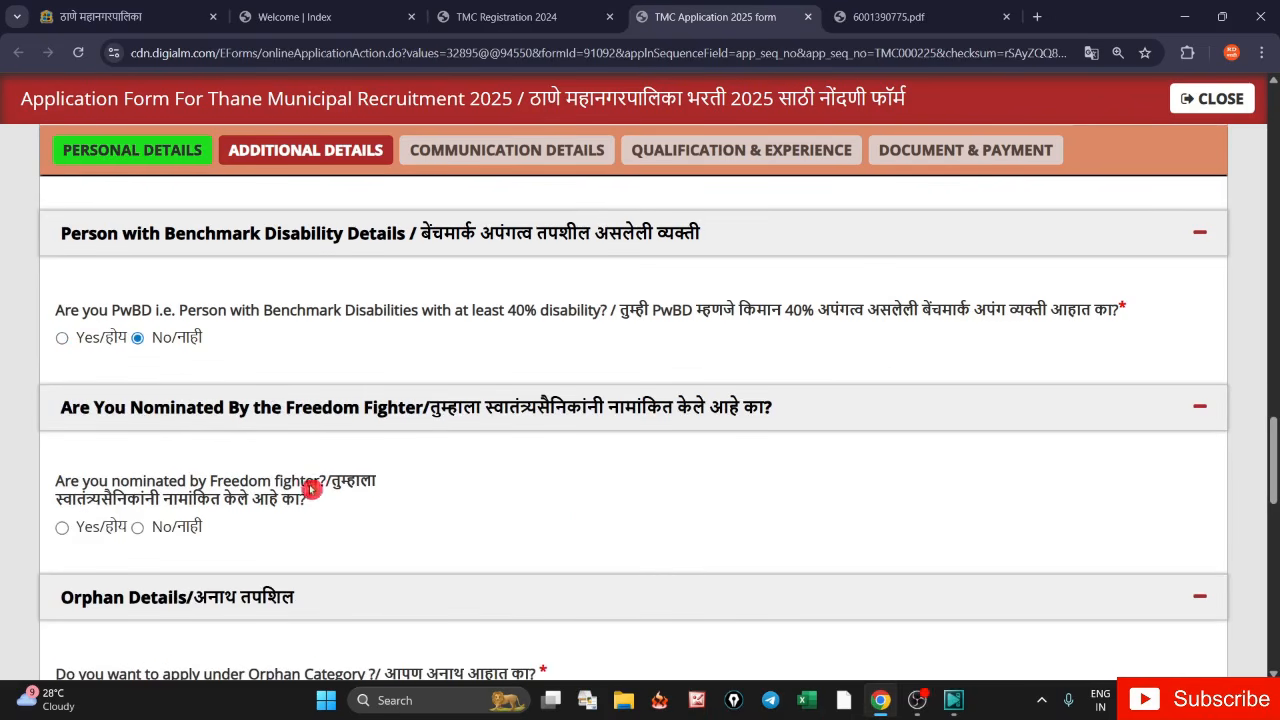
{"action": "scroll", "coordinate": [1275, 459], "scroll_direction": "down", "scroll_amount": 2}
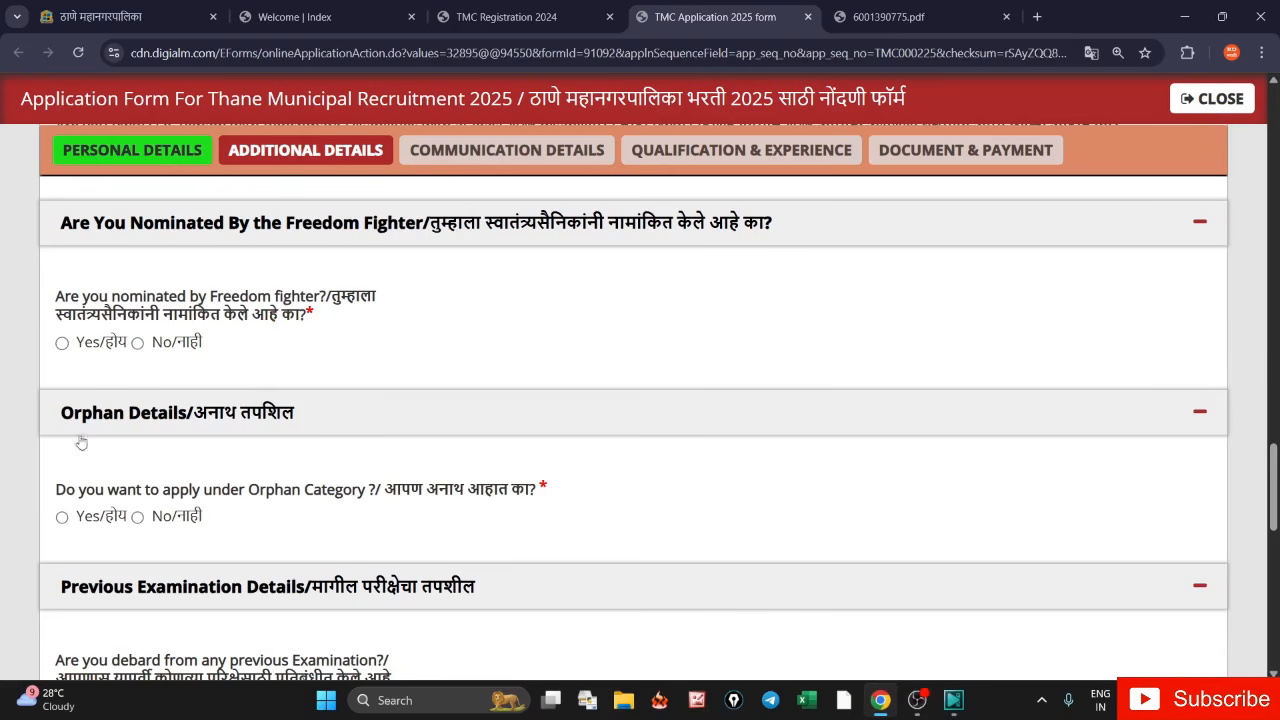
{"action": "left_click", "coordinate": [139, 344]}
{"action": "scroll", "coordinate": [1273, 504], "scroll_direction": "down", "scroll_amount": 4}
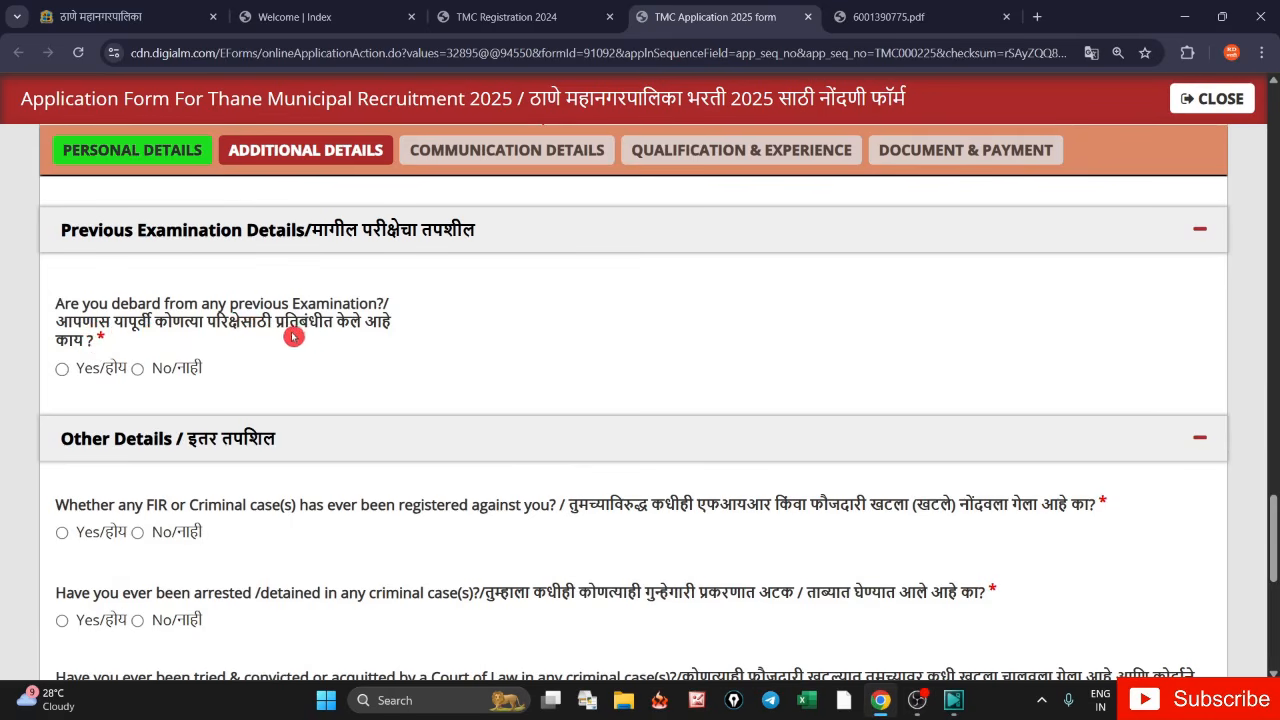
- Answer No to the debarment question and the FIR question
{"action": "left_click", "coordinate": [61, 372]}
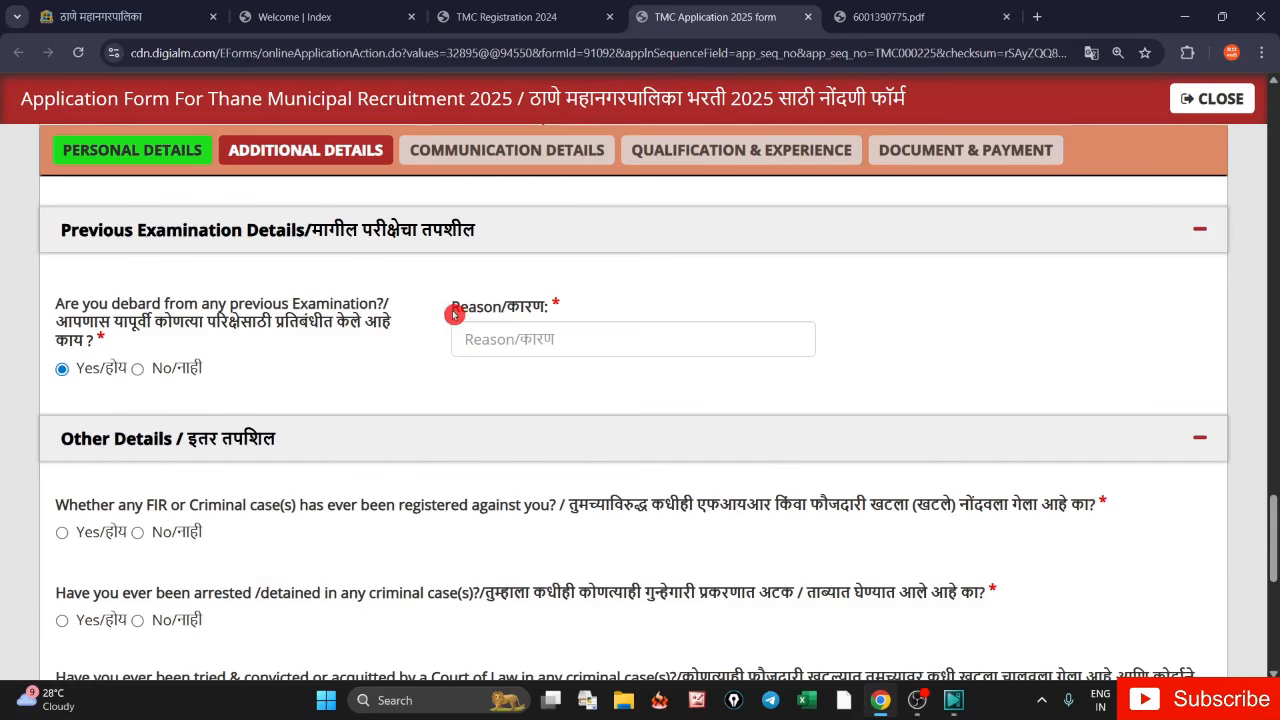
{"action": "left_click_drag", "start_coordinate": [454, 314], "coordinate": [520, 324]}
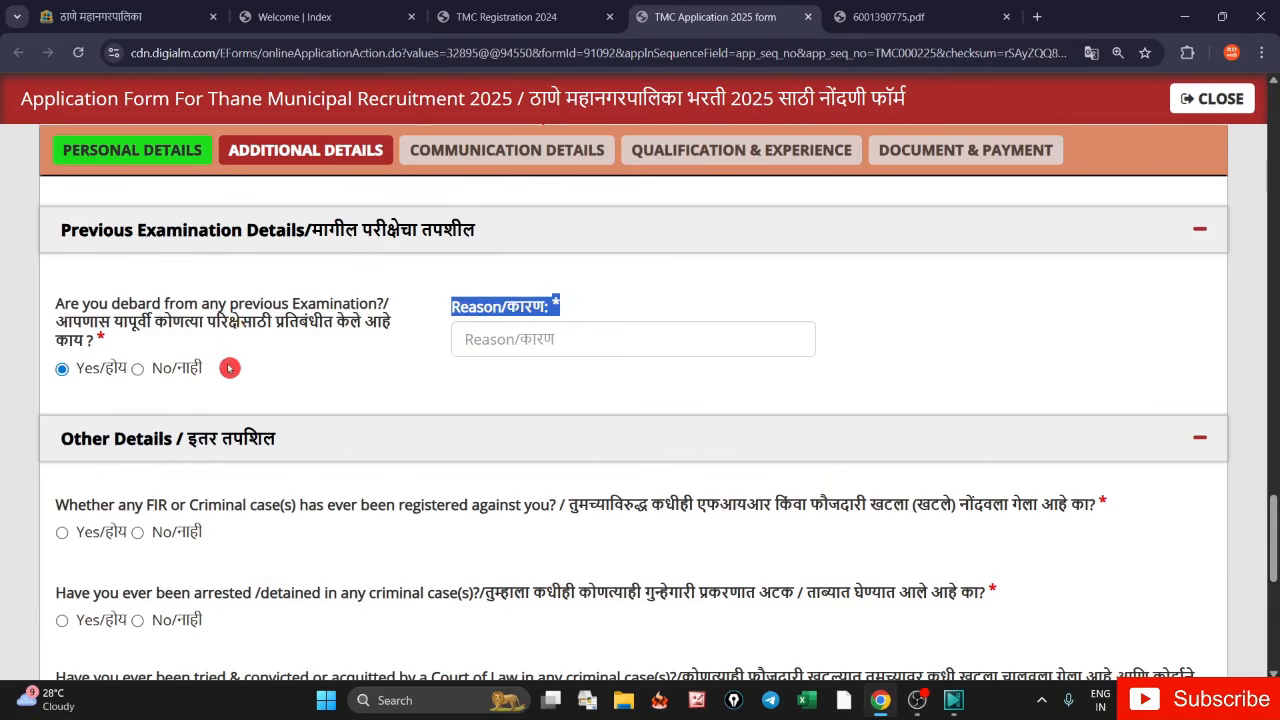
{"action": "left_click", "coordinate": [138, 370]}
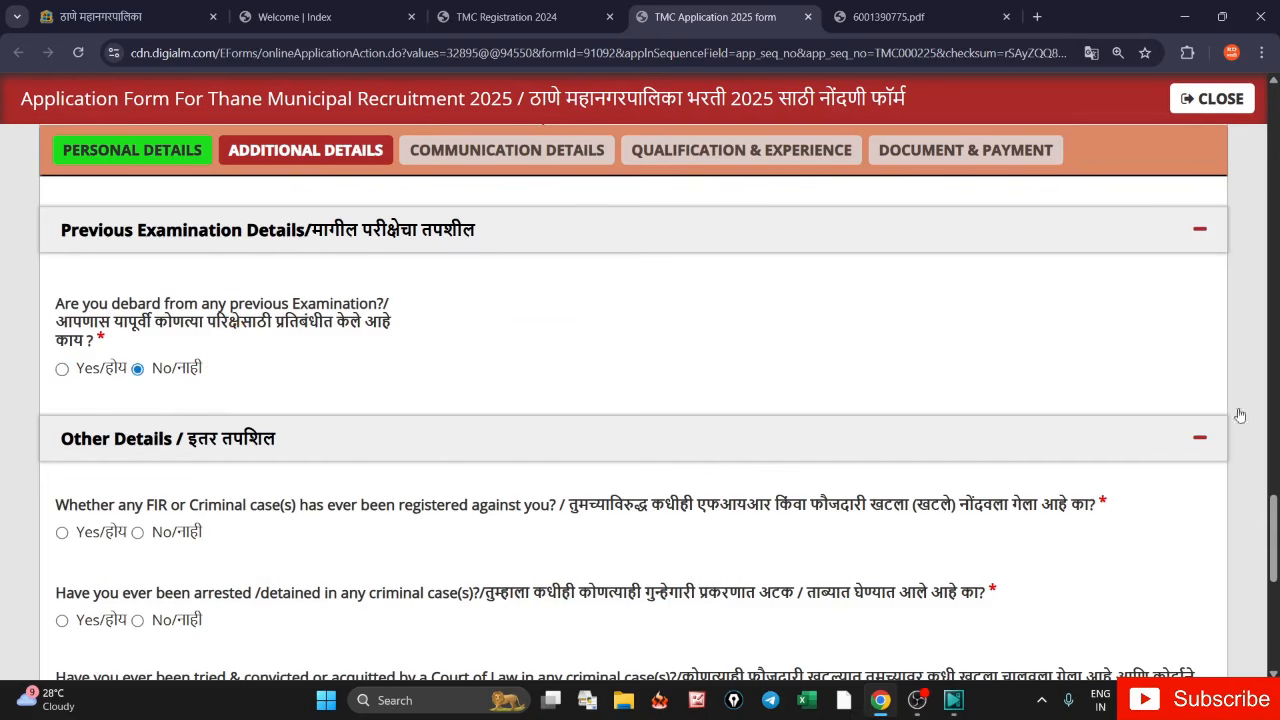
{"action": "scroll", "coordinate": [1273, 527], "scroll_direction": "down", "scroll_amount": 2}
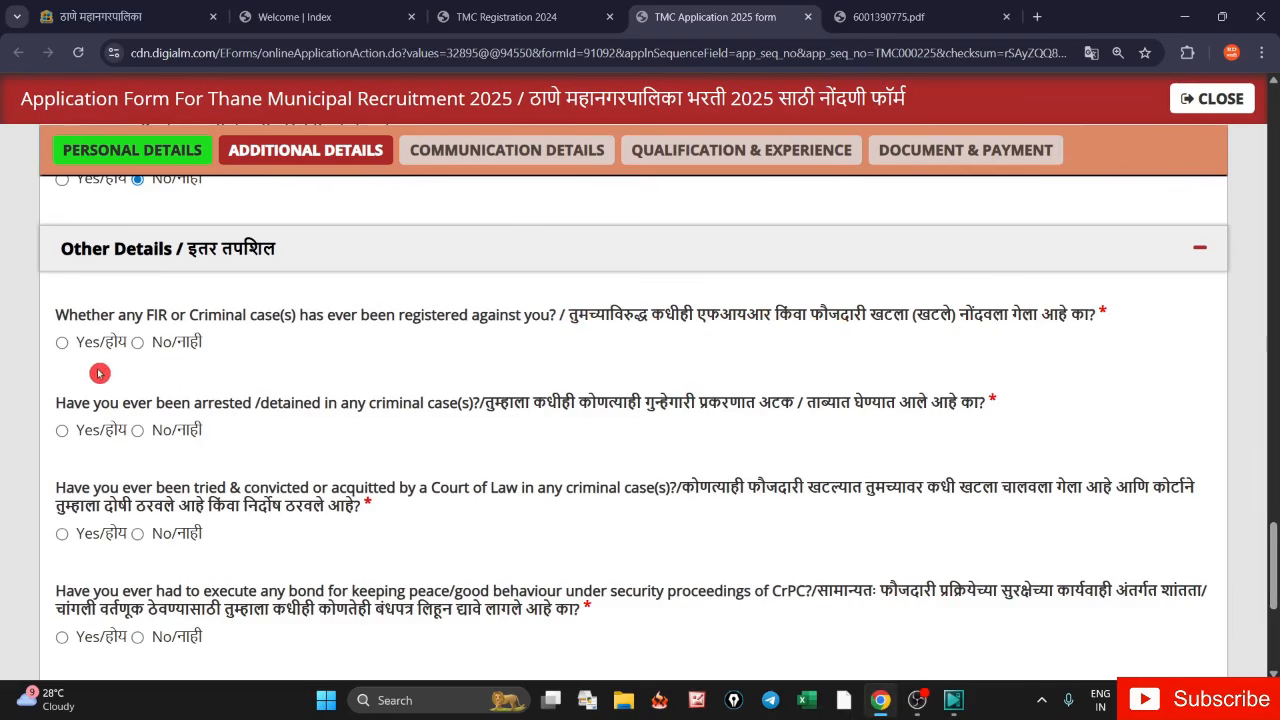
{"action": "left_click", "coordinate": [61, 346]}
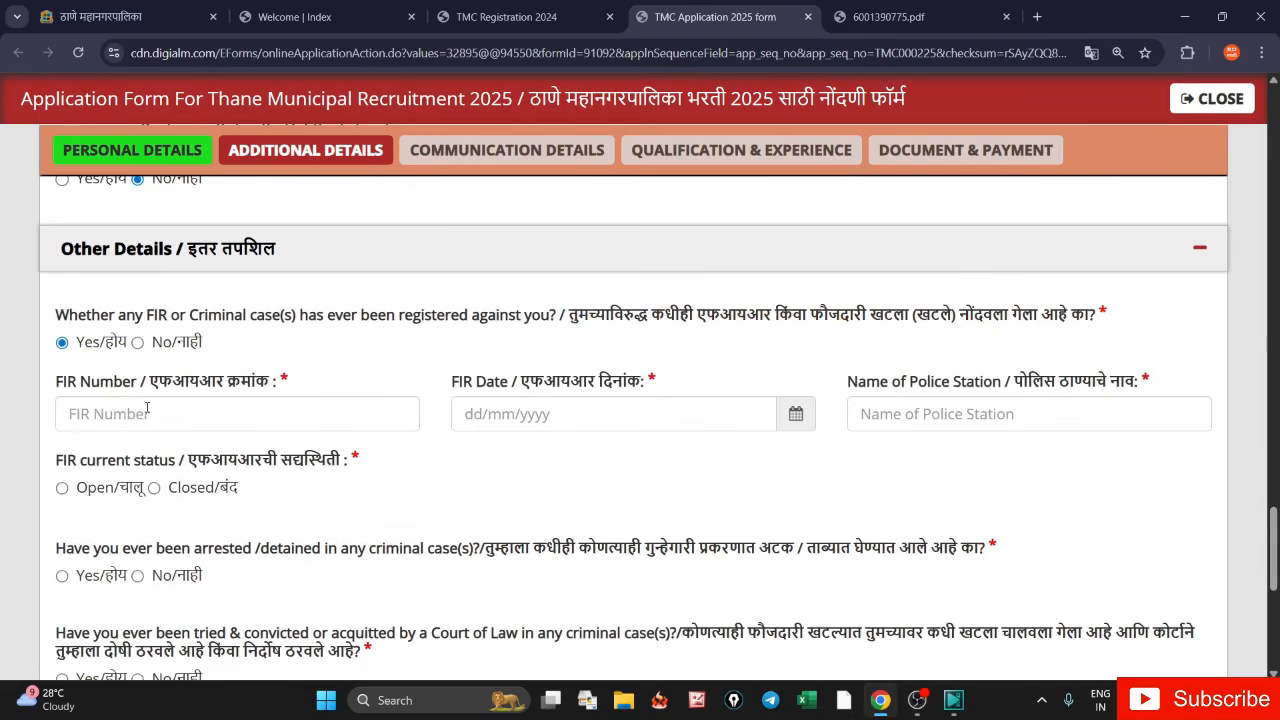
{"action": "left_click", "coordinate": [139, 343]}
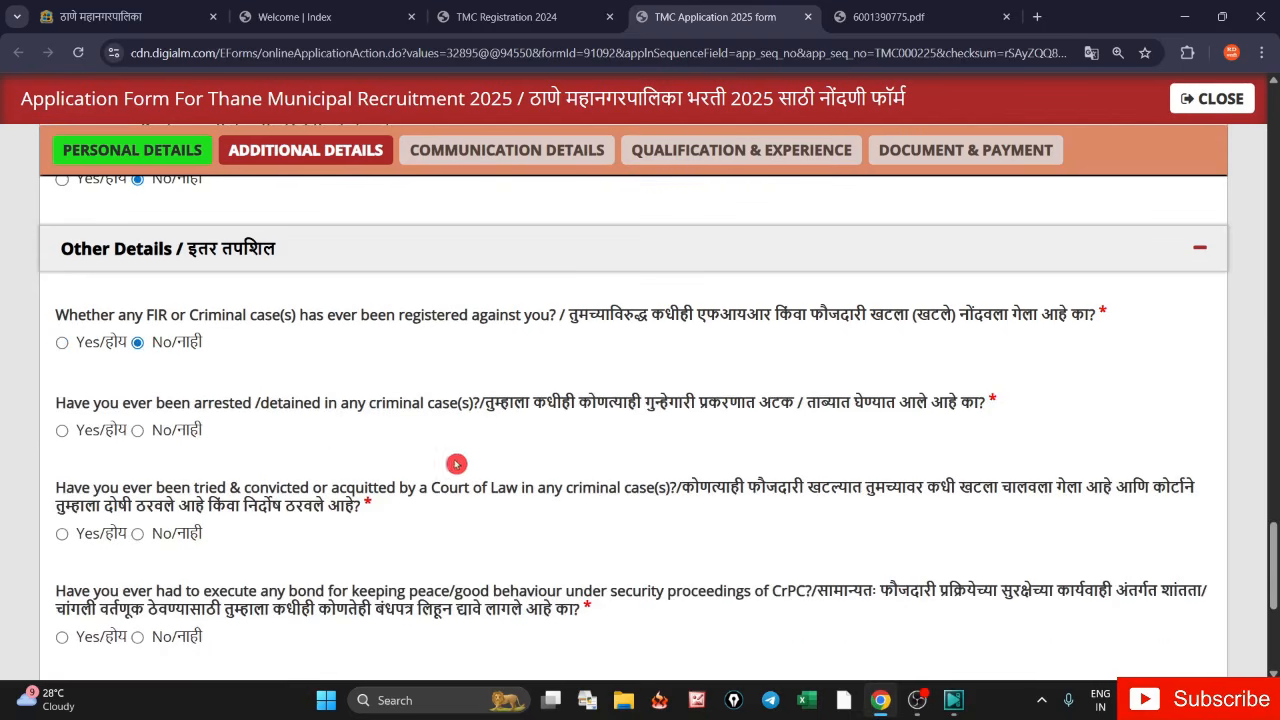
- Answer No to the arrest, conviction, good-behaviour bond, UMC and criminal proceedings questions, then save
{"action": "scroll", "coordinate": [640, 480], "scroll_direction": "down", "scroll_amount": 1}
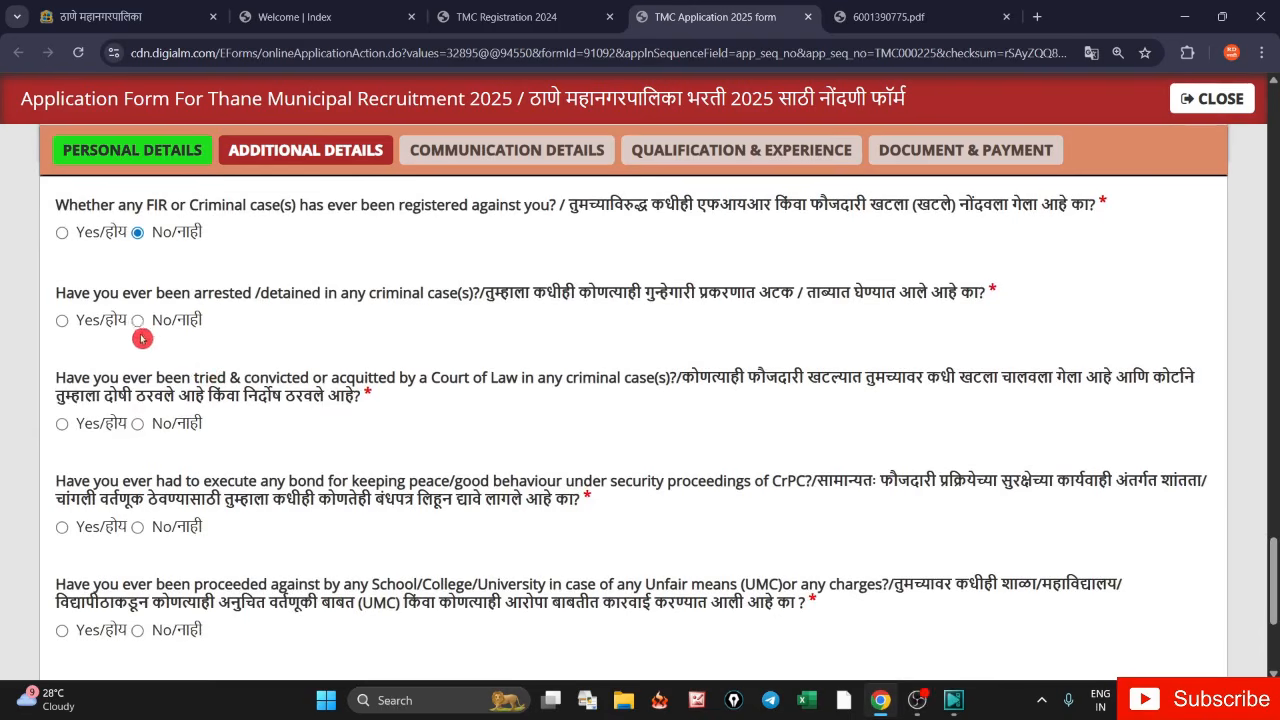
{"action": "left_click", "coordinate": [138, 321]}
{"action": "left_click", "coordinate": [138, 425]}
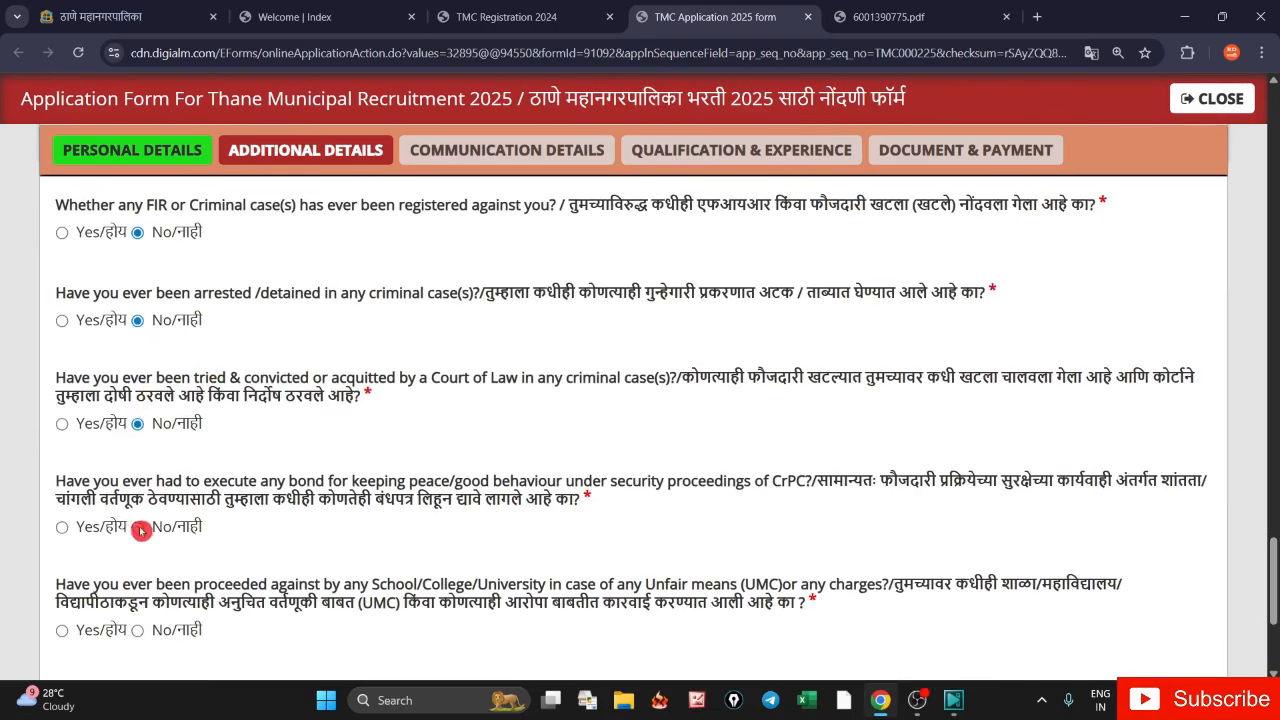
{"action": "left_click", "coordinate": [137, 528]}
{"action": "left_click", "coordinate": [138, 630]}
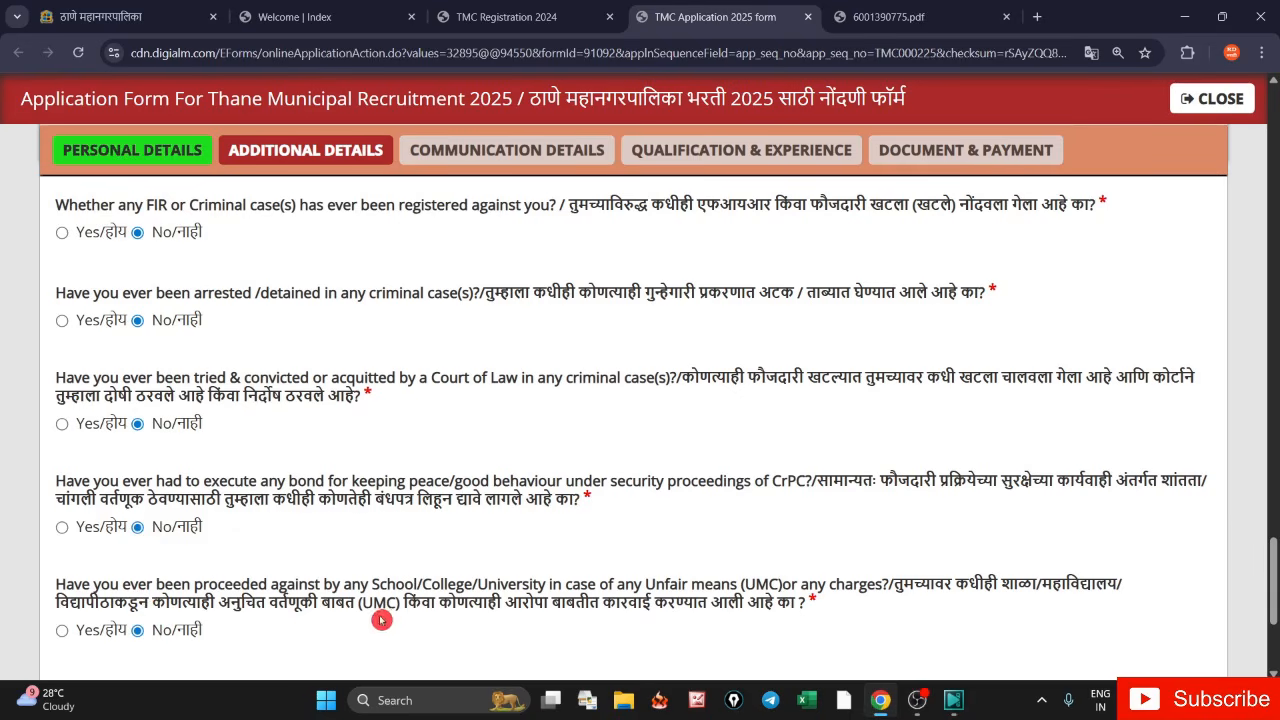
{"action": "scroll", "coordinate": [1270, 562], "scroll_direction": "down", "scroll_amount": 3}
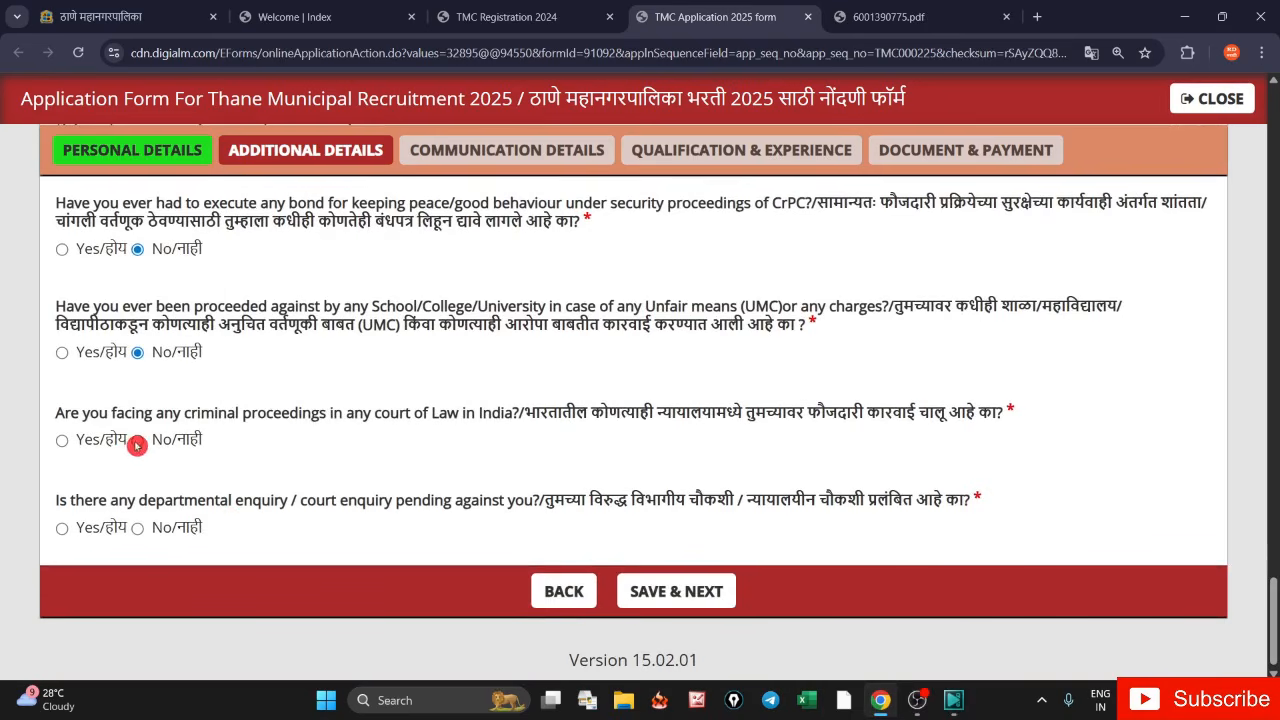
{"action": "left_click", "coordinate": [137, 441]}
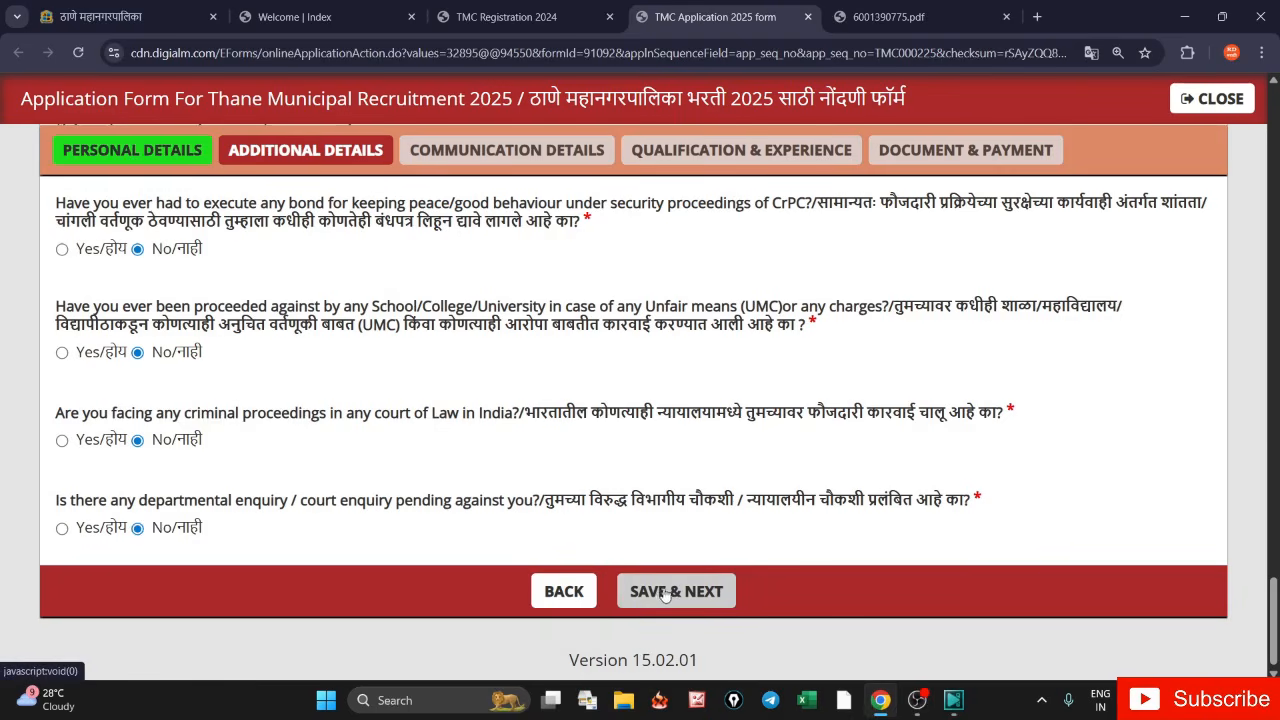
{"action": "left_click", "coordinate": [696, 572]}
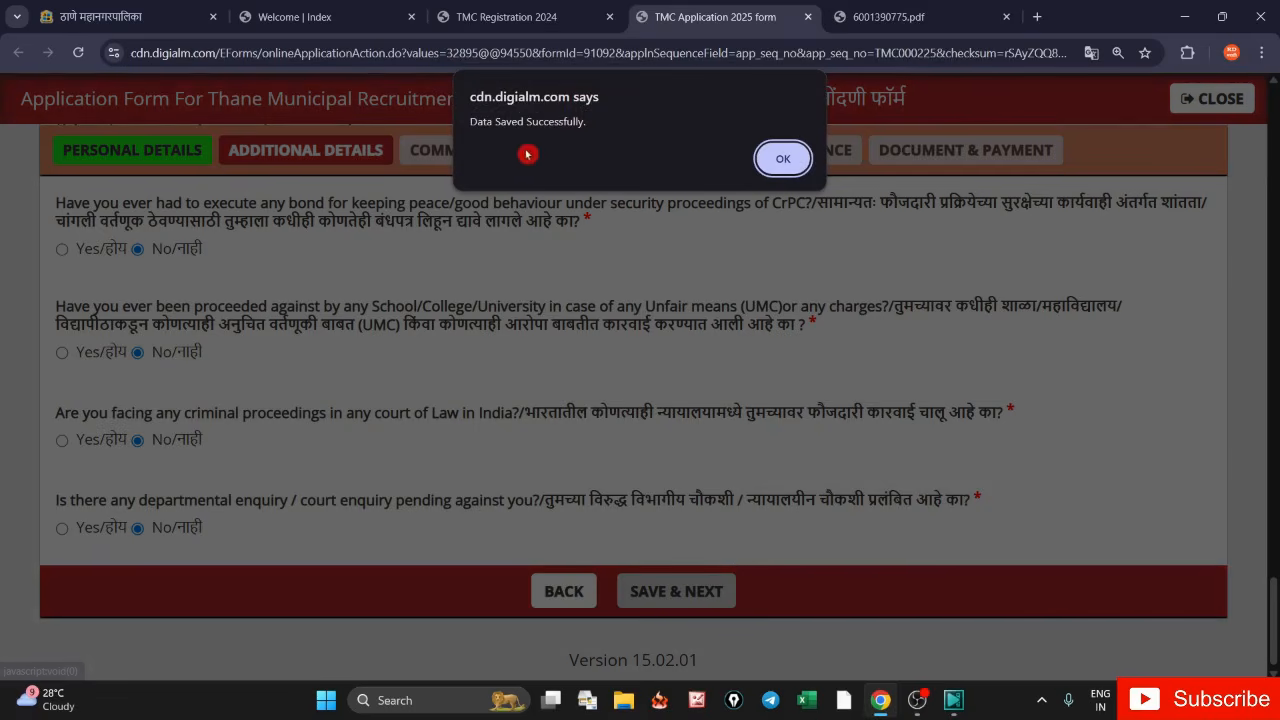
{"action": "left_click", "coordinate": [780, 160]}
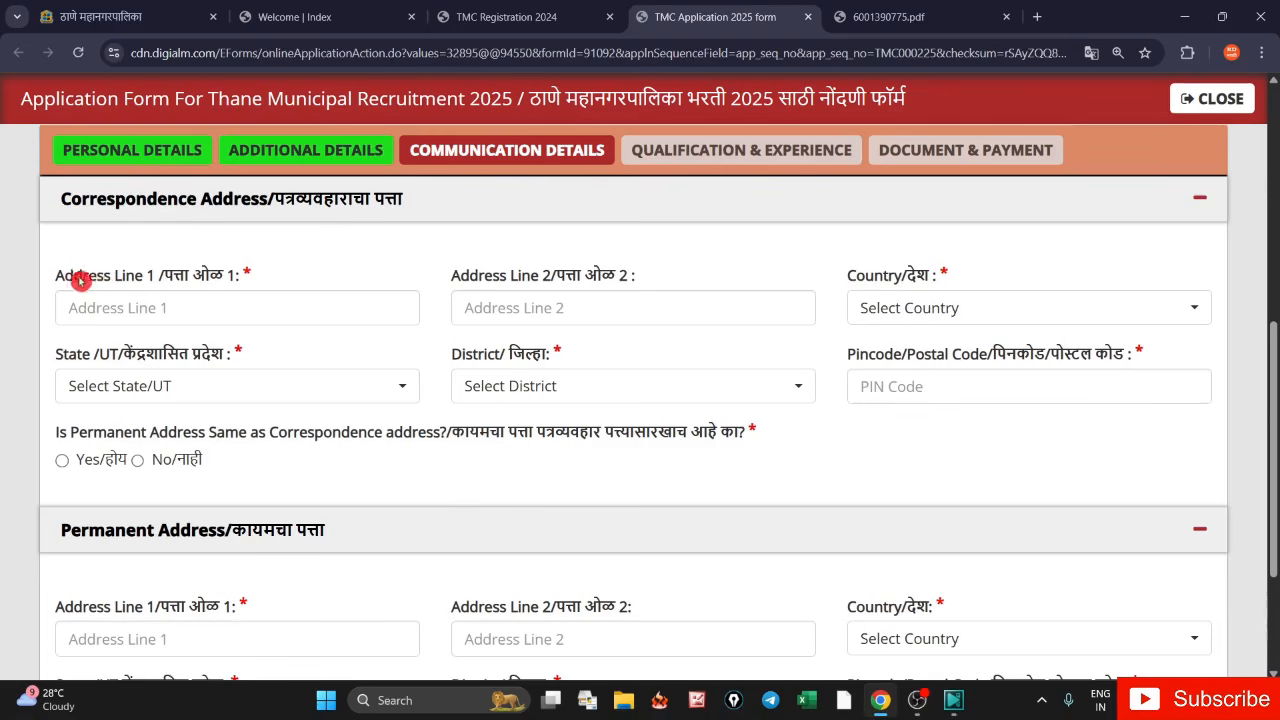
- Set the correspondence address to India, Maharashtra state, Nashik district
{"action": "left_click_drag", "start_coordinate": [76, 277], "coordinate": [161, 287]}
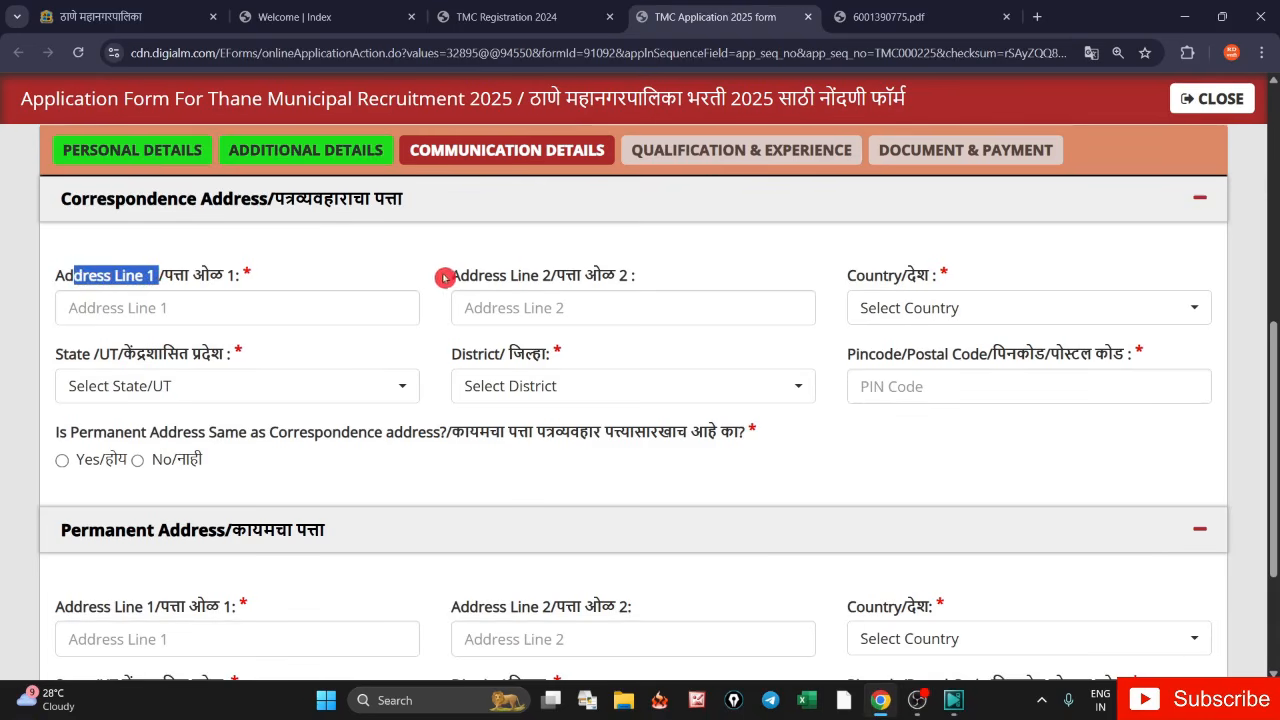
{"action": "left_click_drag", "start_coordinate": [443, 277], "coordinate": [563, 294]}
{"action": "left_click", "coordinate": [886, 314]}
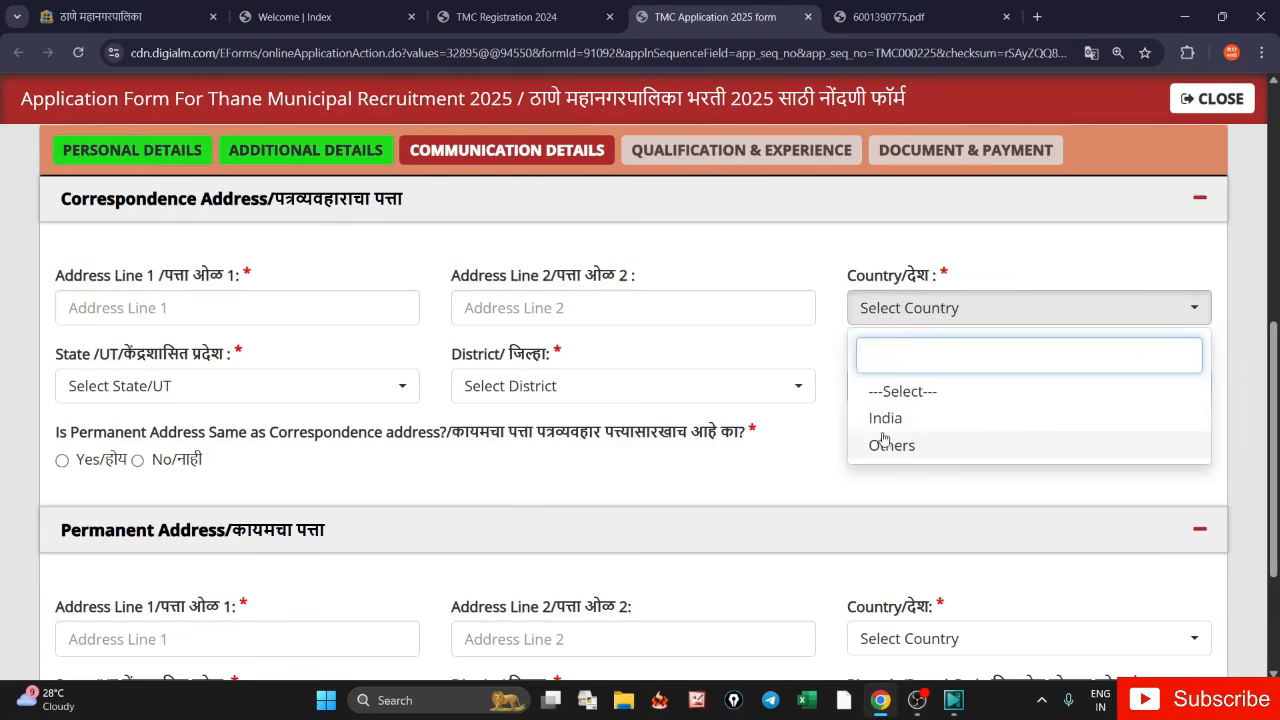
{"action": "left_click", "coordinate": [124, 386]}
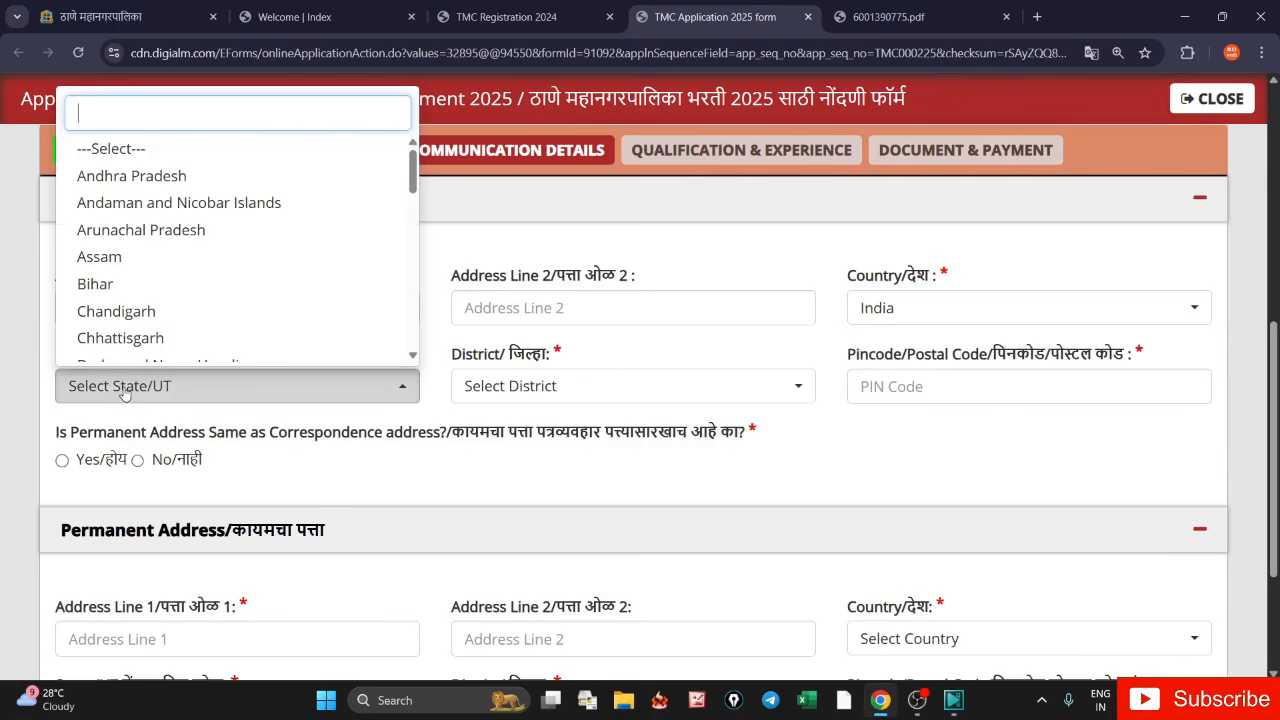
{"action": "type", "text": "M"}
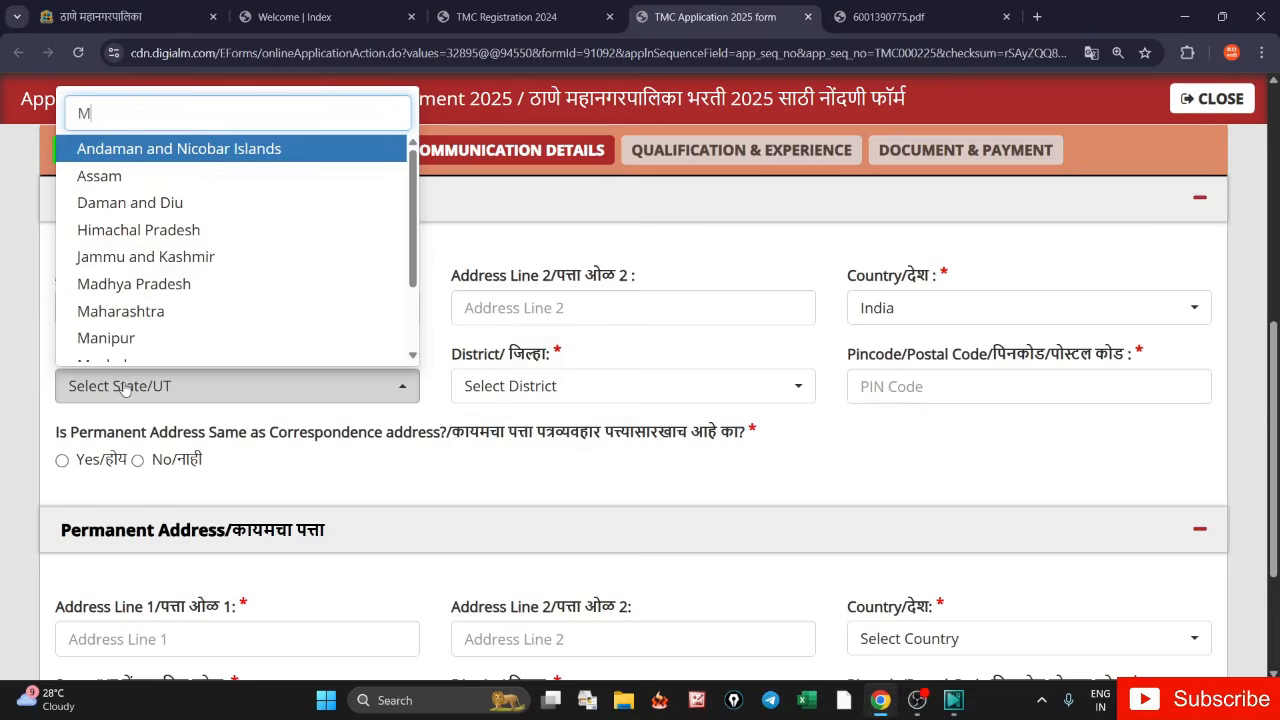
{"action": "type", "text": "M"}
{"action": "key", "text": "BackSpace"}
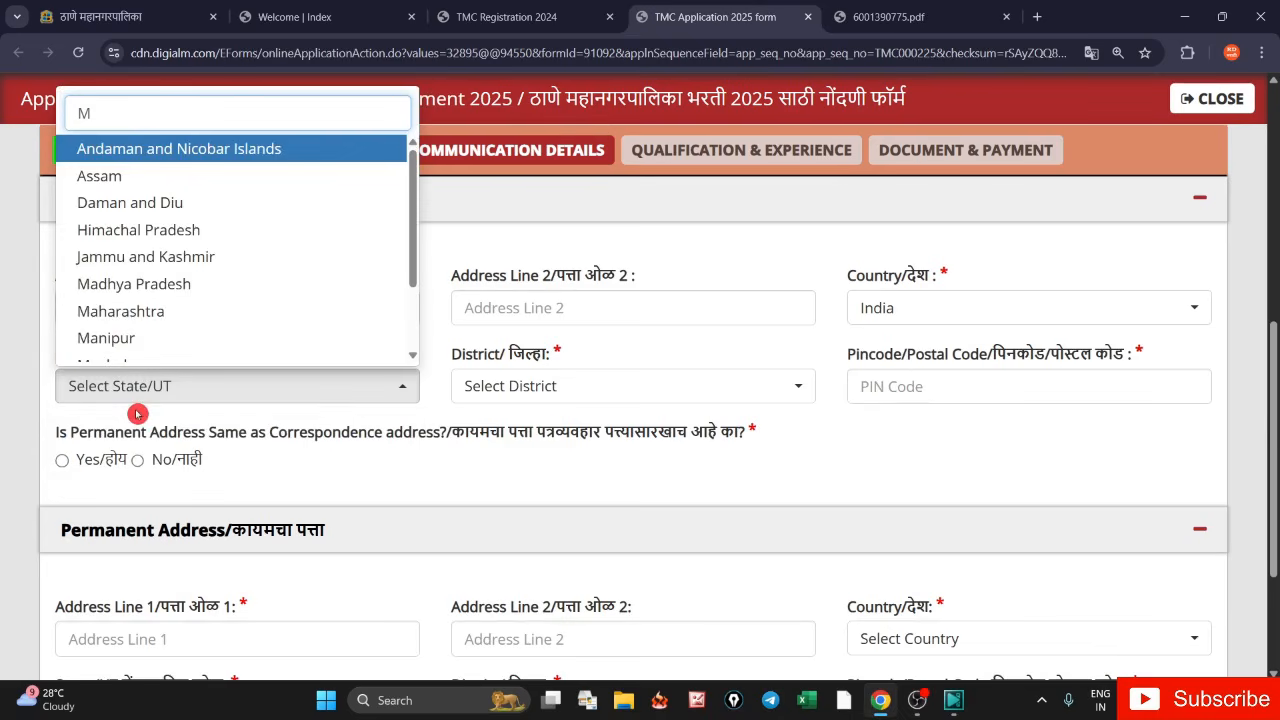
{"action": "left_click", "coordinate": [153, 316]}
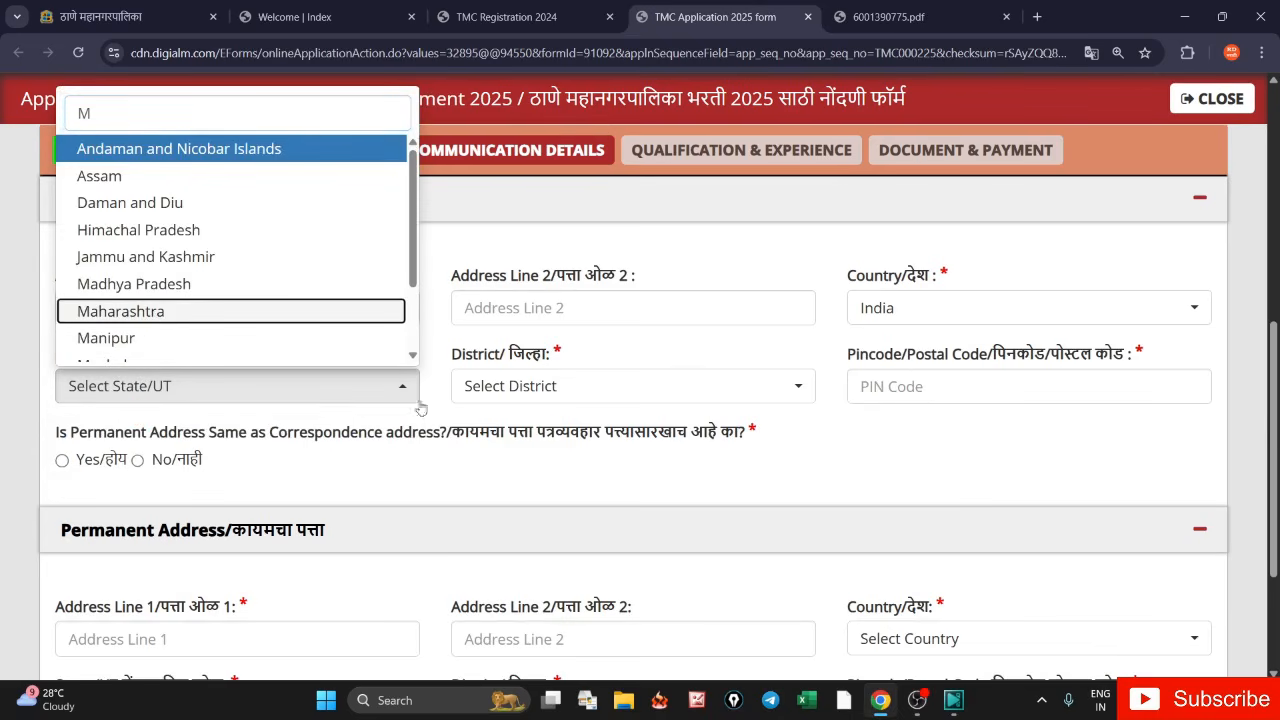
{"action": "left_click", "coordinate": [509, 388]}
{"action": "type", "text": "NAS"}
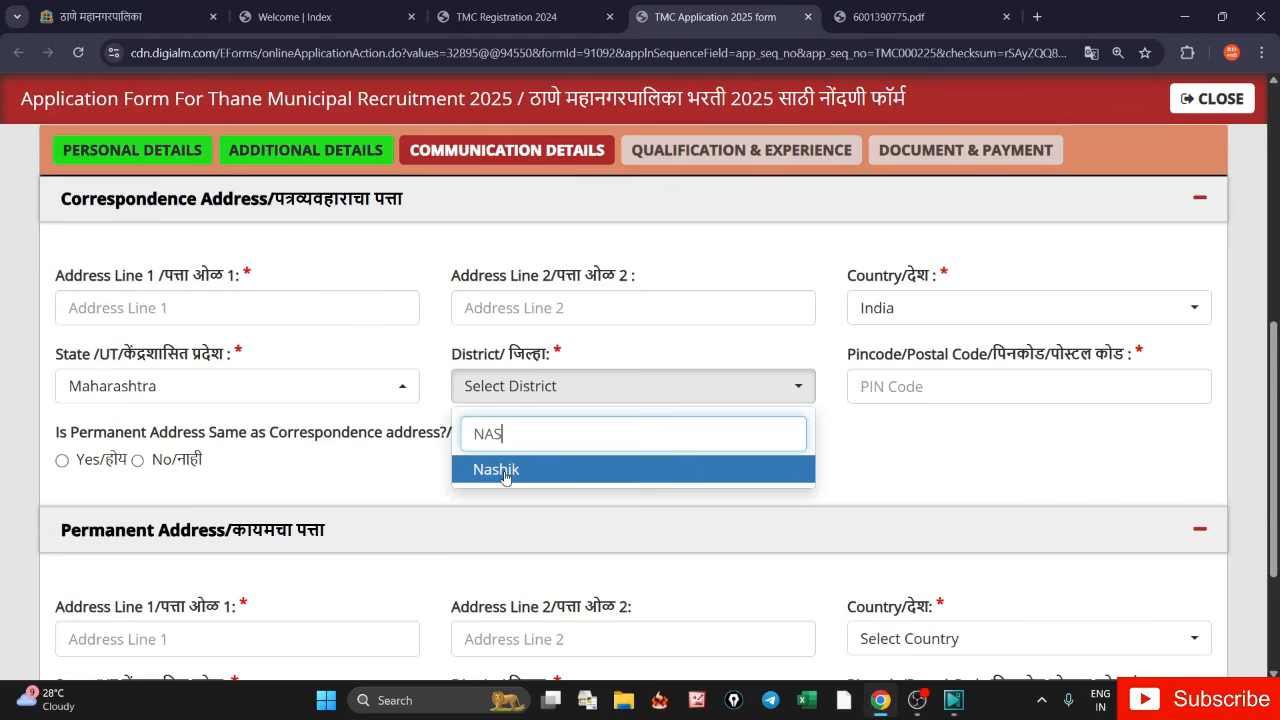
{"action": "left_click", "coordinate": [506, 470]}
- Mark the permanent address as the same as correspondence and save Communication Details
{"action": "left_click_drag", "start_coordinate": [849, 356], "coordinate": [906, 362]}
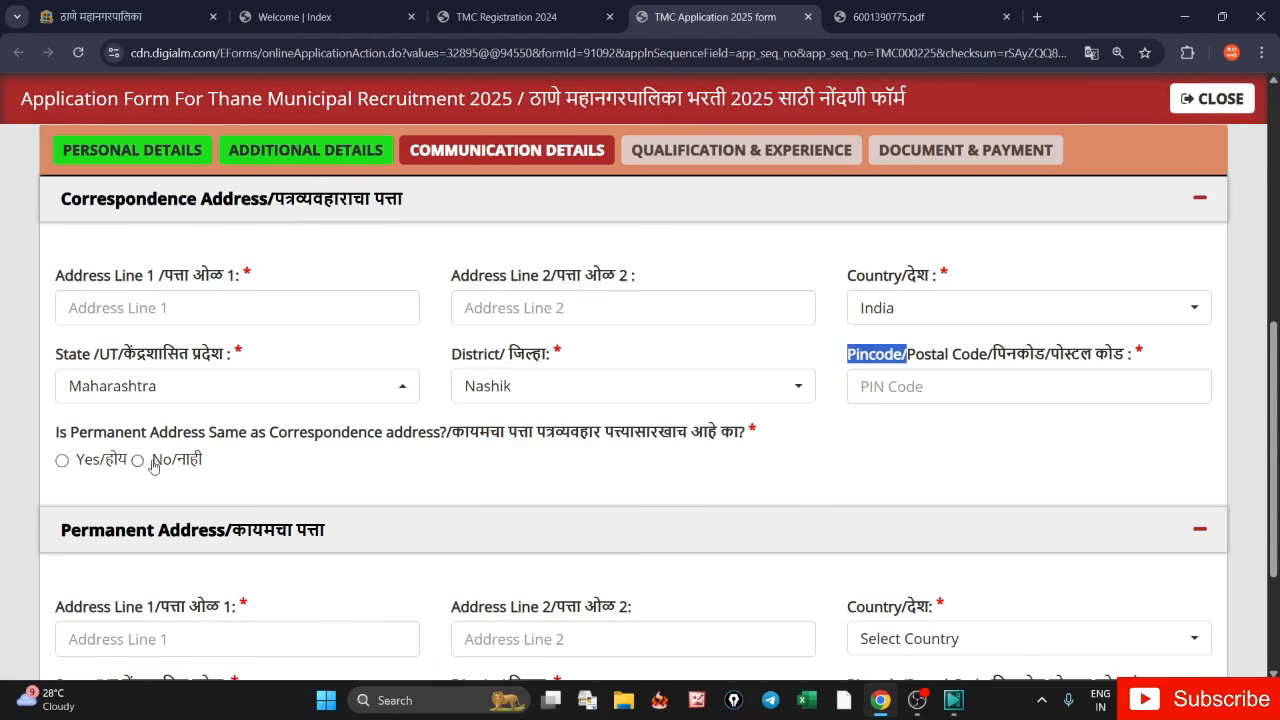
{"action": "left_click", "coordinate": [61, 463]}
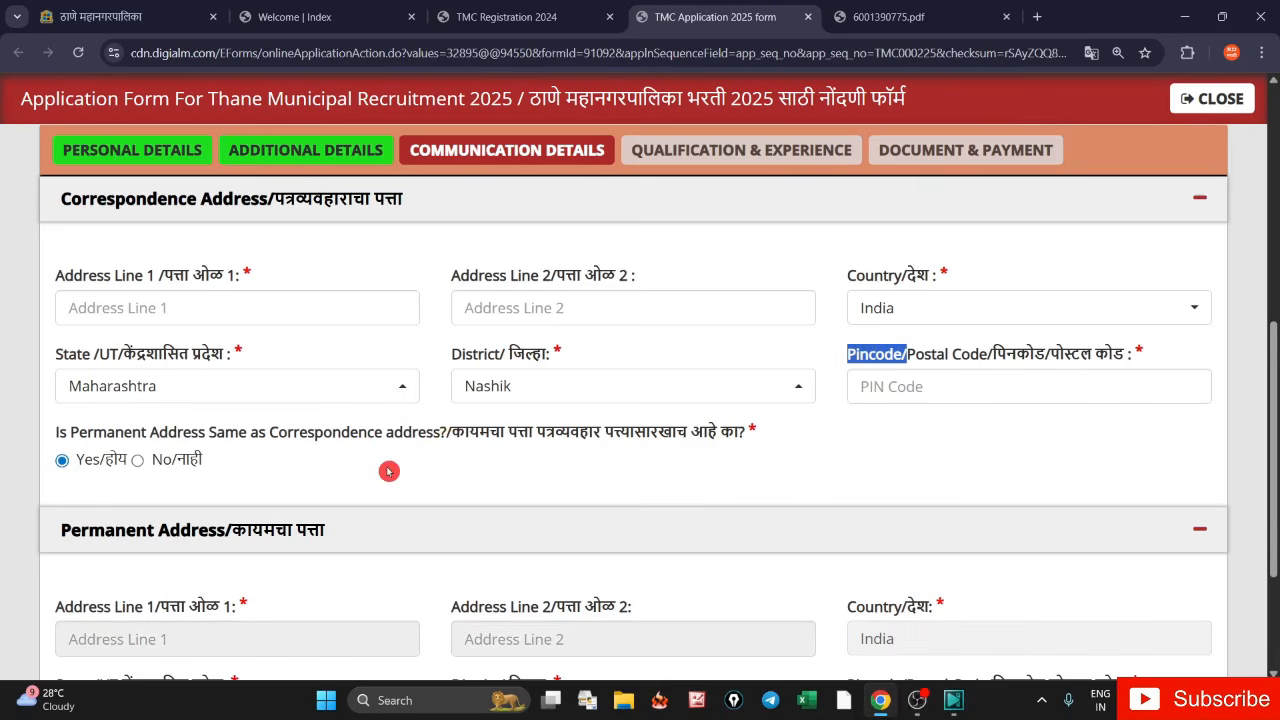
{"action": "left_click", "coordinate": [136, 462]}
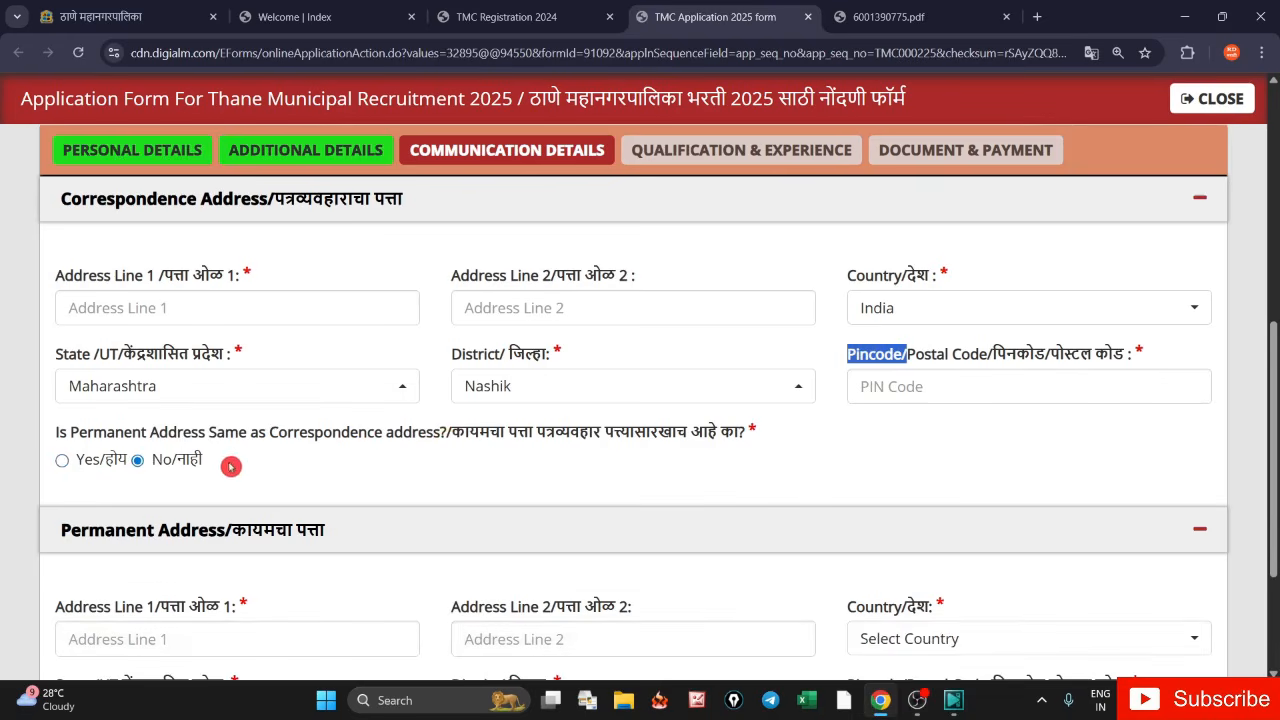
{"action": "scroll", "coordinate": [230, 466], "scroll_direction": "down", "scroll_amount": 3}
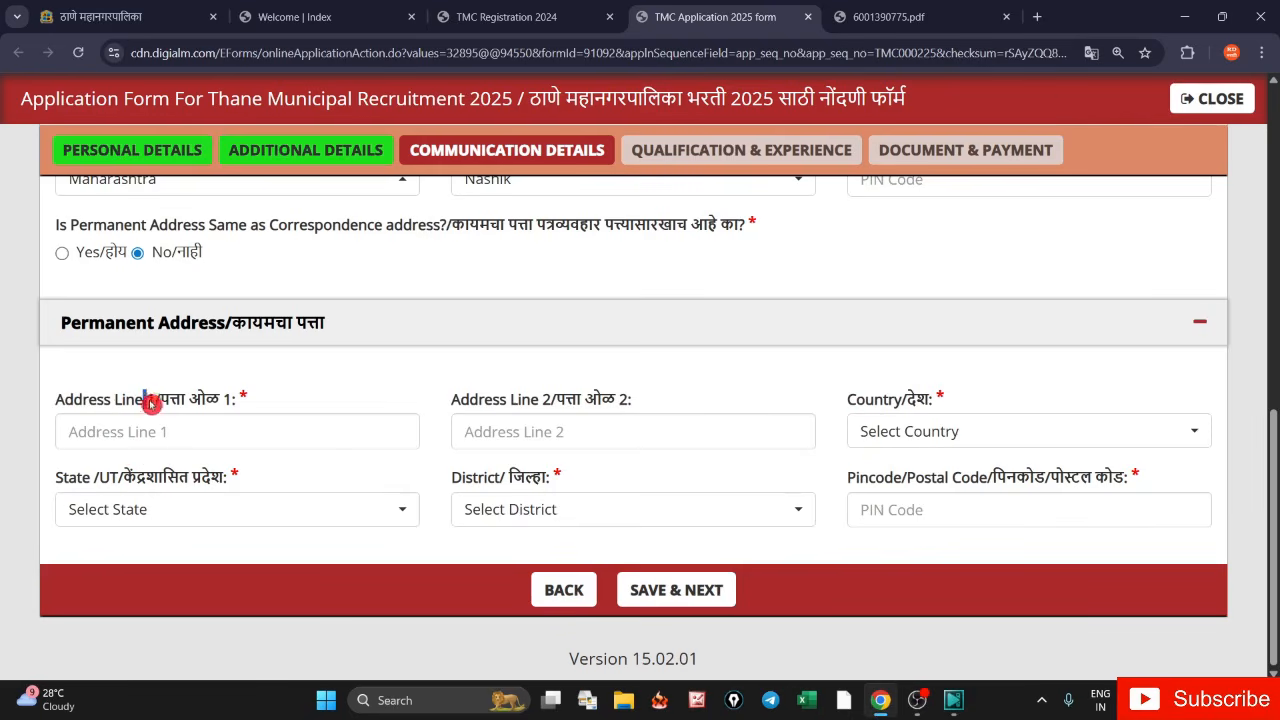
{"action": "left_click_drag", "start_coordinate": [150, 403], "coordinate": [188, 404]}
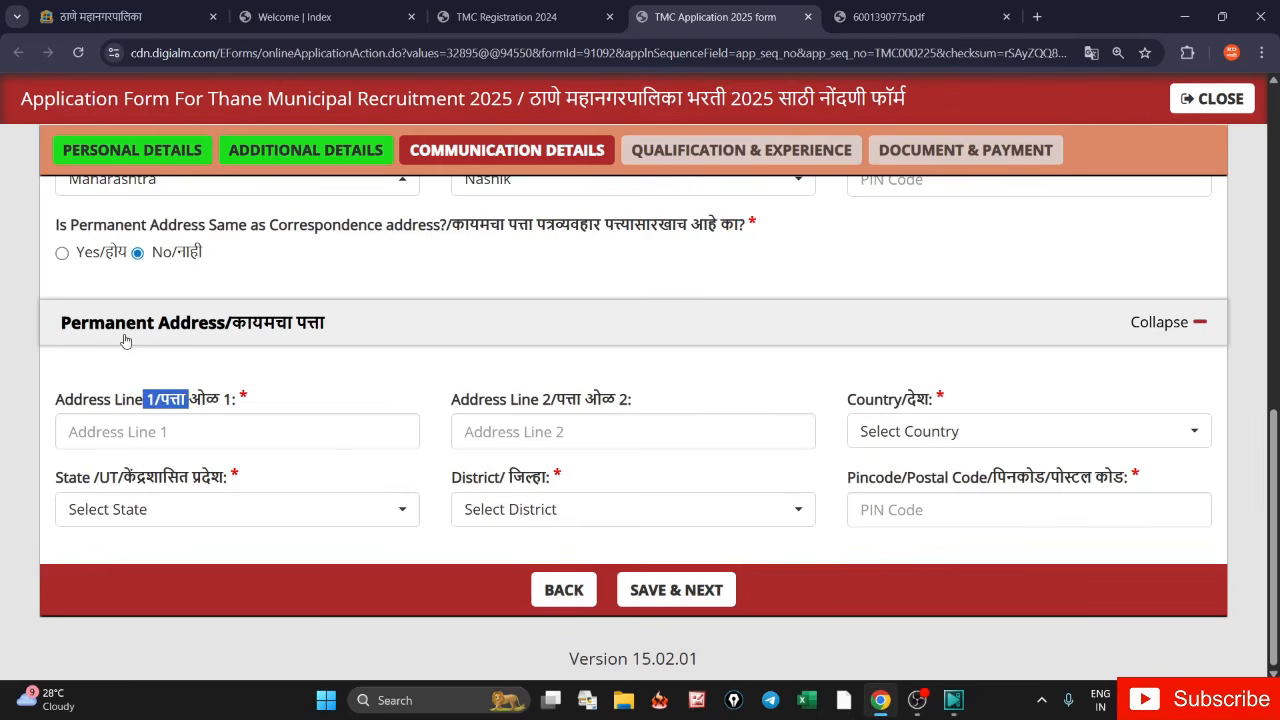
{"action": "left_click", "coordinate": [62, 255]}
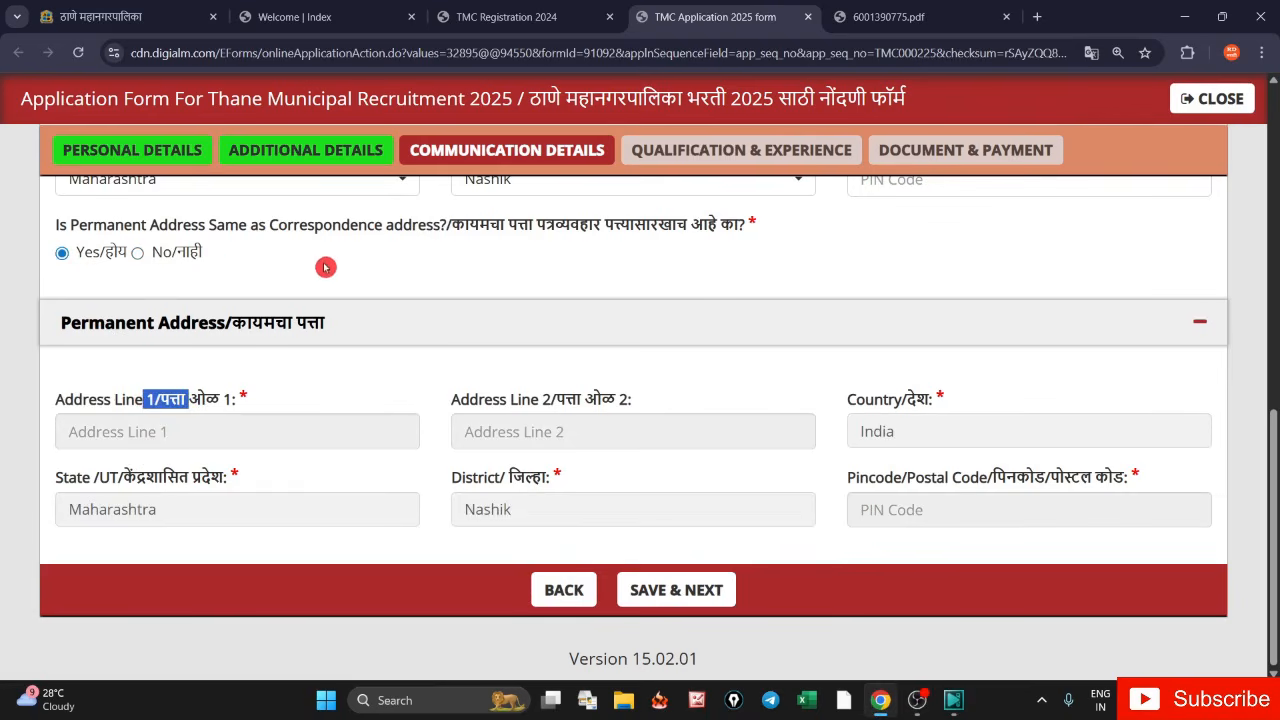
{"action": "left_click", "coordinate": [229, 270]}
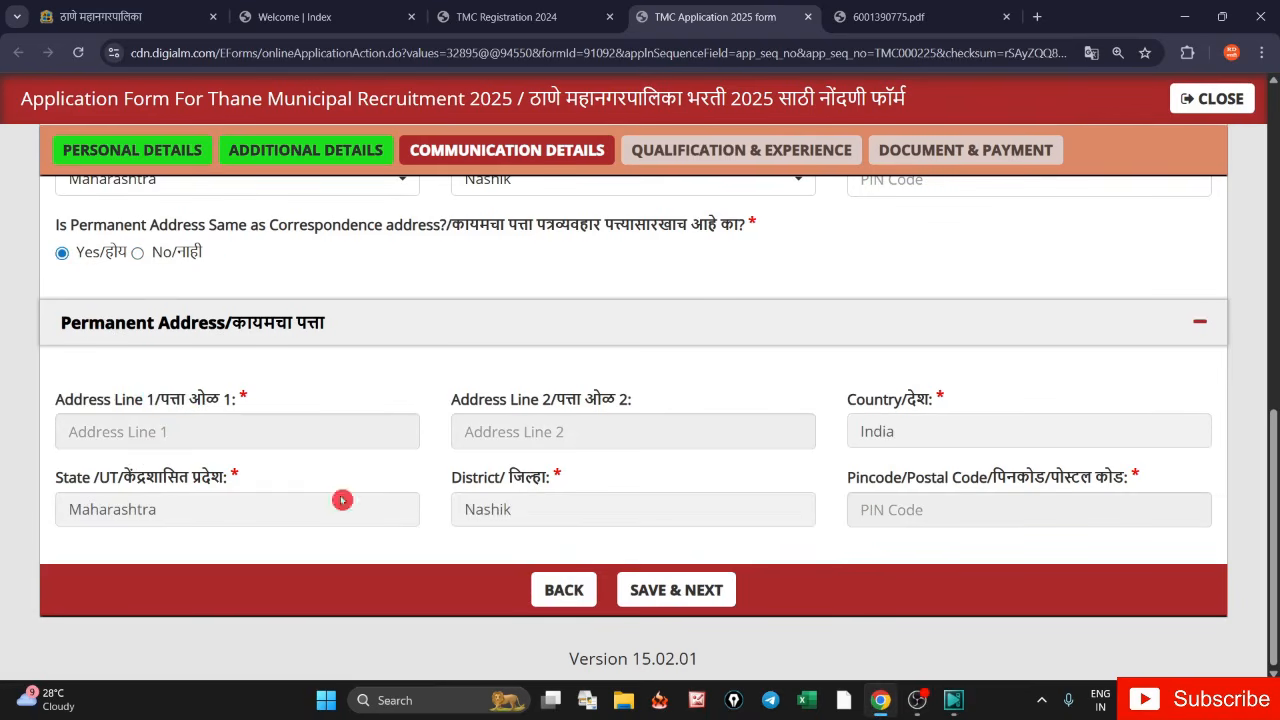
{"action": "left_click", "coordinate": [659, 592]}
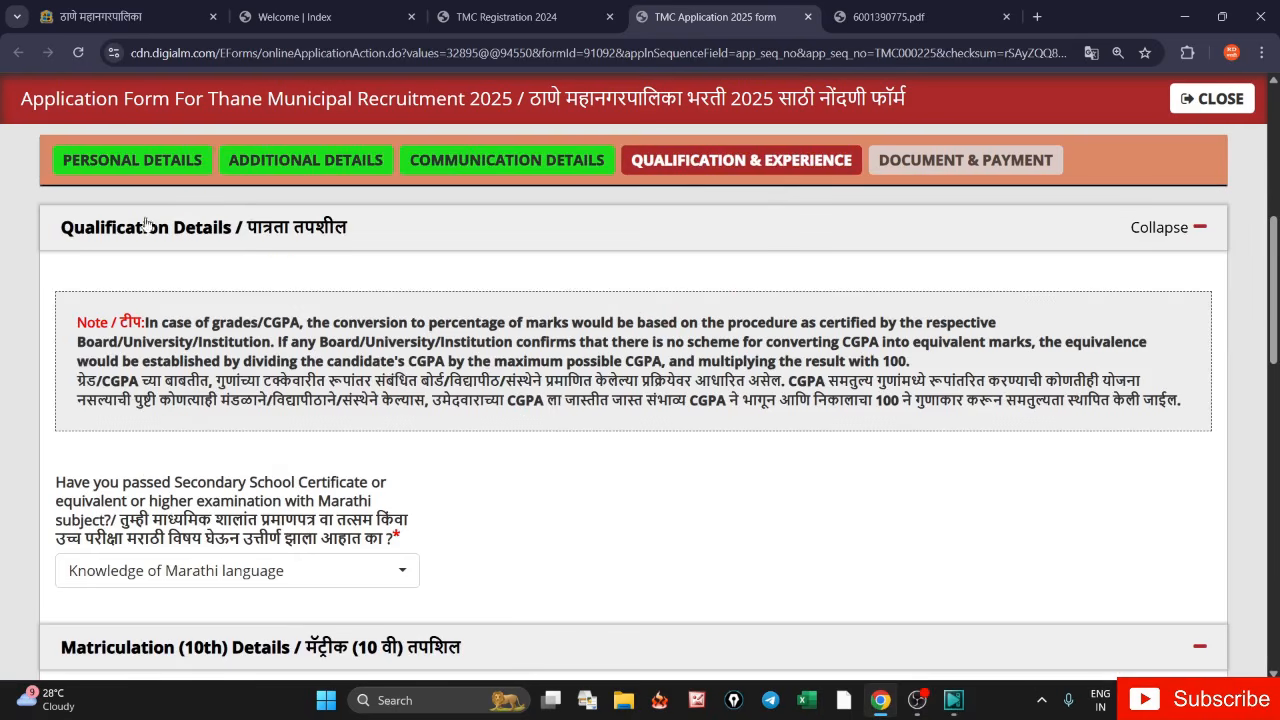
- Set the SSC-with-Marathi-subject question to Yes/होय after dismissing the not-eligible alert
{"action": "left_click", "coordinate": [317, 270]}
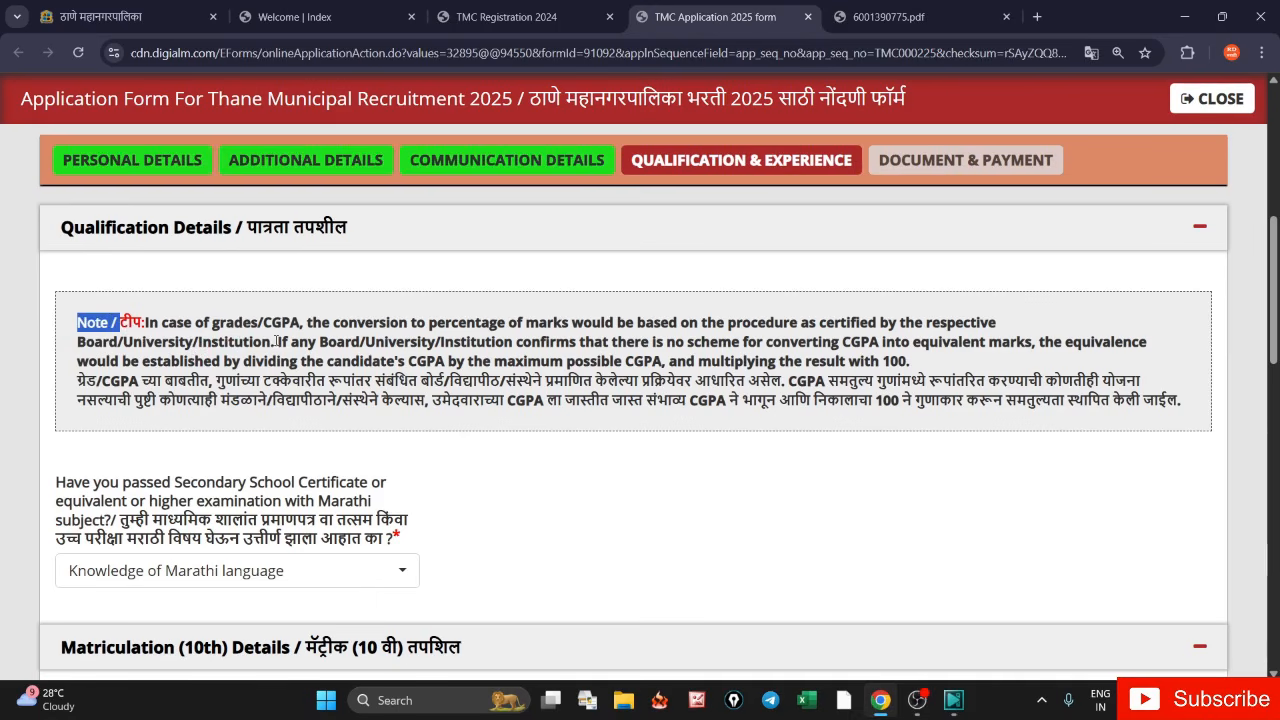
{"action": "left_click_drag", "start_coordinate": [118, 522], "coordinate": [320, 560]}
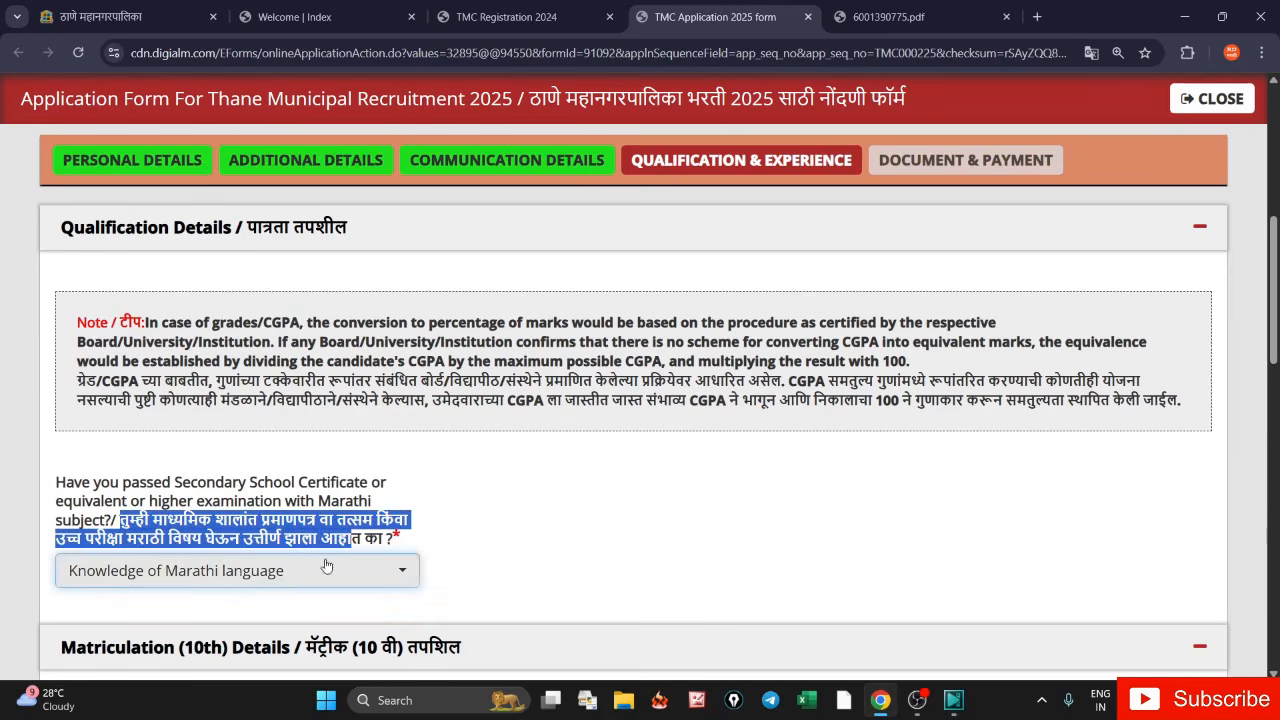
{"action": "left_click", "coordinate": [325, 568]}
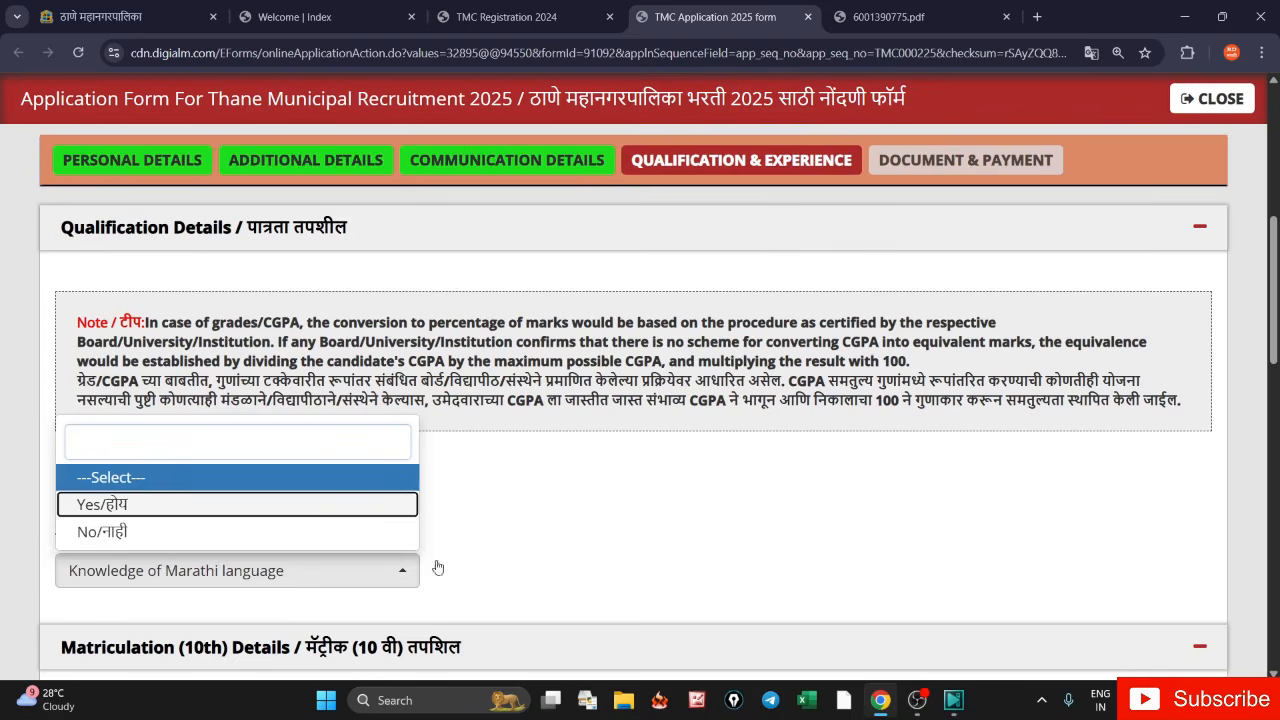
{"action": "left_click", "coordinate": [105, 506]}
{"action": "left_click", "coordinate": [193, 580]}
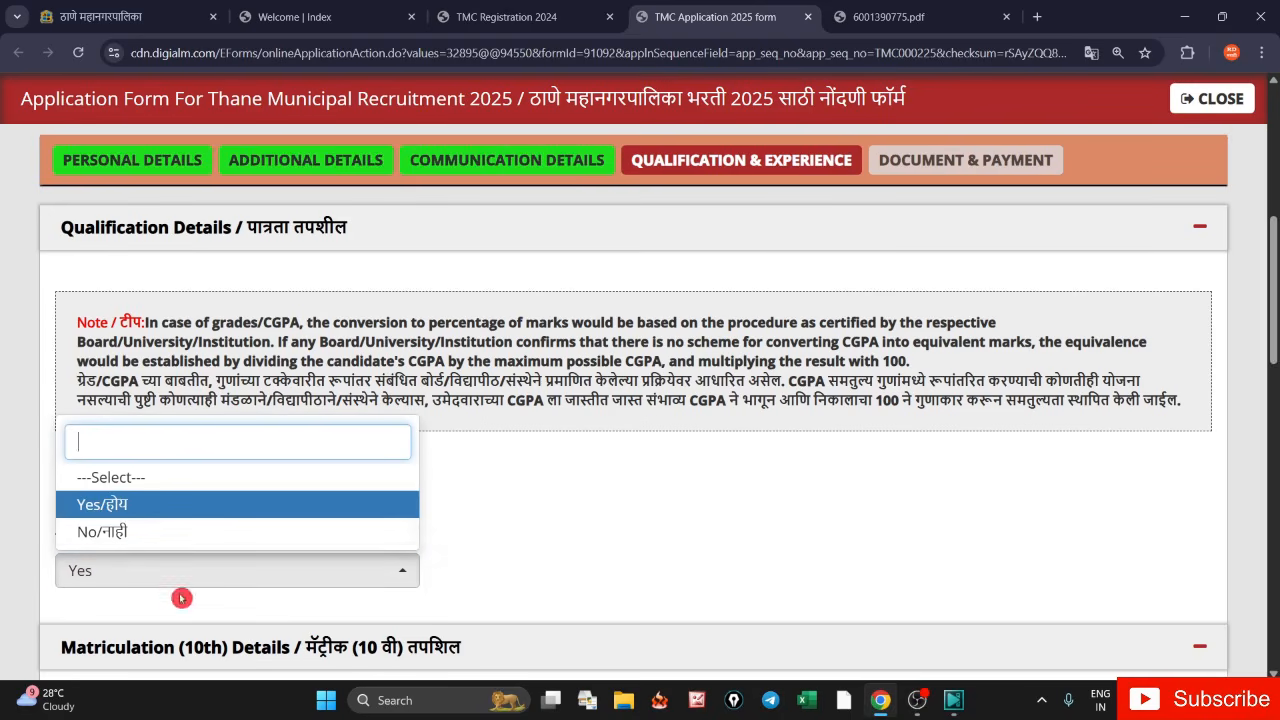
{"action": "left_click", "coordinate": [376, 514]}
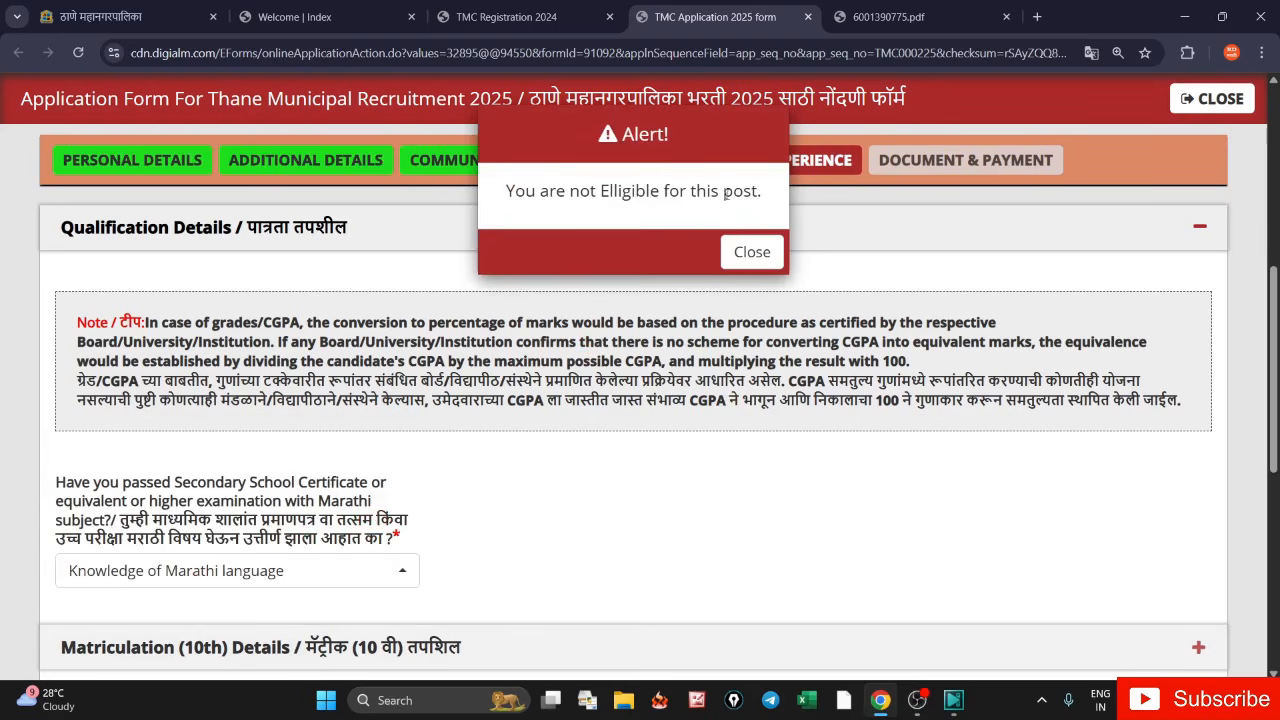
{"action": "left_click", "coordinate": [752, 252]}
{"action": "left_click", "coordinate": [213, 570]}
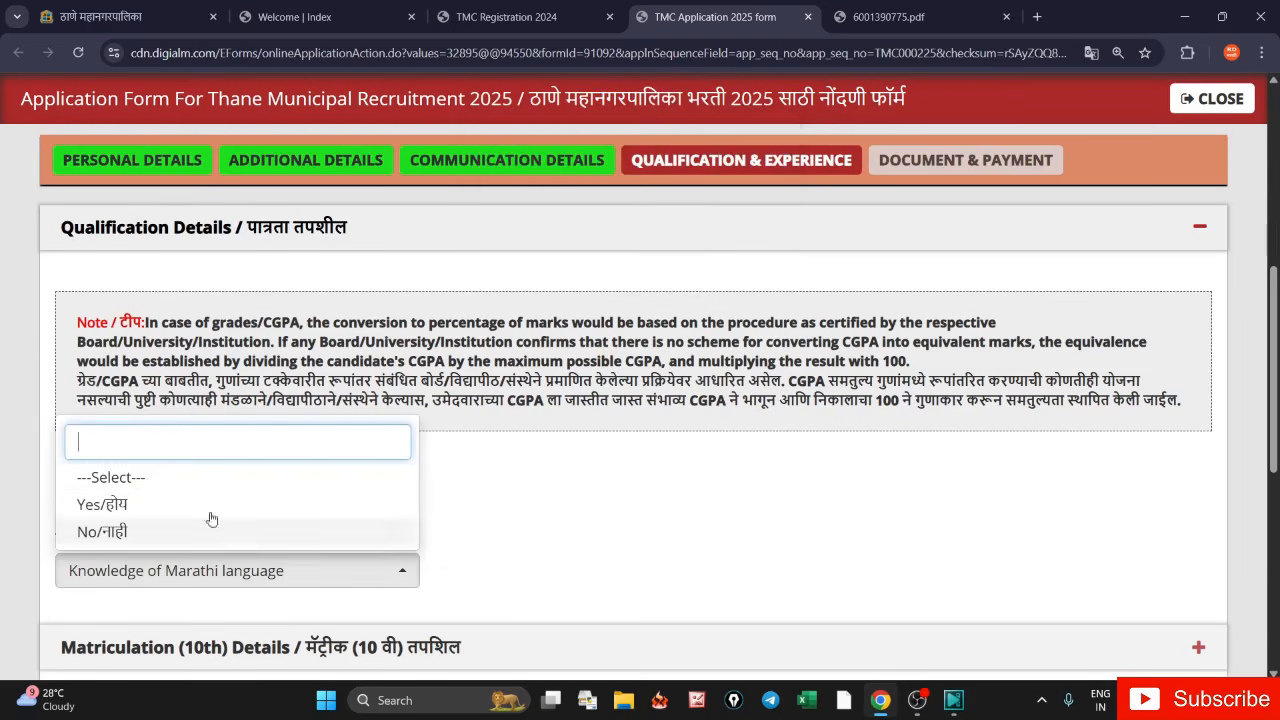
{"action": "left_click", "coordinate": [316, 514]}
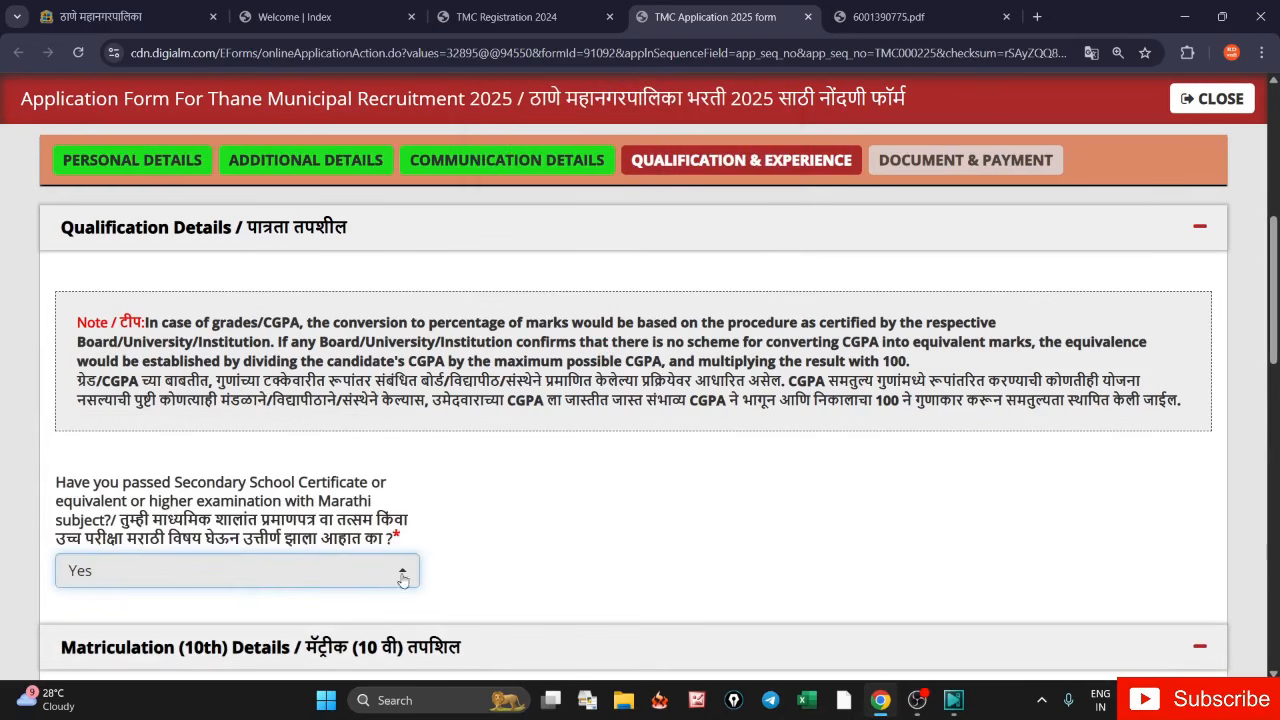
- Set the 10th Passing Board to Maharashtra State Board and marks type to Percentage
{"action": "scroll", "coordinate": [1253, 431], "scroll_direction": "down", "scroll_amount": 4}
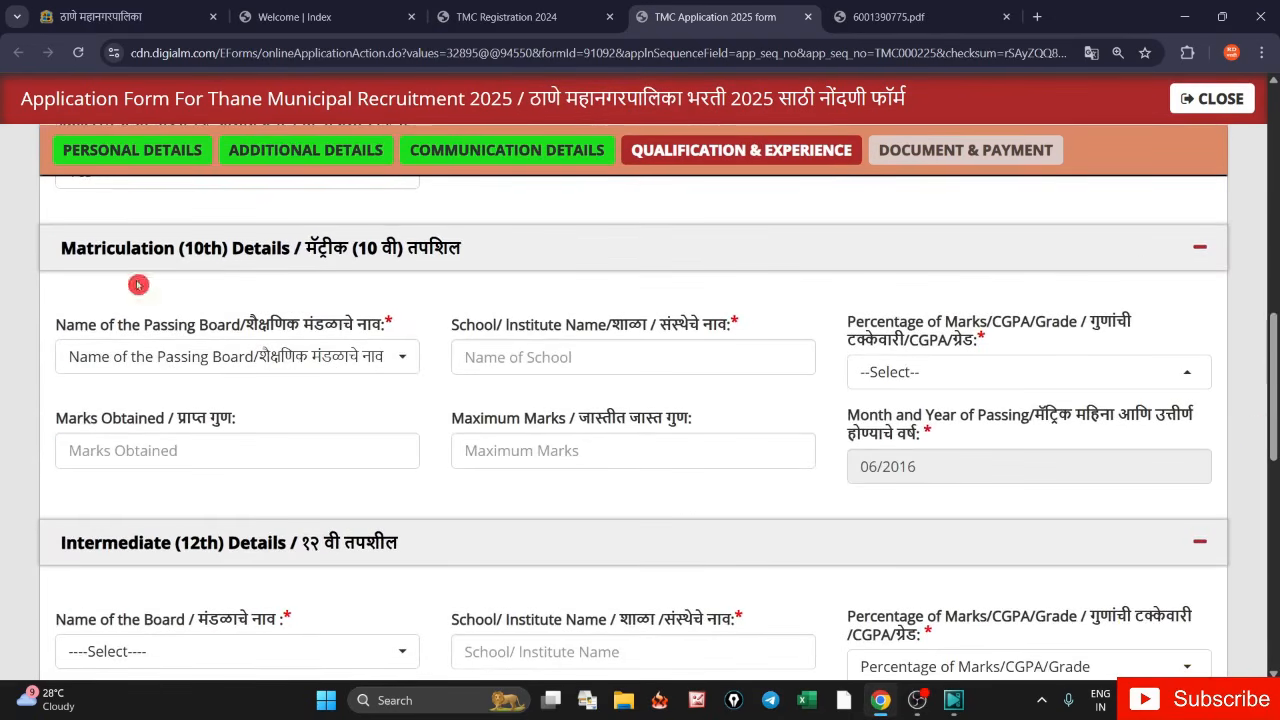
{"action": "left_click", "coordinate": [197, 374]}
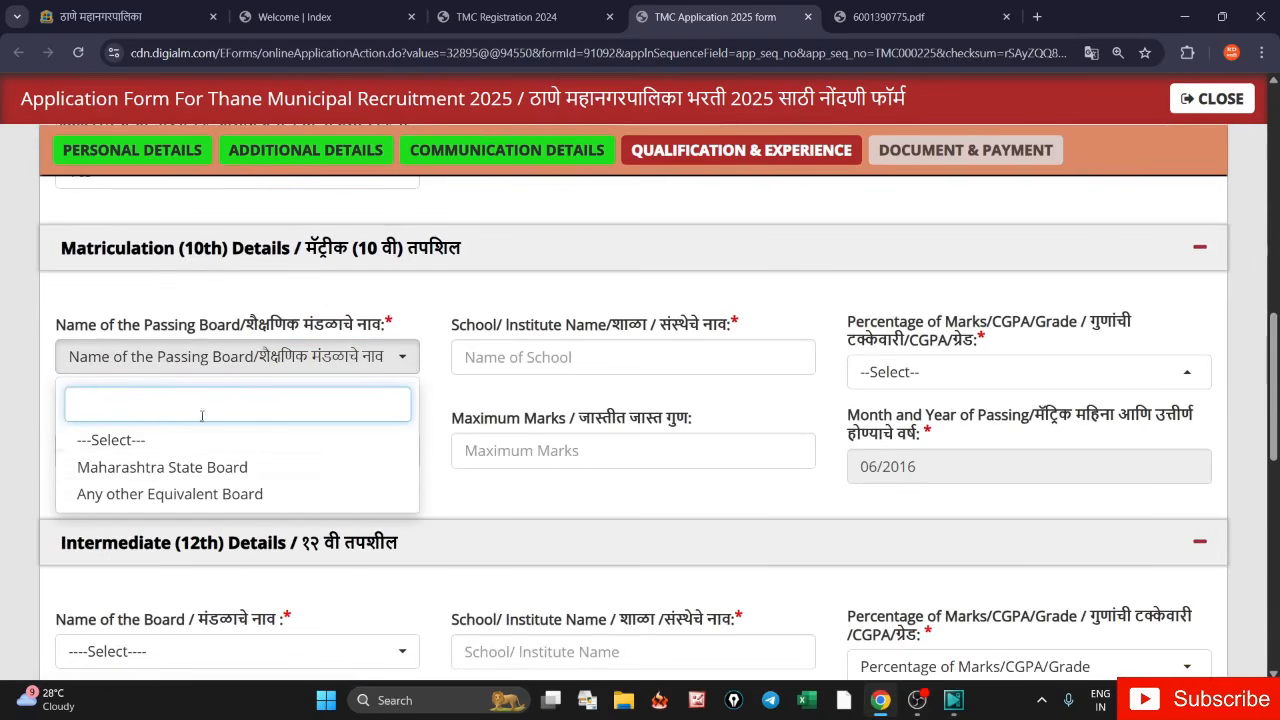
{"action": "left_click", "coordinate": [162, 466]}
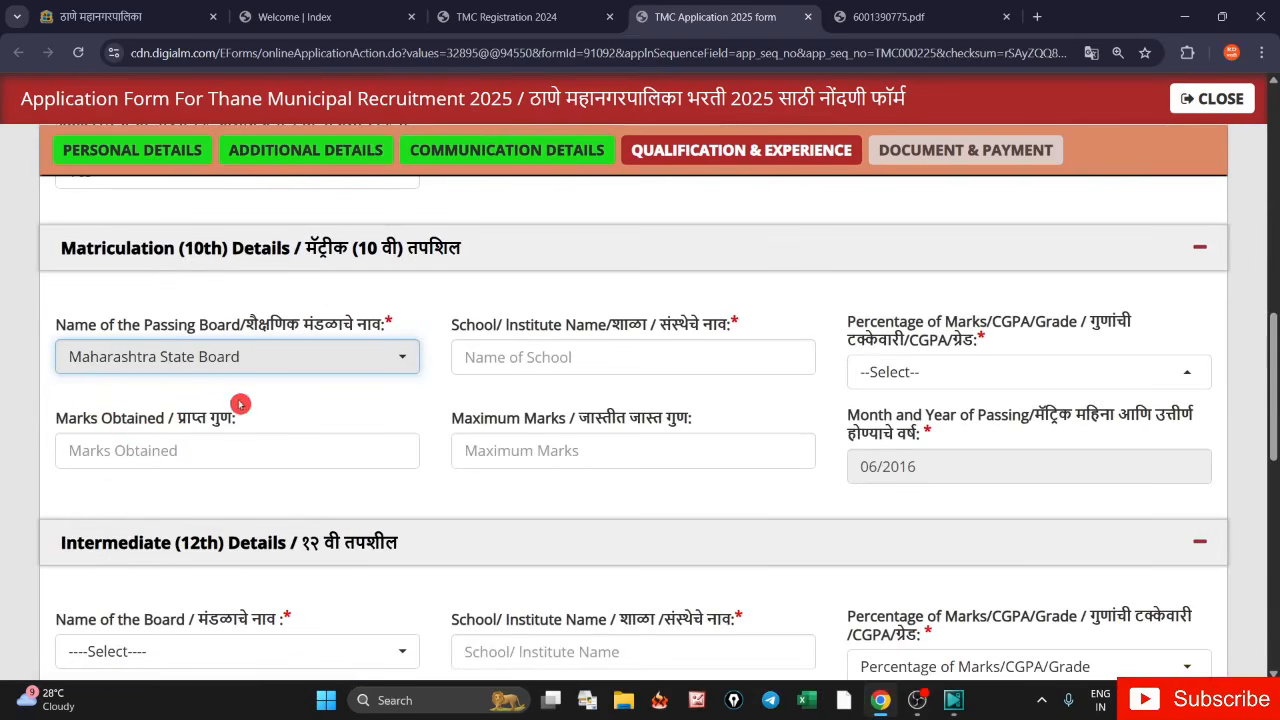
{"action": "left_click_drag", "start_coordinate": [454, 320], "coordinate": [650, 330]}
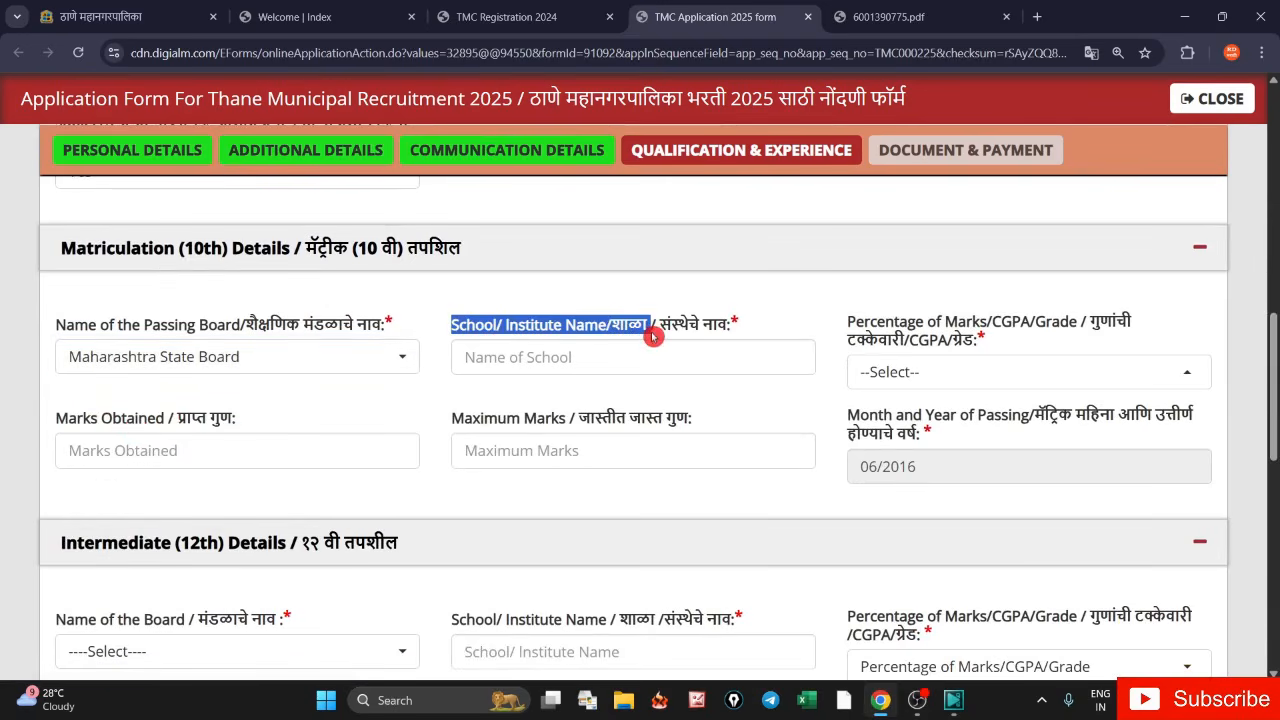
{"action": "left_click_drag", "start_coordinate": [852, 322], "coordinate": [980, 342]}
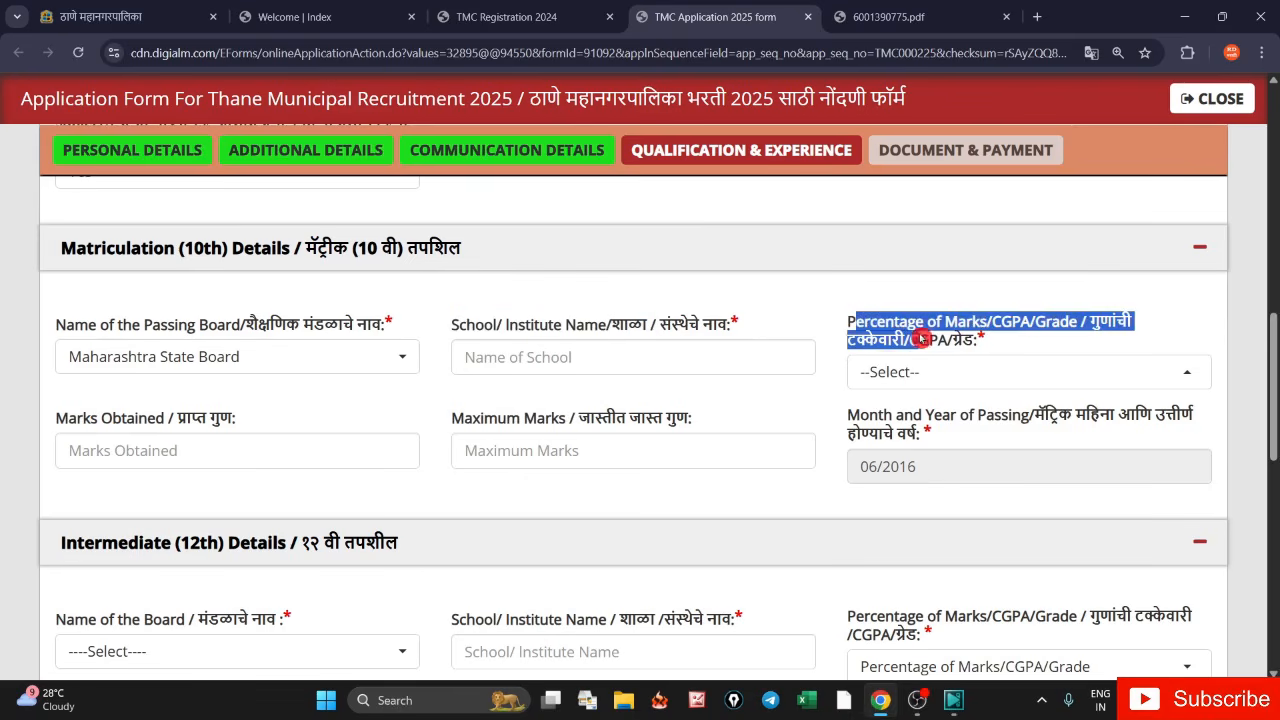
{"action": "left_click", "coordinate": [903, 375]}
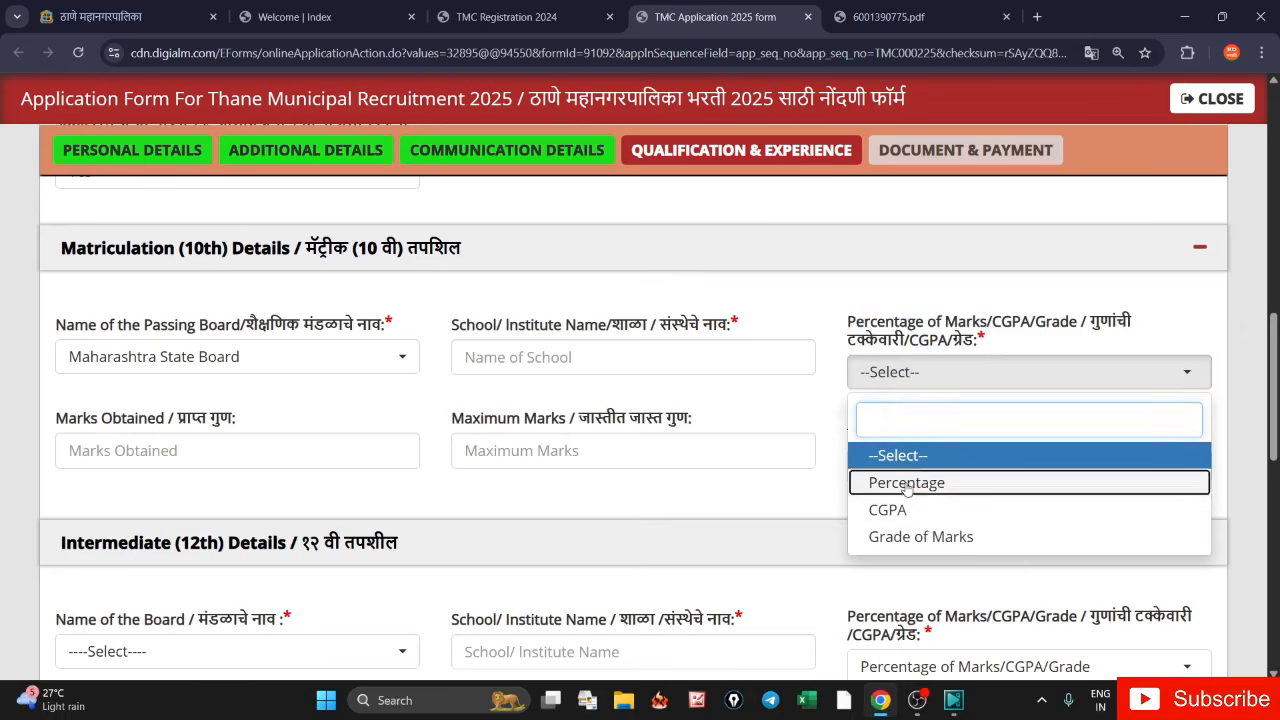
{"action": "left_click", "coordinate": [906, 483]}
- Enter 10th marks of 357 out of 500, giving 71.40 percent
{"action": "left_click", "coordinate": [175, 452]}
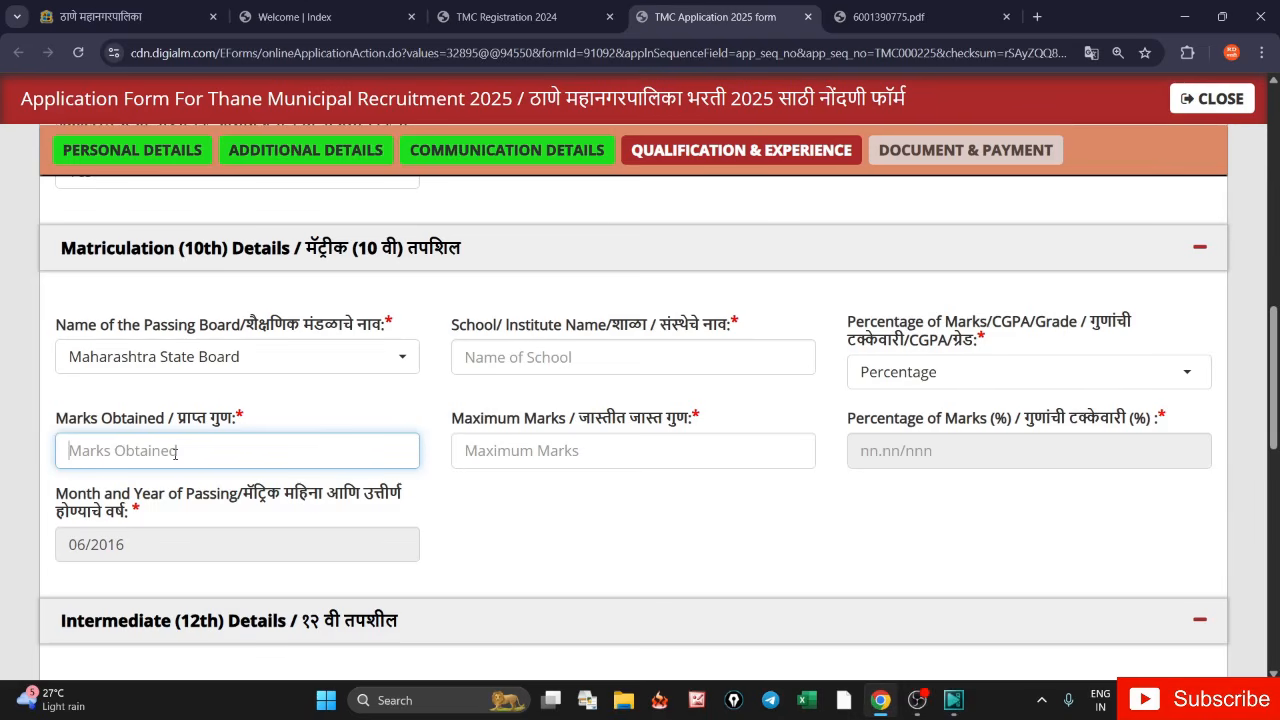
{"action": "type", "text": "357"}
{"action": "key", "text": "Tab"}
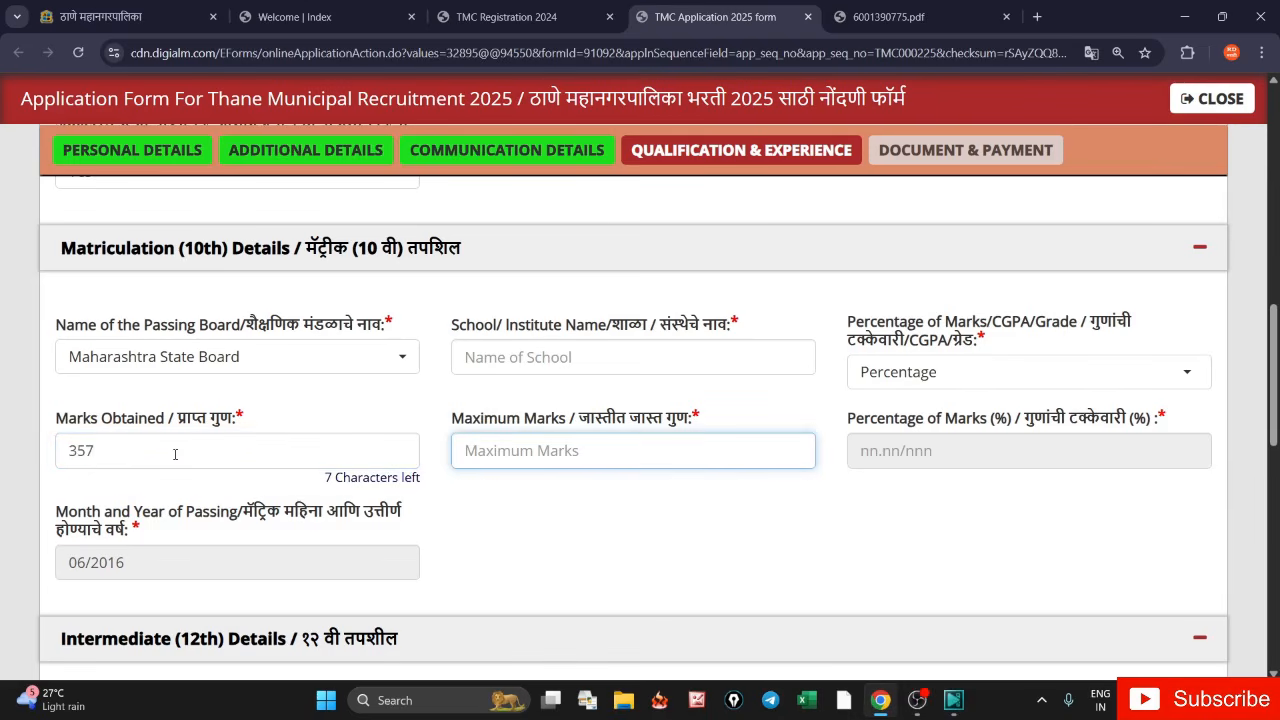
{"action": "type", "text": "500"}
{"action": "key", "text": "Tab"}
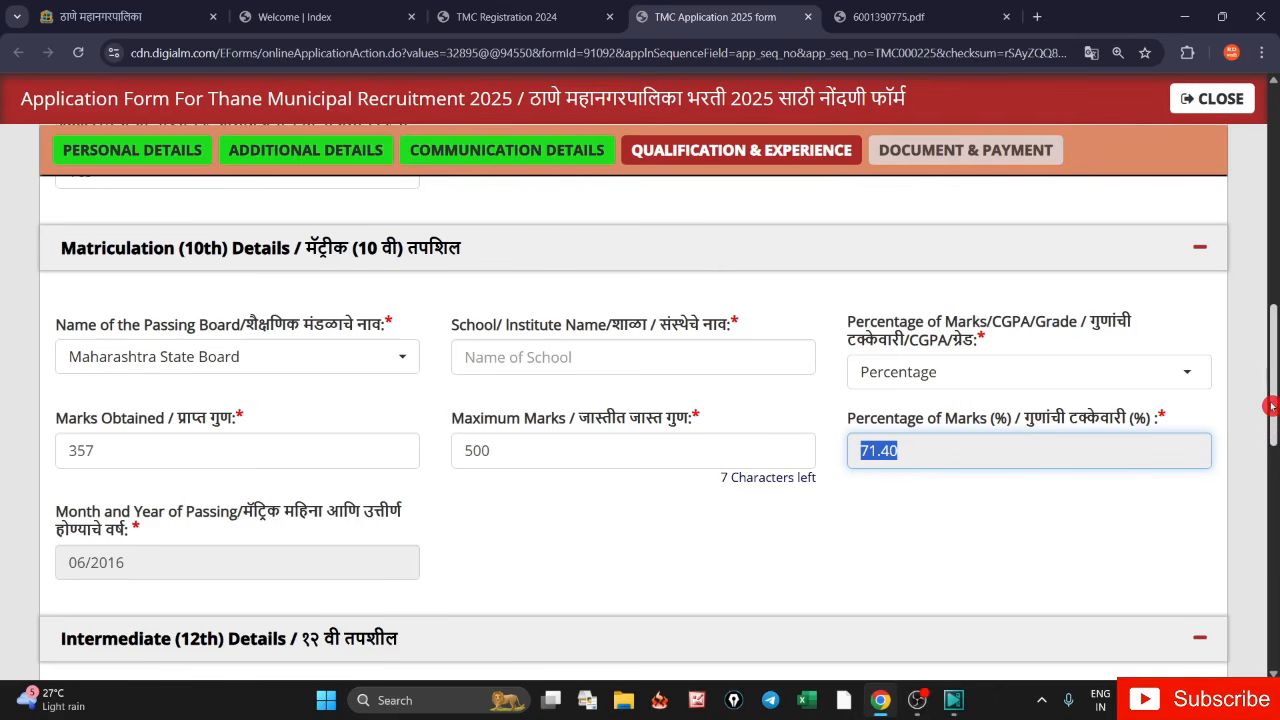
{"action": "scroll", "coordinate": [1275, 475], "scroll_direction": "down", "scroll_amount": 3}
{"action": "scroll", "coordinate": [1275, 475], "scroll_direction": "down", "scroll_amount": 1}
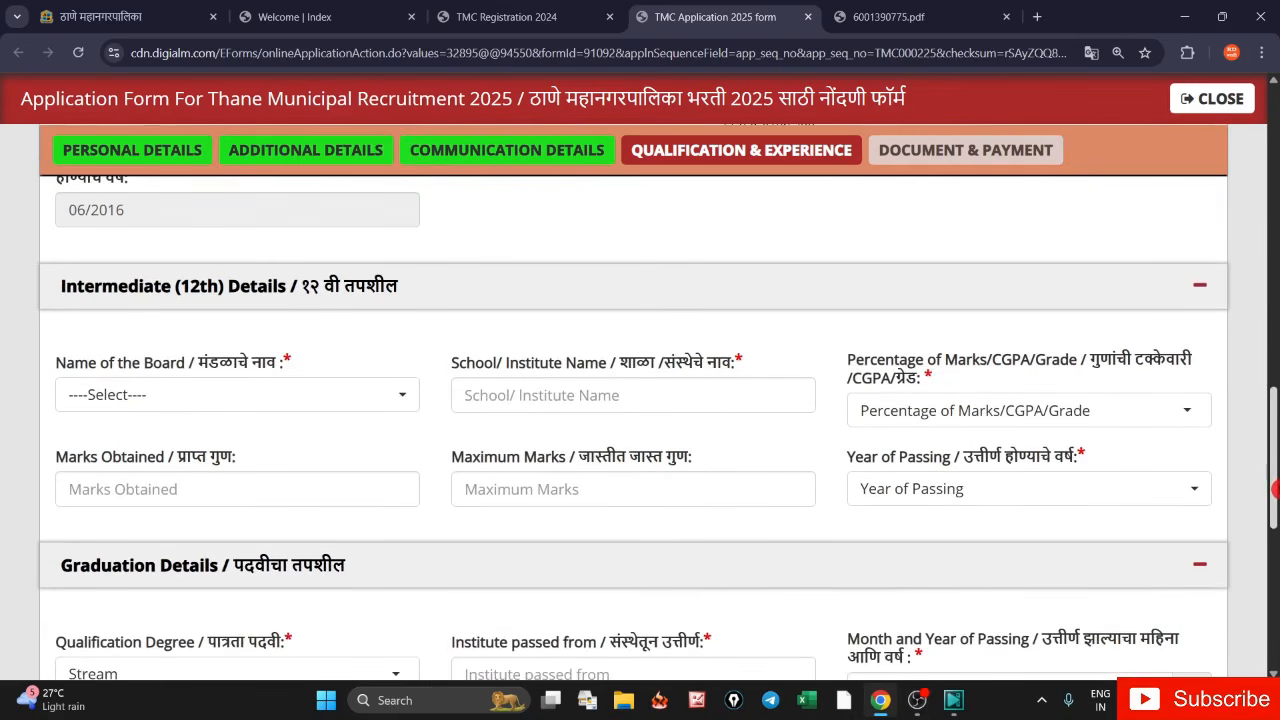
{"action": "left_click", "coordinate": [230, 377]}
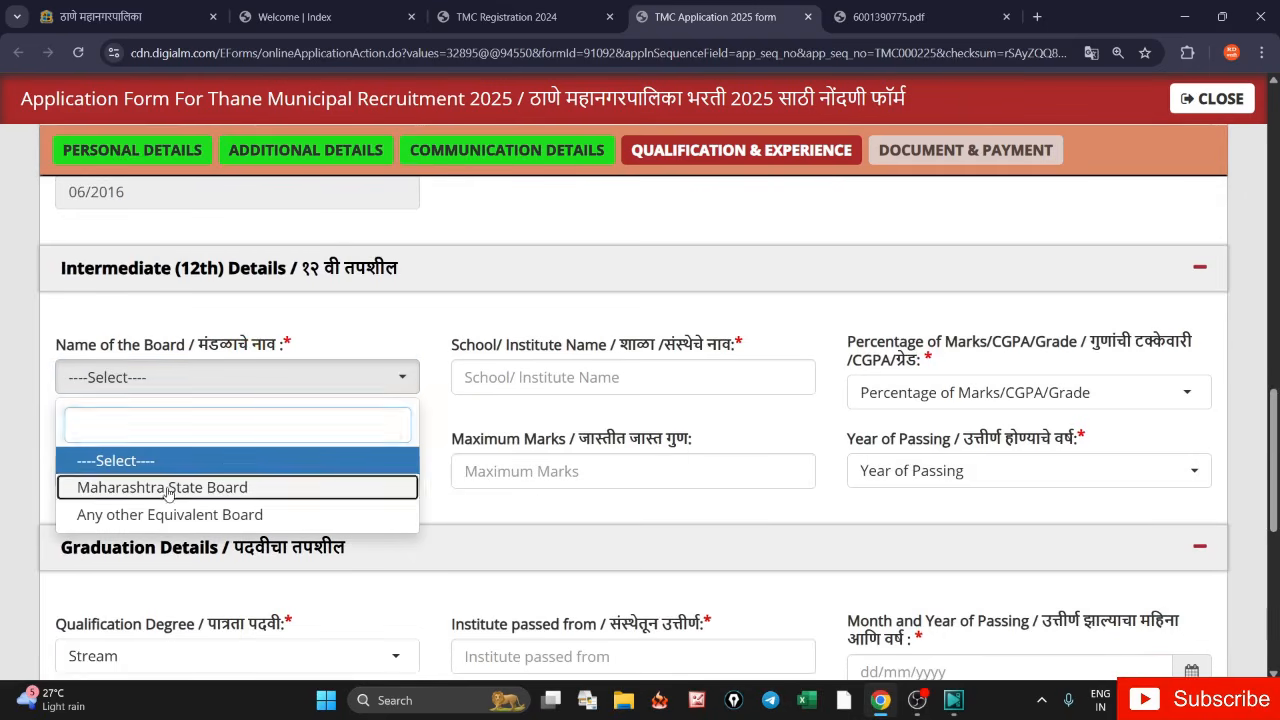
- Set the 12th board to Maharashtra State Board and marks type to Percentage
{"action": "left_click", "coordinate": [175, 488]}
{"action": "left_click_drag", "start_coordinate": [444, 351], "coordinate": [549, 354]}
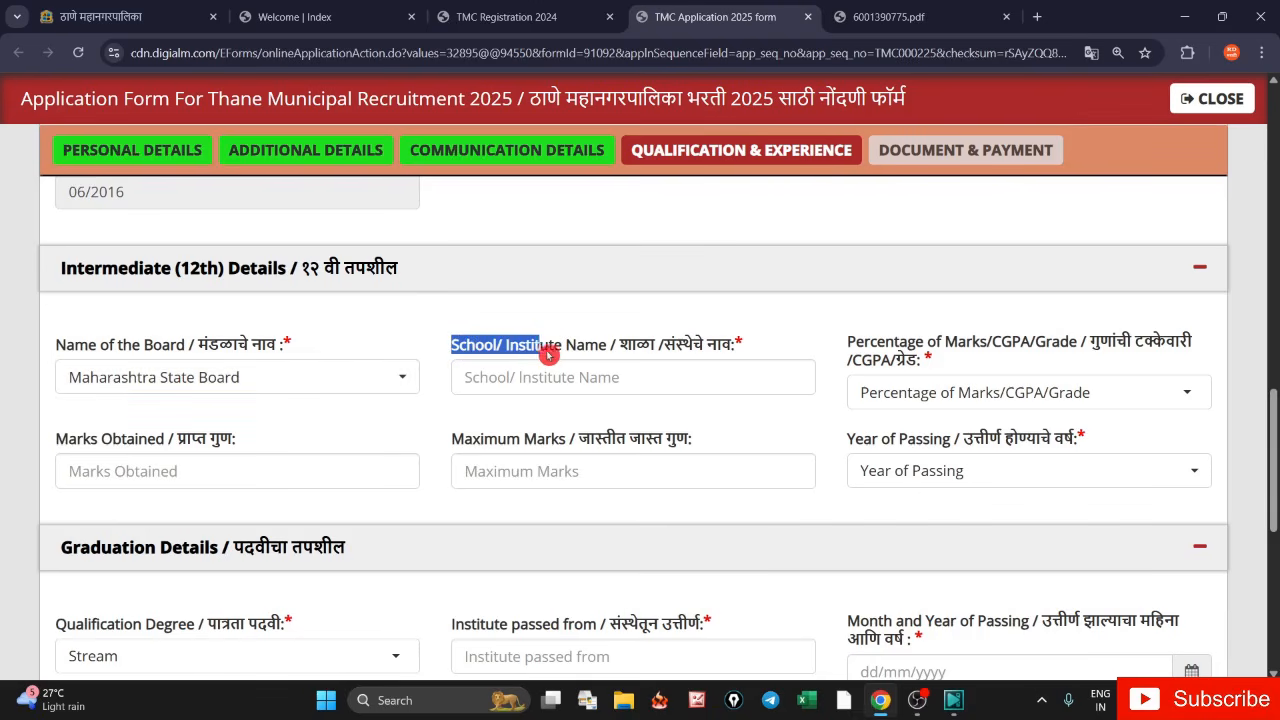
{"action": "left_click", "coordinate": [906, 400]}
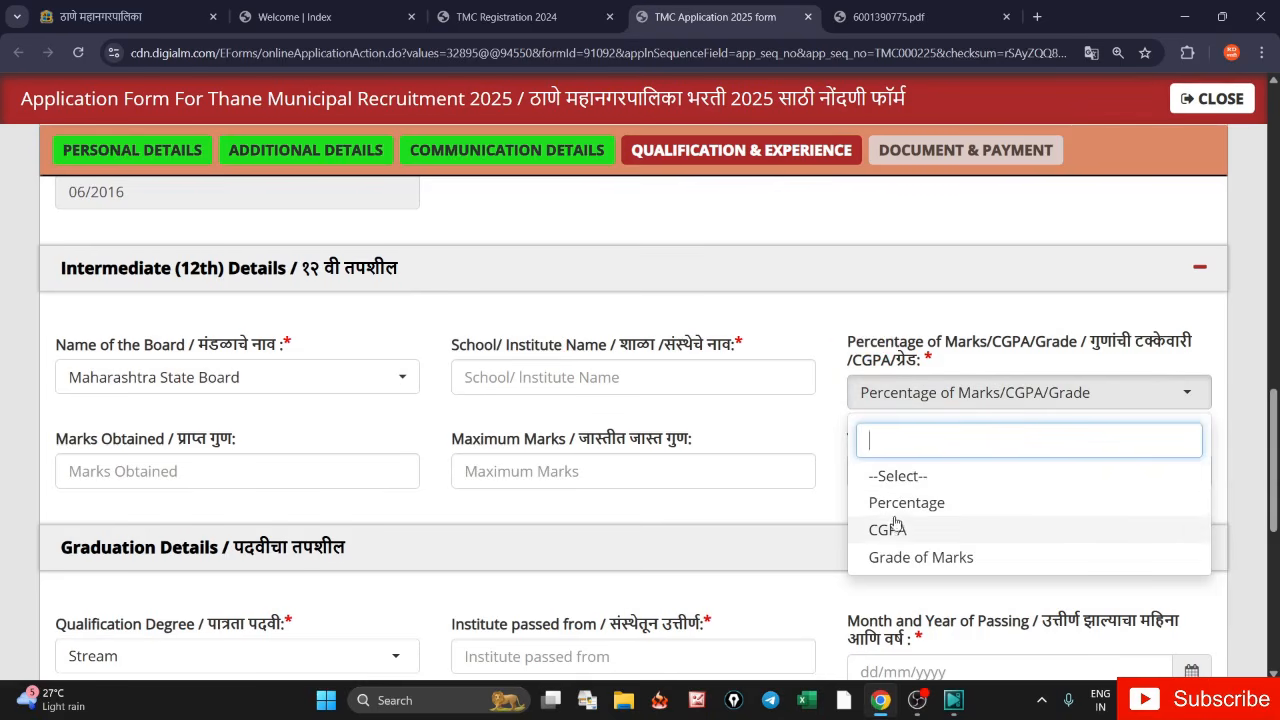
{"action": "left_click", "coordinate": [840, 352]}
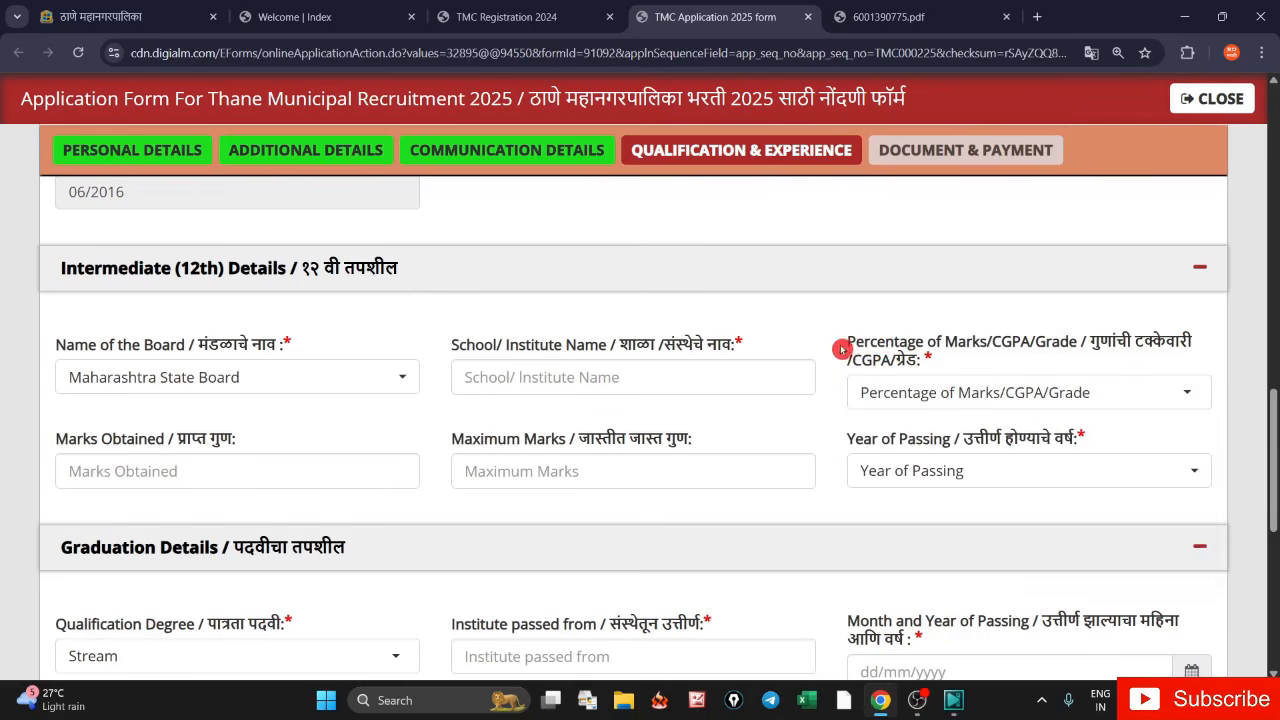
{"action": "left_click", "coordinate": [970, 385]}
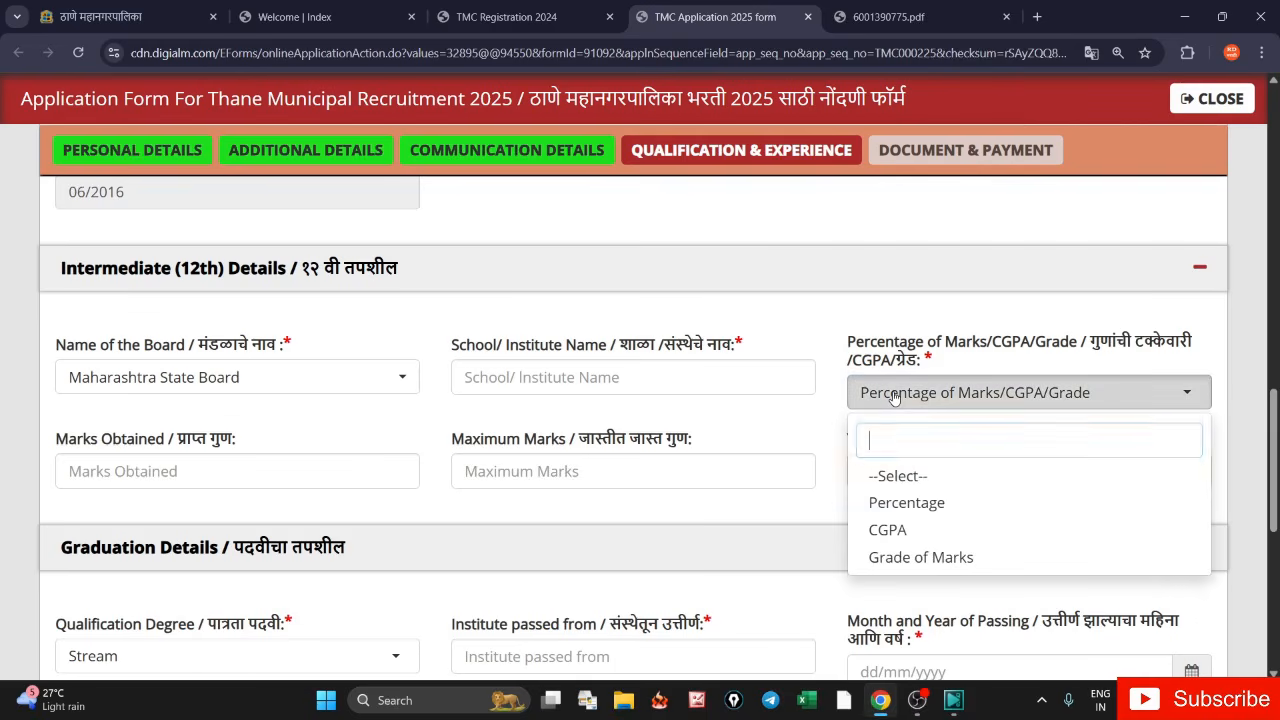
{"action": "left_click", "coordinate": [893, 505]}
- Enter 12th marks of 396 out of 650 (60.92%) and passing year 2018
{"action": "left_click", "coordinate": [244, 470]}
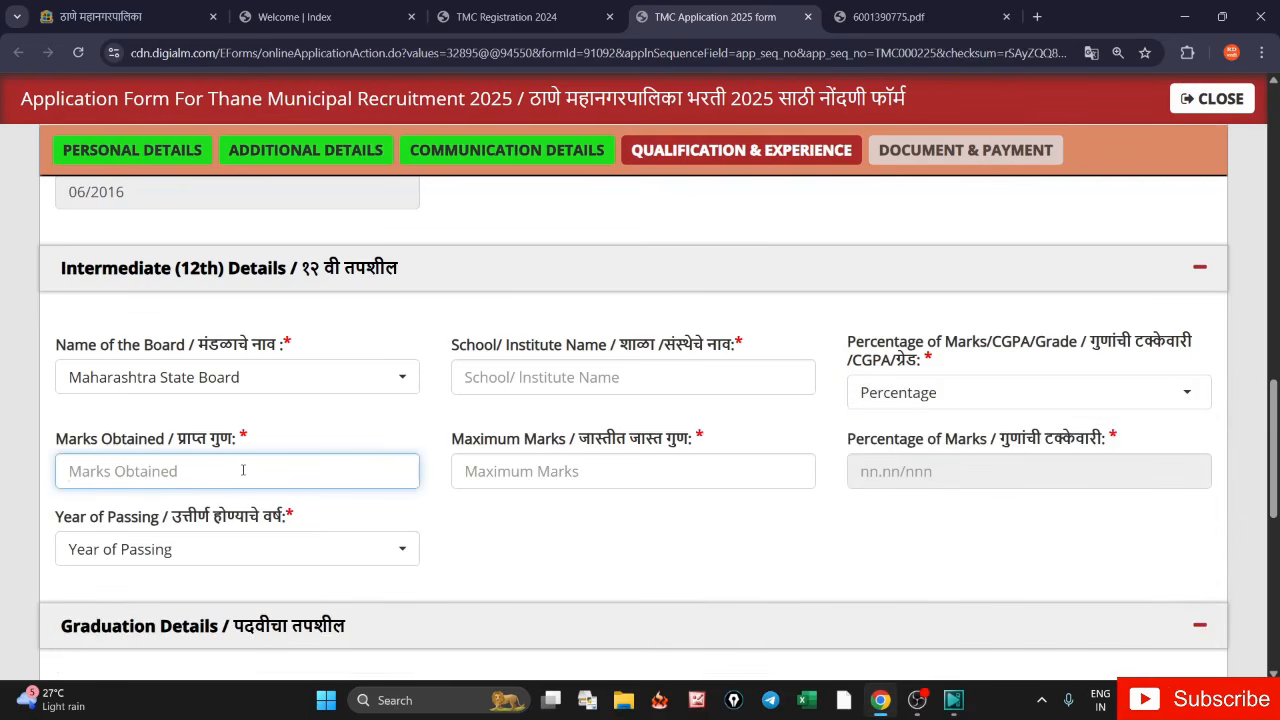
{"action": "type", "text": "396"}
{"action": "key", "text": "Tab"}
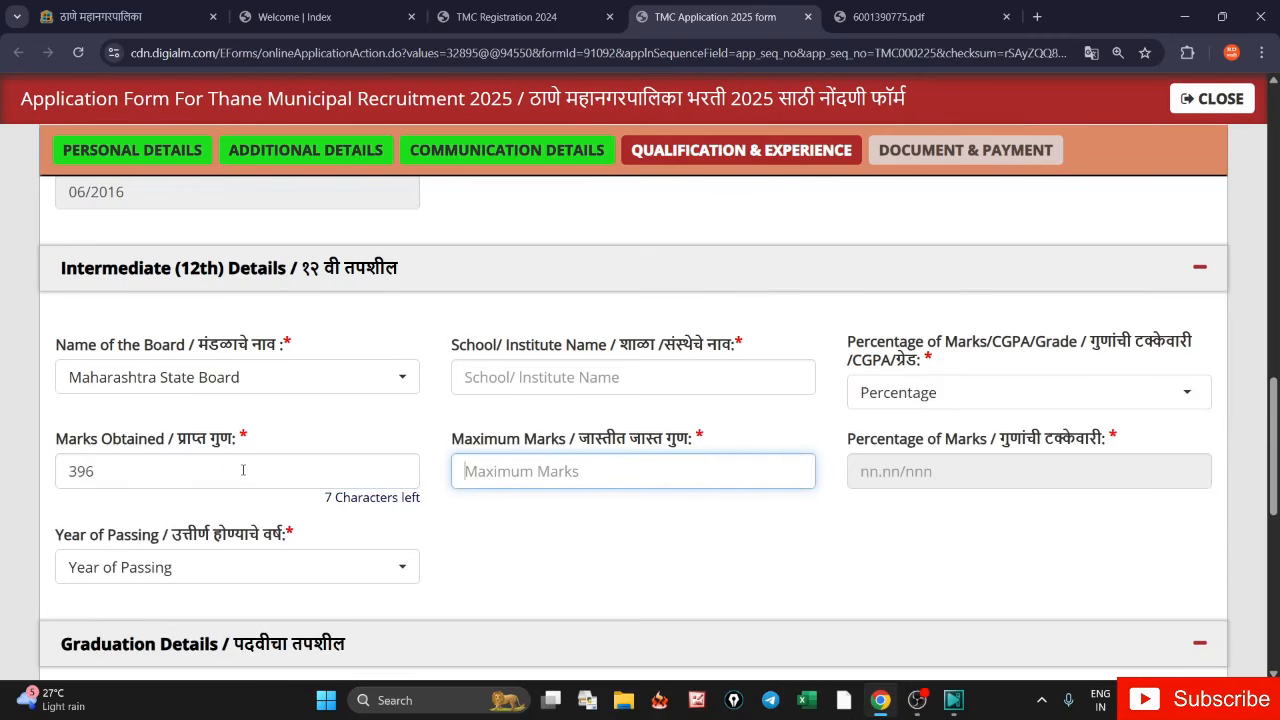
{"action": "type", "text": "650"}
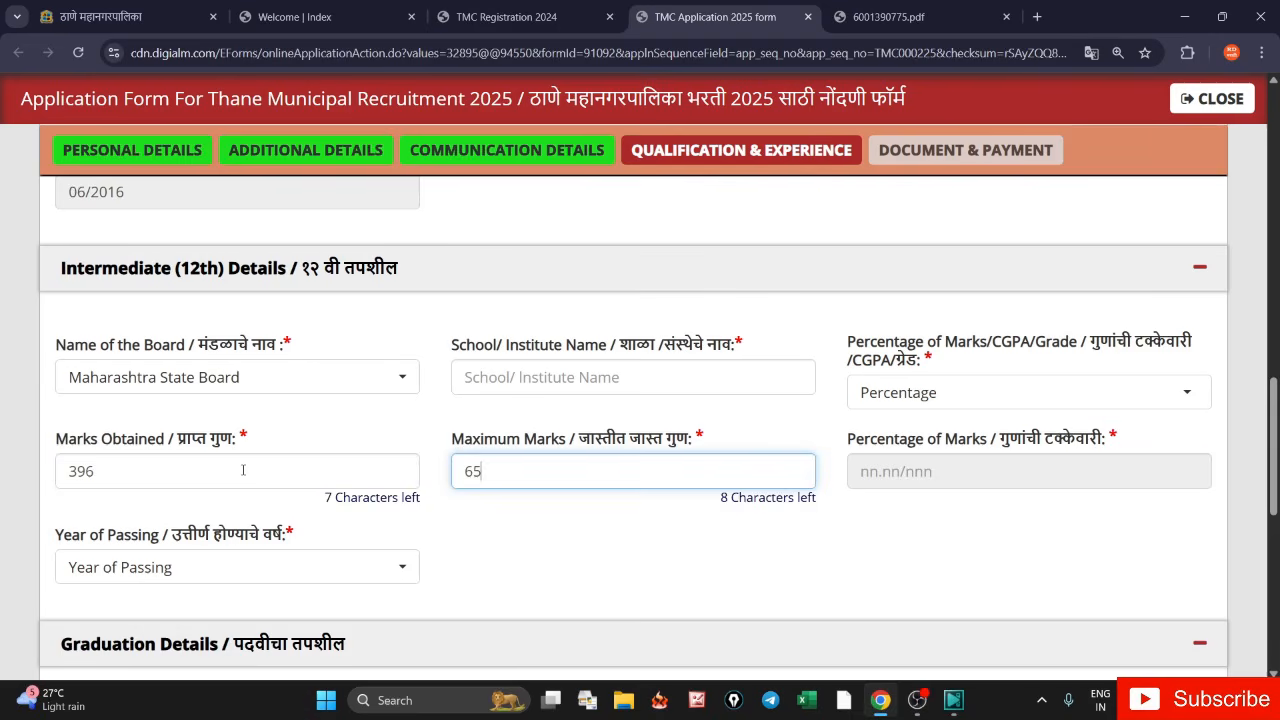
{"action": "key", "text": "Tab"}
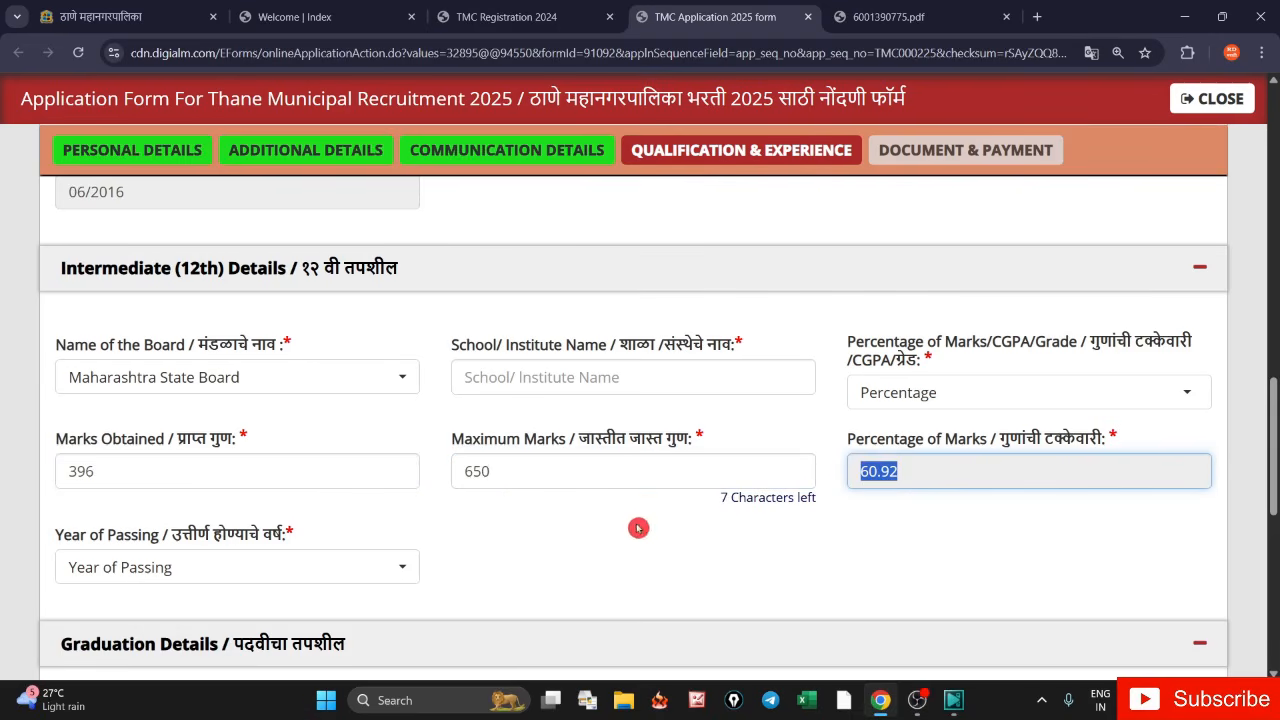
{"action": "left_click", "coordinate": [236, 560]}
{"action": "left_click", "coordinate": [207, 557]}
{"action": "left_click", "coordinate": [207, 564]}
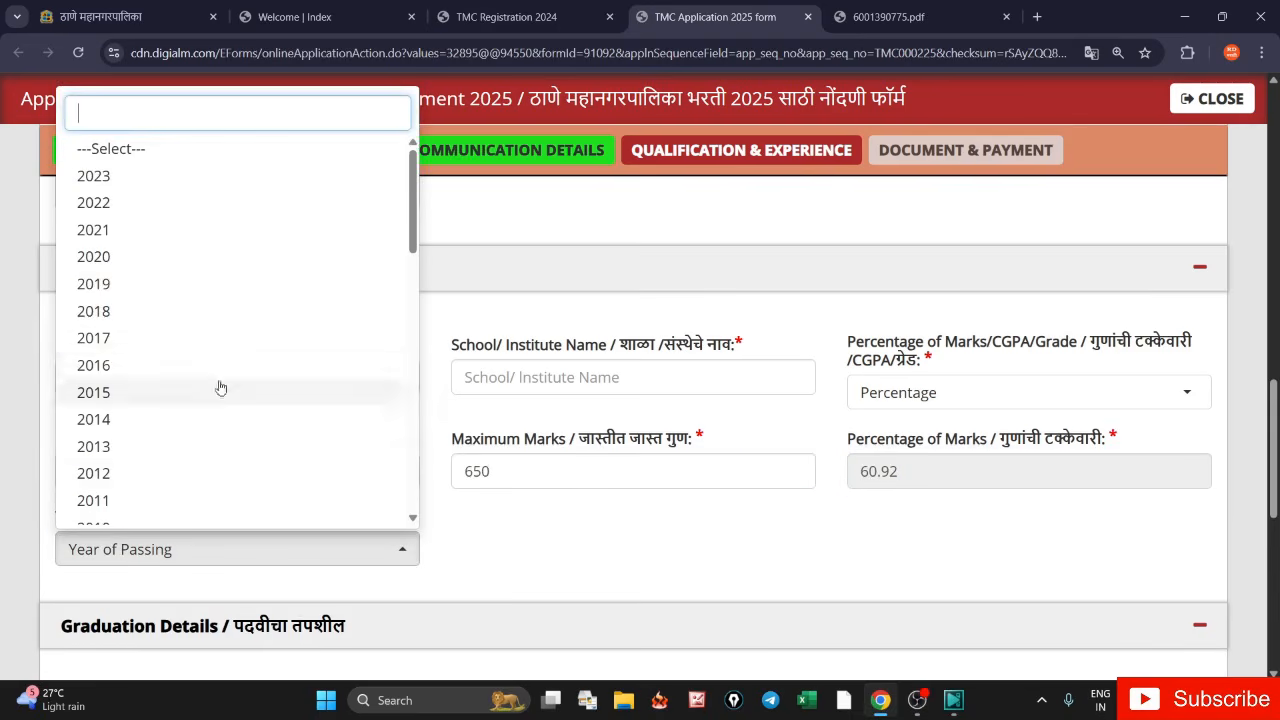
{"action": "left_click", "coordinate": [150, 310]}
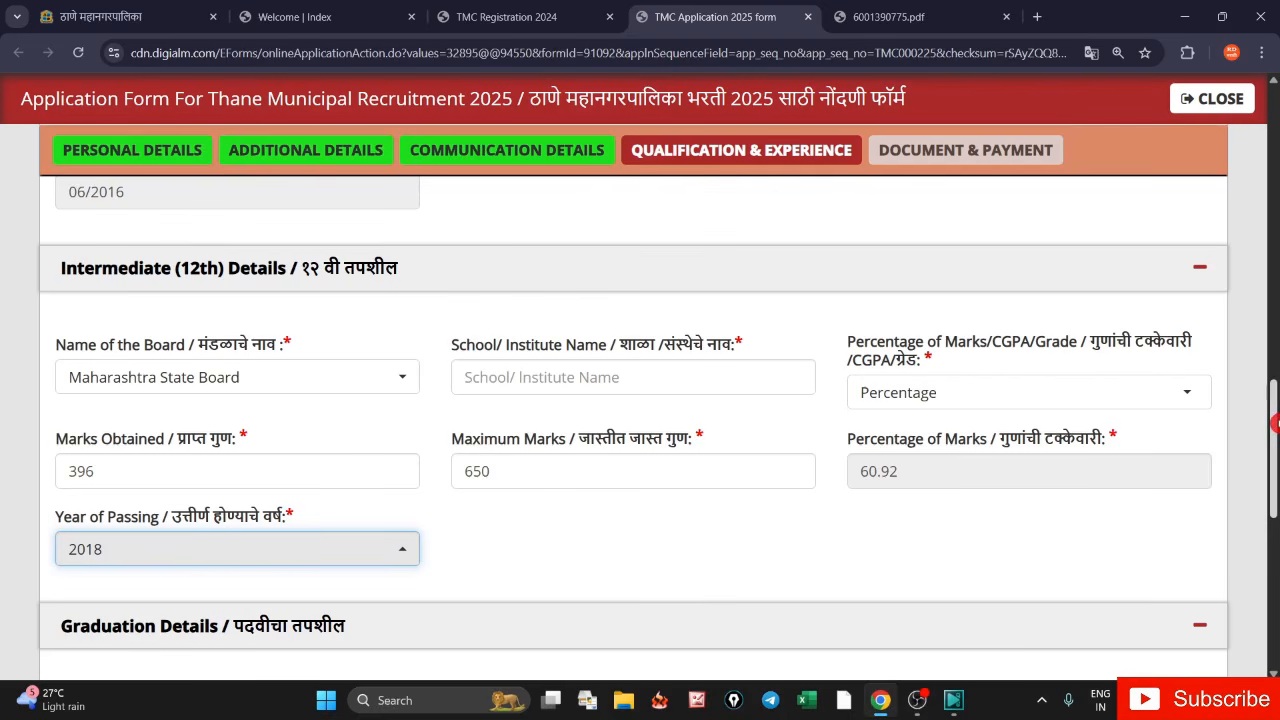
{"action": "left_click_drag", "start_coordinate": [1274, 417], "coordinate": [1274, 515]}
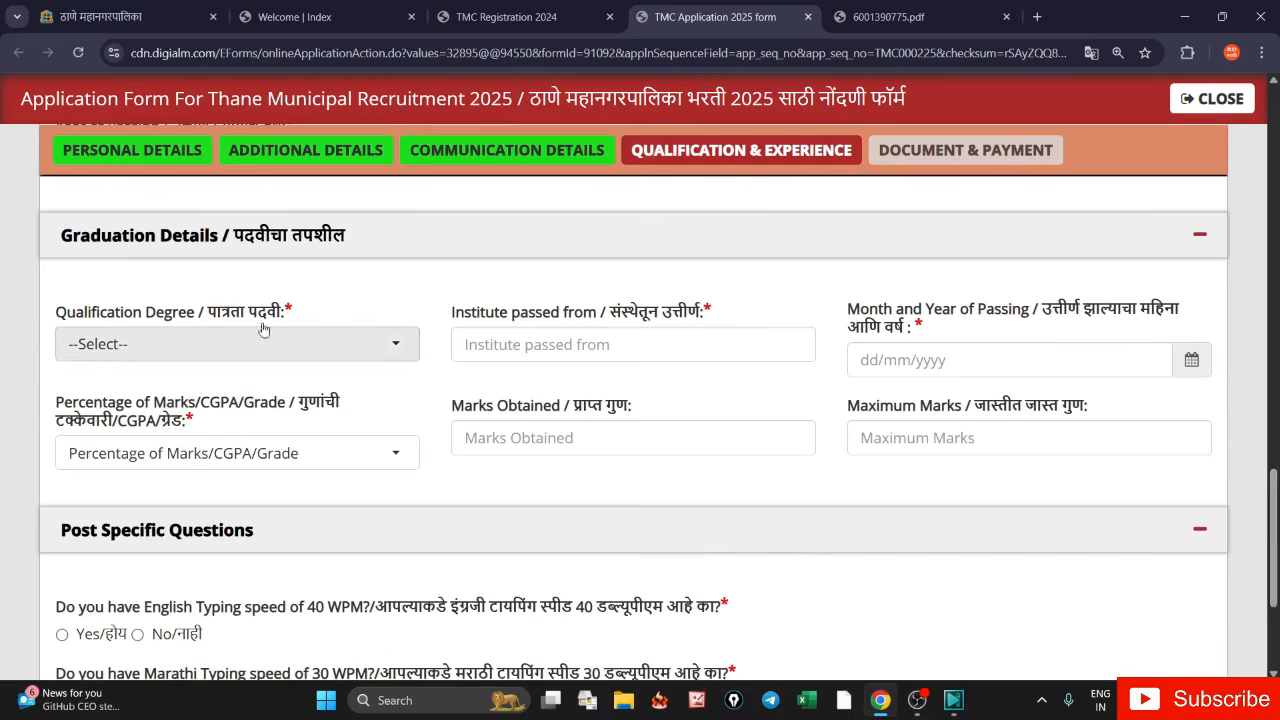
- Choose Any Degree of recognised university as the graduation degree
{"action": "left_click", "coordinate": [113, 348]}
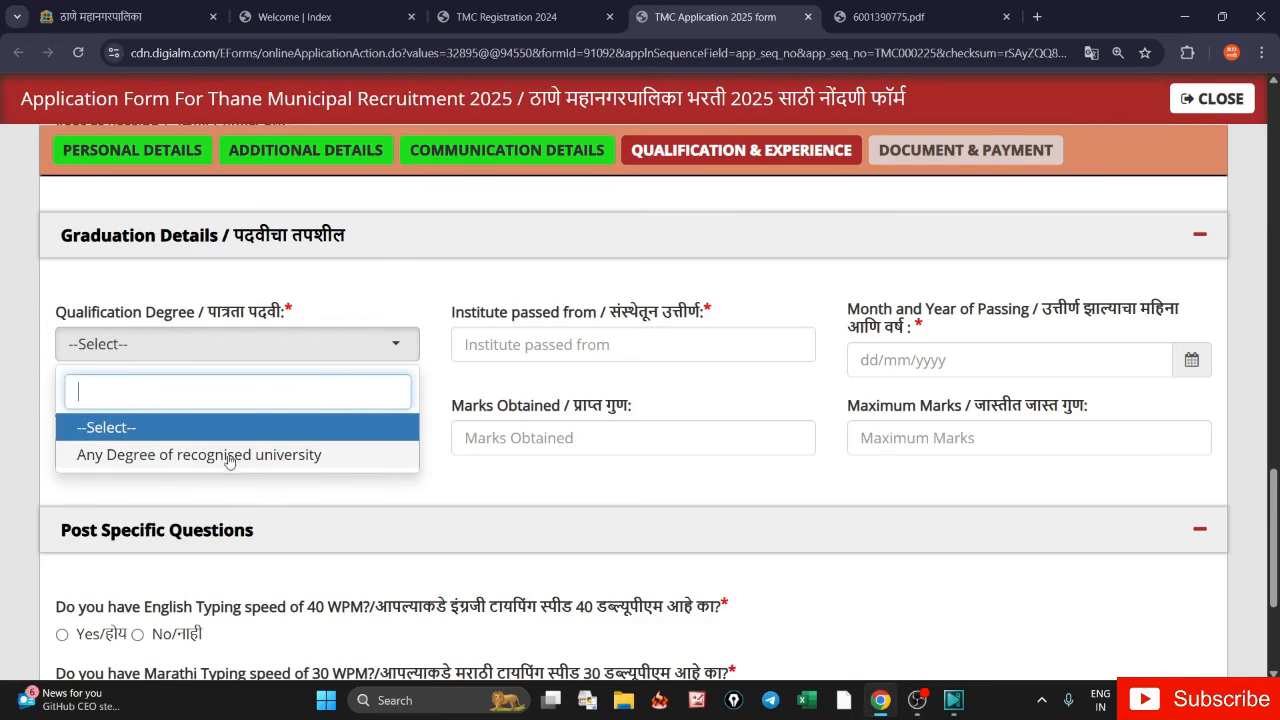
{"action": "left_click", "coordinate": [135, 455]}
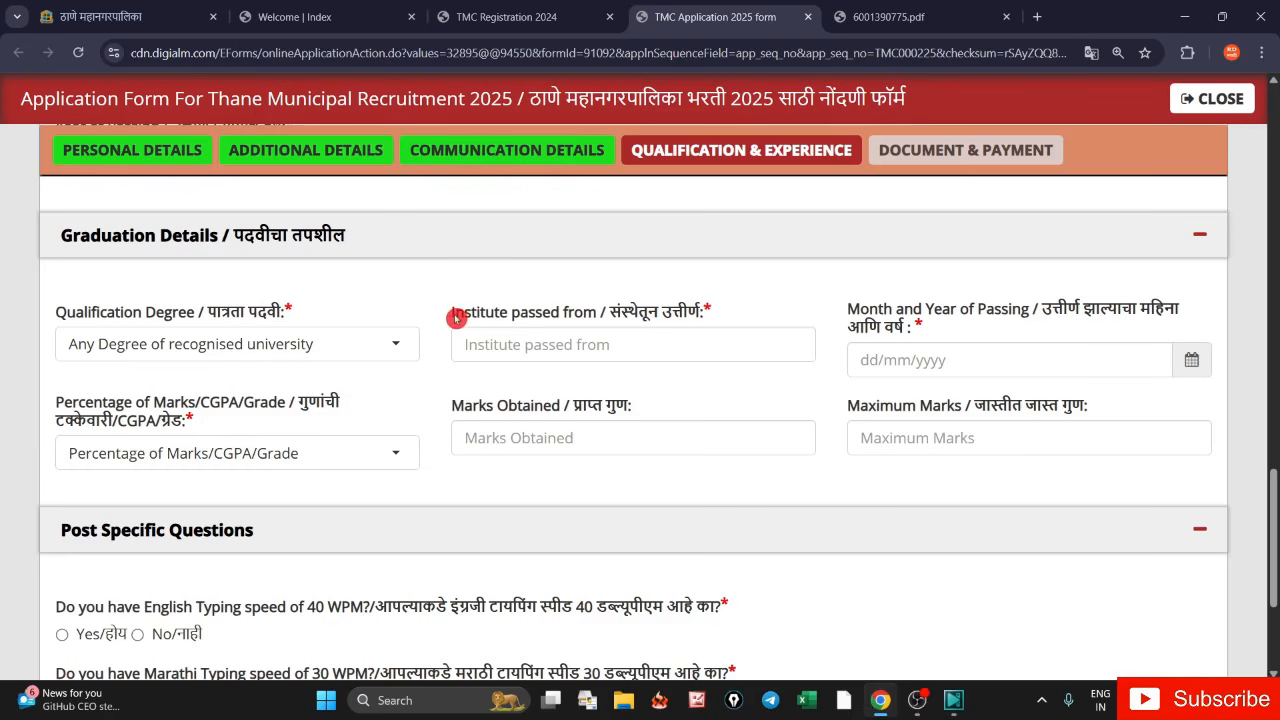
{"action": "left_click_drag", "start_coordinate": [455, 318], "coordinate": [590, 315]}
{"action": "left_click_drag", "start_coordinate": [847, 312], "coordinate": [987, 312]}
- Enter graduation marks as Percentage: 1290 out of 1900, giving 67.89
{"action": "left_click", "coordinate": [391, 466]}
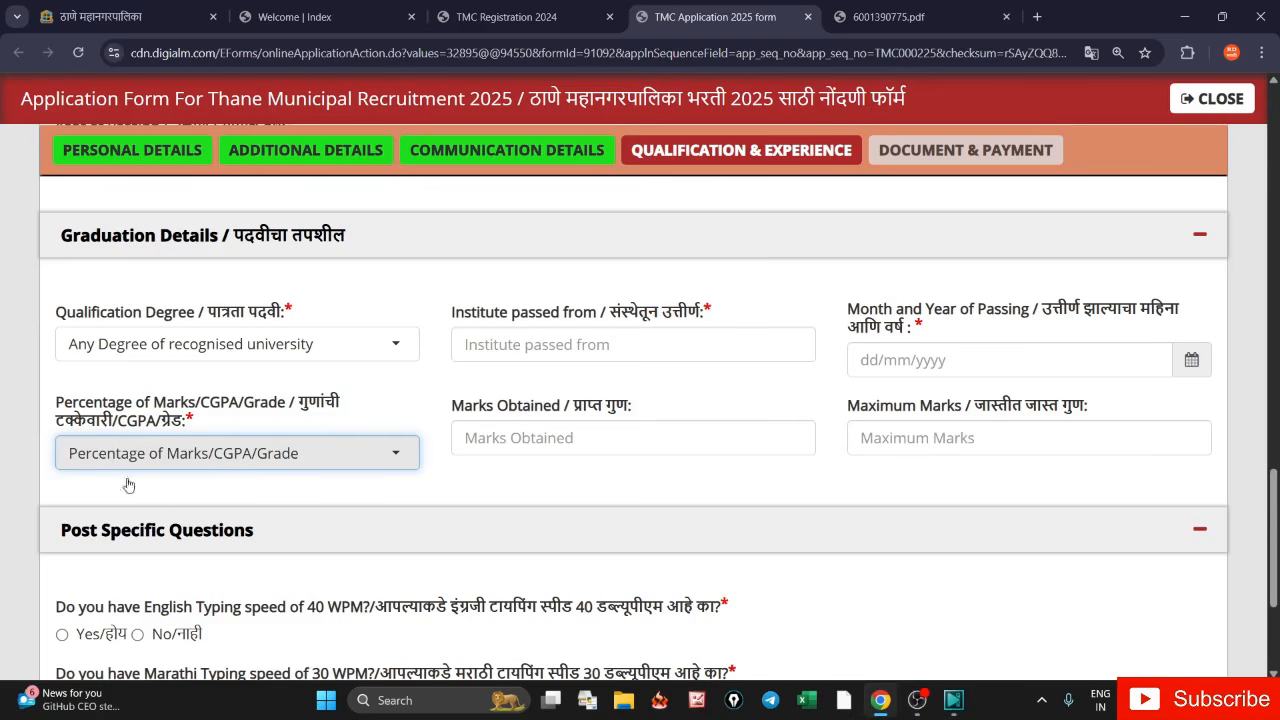
{"action": "left_click", "coordinate": [57, 406]}
{"action": "left_click_drag", "start_coordinate": [57, 406], "coordinate": [190, 422]}
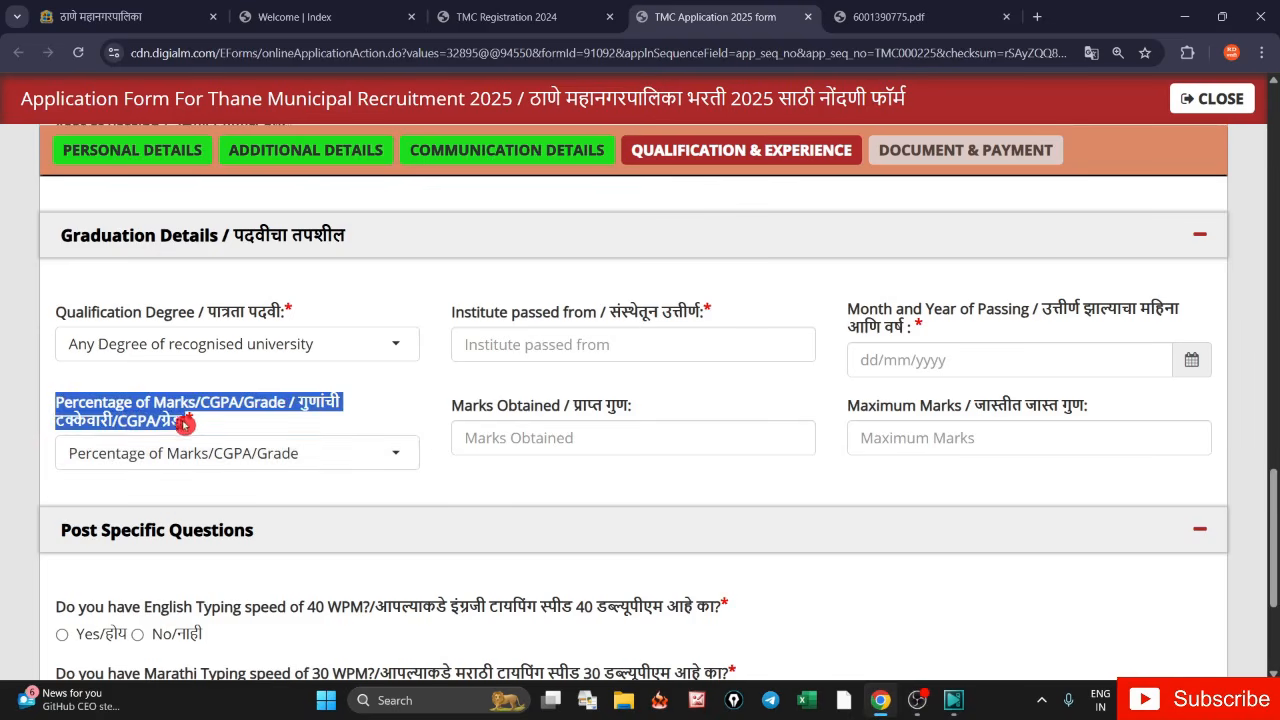
{"action": "left_click", "coordinate": [230, 453]}
{"action": "left_click", "coordinate": [135, 563]}
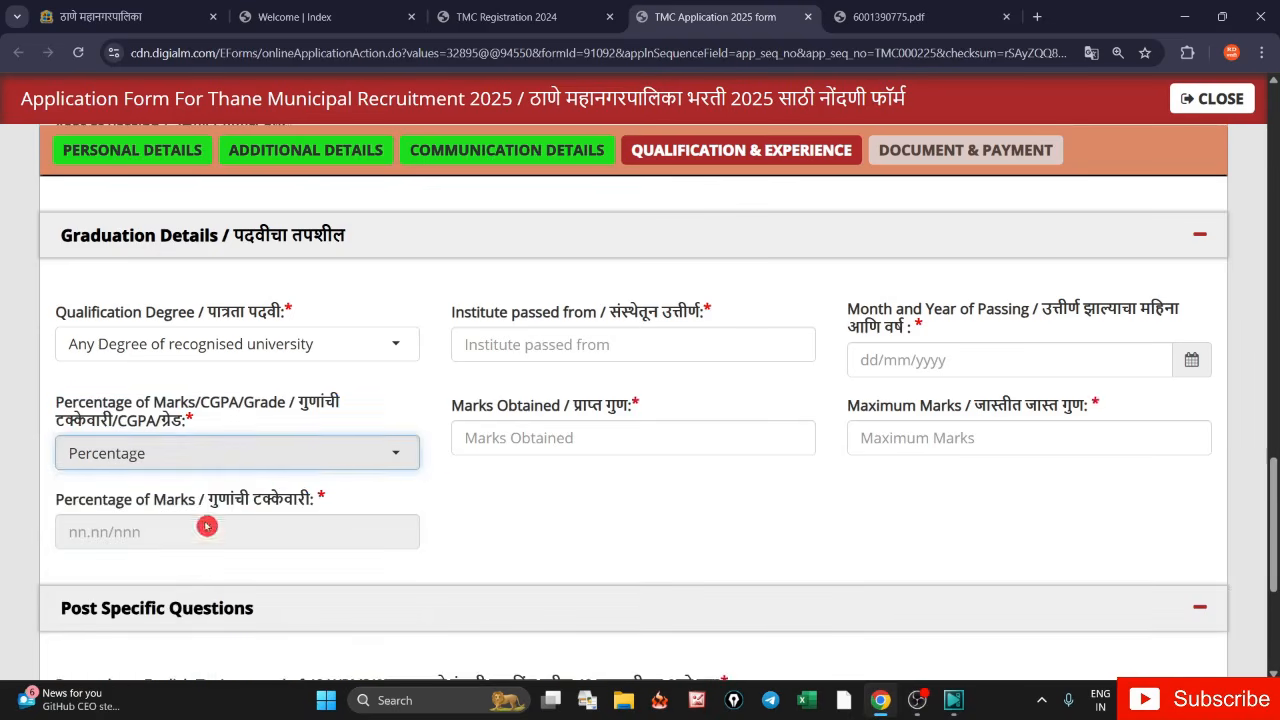
{"action": "left_click", "coordinate": [472, 449]}
{"action": "type", "text": "1290"}
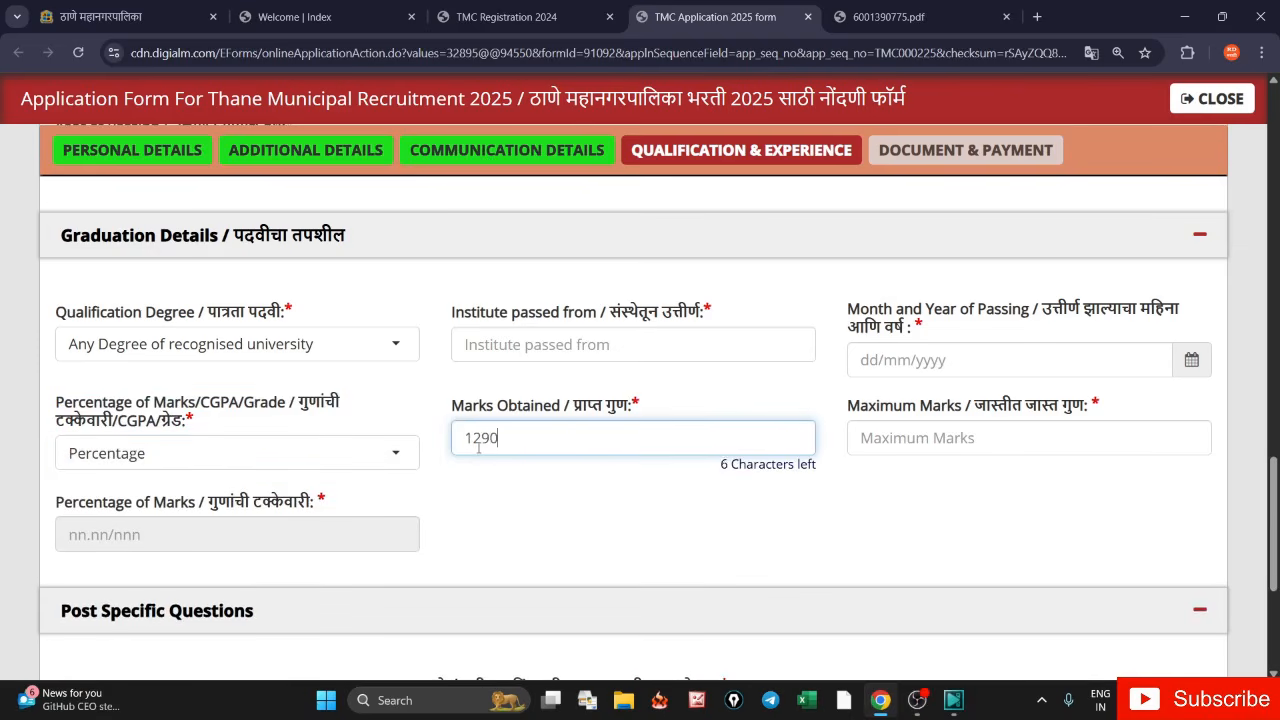
{"action": "key", "text": "Tab"}
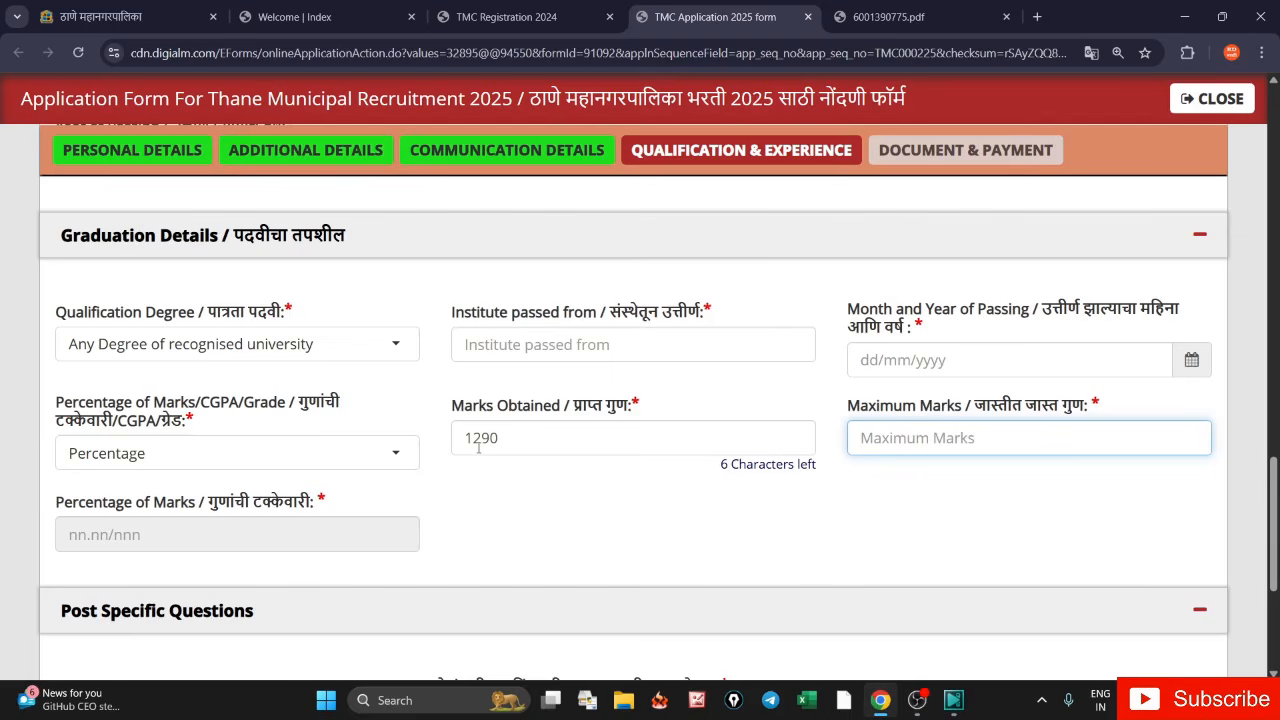
{"action": "type", "text": "1900"}
{"action": "key", "text": "Tab"}
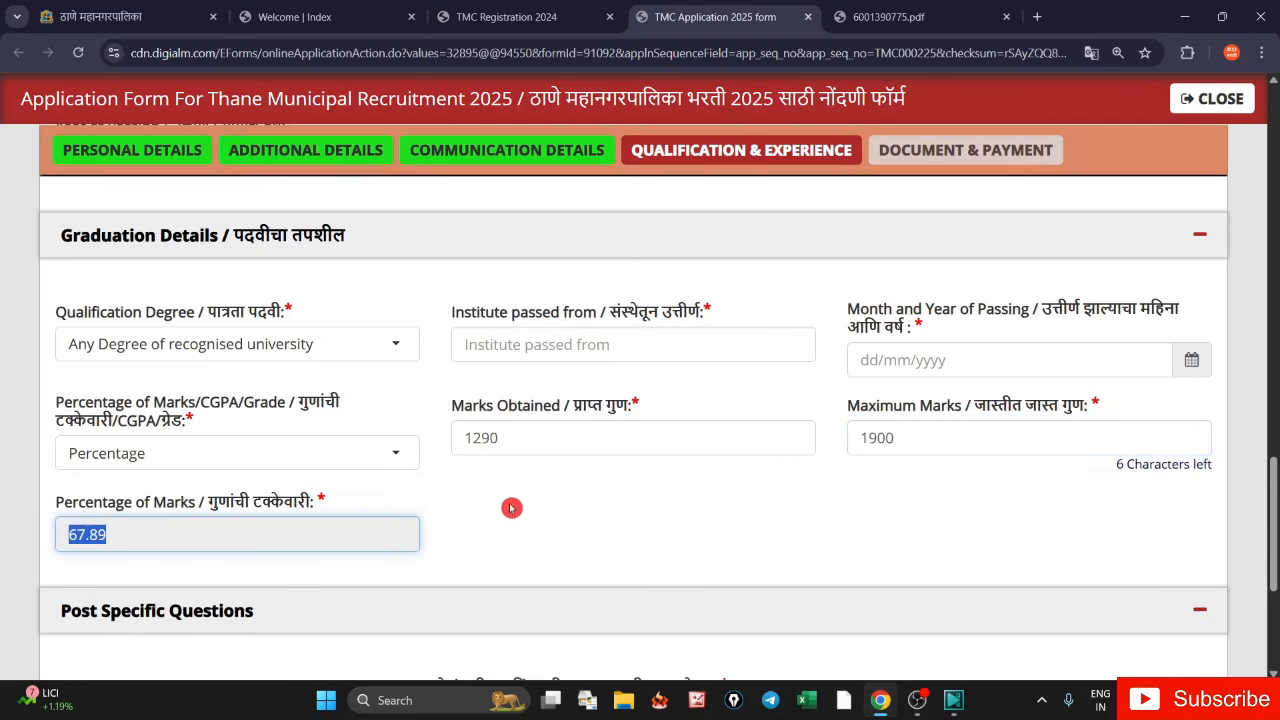
{"action": "scroll", "coordinate": [1273, 470], "scroll_direction": "down", "scroll_amount": 3}
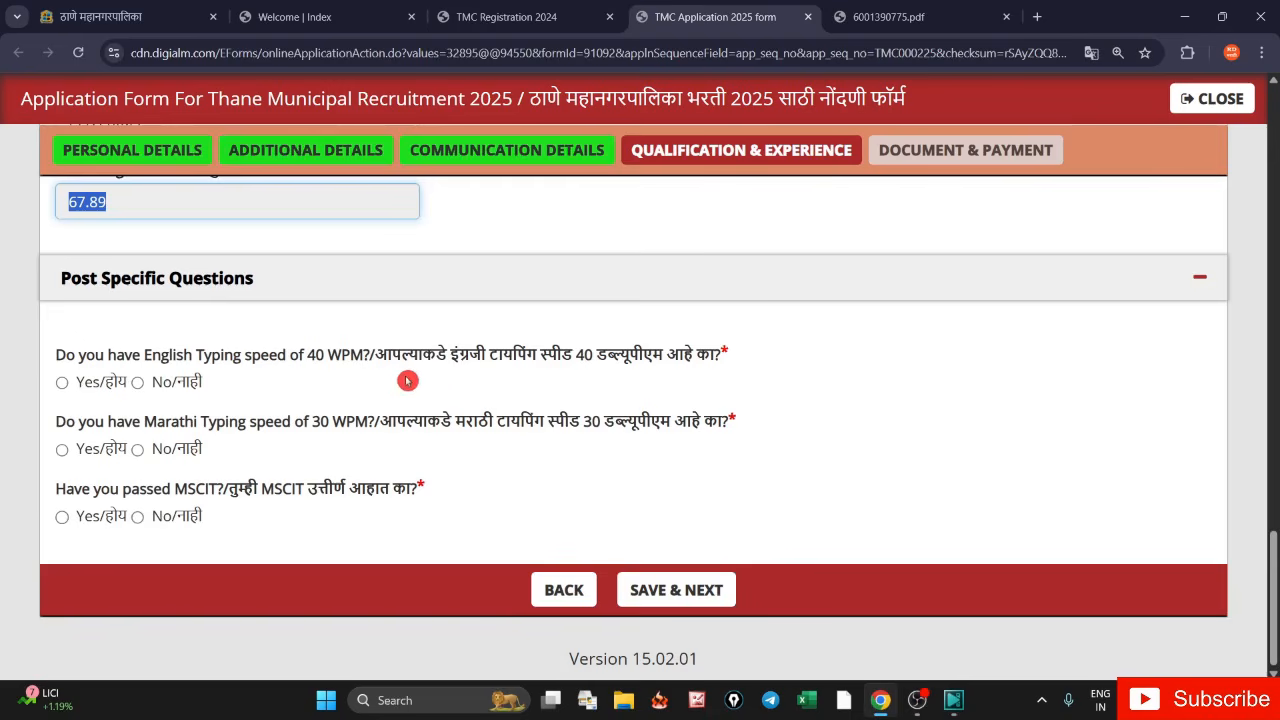
- Answer Yes to the English typing question, dismissing the not-eligible alert shown for No
{"action": "left_click", "coordinate": [62, 516]}
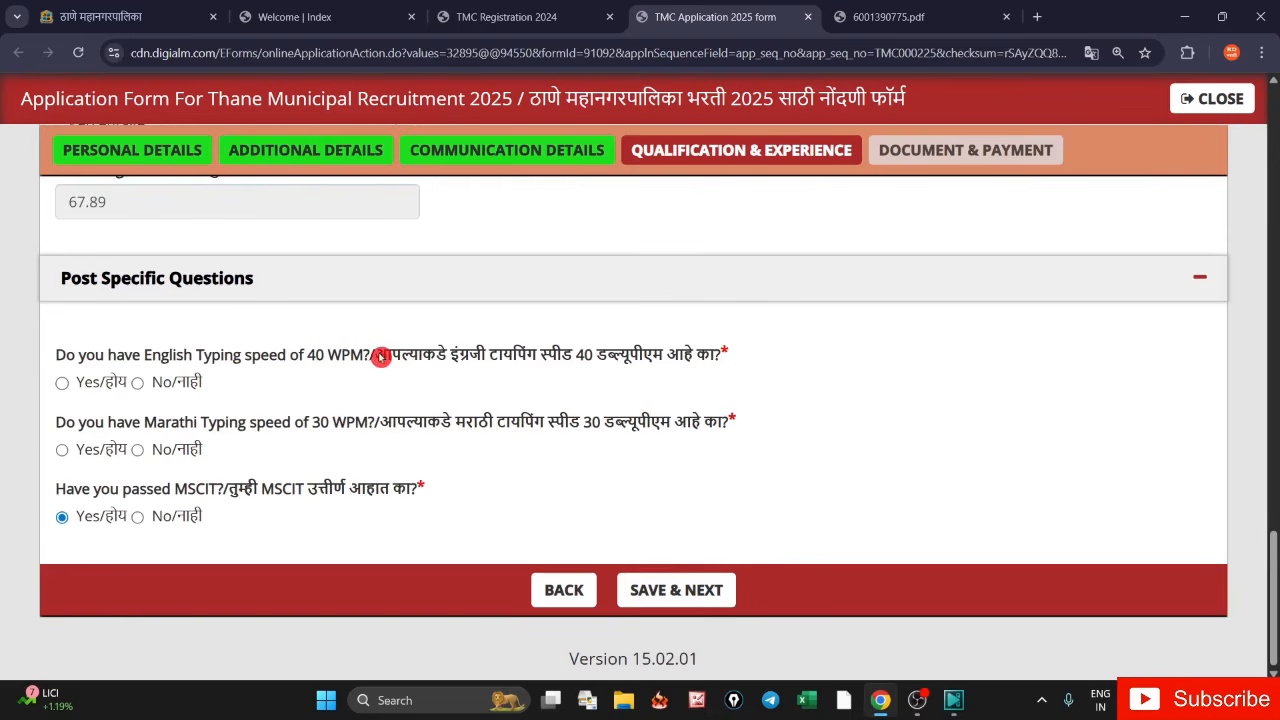
{"action": "left_click_drag", "start_coordinate": [380, 357], "coordinate": [716, 376]}
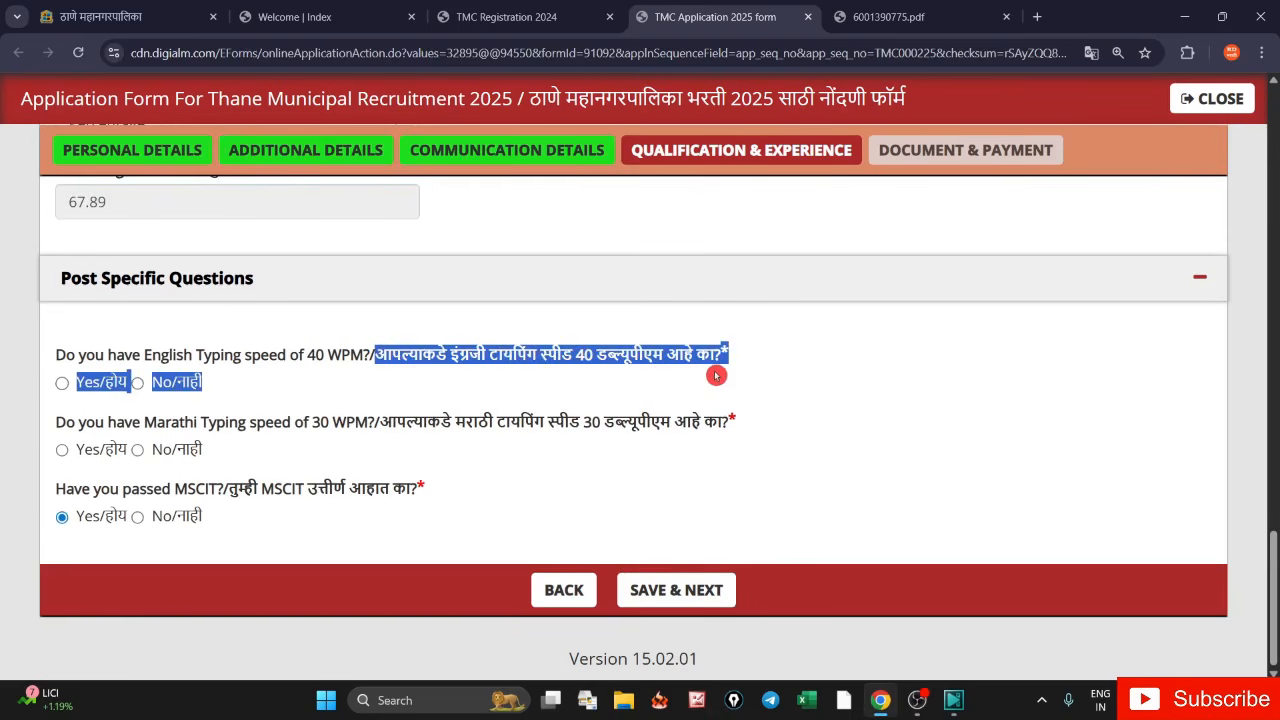
{"action": "left_click", "coordinate": [62, 388]}
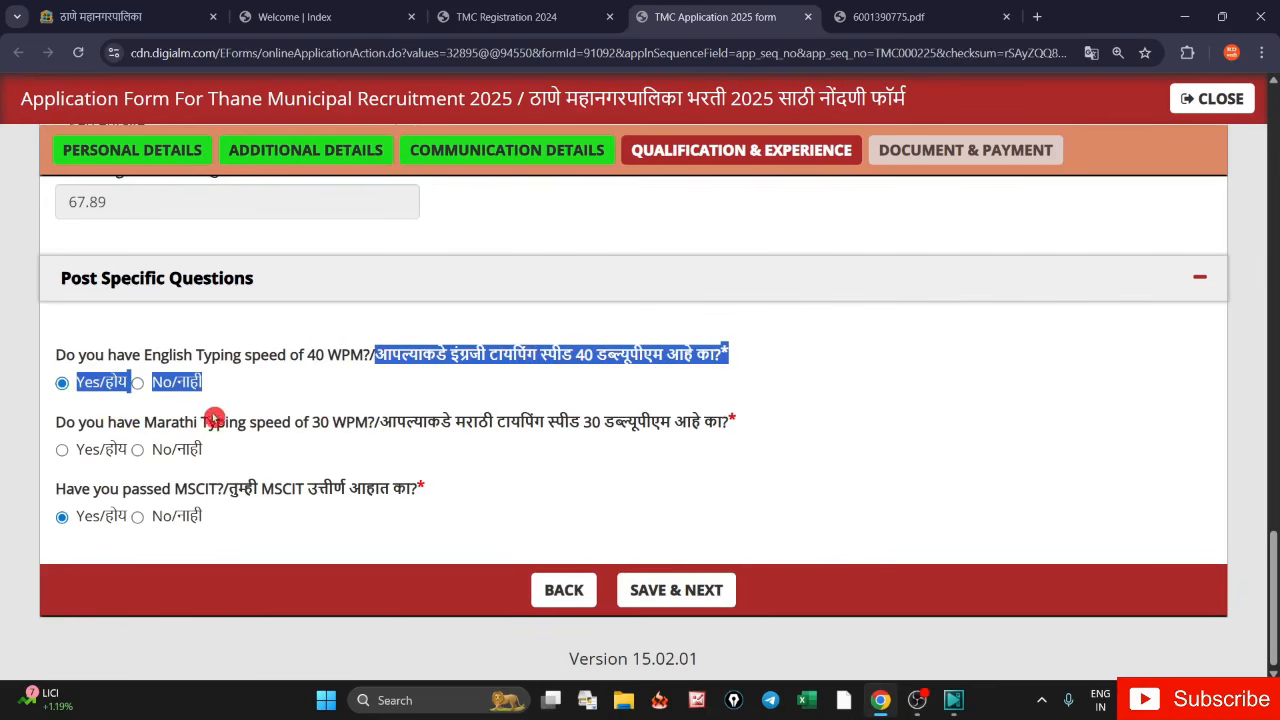
{"action": "left_click", "coordinate": [250, 402]}
{"action": "left_click", "coordinate": [137, 383]}
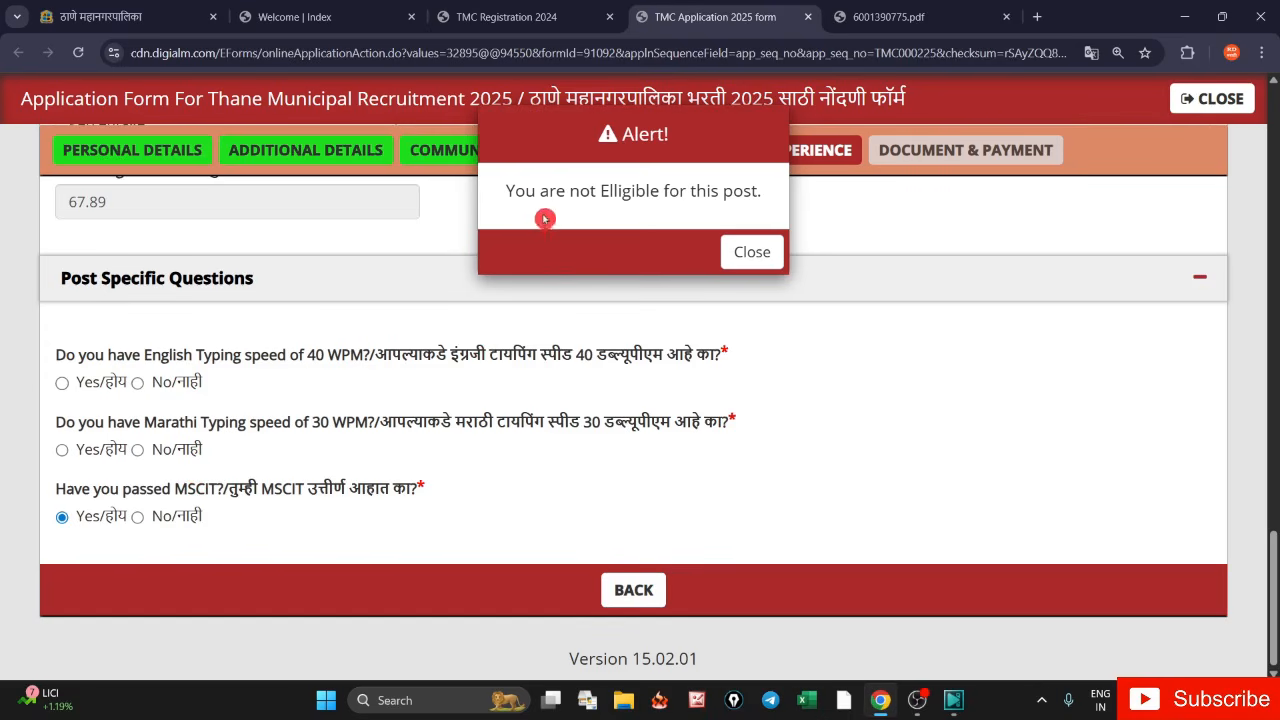
{"action": "left_click", "coordinate": [752, 252]}
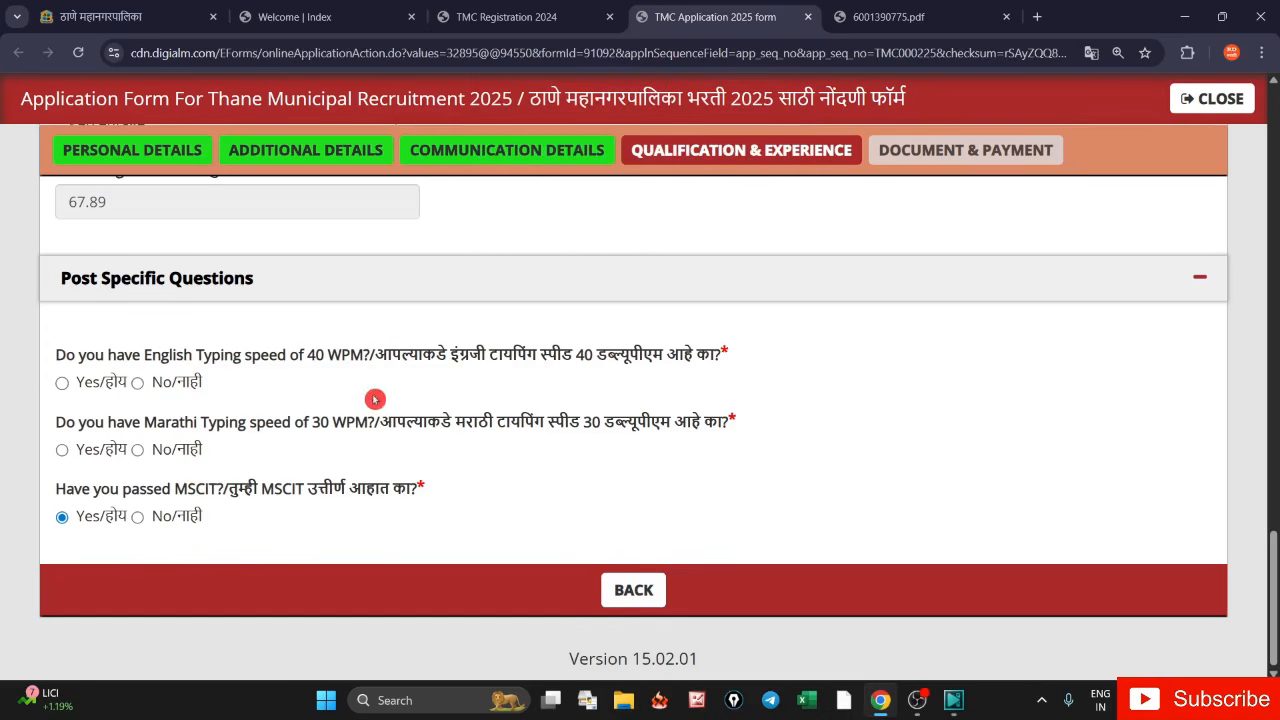
{"action": "left_click", "coordinate": [61, 384]}
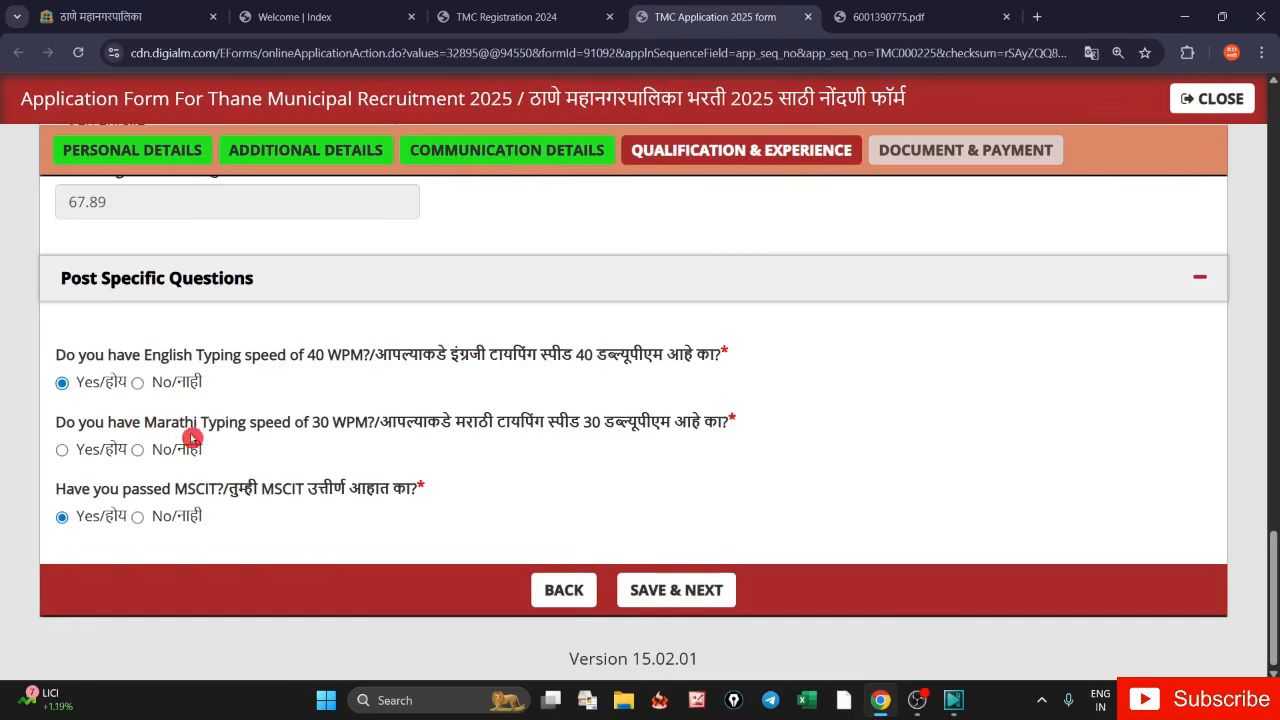
- Answer Yes to the Marathi typing question after dismissing its not-eligible alert
{"action": "left_click_drag", "start_coordinate": [393, 427], "coordinate": [700, 428]}
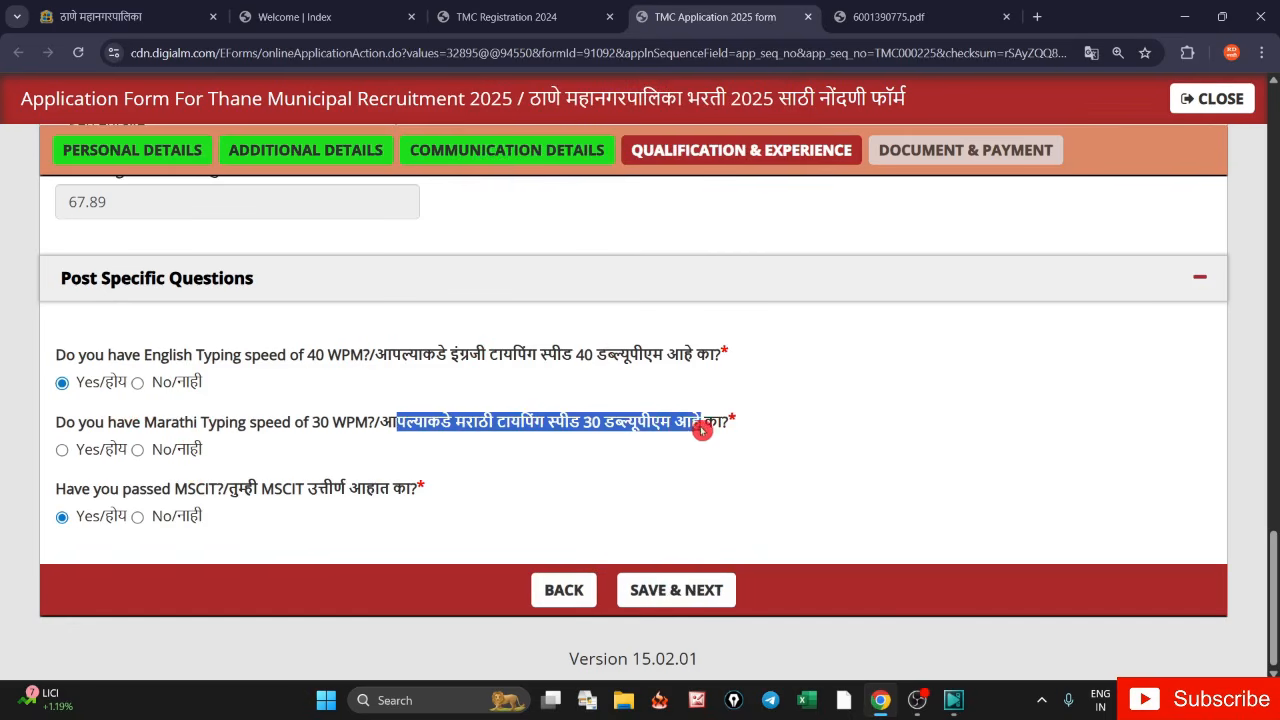
{"action": "left_click", "coordinate": [62, 452]}
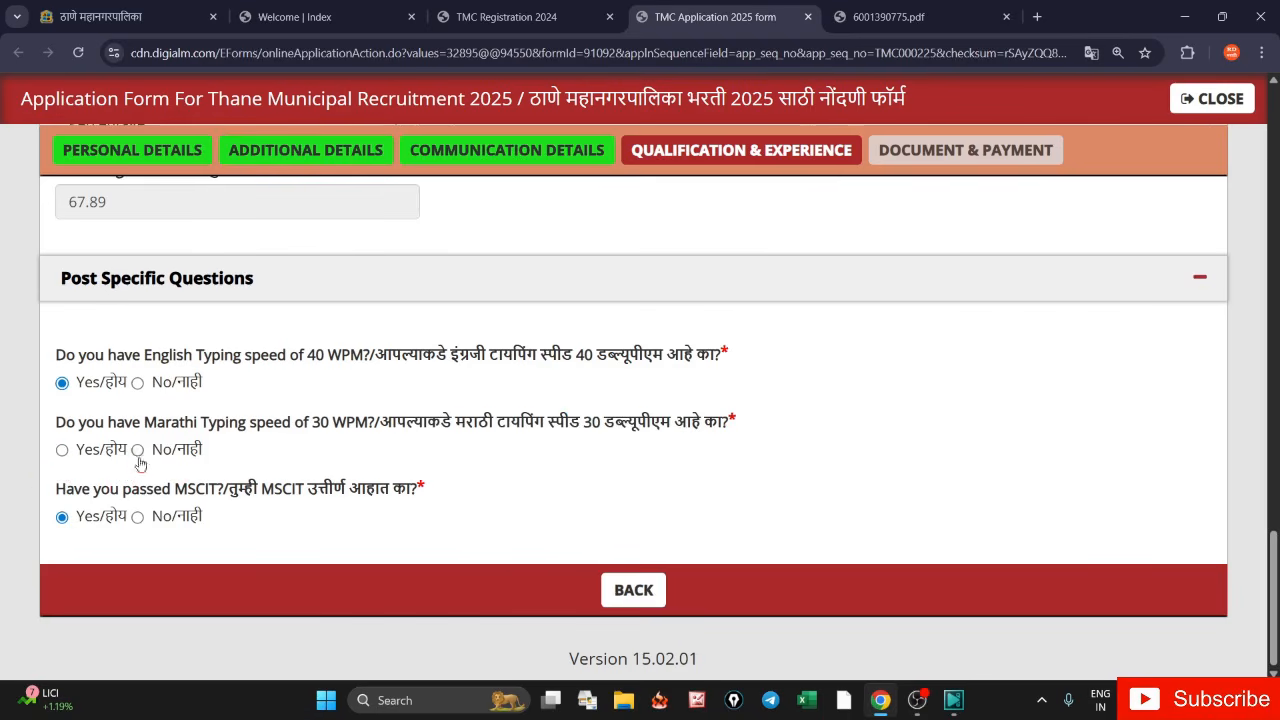
{"action": "left_click", "coordinate": [163, 457]}
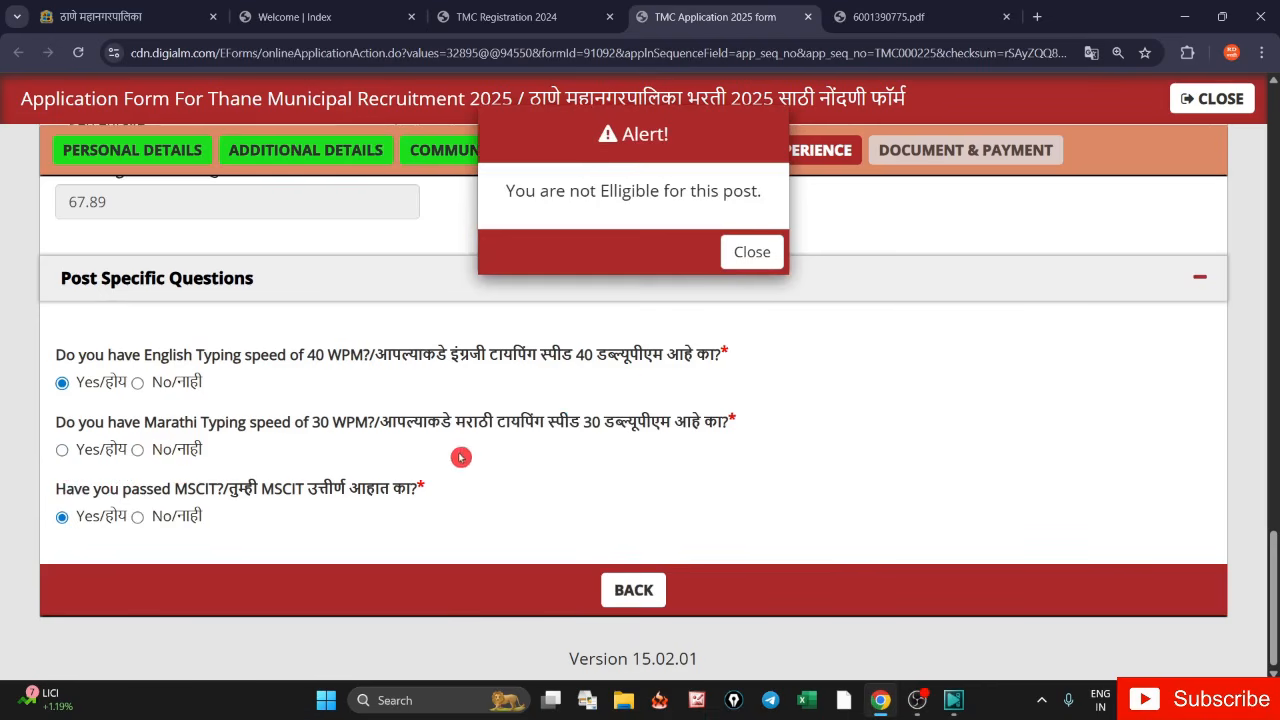
{"action": "left_click", "coordinate": [742, 256]}
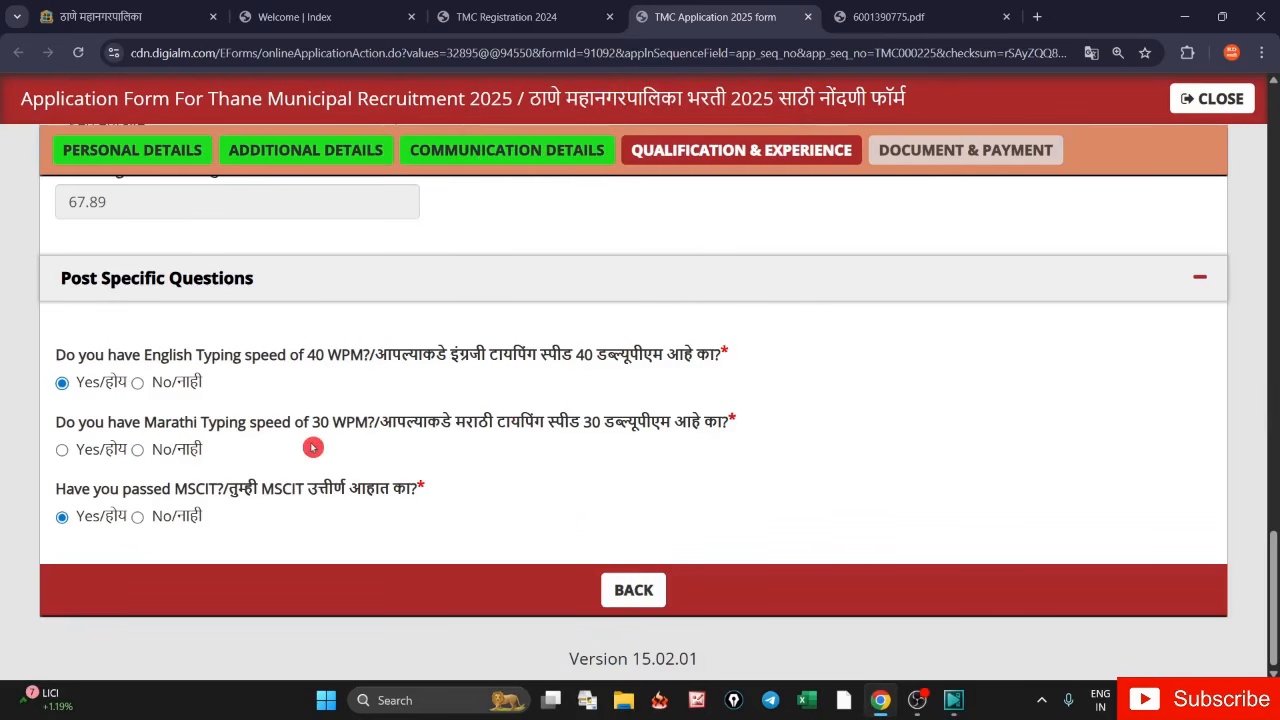
{"action": "left_click", "coordinate": [64, 455]}
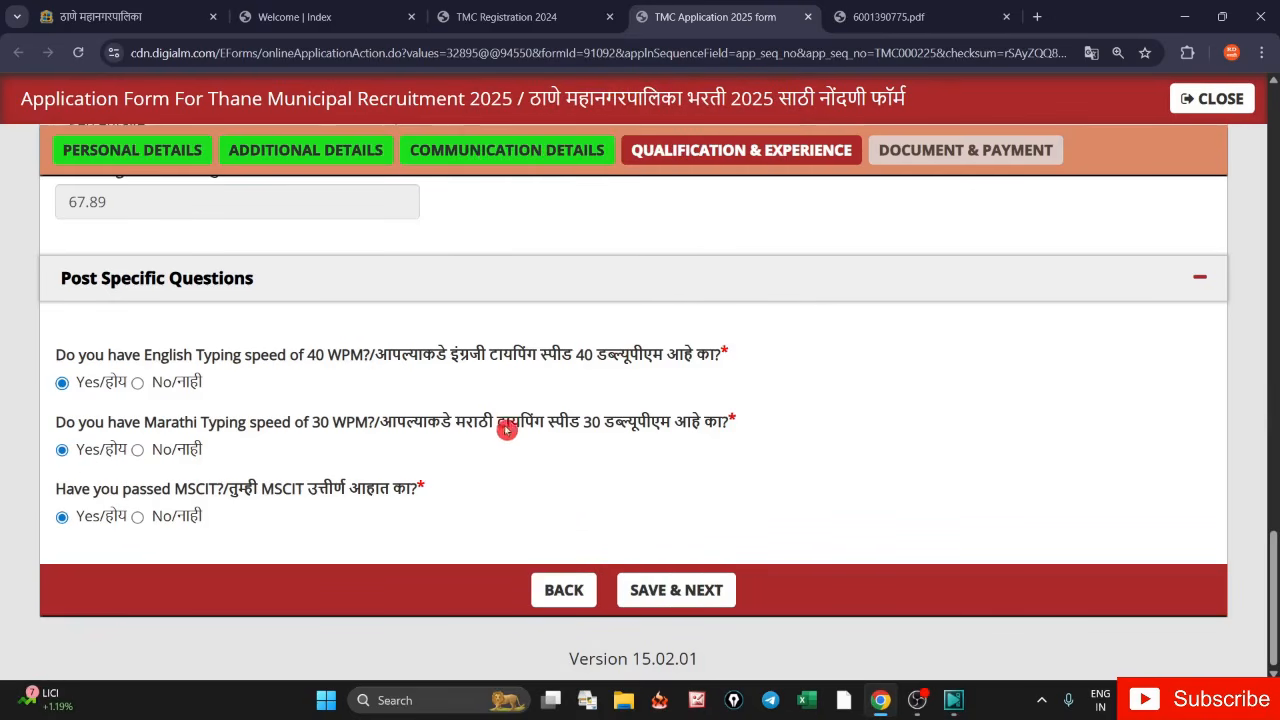
{"action": "left_click_drag", "start_coordinate": [466, 423], "coordinate": [588, 428]}
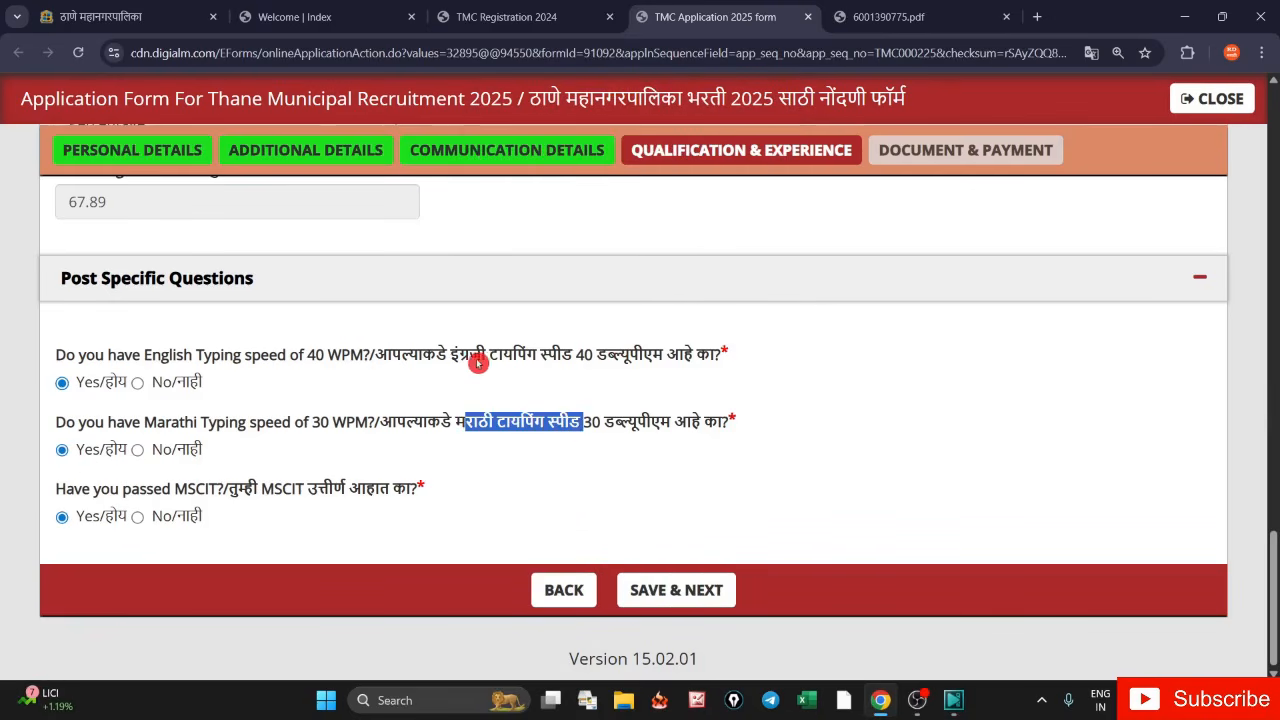
{"action": "left_click_drag", "start_coordinate": [458, 356], "coordinate": [607, 376]}
{"action": "left_click", "coordinate": [512, 456]}
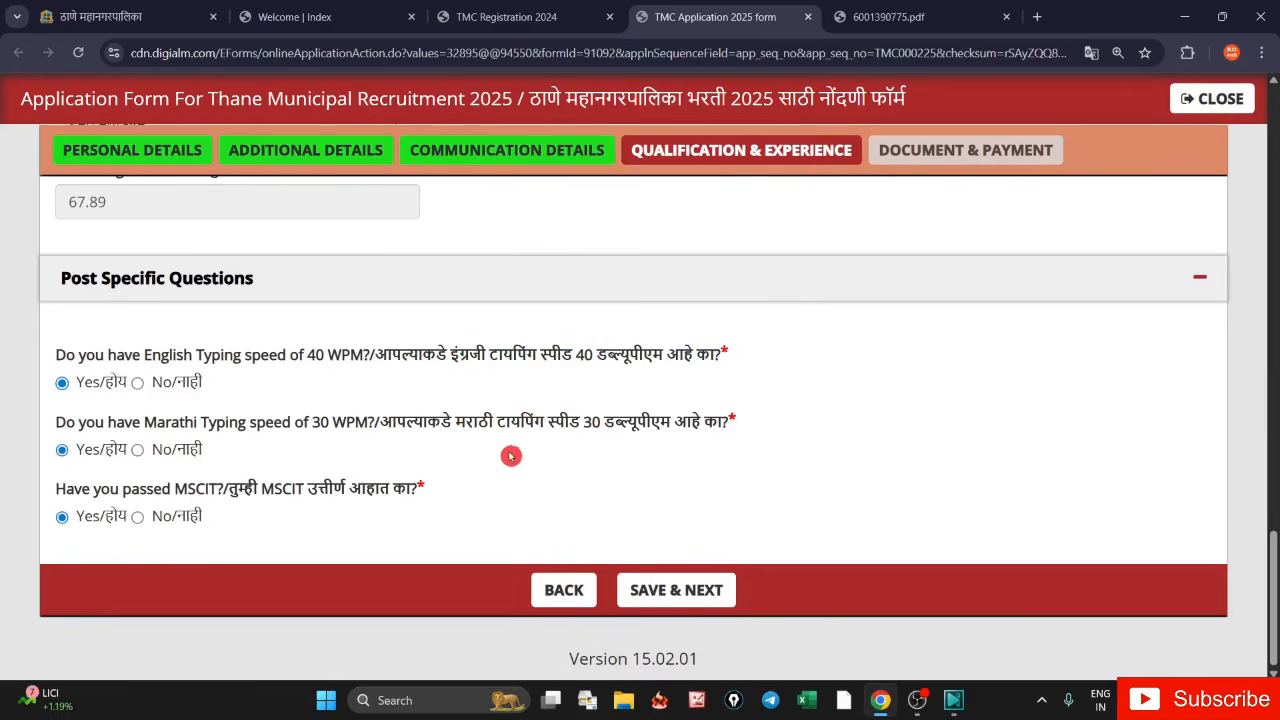
- Answer Yes to the MSCIT question and switch to the recruitment notice PDF
{"action": "left_click_drag", "start_coordinate": [238, 489], "coordinate": [390, 489]}
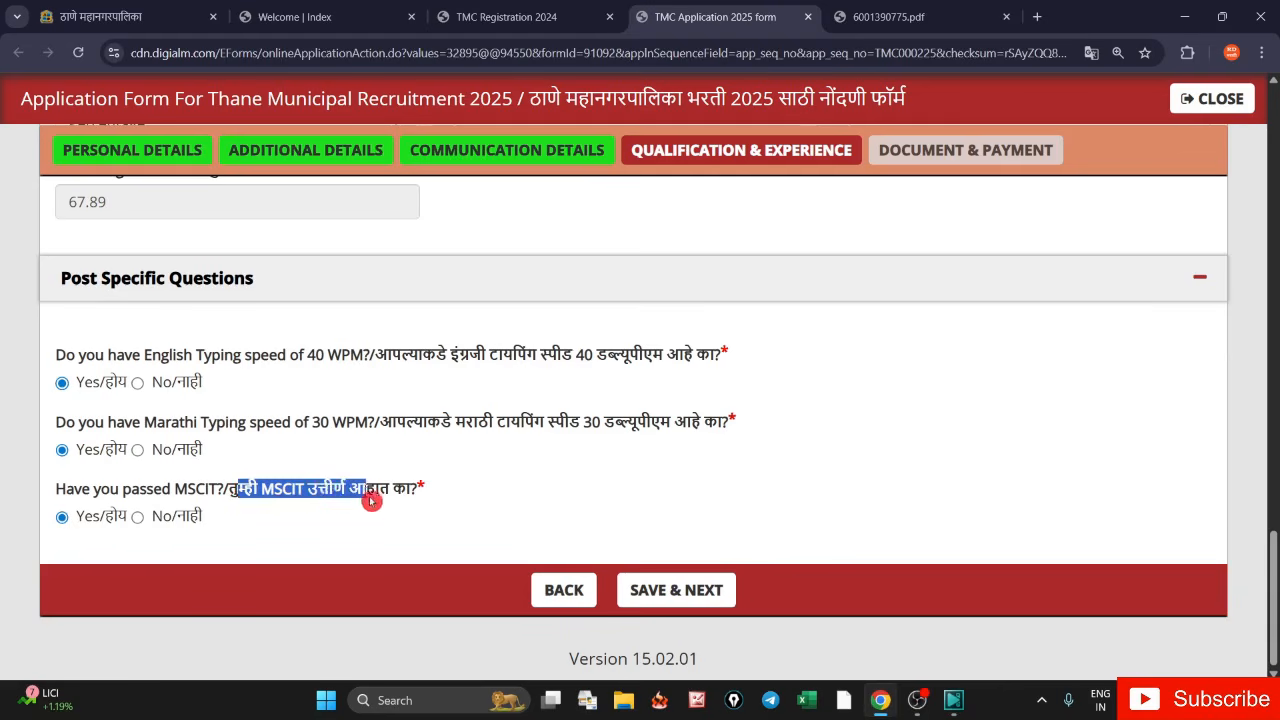
{"action": "left_click", "coordinate": [61, 519]}
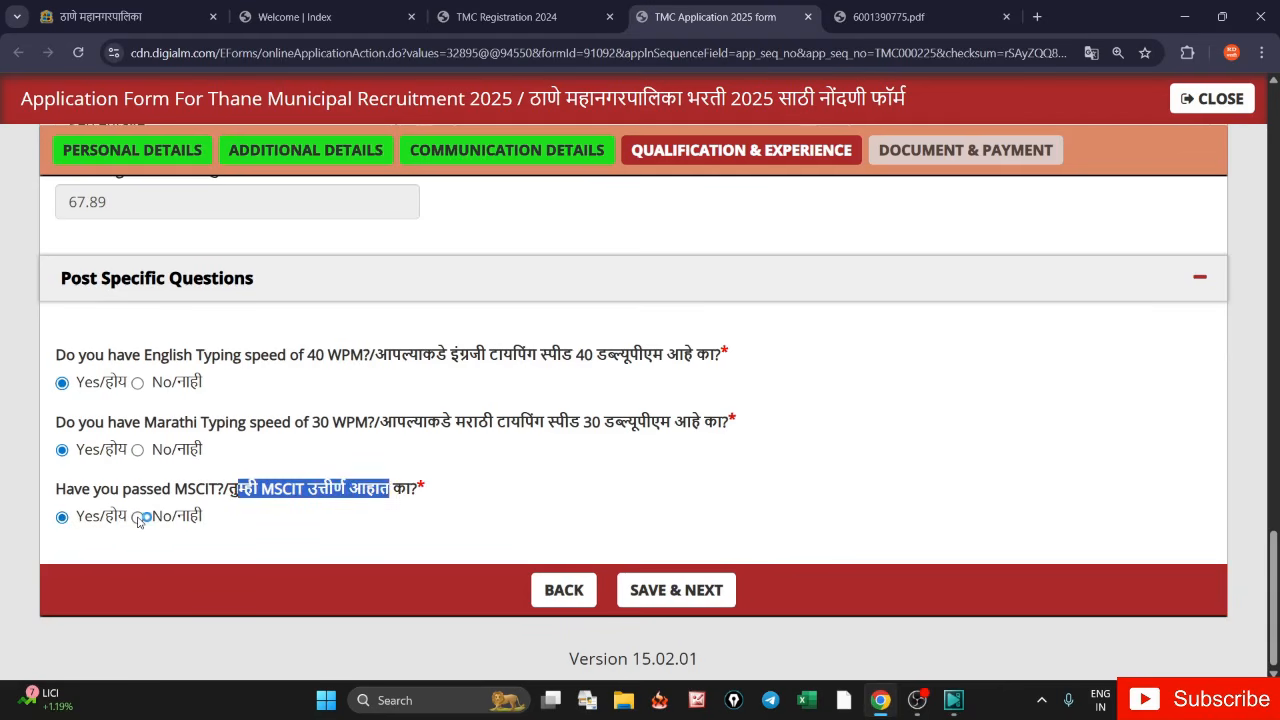
{"action": "left_click", "coordinate": [138, 517]}
{"action": "left_click", "coordinate": [398, 466]}
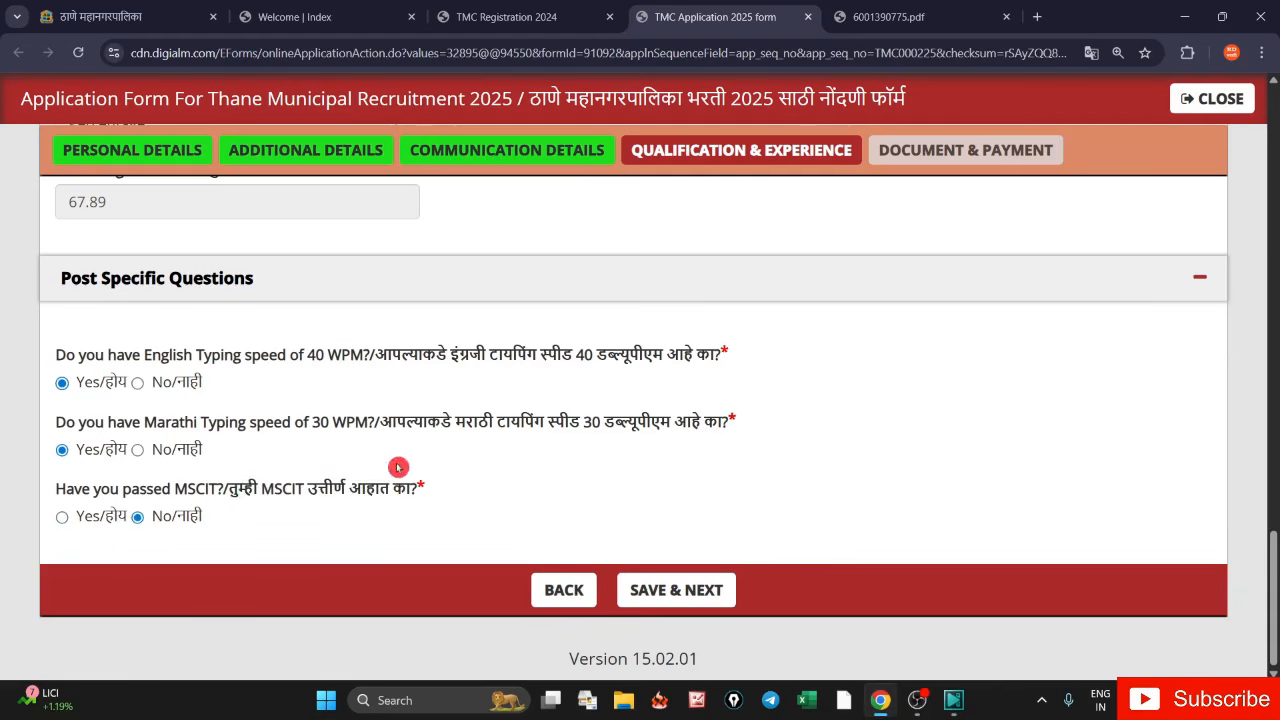
{"action": "left_click", "coordinate": [64, 520]}
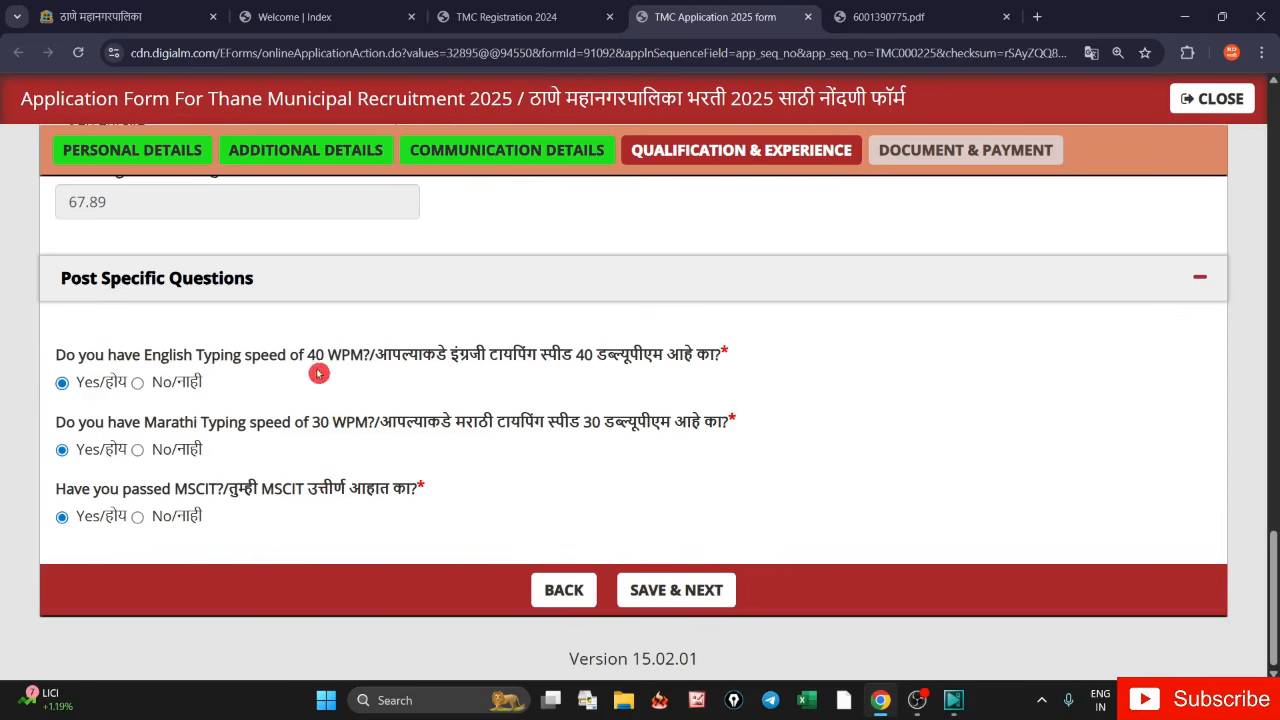
{"action": "scroll", "coordinate": [855, 404], "scroll_direction": "up", "scroll_amount": 10}
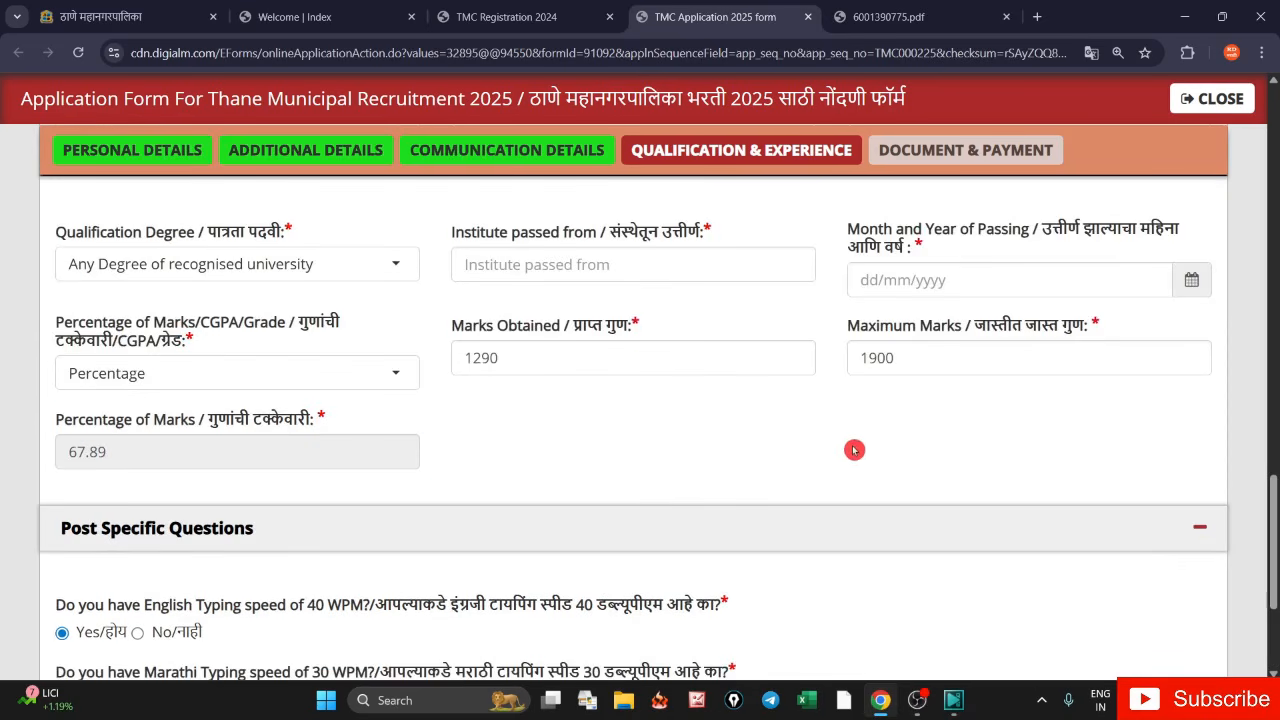
{"action": "scroll", "coordinate": [825, 445], "scroll_direction": "up", "scroll_amount": 3}
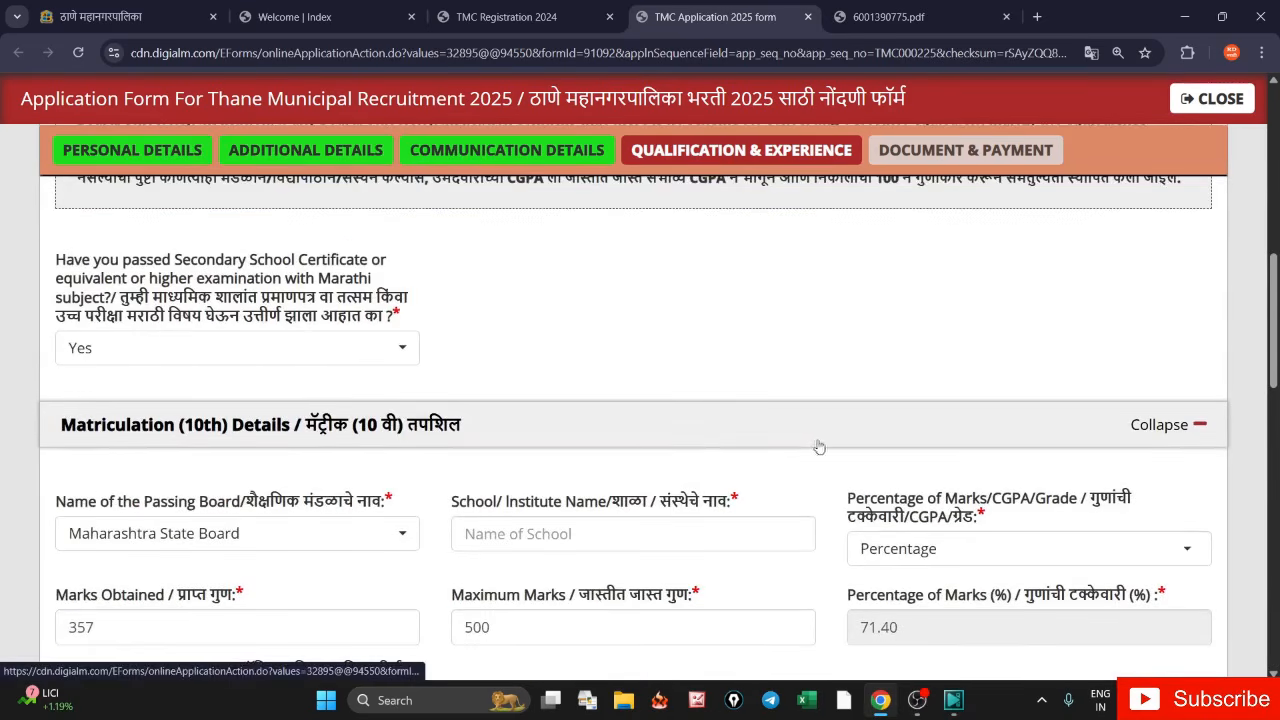
{"action": "scroll", "coordinate": [688, 446], "scroll_direction": "up", "scroll_amount": 3}
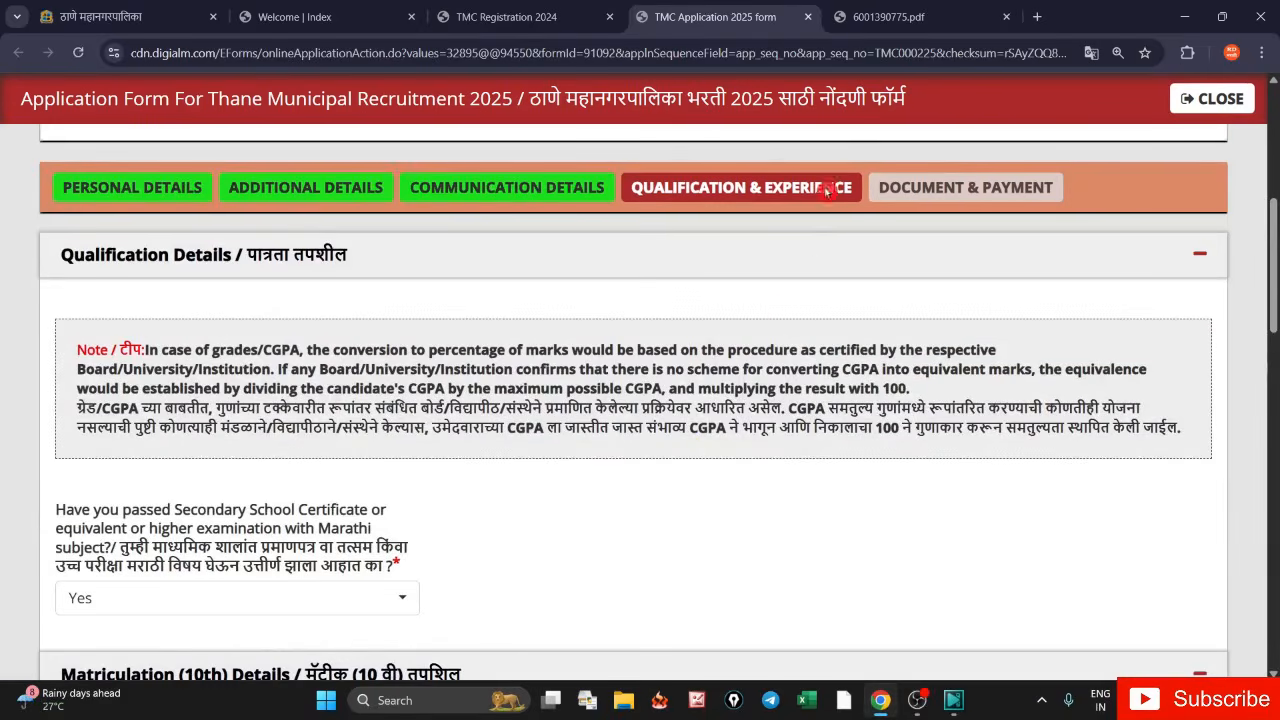
{"action": "left_click", "coordinate": [897, 18]}
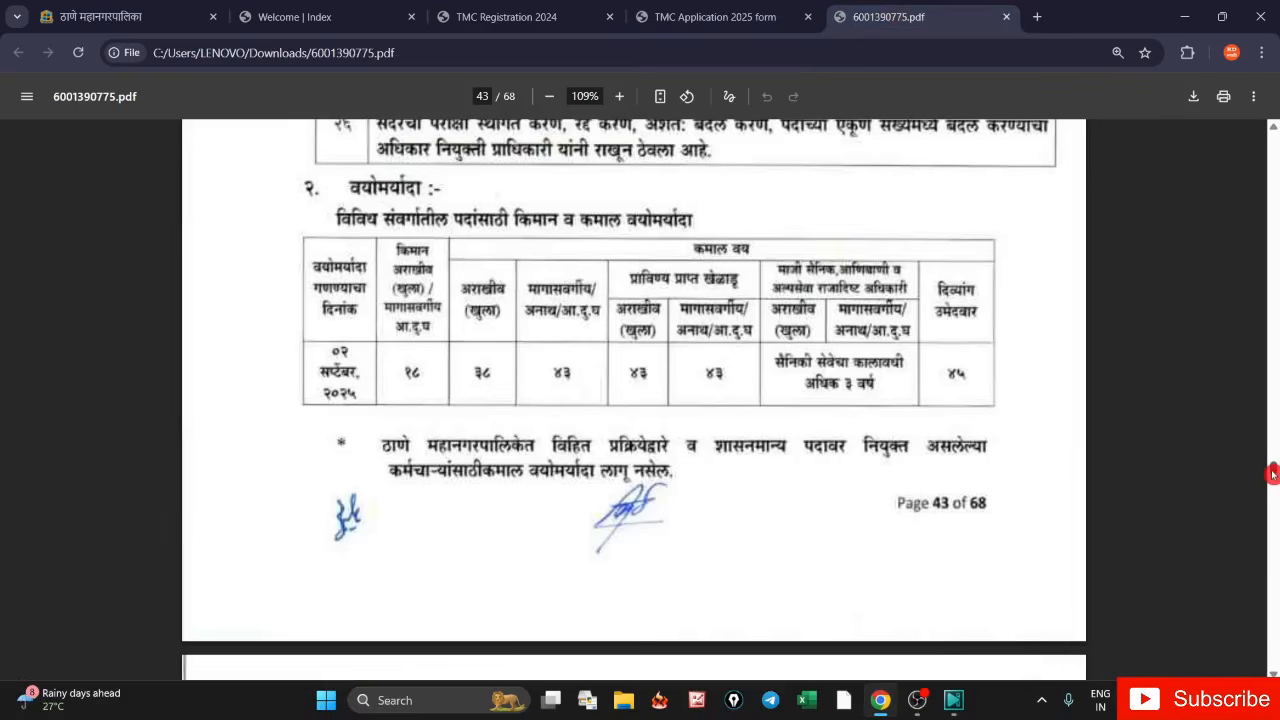
- Read the library post's qualification requirements on page 29 of the notice, then return to the form
{"action": "left_click_drag", "start_coordinate": [1273, 475], "coordinate": [1273, 378]}
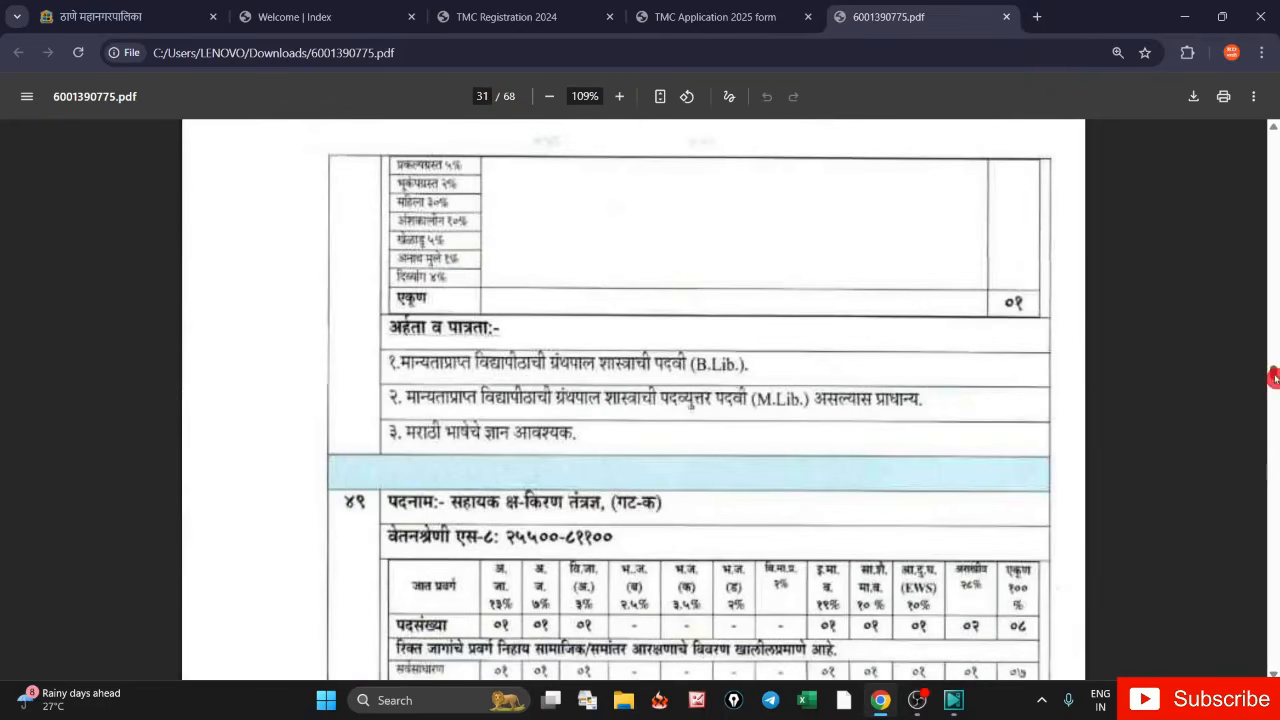
{"action": "scroll", "coordinate": [700, 460], "scroll_direction": "up", "scroll_amount": 3}
{"action": "scroll", "coordinate": [583, 466], "scroll_direction": "down", "scroll_amount": 3}
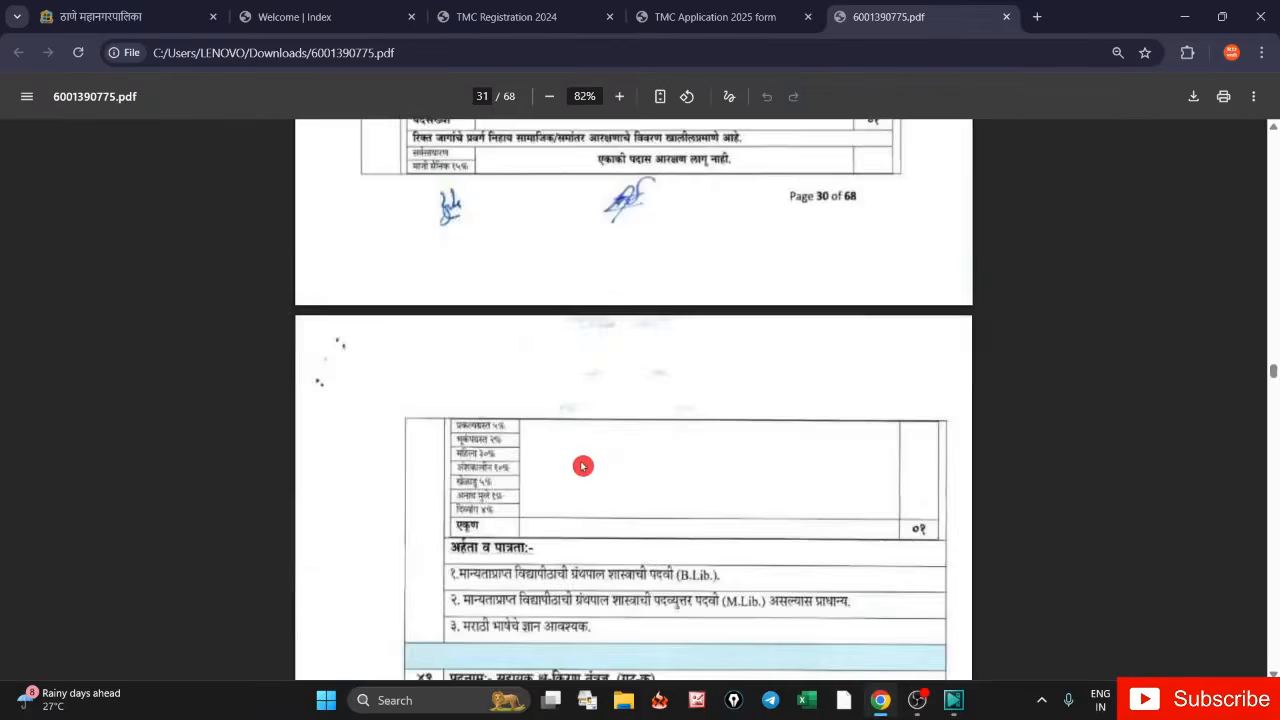
{"action": "scroll", "coordinate": [583, 466], "scroll_direction": "down", "scroll_amount": 2}
{"action": "scroll", "coordinate": [583, 466], "scroll_direction": "up", "scroll_amount": 5}
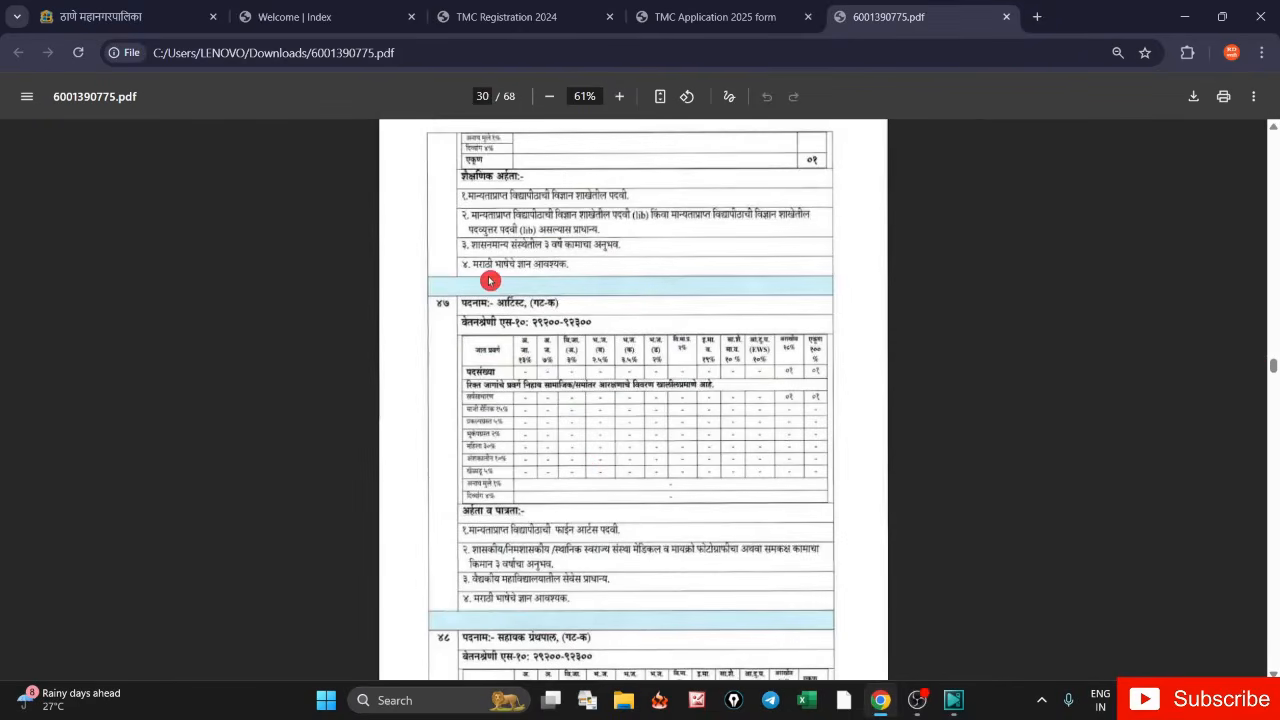
{"action": "scroll", "coordinate": [490, 281], "scroll_direction": "up", "scroll_amount": 1}
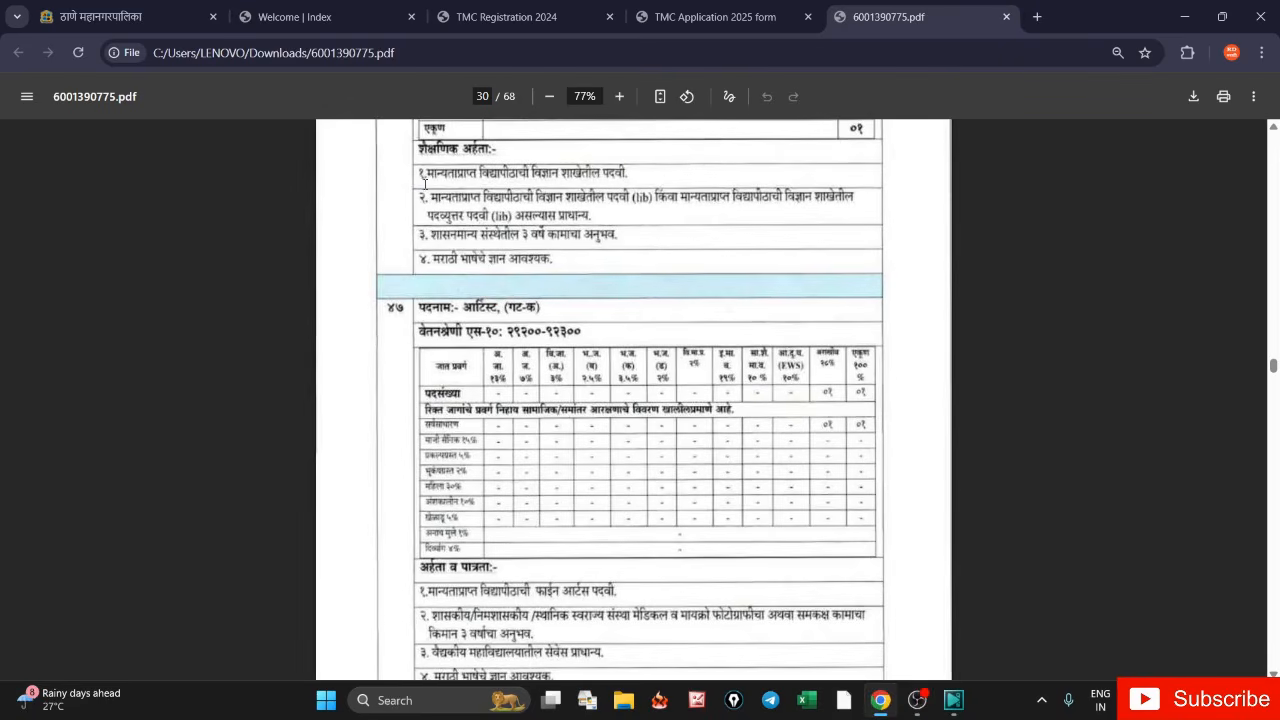
{"action": "left_click_drag", "start_coordinate": [425, 184], "coordinate": [534, 258]}
{"action": "scroll", "coordinate": [534, 258], "scroll_direction": "up", "scroll_amount": 5}
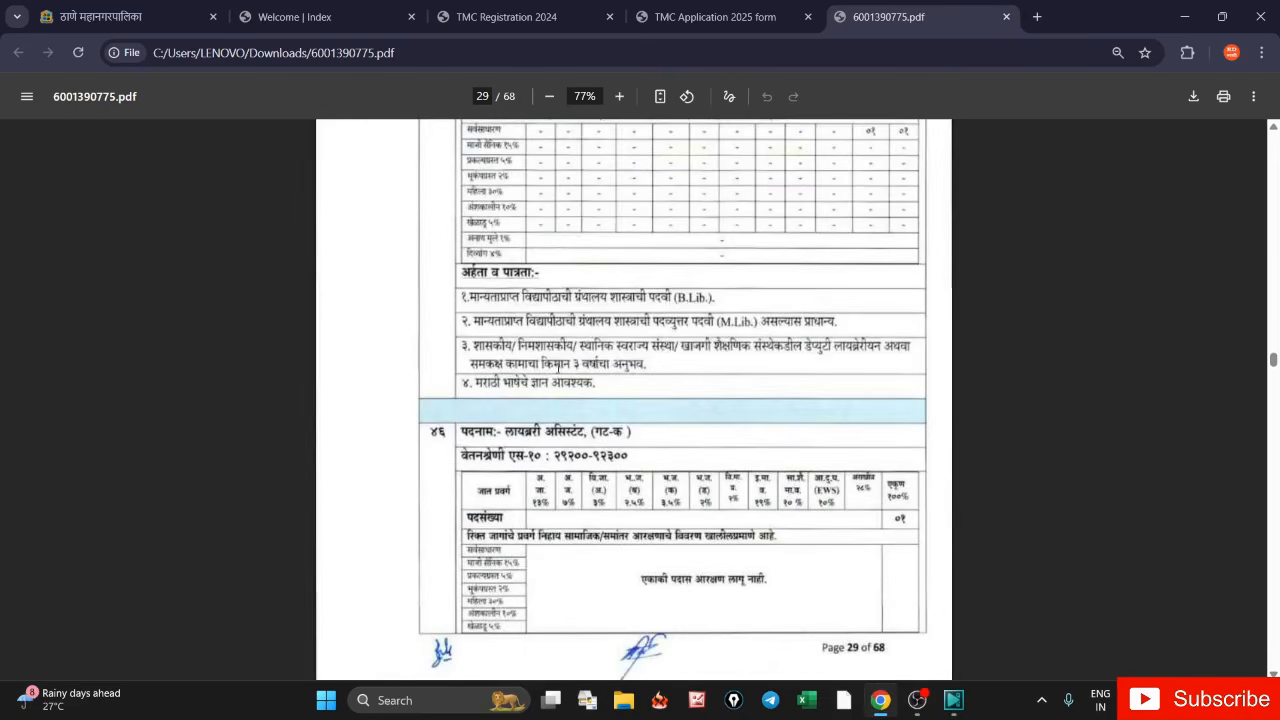
{"action": "left_click_drag", "start_coordinate": [466, 297], "coordinate": [791, 126]}
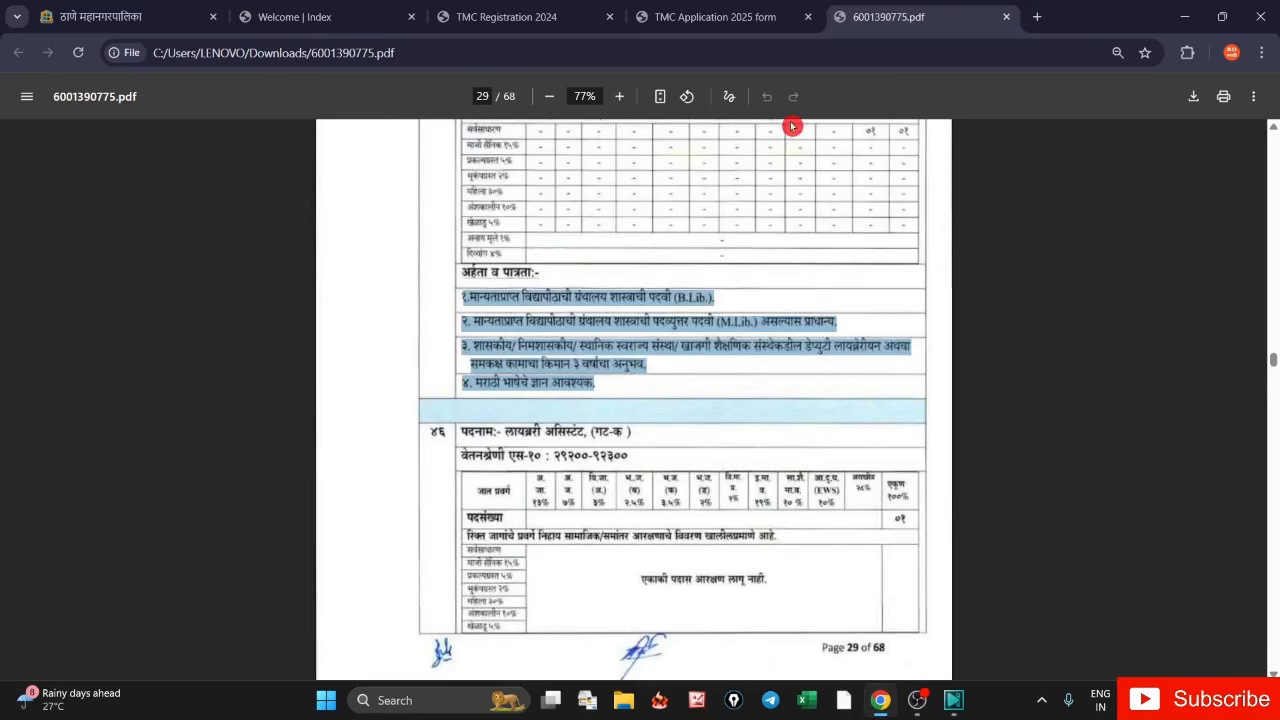
{"action": "left_click", "coordinate": [709, 18]}
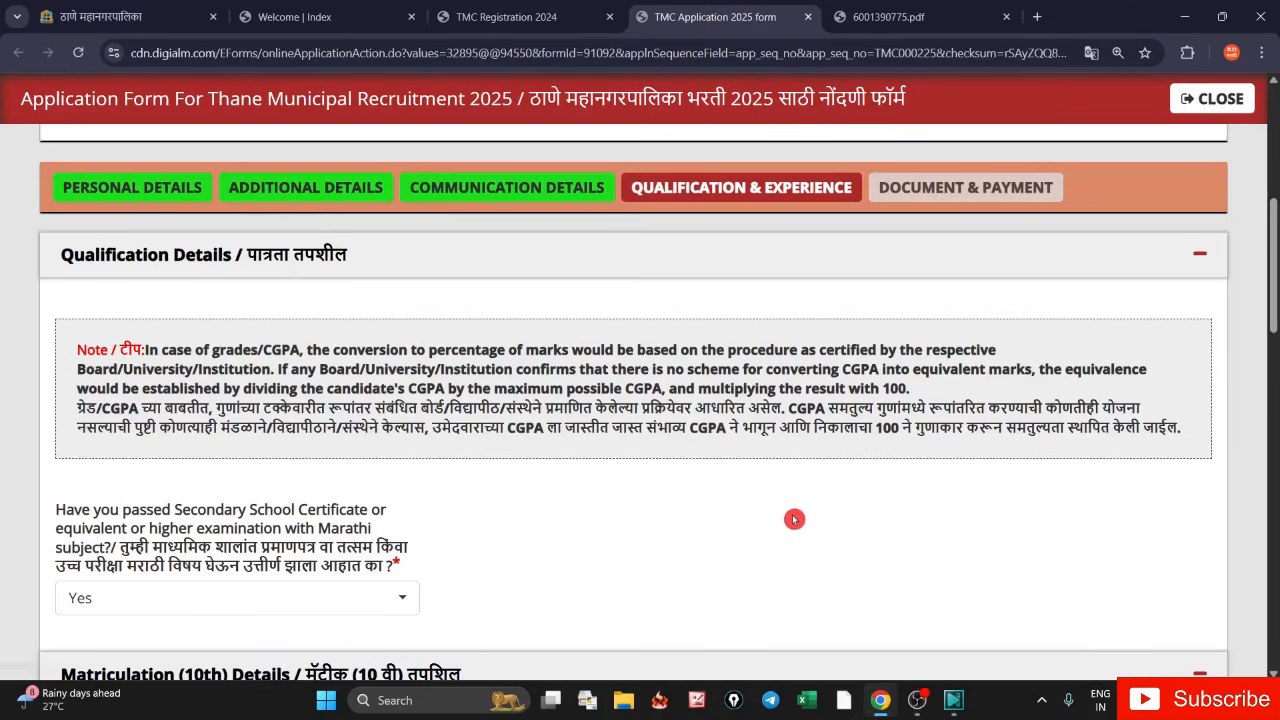
- Save Qualification & Experience and acknowledge the Data Saved Successfully alert
{"action": "scroll", "coordinate": [790, 515], "scroll_direction": "down", "scroll_amount": 7}
{"action": "scroll", "coordinate": [805, 542], "scroll_direction": "down", "scroll_amount": 10}
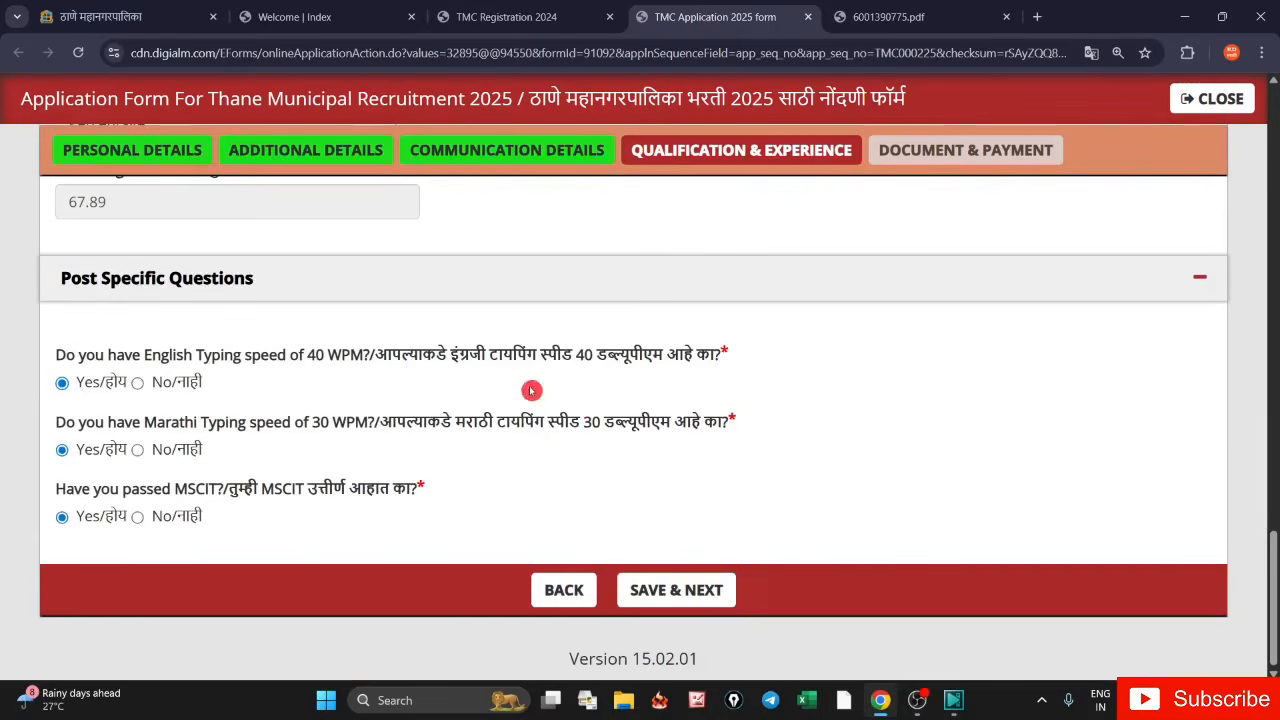
{"action": "left_click", "coordinate": [697, 612]}
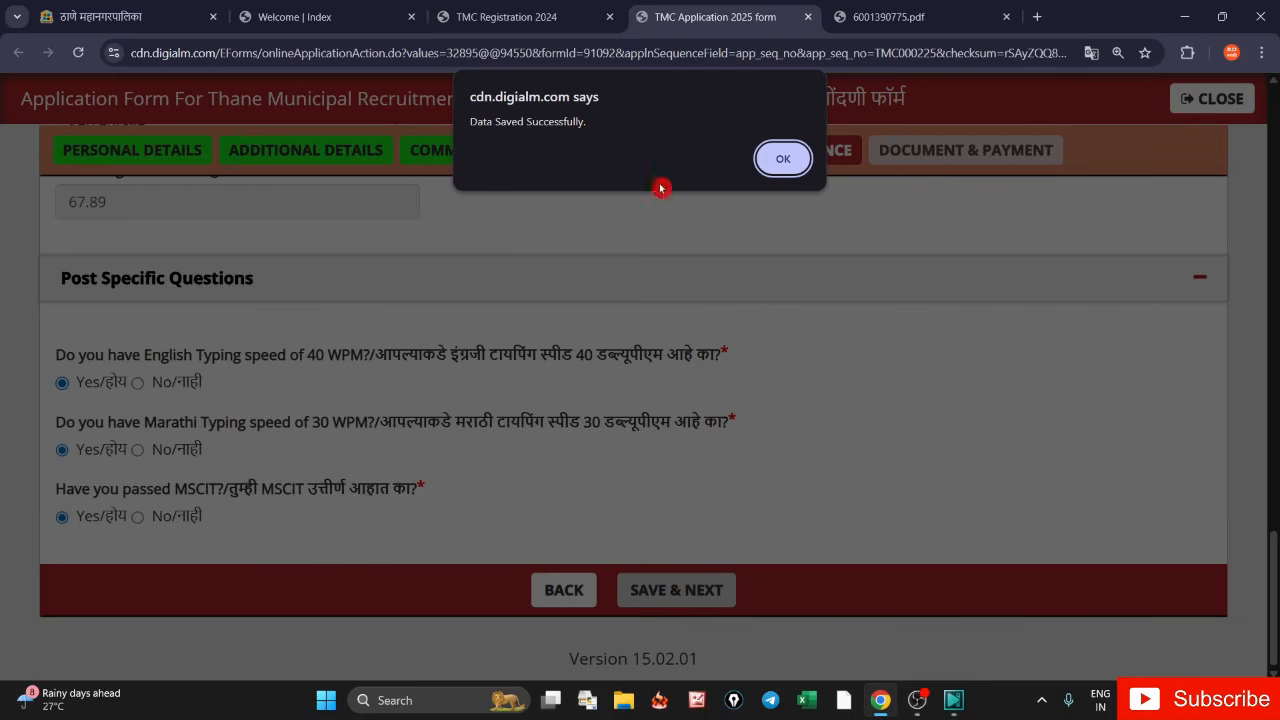
{"action": "left_click", "coordinate": [792, 164]}
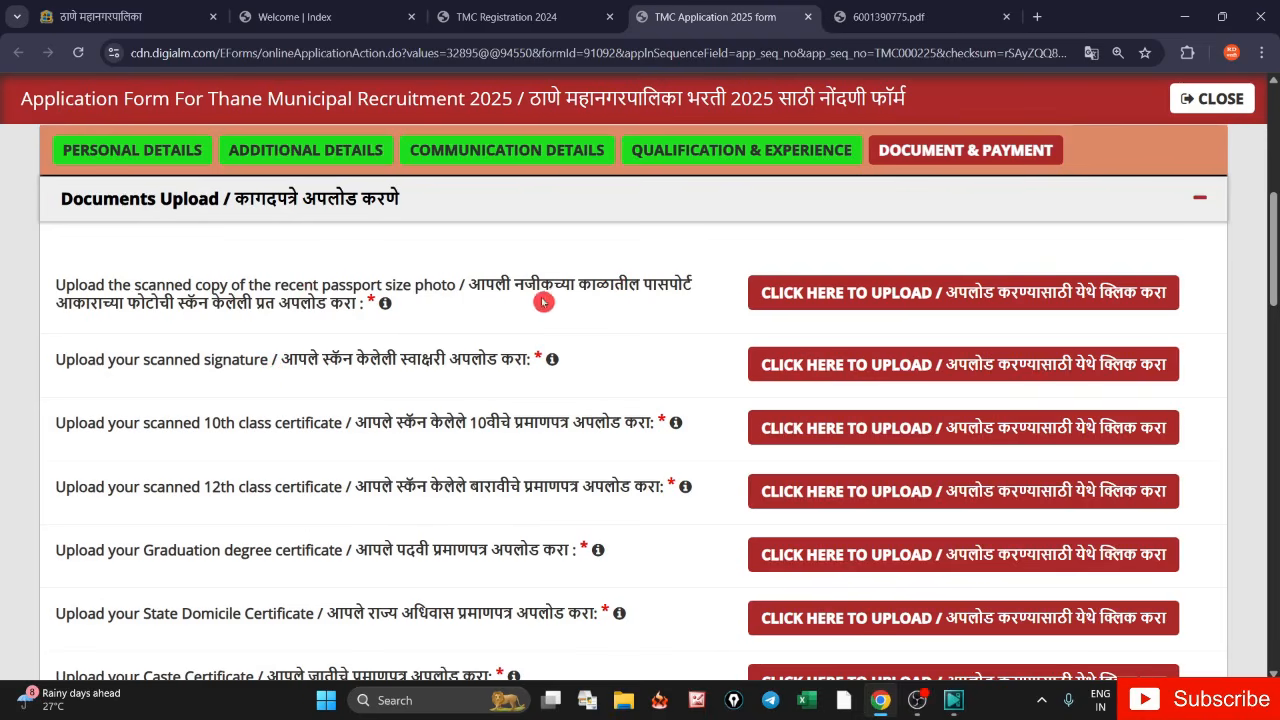
- Open the passport-photo upload, try webcam capture, then switch to the Upload Photograph option
{"action": "left_click_drag", "start_coordinate": [468, 285], "coordinate": [370, 308]}
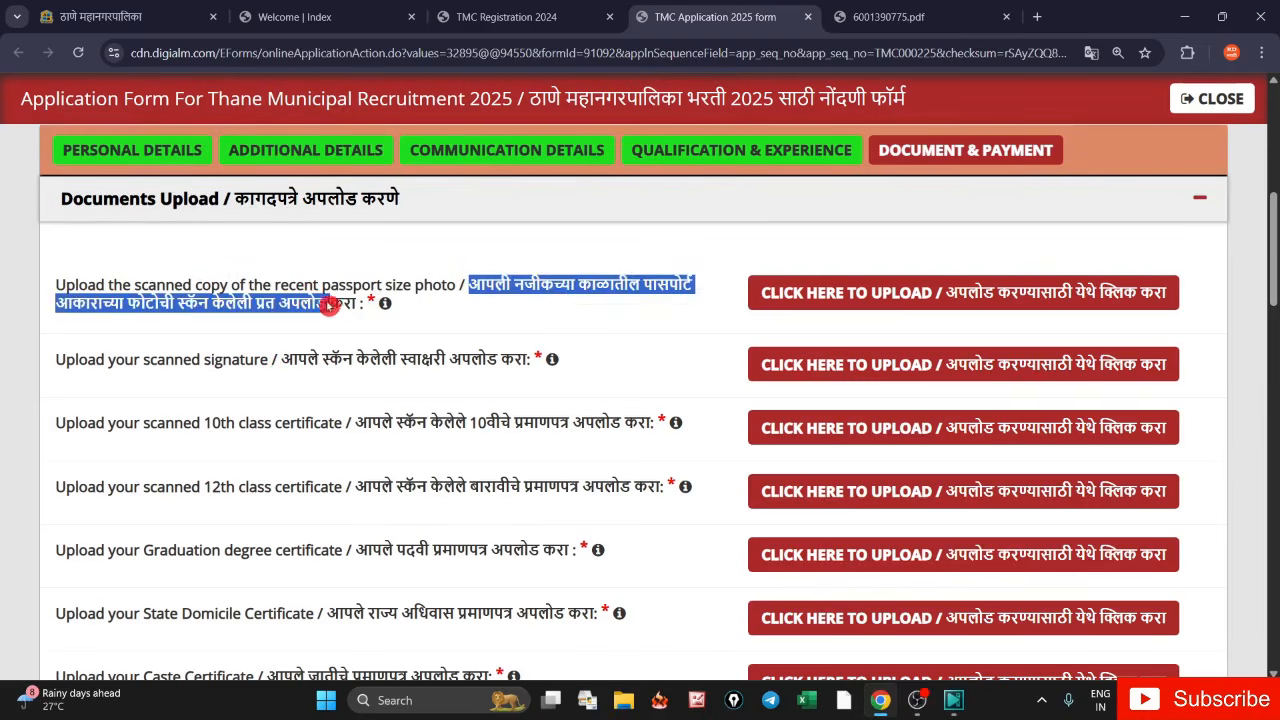
{"action": "left_click", "coordinate": [640, 322]}
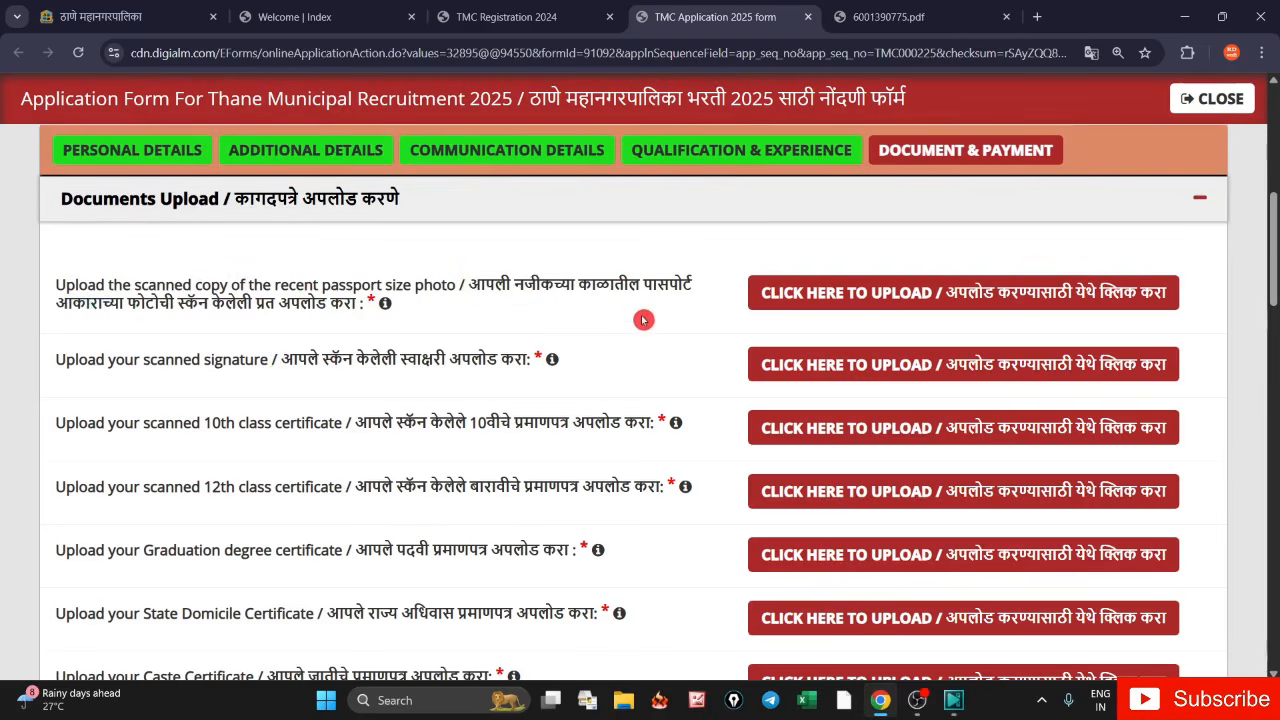
{"action": "left_click", "coordinate": [857, 297]}
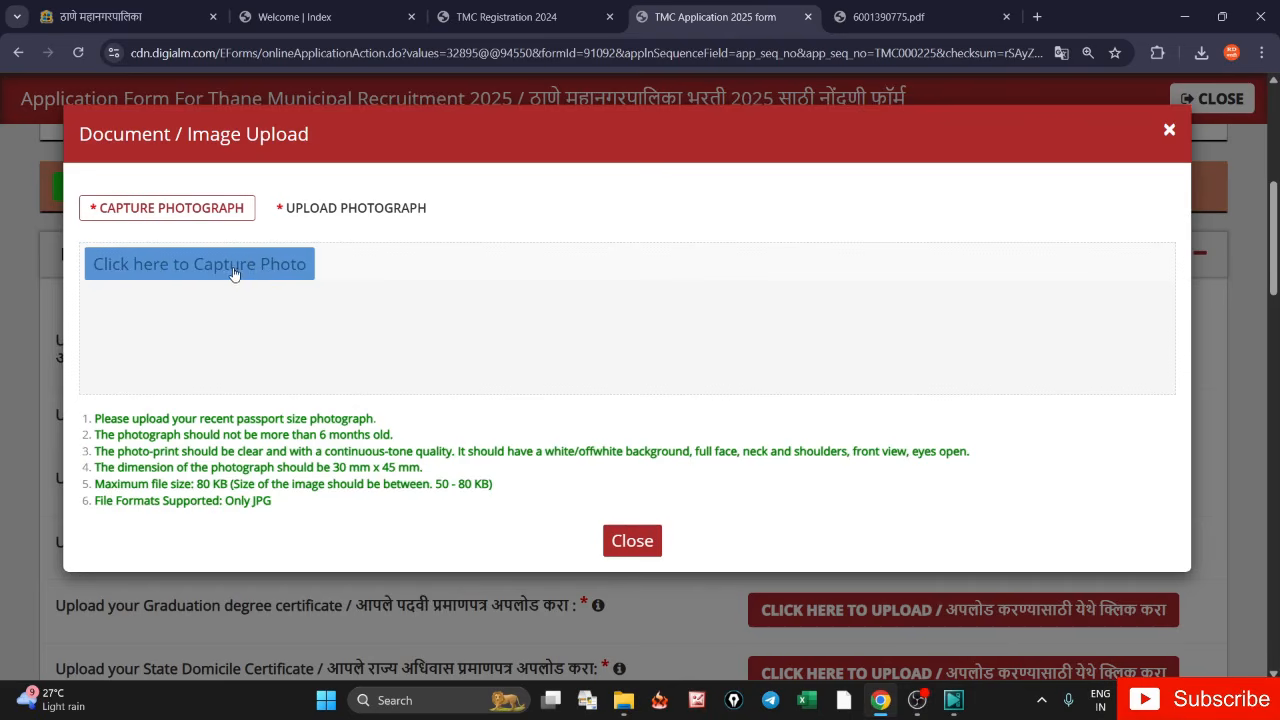
{"action": "left_click", "coordinate": [332, 324]}
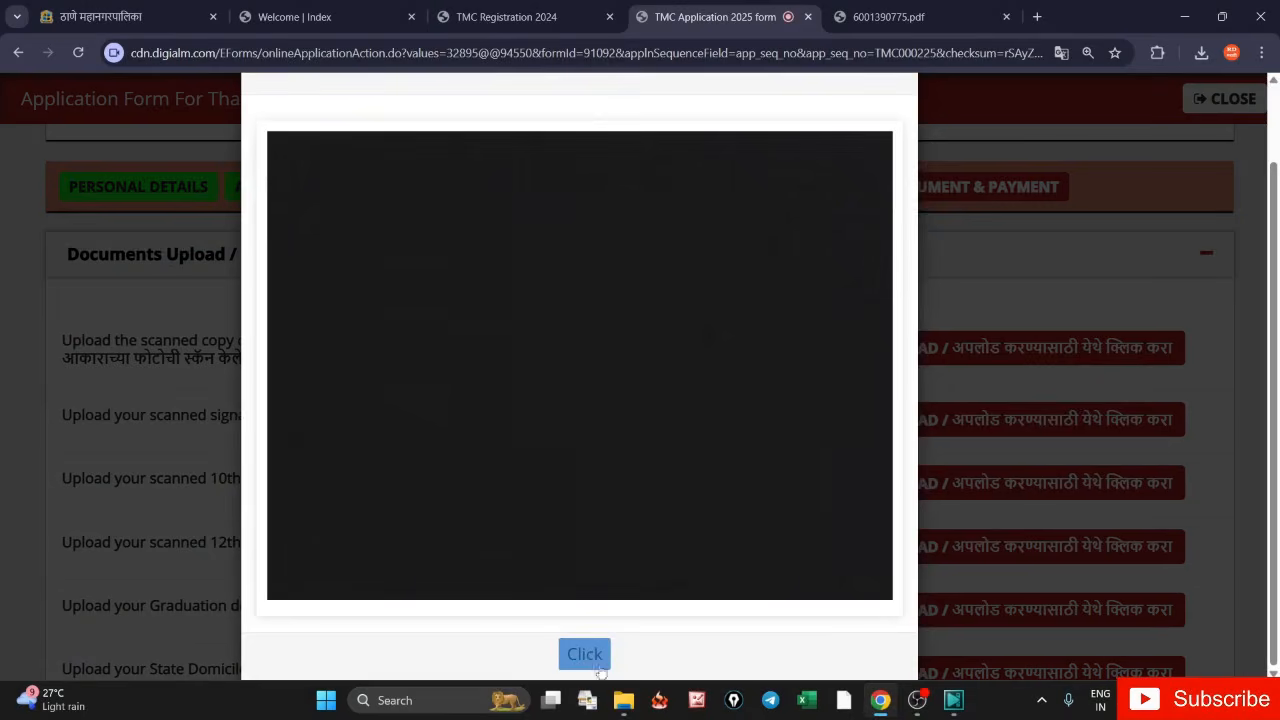
{"action": "left_click", "coordinate": [606, 655]}
{"action": "scroll", "coordinate": [850, 228], "scroll_direction": "up", "scroll_amount": 1}
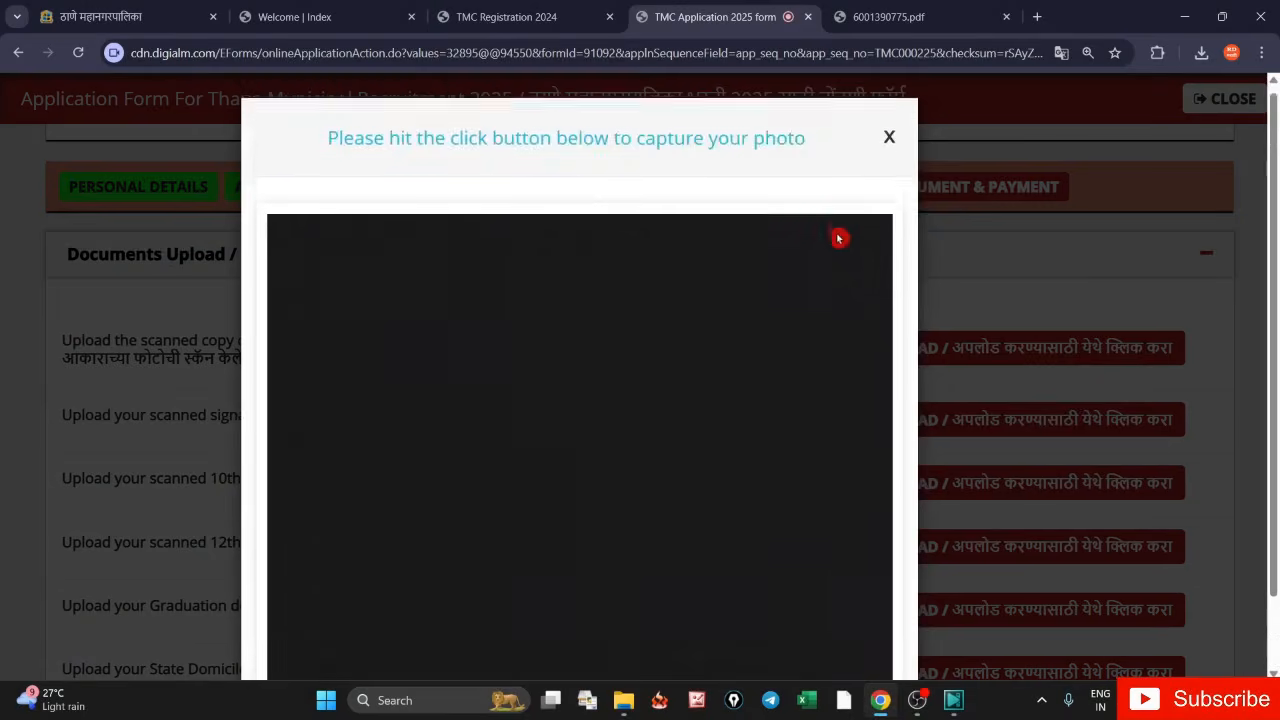
{"action": "left_click", "coordinate": [889, 146]}
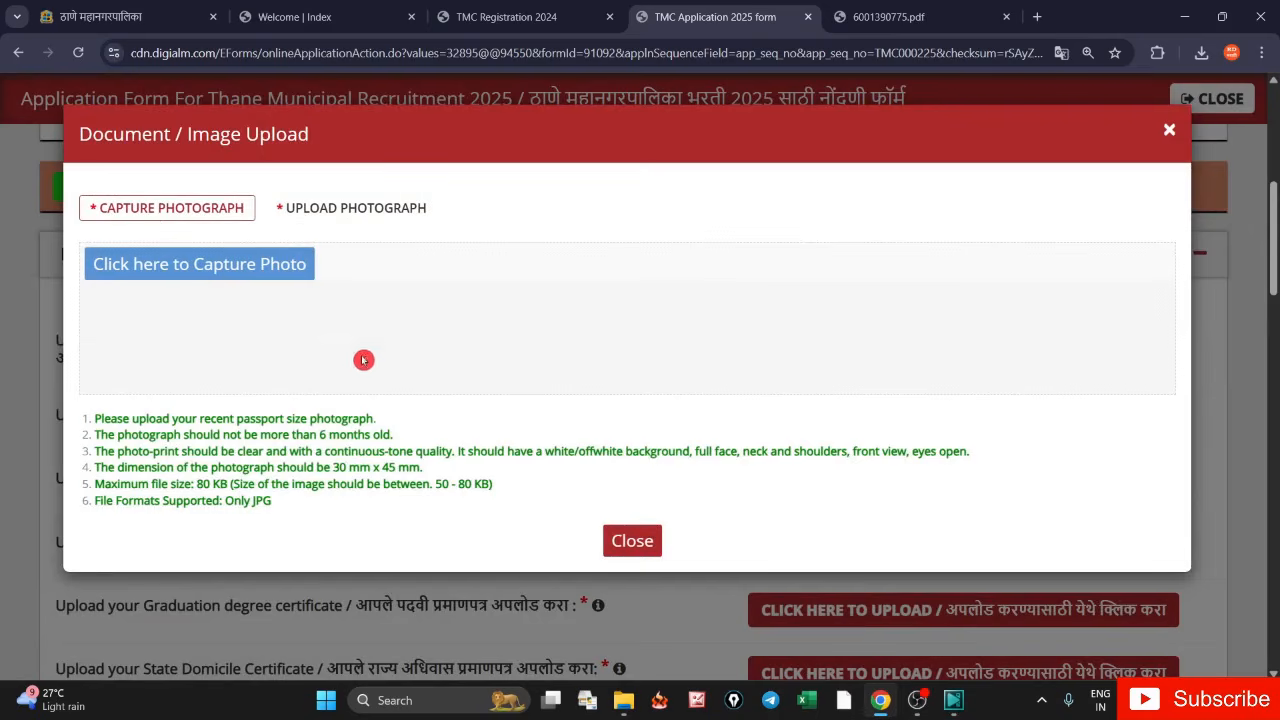
{"action": "left_click", "coordinate": [350, 207]}
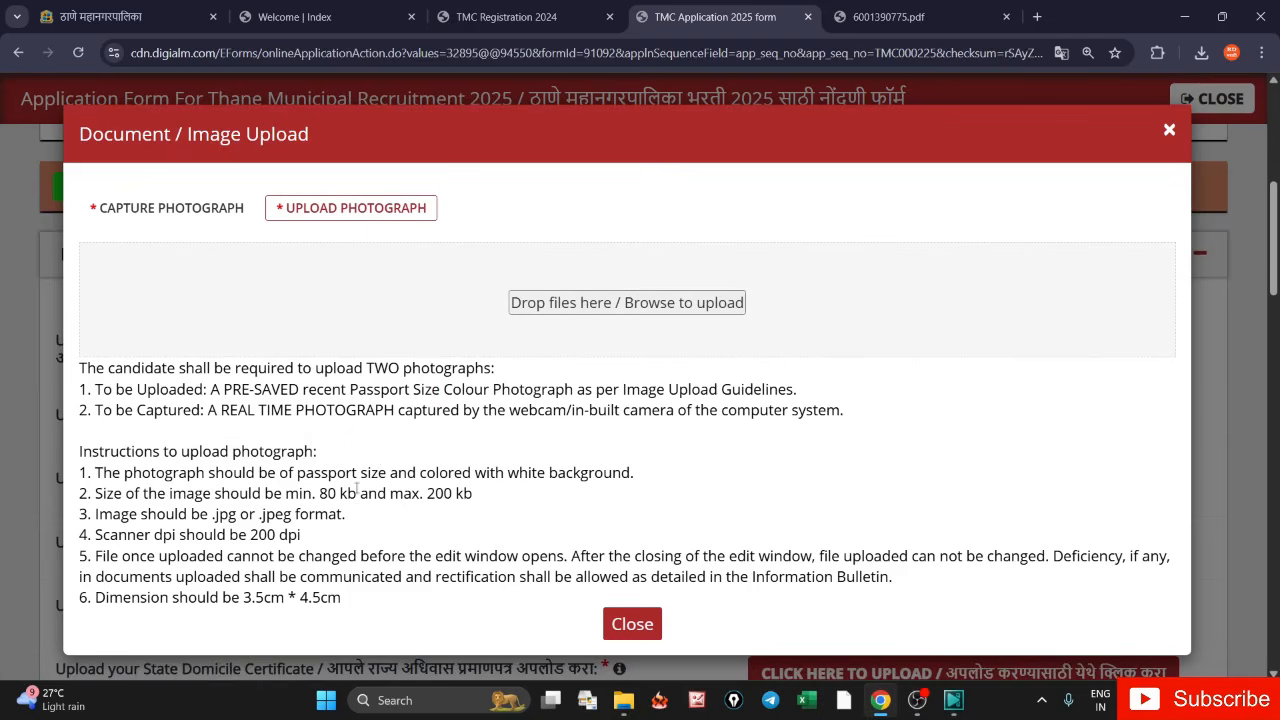
- Point out the photo requirements: 80–200 KB, .jpg or .jpeg format, 3.5cm × 4.5cm size
{"action": "left_click_drag", "start_coordinate": [323, 493], "coordinate": [463, 506]}
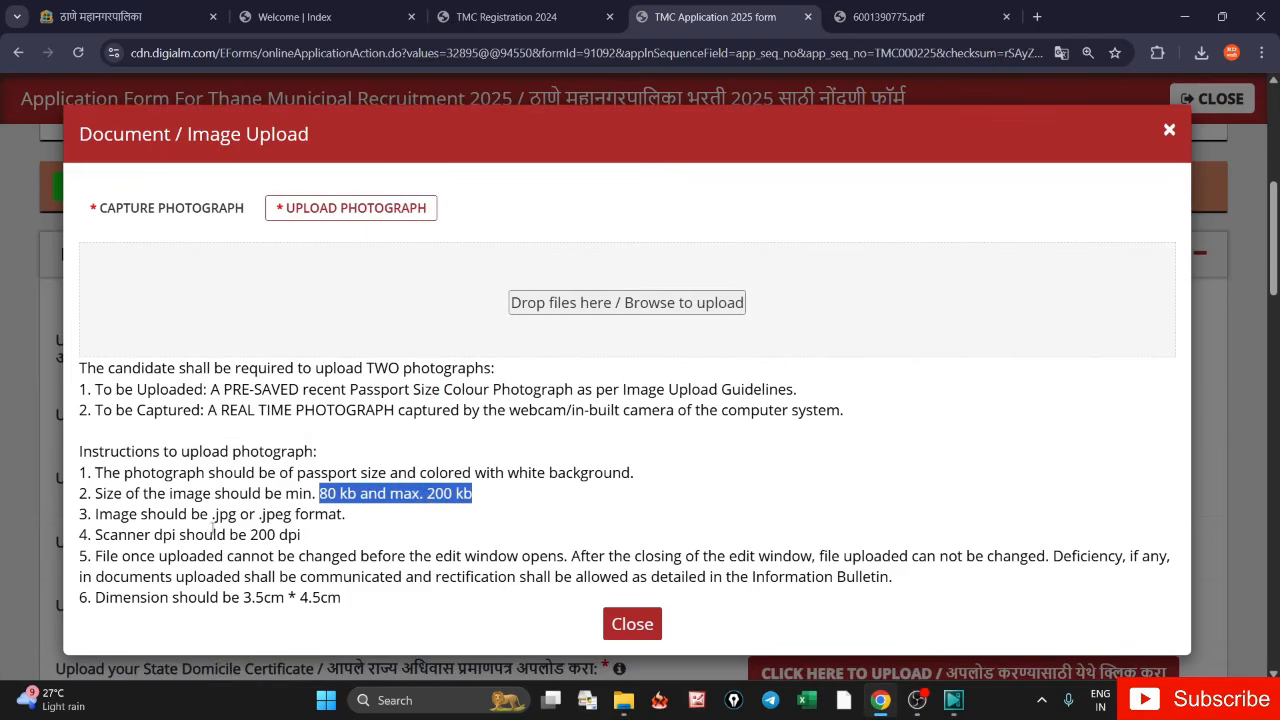
{"action": "left_click", "coordinate": [214, 517]}
{"action": "left_click_drag", "start_coordinate": [244, 521], "coordinate": [349, 527]}
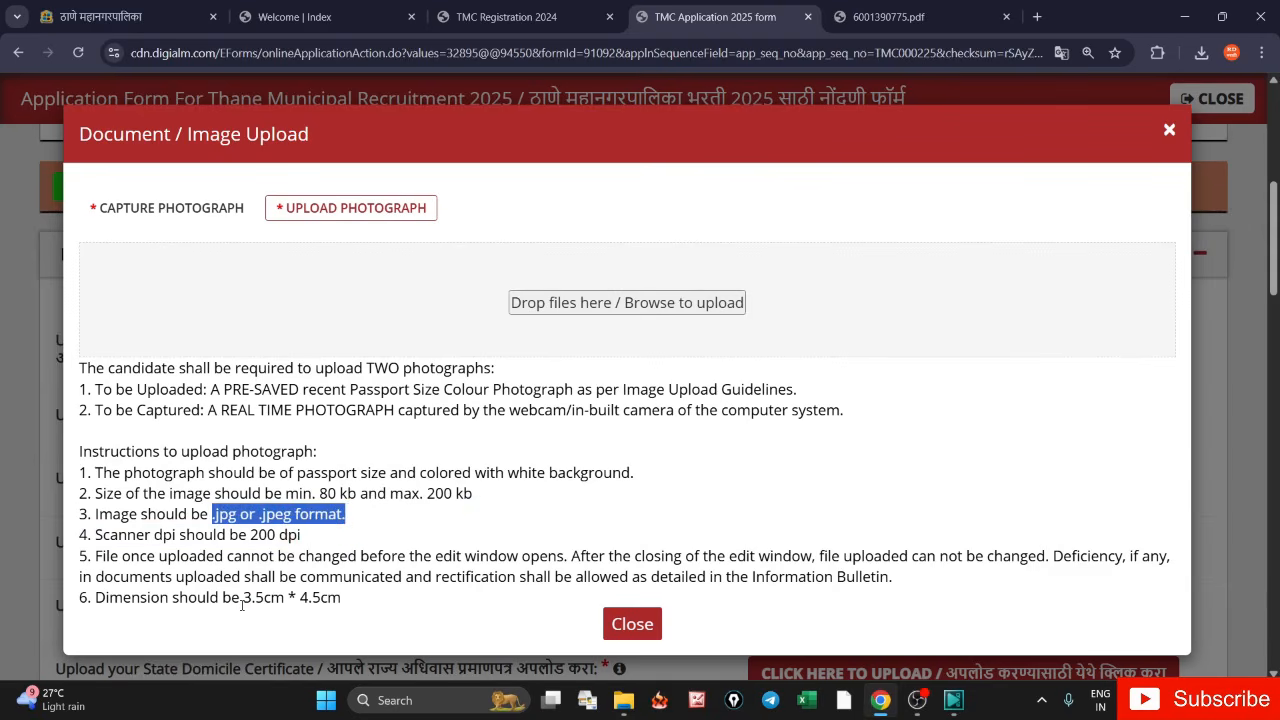
{"action": "left_click_drag", "start_coordinate": [241, 602], "coordinate": [322, 605]}
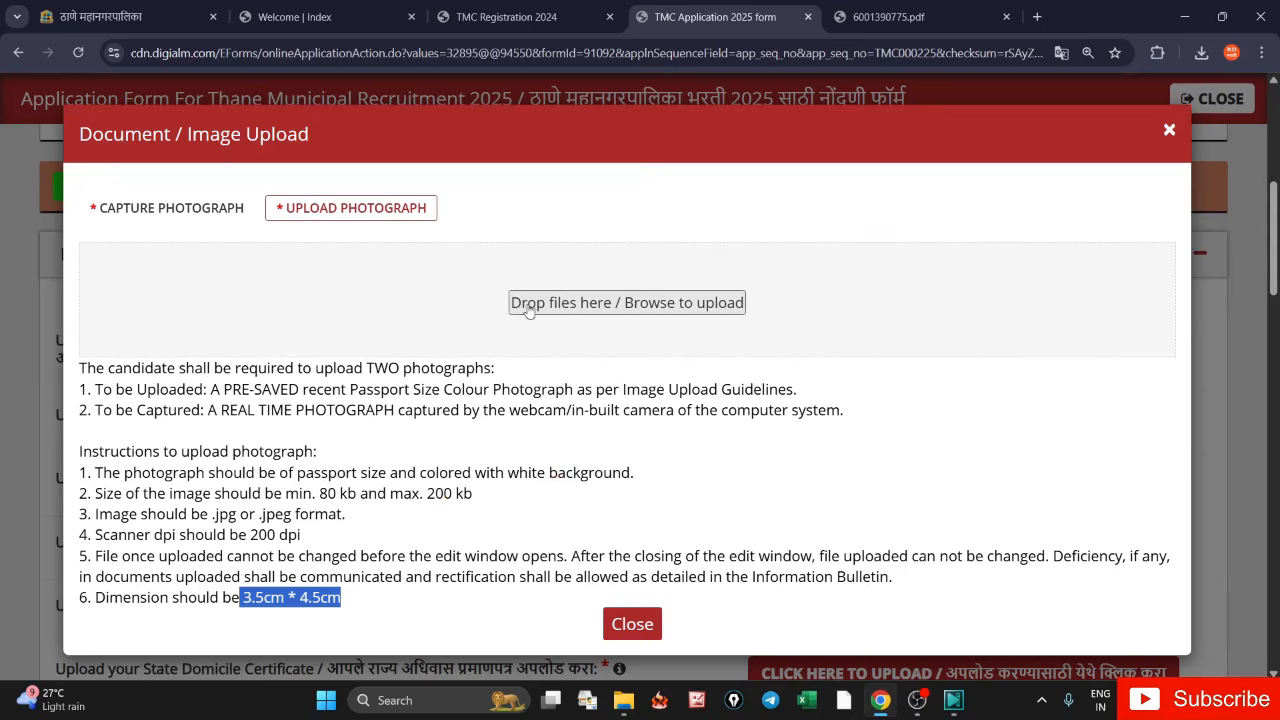
- Upload the saved passport photo JPG from Documents and close the upload window
{"action": "left_click", "coordinate": [604, 308]}
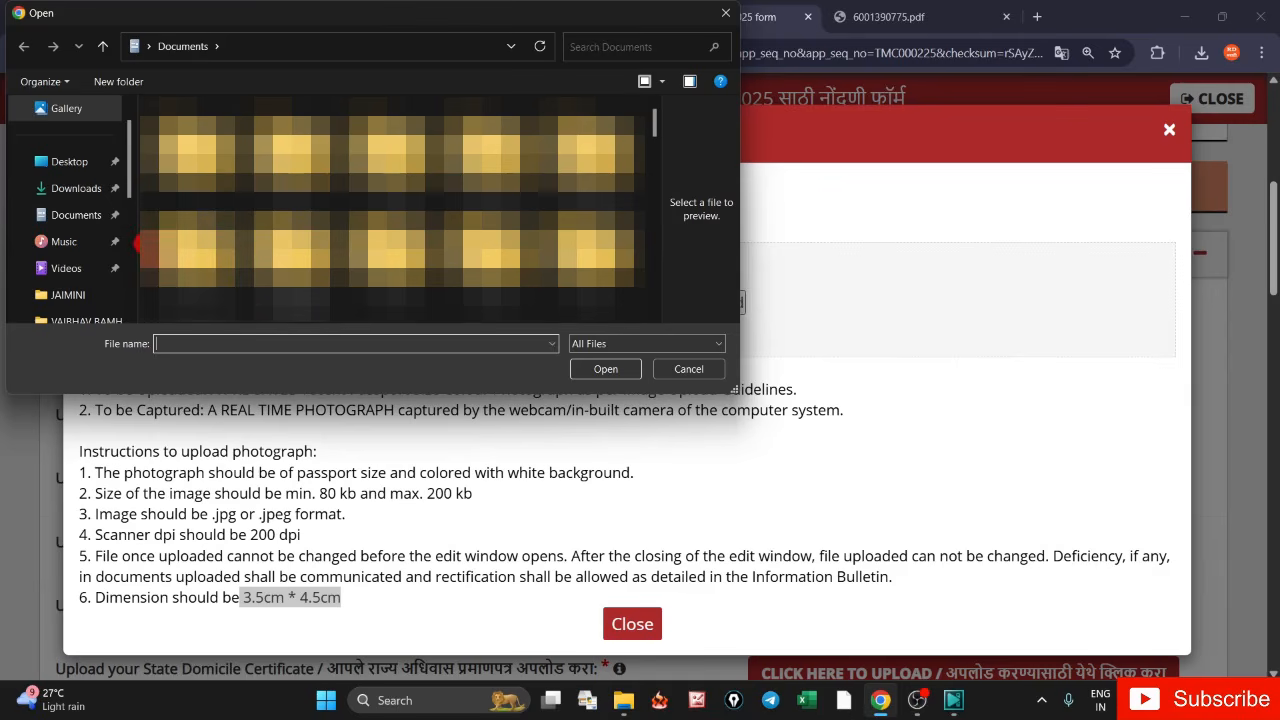
{"action": "left_click", "coordinate": [88, 218]}
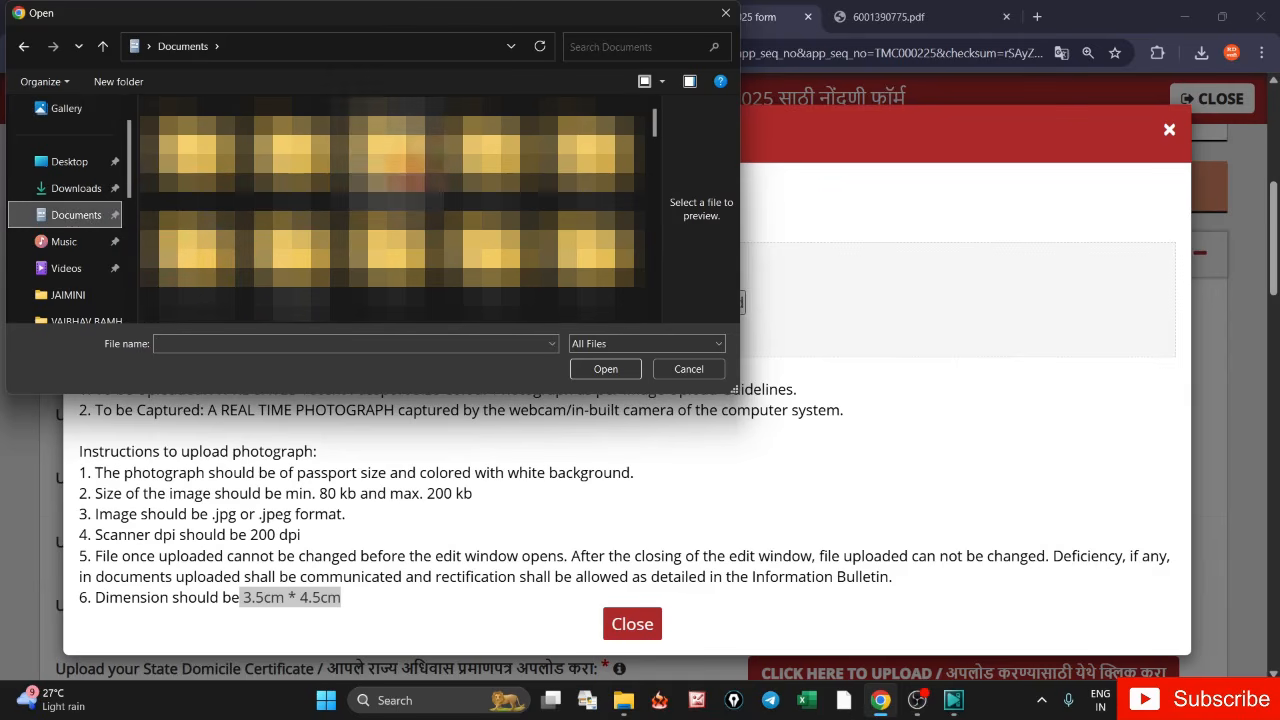
{"action": "scroll", "coordinate": [390, 210], "scroll_direction": "down", "scroll_amount": 5}
{"action": "scroll", "coordinate": [390, 210], "scroll_direction": "down", "scroll_amount": 3}
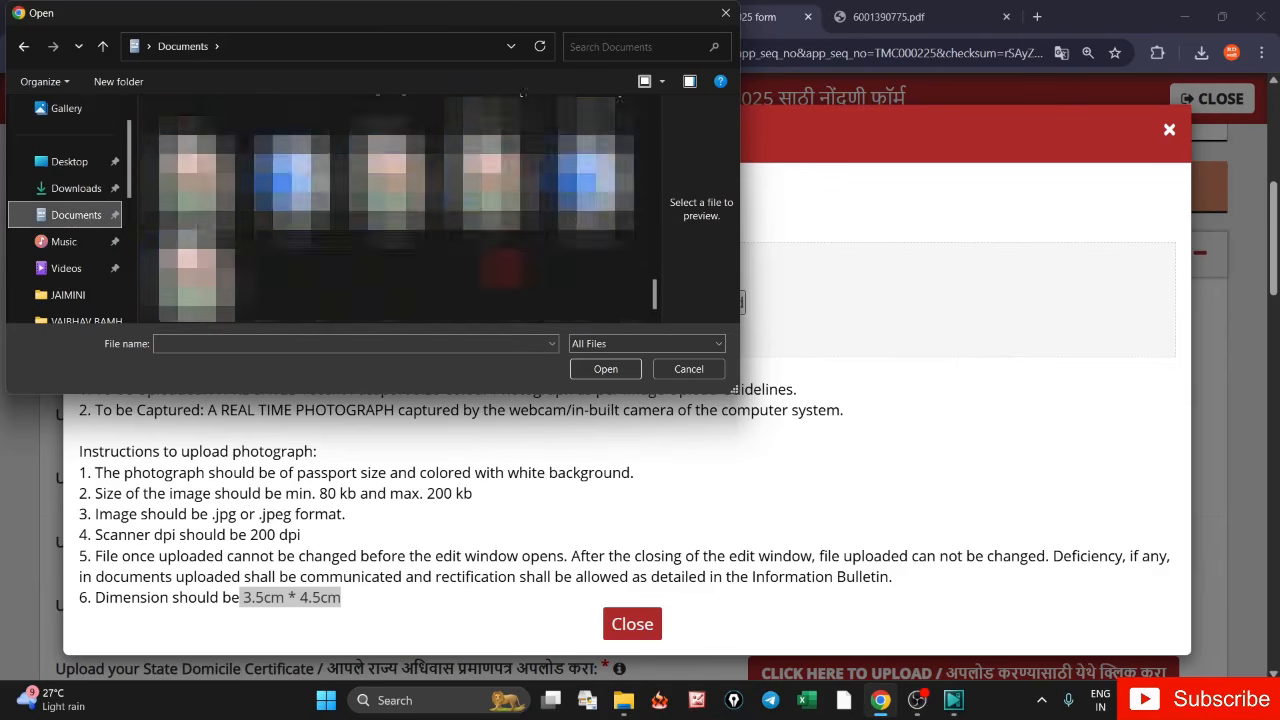
{"action": "scroll", "coordinate": [390, 210], "scroll_direction": "up", "scroll_amount": 2}
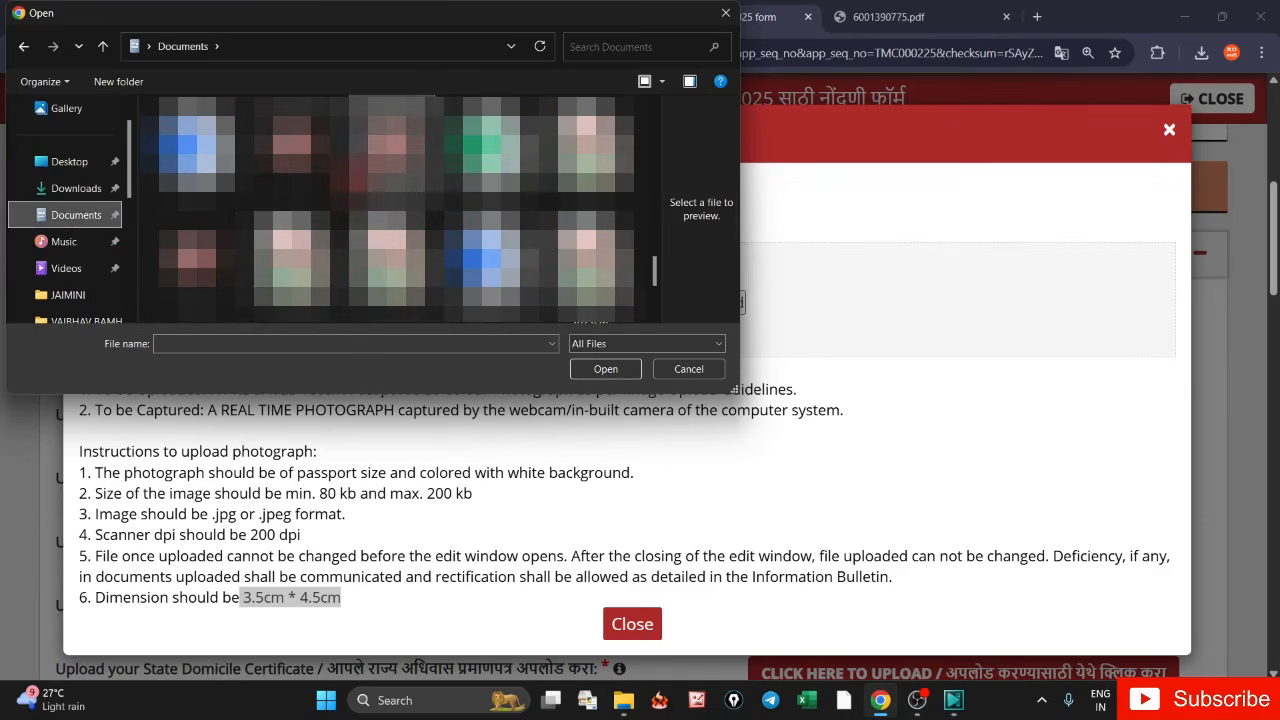
{"action": "left_click", "coordinate": [392, 150]}
{"action": "left_click", "coordinate": [605, 369]}
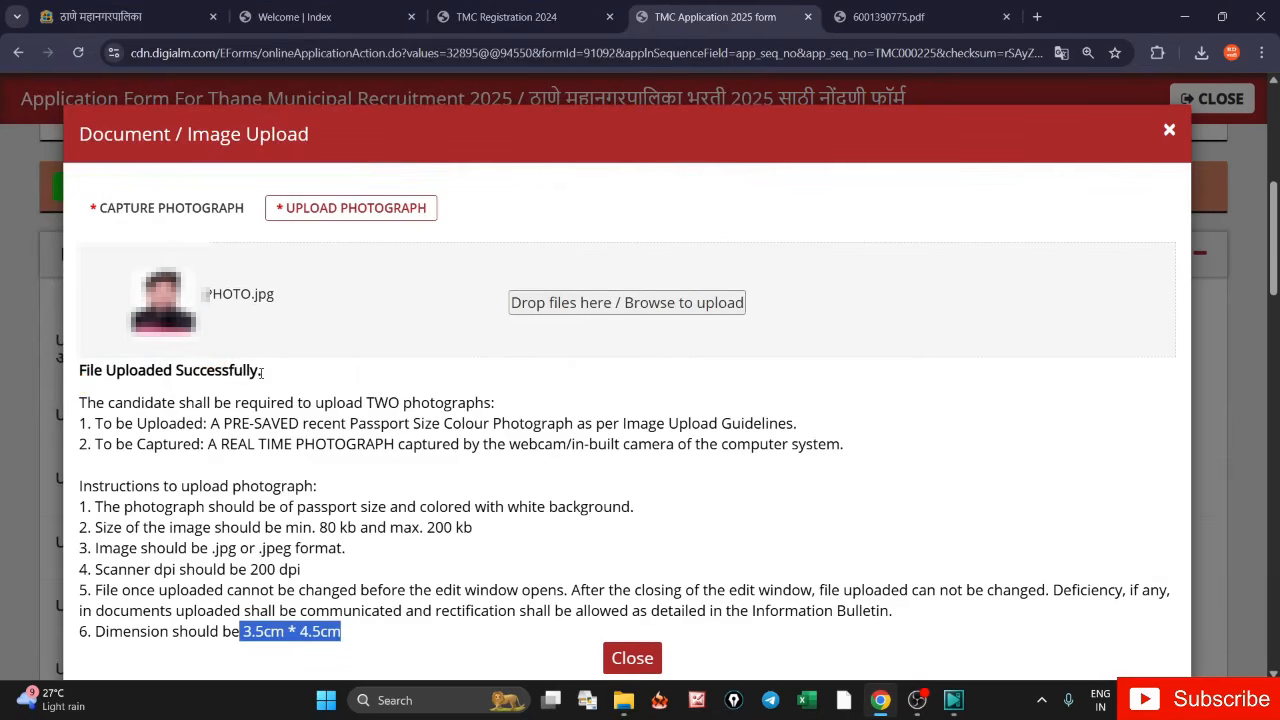
{"action": "left_click_drag", "start_coordinate": [261, 372], "coordinate": [106, 372]}
{"action": "left_click", "coordinate": [71, 385]}
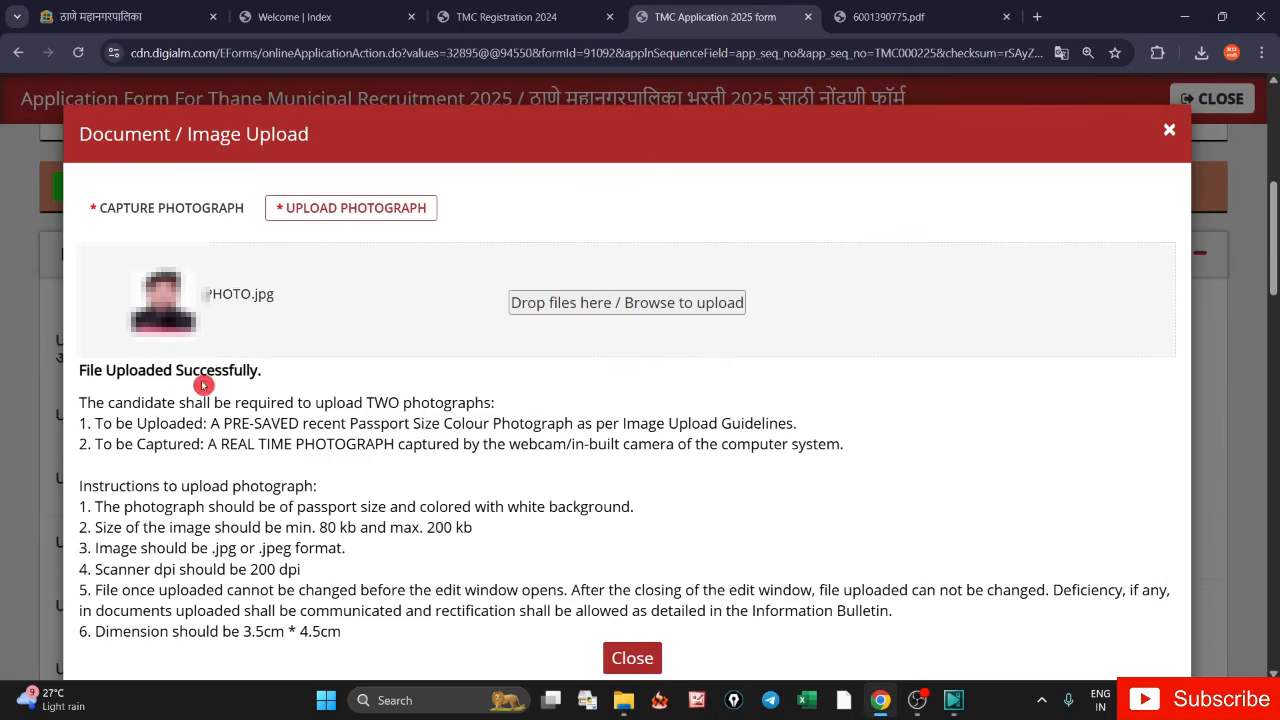
{"action": "scroll", "coordinate": [516, 486], "scroll_direction": "down", "scroll_amount": 3}
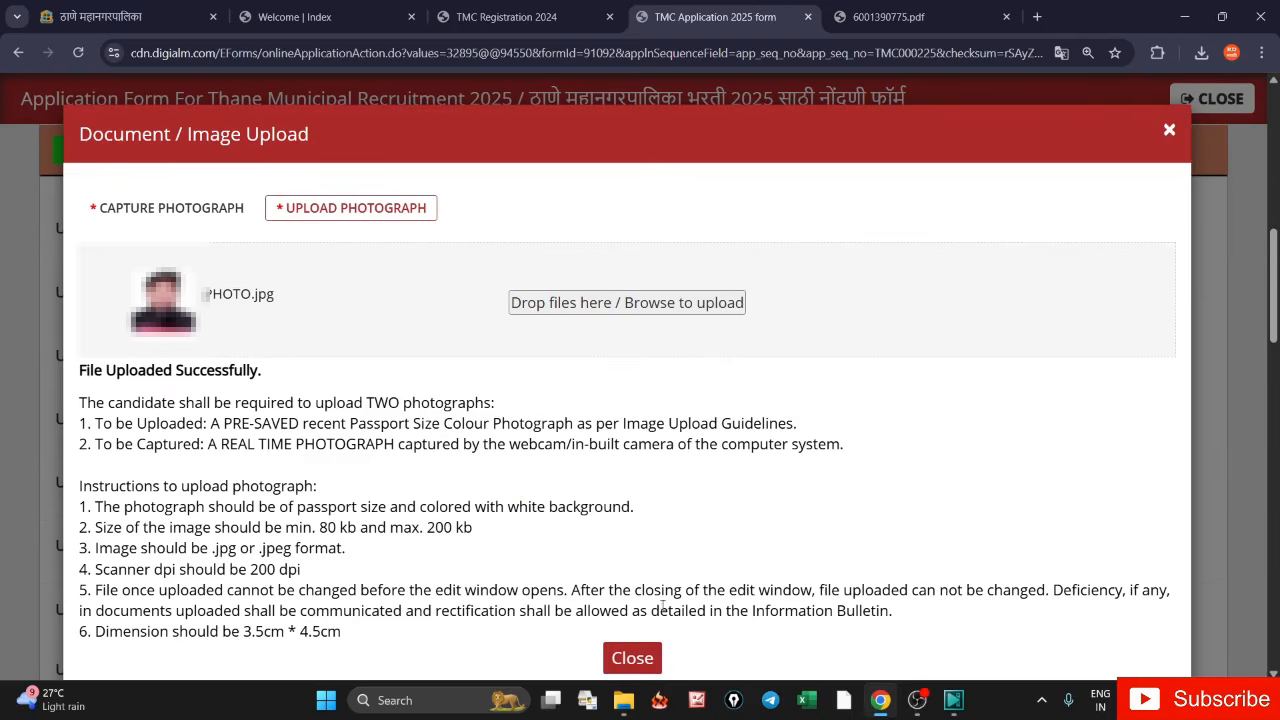
{"action": "left_click", "coordinate": [632, 658]}
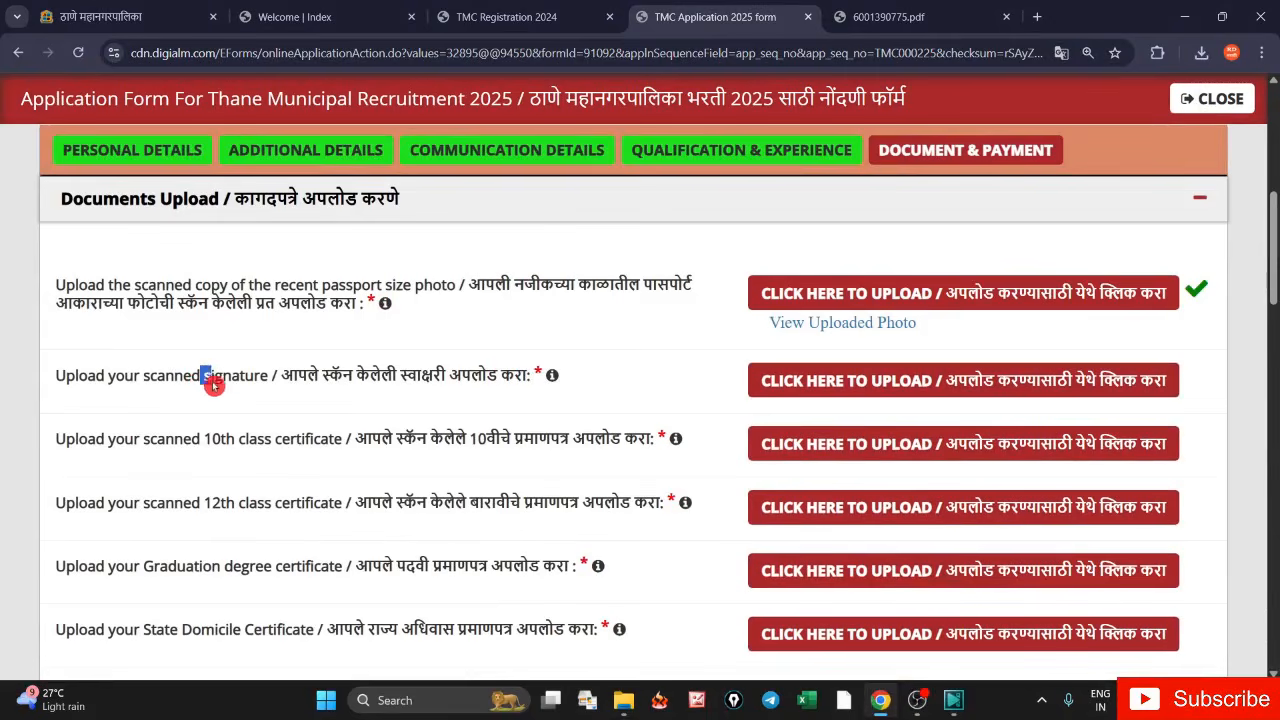
{"action": "mouse_move", "coordinate": [204, 377]}
{"action": "left_mouse_down"}
{"action": "mouse_move", "coordinate": [288, 396]}
{"action": "mouse_move", "coordinate": [589, 411]}
{"action": "left_mouse_up"}
- Review the signature requirements: 10–80 KB JPG, and note the Invalid Values warning
{"action": "left_click", "coordinate": [669, 388]}
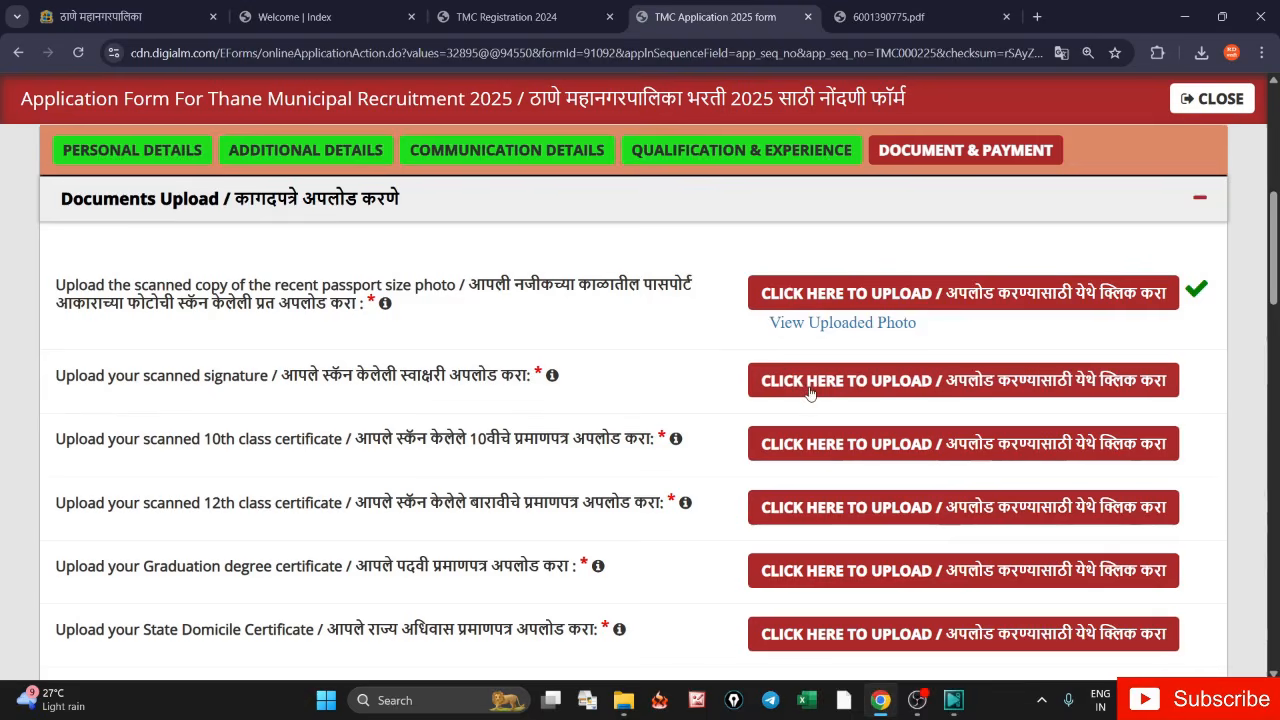
{"action": "left_click", "coordinate": [880, 388]}
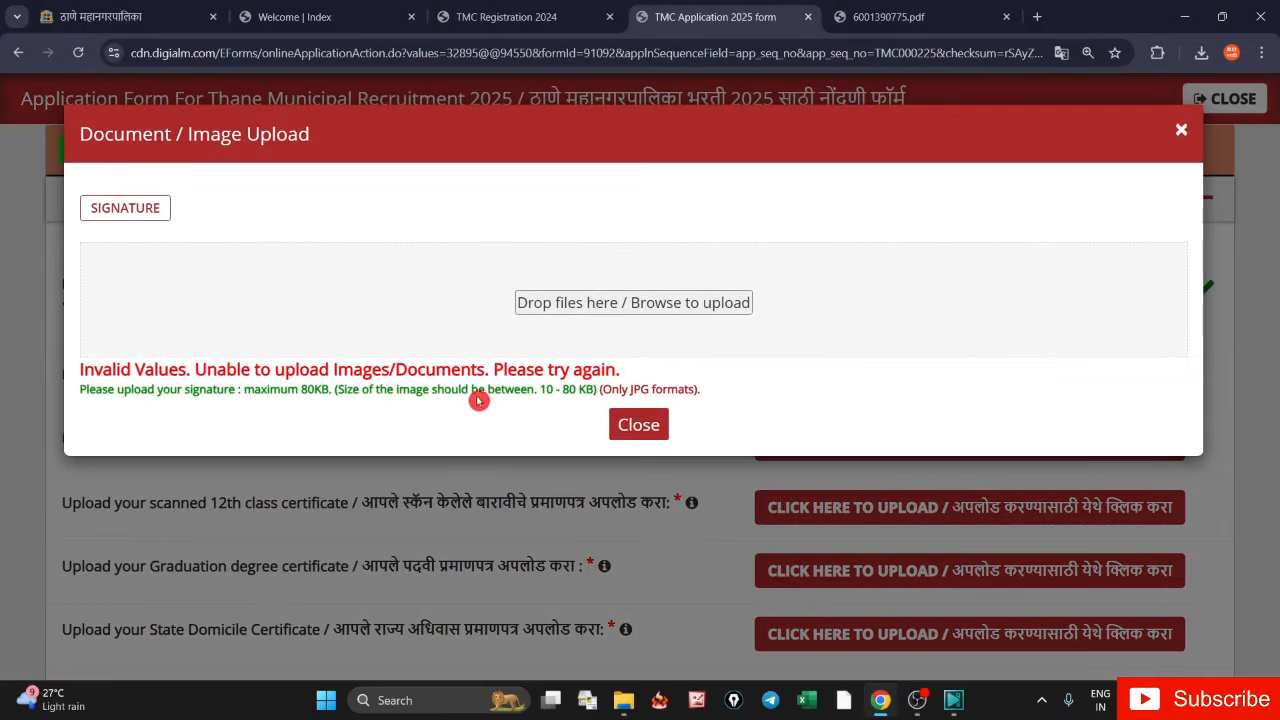
{"action": "left_click_drag", "start_coordinate": [506, 392], "coordinate": [597, 394]}
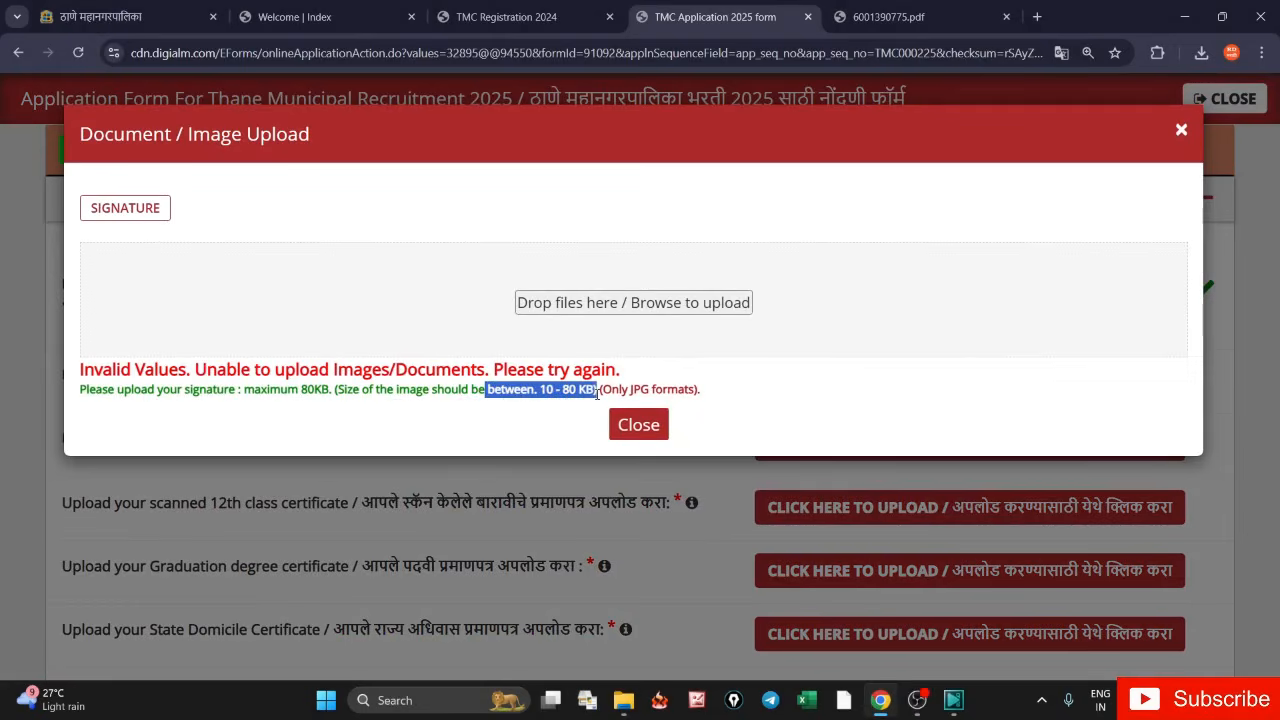
{"action": "double_click", "coordinate": [640, 389]}
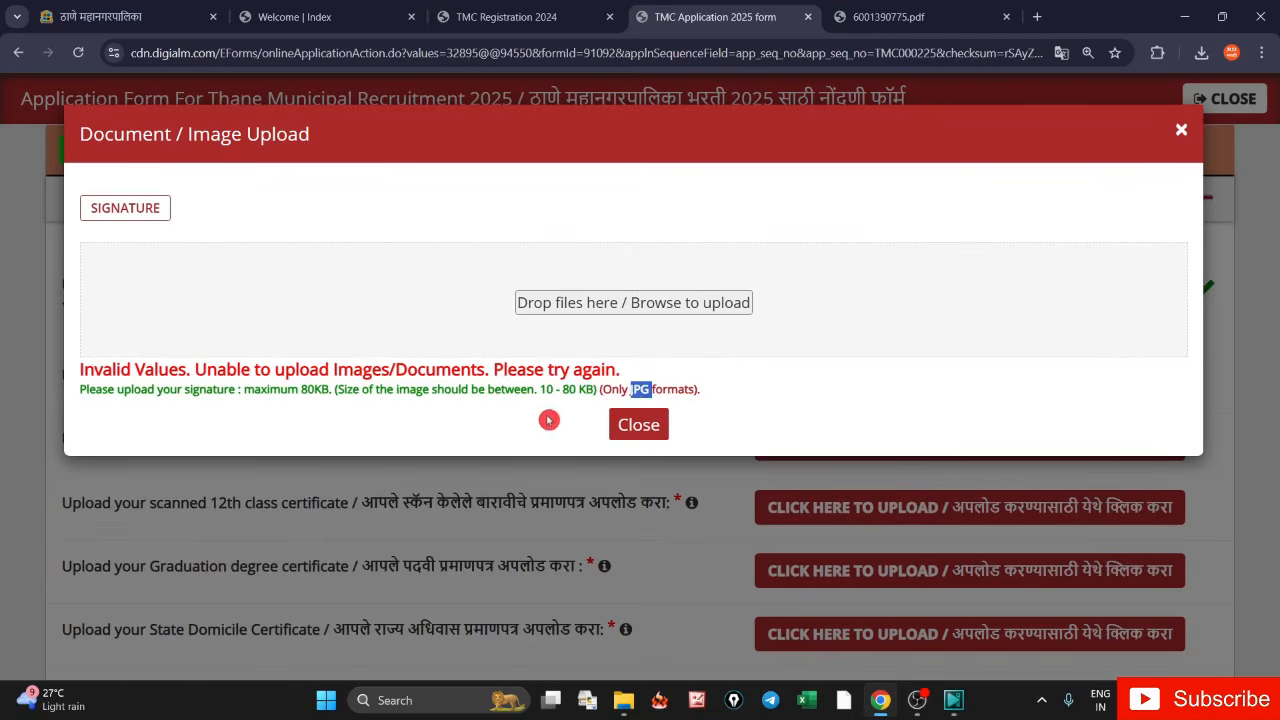
{"action": "left_click_drag", "start_coordinate": [78, 373], "coordinate": [196, 370]}
{"action": "left_click", "coordinate": [436, 437]}
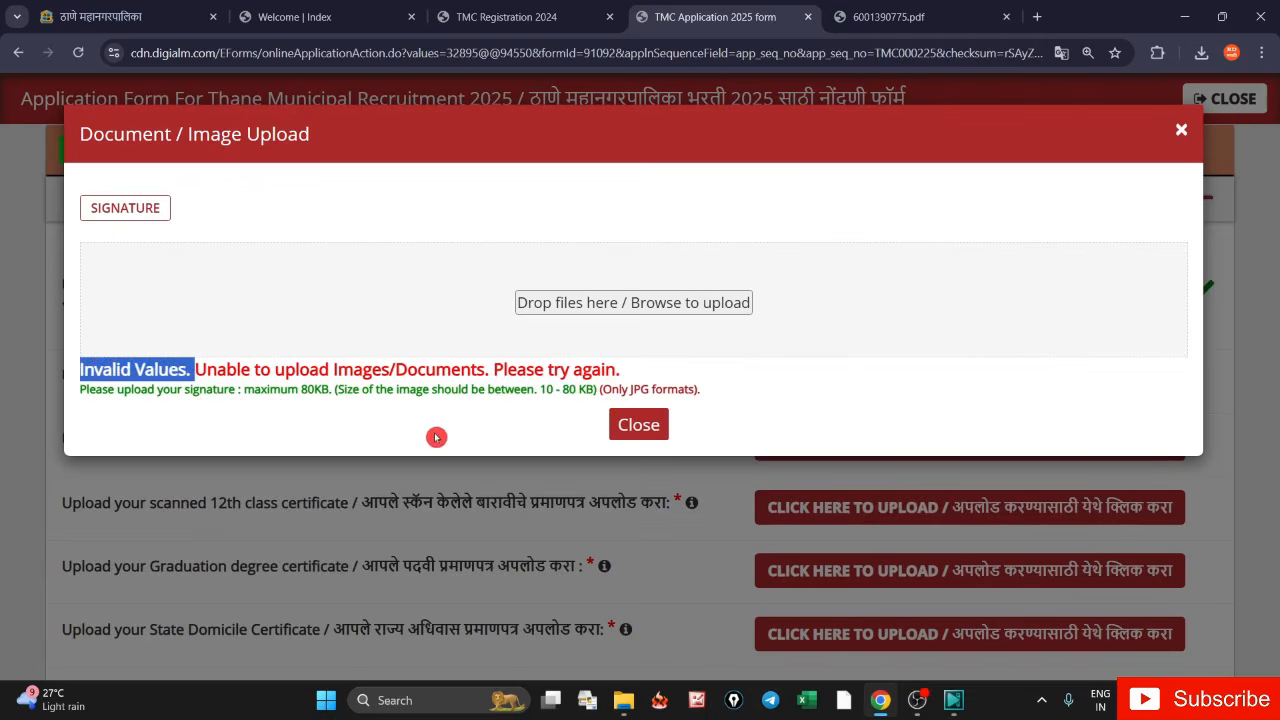
{"action": "double_click", "coordinate": [635, 390]}
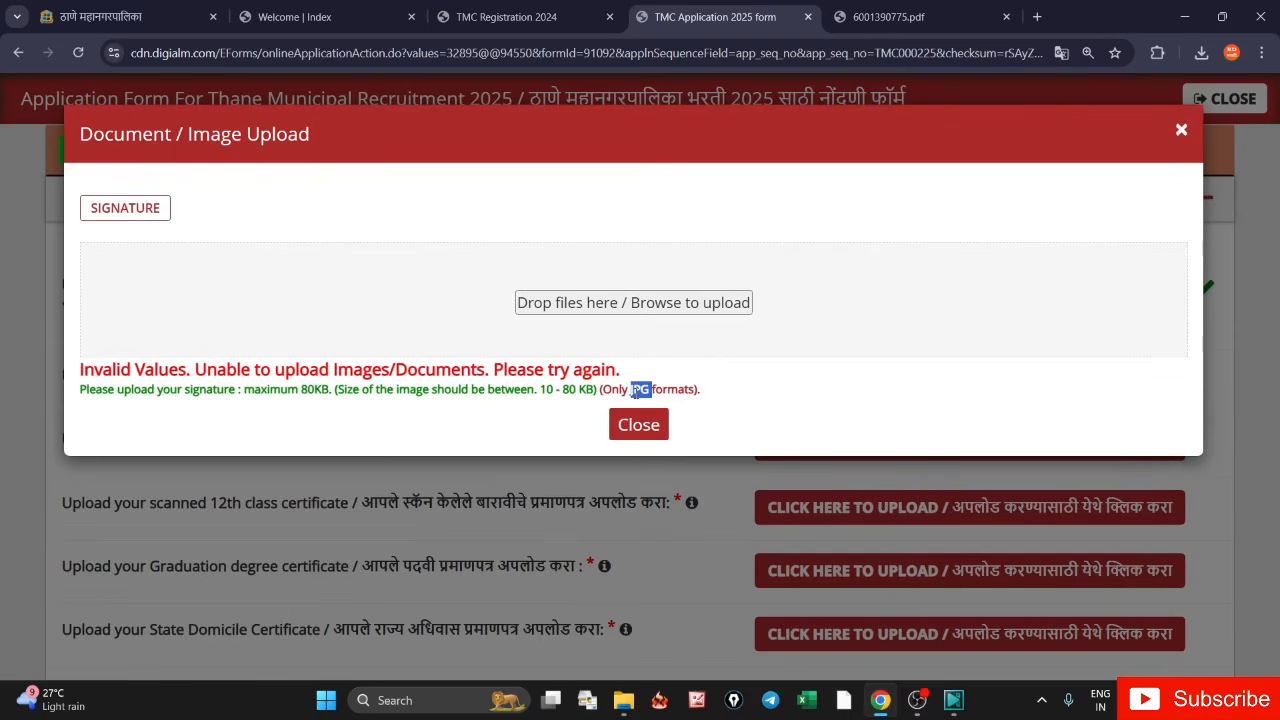
{"action": "left_click", "coordinate": [562, 420]}
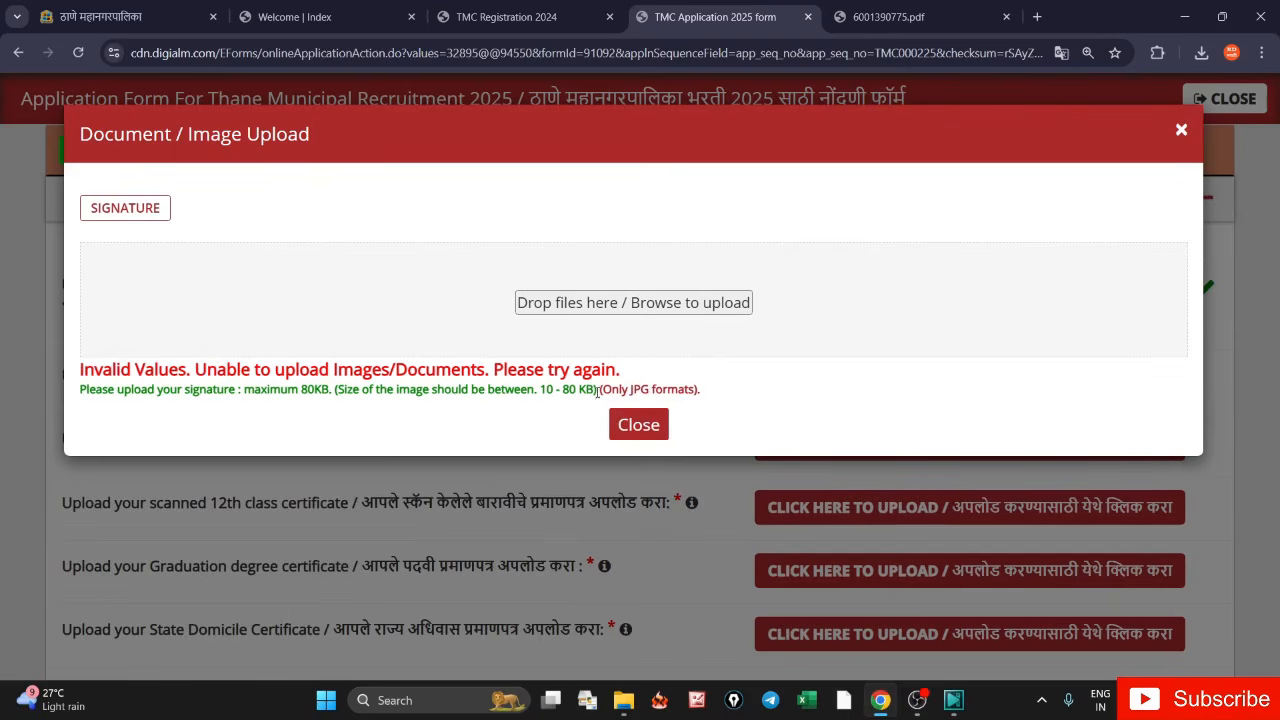
- Upload SIGN.jpg as the signature and close the upload window
{"action": "left_click", "coordinate": [554, 316]}
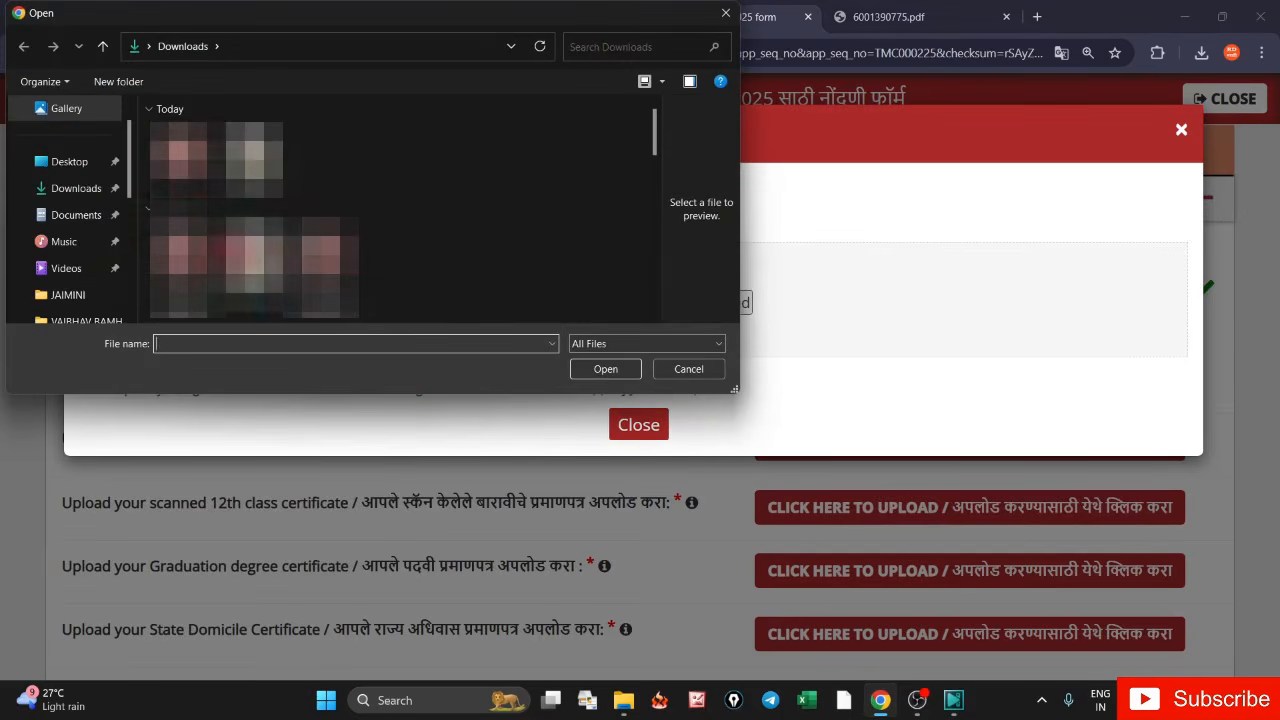
{"action": "type", "text": "SIGN"}
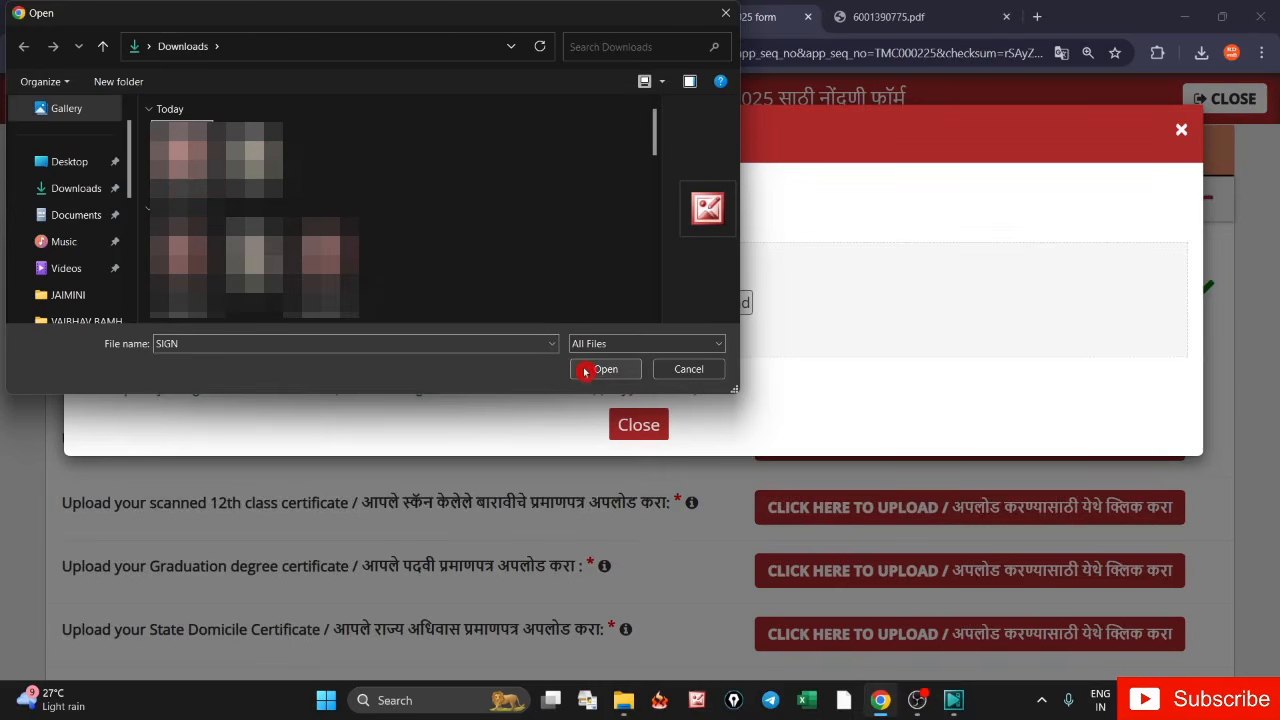
{"action": "left_click", "coordinate": [597, 366]}
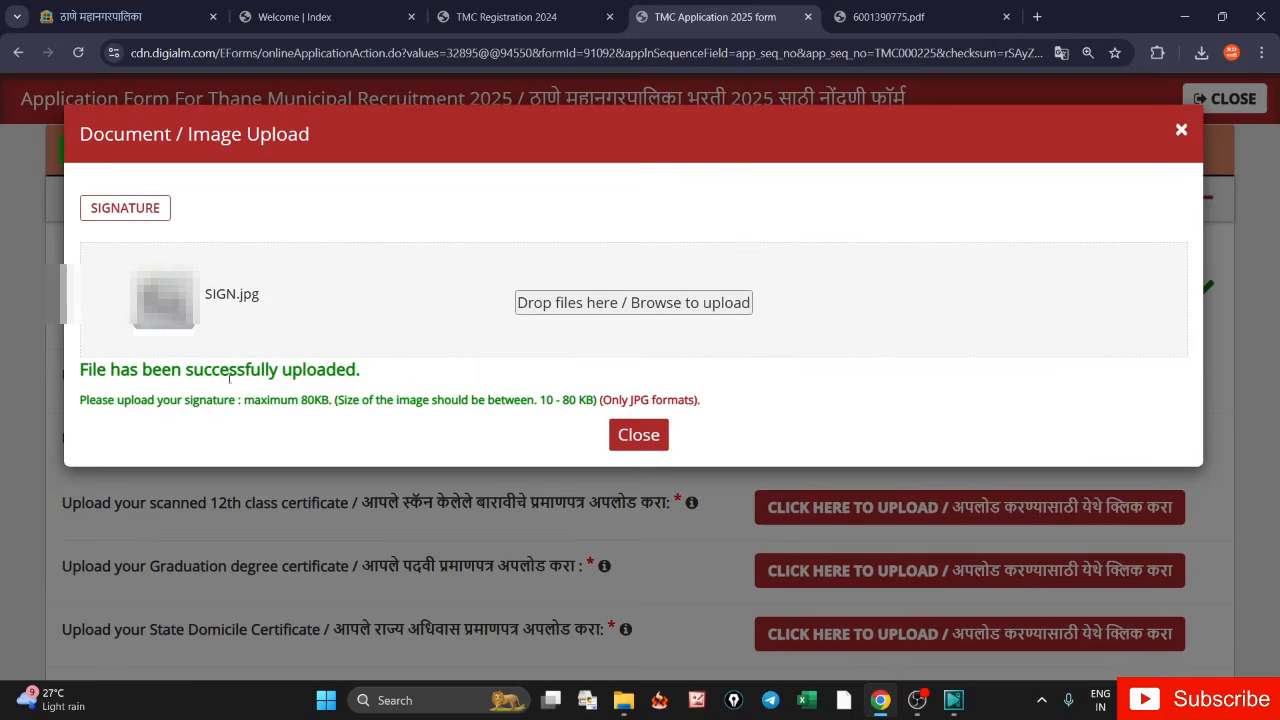
{"action": "left_click", "coordinate": [651, 447]}
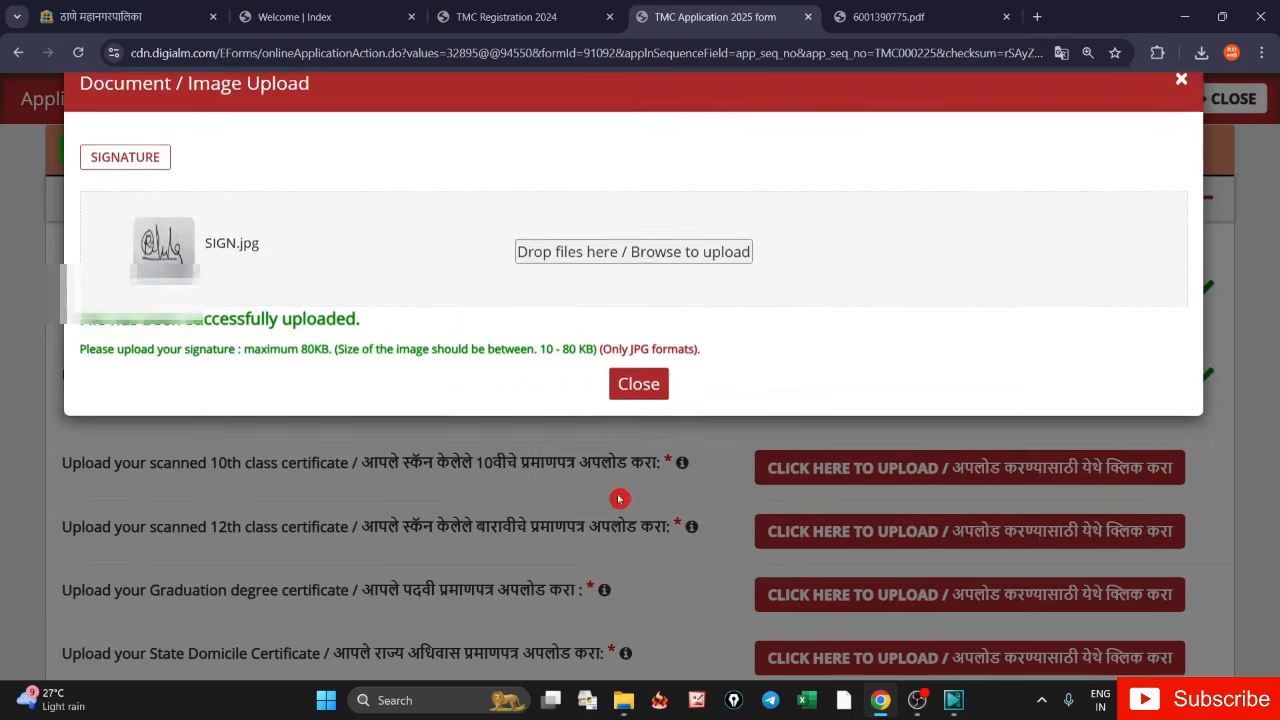
{"action": "left_click_drag", "start_coordinate": [166, 462], "coordinate": [327, 479]}
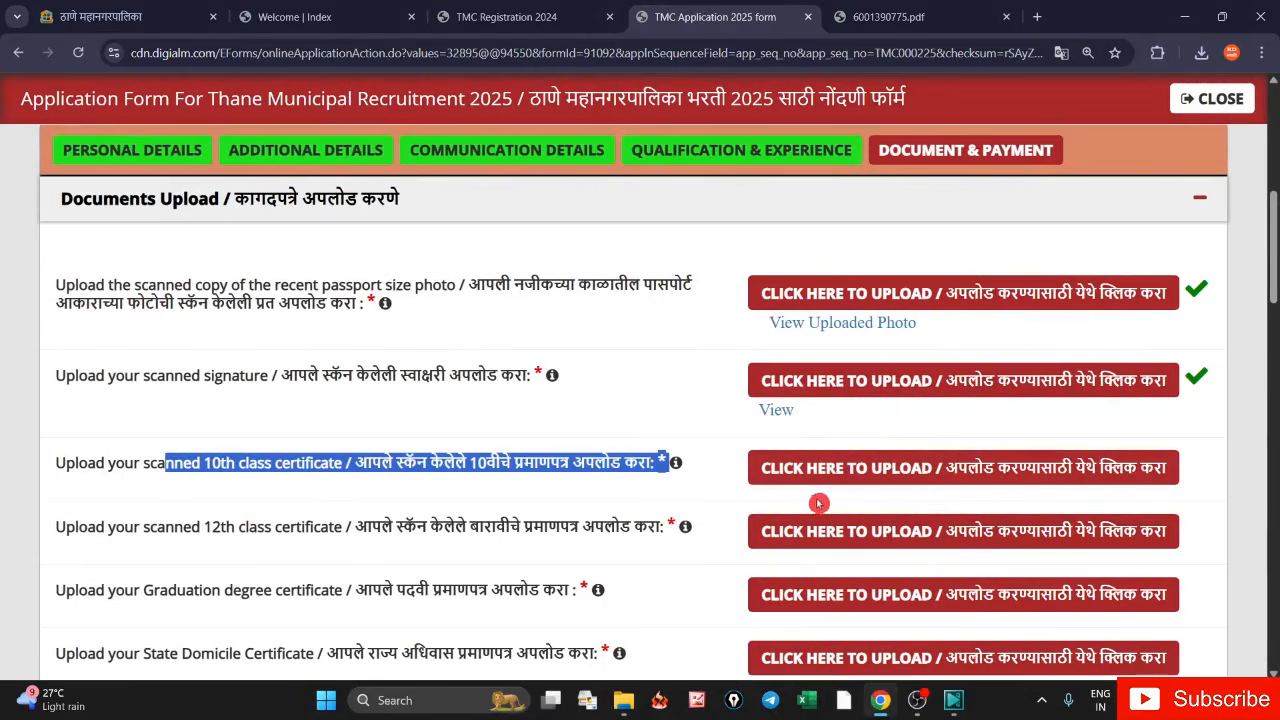
{"action": "left_click", "coordinate": [756, 480]}
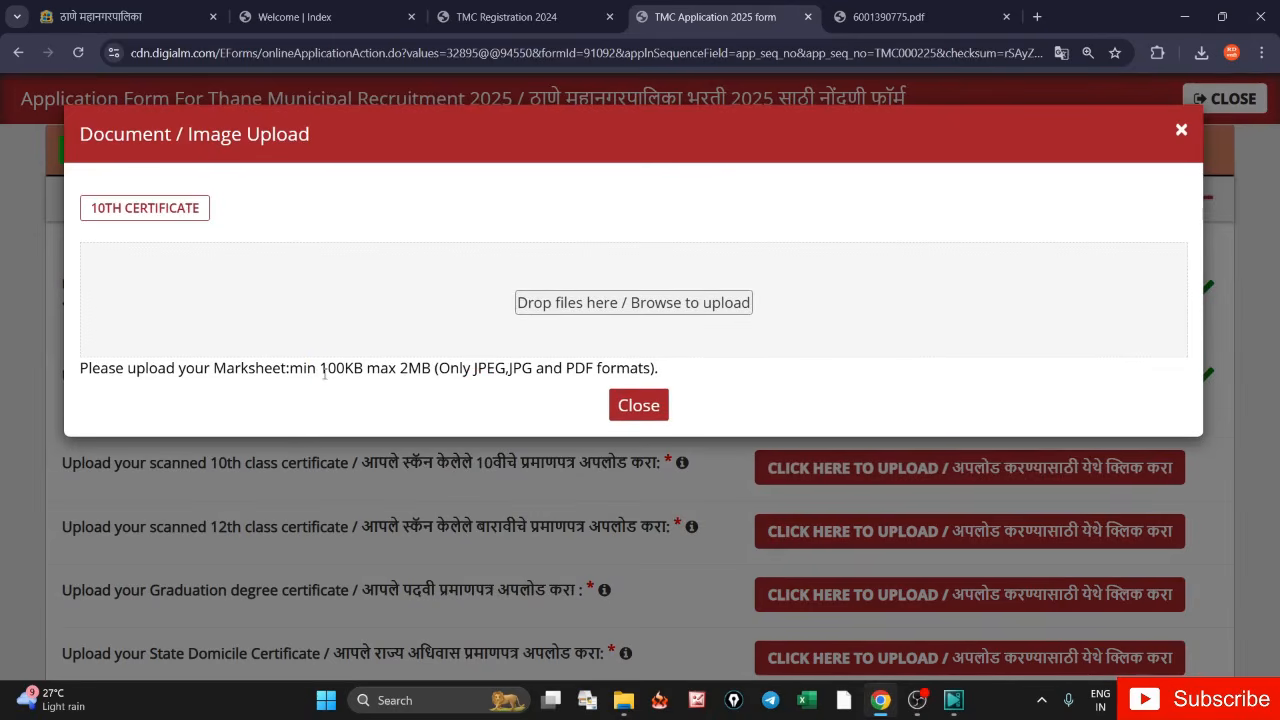
- Point out the 10th certificate limits: 100KB to 2MB, JPEG, JPG or PDF
{"action": "left_click_drag", "start_coordinate": [317, 370], "coordinate": [431, 374]}
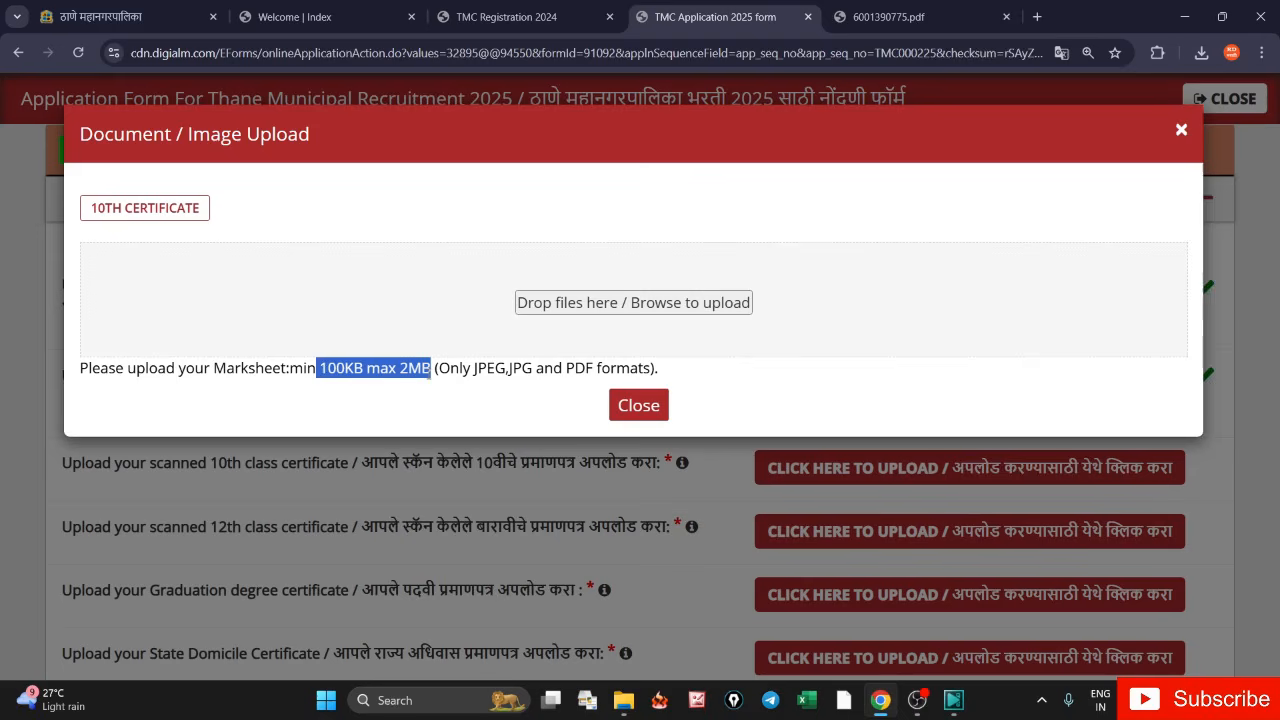
{"action": "left_click", "coordinate": [324, 372]}
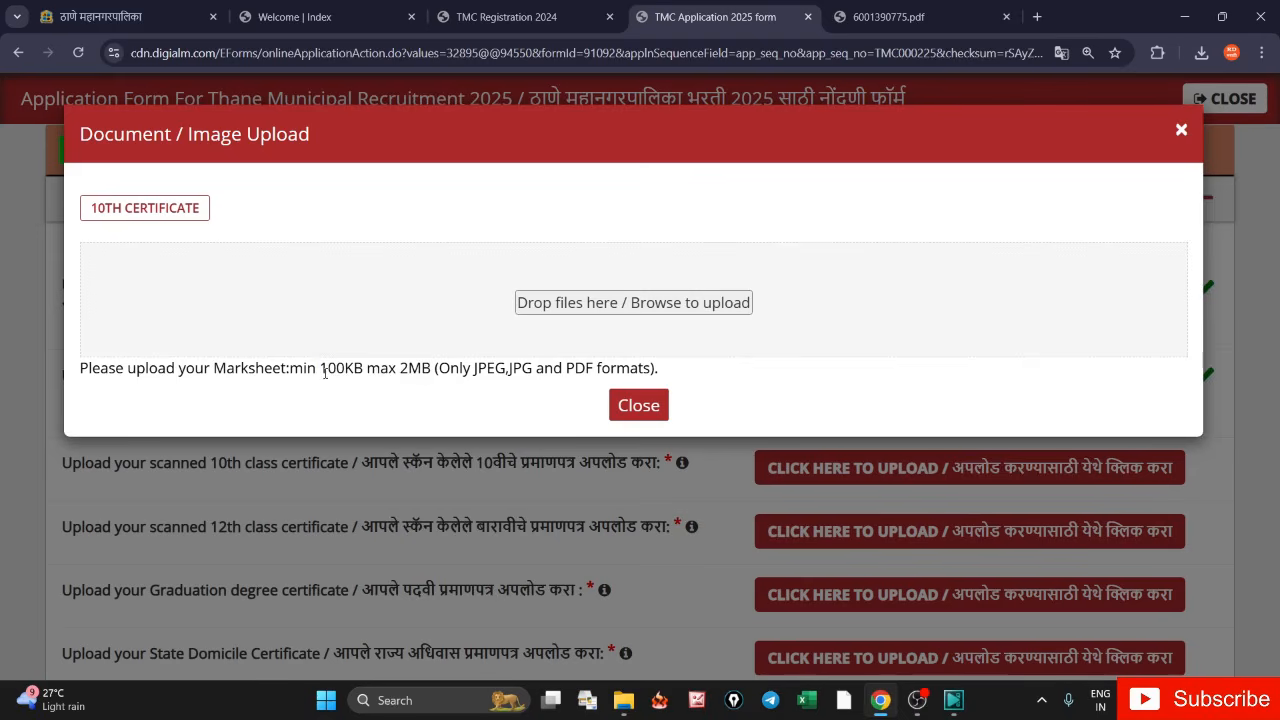
{"action": "left_click_drag", "start_coordinate": [320, 370], "coordinate": [598, 385]}
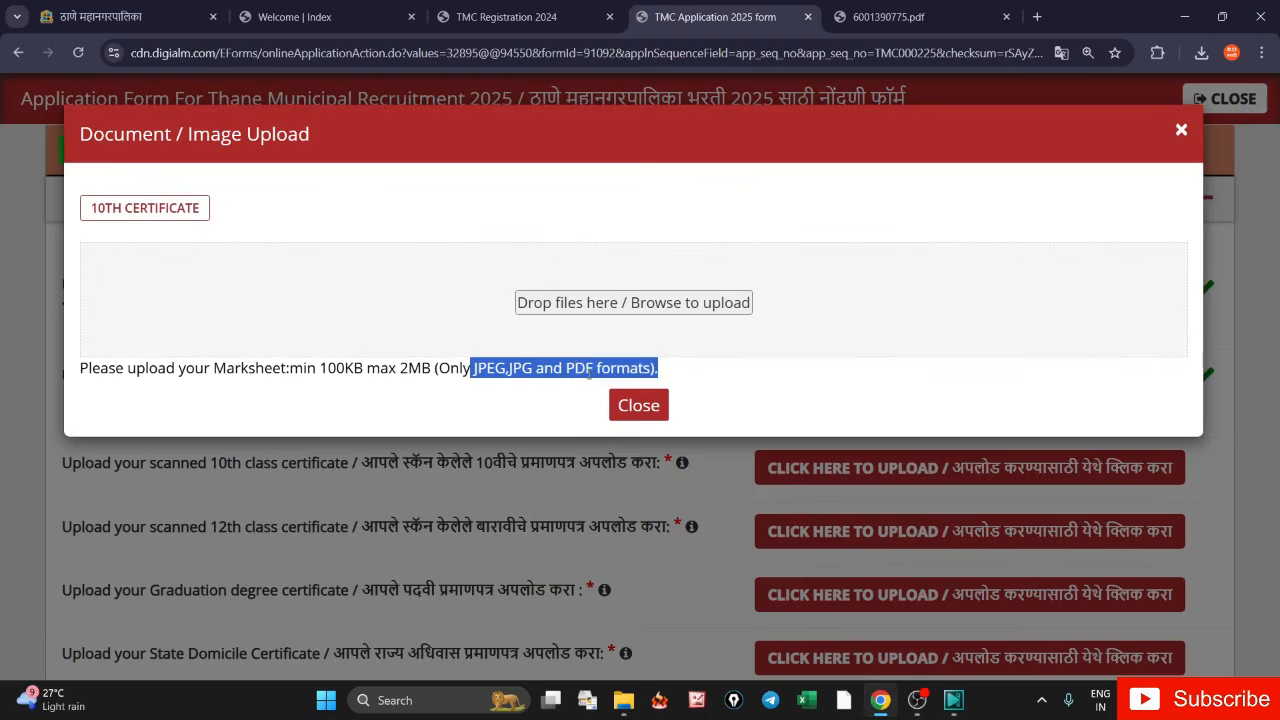
{"action": "left_click", "coordinate": [516, 409]}
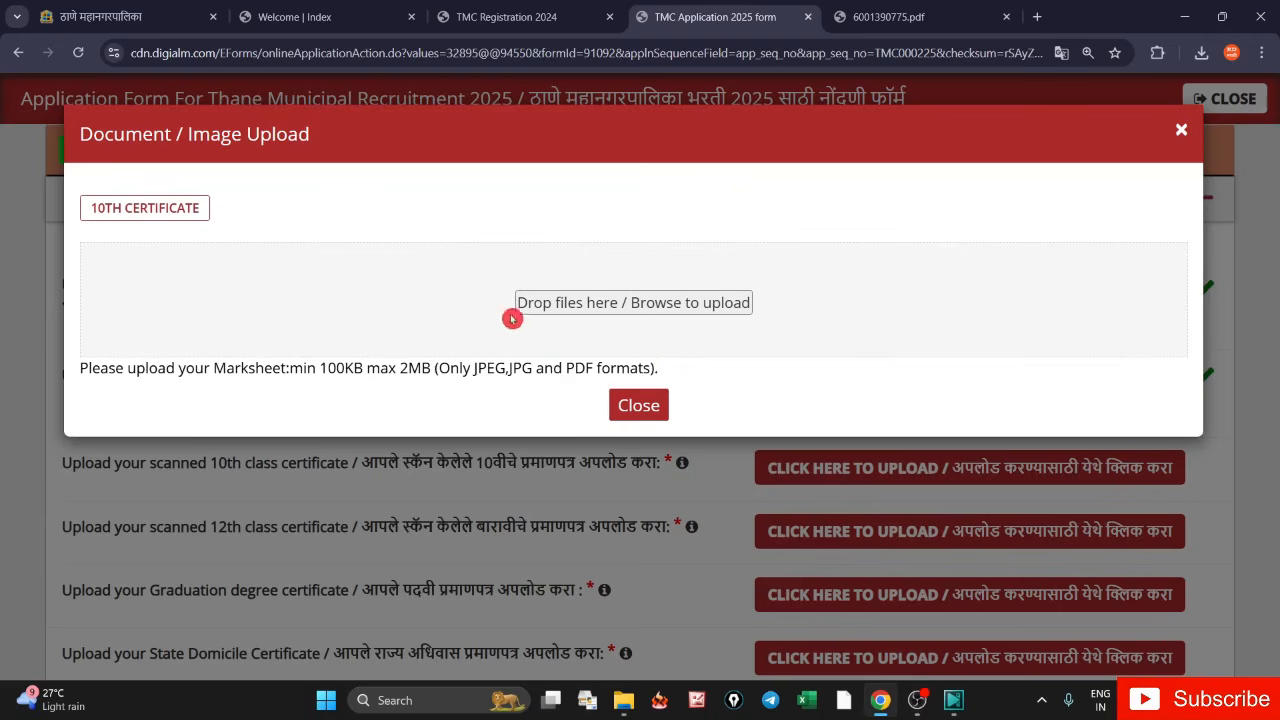
- Upload SSC CERTIFICATE.pdf from Documents as the 10th class certificate
{"action": "left_click", "coordinate": [563, 308]}
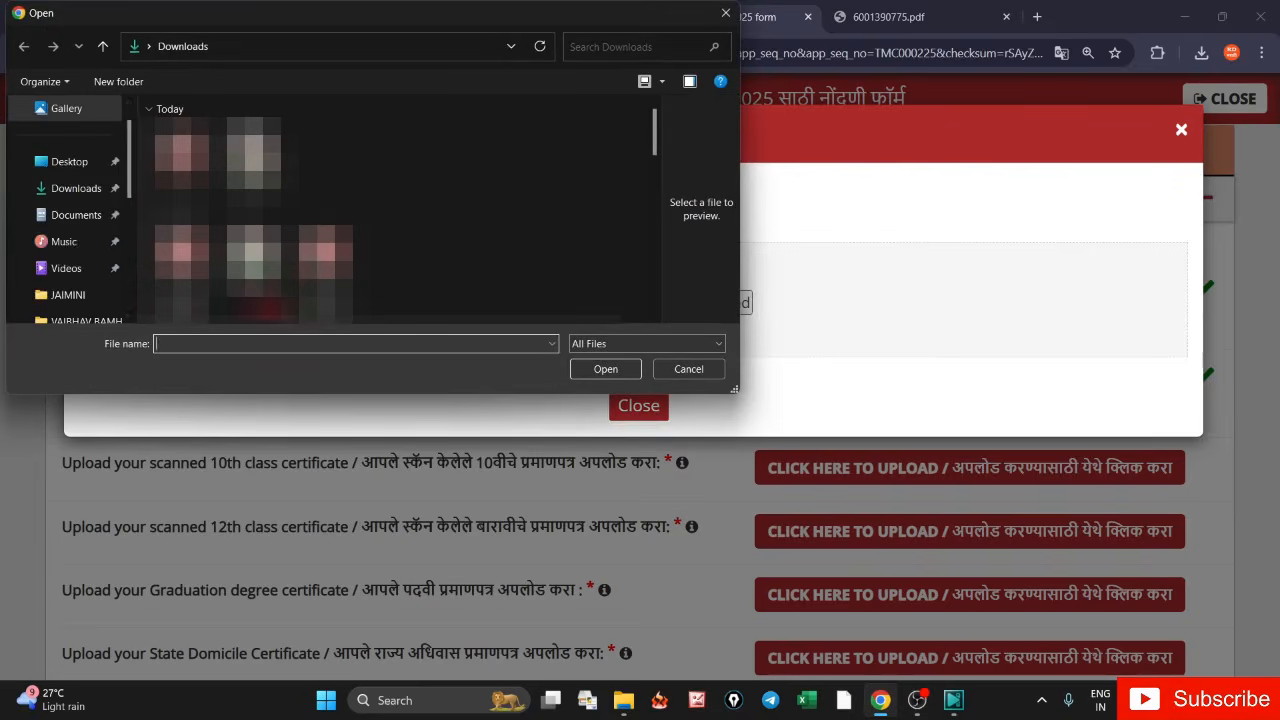
{"action": "left_click", "coordinate": [70, 215]}
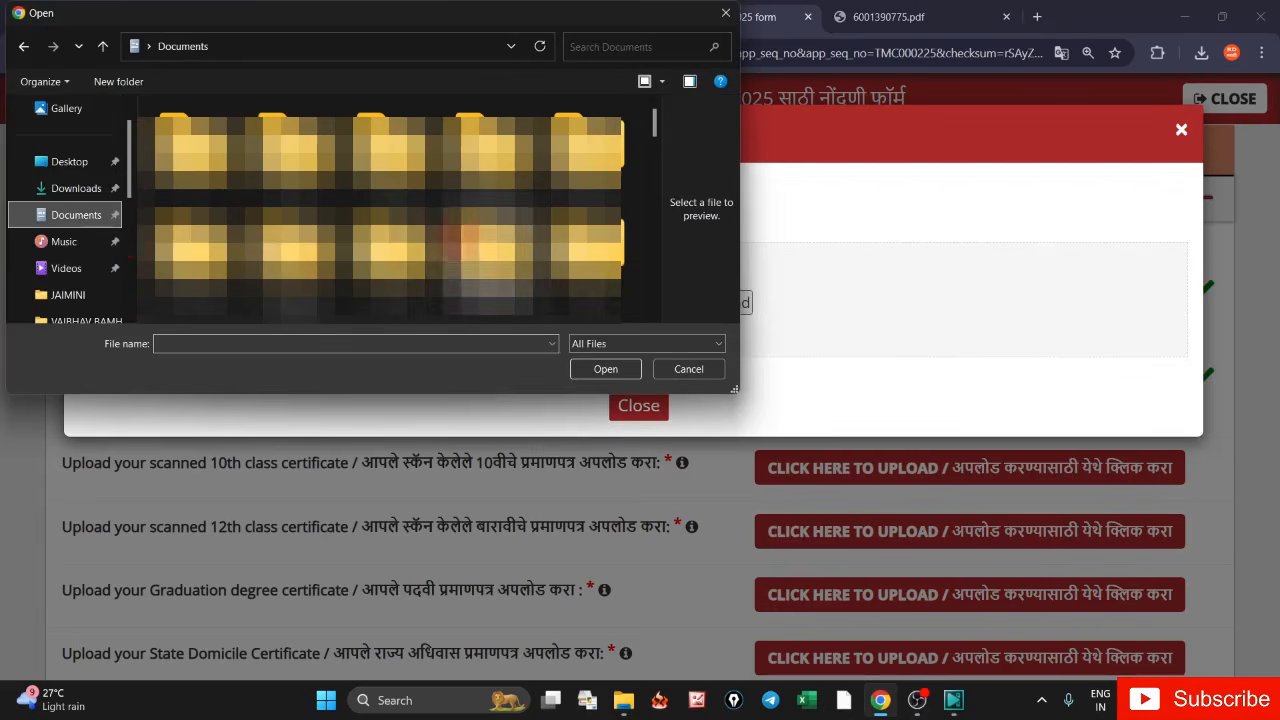
{"action": "scroll", "coordinate": [380, 210], "scroll_direction": "down", "scroll_amount": 3}
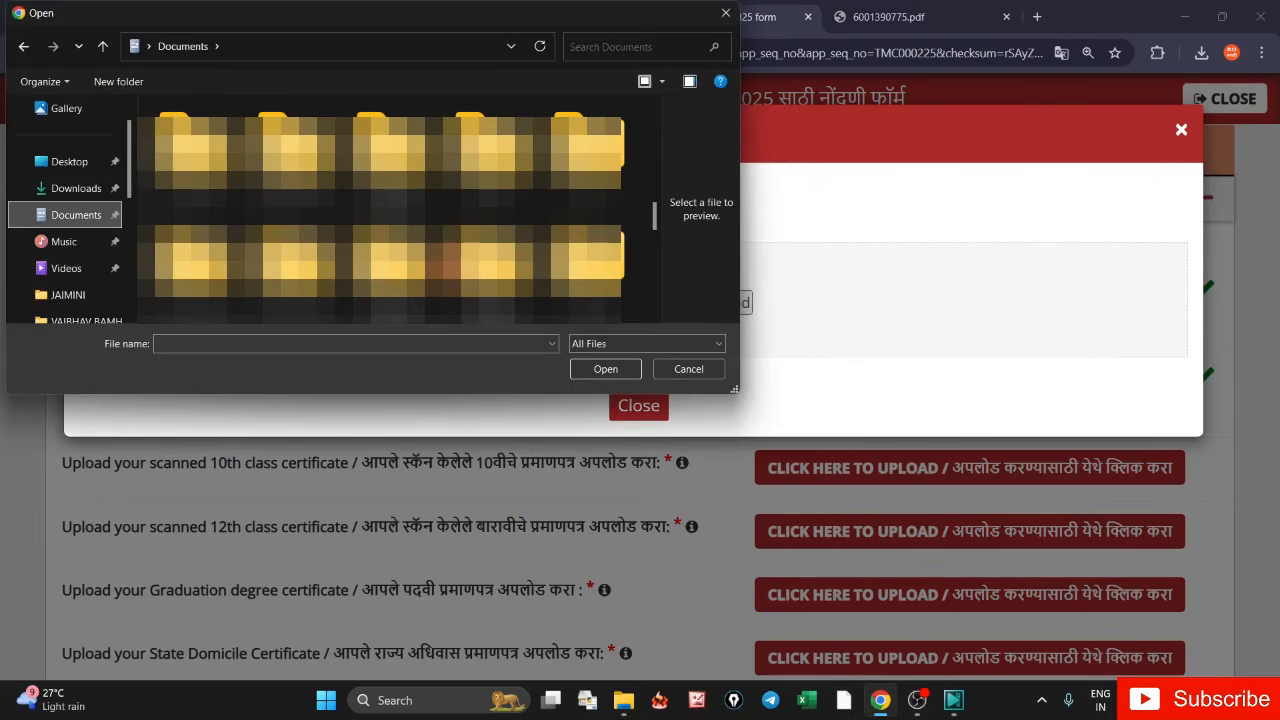
{"action": "scroll", "coordinate": [380, 214], "scroll_direction": "down", "scroll_amount": 2}
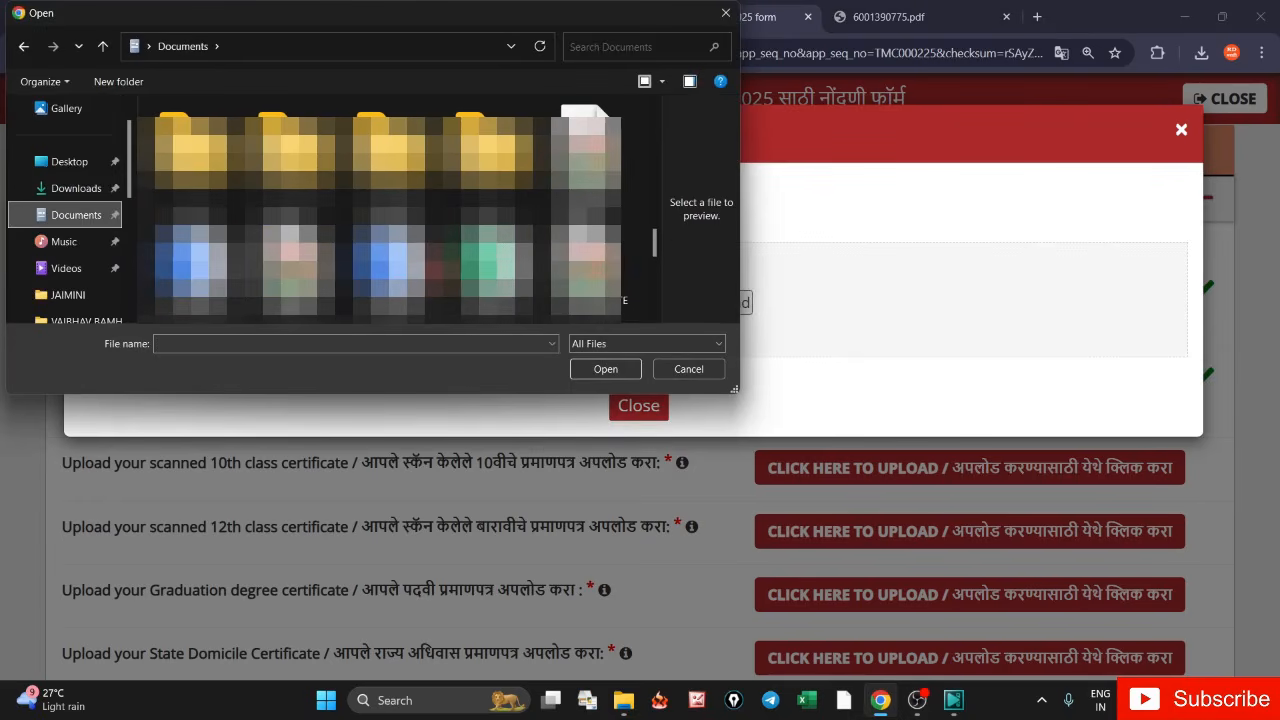
{"action": "scroll", "coordinate": [380, 214], "scroll_direction": "down", "scroll_amount": 2}
{"action": "left_click", "coordinate": [286, 228]}
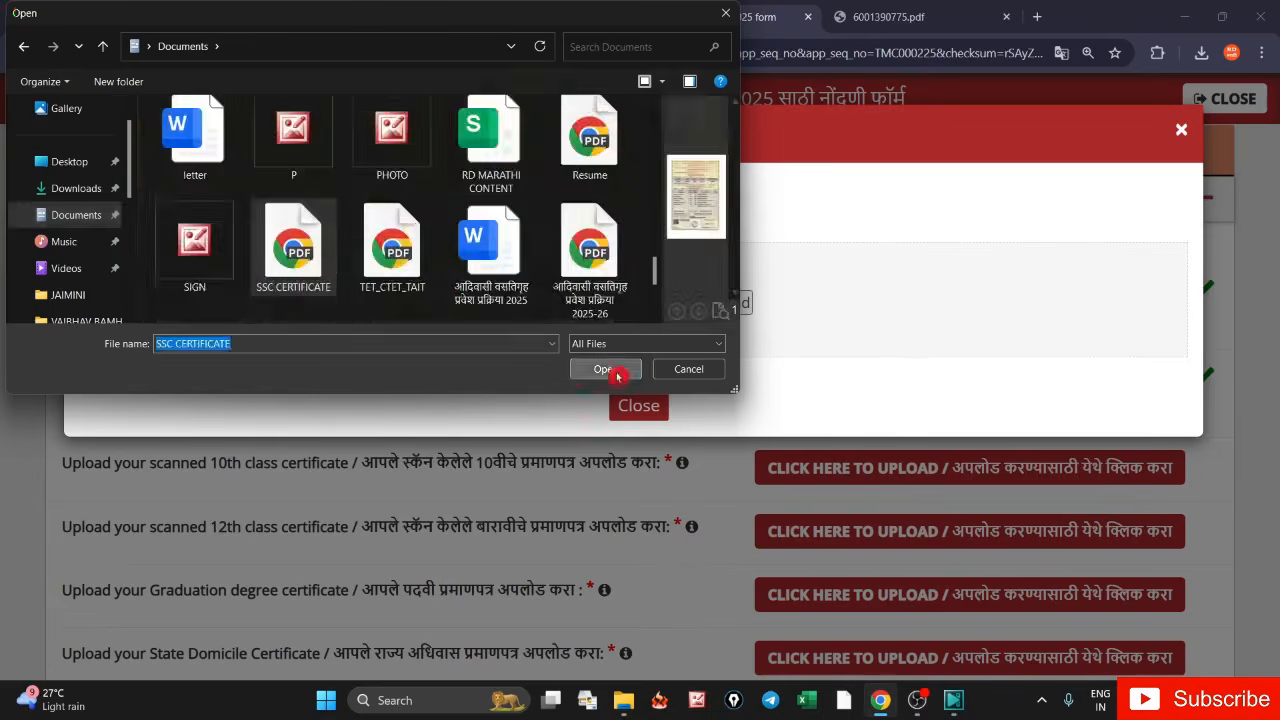
{"action": "left_click", "coordinate": [605, 369]}
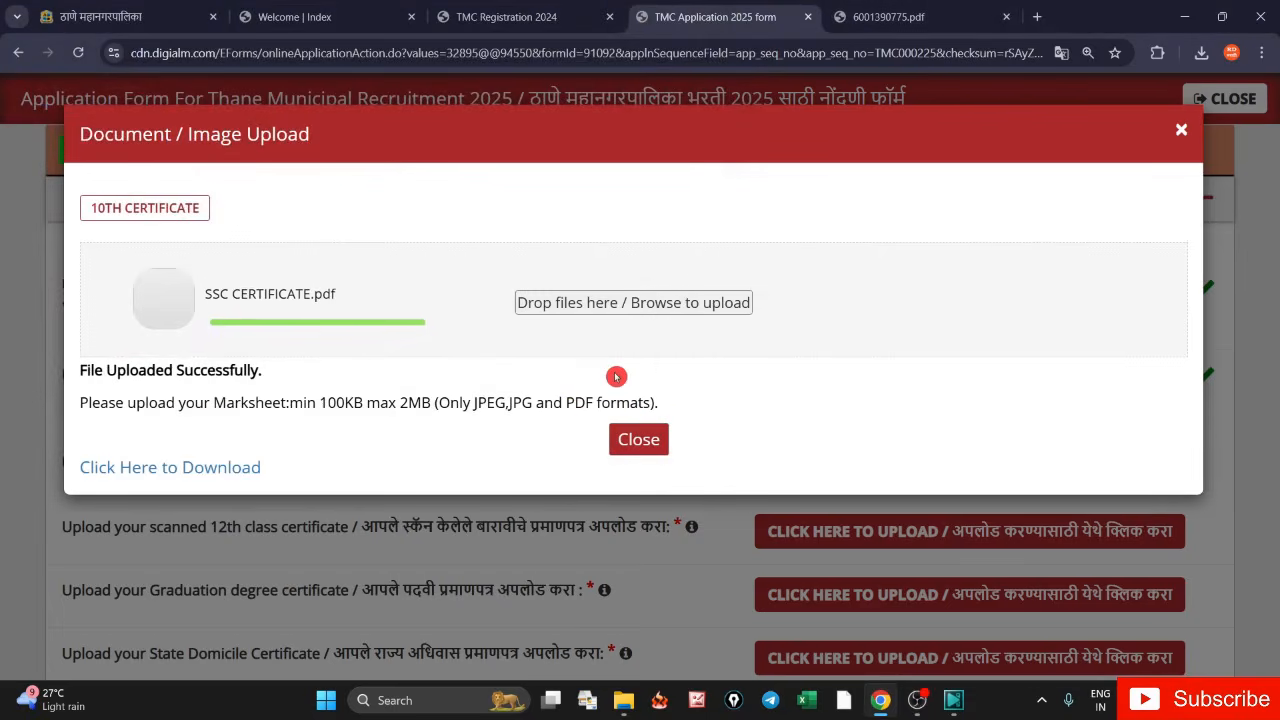
{"action": "left_click_drag", "start_coordinate": [72, 371], "coordinate": [265, 386]}
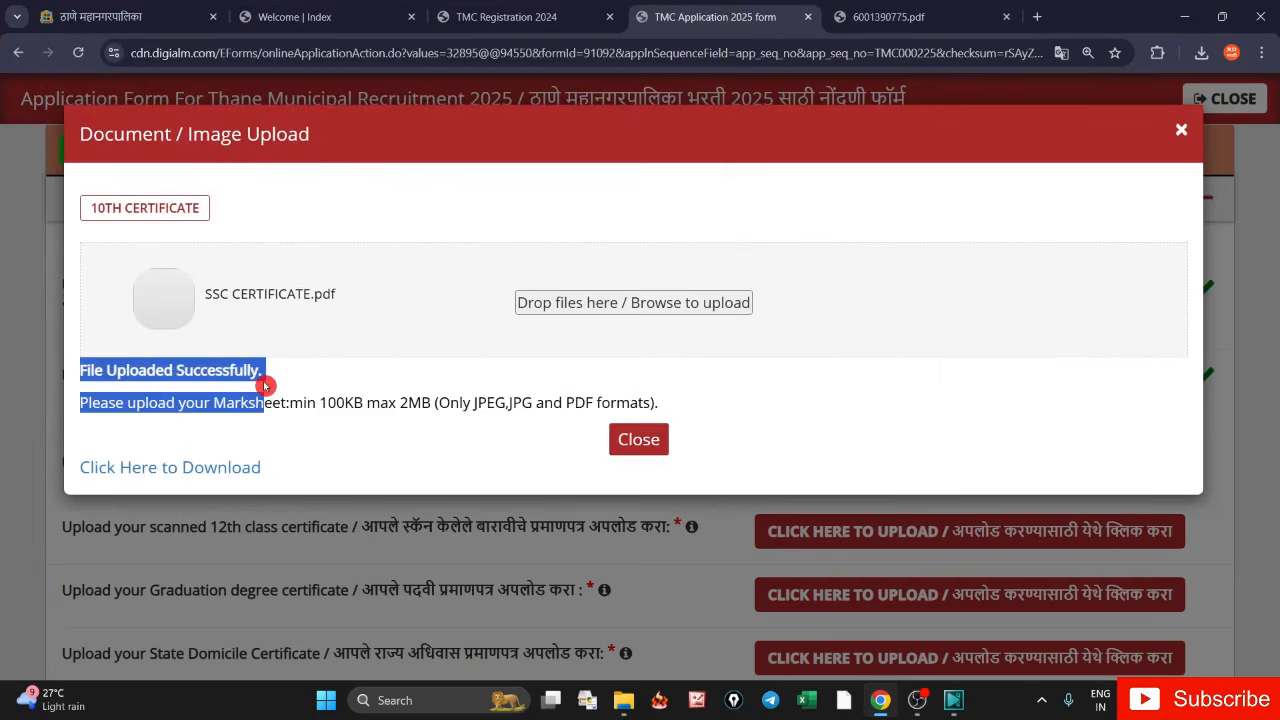
{"action": "left_click", "coordinate": [298, 405]}
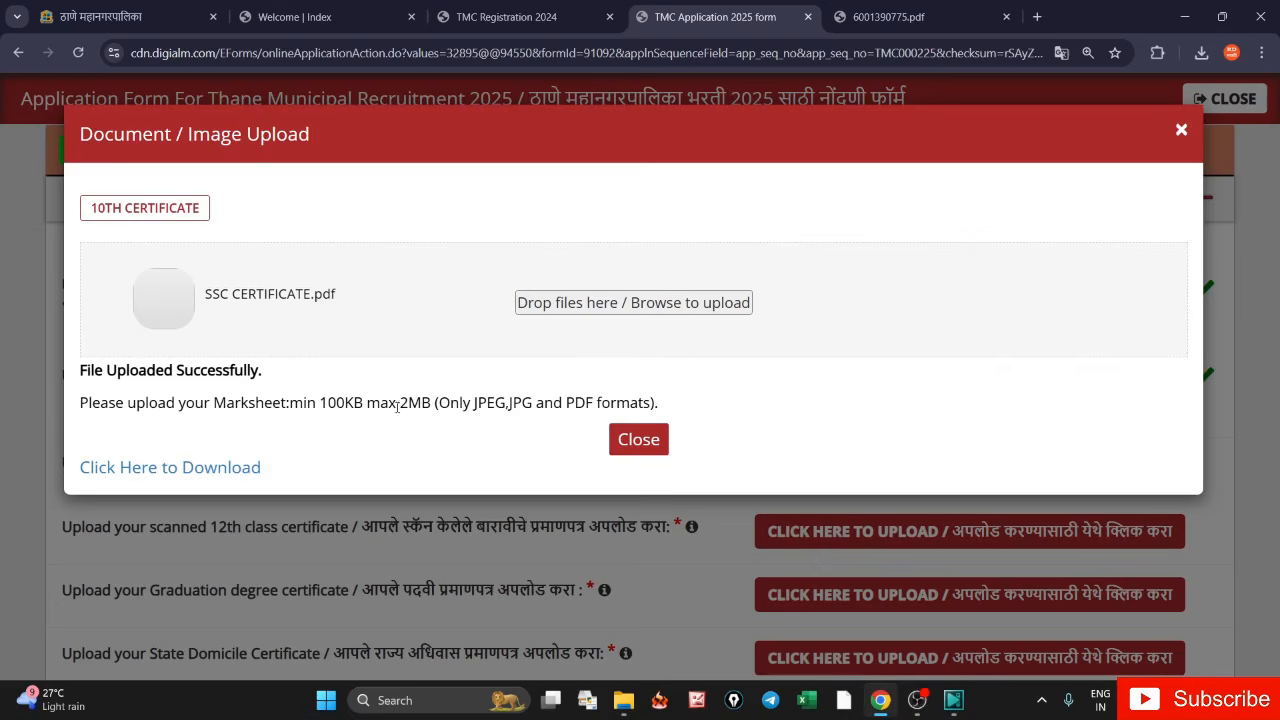
{"action": "left_click", "coordinate": [601, 436]}
{"action": "left_click", "coordinate": [665, 441]}
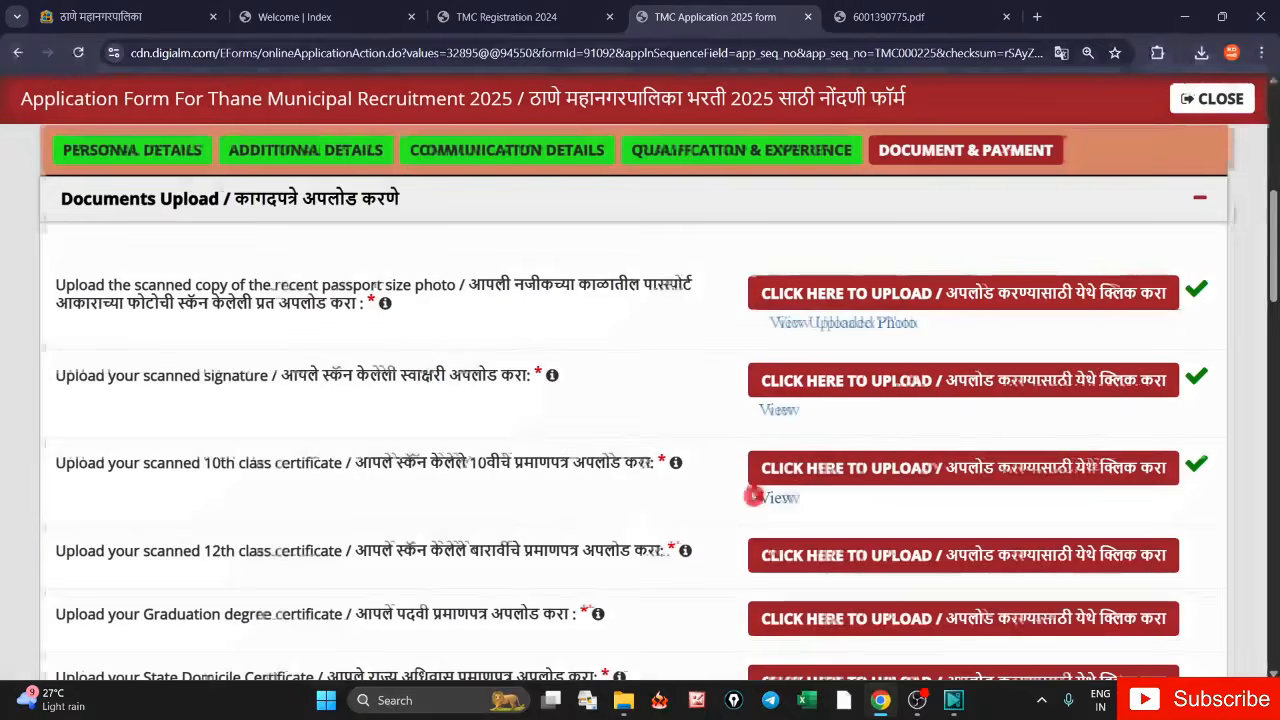
{"action": "scroll", "coordinate": [660, 440], "scroll_direction": "down", "scroll_amount": 2}
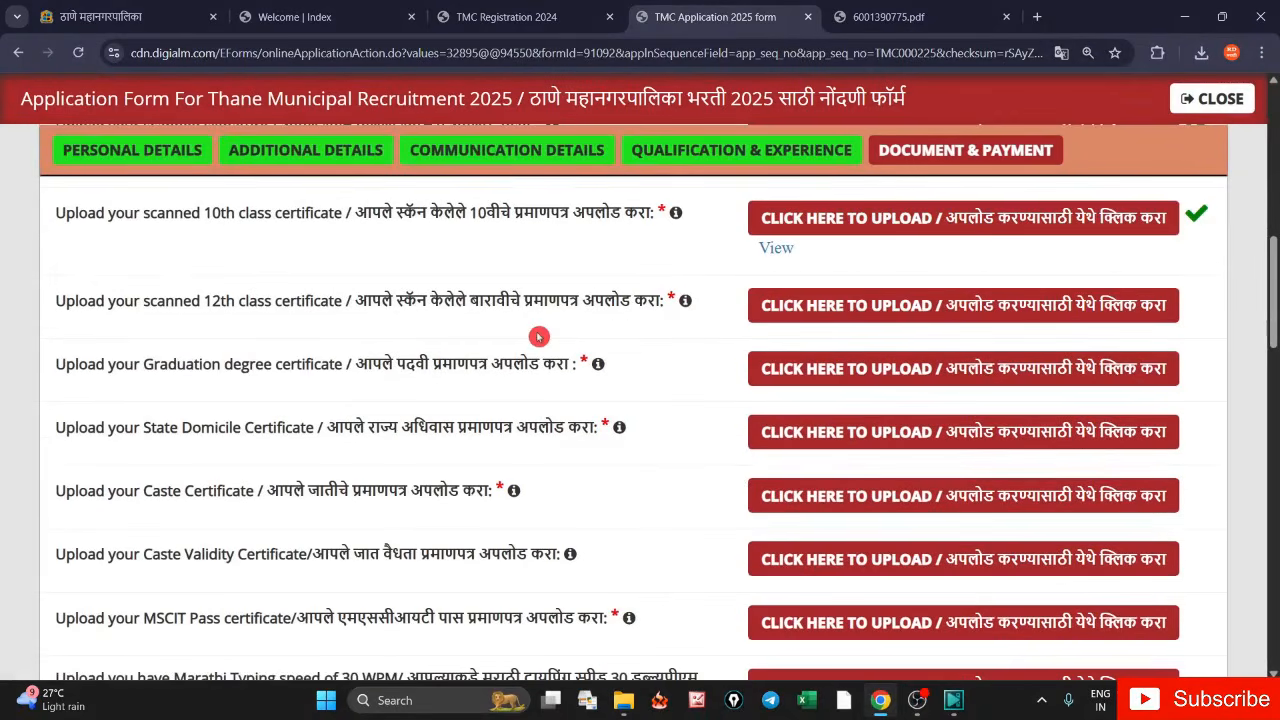
{"action": "left_click_drag", "start_coordinate": [192, 304], "coordinate": [342, 311]}
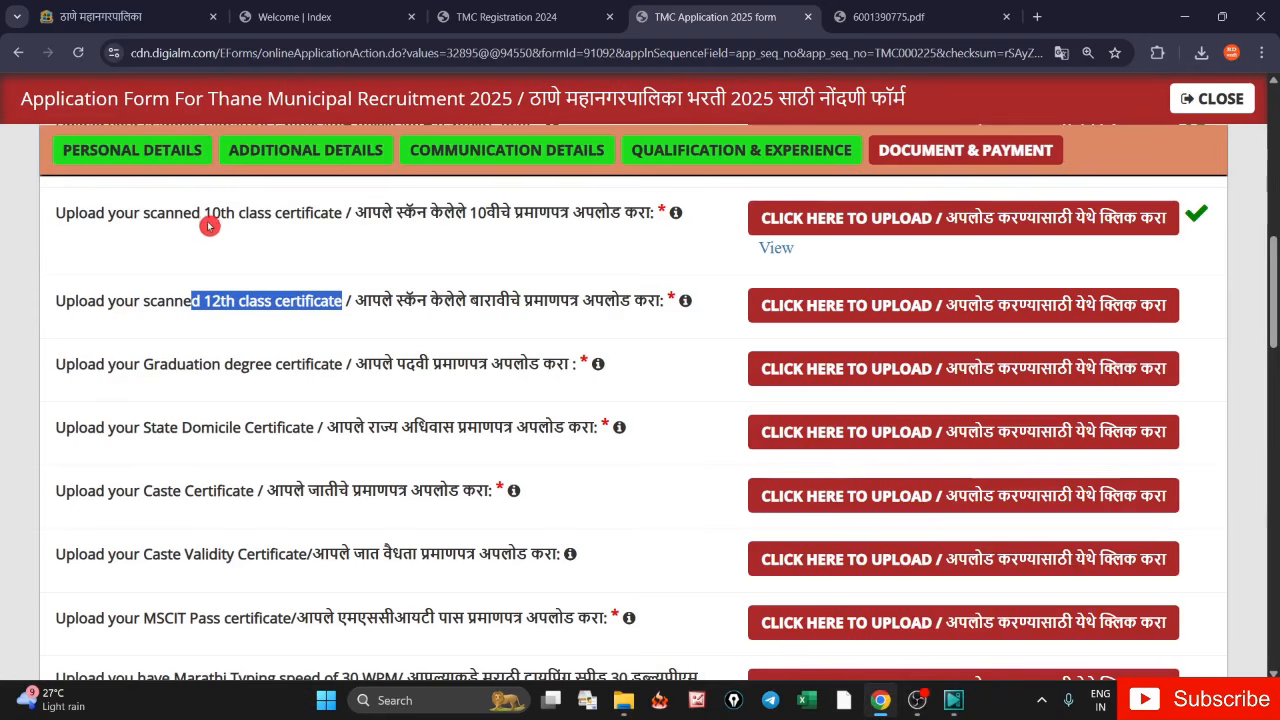
{"action": "left_click_drag", "start_coordinate": [204, 214], "coordinate": [328, 216]}
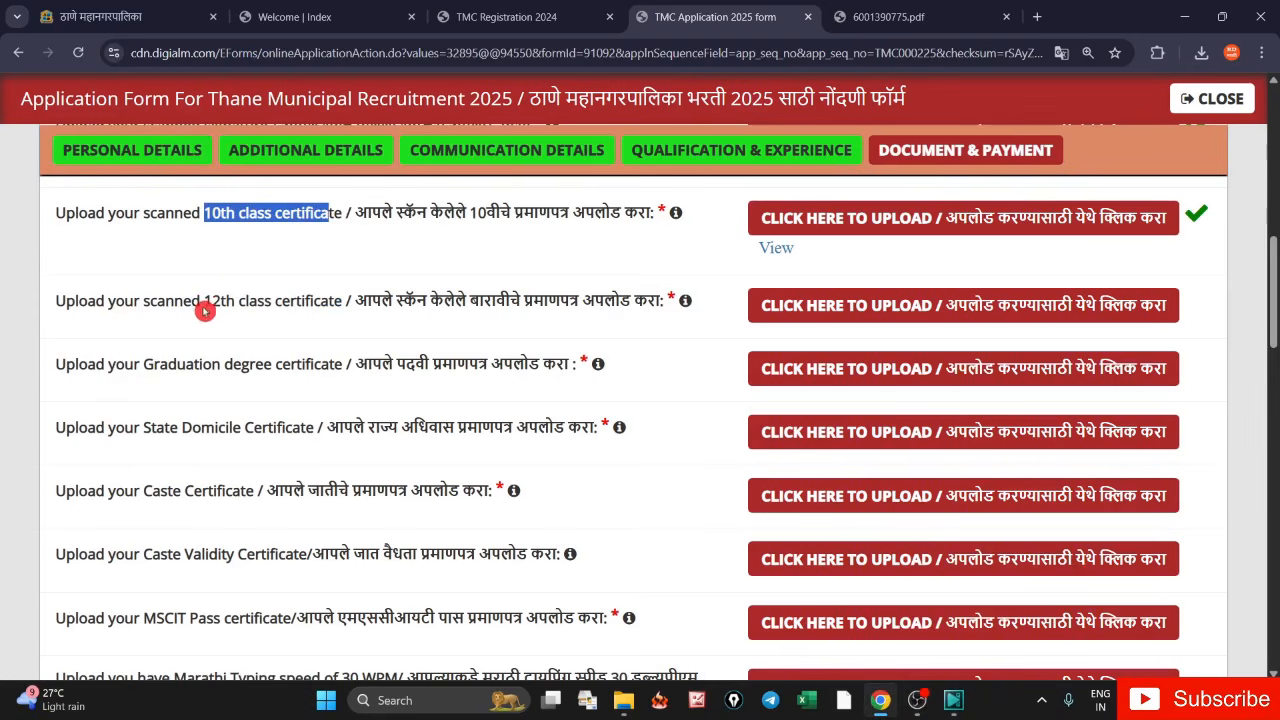
{"action": "left_click_drag", "start_coordinate": [204, 304], "coordinate": [340, 311]}
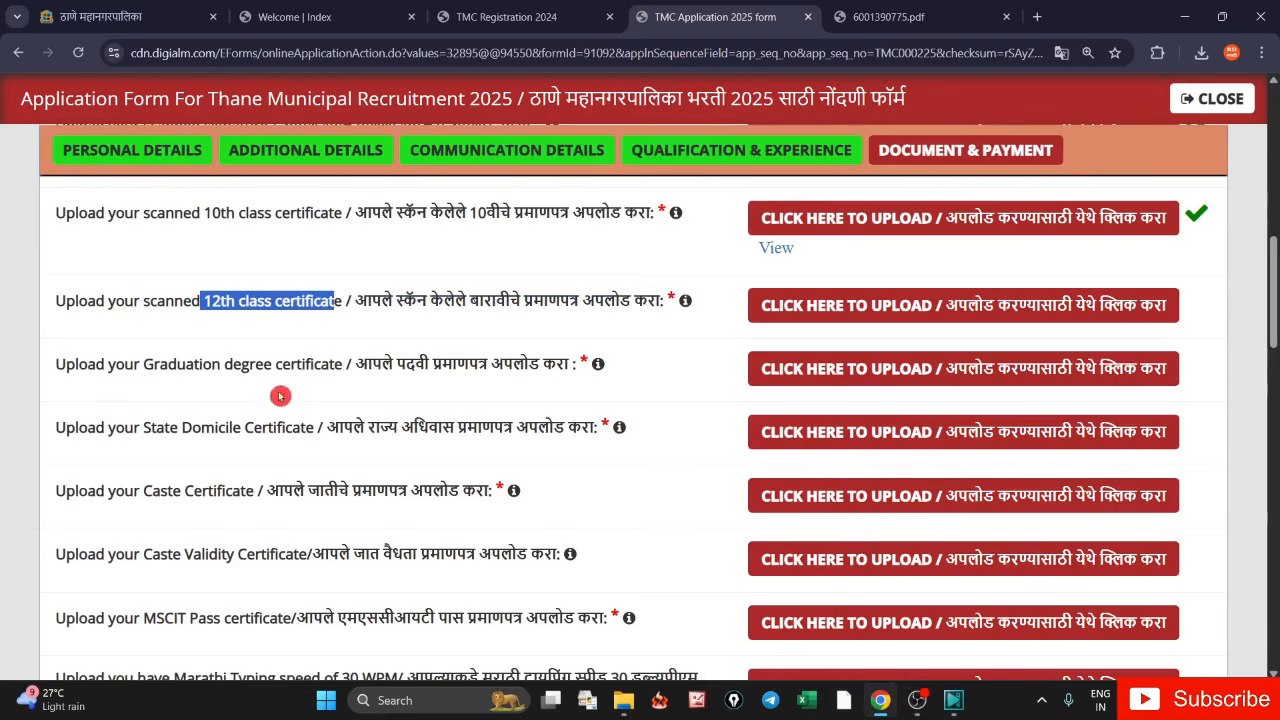
{"action": "left_click_drag", "start_coordinate": [200, 366], "coordinate": [590, 368]}
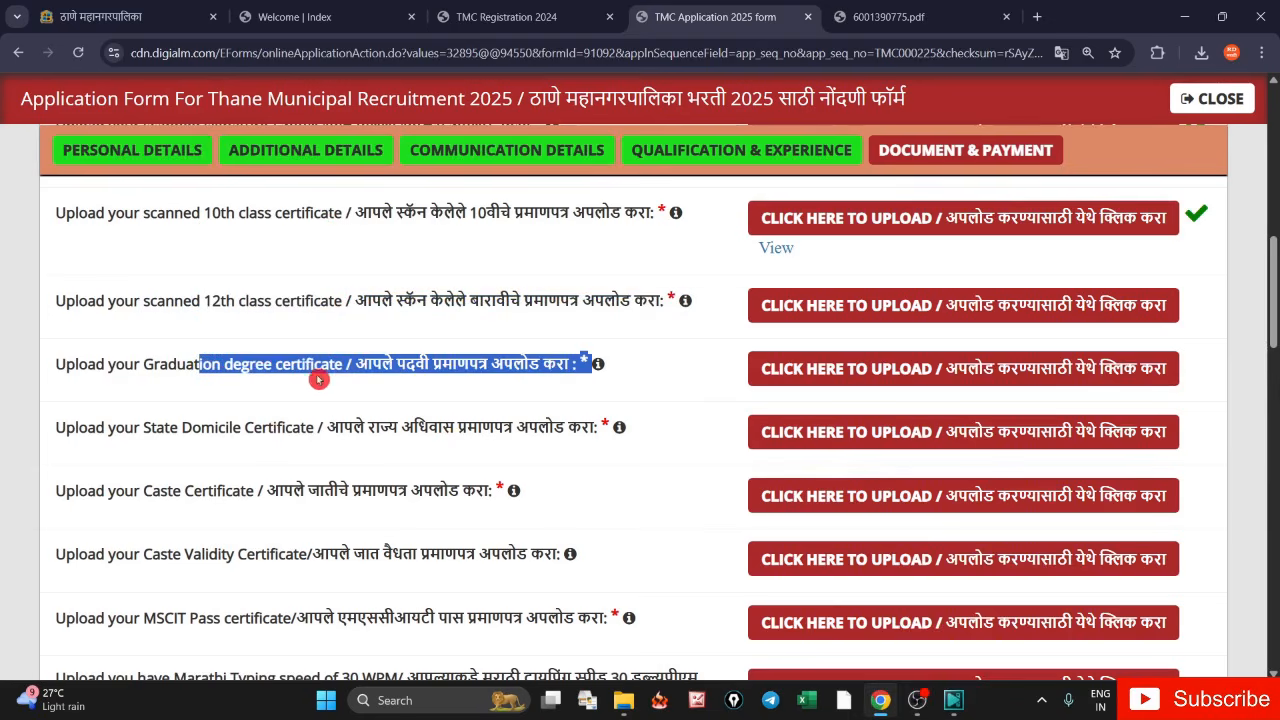
{"action": "left_click_drag", "start_coordinate": [172, 428], "coordinate": [304, 444]}
{"action": "left_click", "coordinate": [215, 518]}
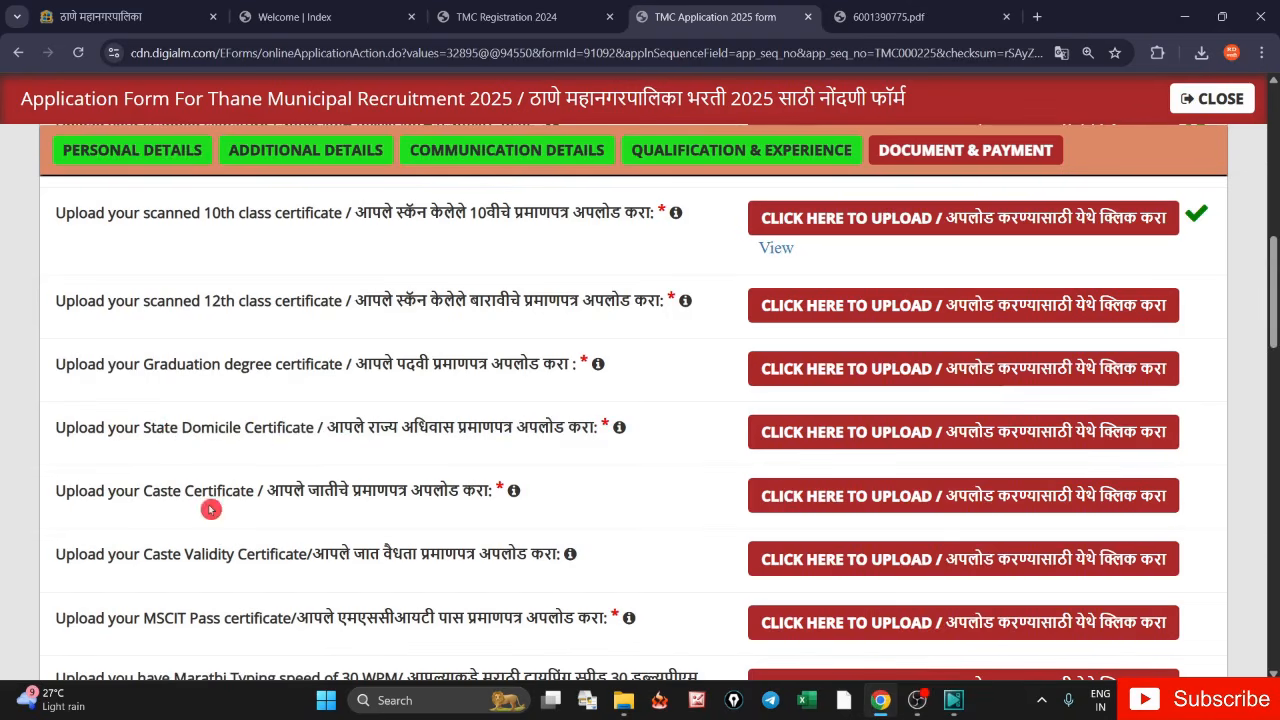
{"action": "left_click_drag", "start_coordinate": [140, 495], "coordinate": [241, 506]}
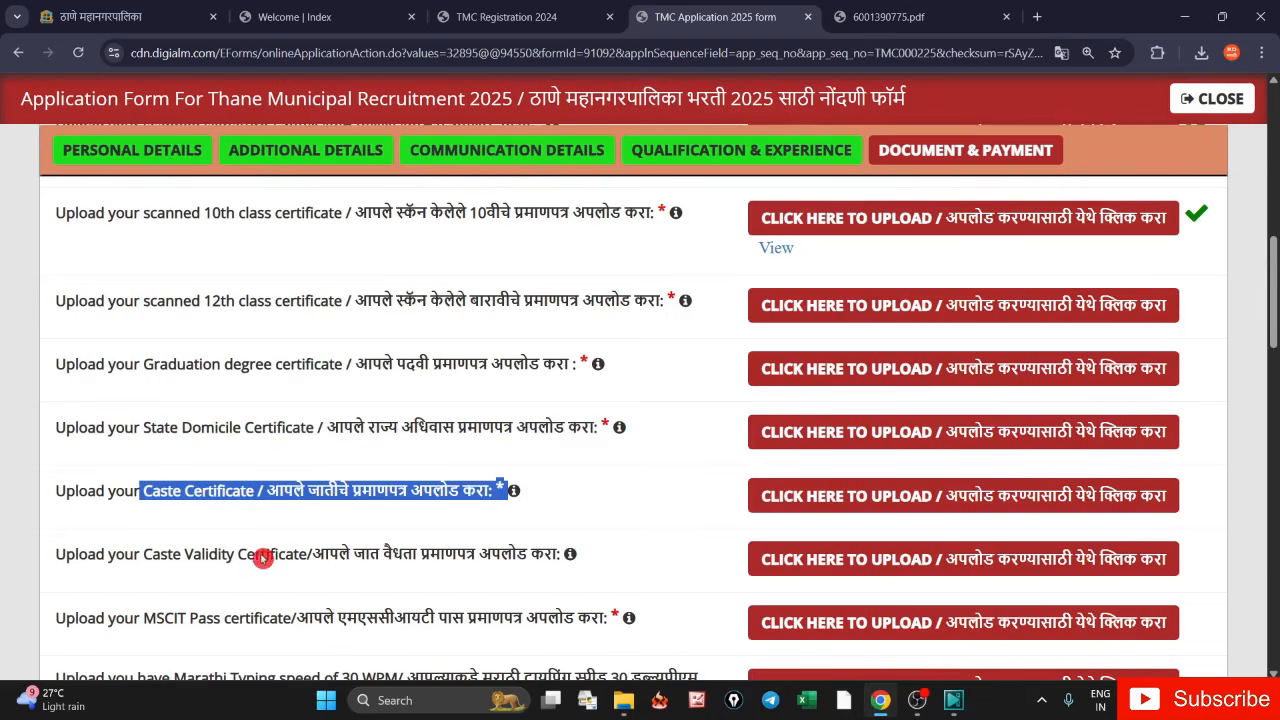
{"action": "left_click", "coordinate": [166, 554]}
{"action": "scroll", "coordinate": [166, 554], "scroll_direction": "down", "scroll_amount": 2}
{"action": "left_click_drag", "start_coordinate": [136, 396], "coordinate": [229, 409]}
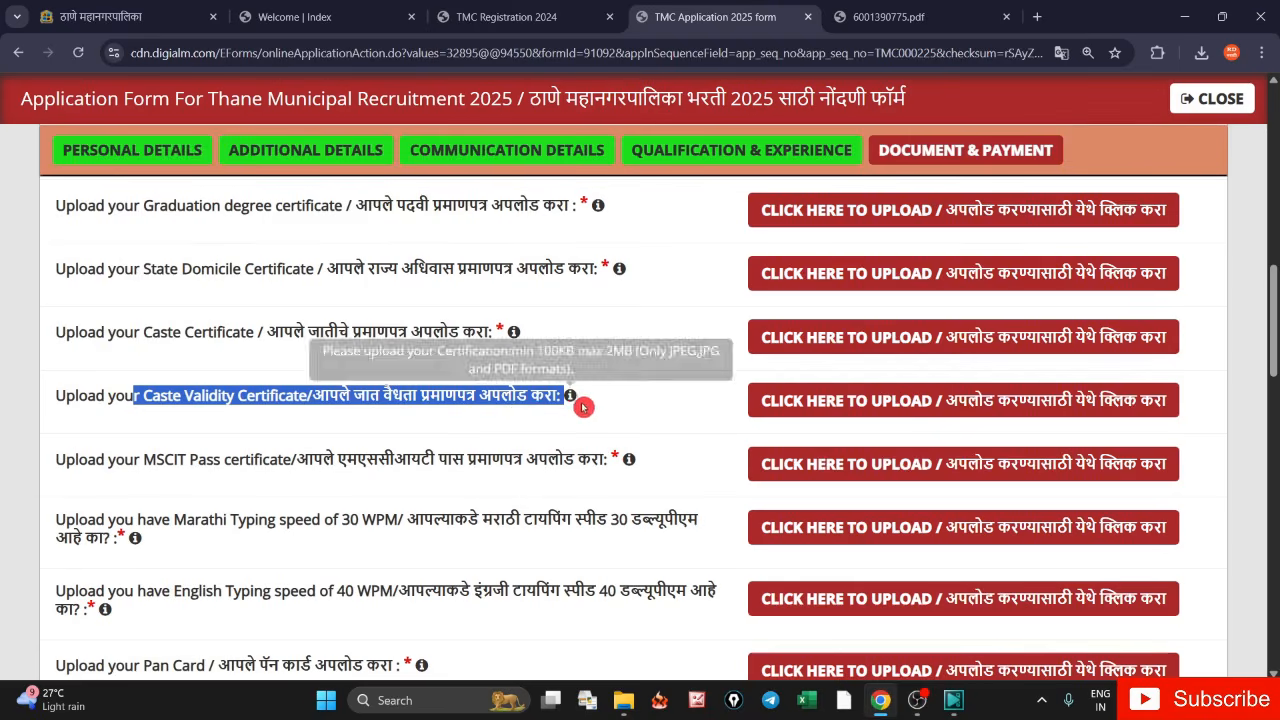
{"action": "left_click", "coordinate": [500, 331]}
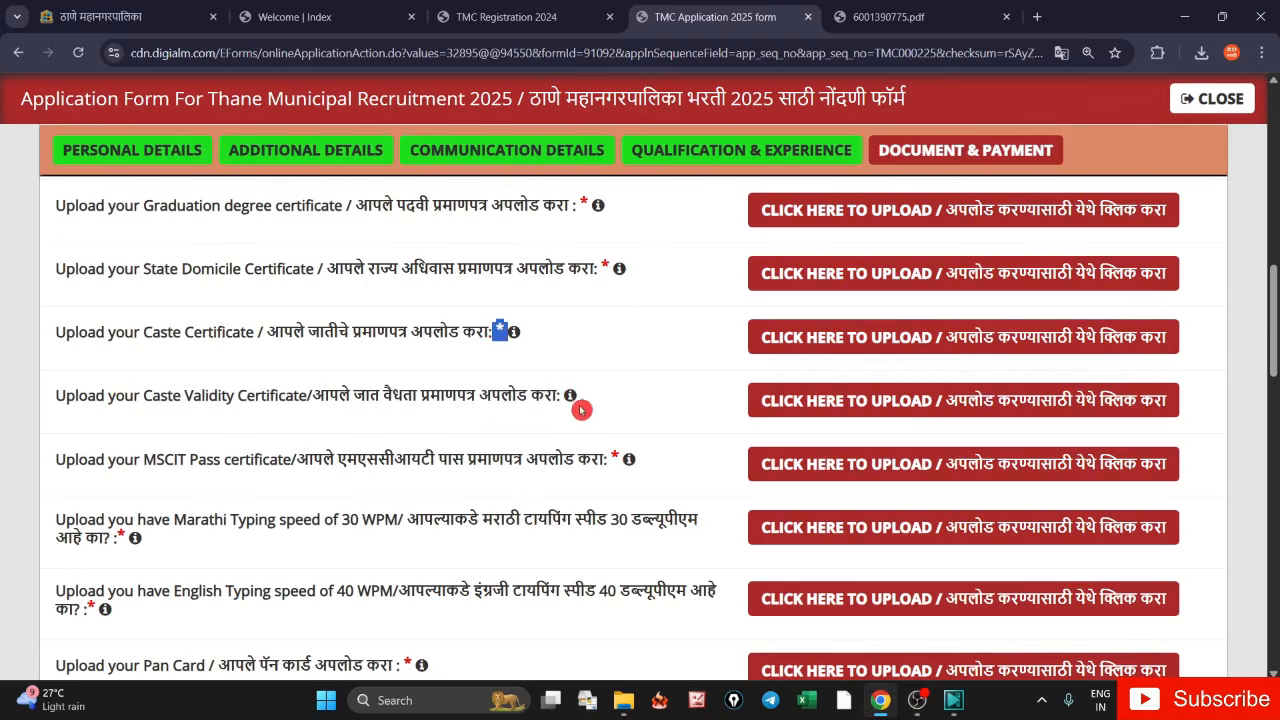
{"action": "left_click_drag", "start_coordinate": [589, 402], "coordinate": [527, 401]}
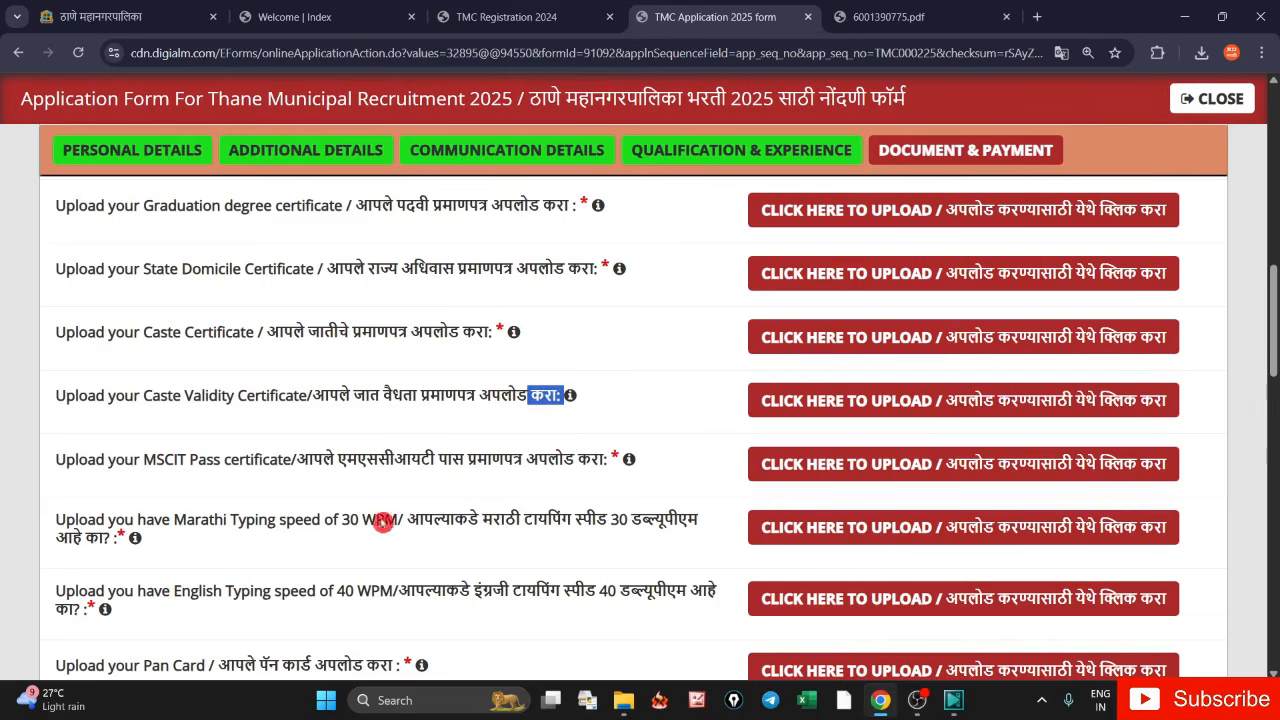
{"action": "left_click_drag", "start_coordinate": [143, 460], "coordinate": [300, 463]}
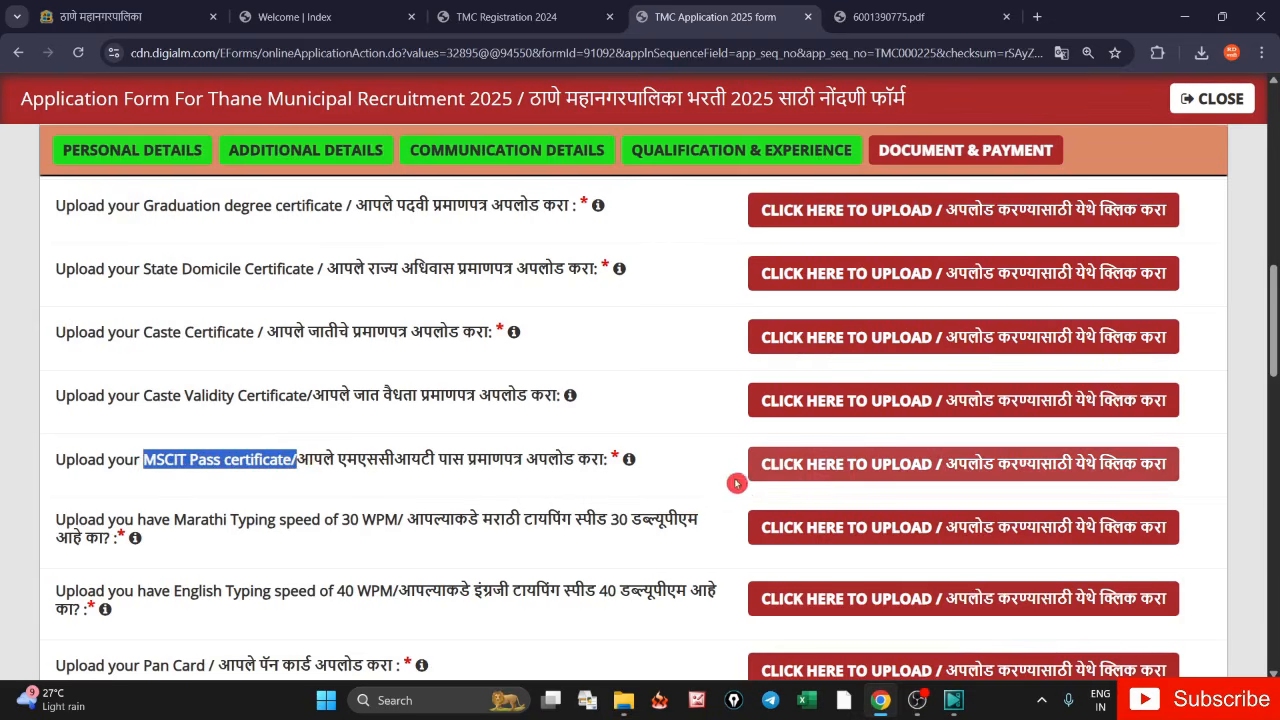
{"action": "left_click_drag", "start_coordinate": [548, 462], "coordinate": [638, 475]}
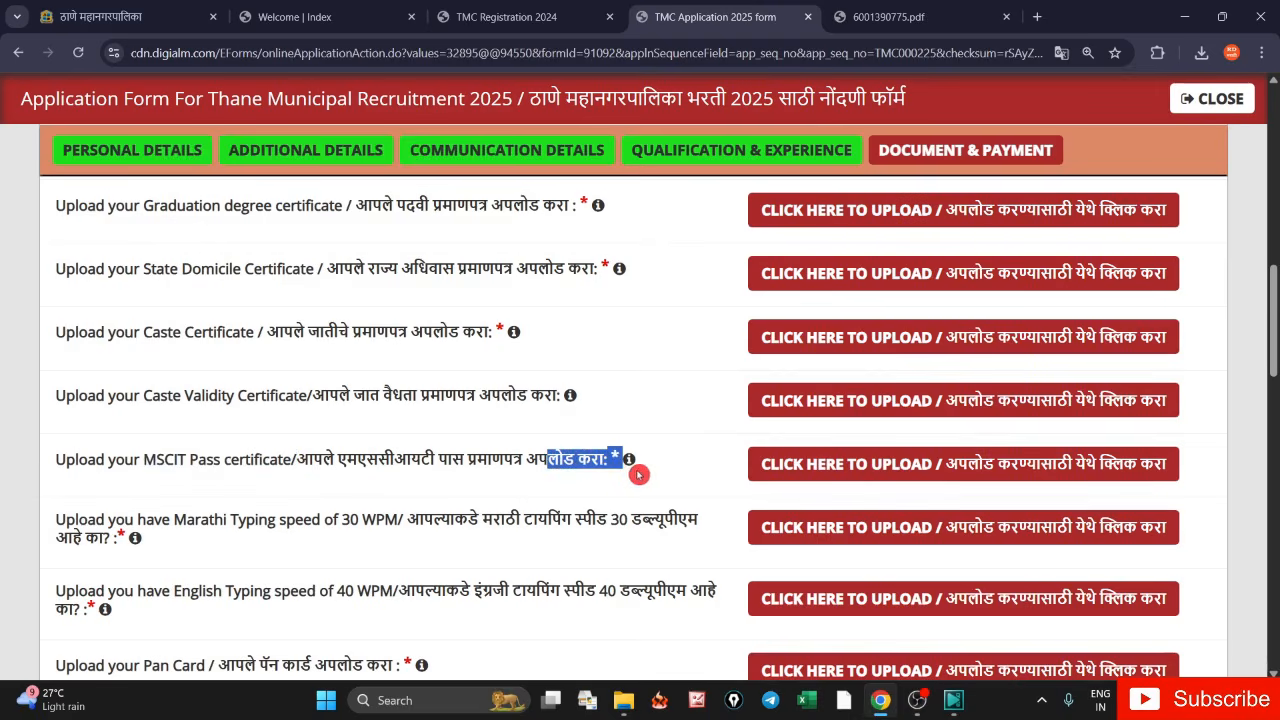
{"action": "left_click", "coordinate": [407, 476]}
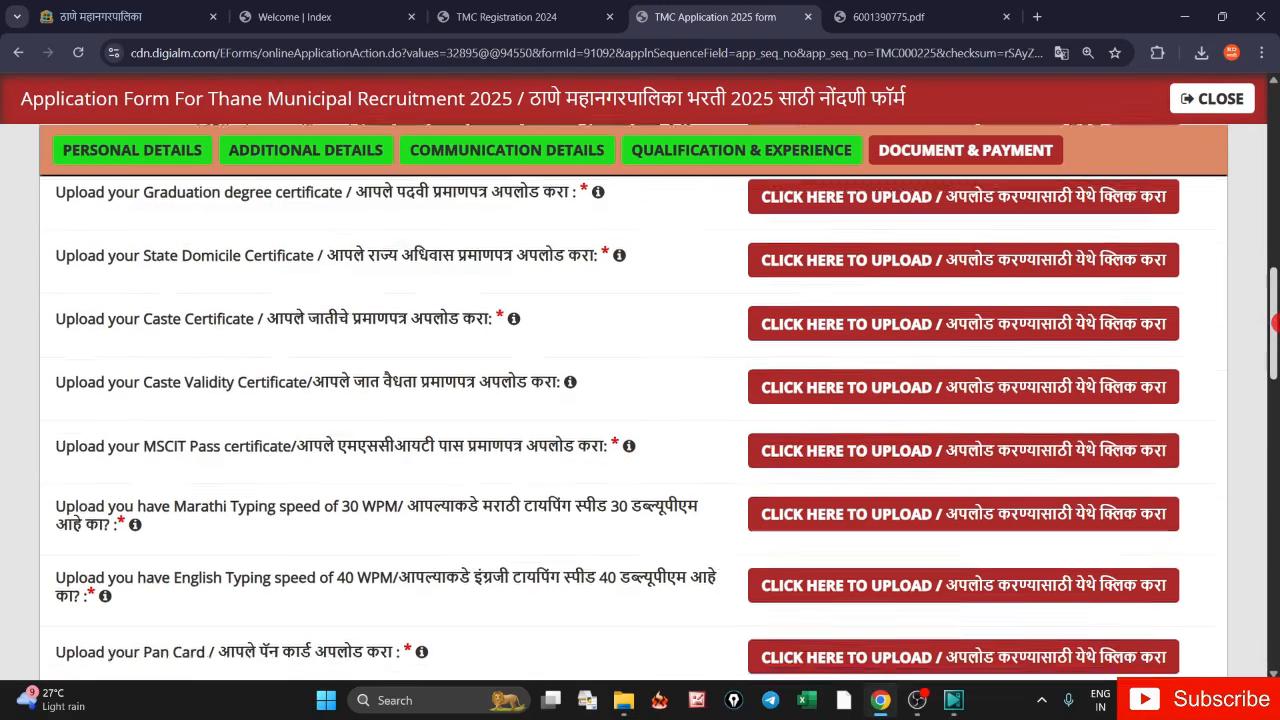
- Highlight the Marathi and English typing-speed requirements in the upload list
{"action": "scroll", "coordinate": [1275, 320], "scroll_direction": "down", "scroll_amount": 2}
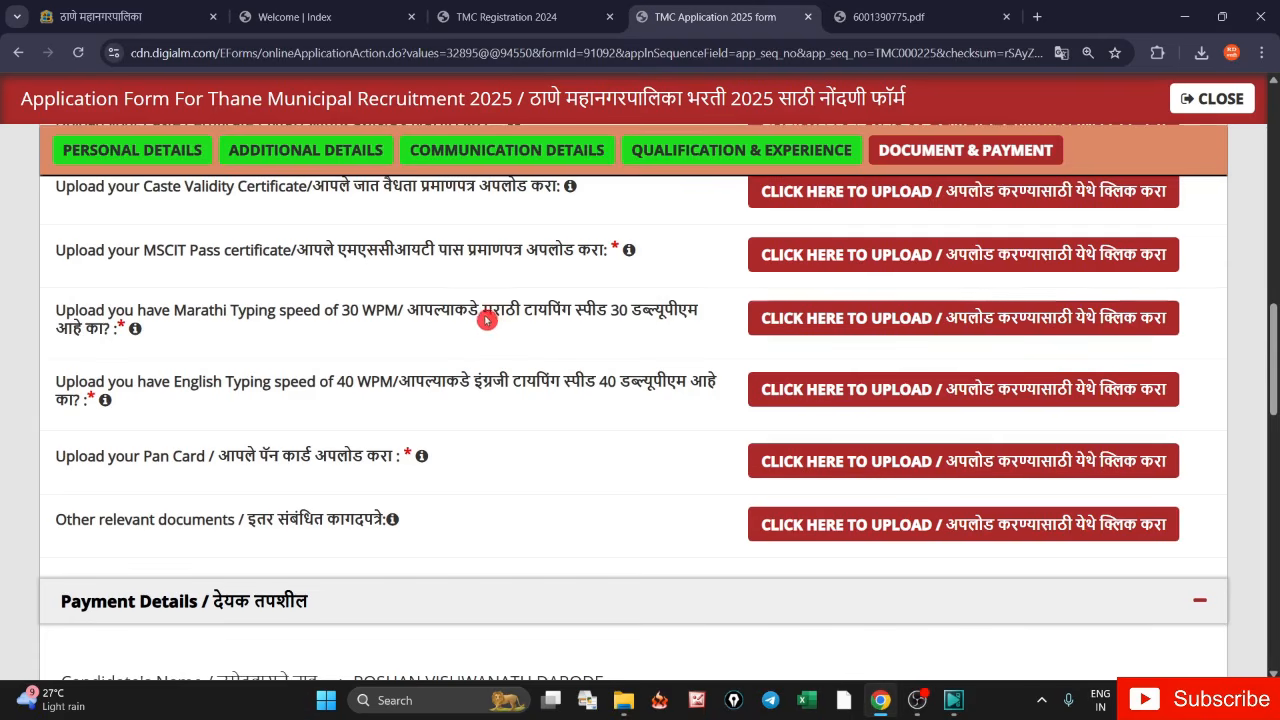
{"action": "left_click_drag", "start_coordinate": [483, 312], "coordinate": [639, 328]}
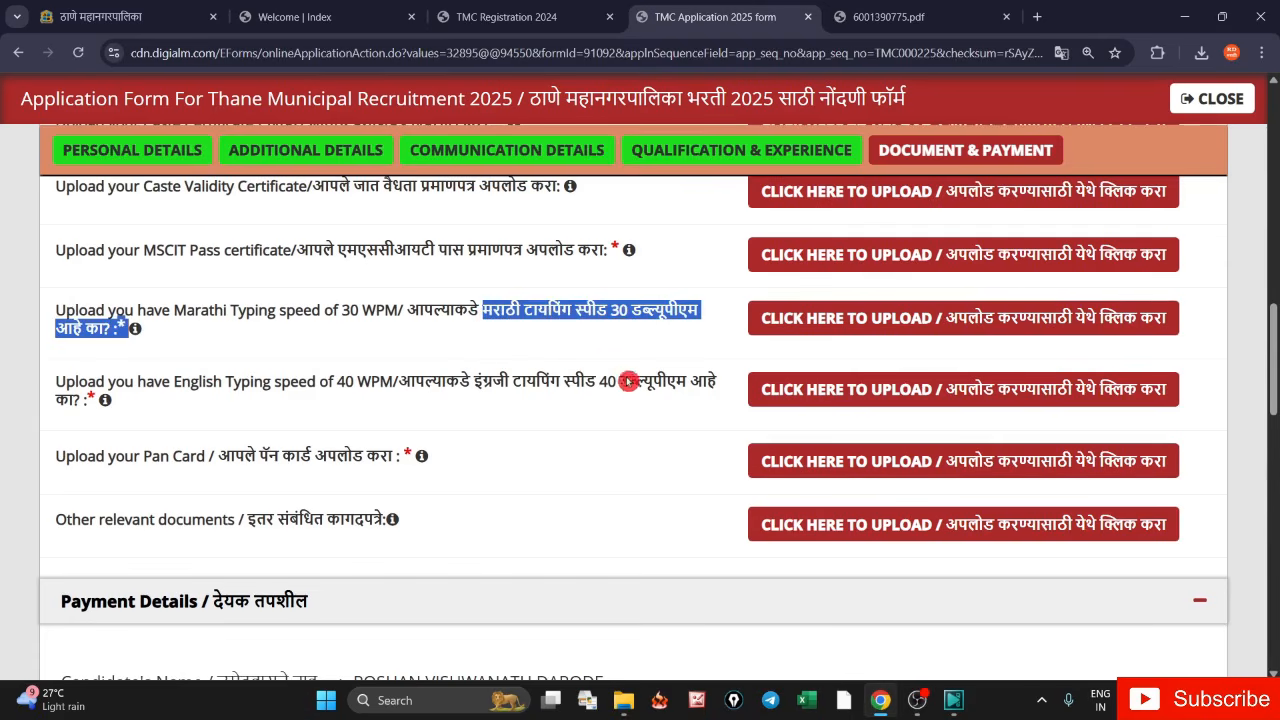
{"action": "left_click_drag", "start_coordinate": [471, 384], "coordinate": [487, 388]}
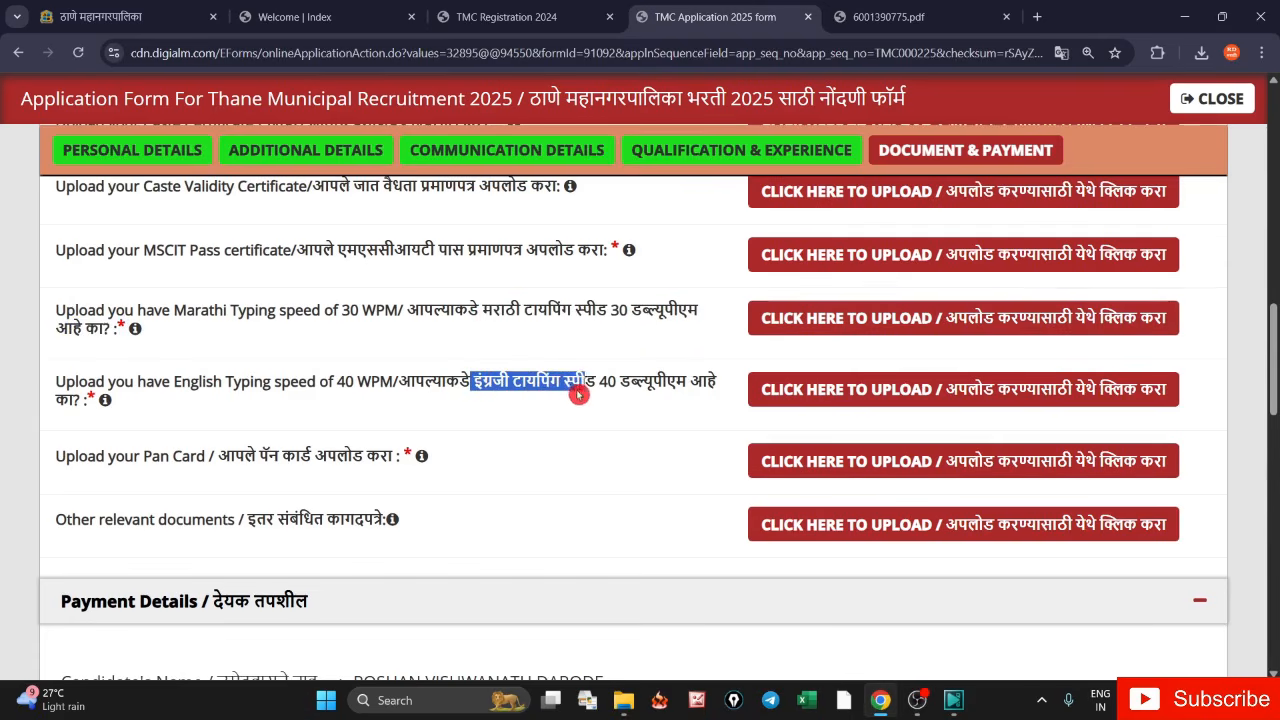
{"action": "left_click_drag", "start_coordinate": [578, 393], "coordinate": [673, 409]}
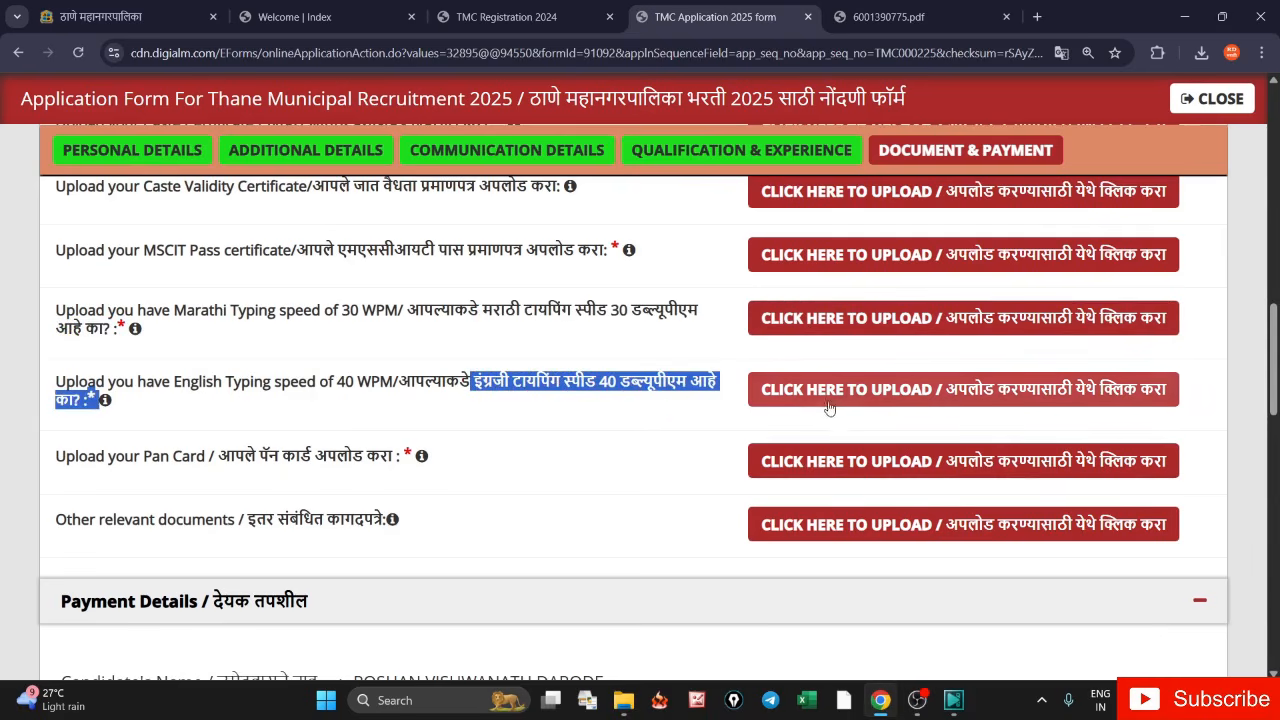
- Highlight the Pan Card upload requirement, then scroll back to the top of Documents Upload
{"action": "left_click_drag", "start_coordinate": [225, 461], "coordinate": [412, 462]}
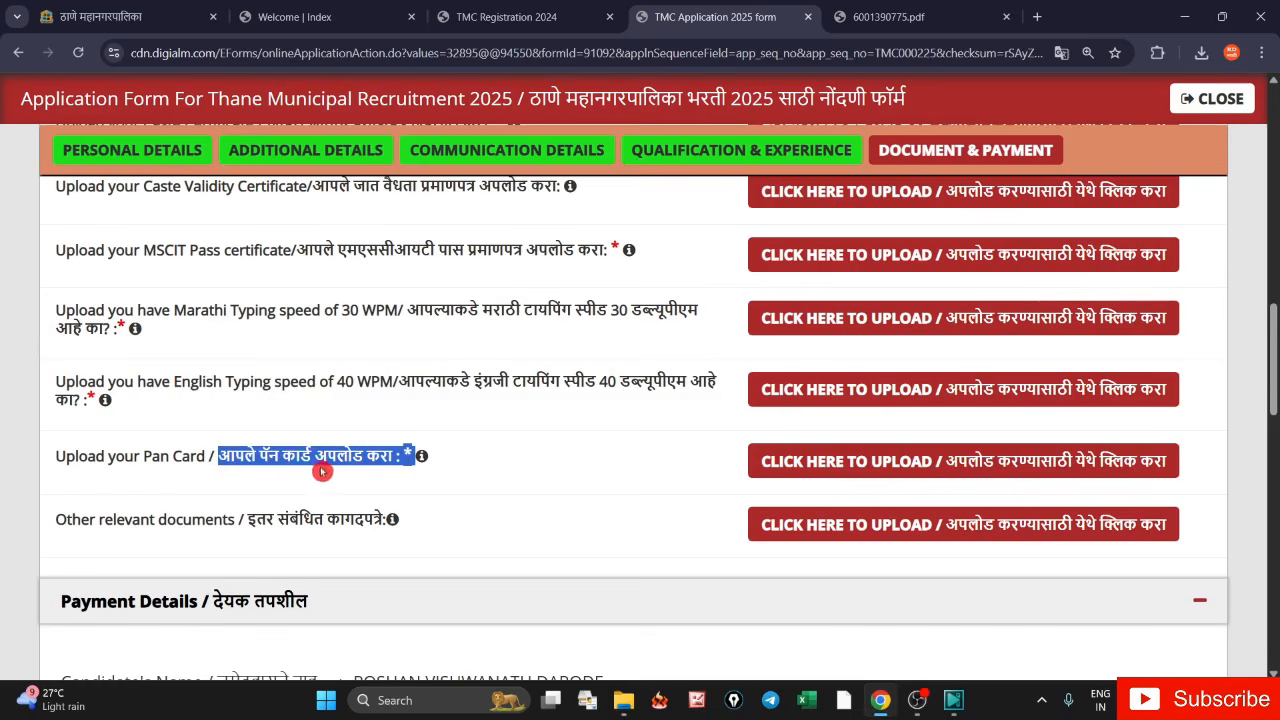
{"action": "left_click", "coordinate": [491, 461]}
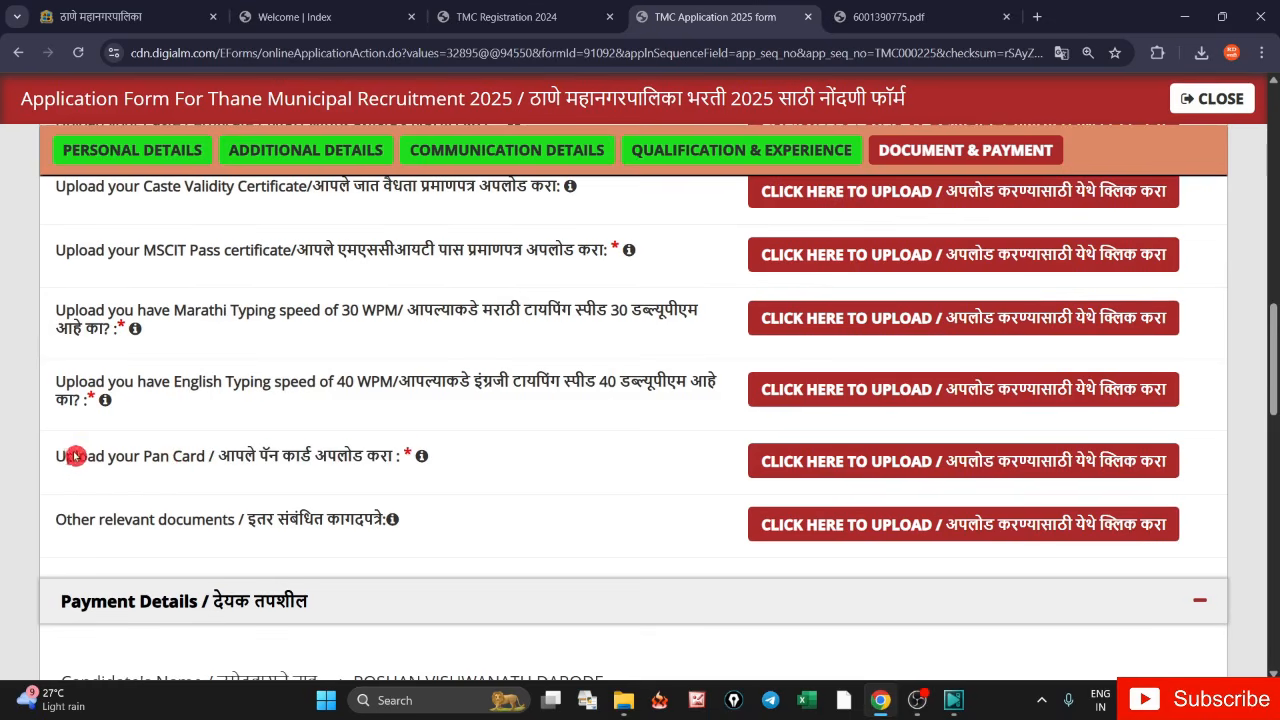
{"action": "left_click_drag", "start_coordinate": [70, 461], "coordinate": [414, 462]}
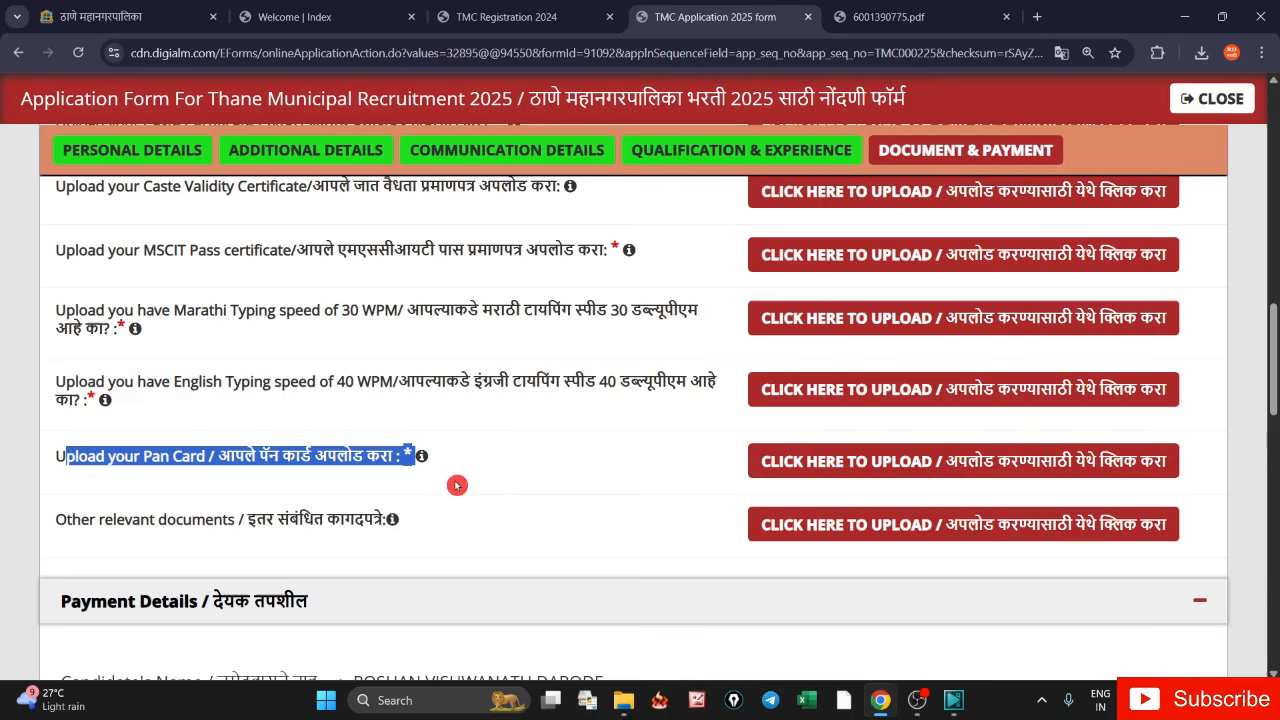
{"action": "left_click_drag", "start_coordinate": [457, 485], "coordinate": [118, 462]}
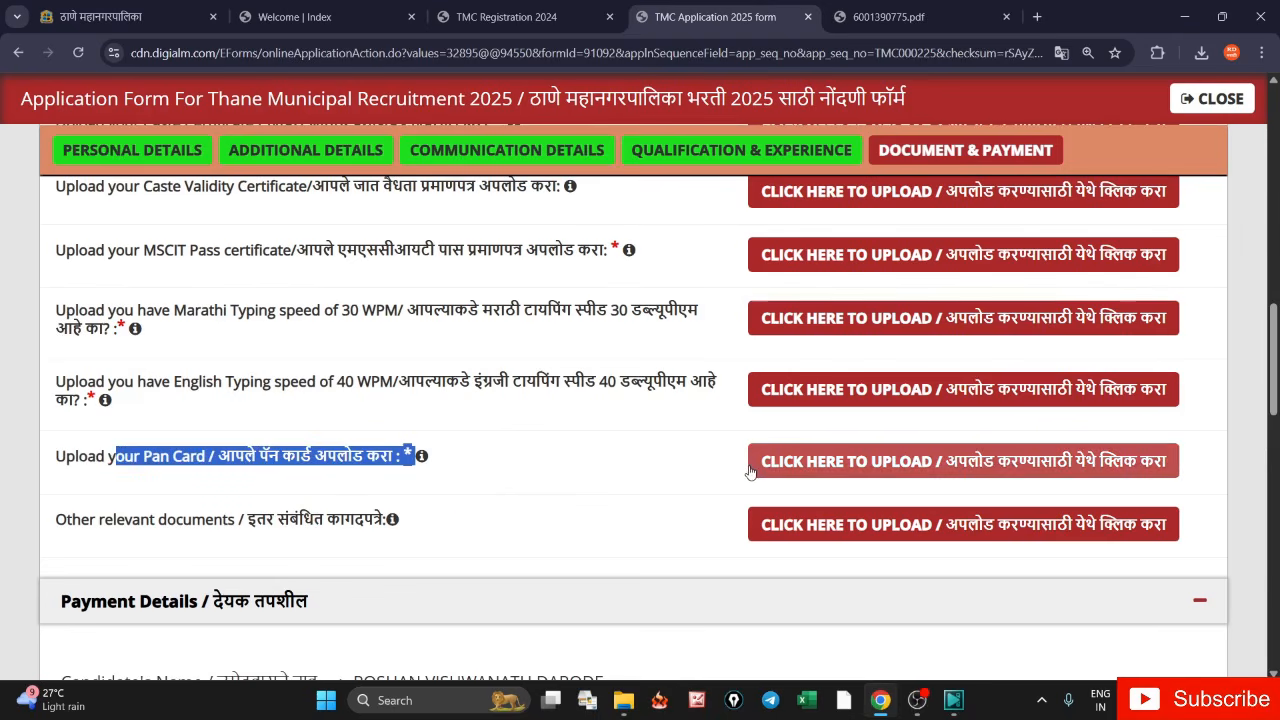
{"action": "left_click", "coordinate": [417, 471]}
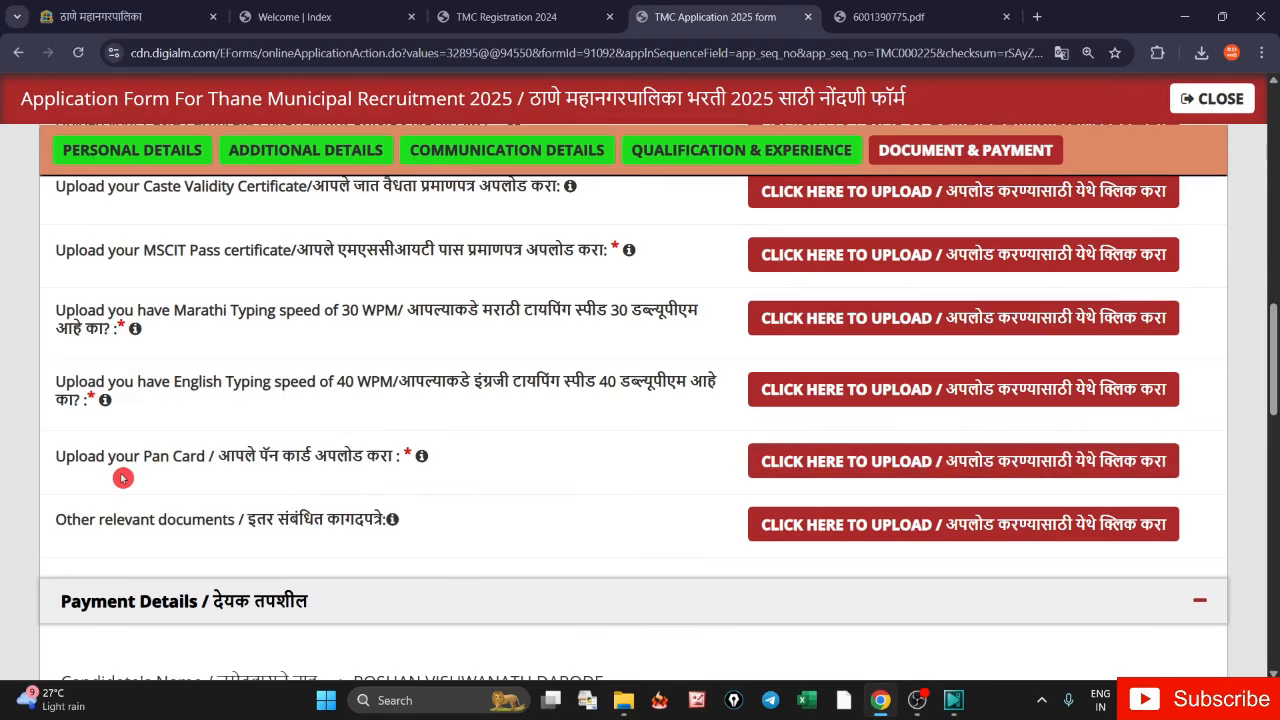
{"action": "left_click_drag", "start_coordinate": [118, 456], "coordinate": [250, 463]}
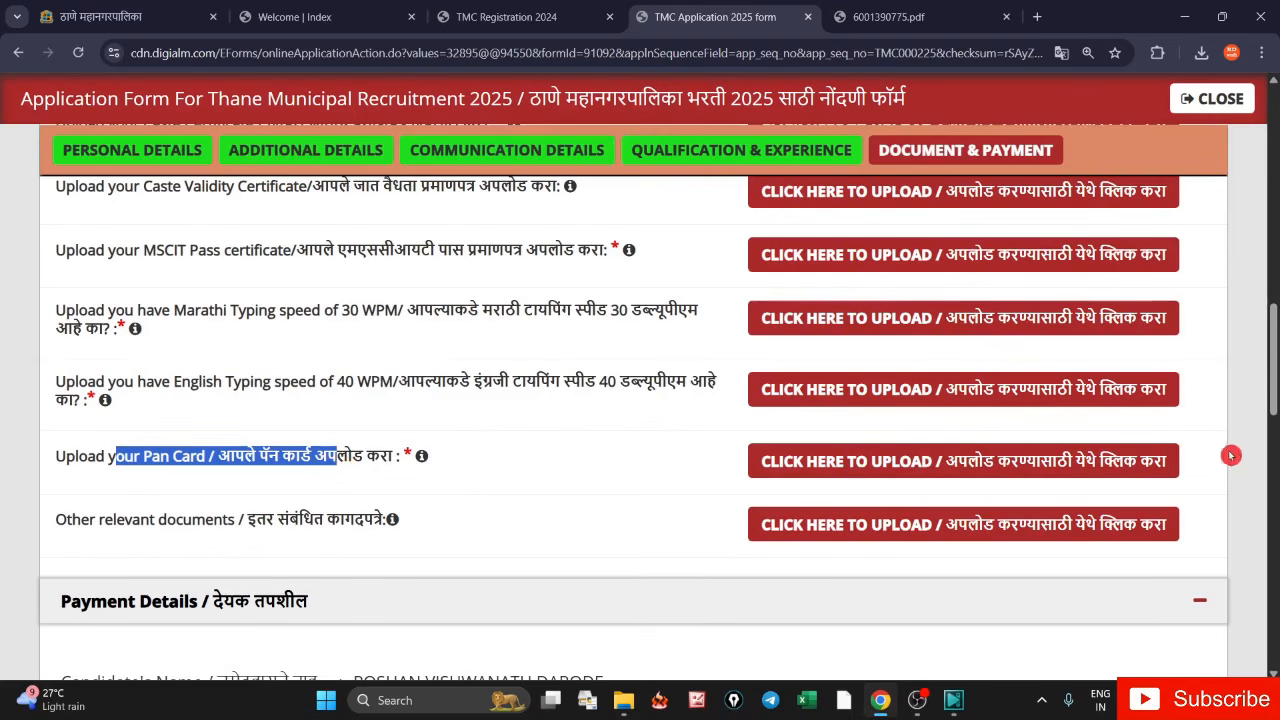
{"action": "left_click_drag", "start_coordinate": [1276, 387], "coordinate": [1276, 270]}
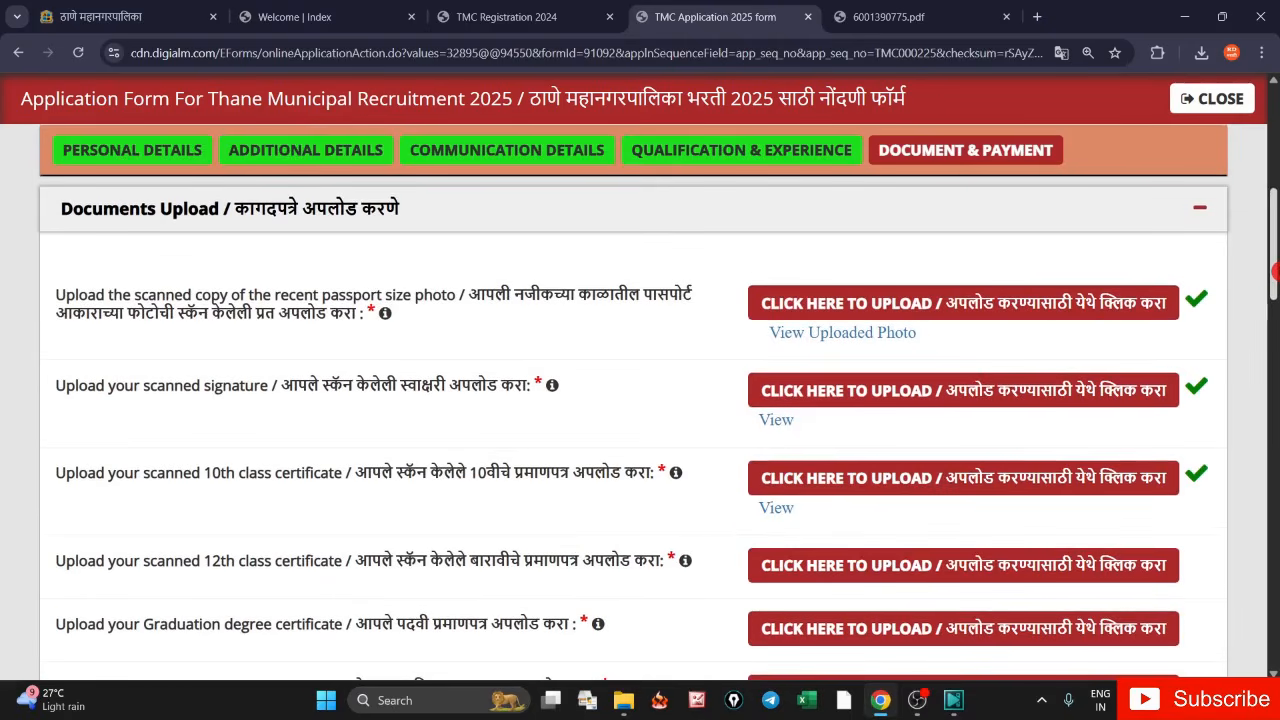
{"action": "left_click", "coordinate": [776, 508]}
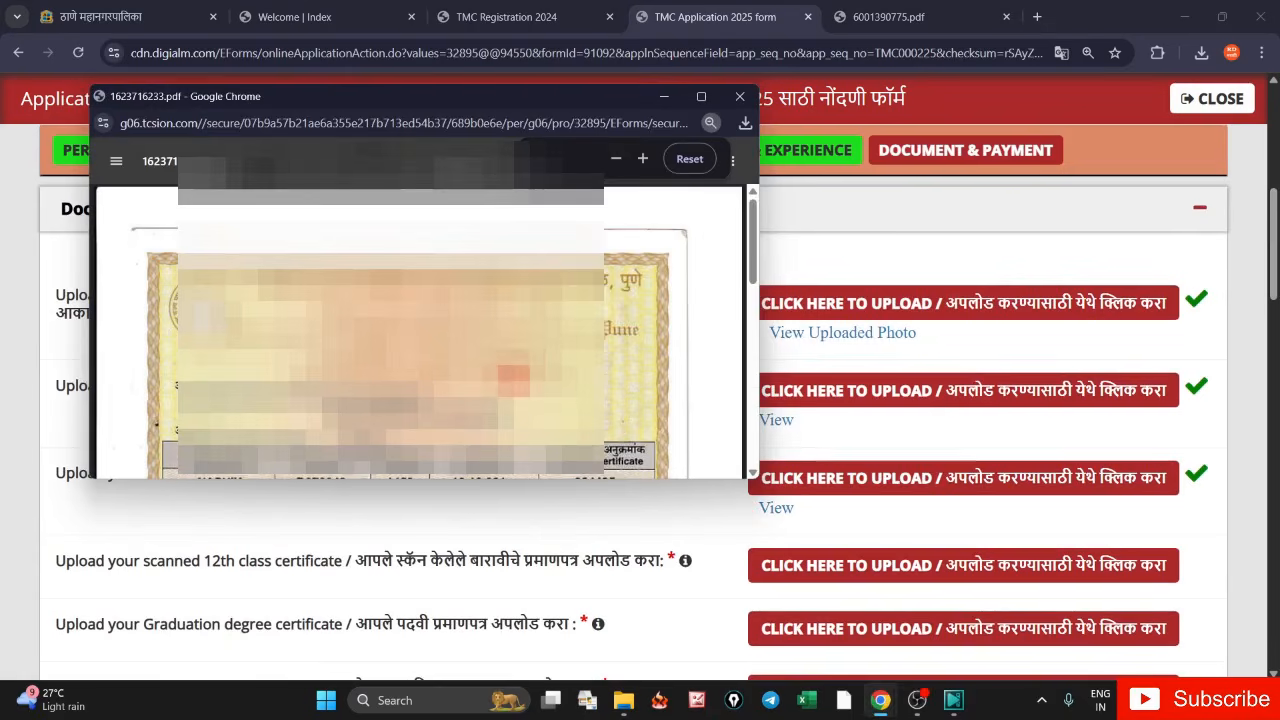
{"action": "scroll", "coordinate": [620, 422], "scroll_direction": "down", "scroll_amount": 5}
{"action": "scroll", "coordinate": [418, 332], "scroll_direction": "down", "scroll_amount": 3}
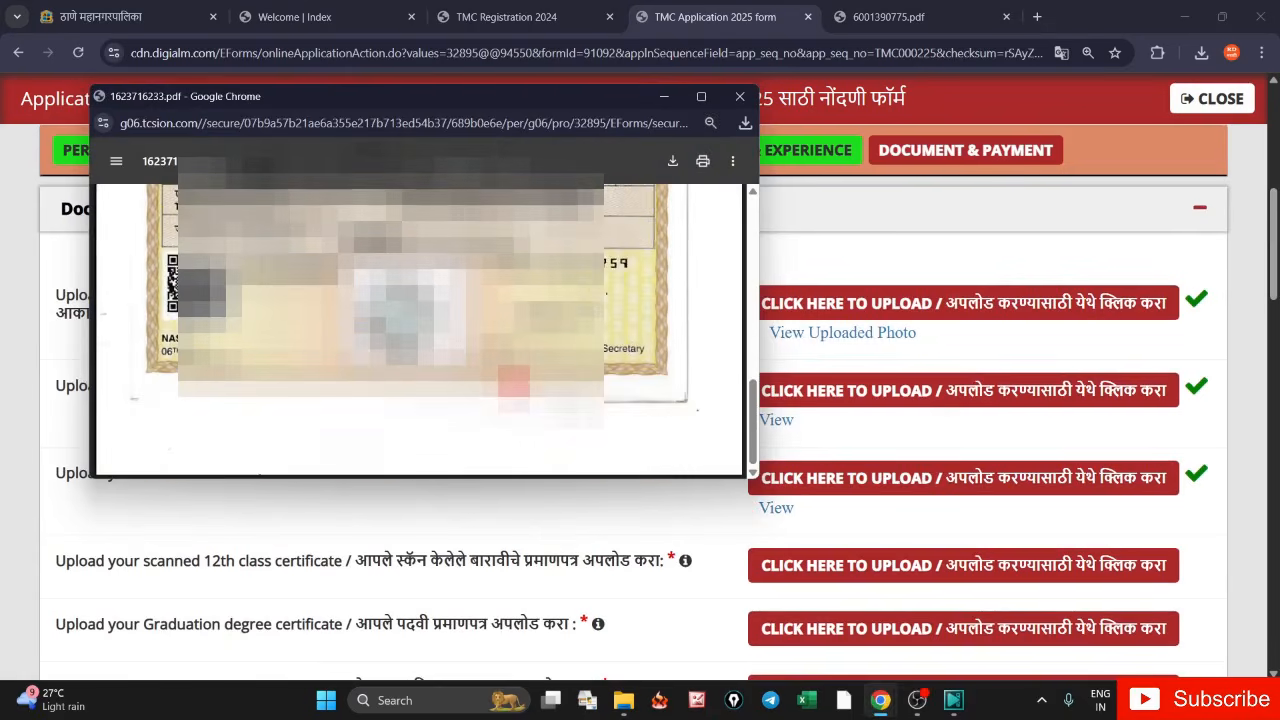
{"action": "left_click", "coordinate": [740, 97]}
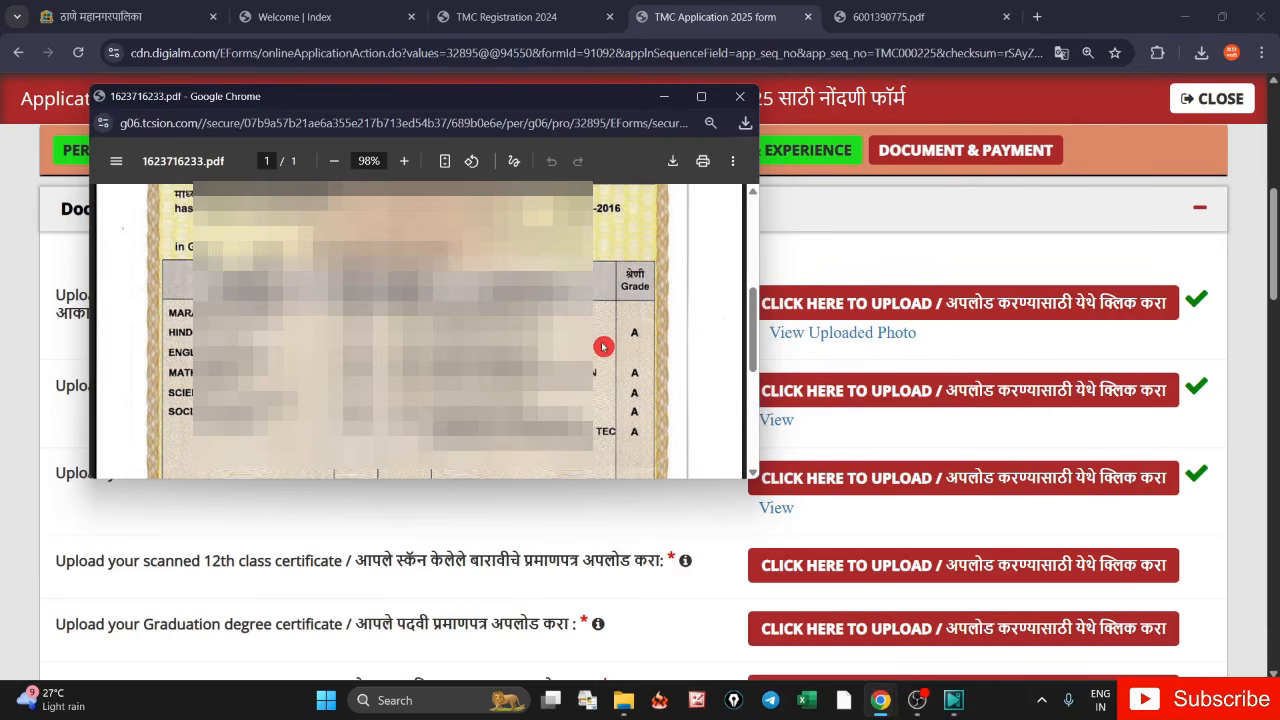
{"action": "left_click", "coordinate": [739, 97]}
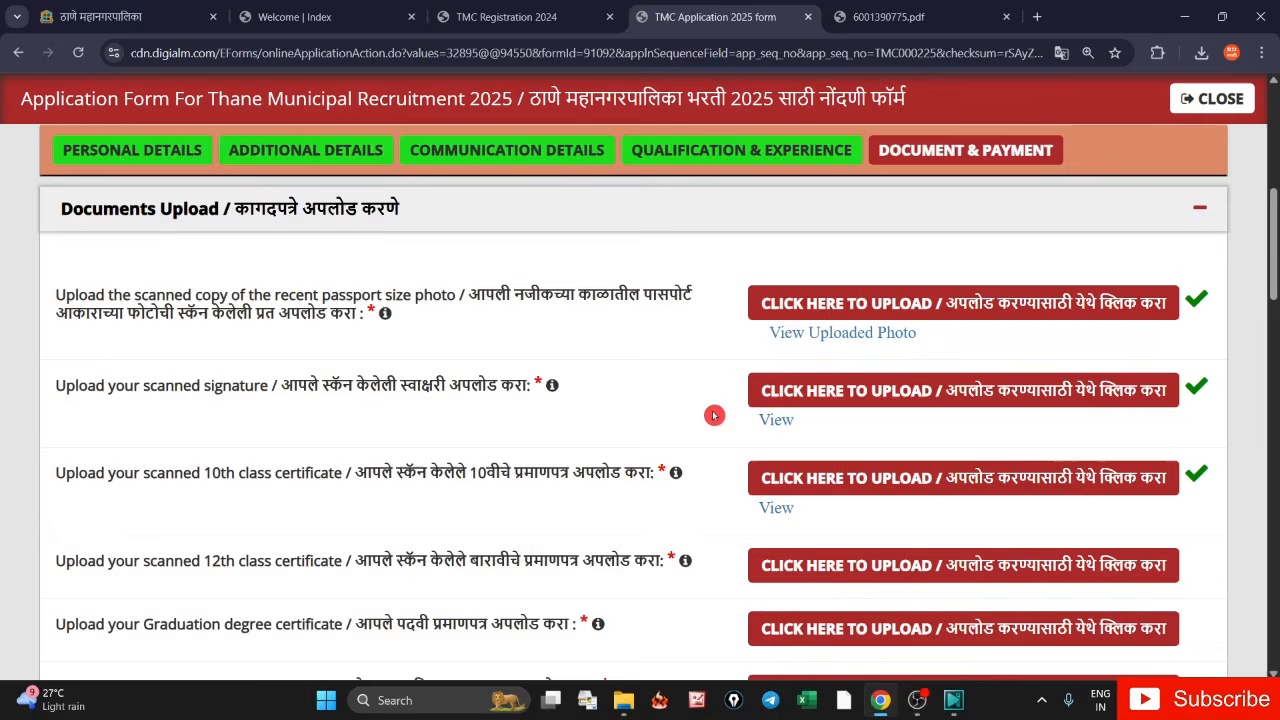
- Tick the correctness, genuine-documents, advertisement, certificates and SMS/Email declarations, then I Agree
{"action": "scroll", "coordinate": [709, 414], "scroll_direction": "down", "scroll_amount": 3}
{"action": "scroll", "coordinate": [603, 369], "scroll_direction": "down", "scroll_amount": 8}
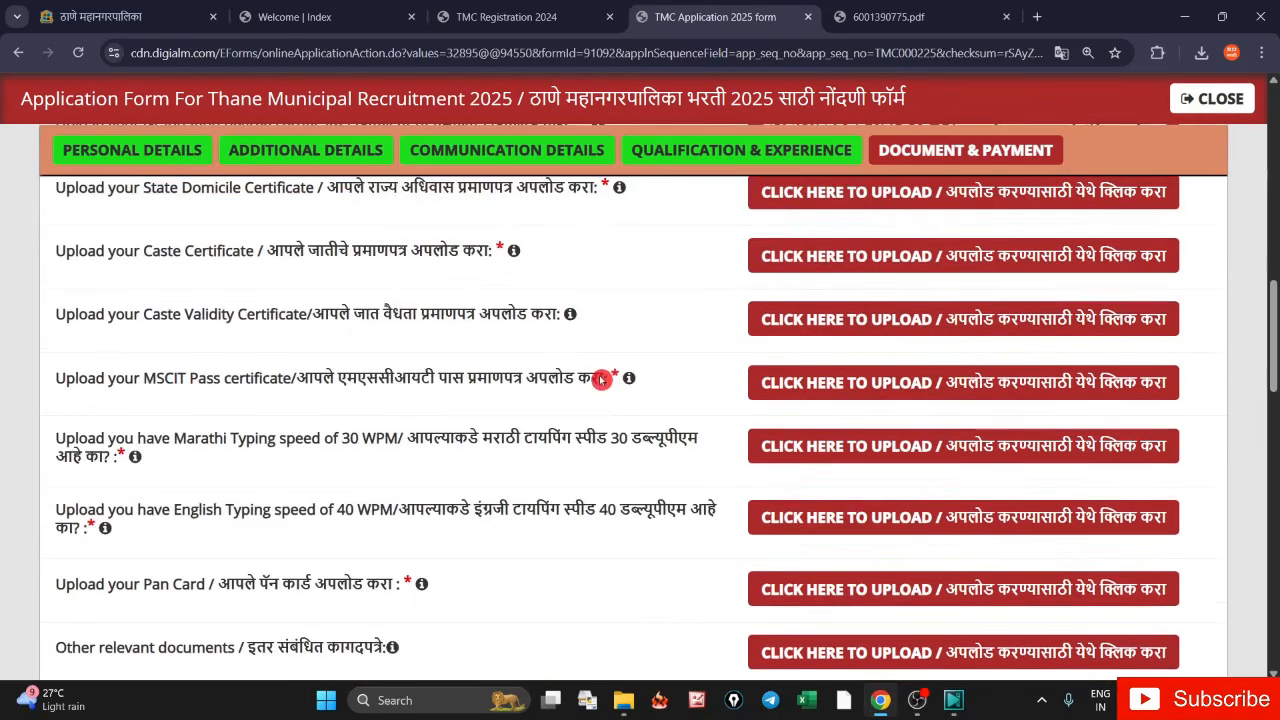
{"action": "scroll", "coordinate": [633, 447], "scroll_direction": "down", "scroll_amount": 3}
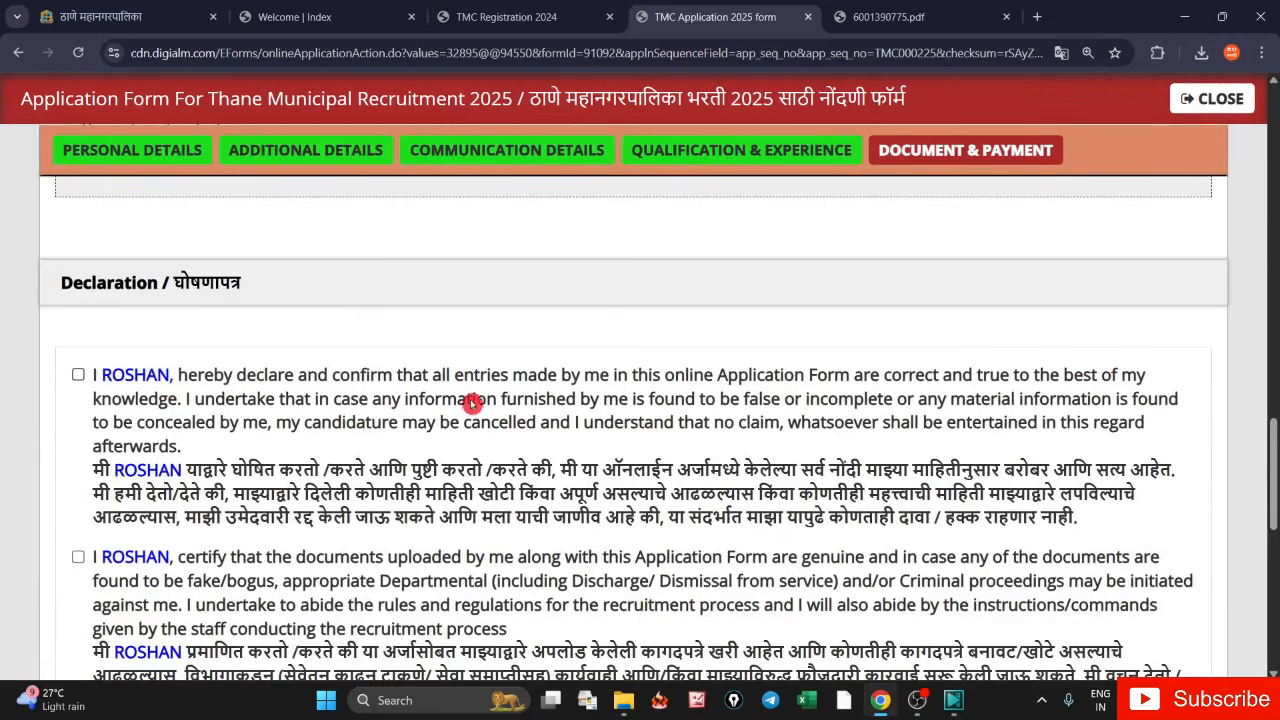
{"action": "left_click", "coordinate": [78, 374]}
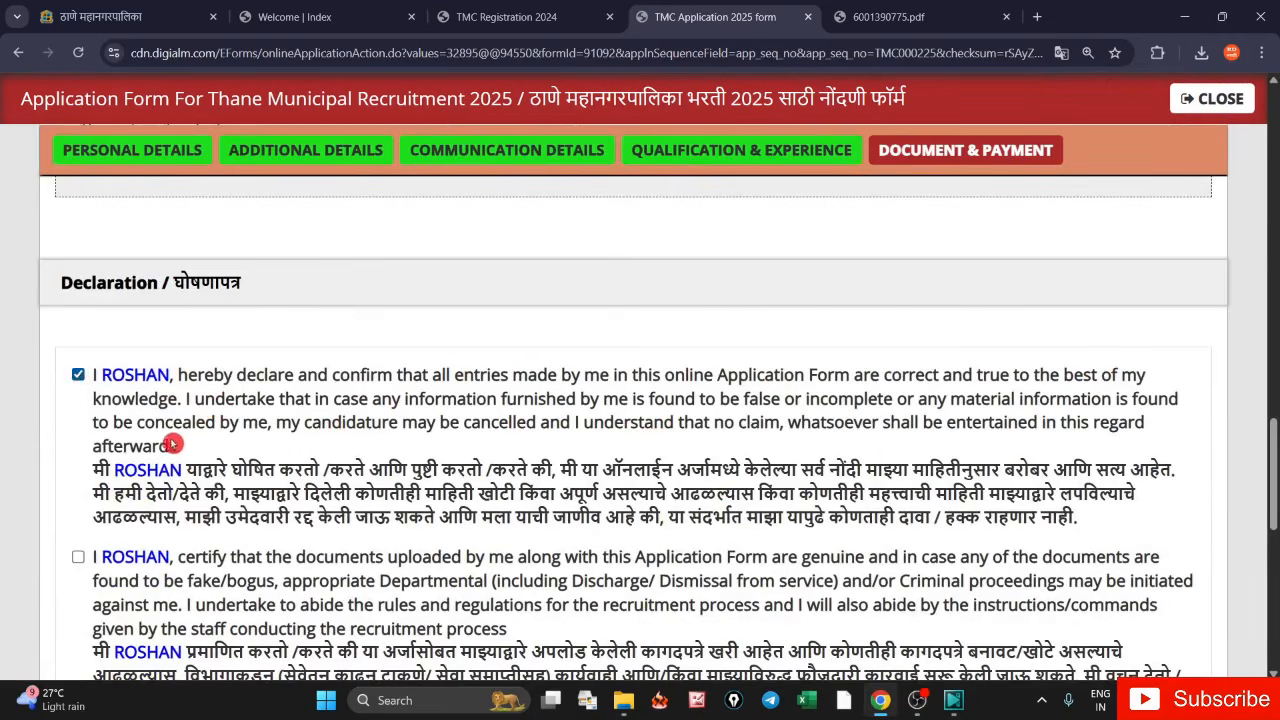
{"action": "scroll", "coordinate": [170, 444], "scroll_direction": "down", "scroll_amount": 3}
{"action": "left_click", "coordinate": [77, 309]}
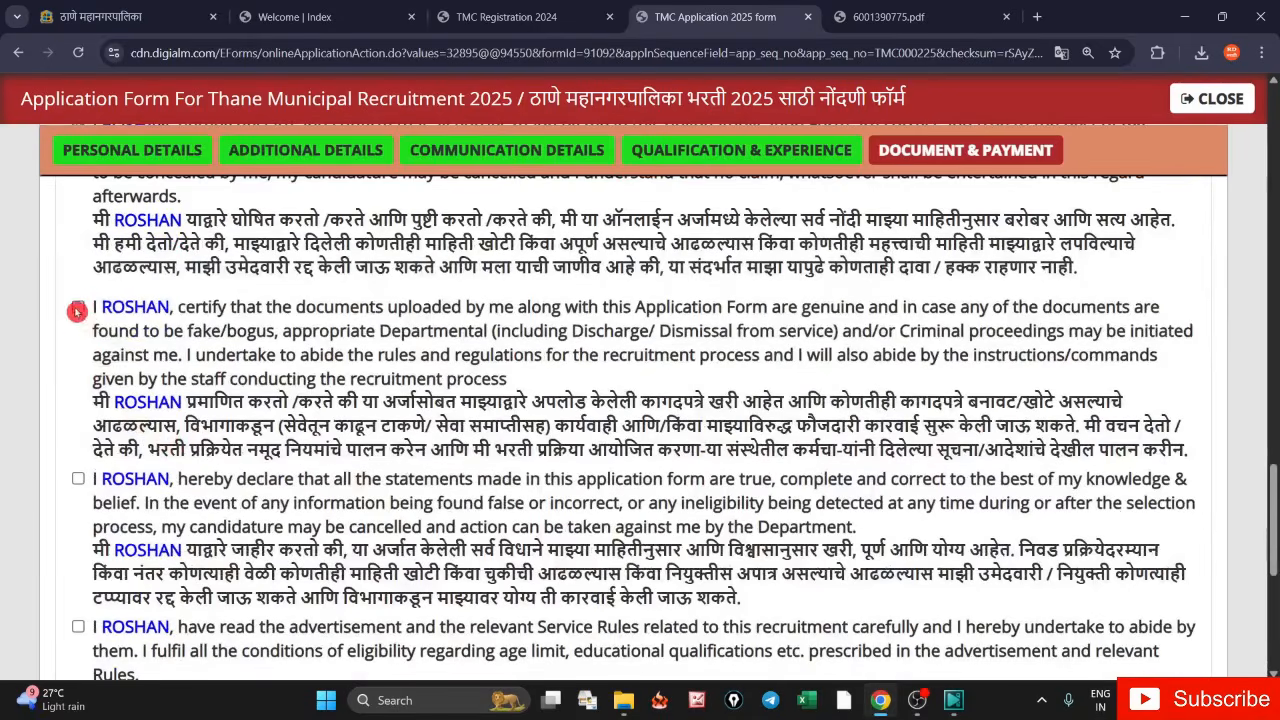
{"action": "left_click", "coordinate": [78, 478]}
{"action": "scroll", "coordinate": [90, 407], "scroll_direction": "down", "scroll_amount": 3}
{"action": "left_click", "coordinate": [78, 376]}
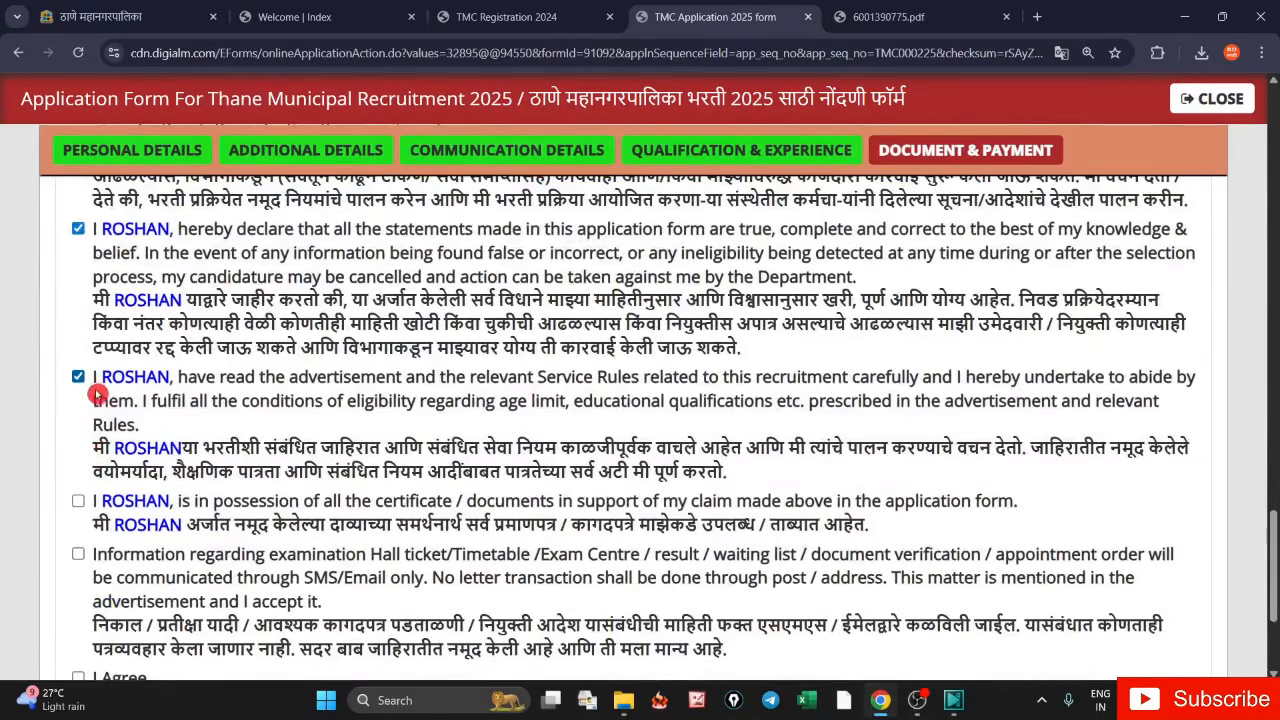
{"action": "scroll", "coordinate": [78, 376], "scroll_direction": "down", "scroll_amount": 3}
{"action": "left_click", "coordinate": [78, 267]}
{"action": "left_click", "coordinate": [78, 320]}
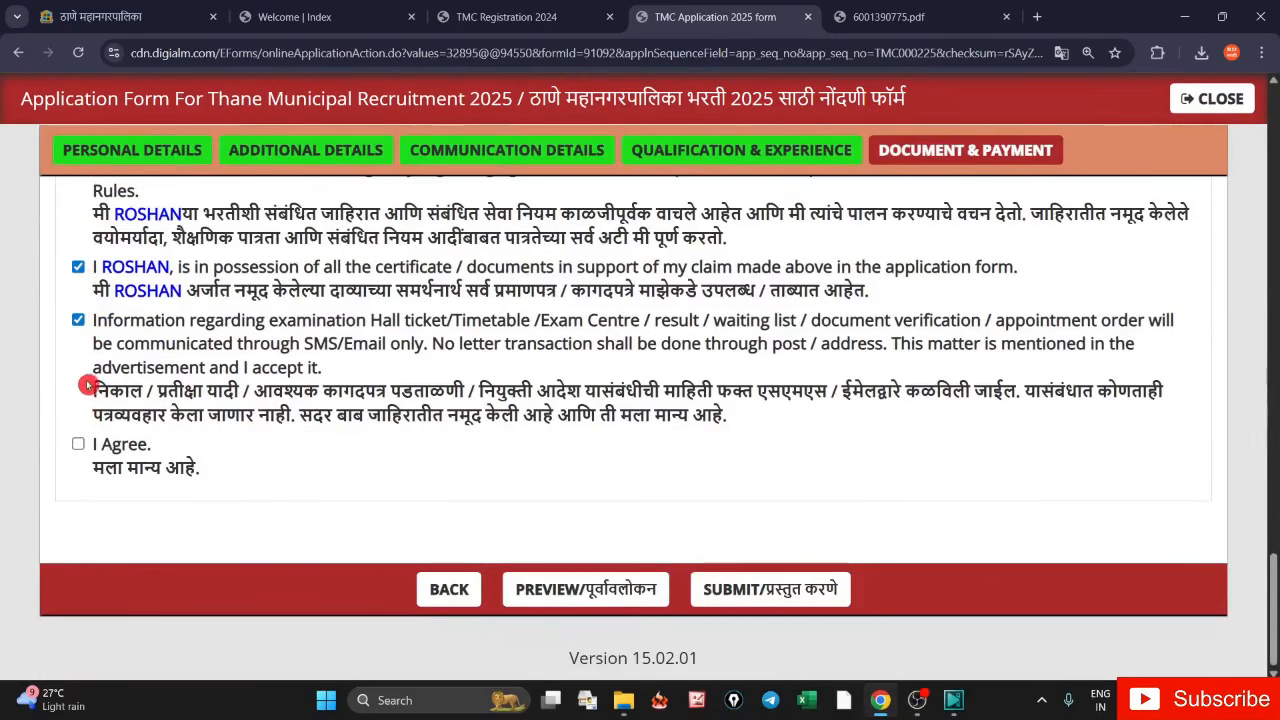
{"action": "left_click", "coordinate": [78, 444]}
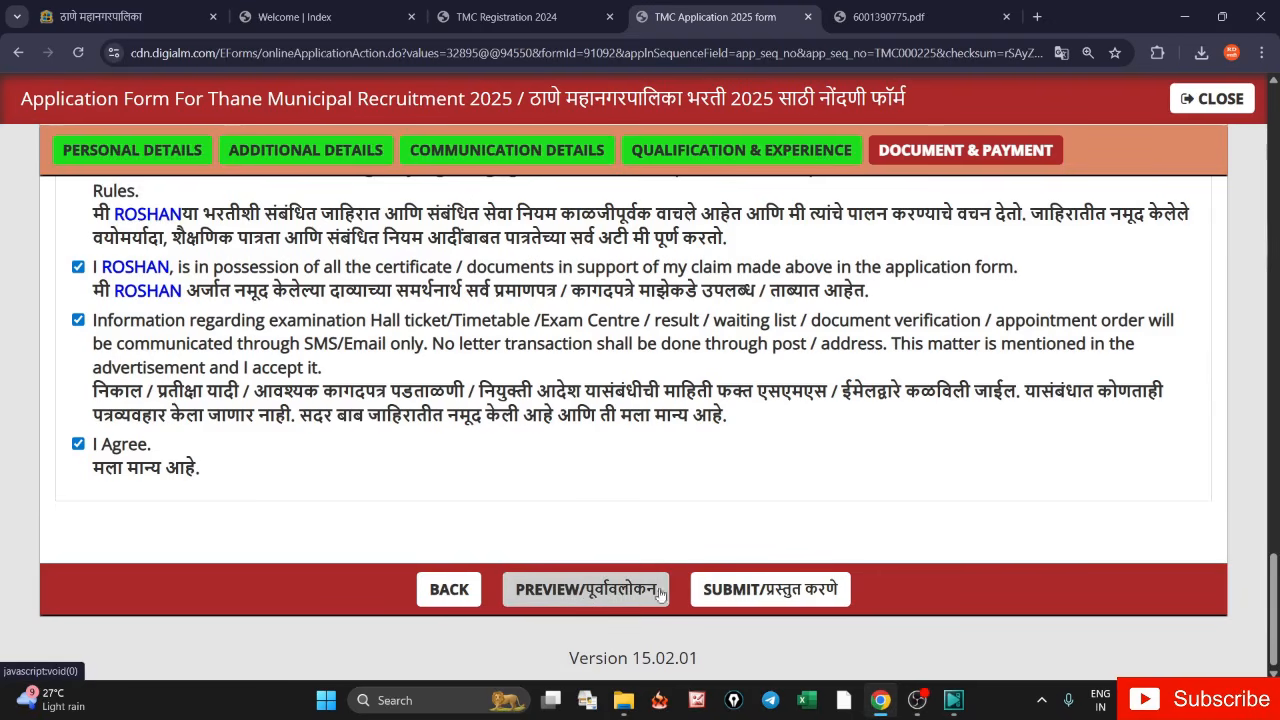
{"action": "left_click", "coordinate": [614, 582]}
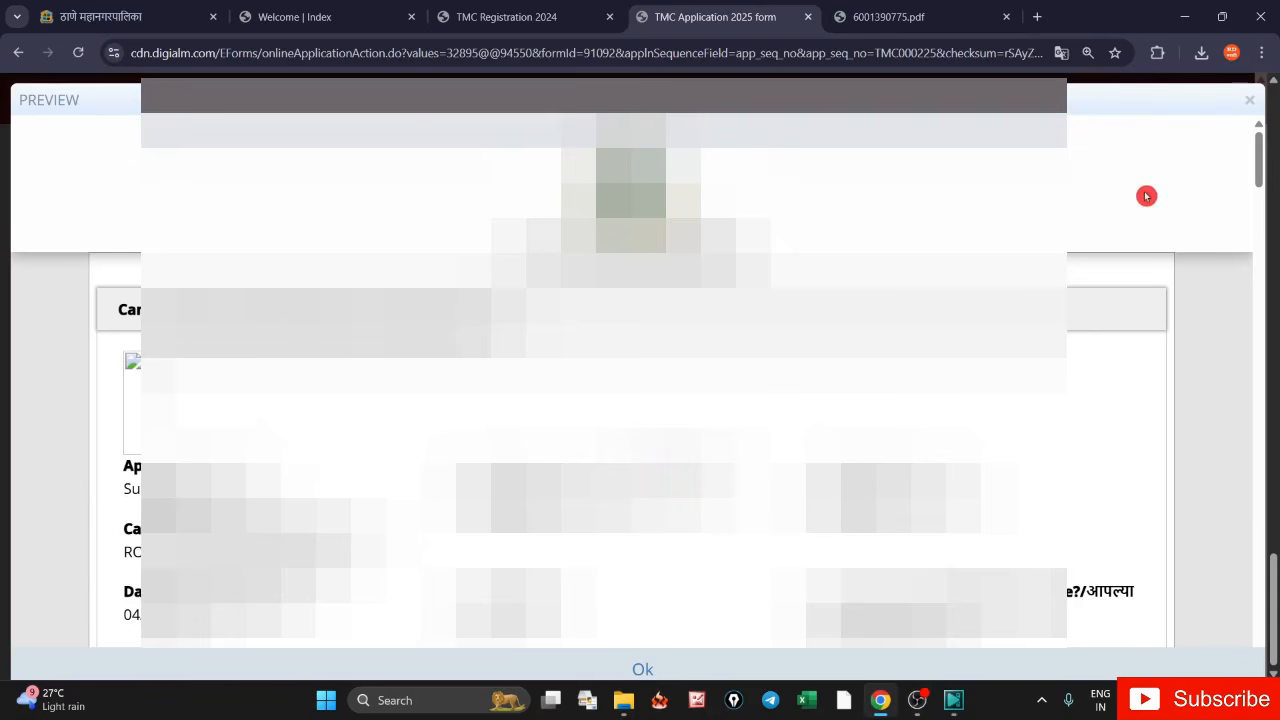
{"action": "scroll", "coordinate": [1102, 370], "scroll_direction": "down", "scroll_amount": 3}
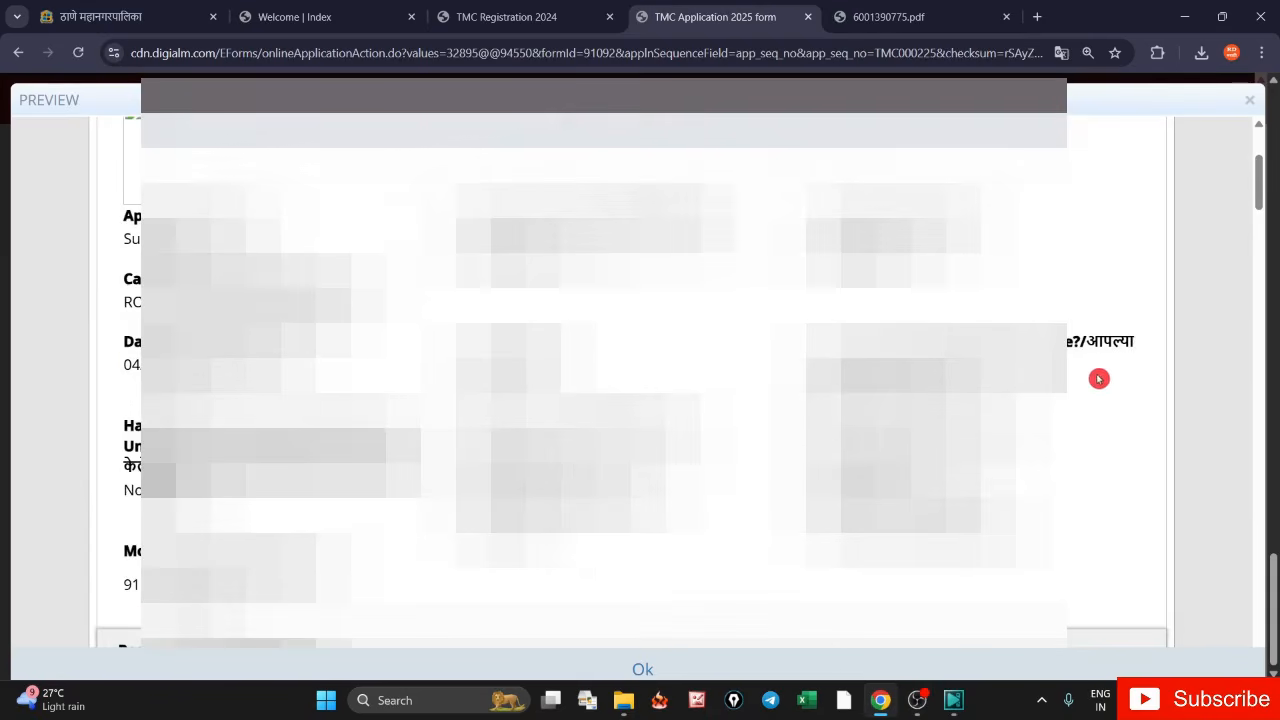
{"action": "scroll", "coordinate": [1085, 385], "scroll_direction": "down", "scroll_amount": 5}
{"action": "scroll", "coordinate": [1077, 392], "scroll_direction": "down", "scroll_amount": 5}
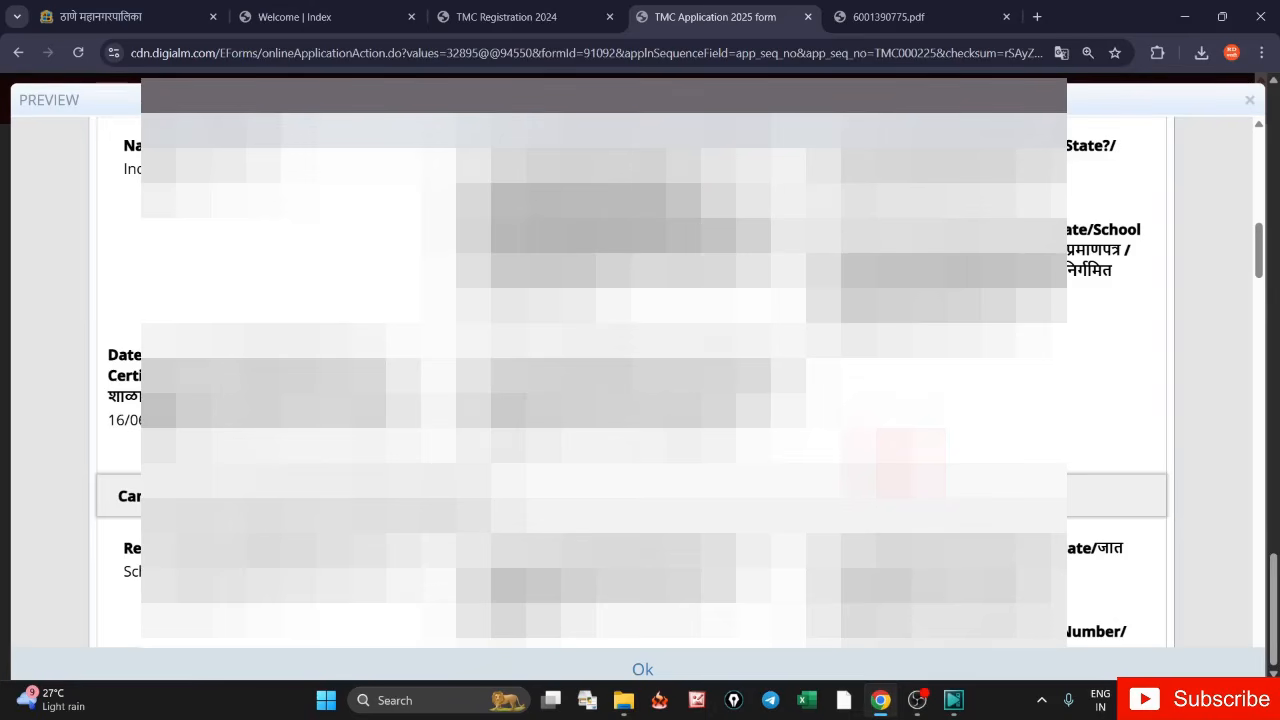
{"action": "scroll", "coordinate": [1110, 400], "scroll_direction": "down", "scroll_amount": 12}
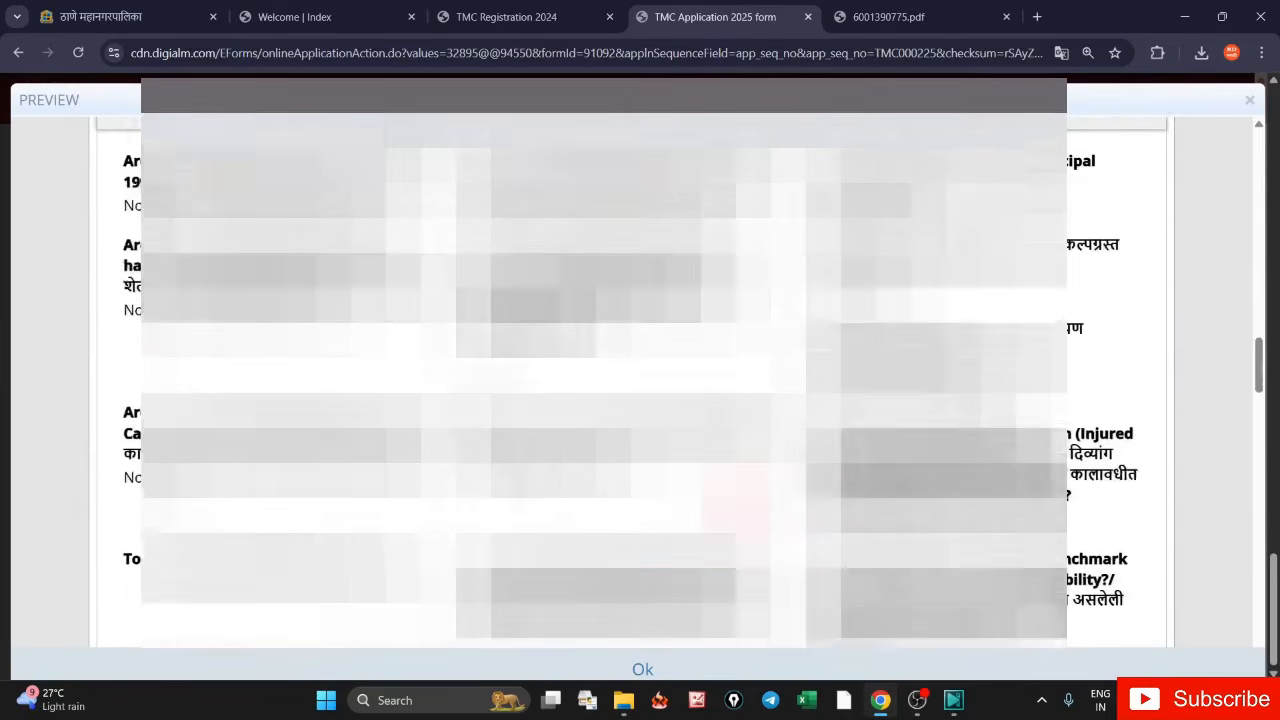
{"action": "scroll", "coordinate": [630, 400], "scroll_direction": "down", "scroll_amount": 6}
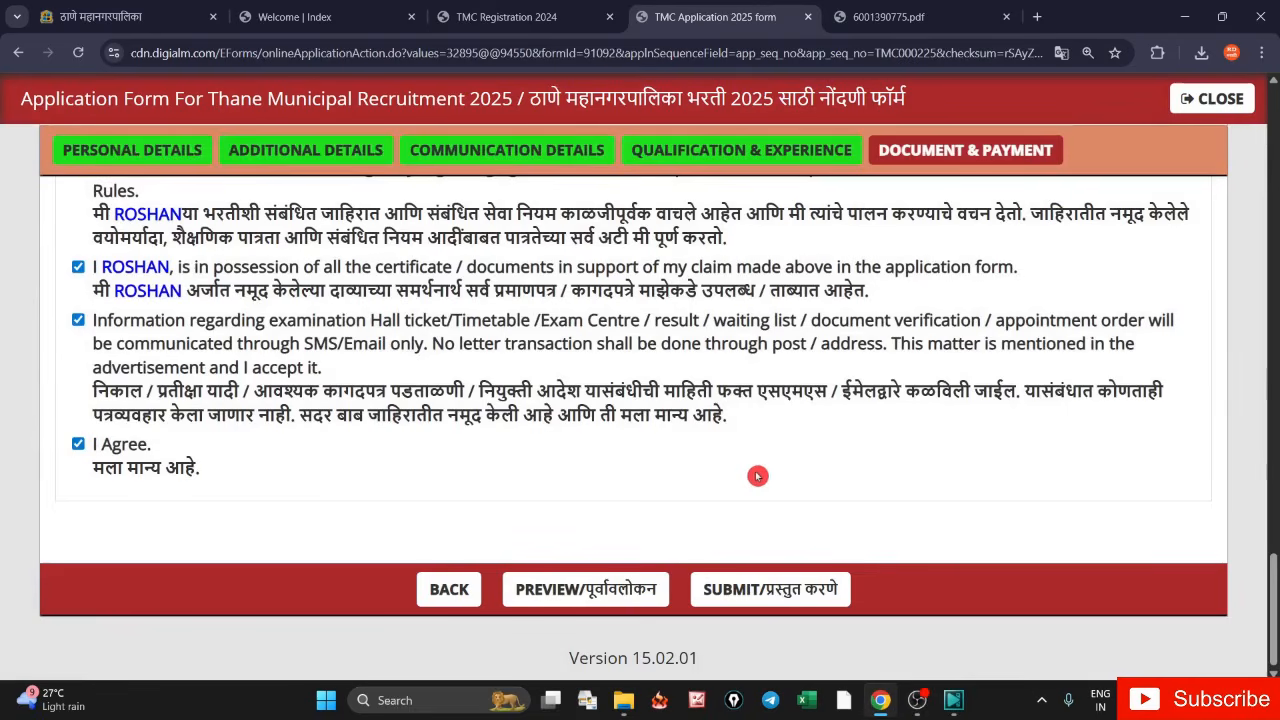
{"action": "left_click", "coordinate": [643, 670]}
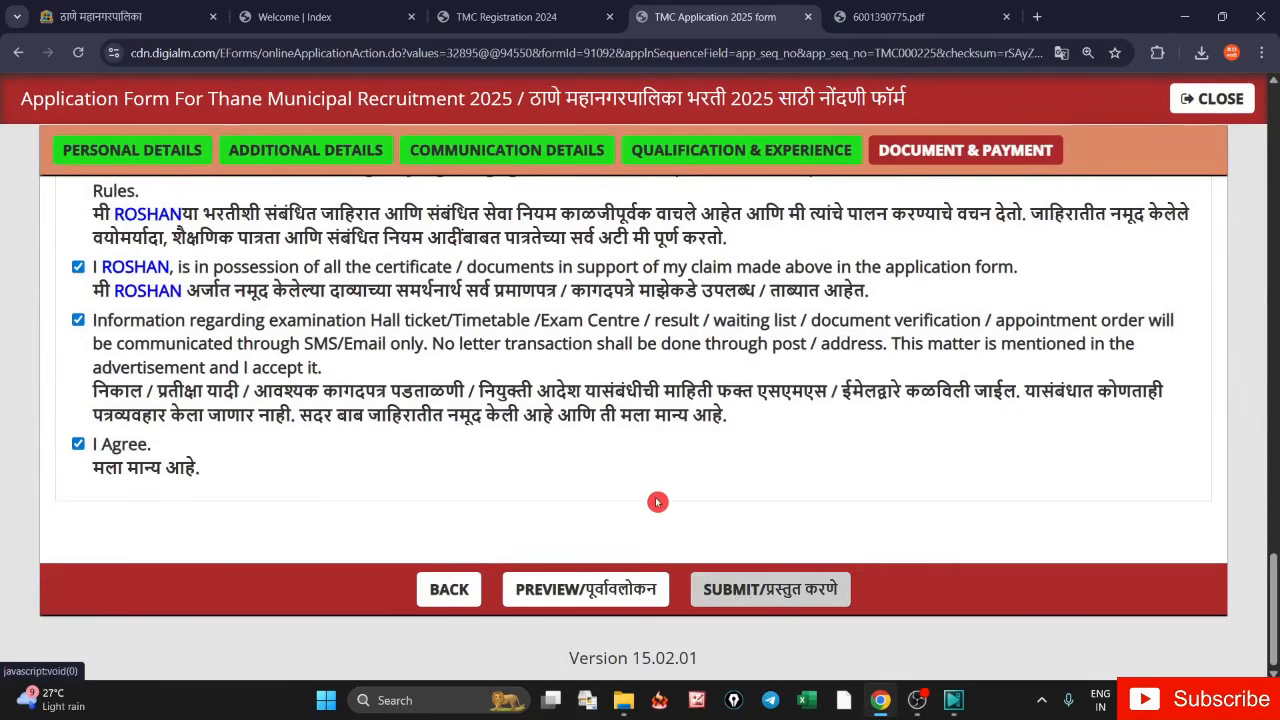